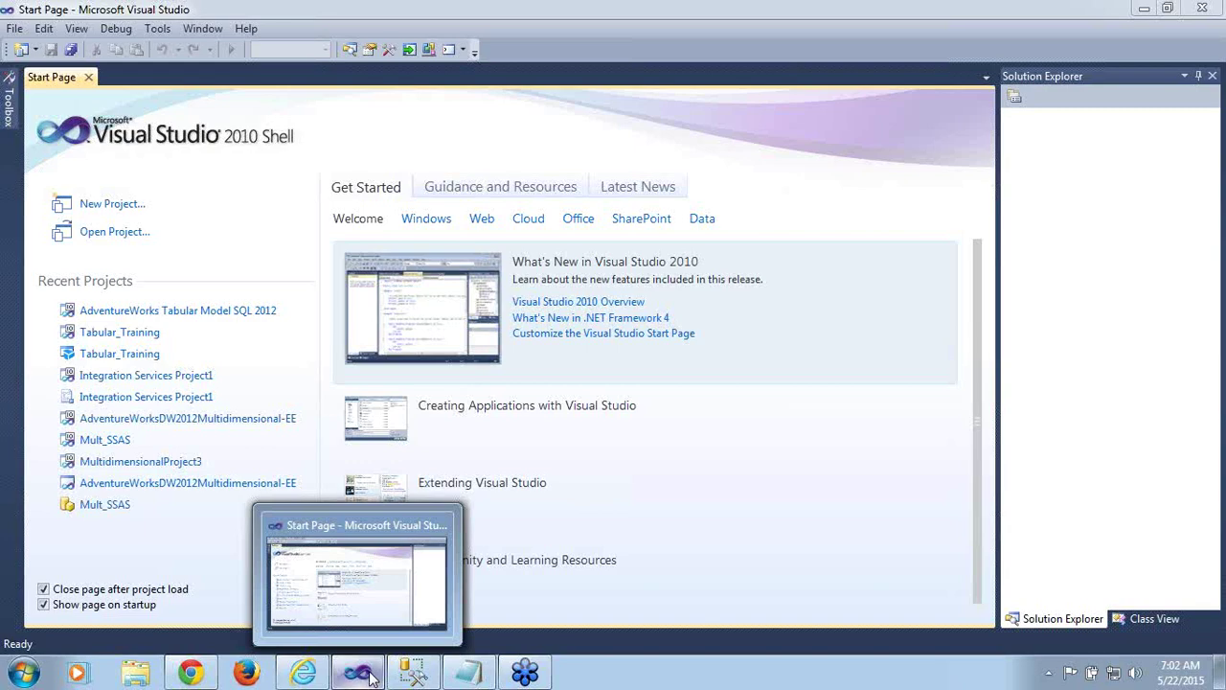
Minimize and restore the IDE several times to glance at the desktop
{"action": "left_click", "coordinate": [360, 674]}
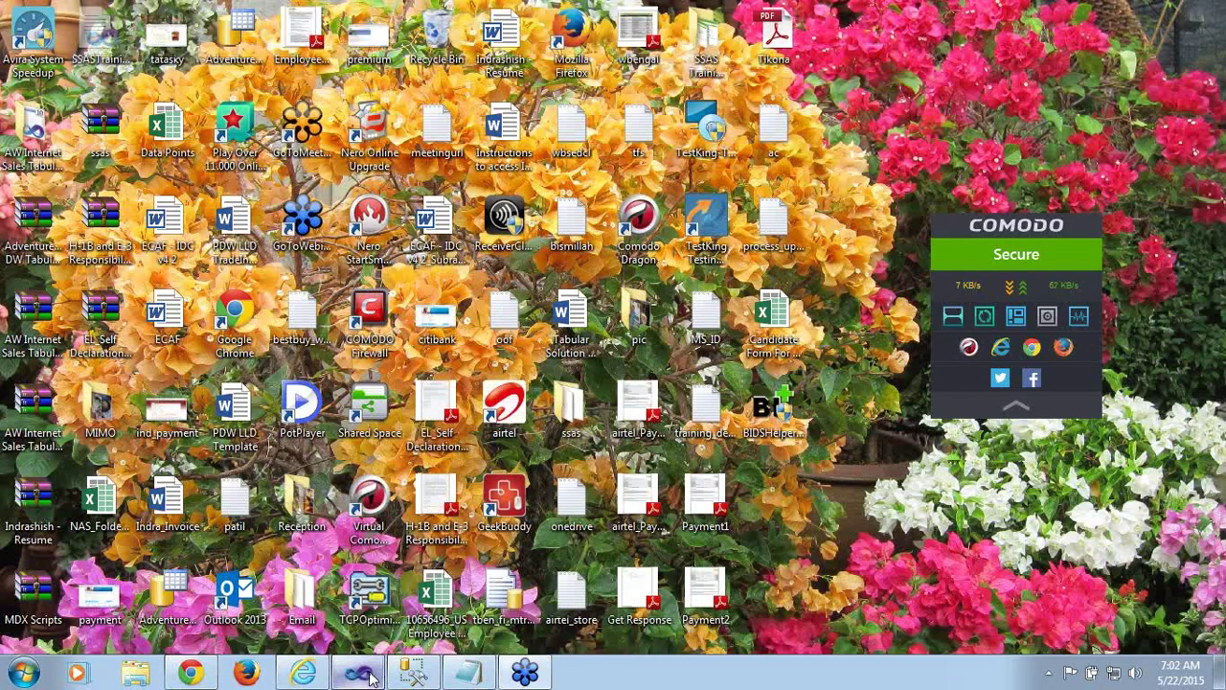
{"action": "left_click", "coordinate": [360, 674]}
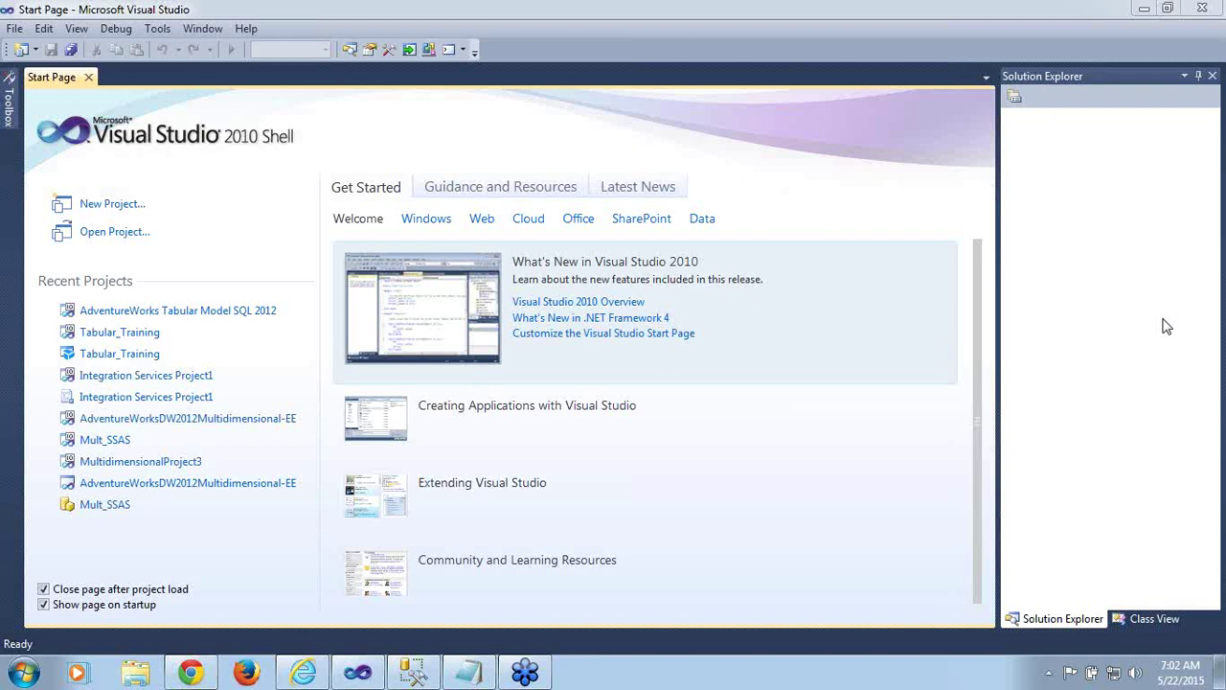
{"action": "left_click", "coordinate": [363, 677]}
{"action": "left_click", "coordinate": [361, 676]}
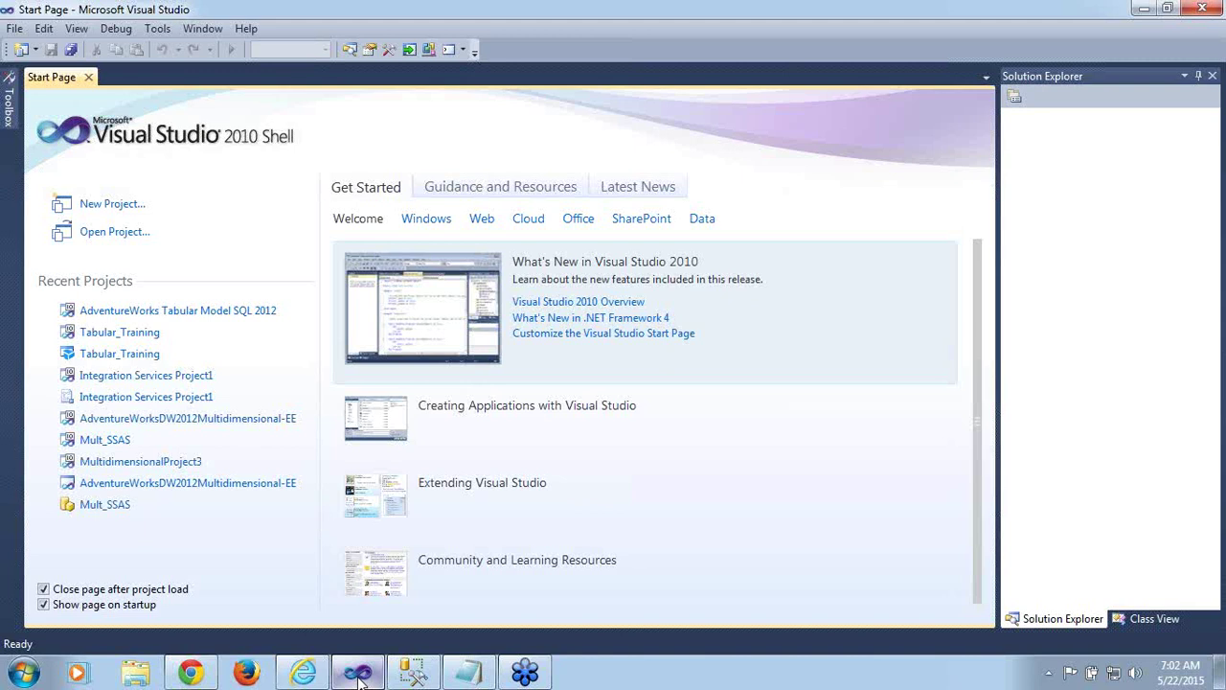
{"action": "left_click", "coordinate": [359, 675]}
{"action": "left_click", "coordinate": [360, 674]}
Open the AdventureWorks Tabular Model SQL 2012 solution from the AdventureWorks DW Tabular Model folder
{"action": "left_click", "coordinate": [14, 29]}
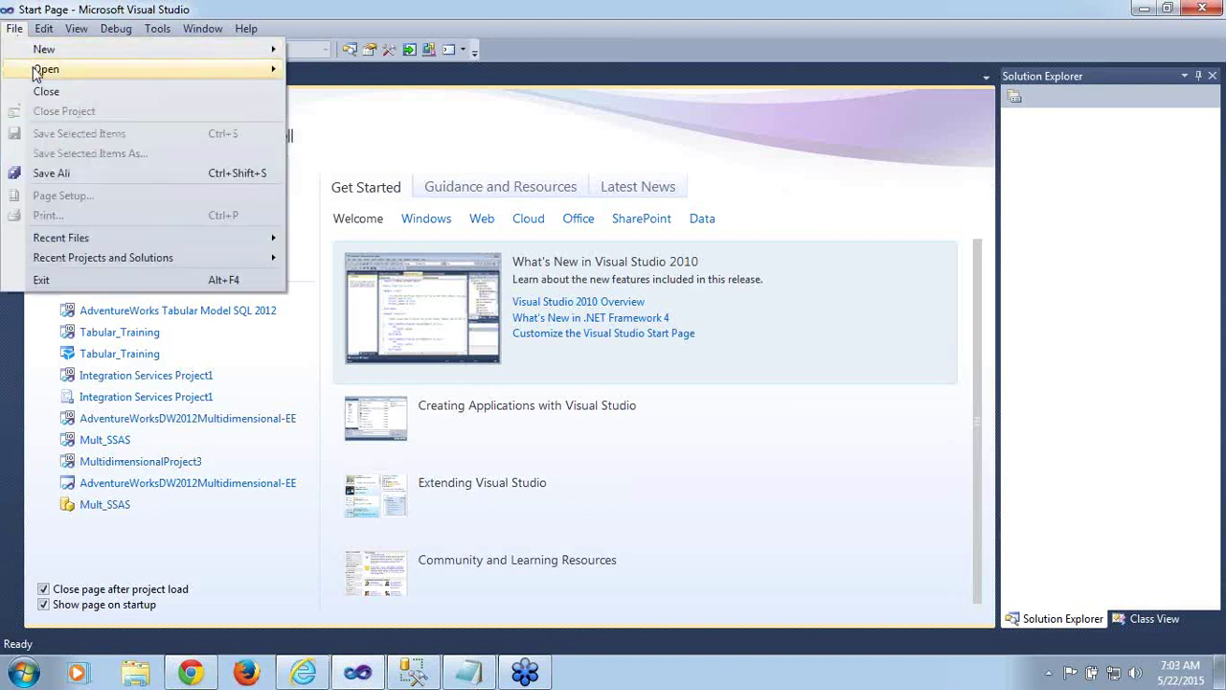
{"action": "mouse_move", "coordinate": [37, 72]}
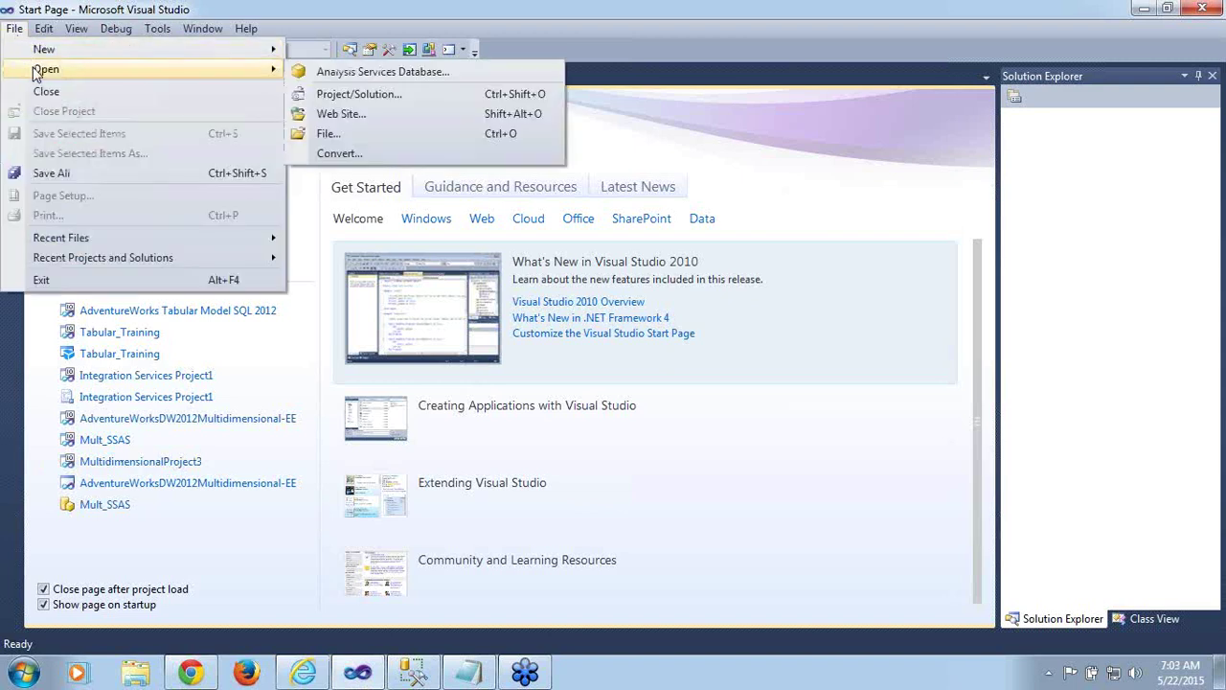
{"action": "left_click", "coordinate": [350, 94]}
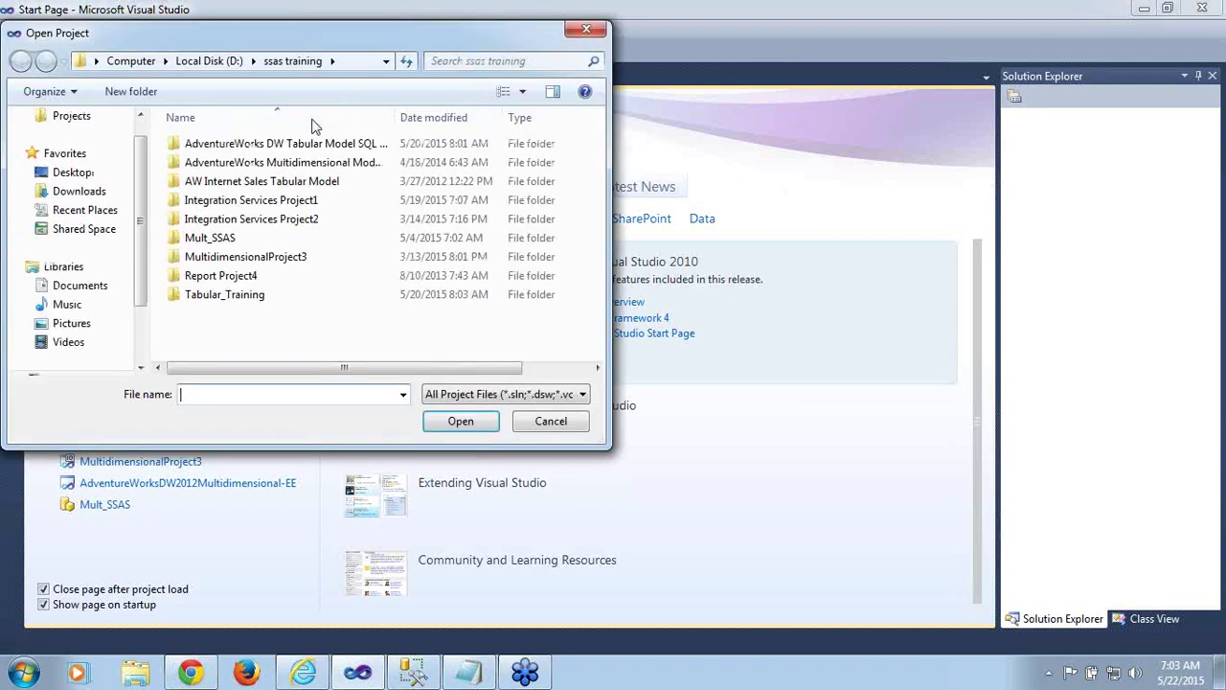
{"action": "double_click", "coordinate": [313, 150]}
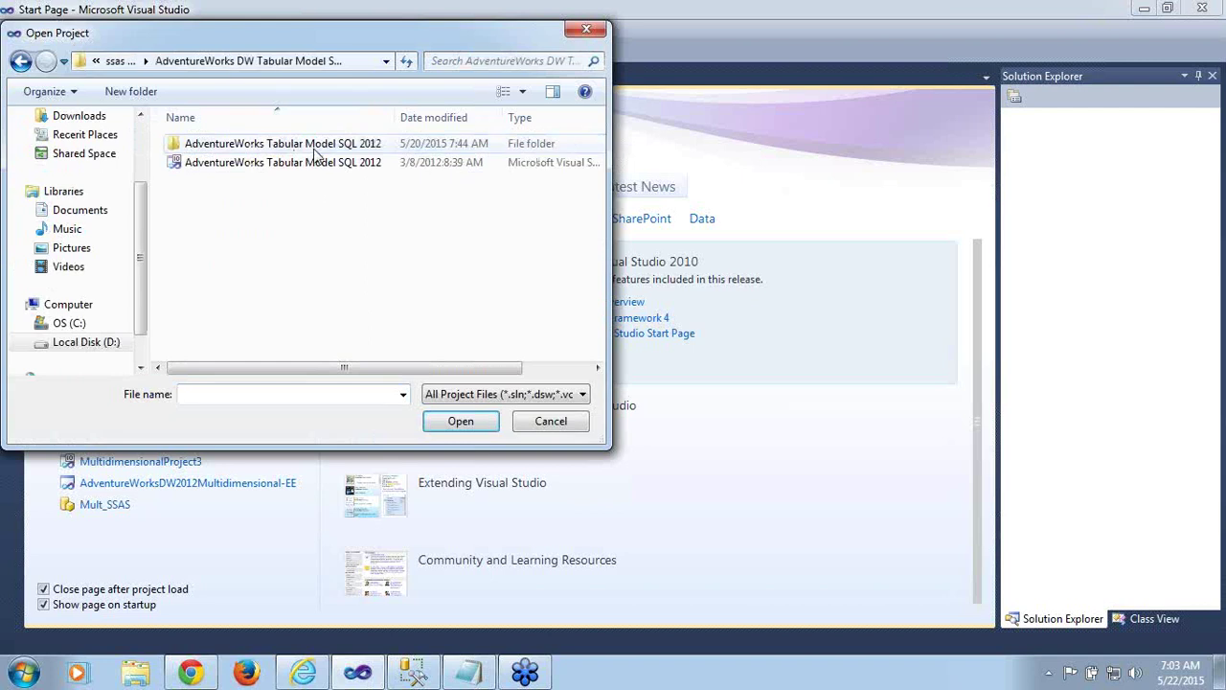
{"action": "left_click", "coordinate": [297, 165]}
{"action": "double_click", "coordinate": [296, 165]}
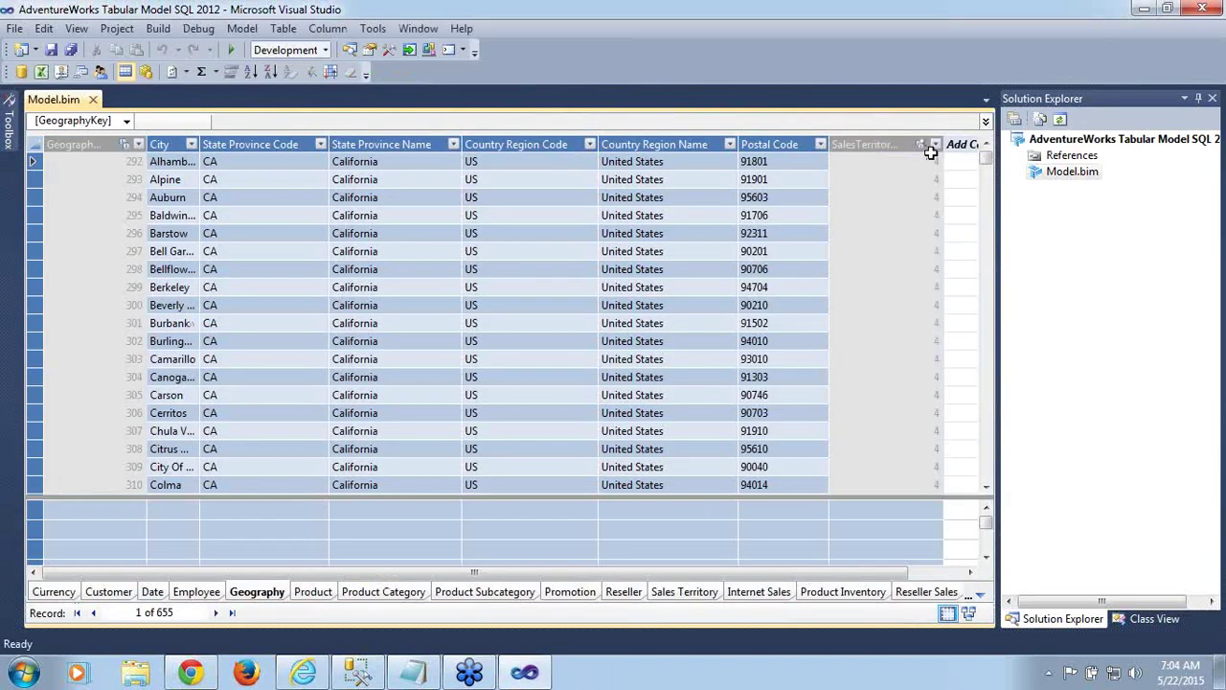
Edit the SqlServer localhost connection from Existing Connections and view its impersonation settings without changing them
{"action": "left_click", "coordinate": [243, 29]}
{"action": "left_click", "coordinate": [259, 109]}
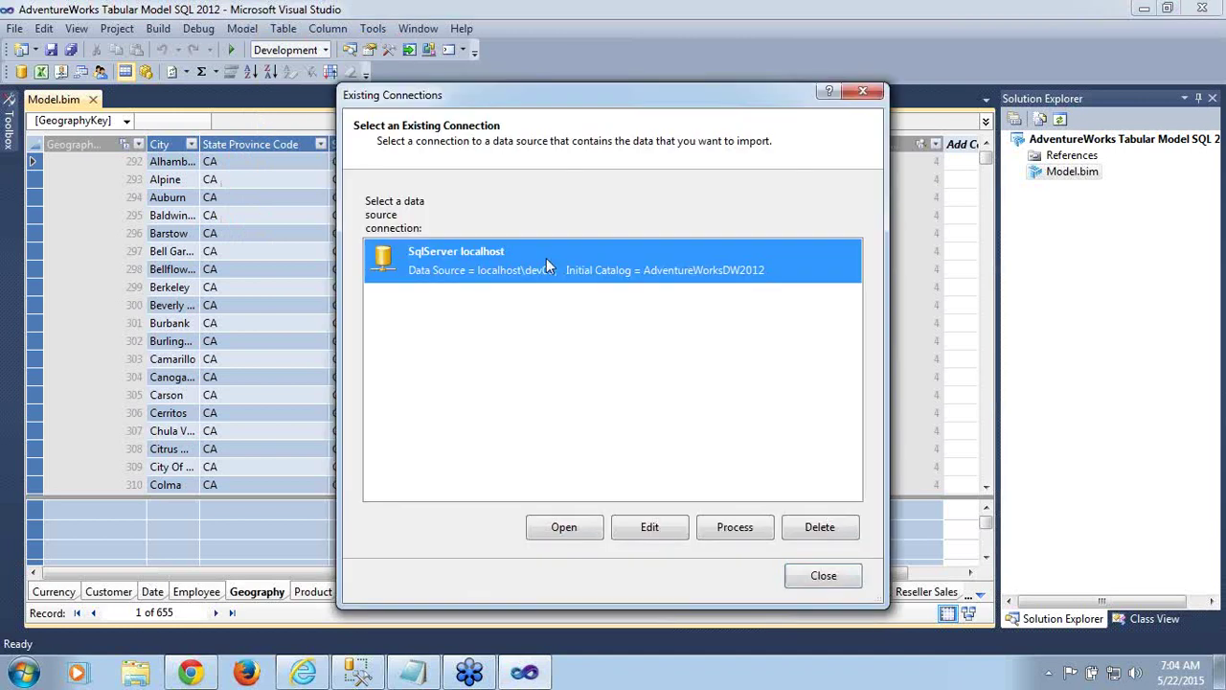
{"action": "left_click", "coordinate": [670, 532]}
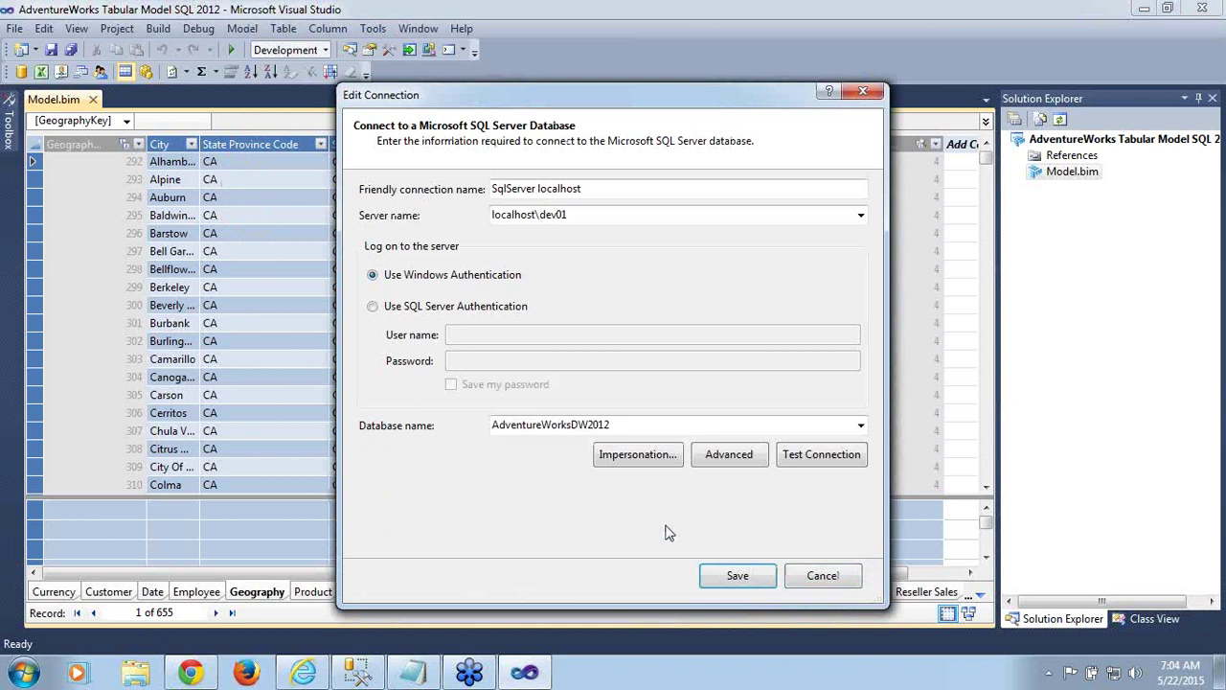
{"action": "left_click", "coordinate": [657, 457]}
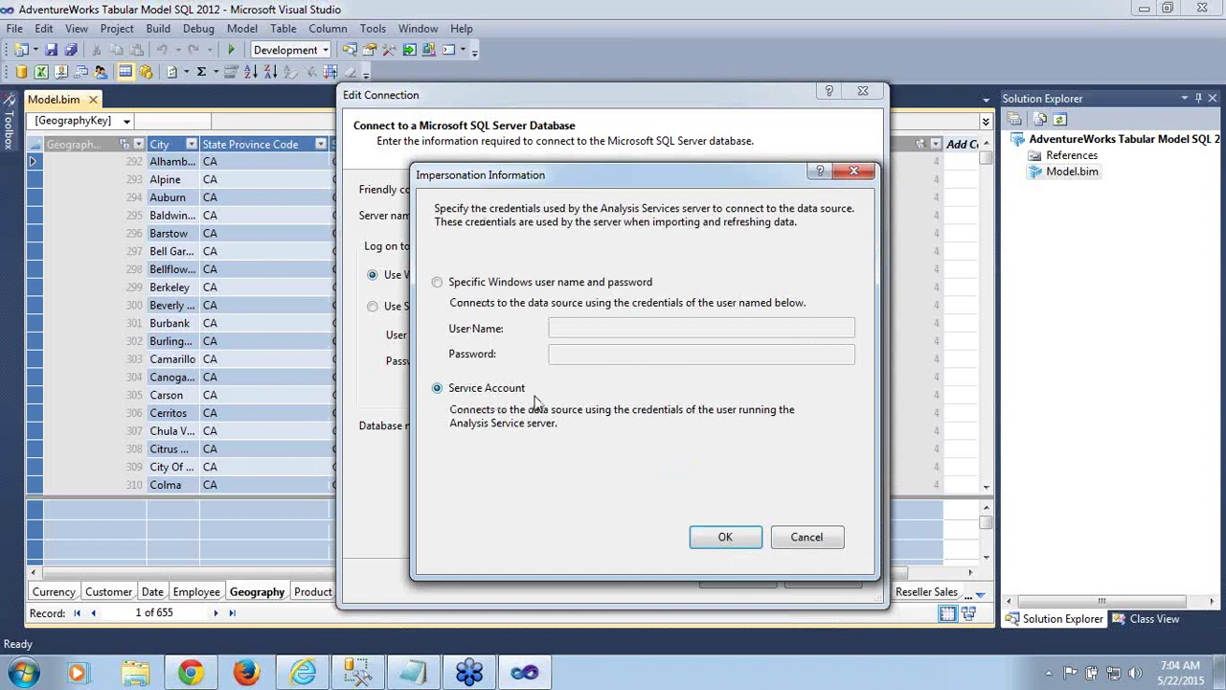
{"action": "left_click", "coordinate": [804, 538]}
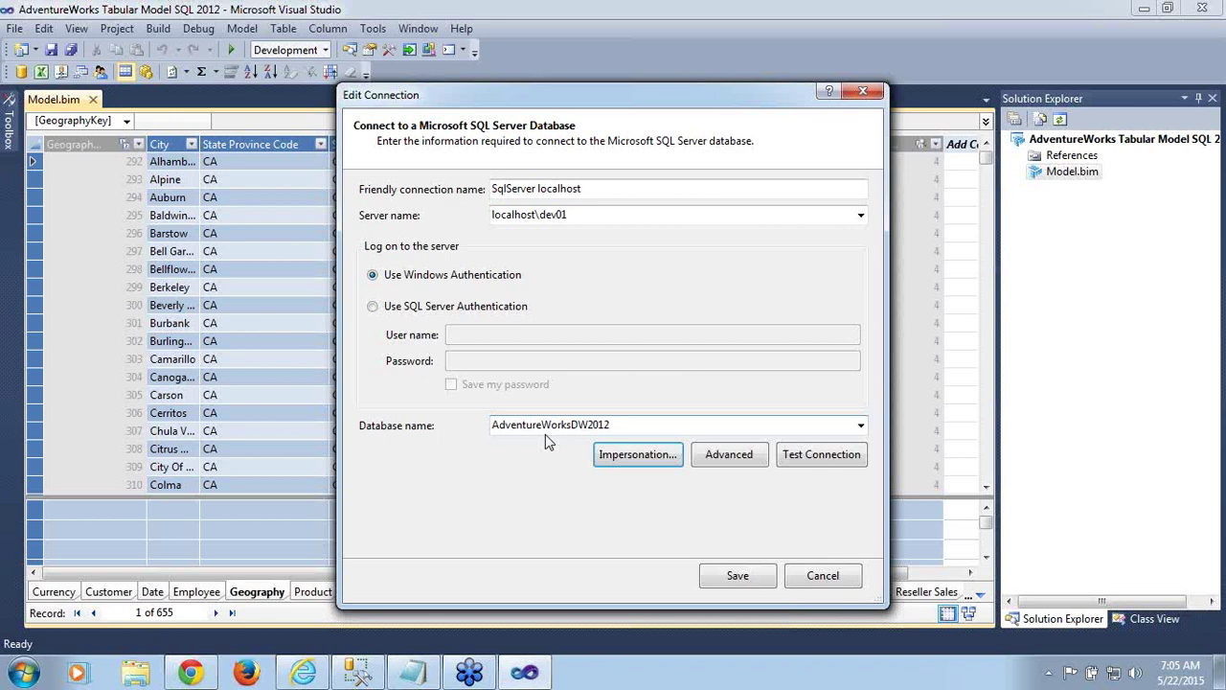
Cancel Edit Connection and close the Existing Connections dialog and the Error List
{"action": "left_click", "coordinate": [817, 586]}
{"action": "left_click", "coordinate": [824, 577]}
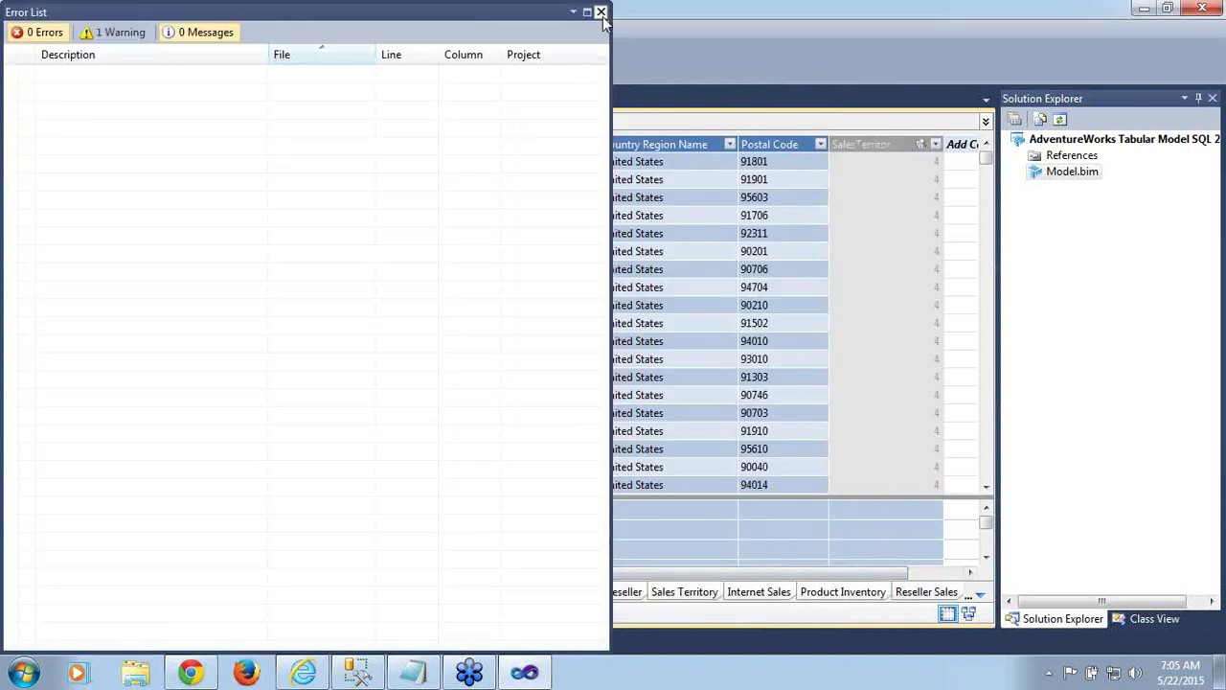
{"action": "left_click", "coordinate": [601, 11]}
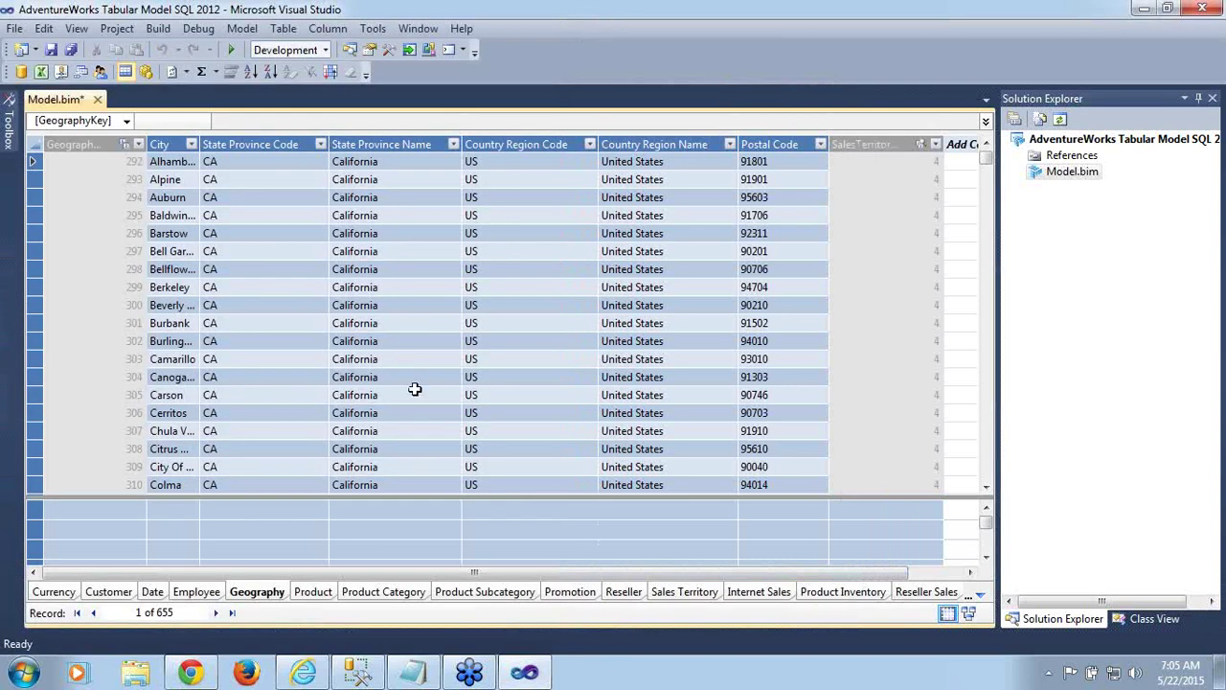
Launch SQL Server Configuration Manager from Microsoft SQL Server 2012 > Configuration Tools in the Start menu
{"action": "left_click", "coordinate": [13, 676]}
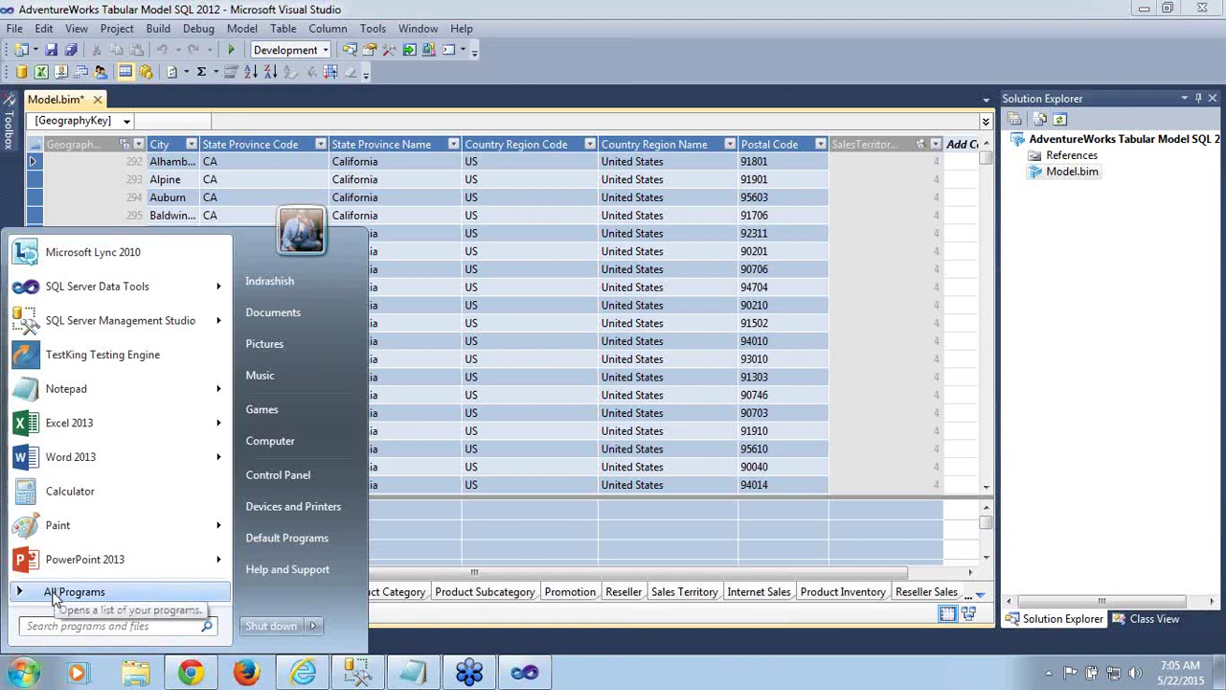
{"action": "left_click", "coordinate": [57, 593]}
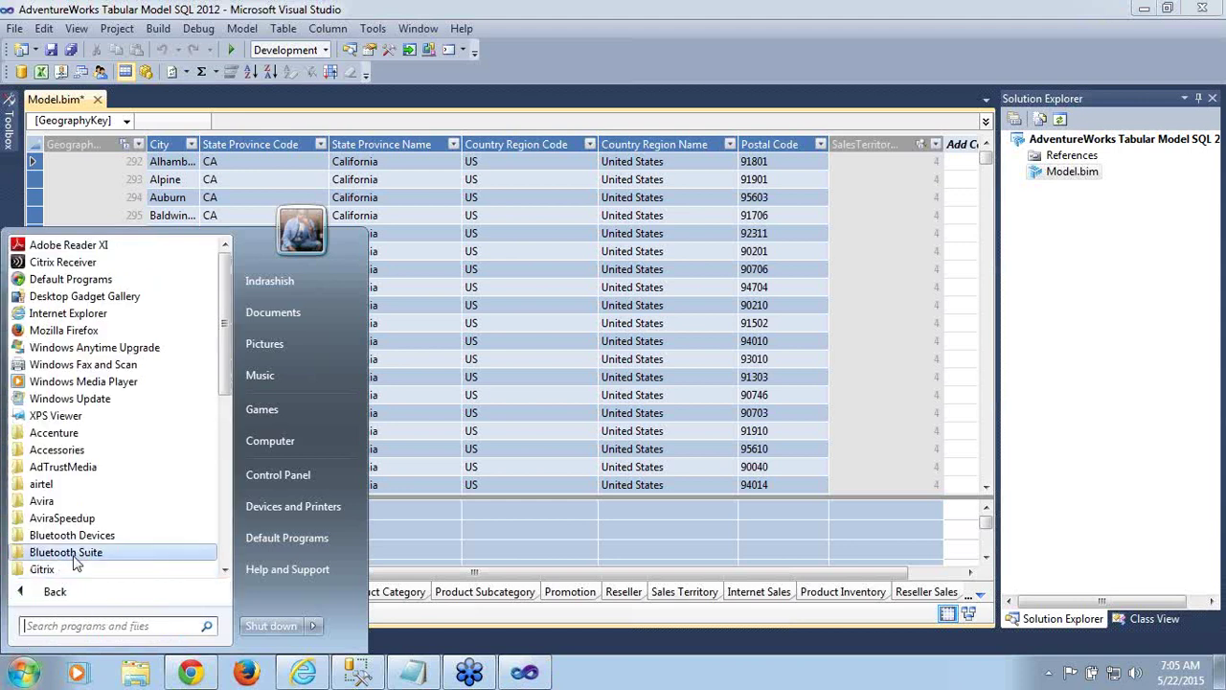
{"action": "left_click_drag", "start_coordinate": [220, 364], "coordinate": [224, 539]}
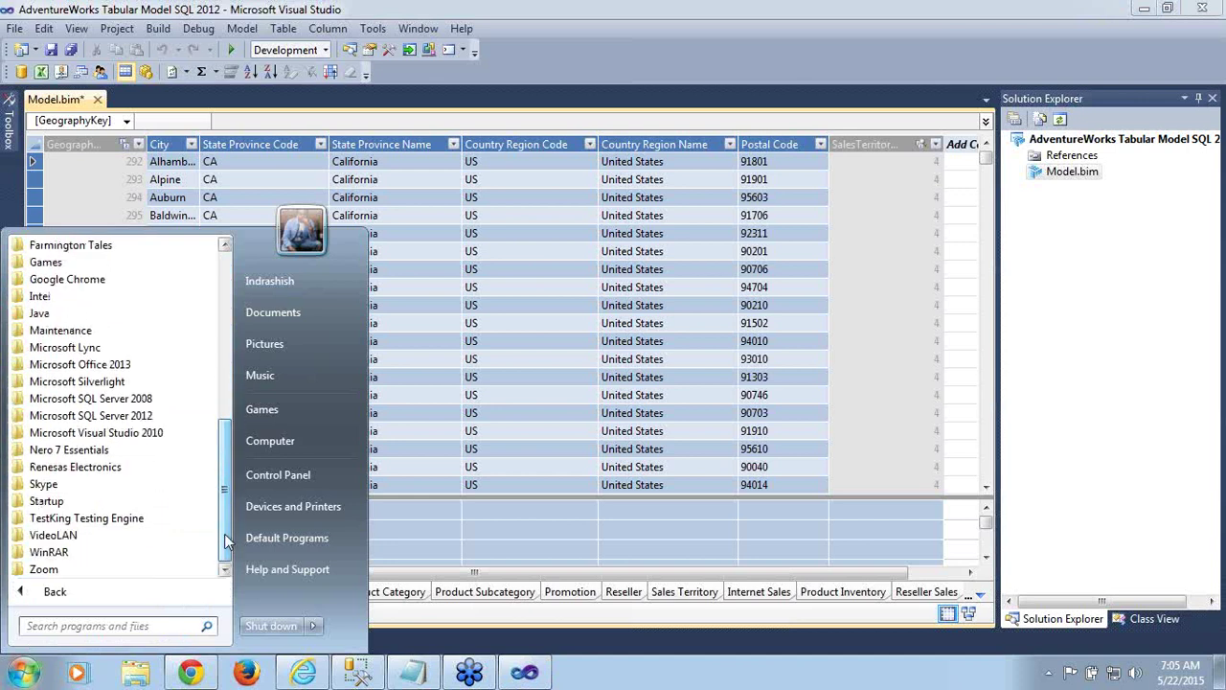
{"action": "left_click", "coordinate": [149, 418]}
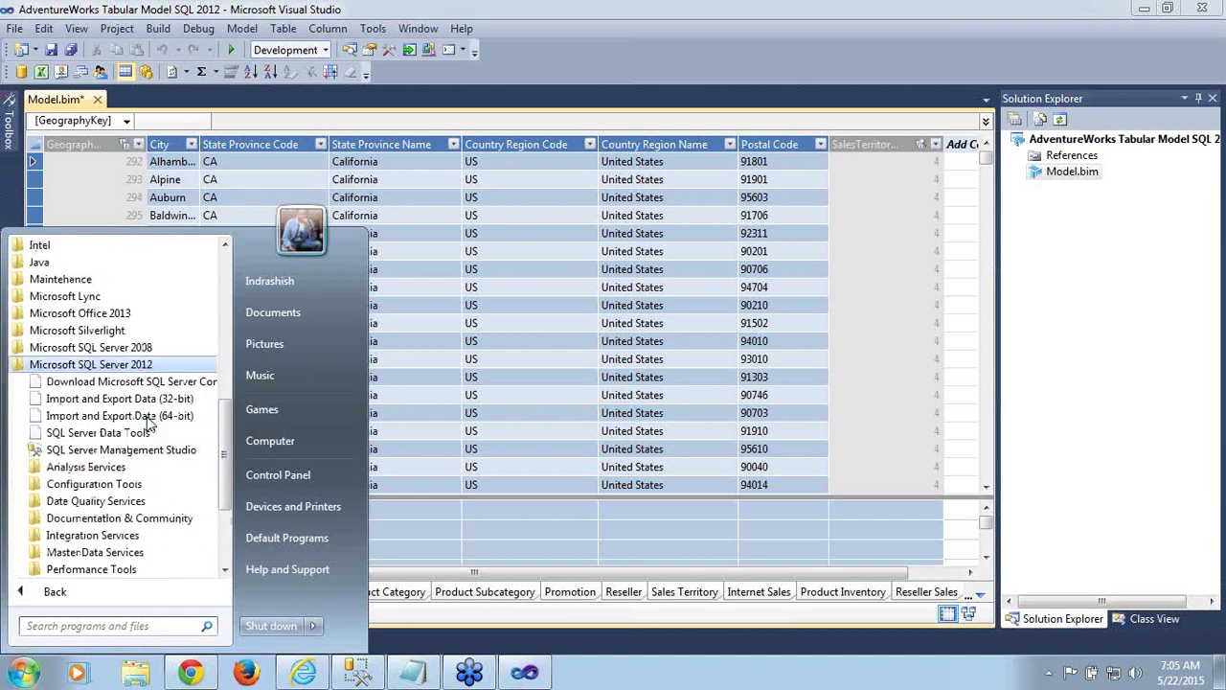
{"action": "left_click", "coordinate": [124, 486]}
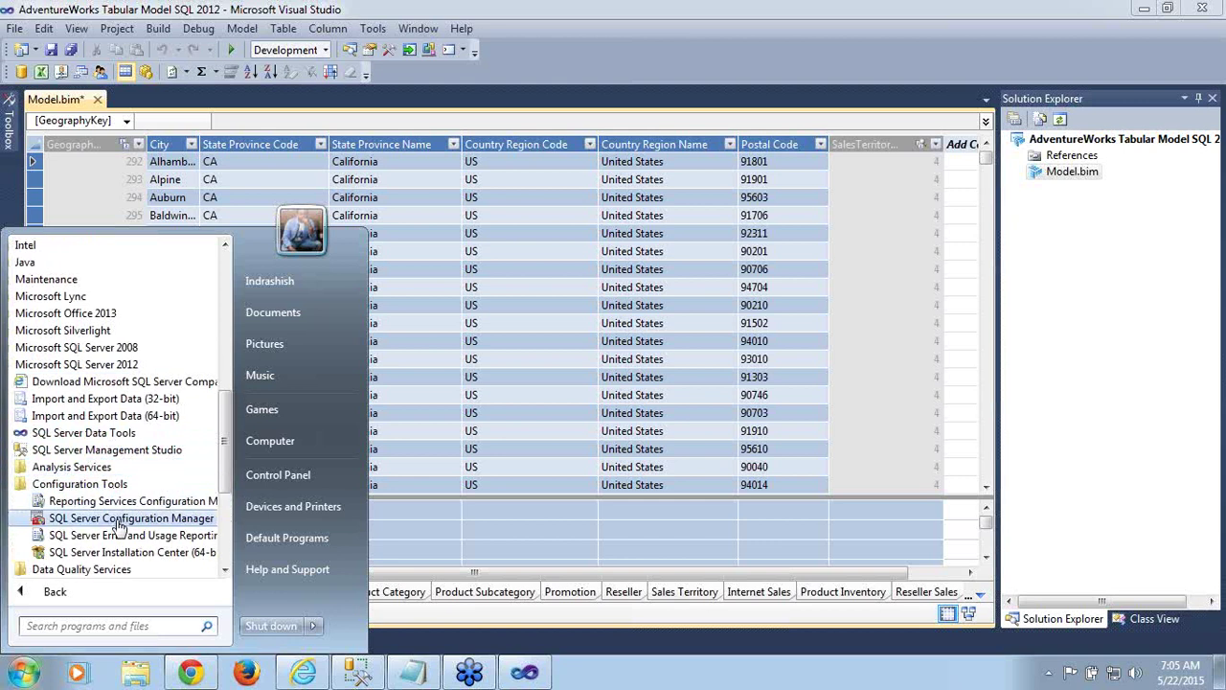
{"action": "left_click", "coordinate": [116, 522]}
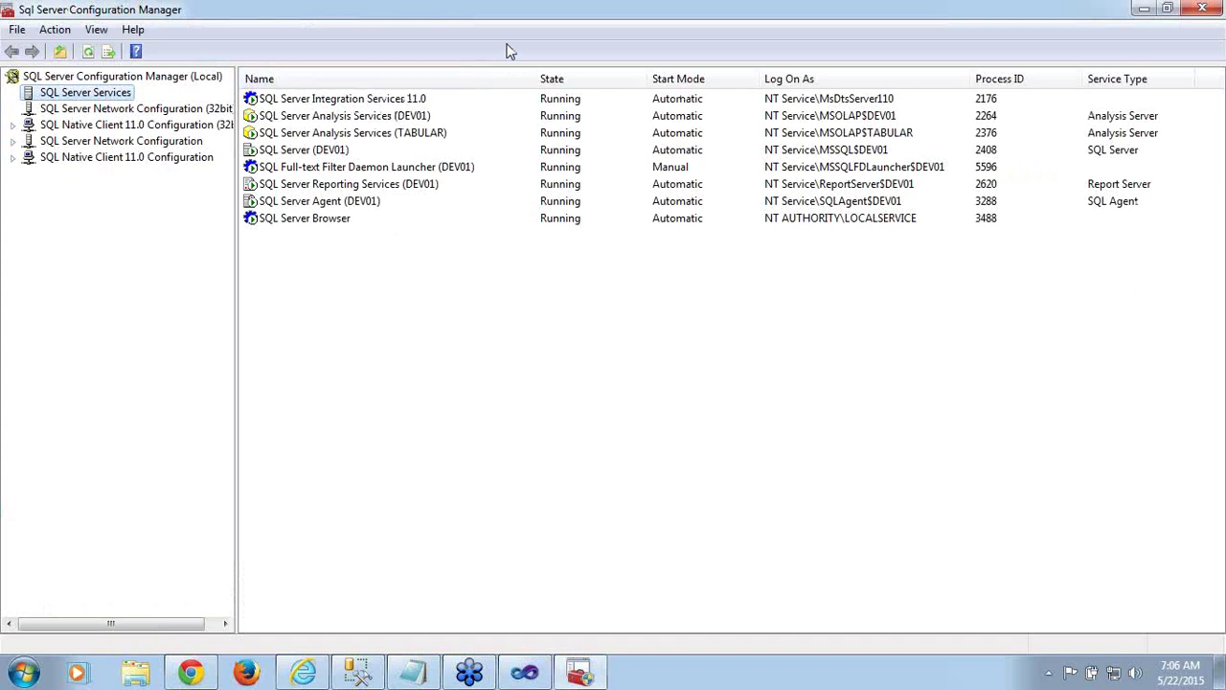
Confirm the Analysis Services DEV01 and TABULAR services are both running, then go to Management Studio
{"action": "left_click_drag", "start_coordinate": [531, 76], "coordinate": [555, 77]}
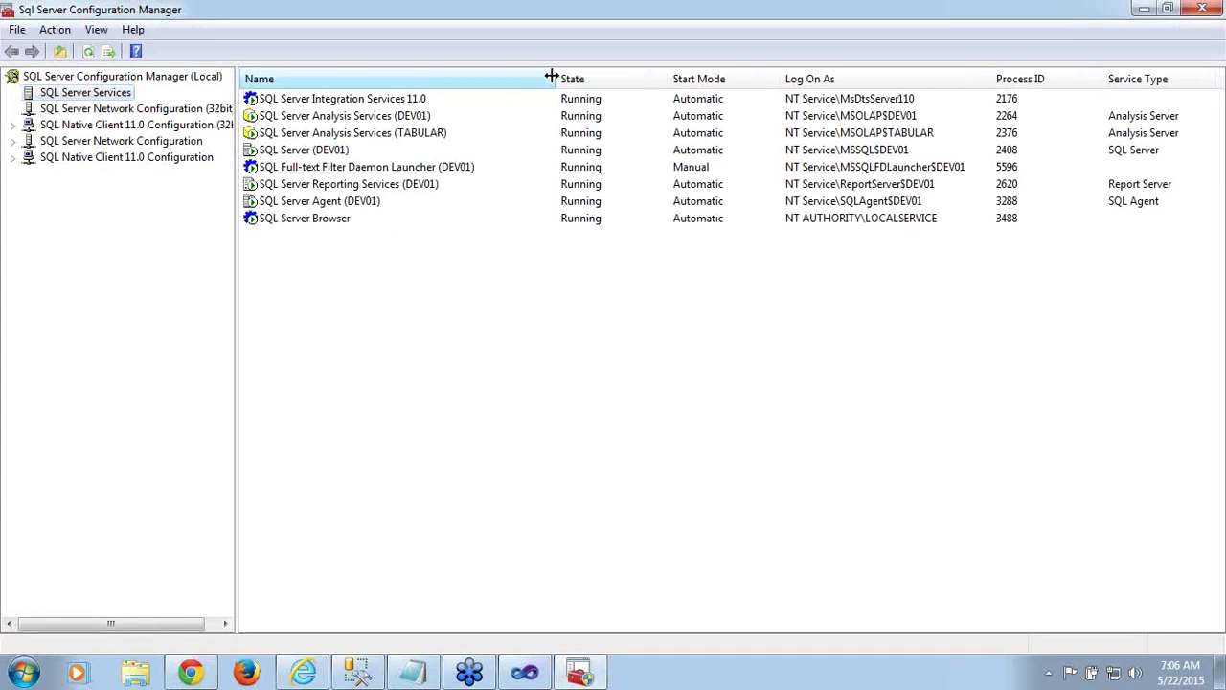
{"action": "left_click", "coordinate": [378, 117]}
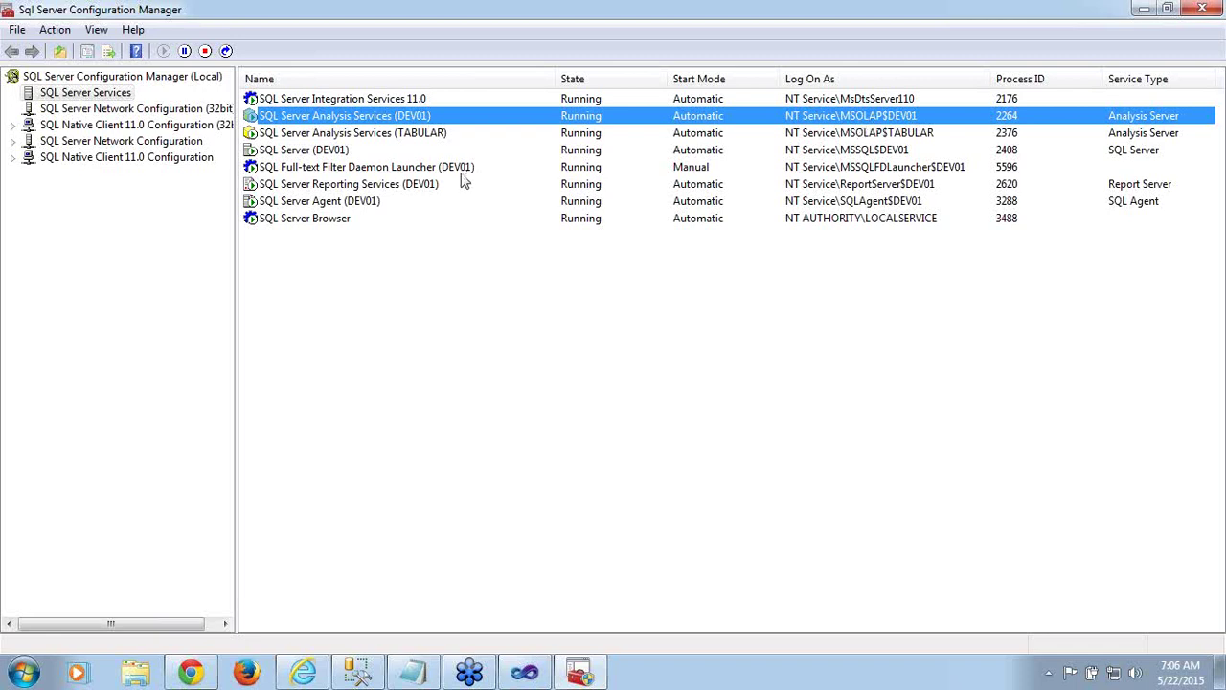
{"action": "left_click", "coordinate": [389, 136]}
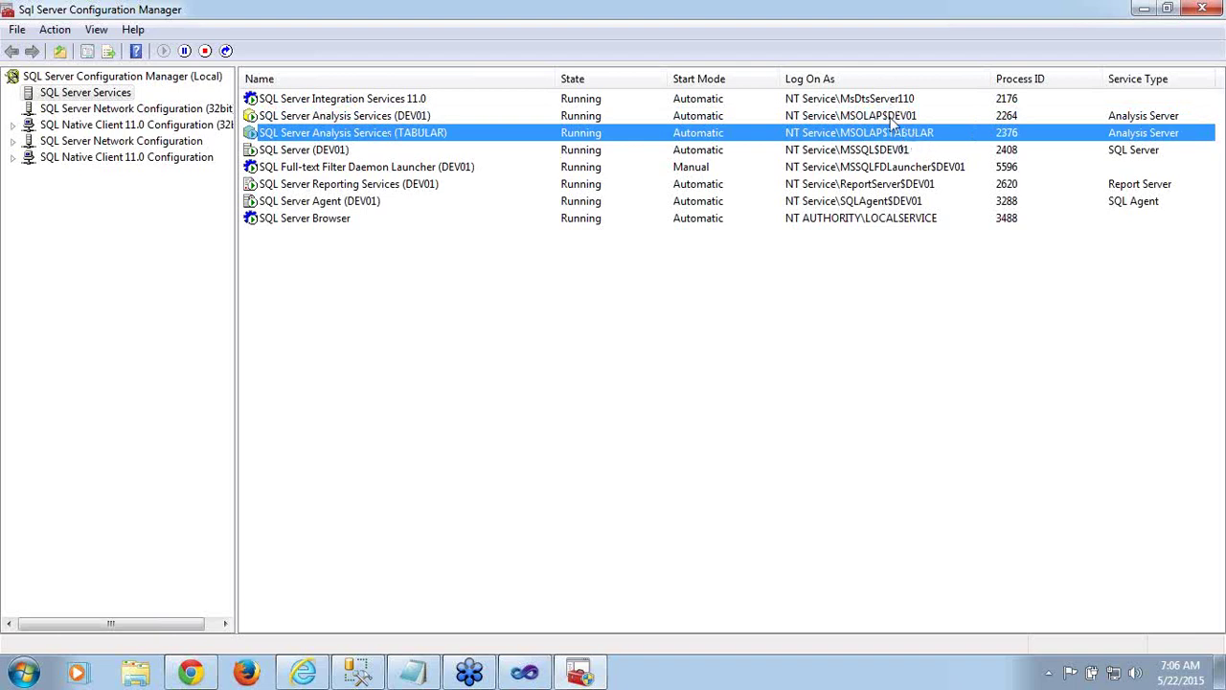
{"action": "left_click", "coordinate": [891, 117]}
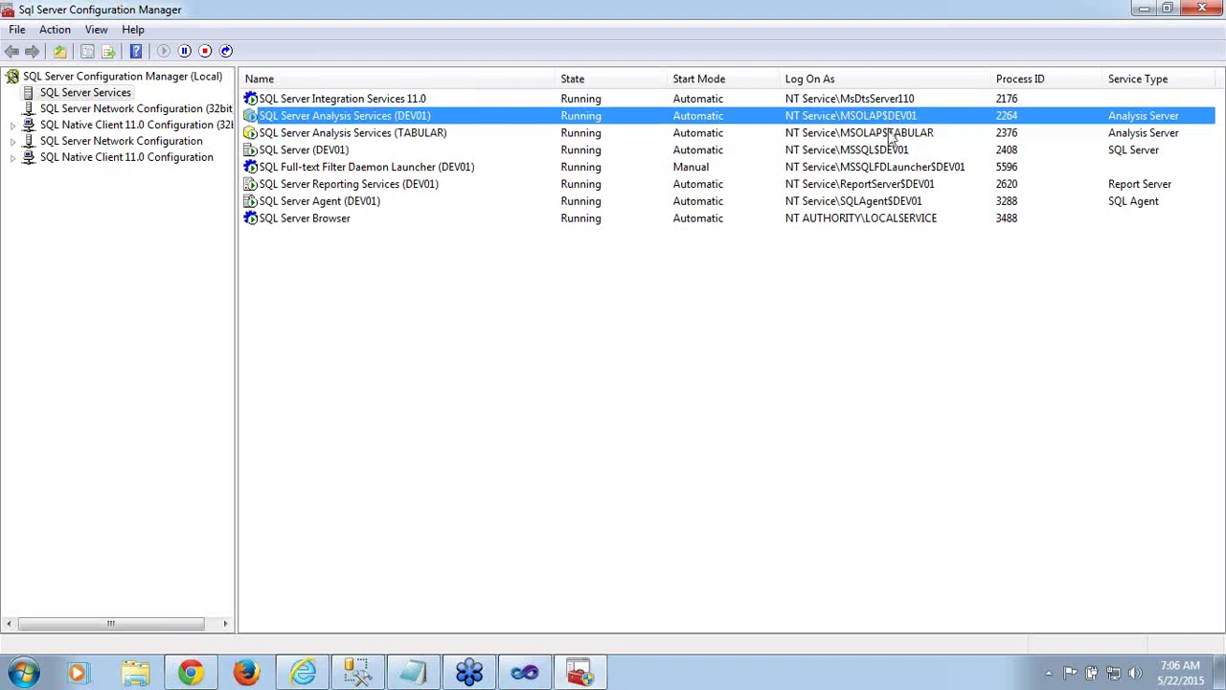
{"action": "left_click", "coordinate": [889, 133]}
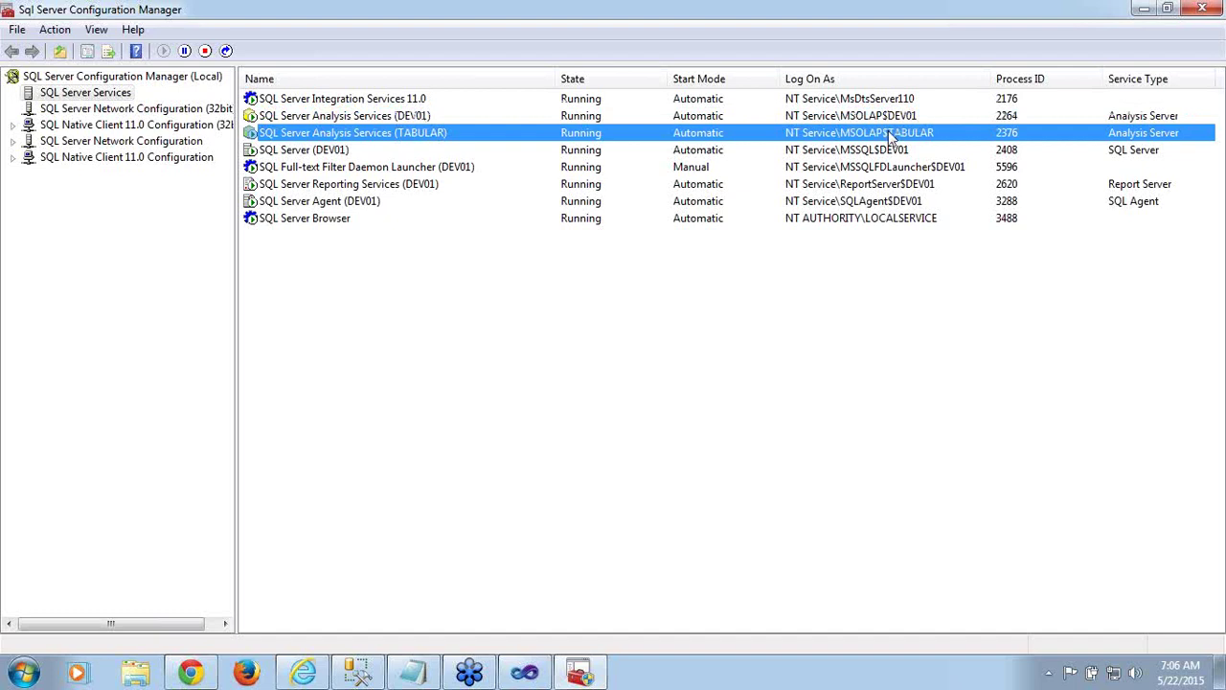
{"action": "left_click", "coordinate": [876, 119]}
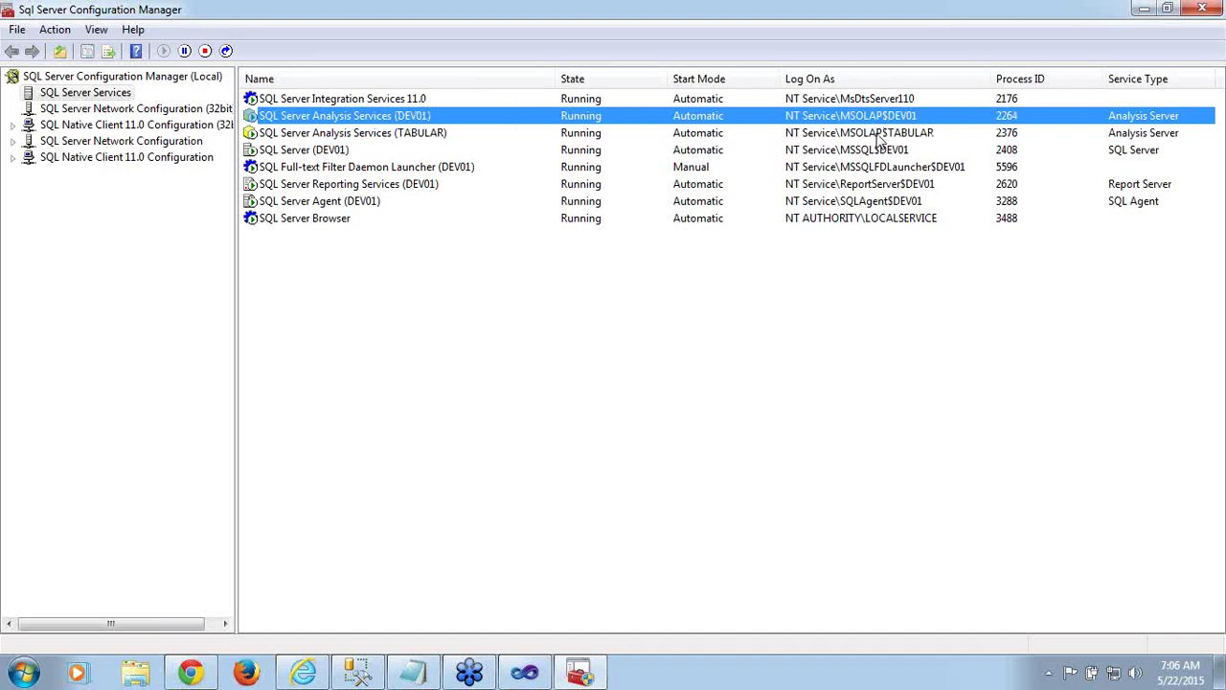
{"action": "left_click", "coordinate": [876, 135]}
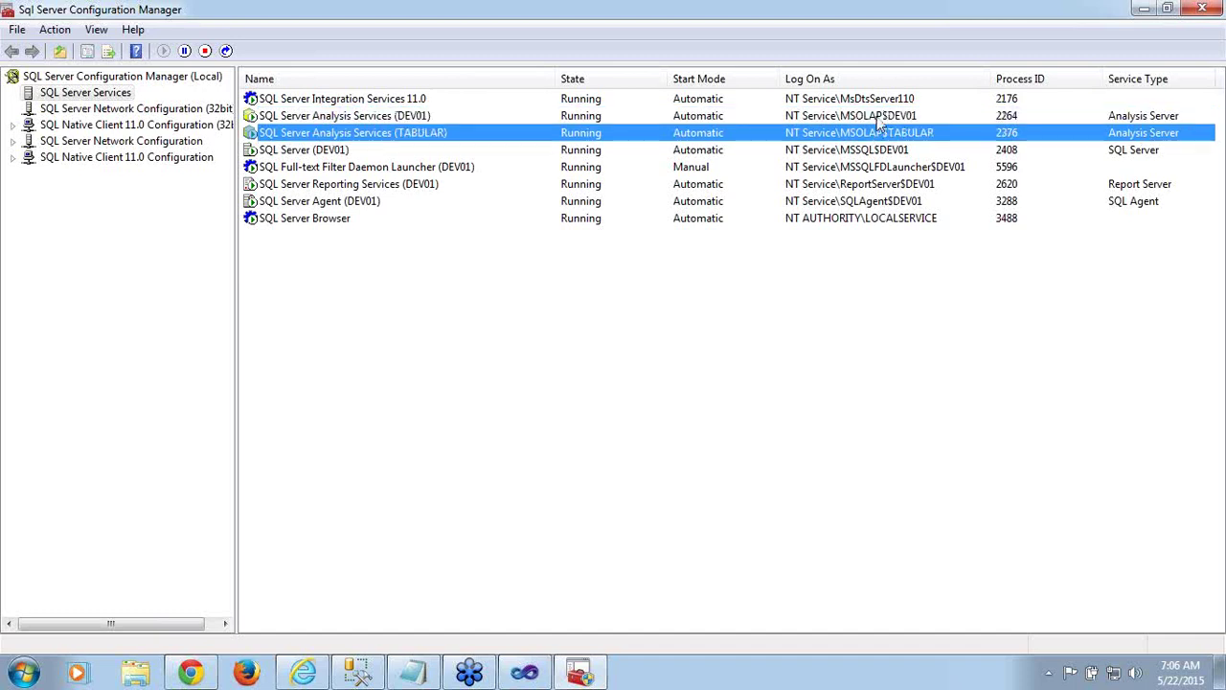
{"action": "left_click", "coordinate": [876, 119]}
{"action": "left_click", "coordinate": [878, 136]}
{"action": "left_click", "coordinate": [356, 670]}
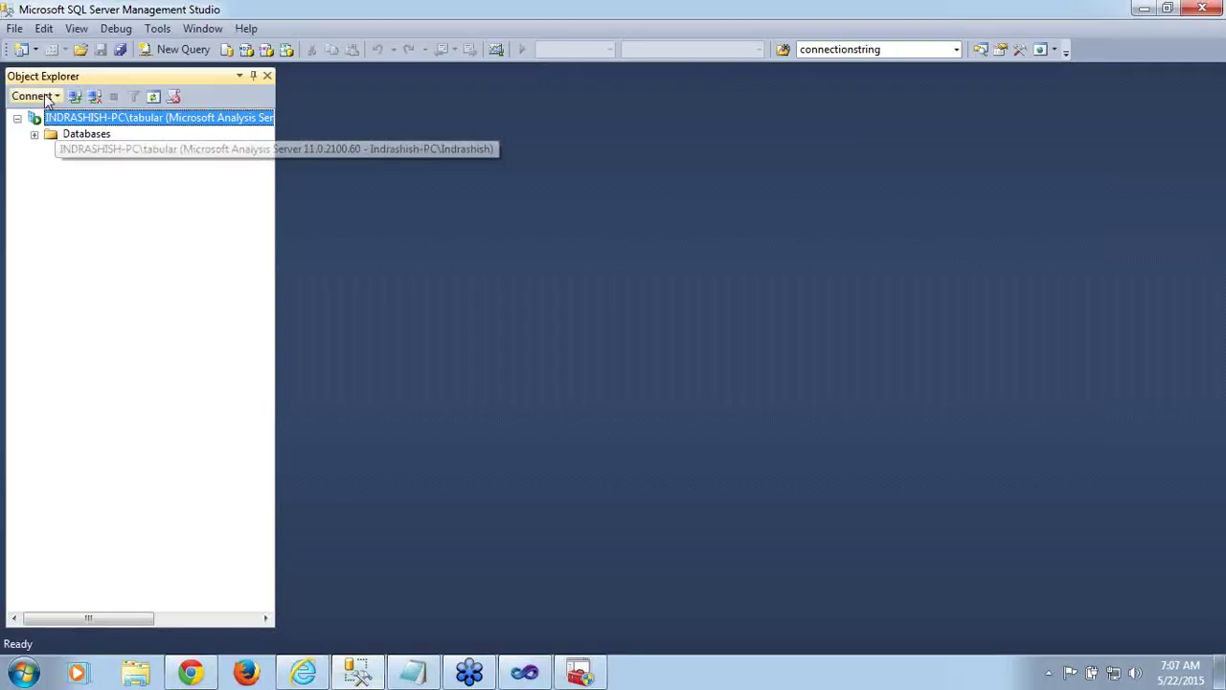
Connect to the DEV01 database engine and select the NT SERVICE\MSOLAP$TABULAR login under Security > Logins
{"action": "left_click", "coordinate": [45, 96]}
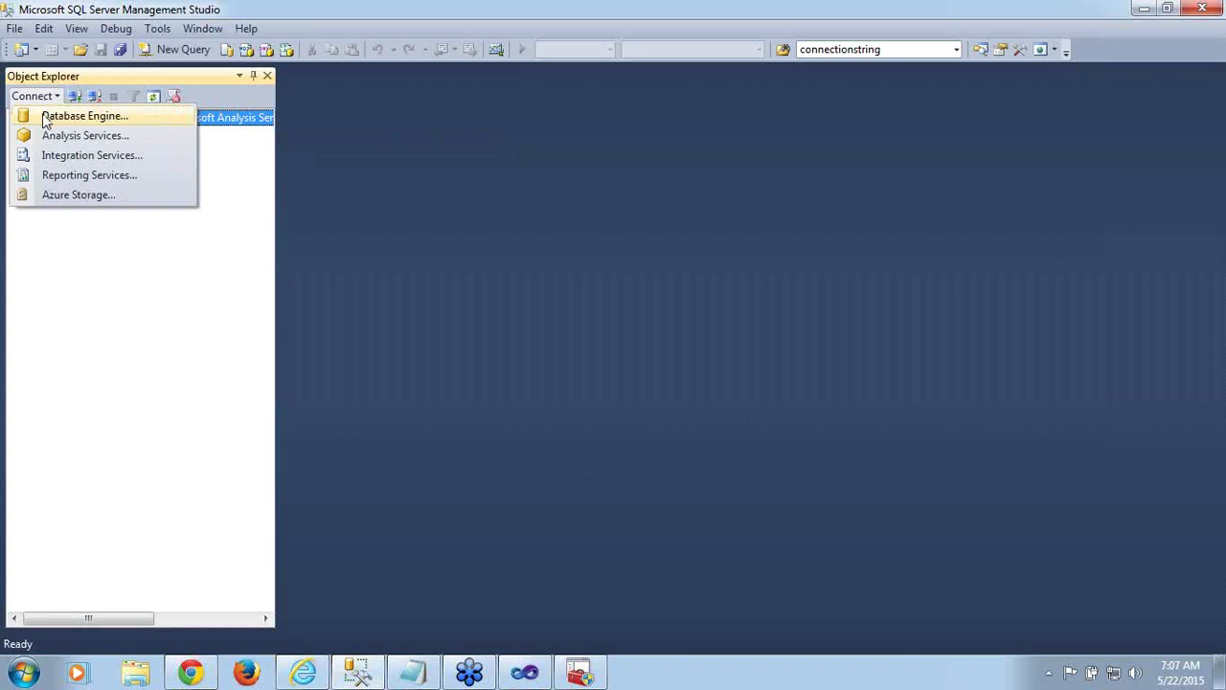
{"action": "left_click", "coordinate": [45, 116]}
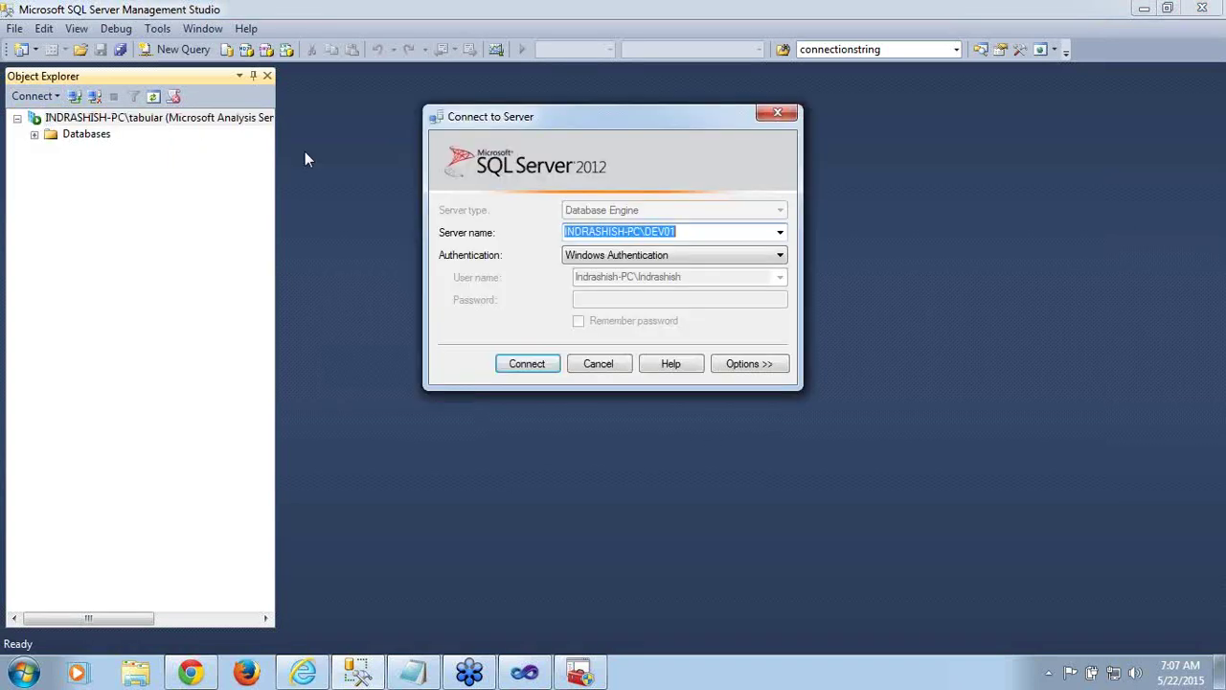
{"action": "left_click", "coordinate": [515, 365]}
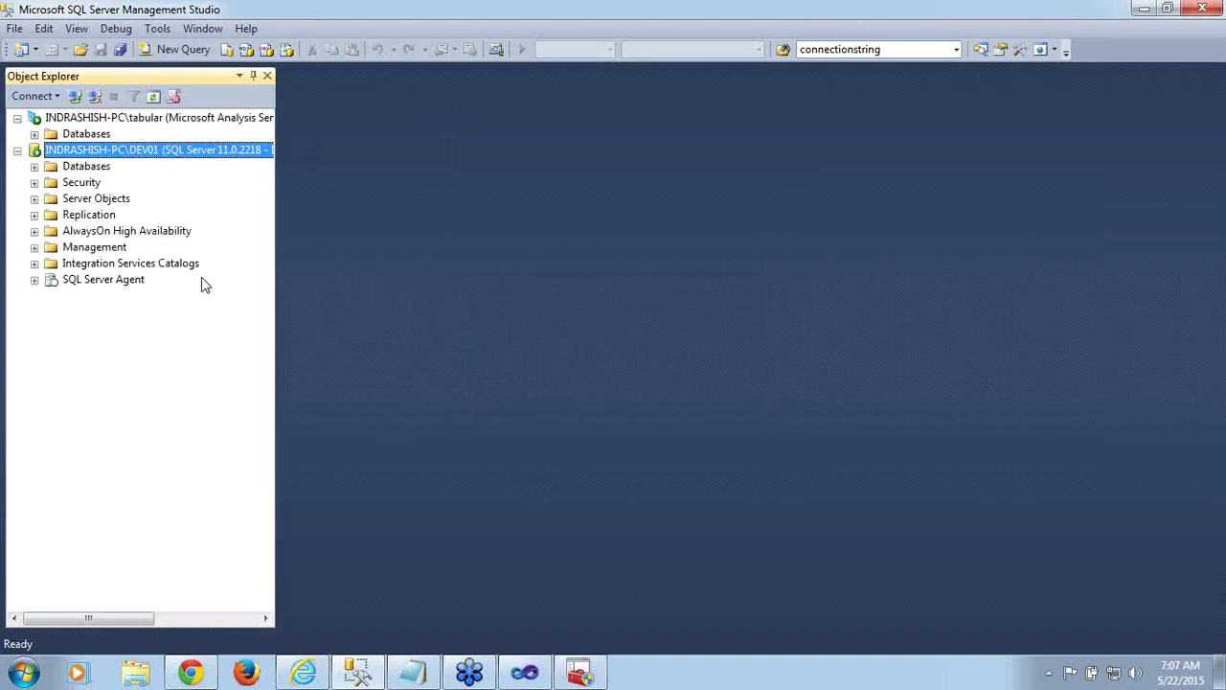
{"action": "left_click", "coordinate": [34, 183]}
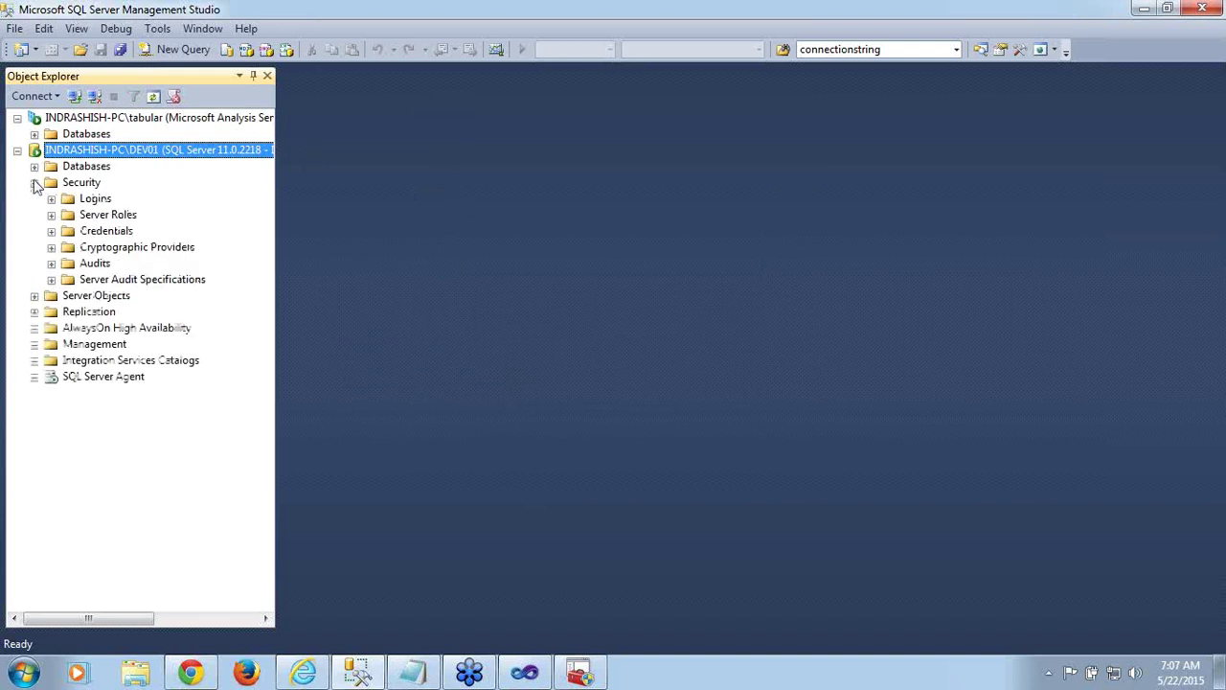
{"action": "left_click", "coordinate": [51, 200]}
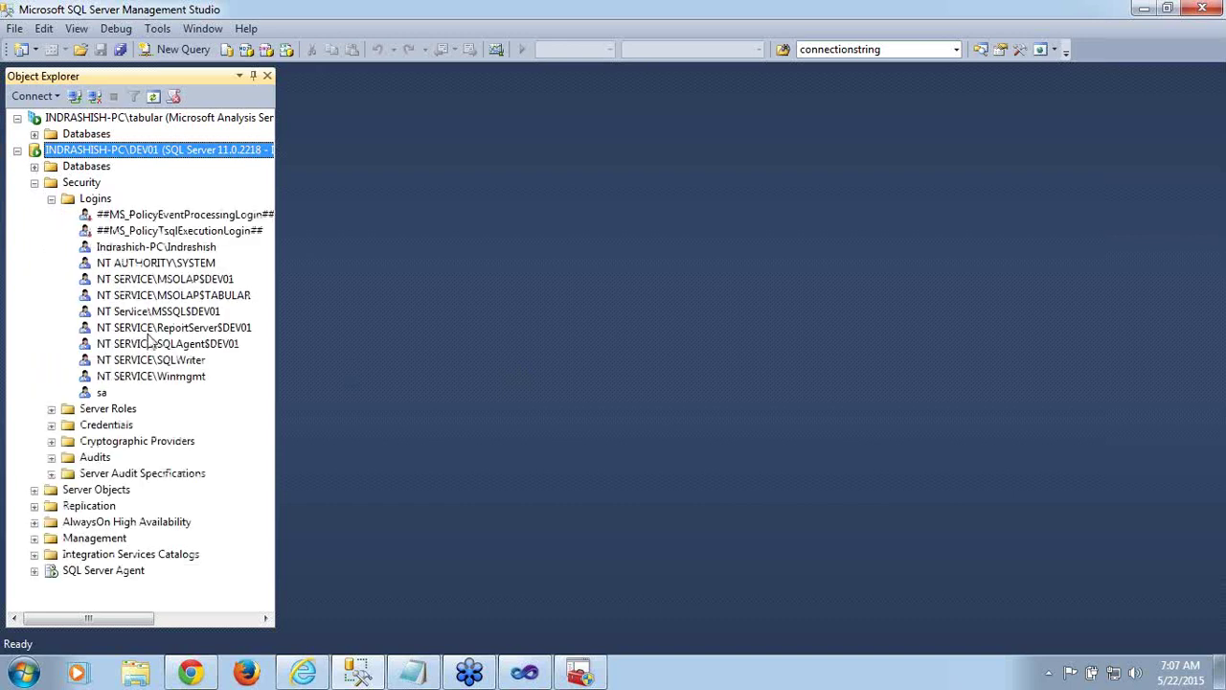
{"action": "left_click", "coordinate": [190, 280]}
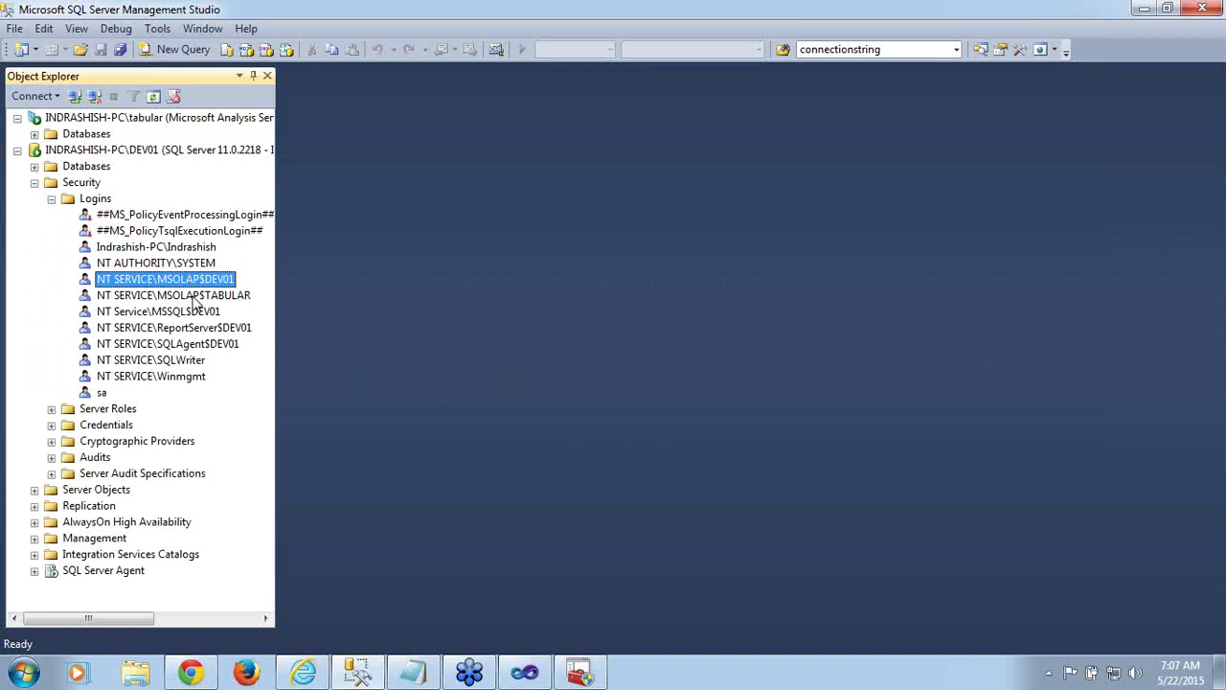
{"action": "left_click", "coordinate": [195, 298]}
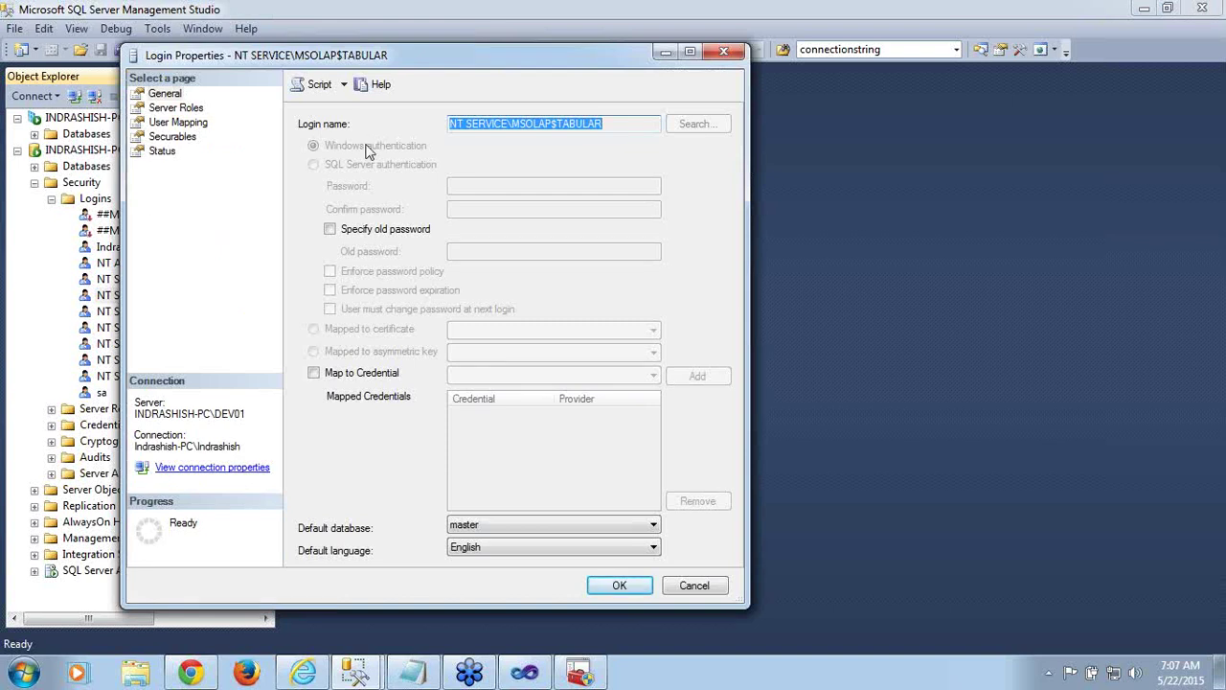
Review the MSOLAP$TABULAR login's User Mapping, Server Roles and Securables pages, then cancel unchanged
{"action": "left_click", "coordinate": [165, 123]}
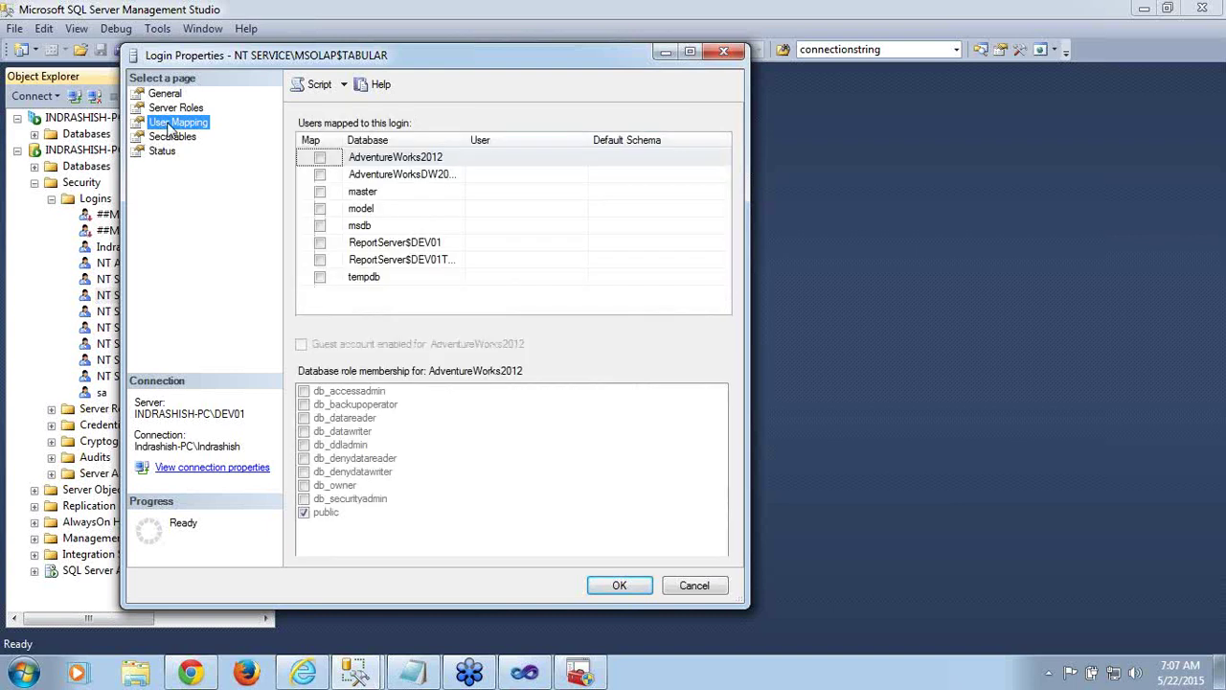
{"action": "left_click", "coordinate": [168, 109]}
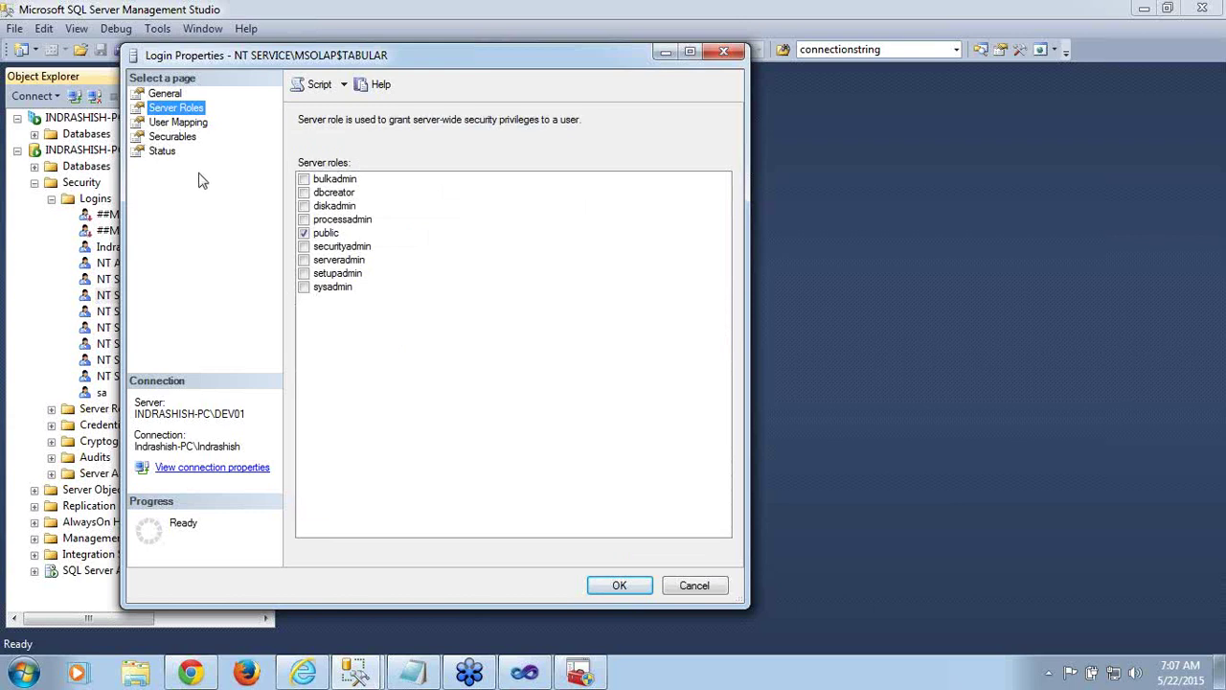
{"action": "left_click", "coordinate": [183, 140]}
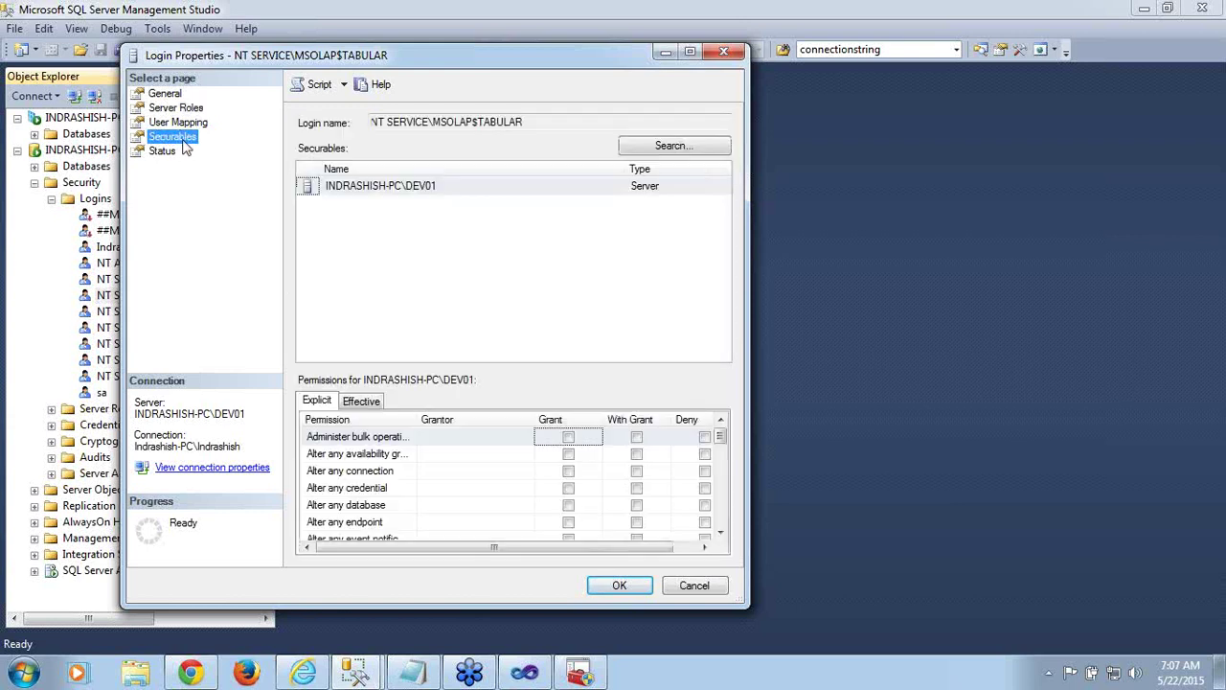
{"action": "left_click", "coordinate": [178, 122]}
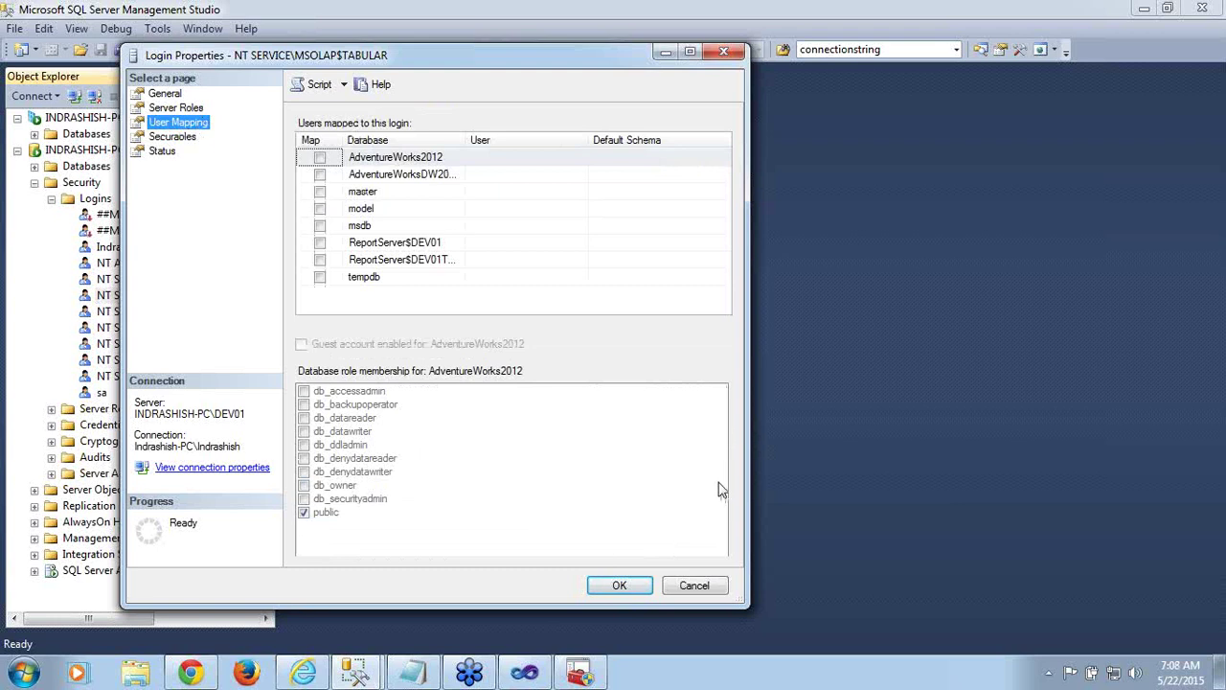
{"action": "left_click", "coordinate": [695, 586]}
{"action": "double_click", "coordinate": [191, 280]}
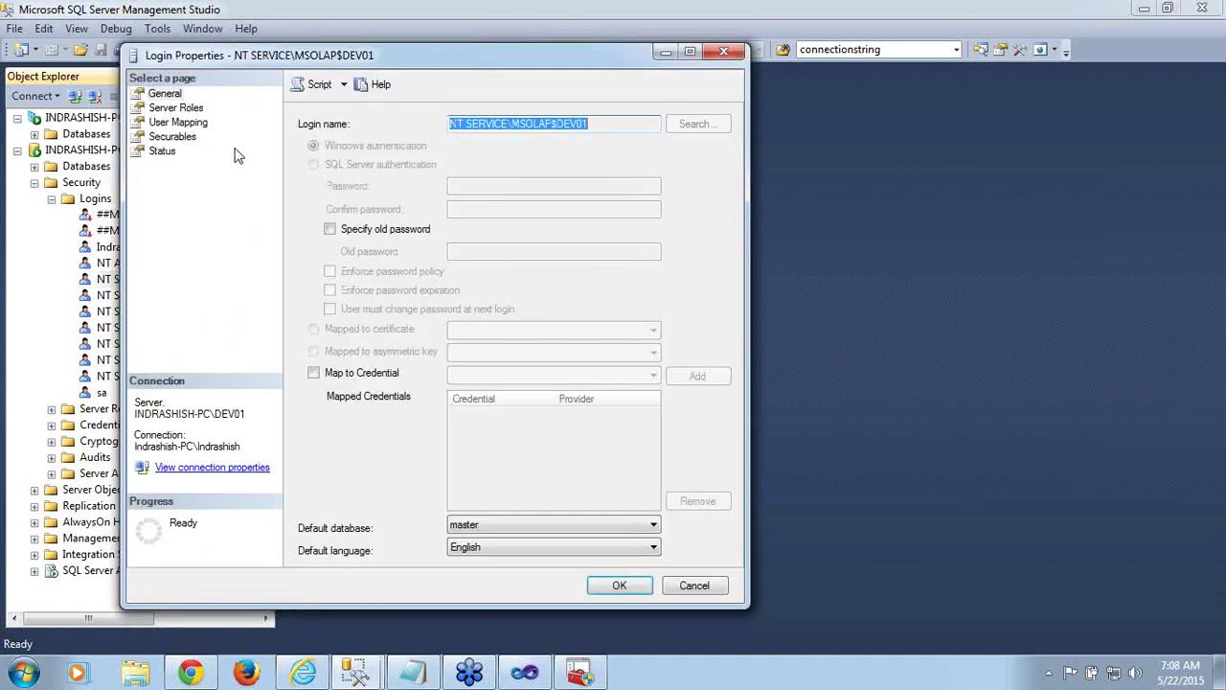
{"action": "left_click", "coordinate": [176, 109]}
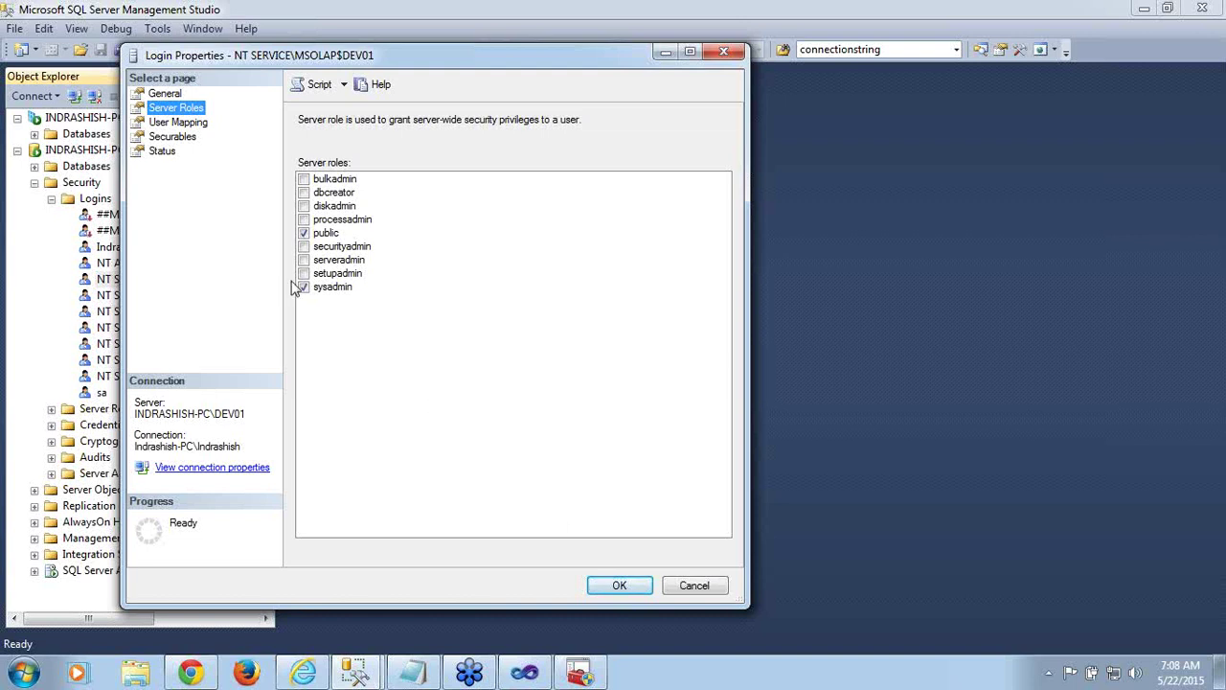
{"action": "left_click", "coordinate": [182, 123]}
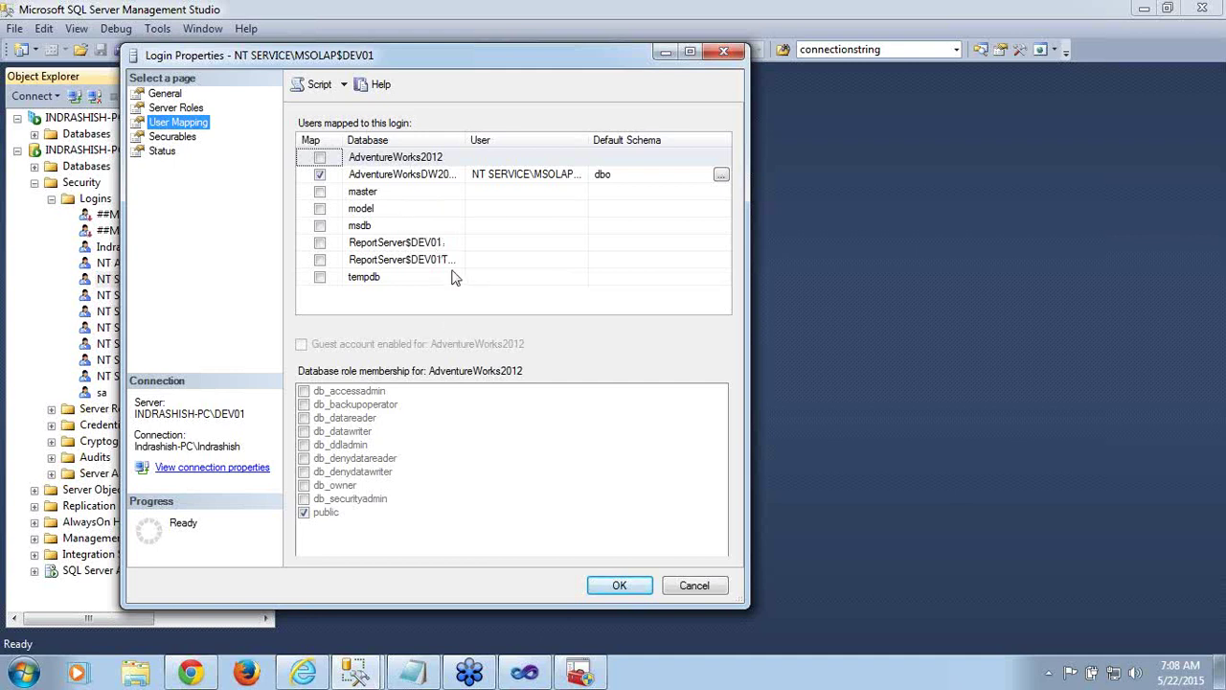
{"action": "left_click", "coordinate": [695, 586]}
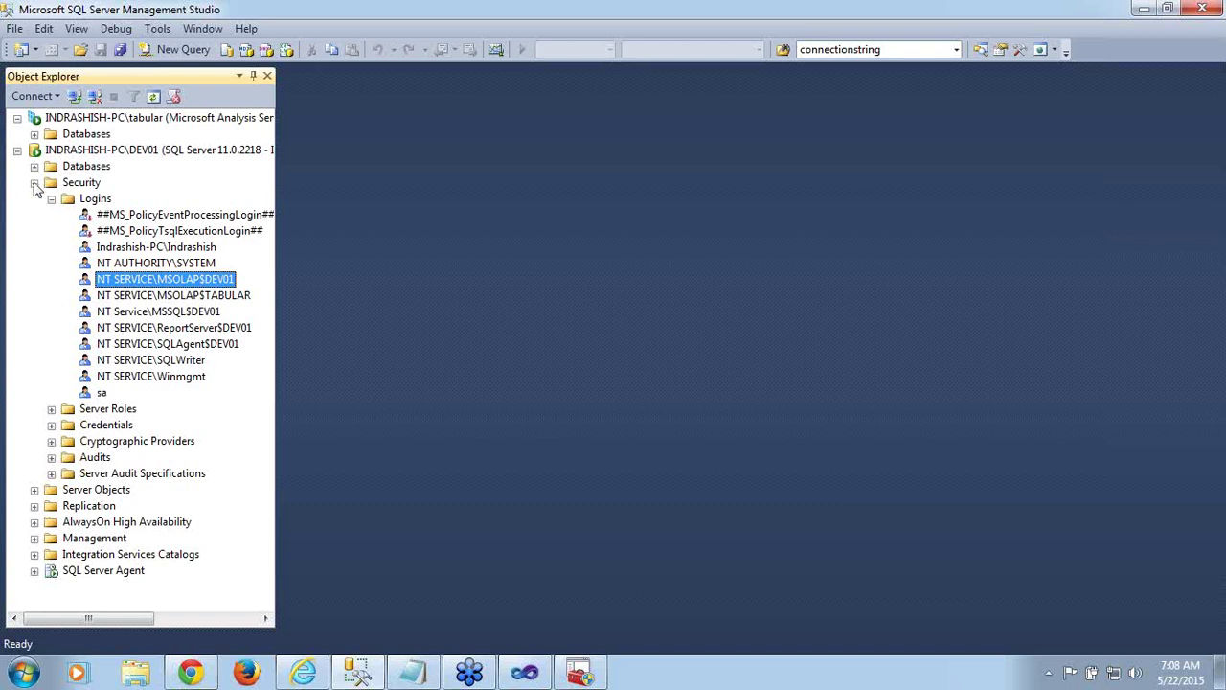
Collapse DEV01's Security folder and switch back to the tabular model in Visual Studio
{"action": "left_click", "coordinate": [34, 183]}
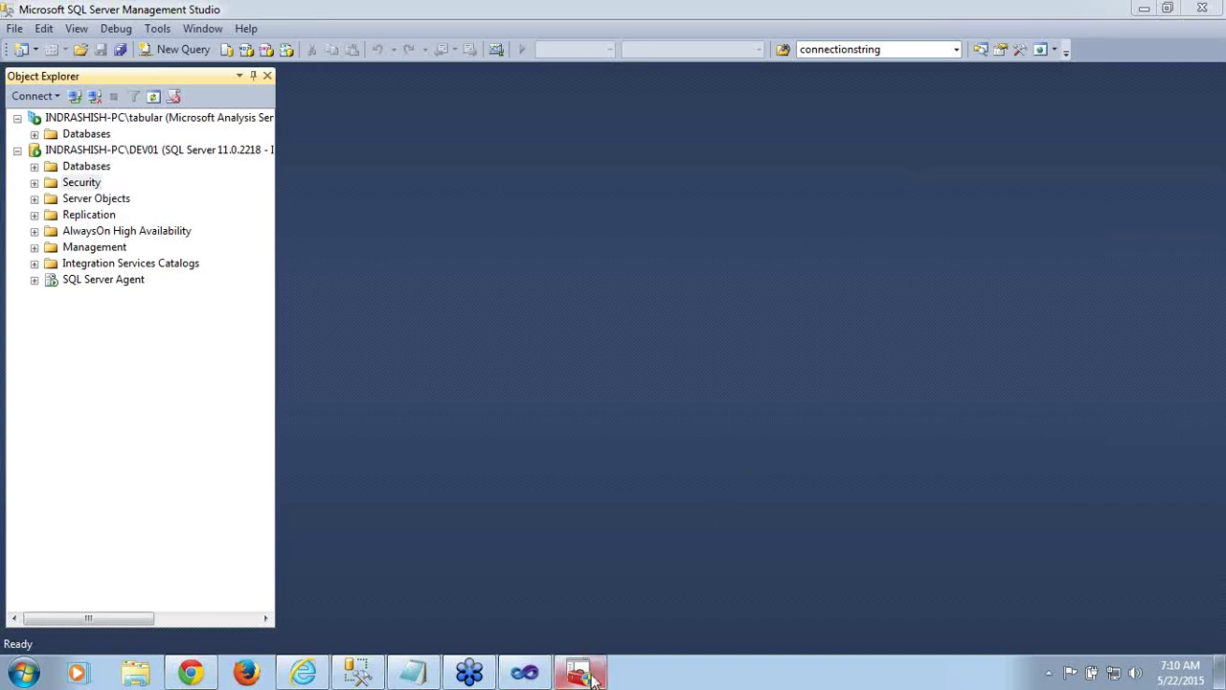
{"action": "left_click", "coordinate": [544, 677]}
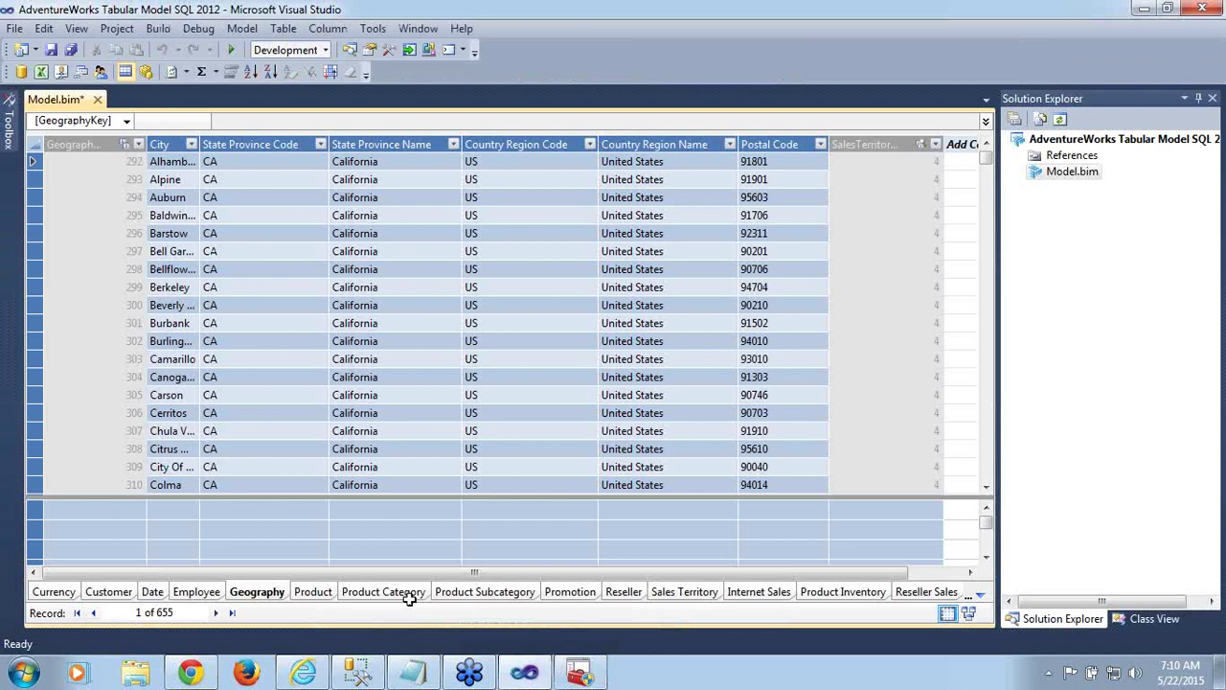
{"action": "left_click", "coordinate": [241, 28]}
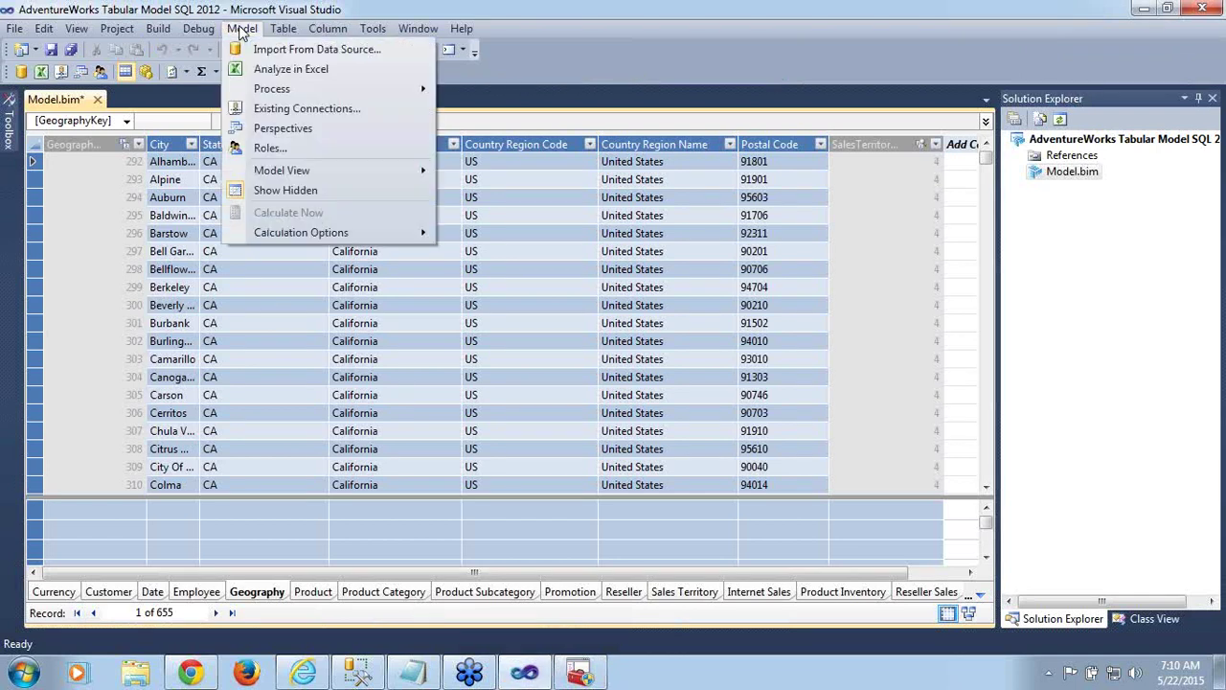
{"action": "left_click", "coordinate": [292, 109]}
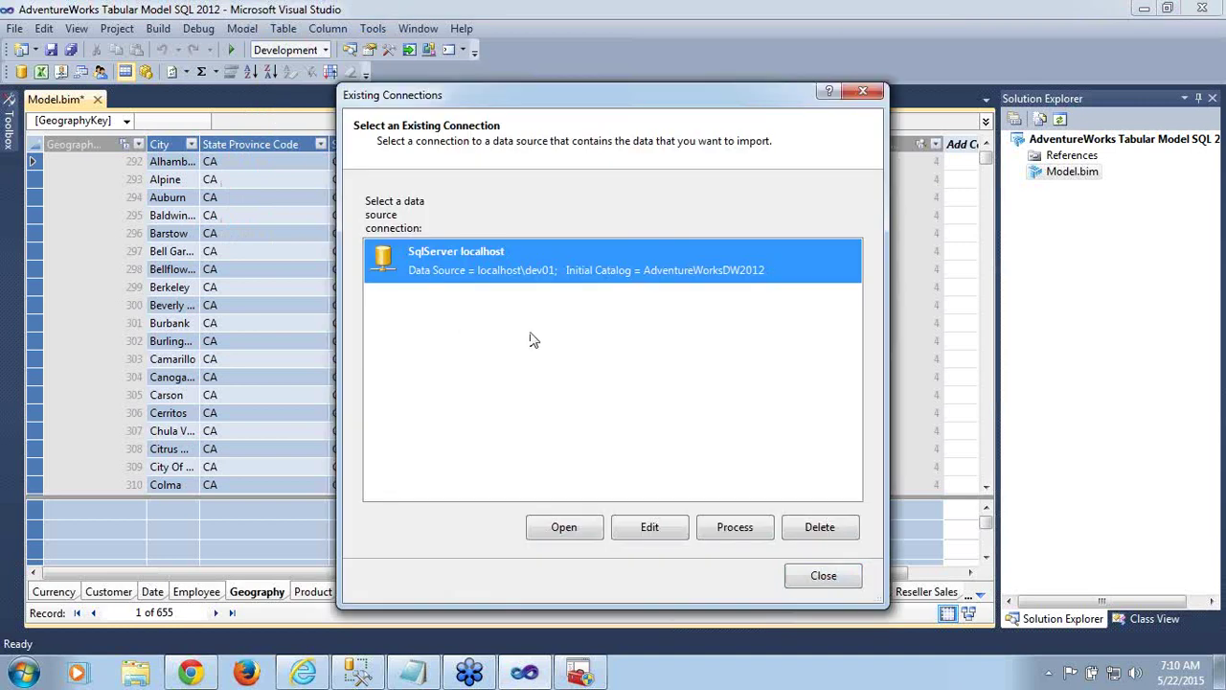
{"action": "left_click", "coordinate": [644, 524]}
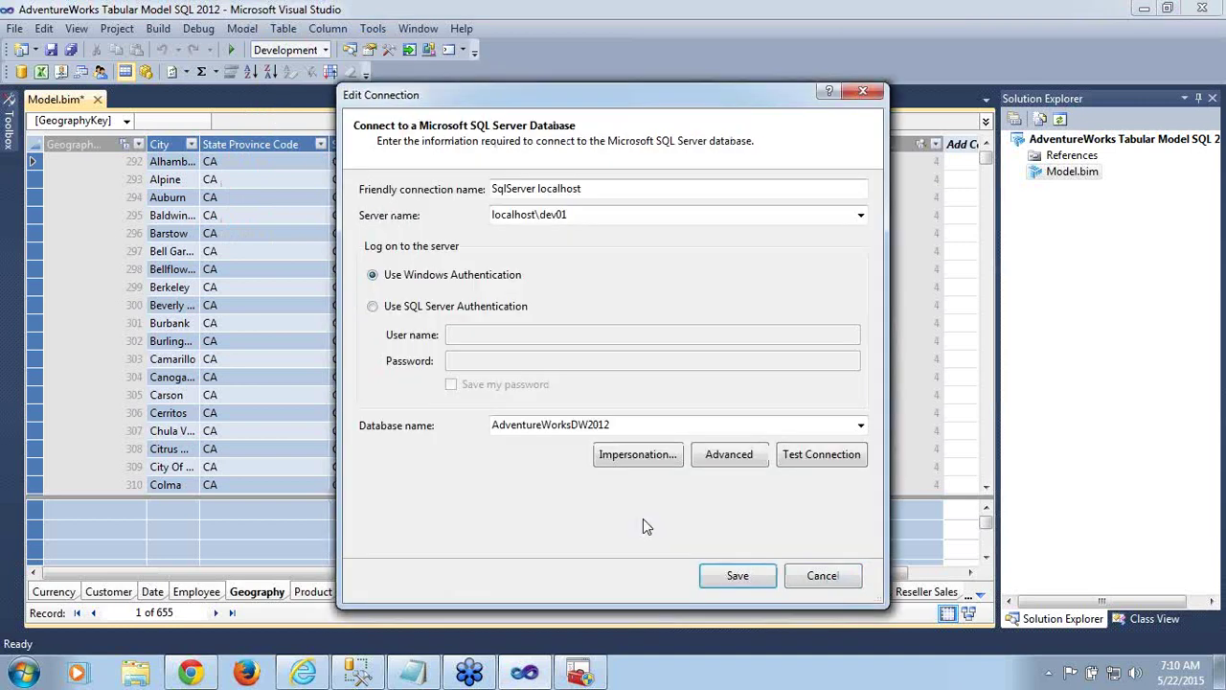
{"action": "left_click", "coordinate": [638, 455]}
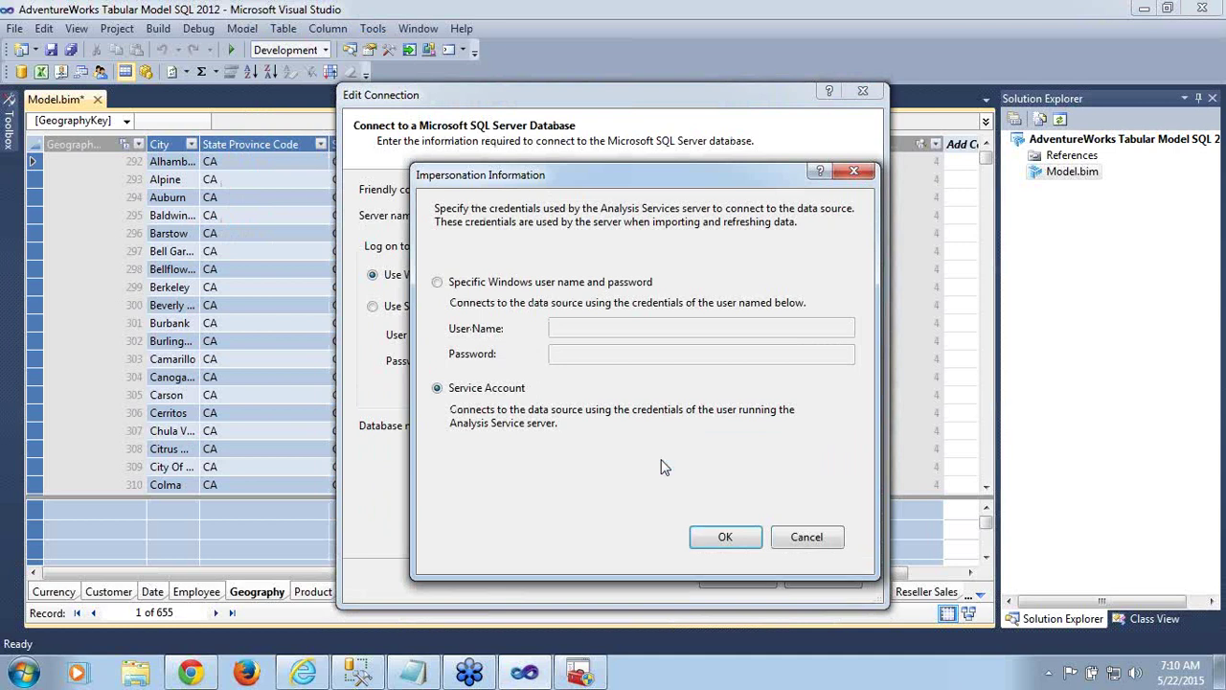
{"action": "left_click", "coordinate": [439, 282]}
{"action": "left_click", "coordinate": [579, 328]}
{"action": "left_click", "coordinate": [571, 351]}
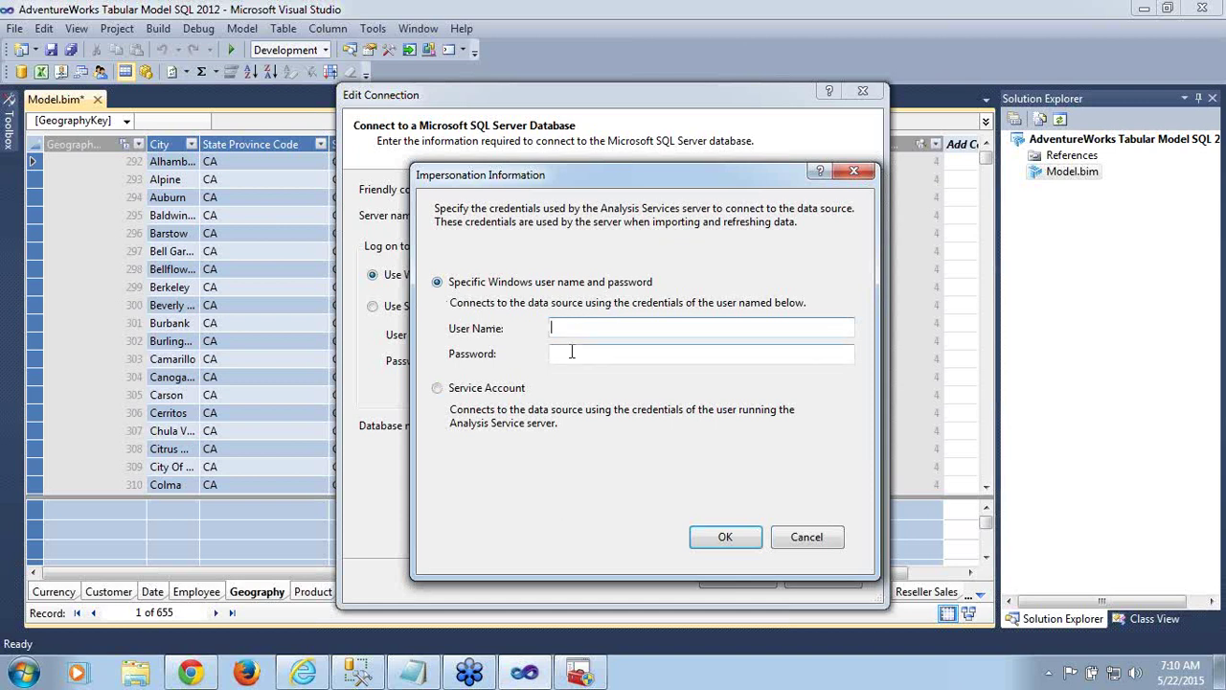
{"action": "left_click", "coordinate": [563, 326]}
{"action": "left_click", "coordinate": [810, 544]}
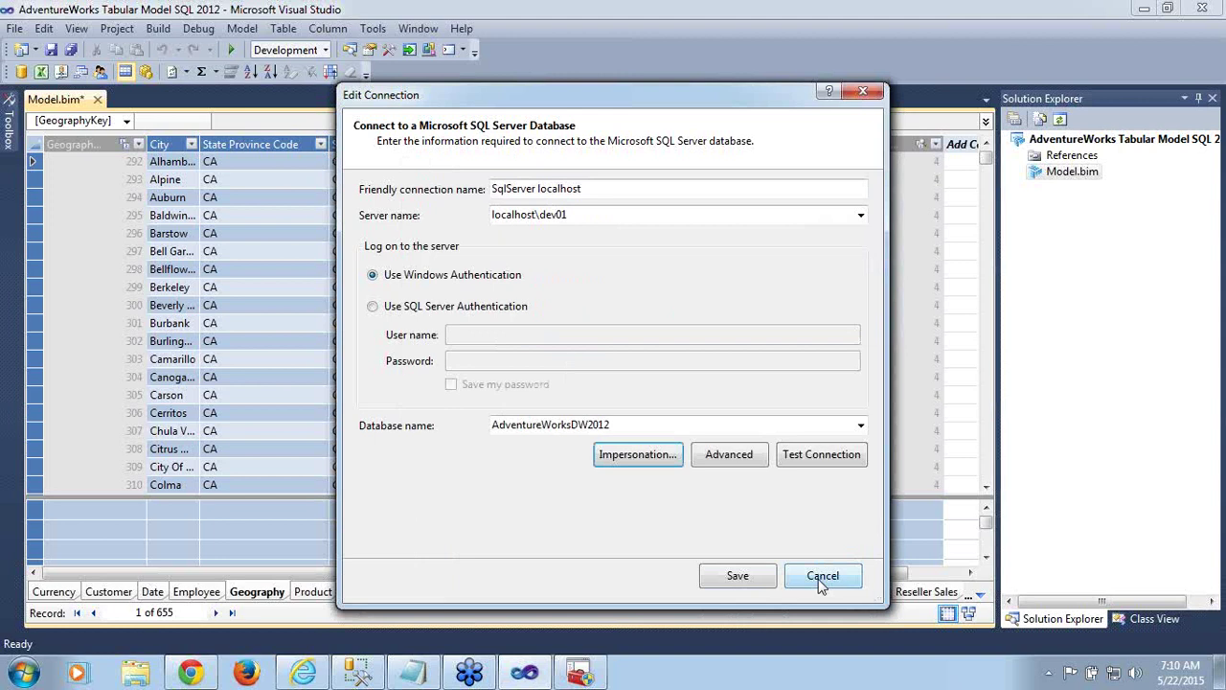
{"action": "left_click", "coordinate": [821, 579]}
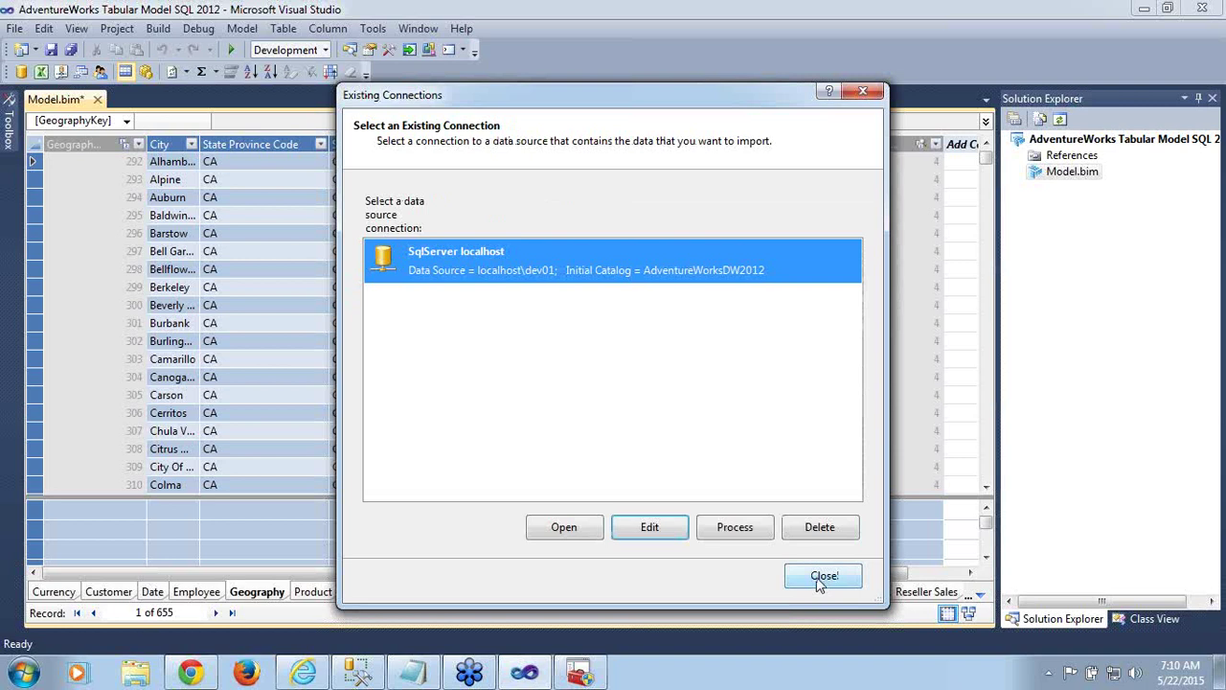
{"action": "left_click", "coordinate": [821, 577]}
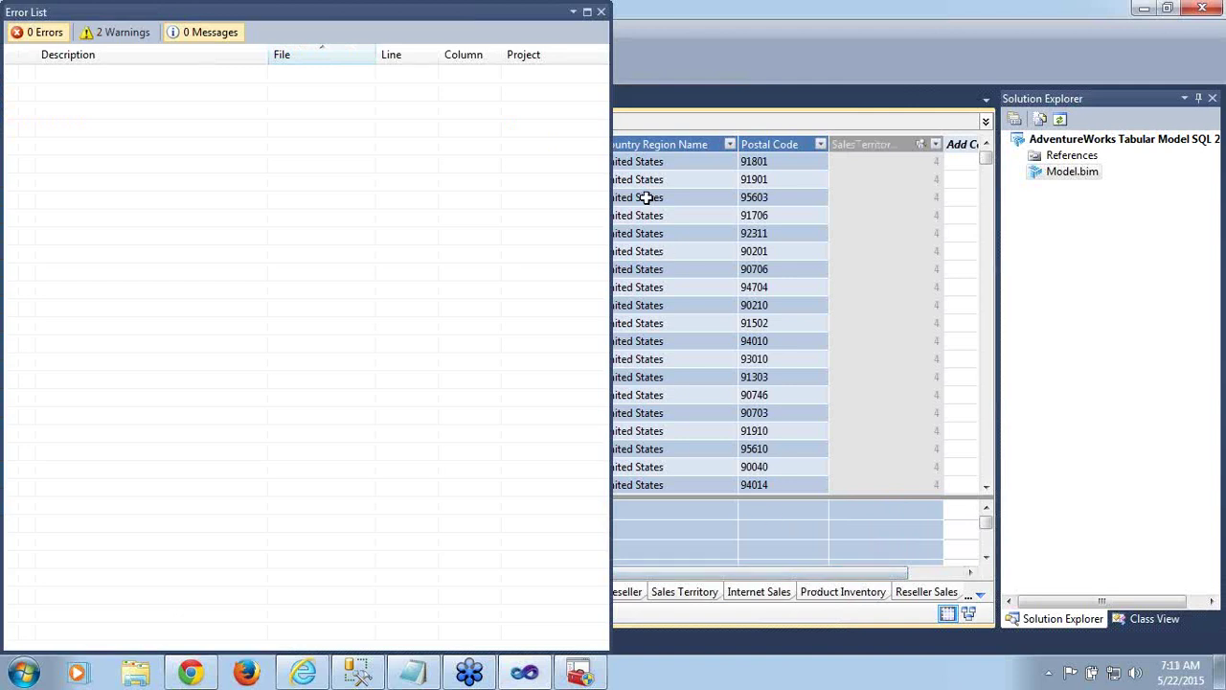
Close the Error List and save the tabular model with Ctrl+S
{"action": "left_click", "coordinate": [601, 13]}
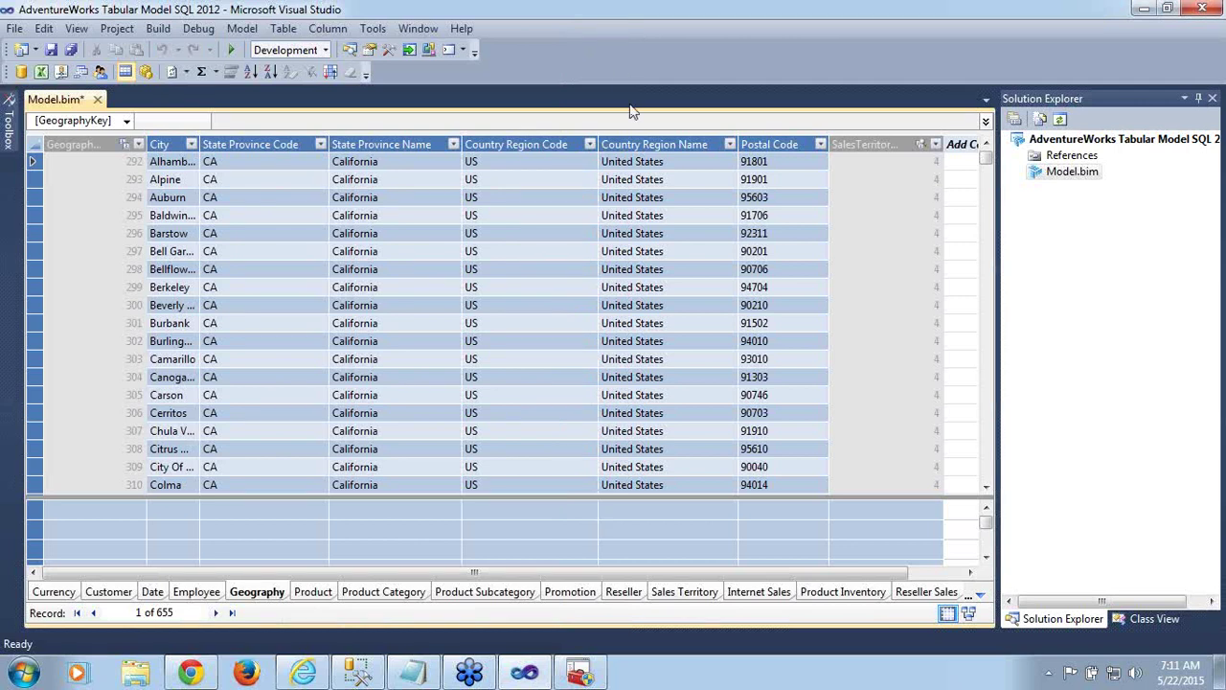
{"action": "key", "text": "ctrl+s"}
Switch to SQL Server Management Studio to view the TABULAR and DEV01 connections
{"action": "left_click", "coordinate": [354, 673]}
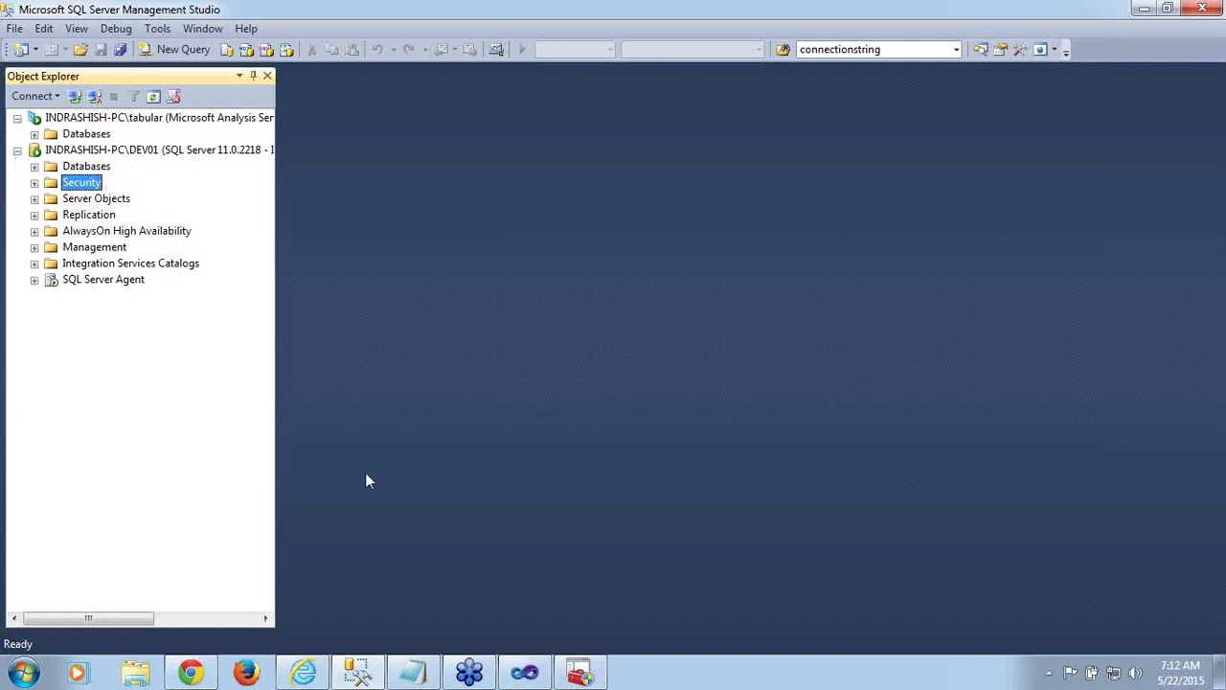
Back in Visual Studio, view the Internet Sales table, then close the project with File > Close Project
{"action": "left_click", "coordinate": [523, 676]}
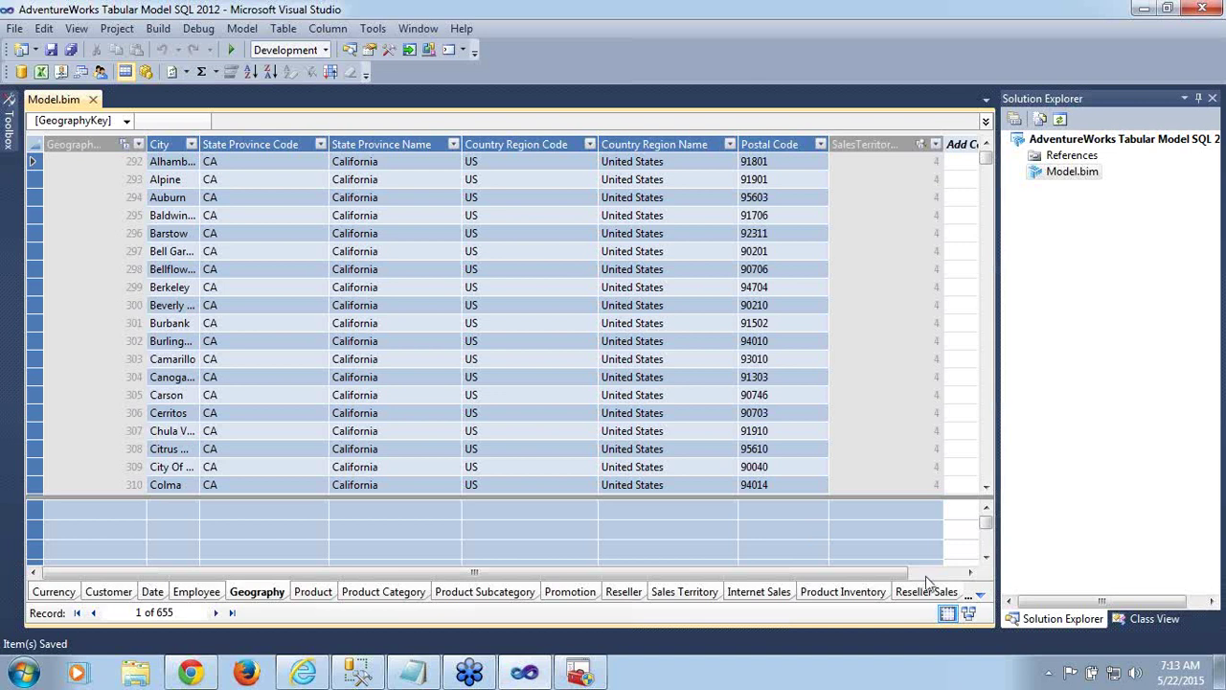
{"action": "left_click", "coordinate": [777, 594]}
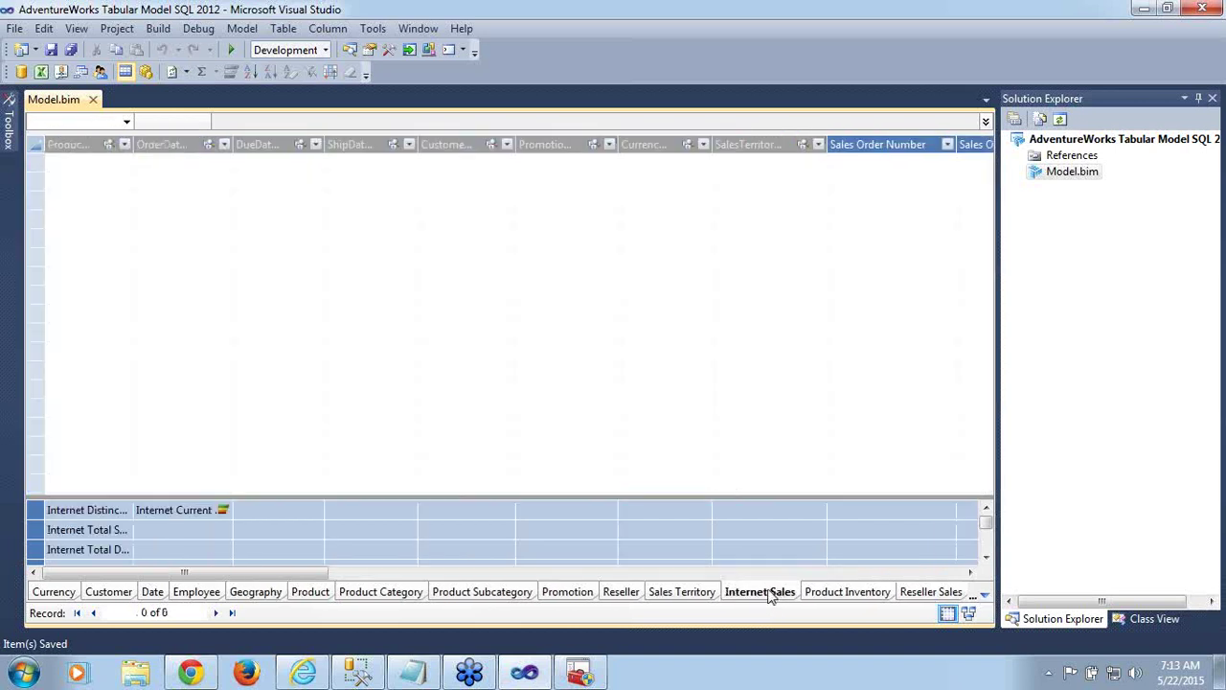
{"action": "left_click", "coordinate": [21, 30]}
{"action": "mouse_move", "coordinate": [51, 75]}
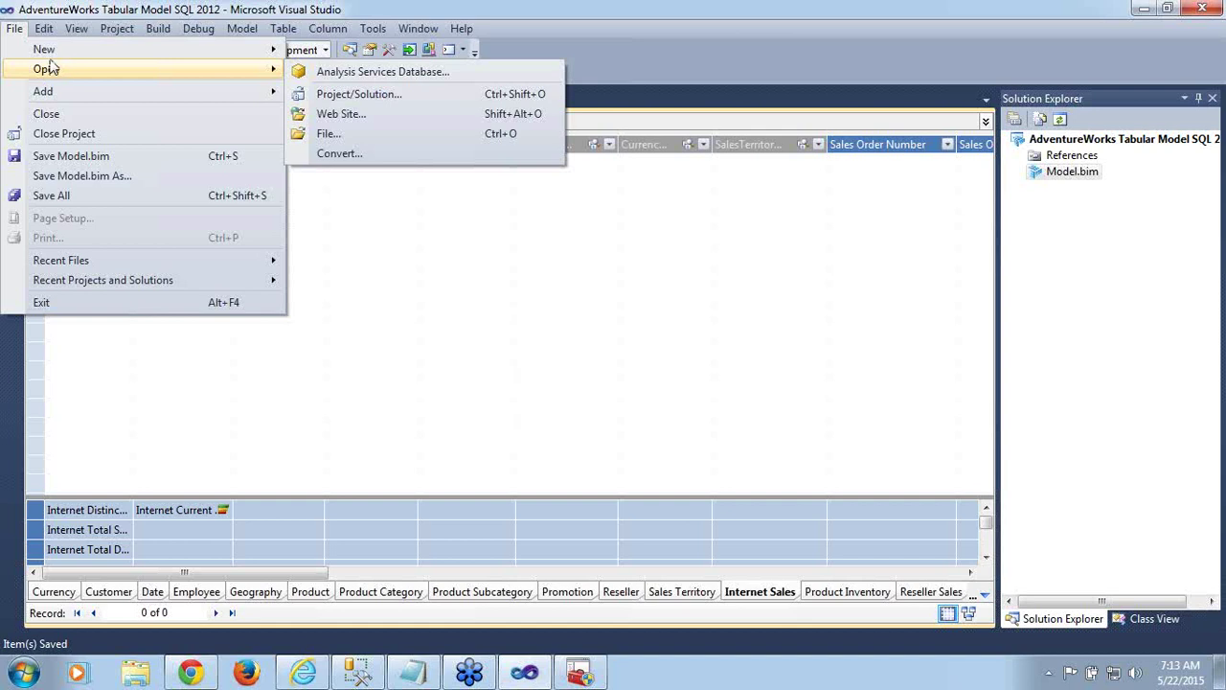
{"action": "left_click", "coordinate": [61, 140]}
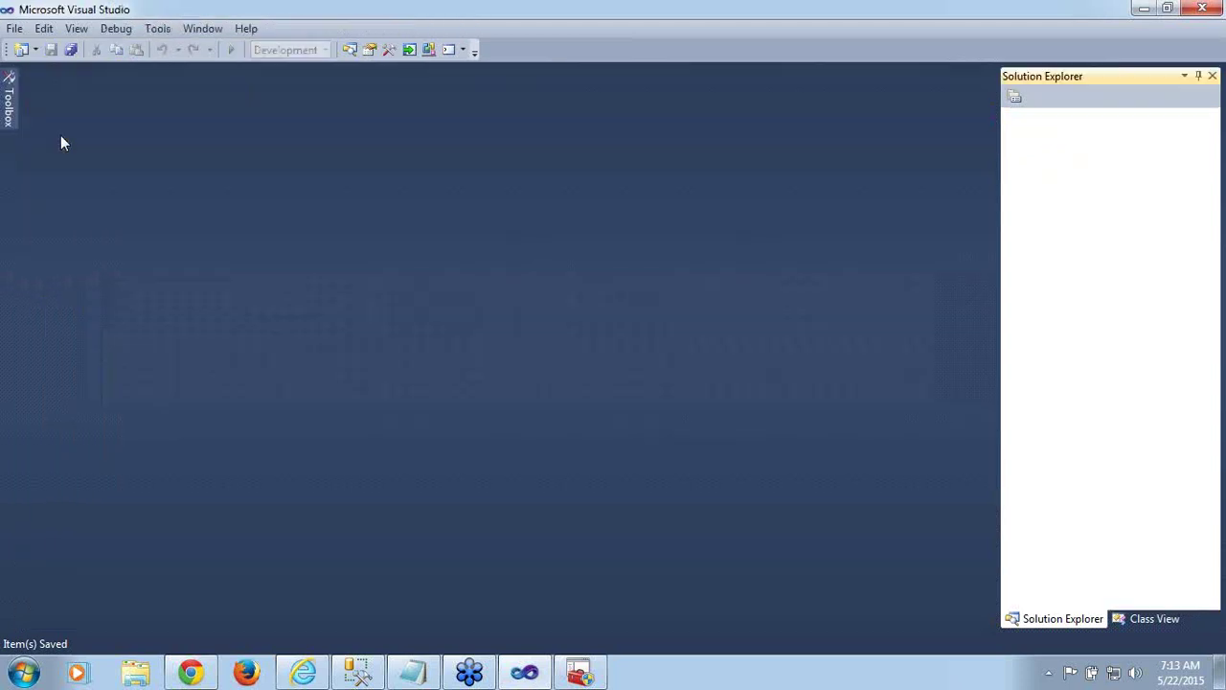
Open the Tabular_Training solution file from the Tabular_Training folder under ssas training
{"action": "left_click", "coordinate": [14, 31]}
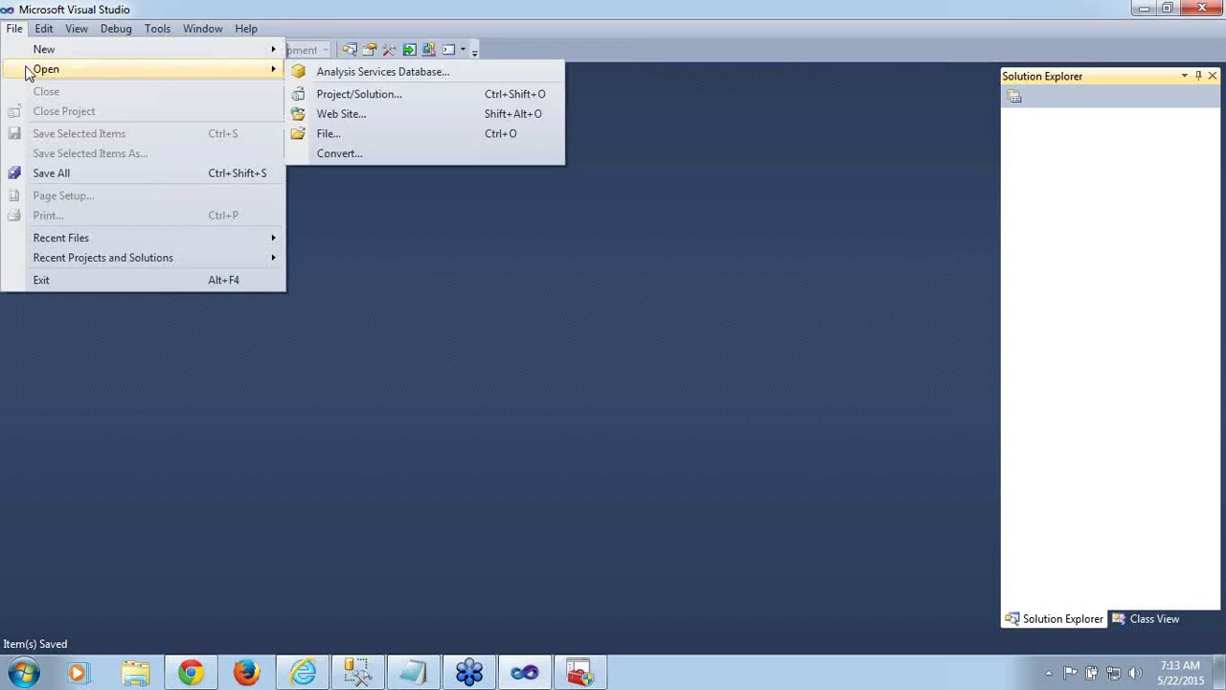
{"action": "left_click", "coordinate": [396, 95]}
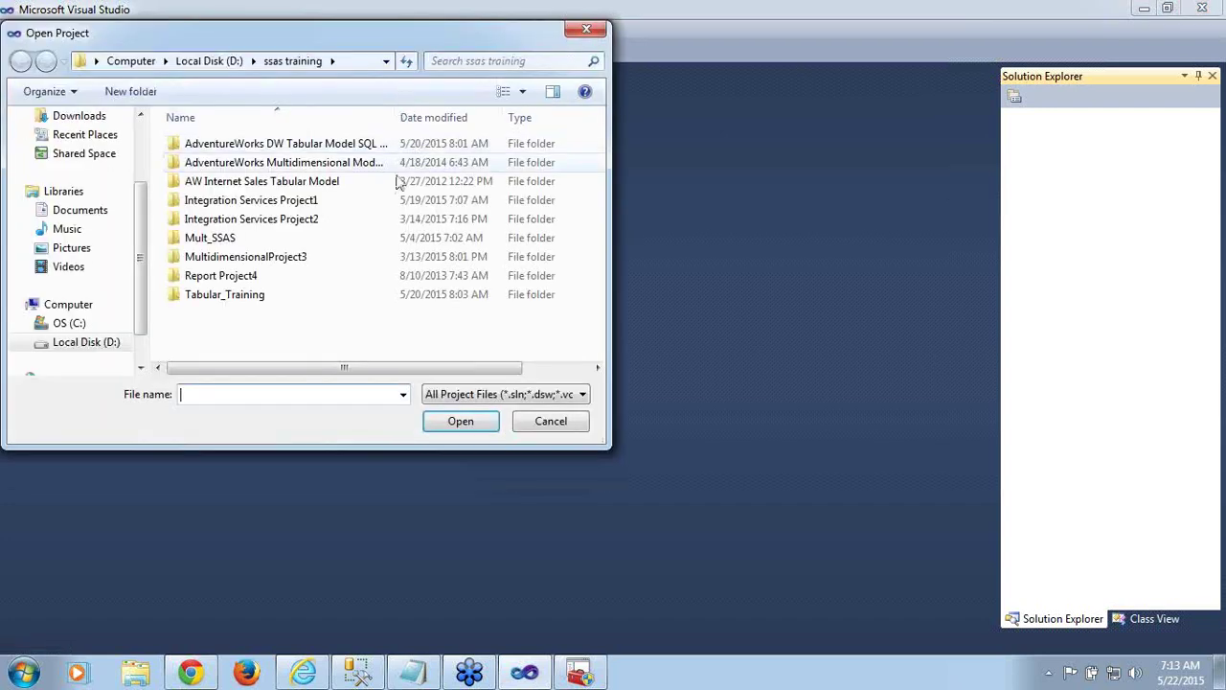
{"action": "left_click", "coordinate": [272, 305]}
{"action": "left_click", "coordinate": [277, 265]}
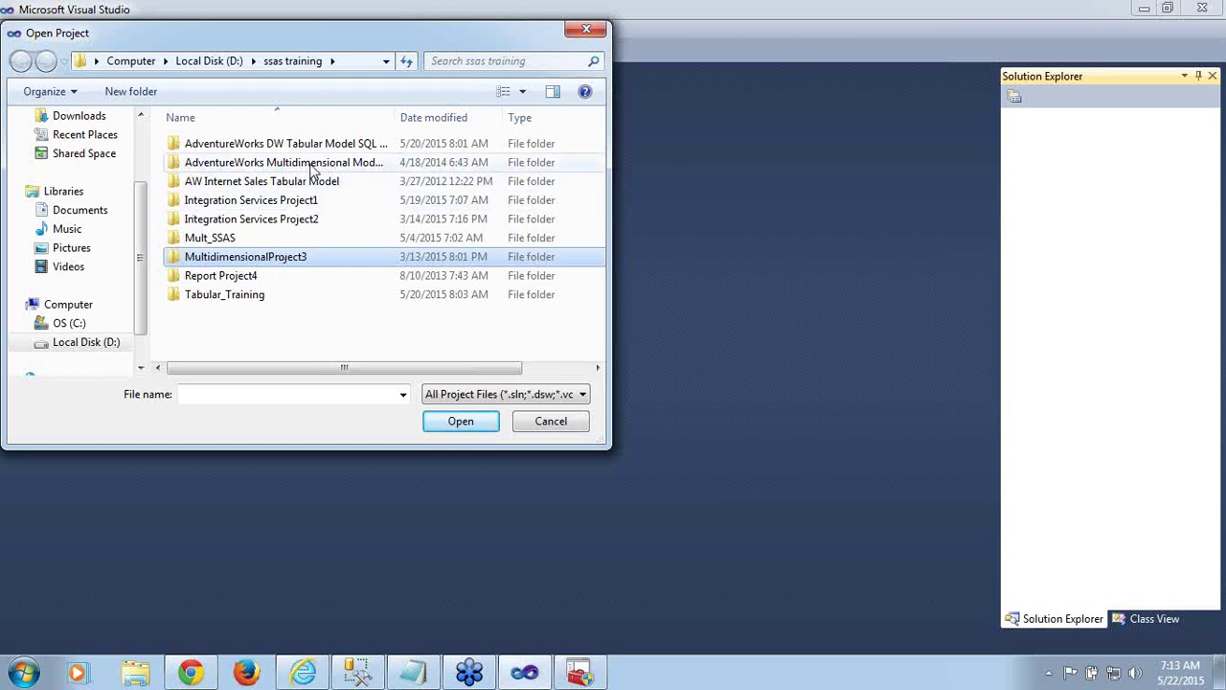
{"action": "double_click", "coordinate": [242, 296]}
{"action": "double_click", "coordinate": [251, 163]}
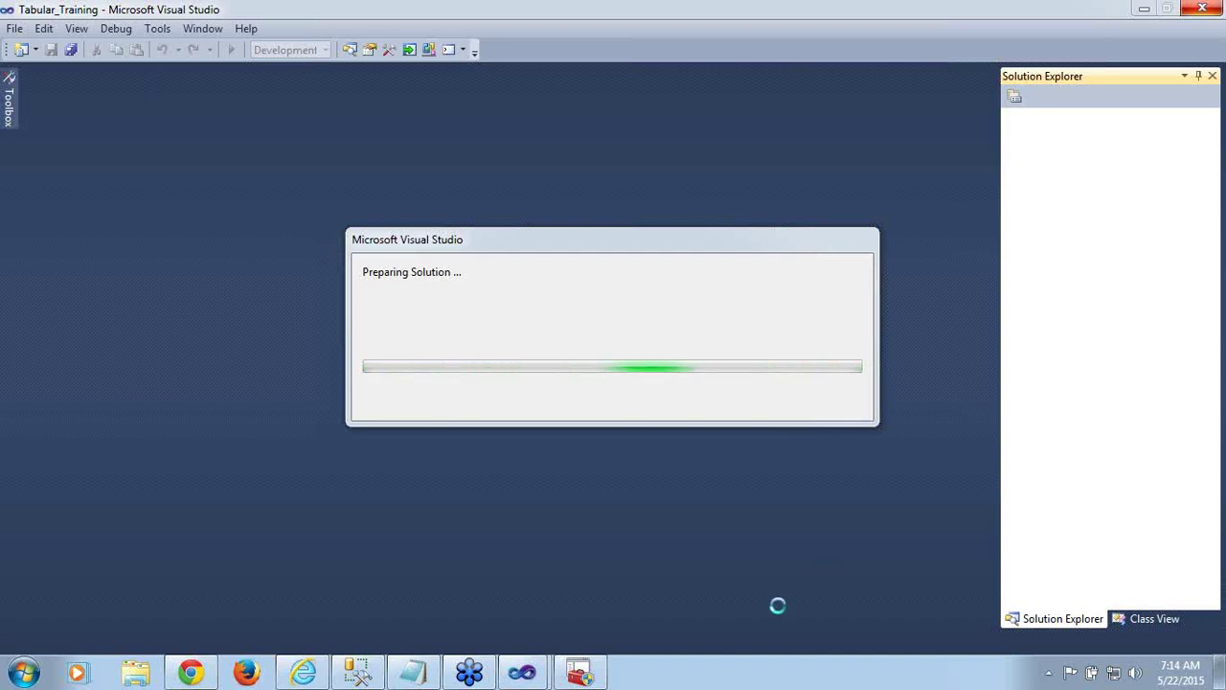
Bring SQL Server Configuration Manager forward and close its window
{"action": "left_click", "coordinate": [580, 673]}
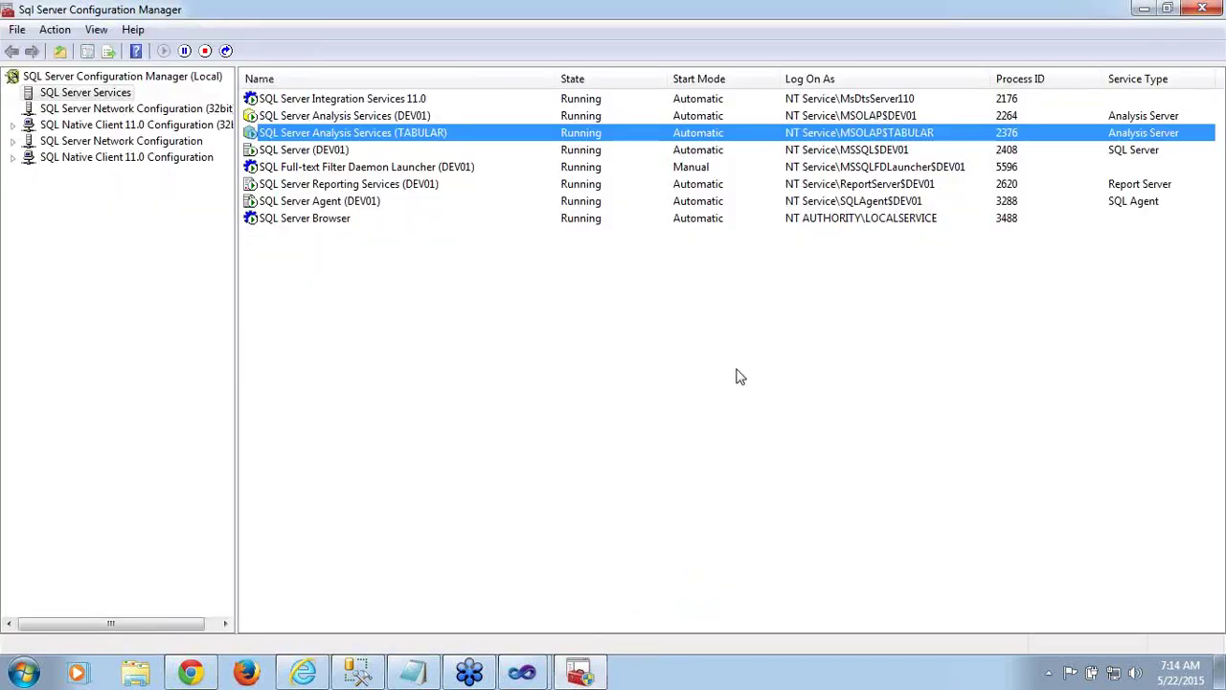
{"action": "left_click", "coordinate": [1205, 9]}
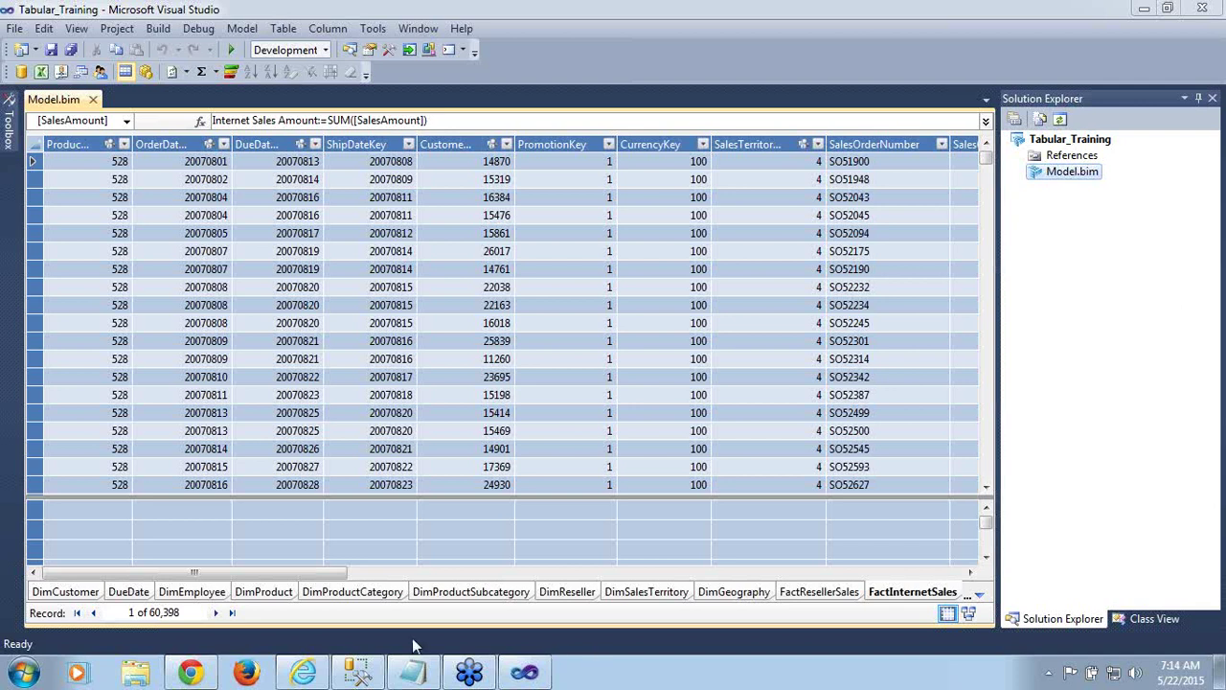
{"action": "left_click", "coordinate": [829, 594]}
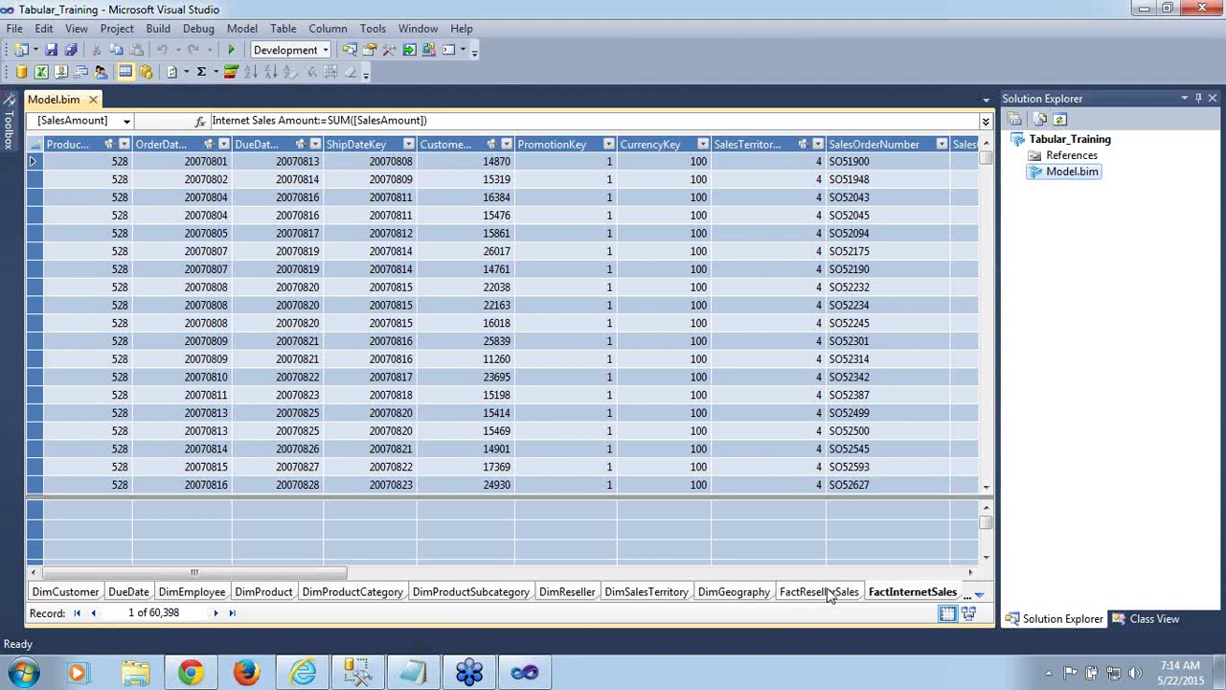
{"action": "left_click", "coordinate": [893, 592]}
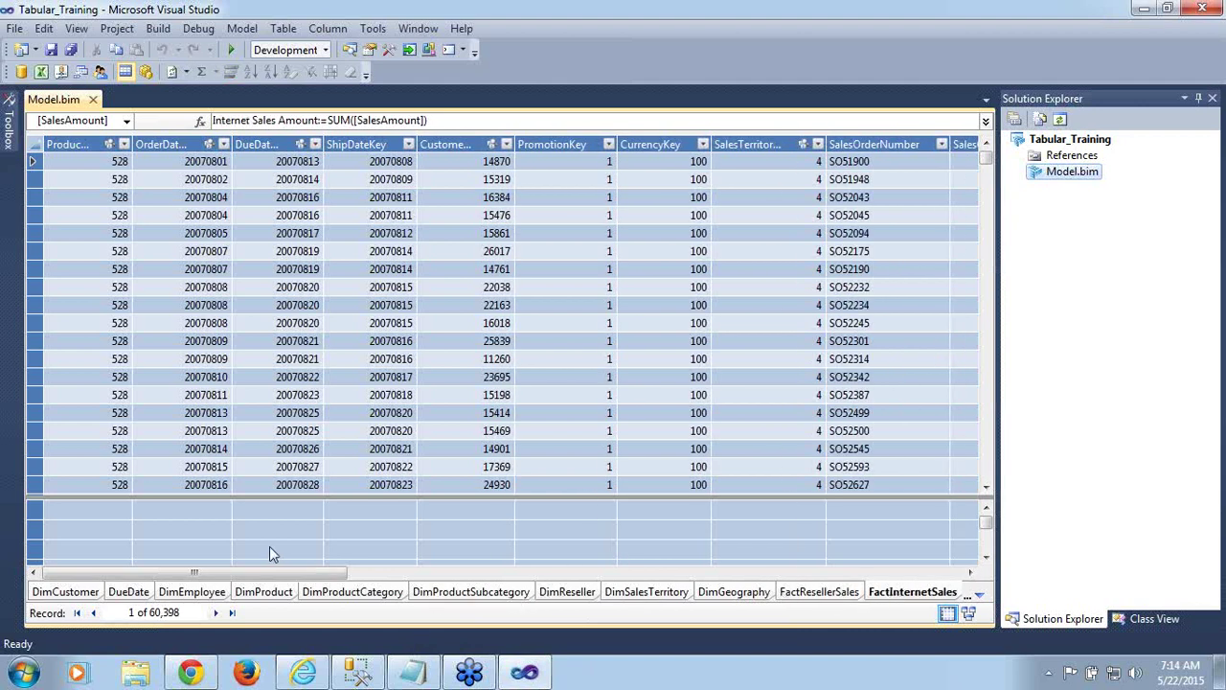
{"action": "left_click_drag", "start_coordinate": [281, 575], "coordinate": [746, 572]}
{"action": "left_click", "coordinate": [624, 146]}
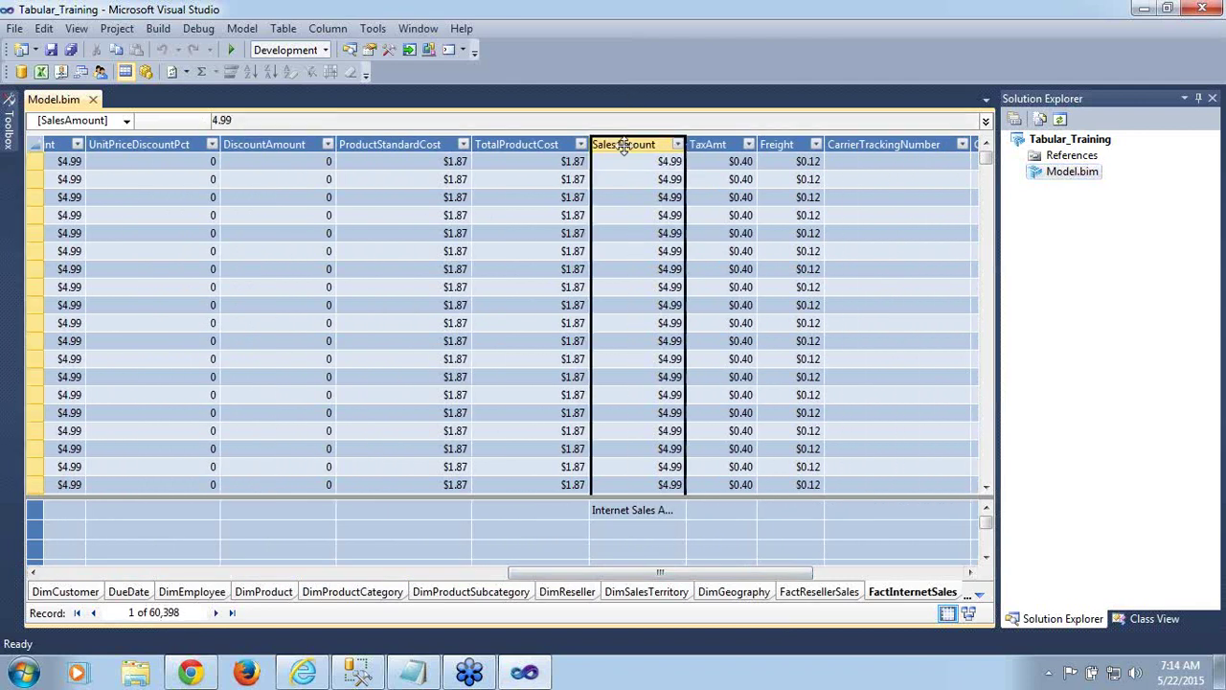
{"action": "left_click", "coordinate": [636, 512]}
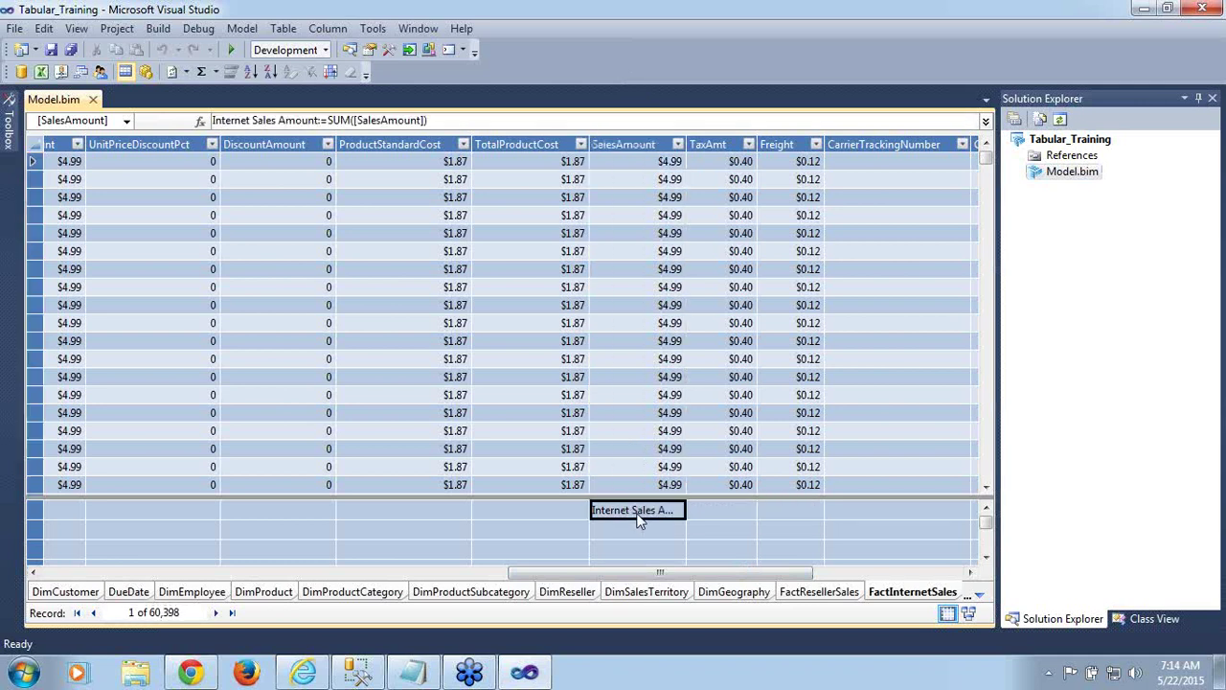
{"action": "left_click", "coordinate": [328, 120]}
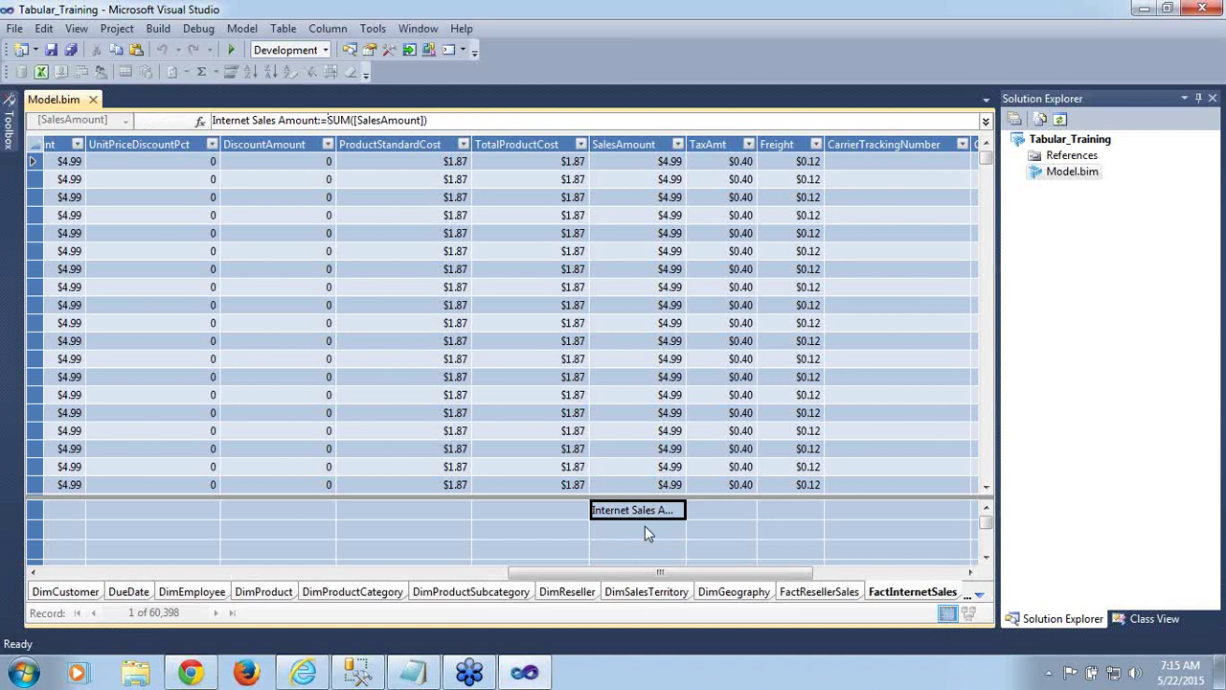
Commit the Internet Sales Amount formula, browse AutoSum options, and try a TaxAmt reference
{"action": "left_click", "coordinate": [645, 526]}
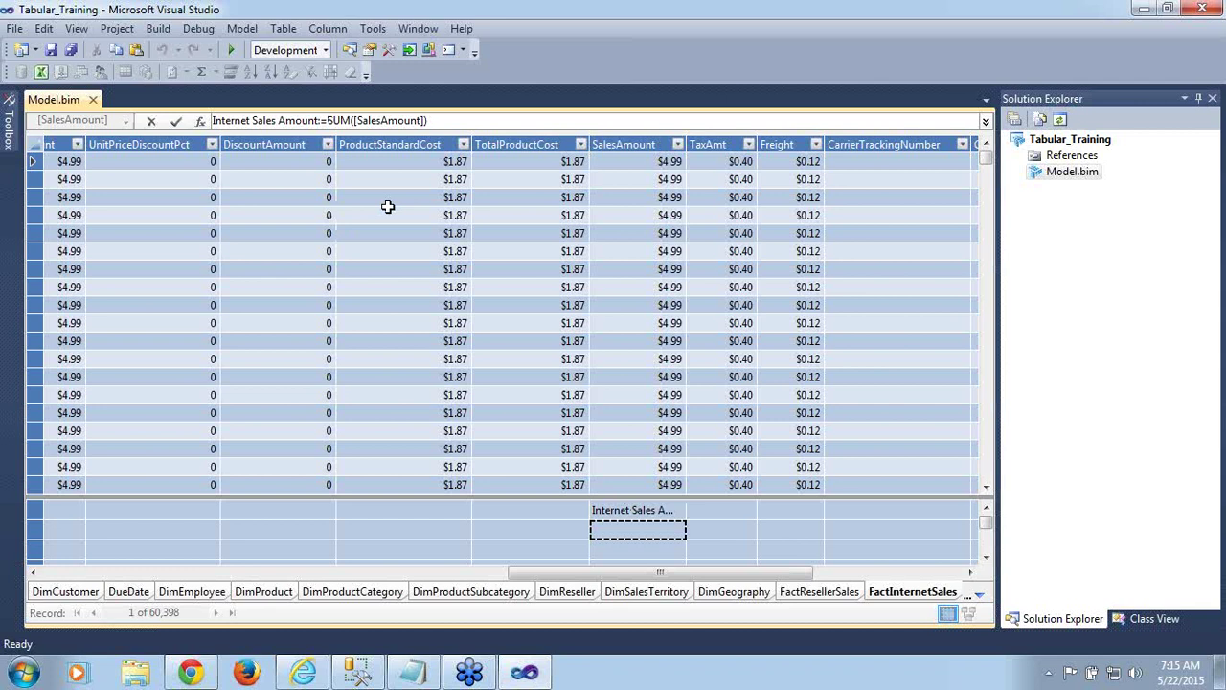
{"action": "left_click", "coordinate": [324, 30]}
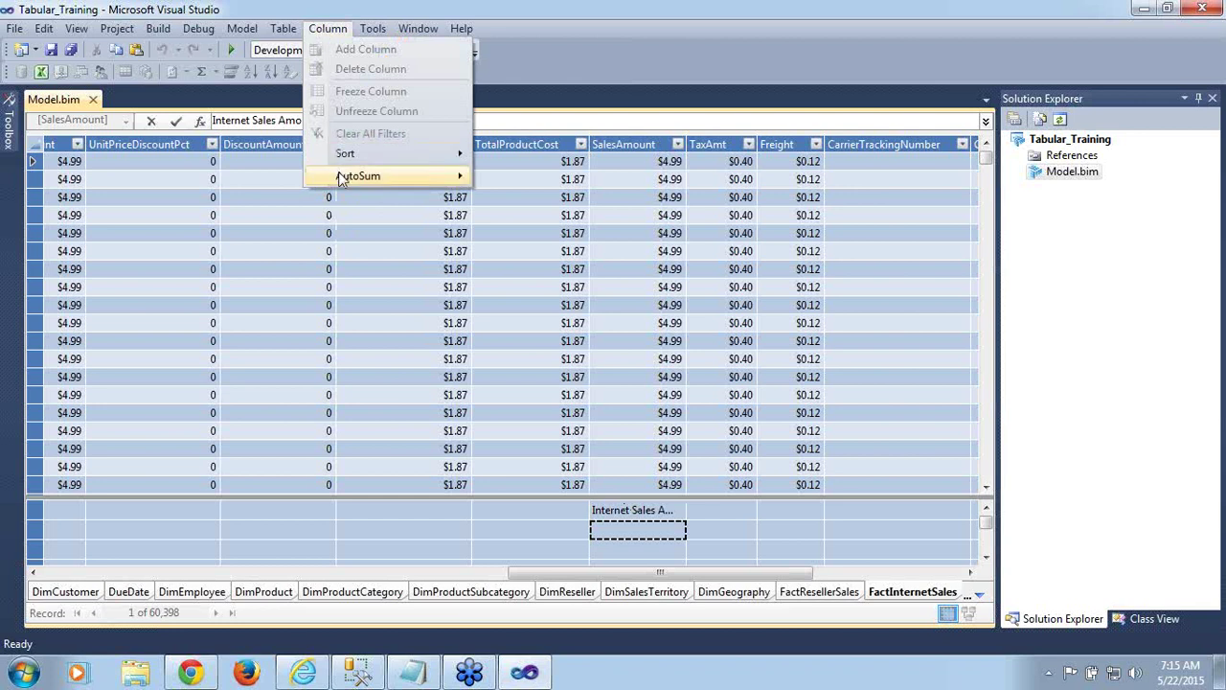
{"action": "mouse_move", "coordinate": [341, 179]}
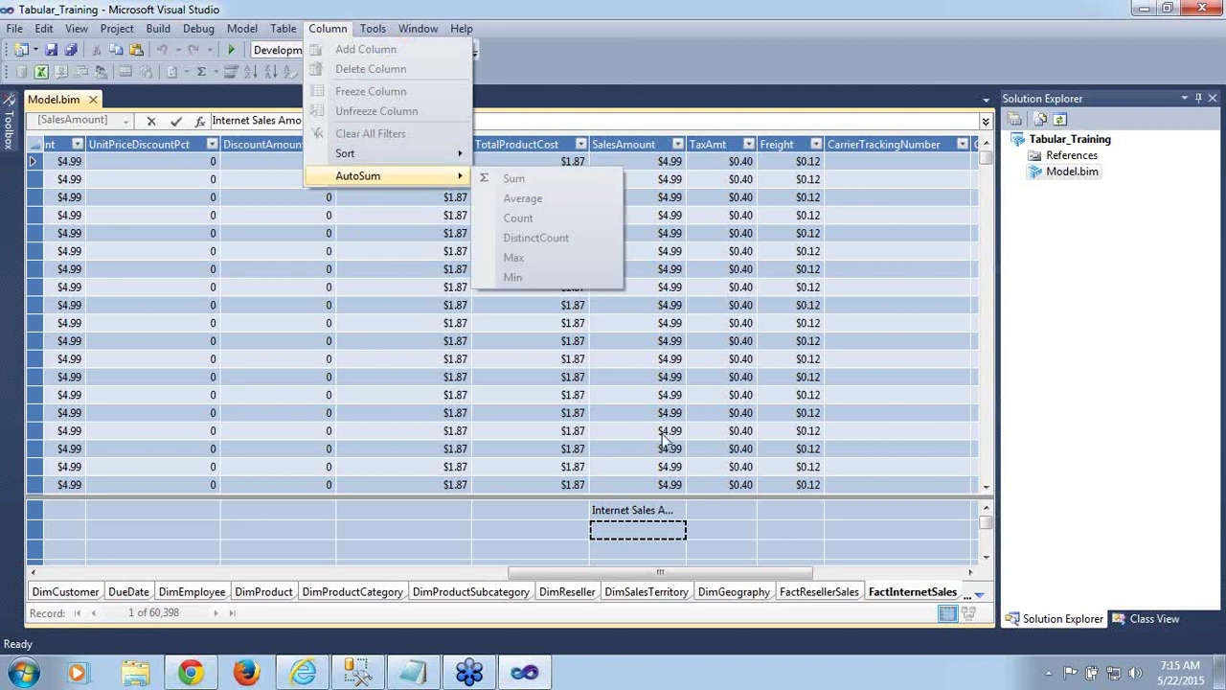
{"action": "left_click", "coordinate": [649, 516]}
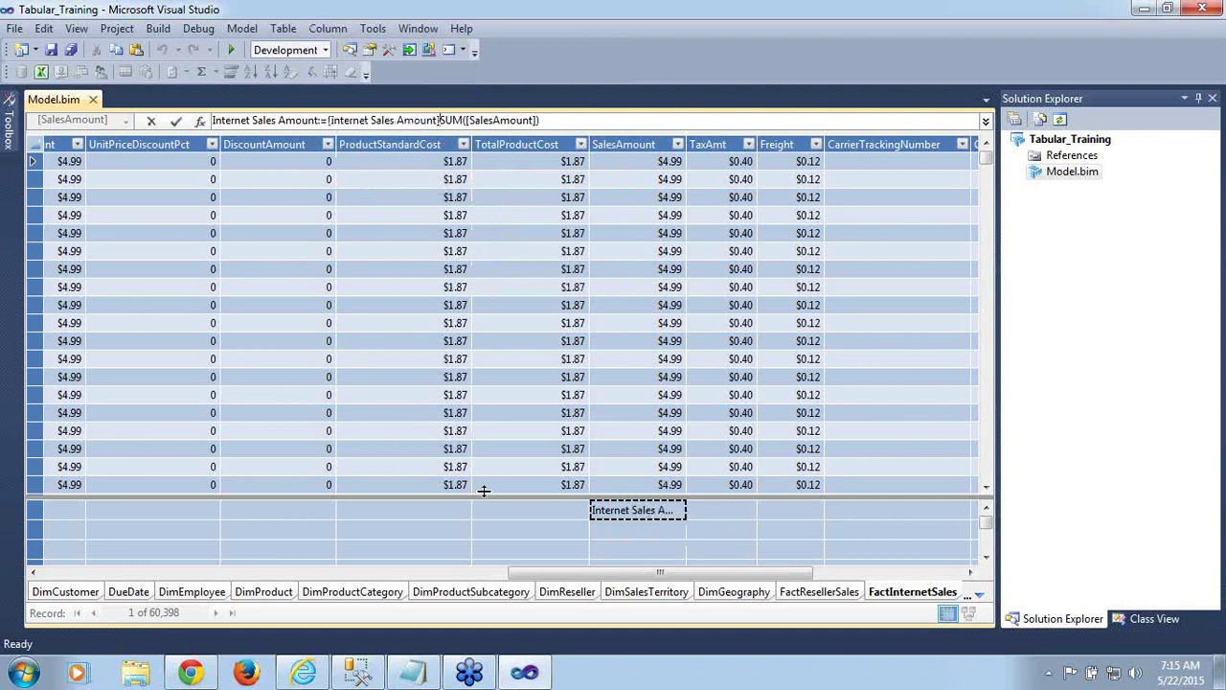
{"action": "mouse_move", "coordinate": [651, 517]}
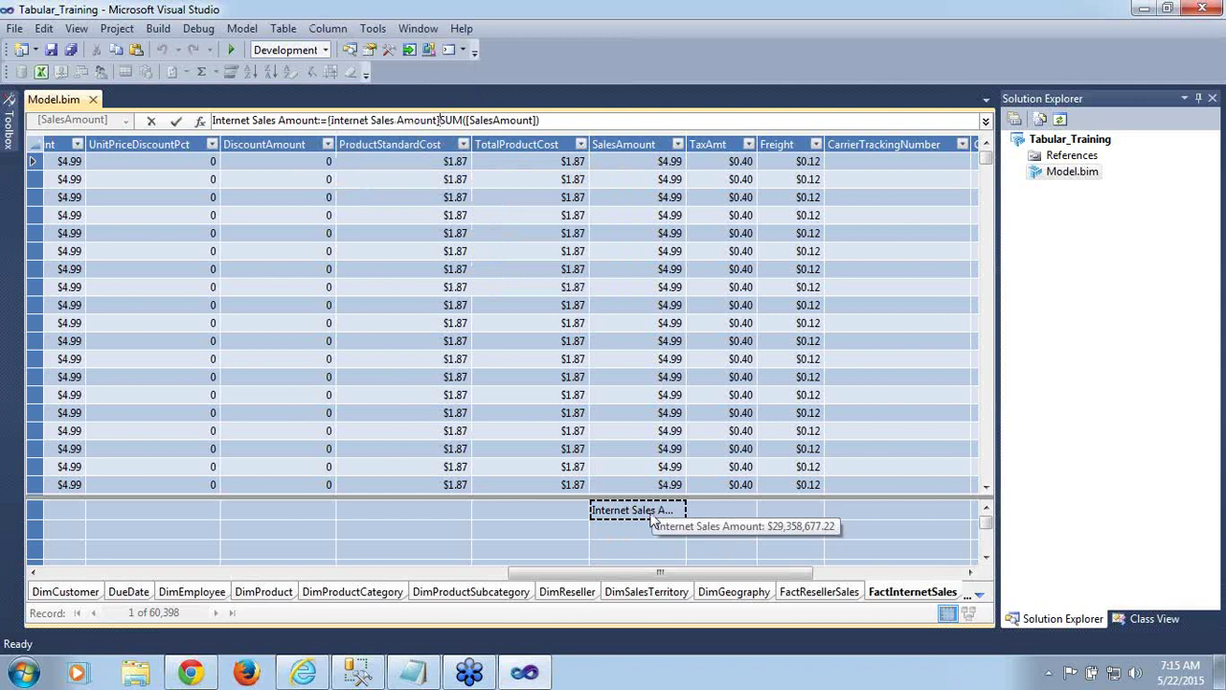
{"action": "left_click", "coordinate": [725, 144]}
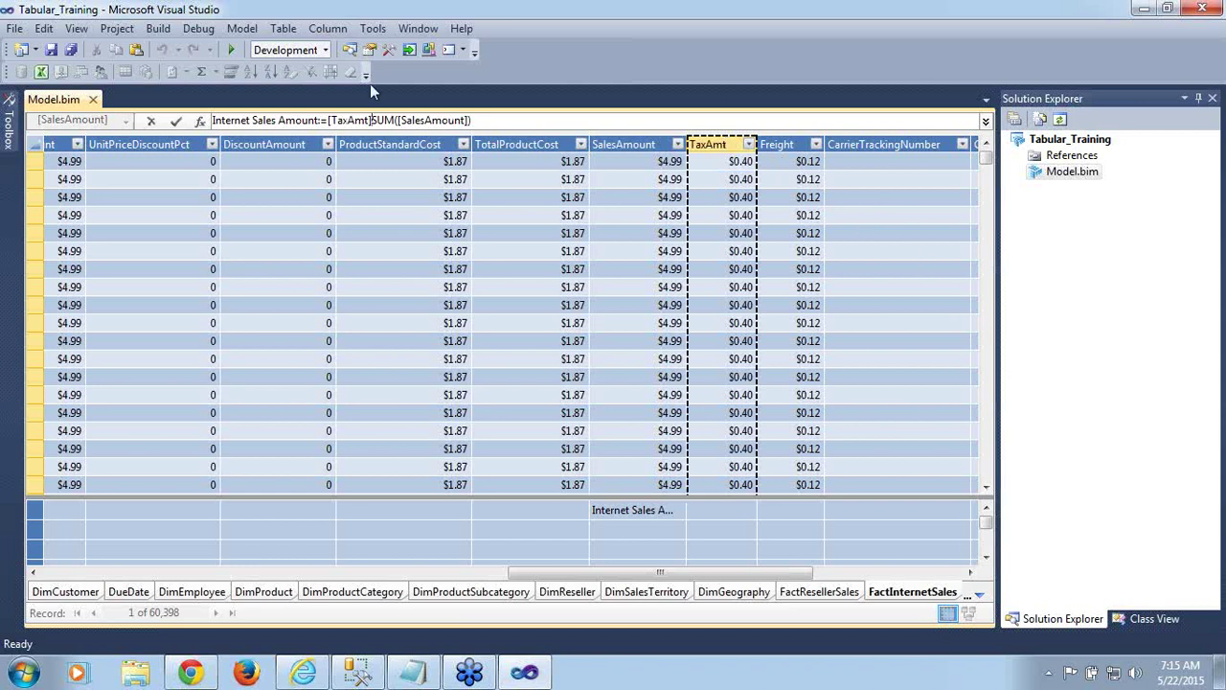
{"action": "left_click", "coordinate": [326, 28]}
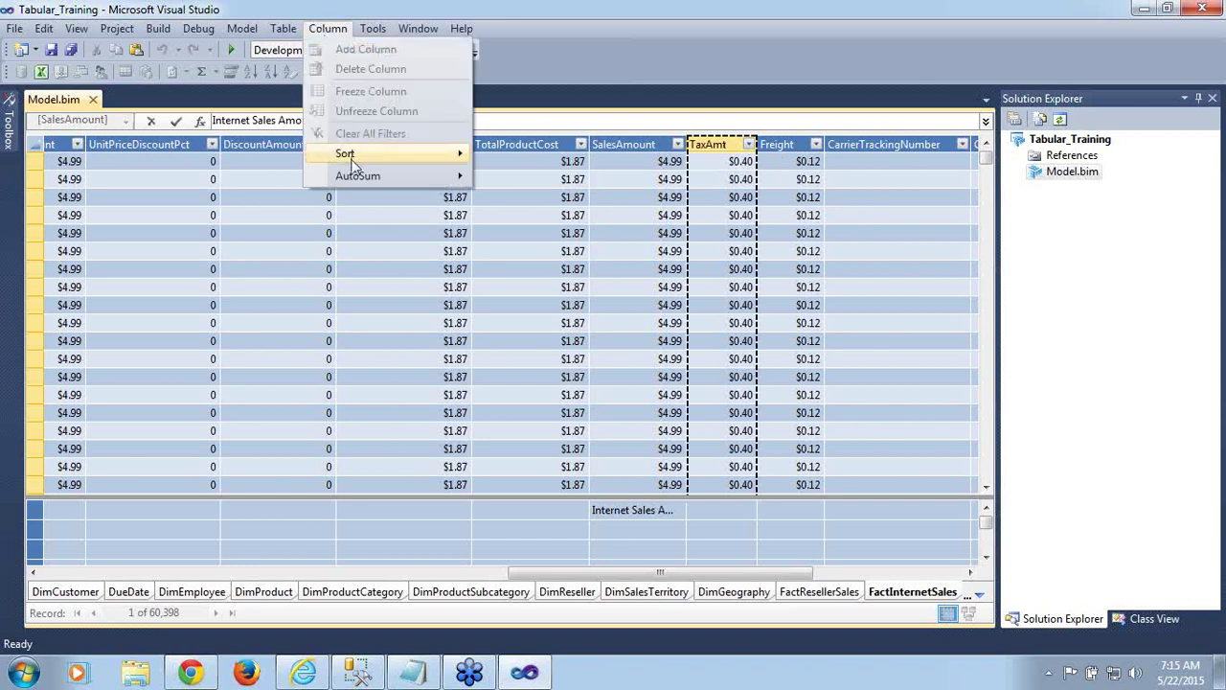
{"action": "mouse_move", "coordinate": [355, 179]}
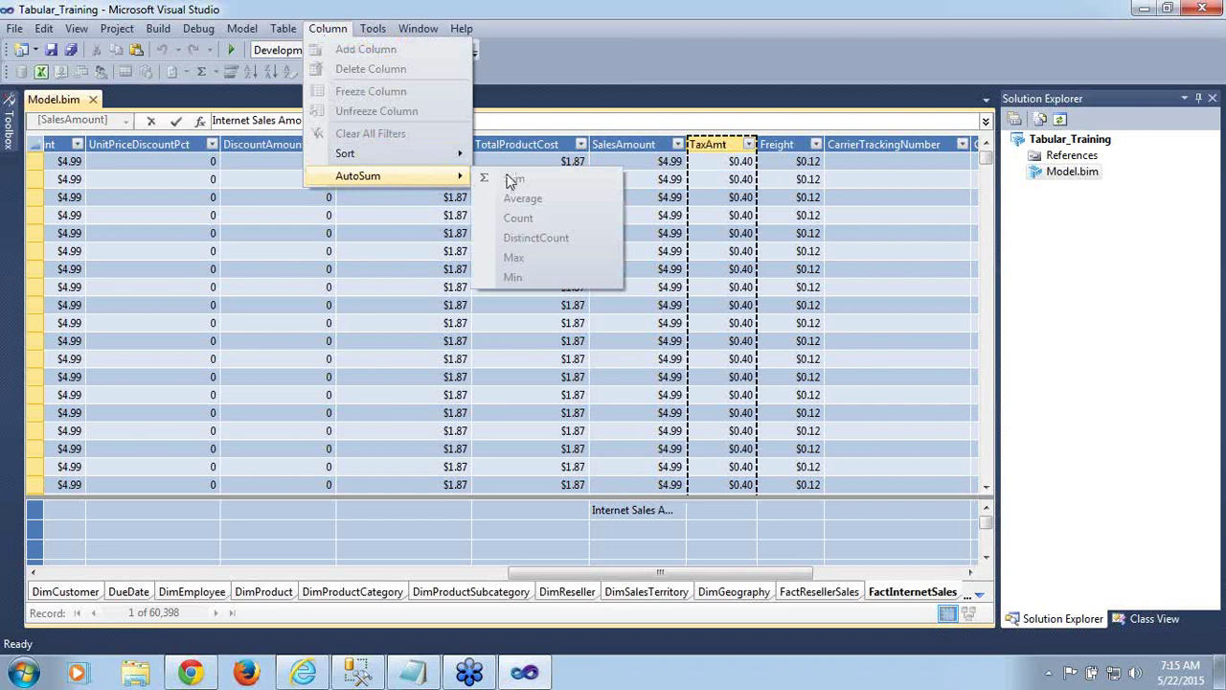
Try Freight and CarrierTrackingNumber references, save, then delete them to keep =SUM([SalesAmount])
{"action": "left_click", "coordinate": [810, 253]}
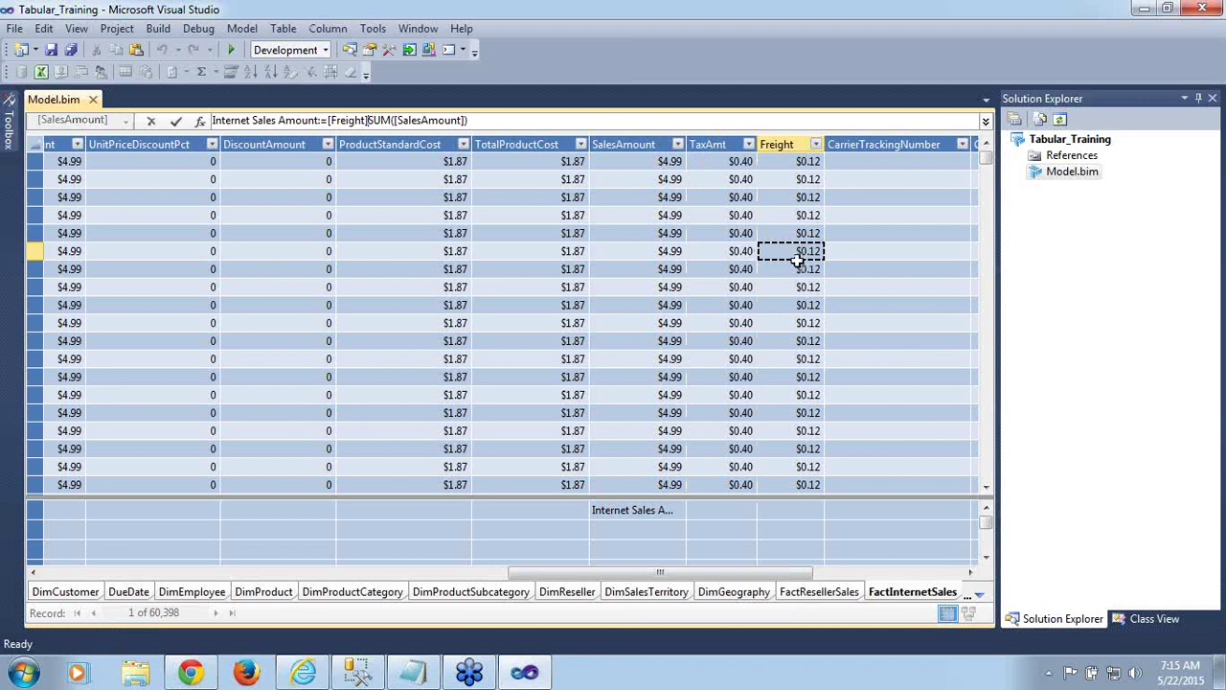
{"action": "left_click", "coordinate": [799, 269]}
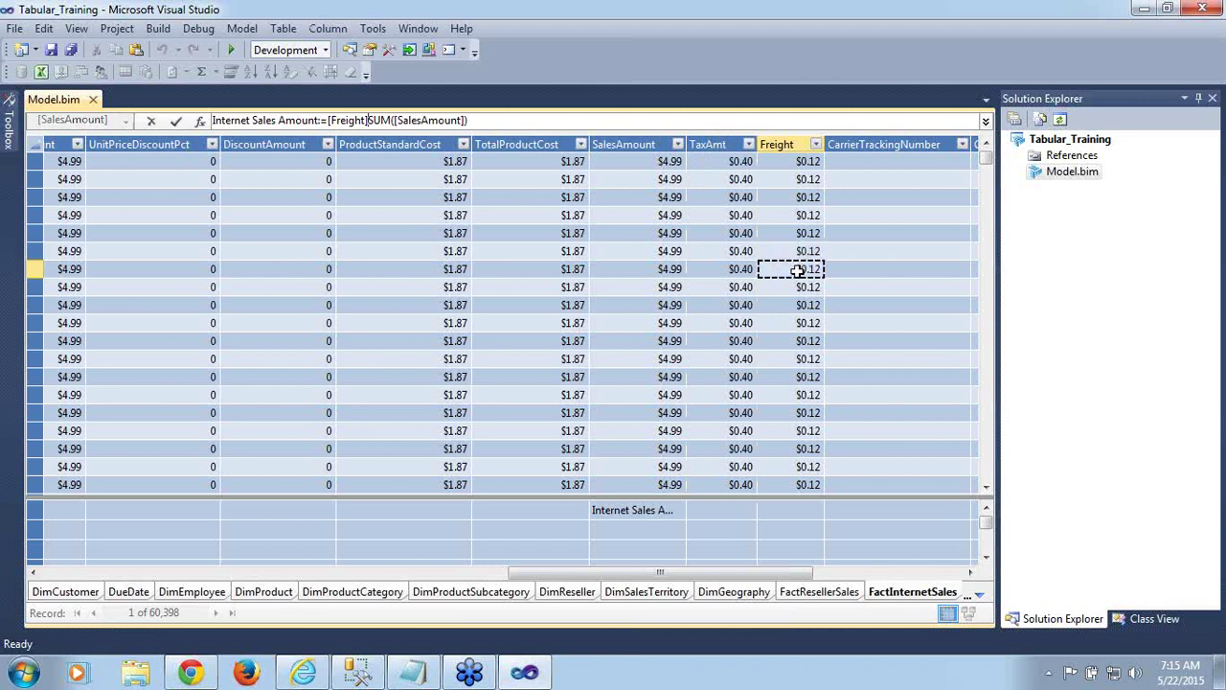
{"action": "left_click", "coordinate": [885, 251]}
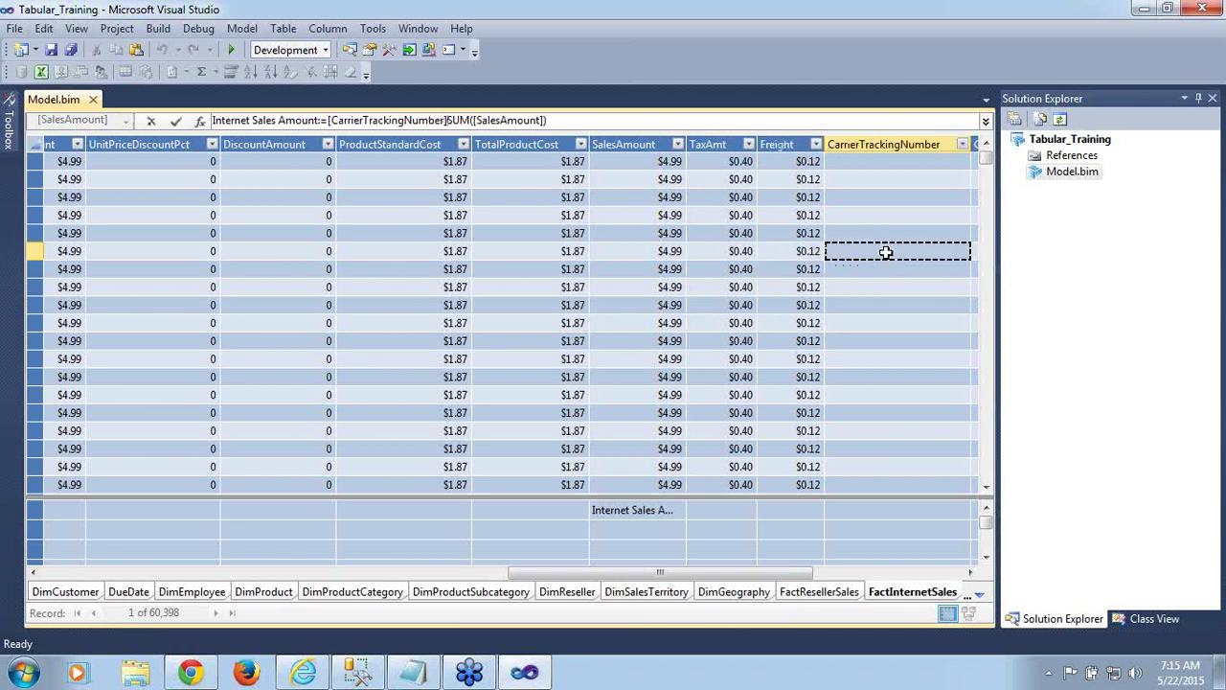
{"action": "key", "text": "ctrl+s"}
{"action": "key", "text": "ctrl+BackSpace"}
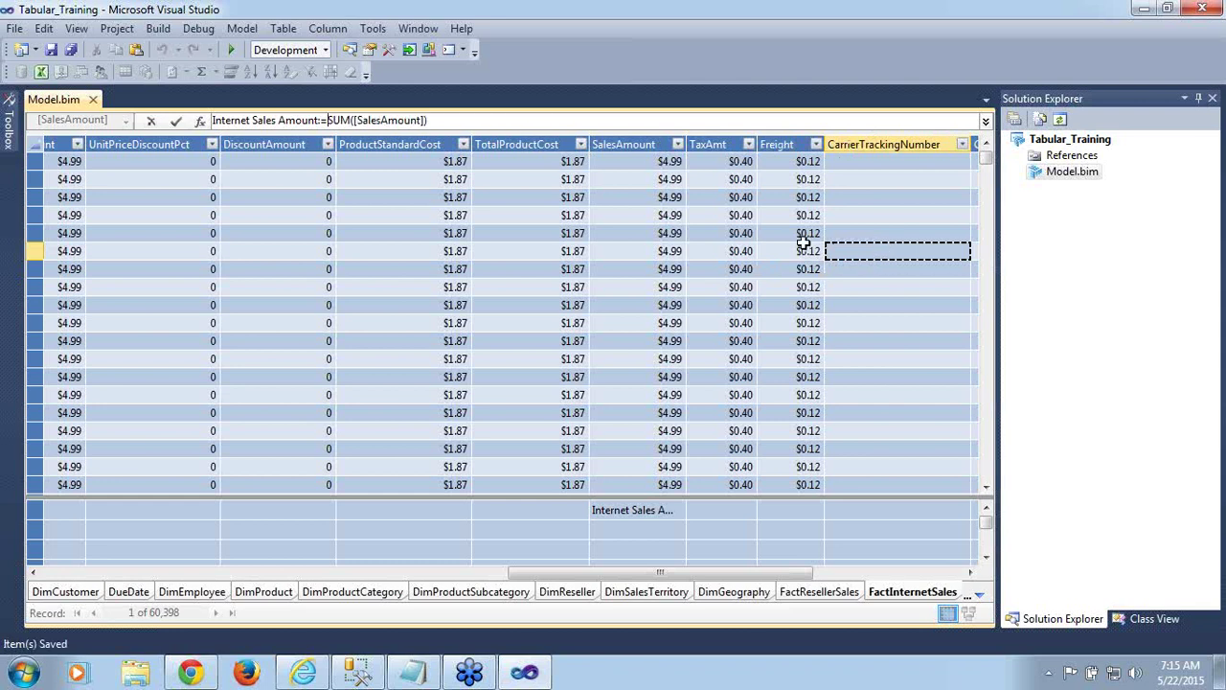
{"action": "key", "text": "Left"}
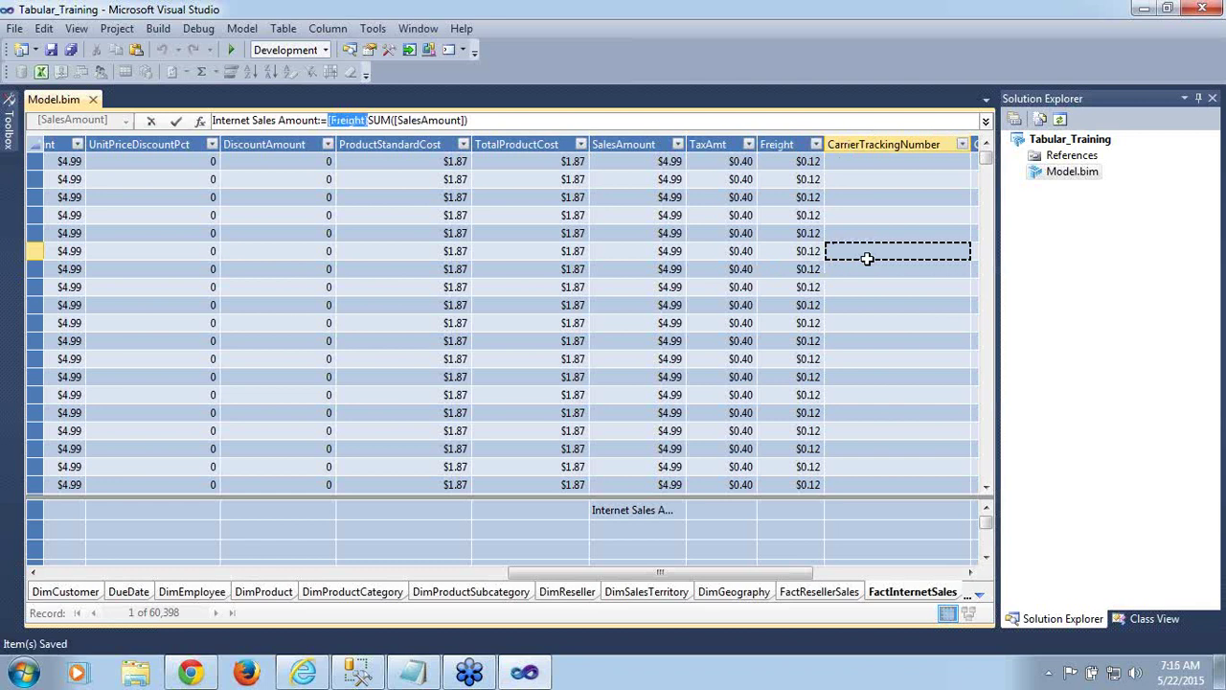
{"action": "key", "text": "BackSpace"}
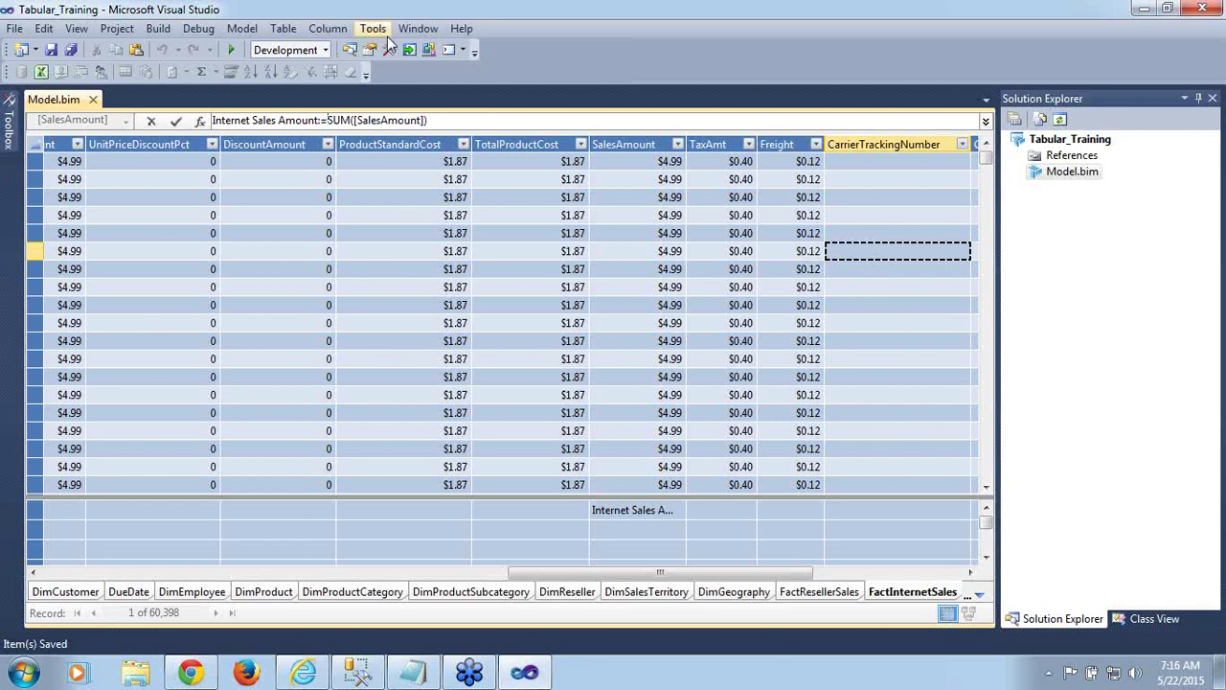
{"action": "left_click", "coordinate": [16, 33]}
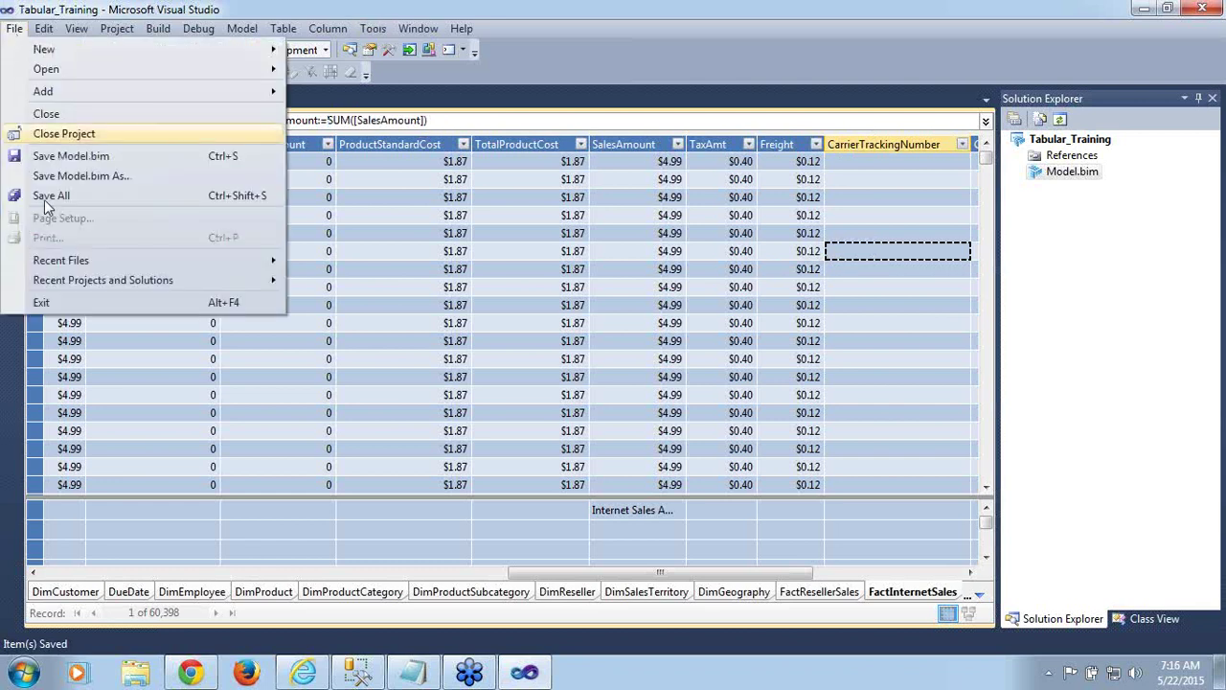
Close Tabular_Training with File > Close Project, then reopen it via File > Open > Project/Solution
{"action": "left_click", "coordinate": [83, 135]}
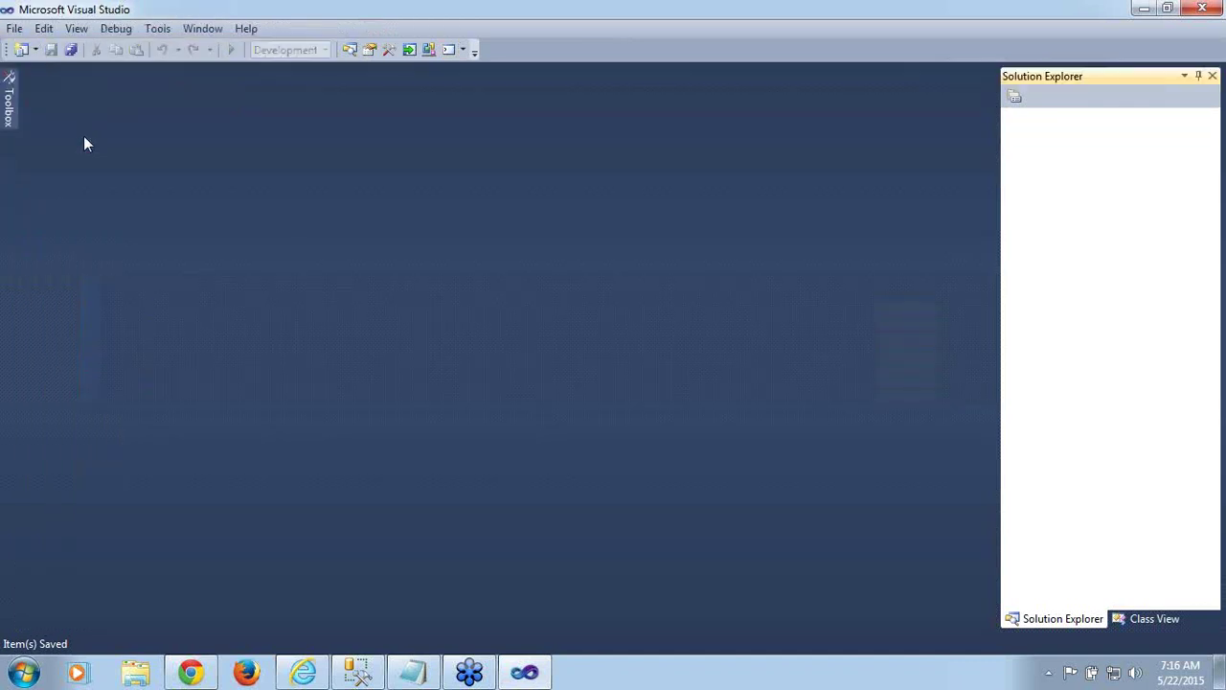
{"action": "left_click", "coordinate": [17, 29]}
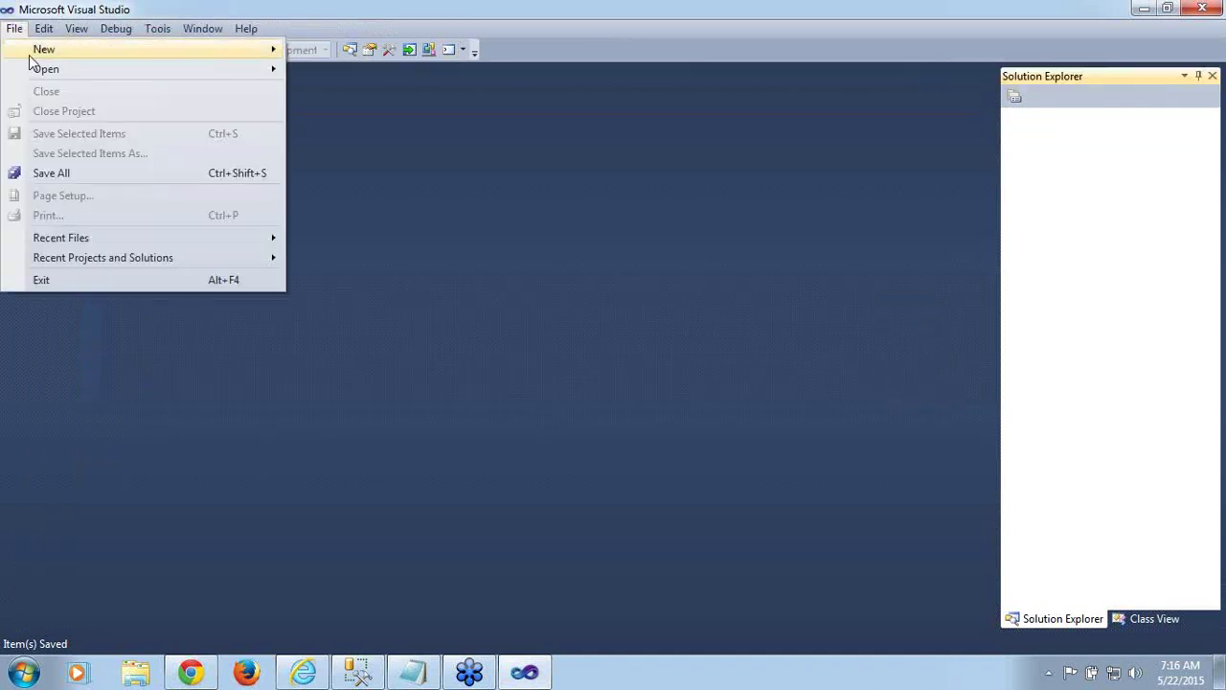
{"action": "mouse_move", "coordinate": [38, 75]}
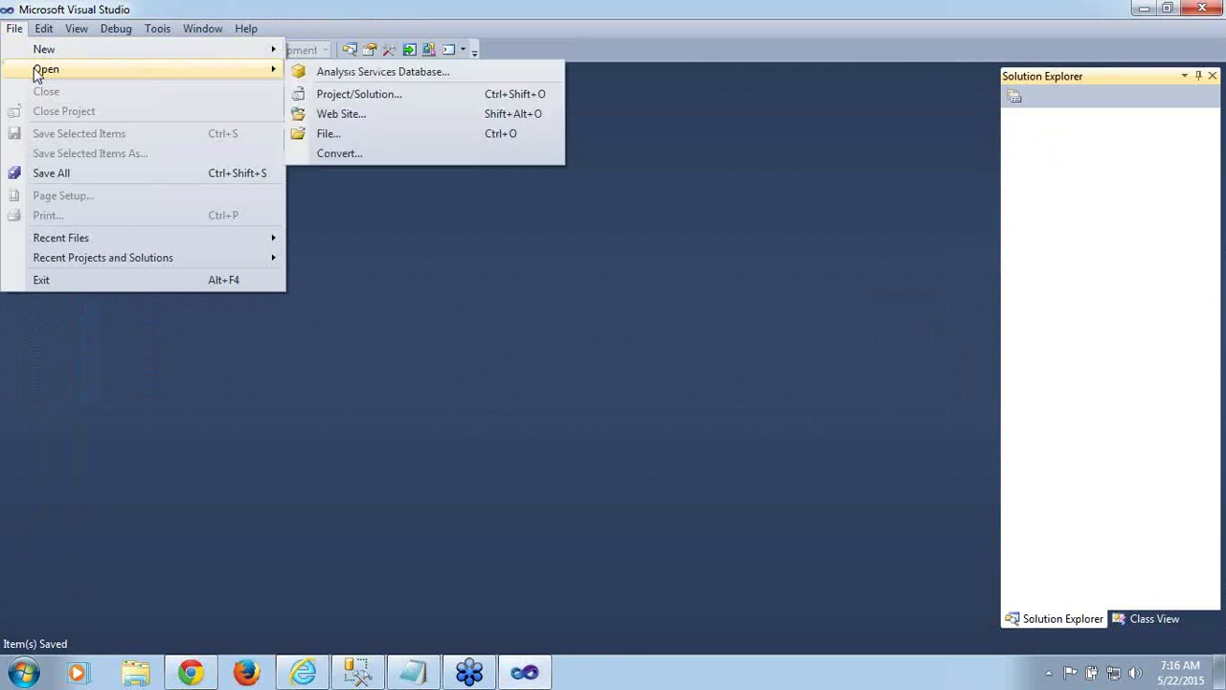
{"action": "left_click", "coordinate": [386, 96]}
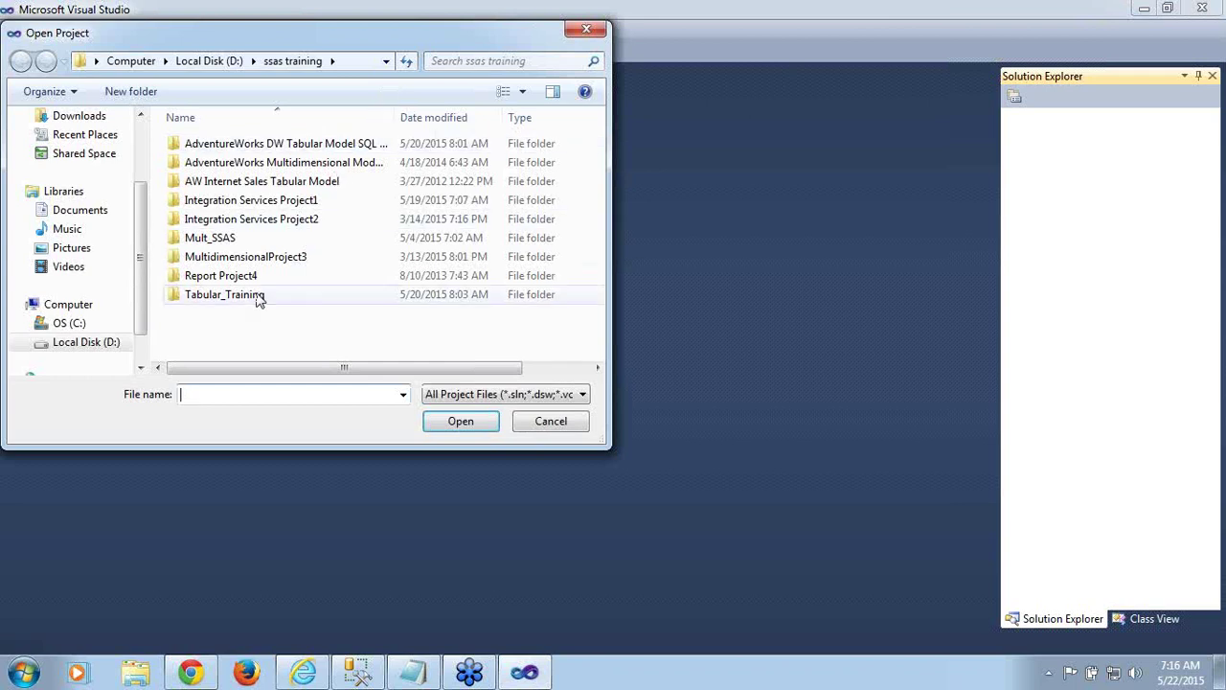
{"action": "double_click", "coordinate": [257, 297]}
{"action": "left_click", "coordinate": [249, 165]}
{"action": "double_click", "coordinate": [248, 165]}
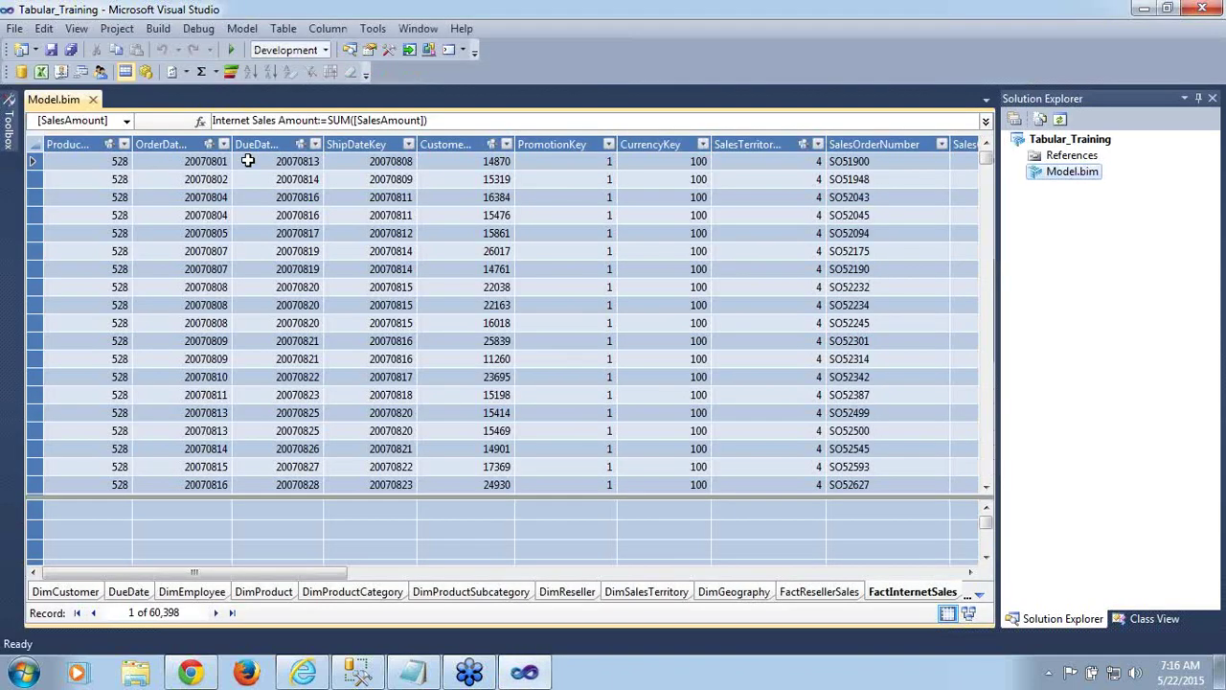
{"action": "left_click_drag", "start_coordinate": [244, 573], "coordinate": [746, 580]}
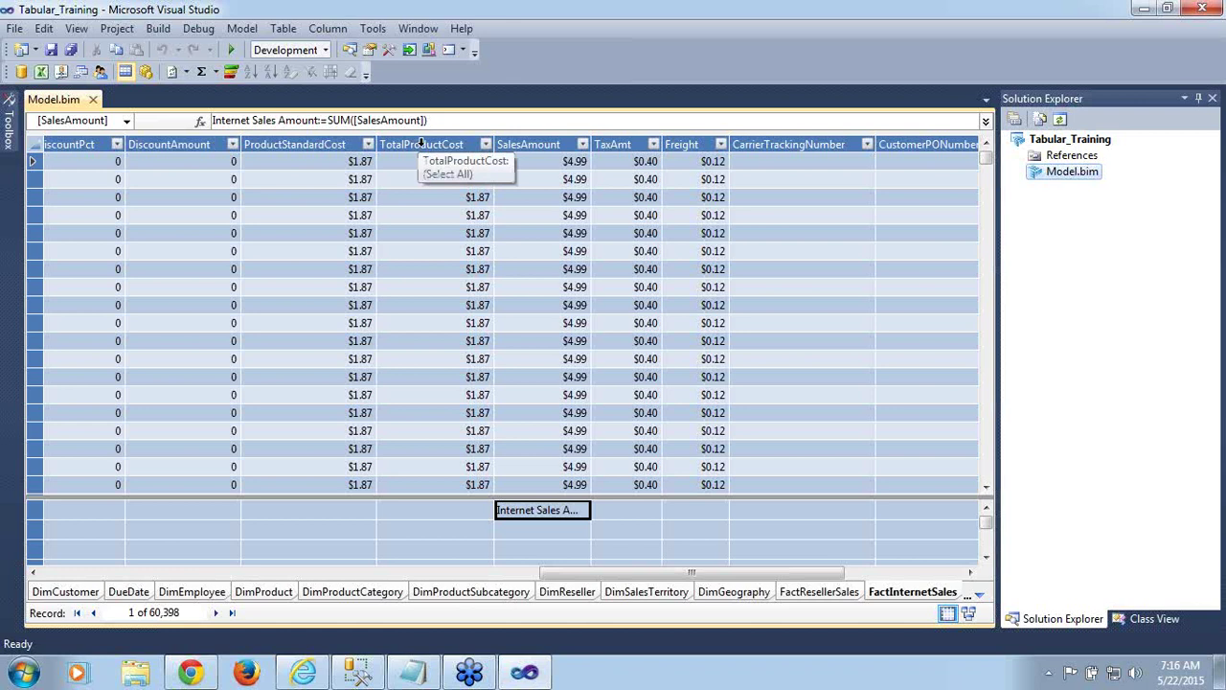
{"action": "left_click", "coordinate": [420, 144]}
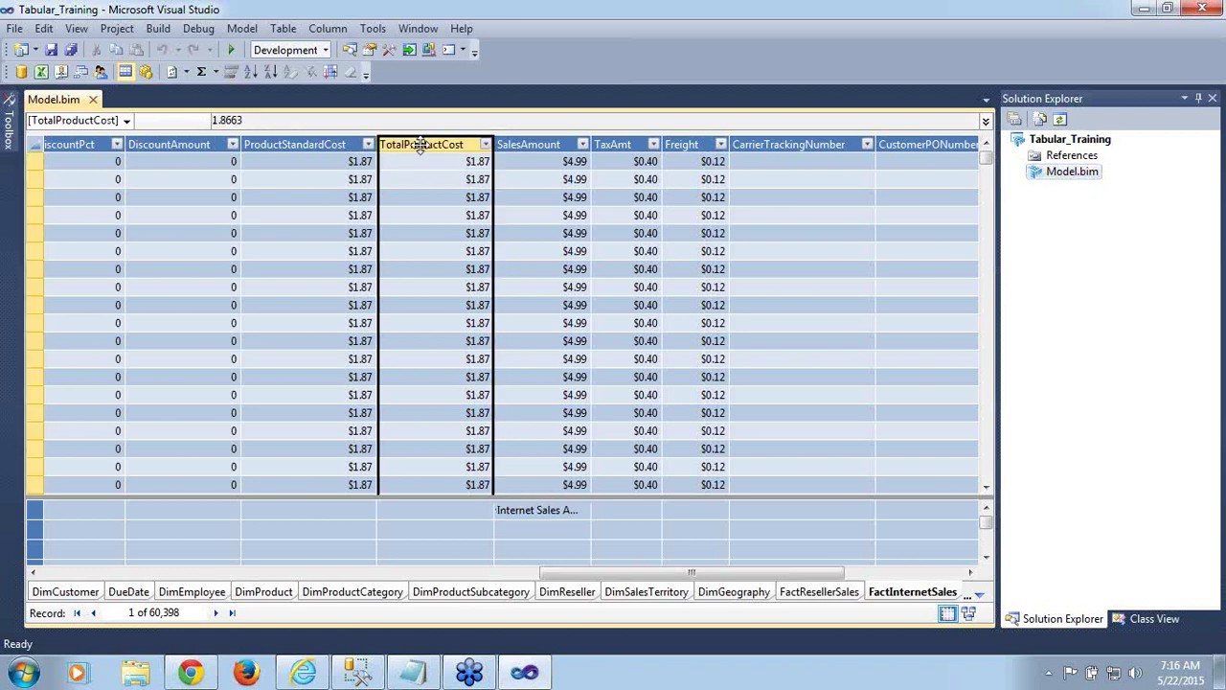
{"action": "left_click", "coordinate": [329, 29]}
{"action": "mouse_move", "coordinate": [341, 178]}
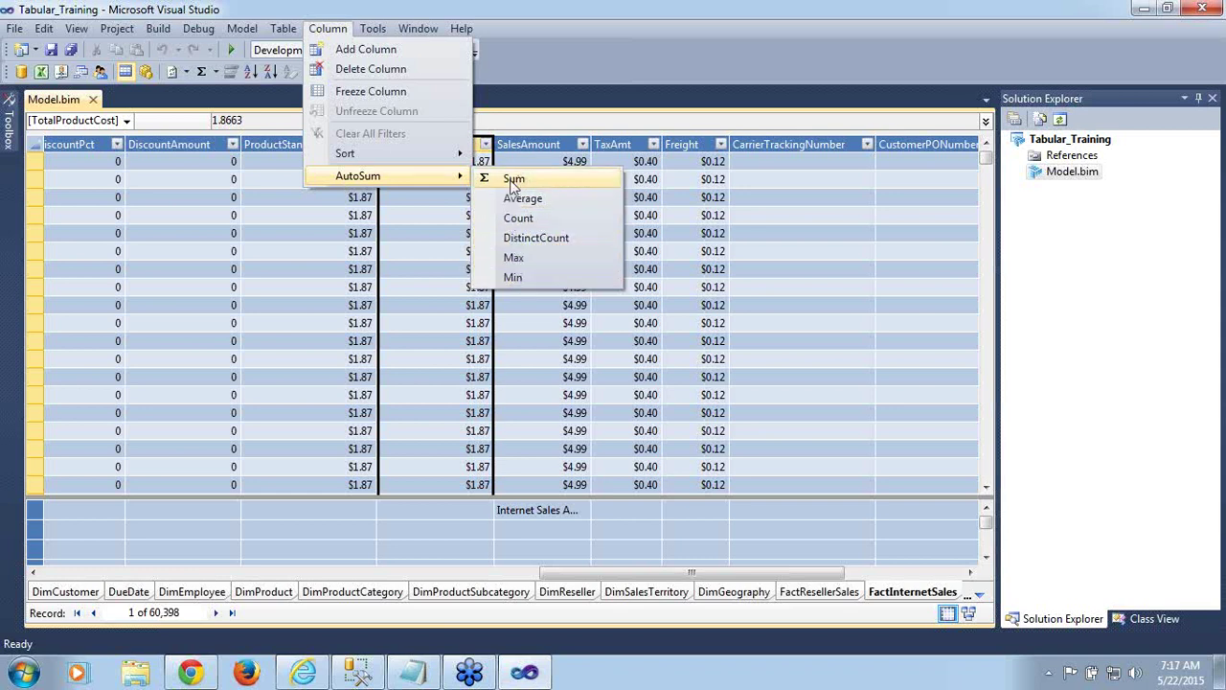
{"action": "key", "text": "Escape"}
{"action": "key", "text": "Escape"}
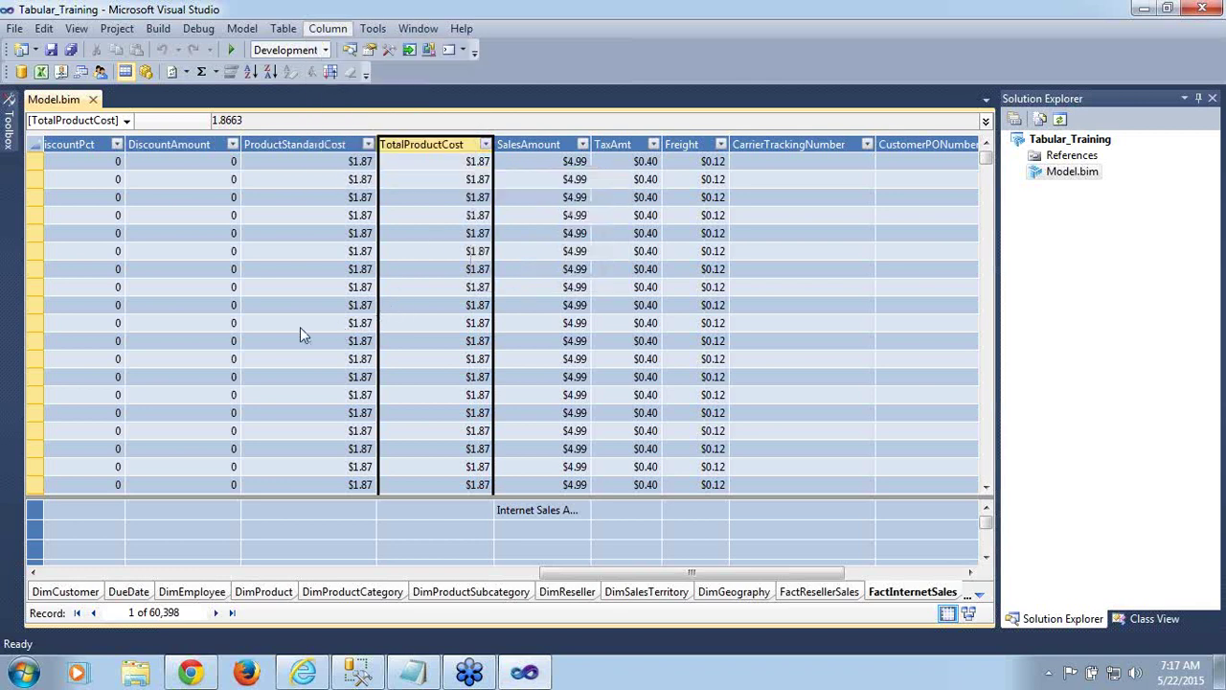
{"action": "left_click", "coordinate": [300, 327]}
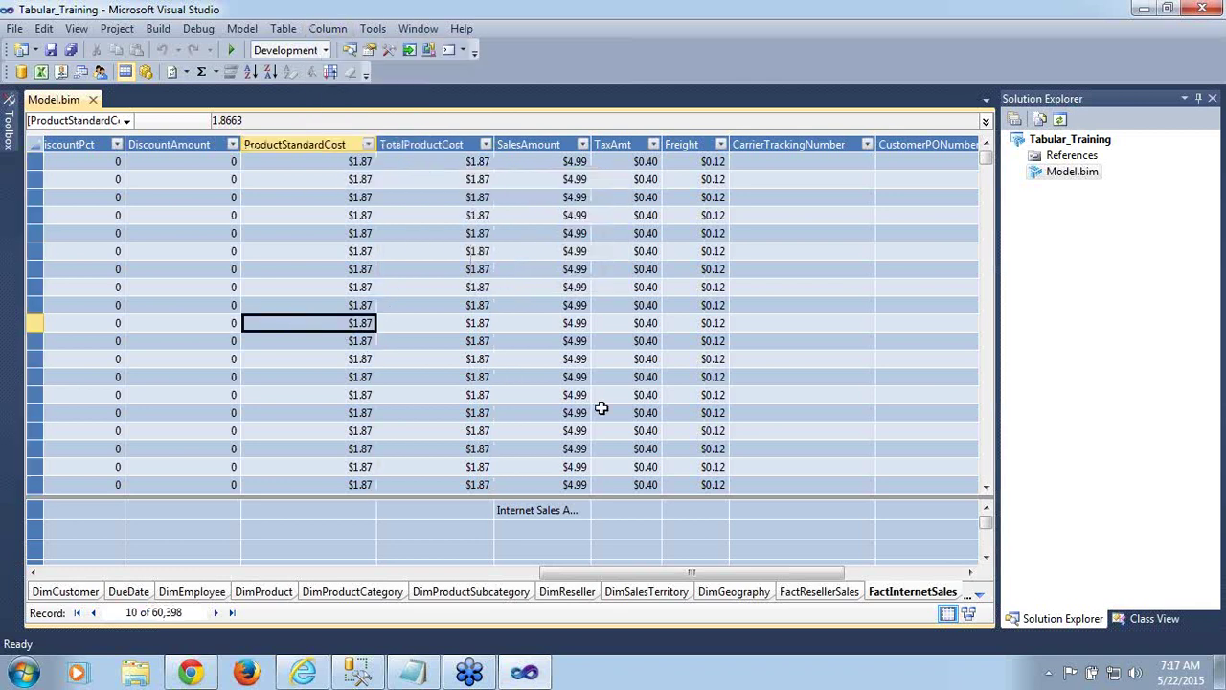
{"action": "left_click_drag", "start_coordinate": [602, 577], "coordinate": [67, 518]}
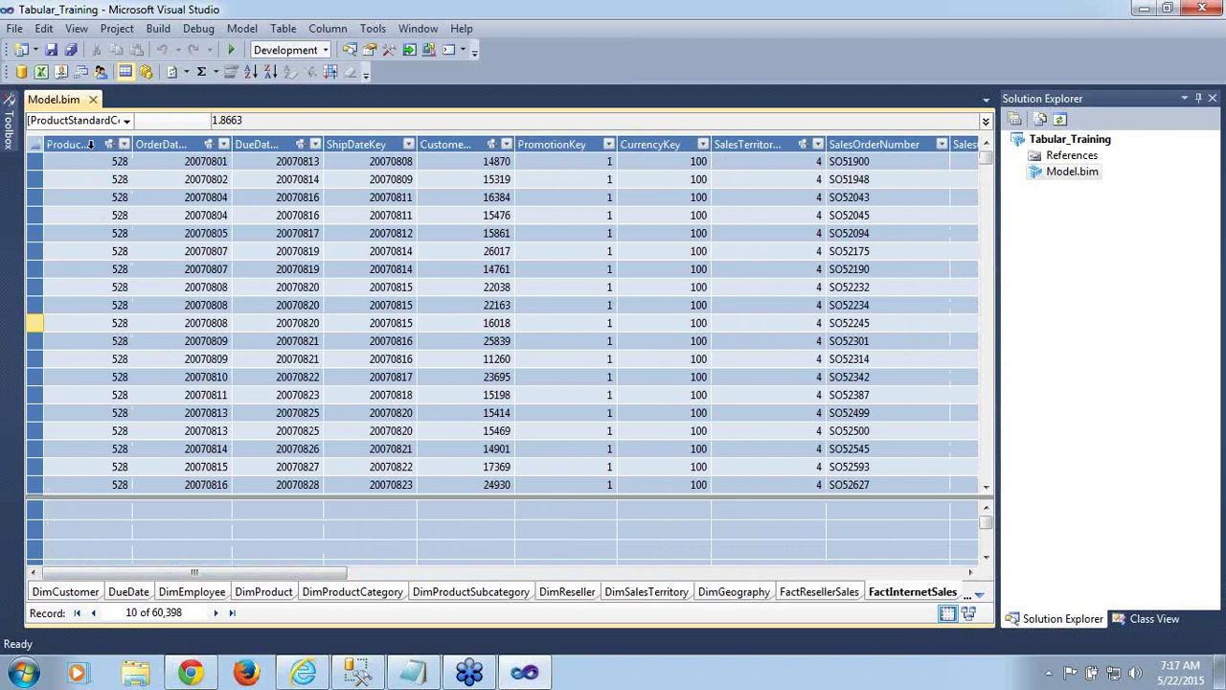
Select ProductKey and add a DISTINCTCOUNT([ProductKey]) measure via Column > AutoSum > DistinctCount
{"action": "left_click", "coordinate": [90, 144]}
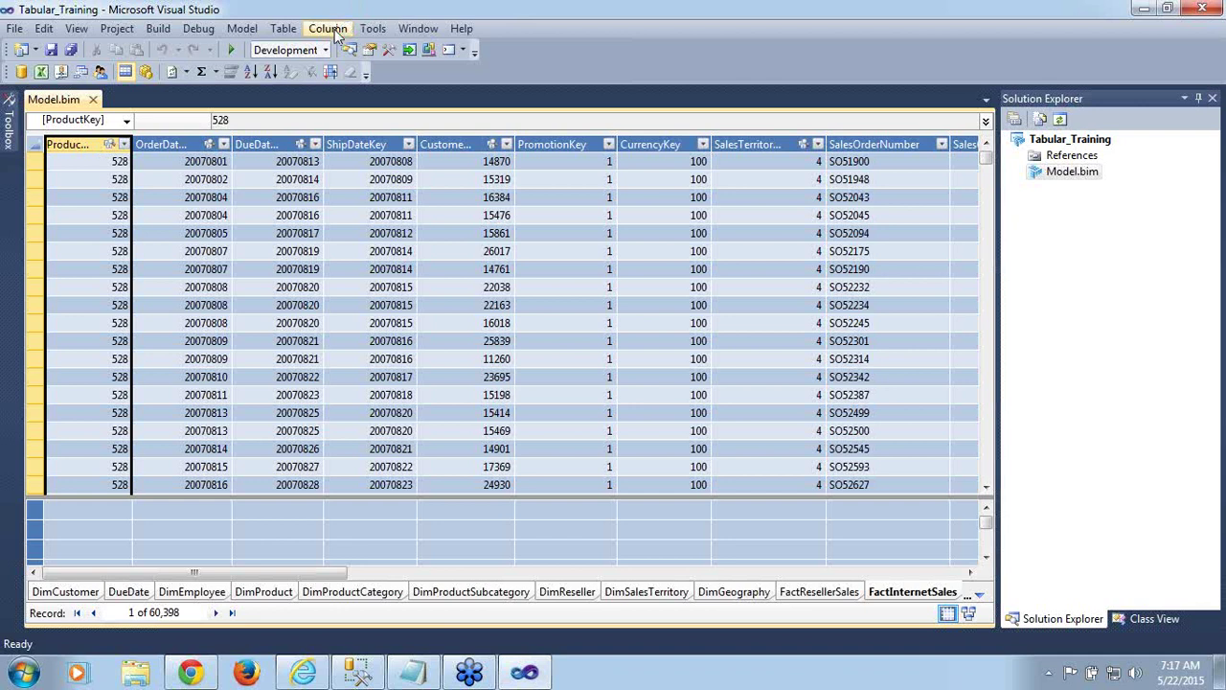
{"action": "left_click", "coordinate": [336, 34]}
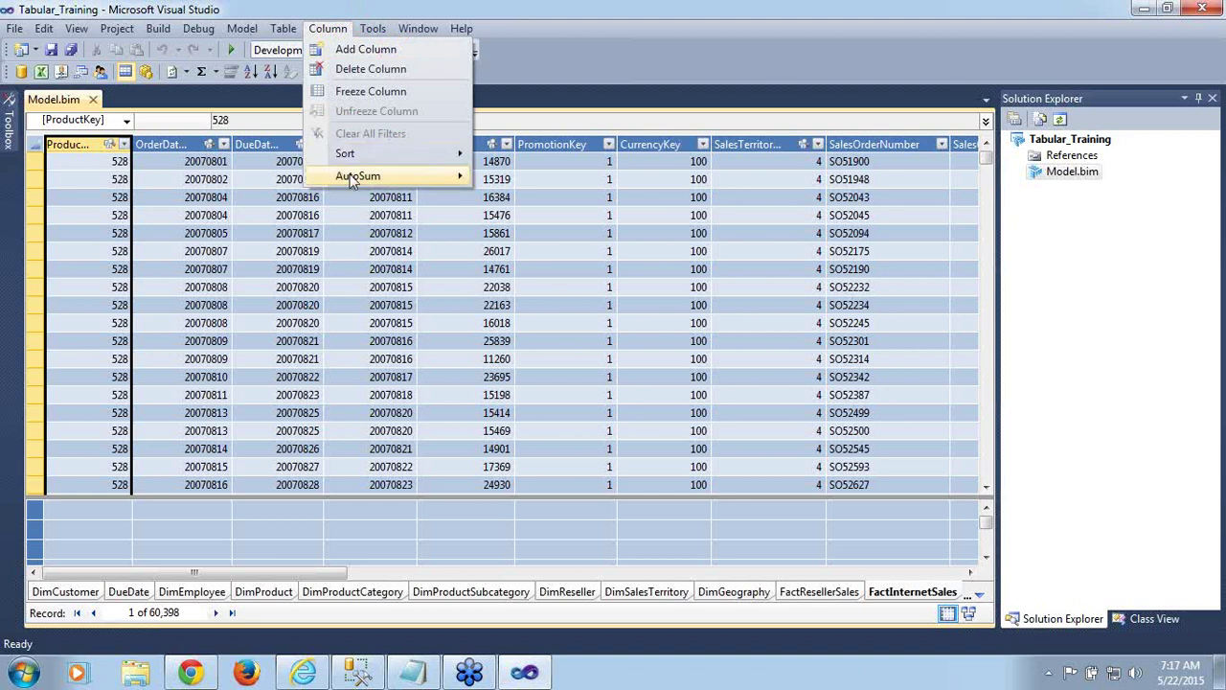
{"action": "mouse_move", "coordinate": [414, 178]}
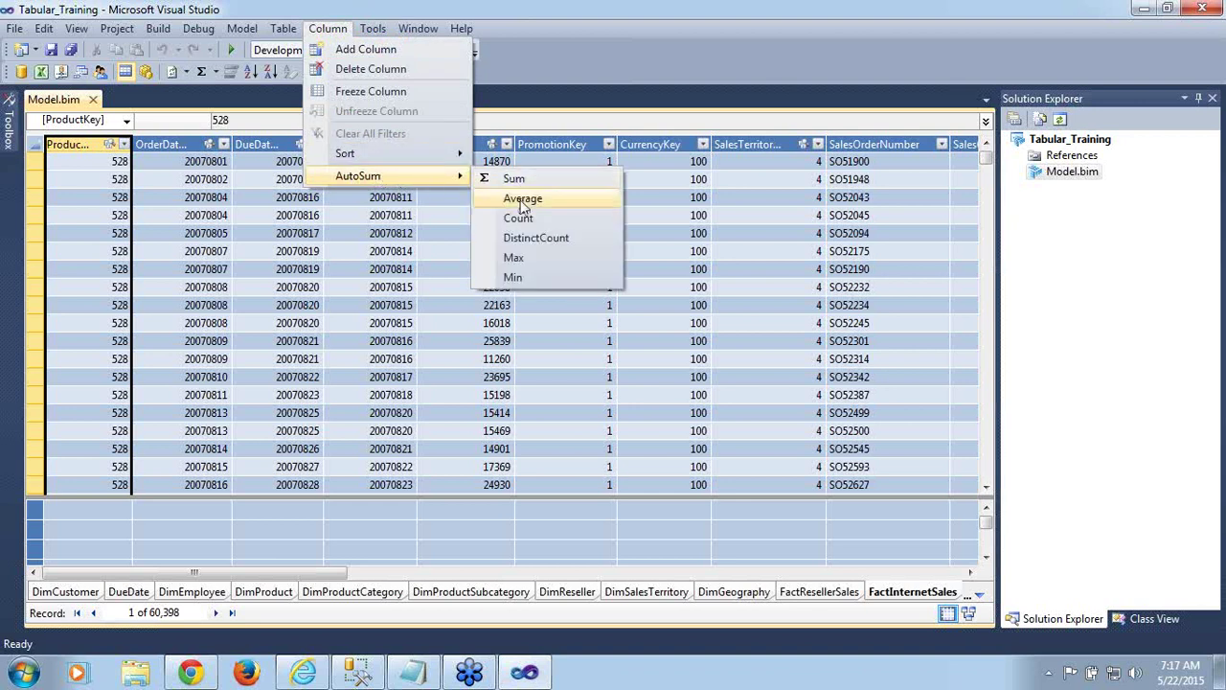
{"action": "left_click", "coordinate": [522, 245]}
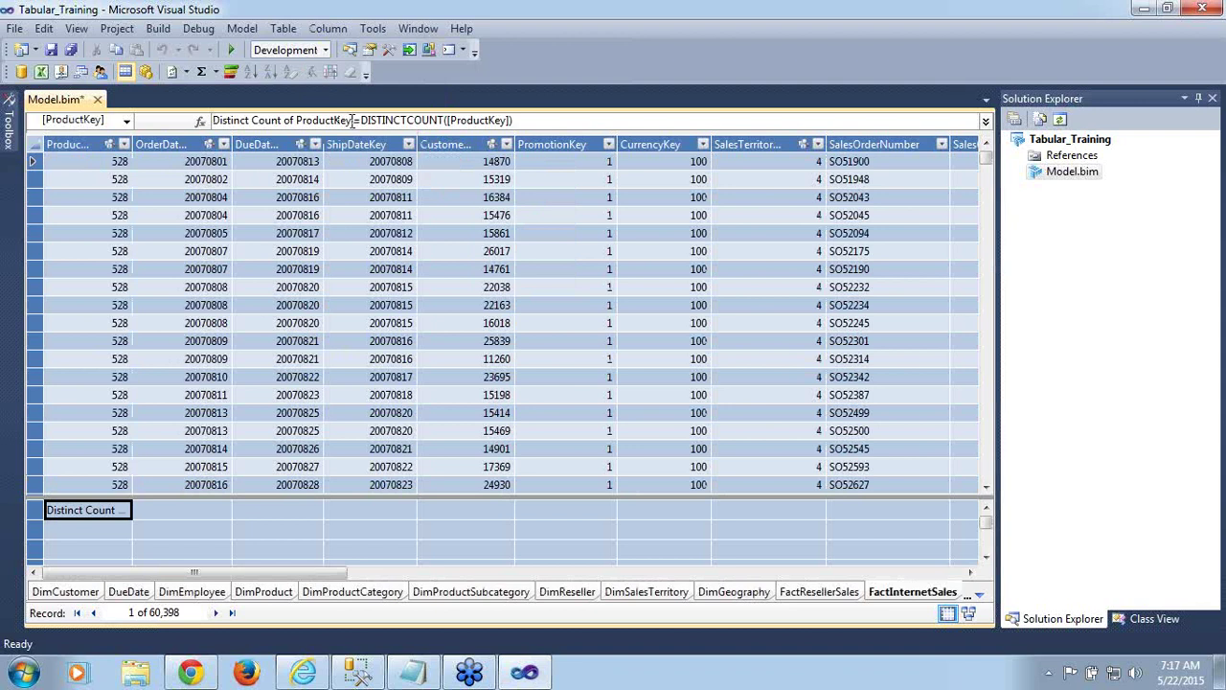
{"action": "left_click", "coordinate": [354, 120]}
Rename the DISTINCTCOUNT([ProductKey]) measure to 'Total No of Products', commit it, and save with Ctrl+S
{"action": "key", "text": "BackSpace"}
{"action": "key", "text": "BackSpace"}
{"action": "key", "text": "BackSpace"}
{"action": "key", "text": "BackSpace"}
{"action": "key", "text": "BackSpace"}
{"action": "key", "text": "BackSpace"}
{"action": "key", "text": "BackSpace"}
{"action": "key", "text": "BackSpace"}
{"action": "key", "text": "BackSpace"}
{"action": "key", "text": "BackSpace"}
{"action": "key", "text": "BackSpace"}
{"action": "key", "text": "BackSpace"}
{"action": "key", "text": "BackSpace"}
{"action": "key", "text": "BackSpace"}
{"action": "key", "text": "BackSpace"}
{"action": "key", "text": "BackSpace"}
{"action": "key", "text": "BackSpace"}
{"action": "key", "text": "BackSpace"}
{"action": "key", "text": "BackSpace"}
{"action": "key", "text": "BackSpace"}
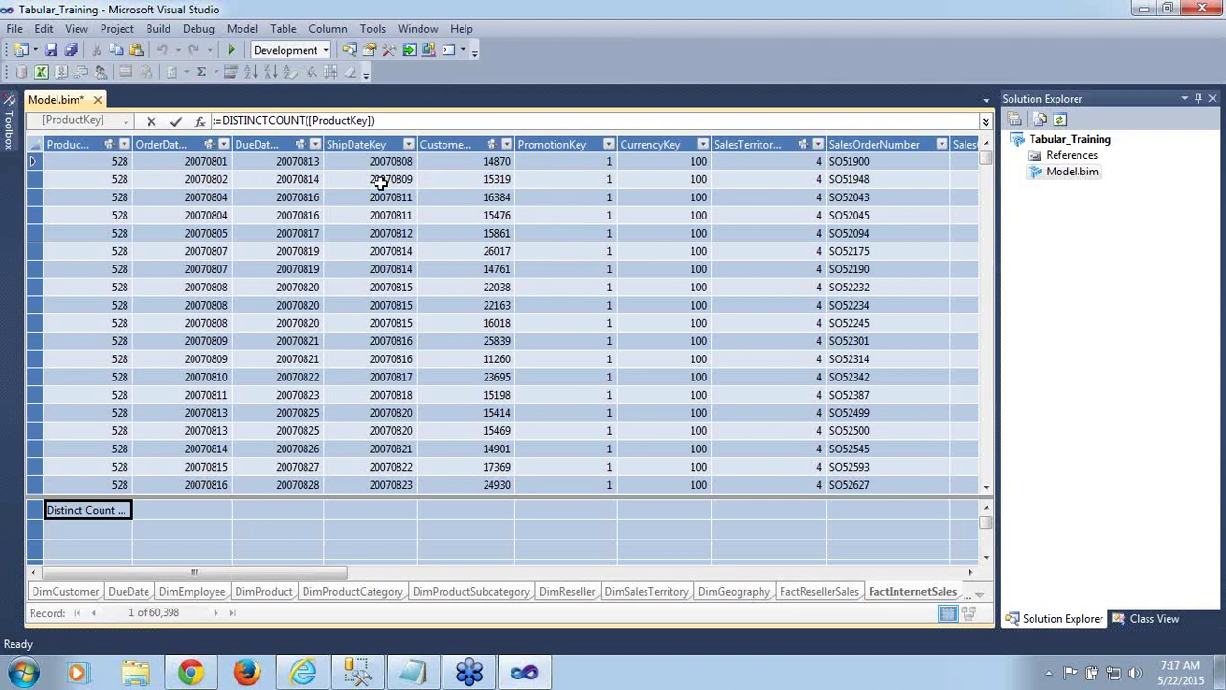
{"action": "type", "text": "Tot"}
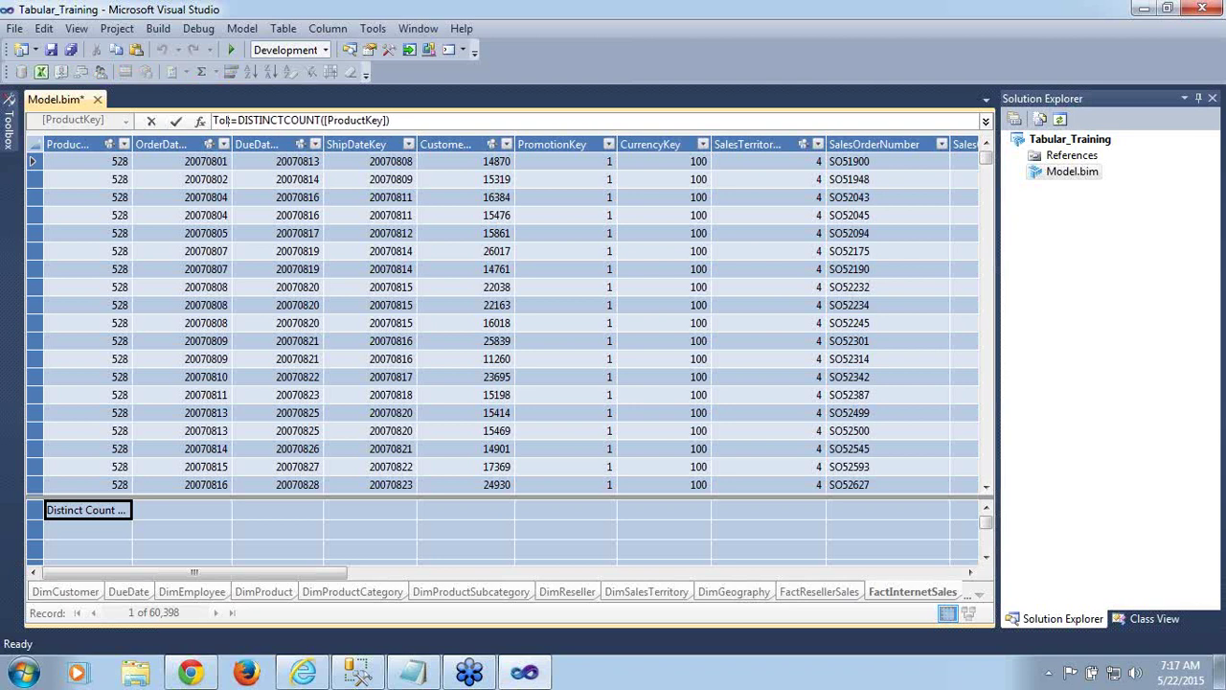
{"action": "type", "text": "al"}
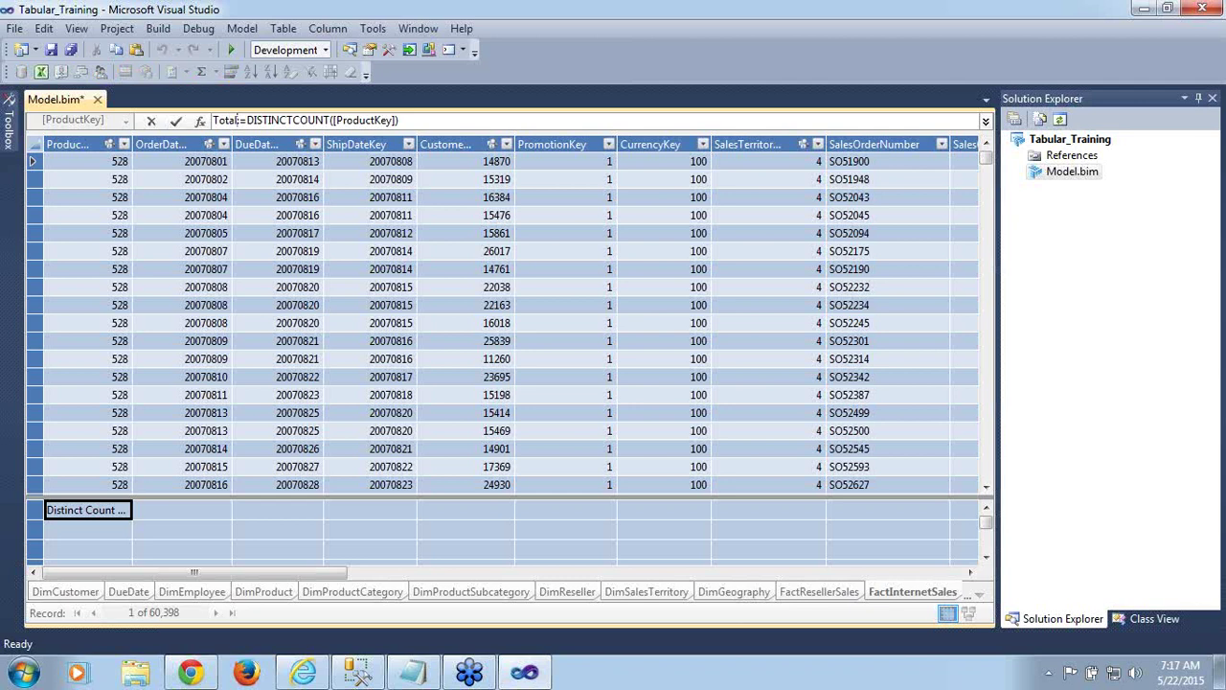
{"action": "type", "text": " N"}
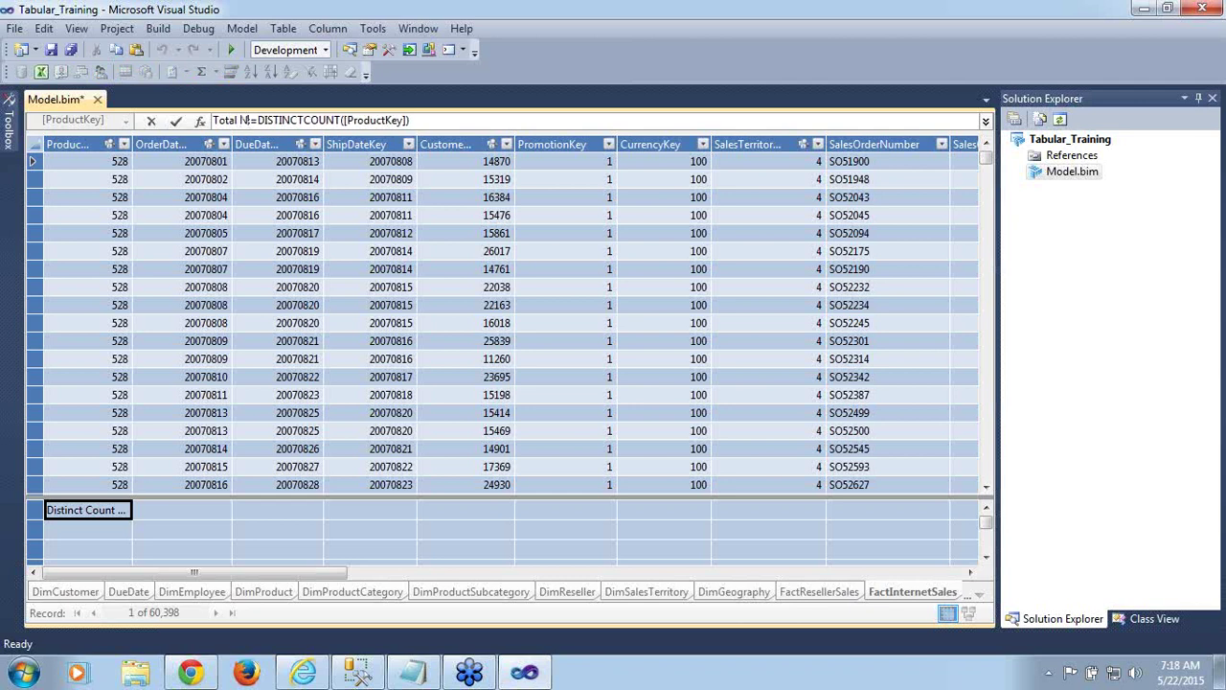
{"action": "type", "text": "o of "}
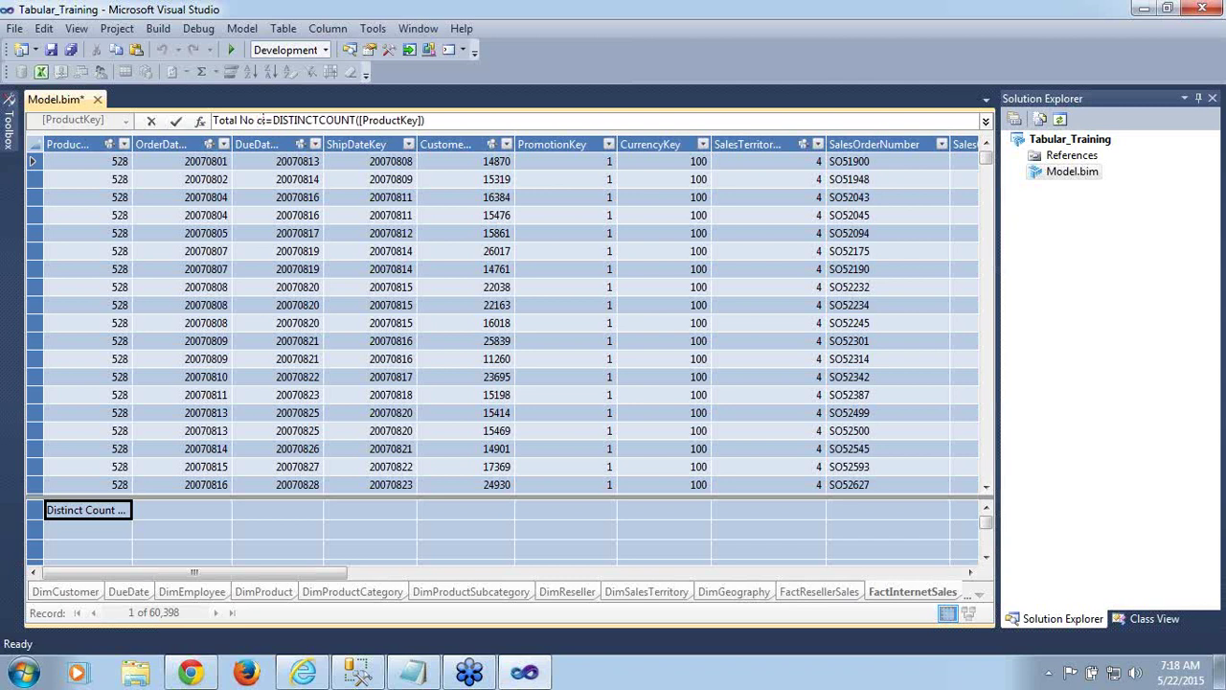
{"action": "type", "text": "Proc"}
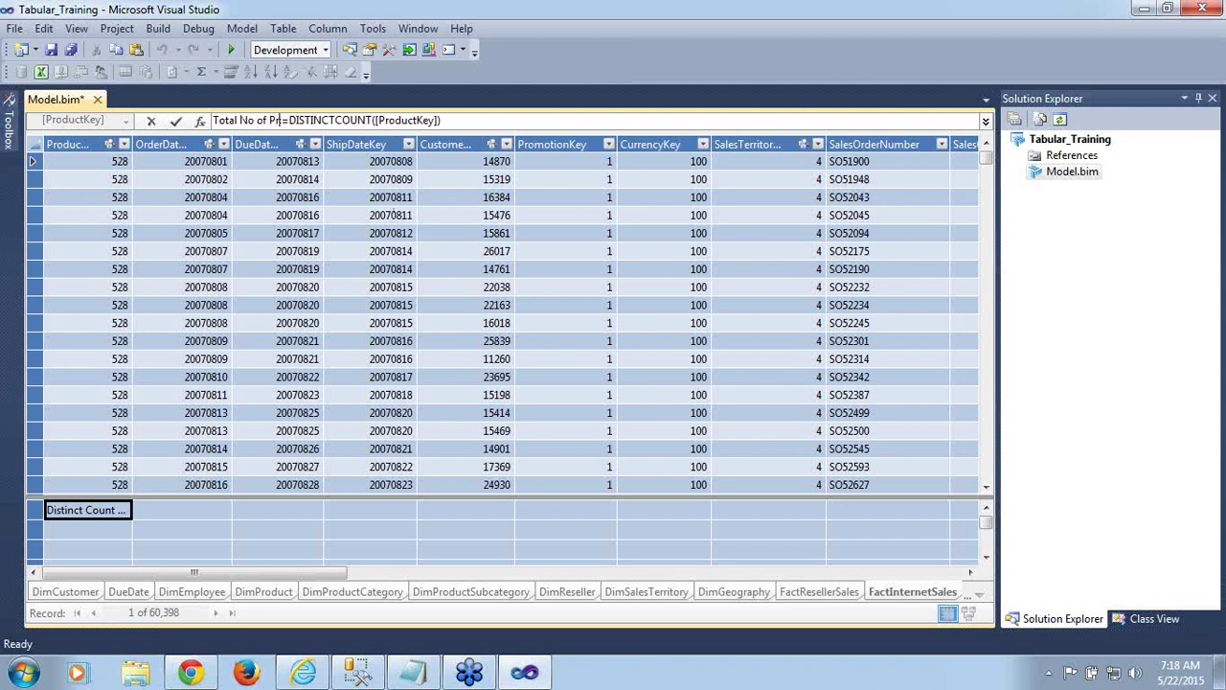
{"action": "type", "text": "ucts:"}
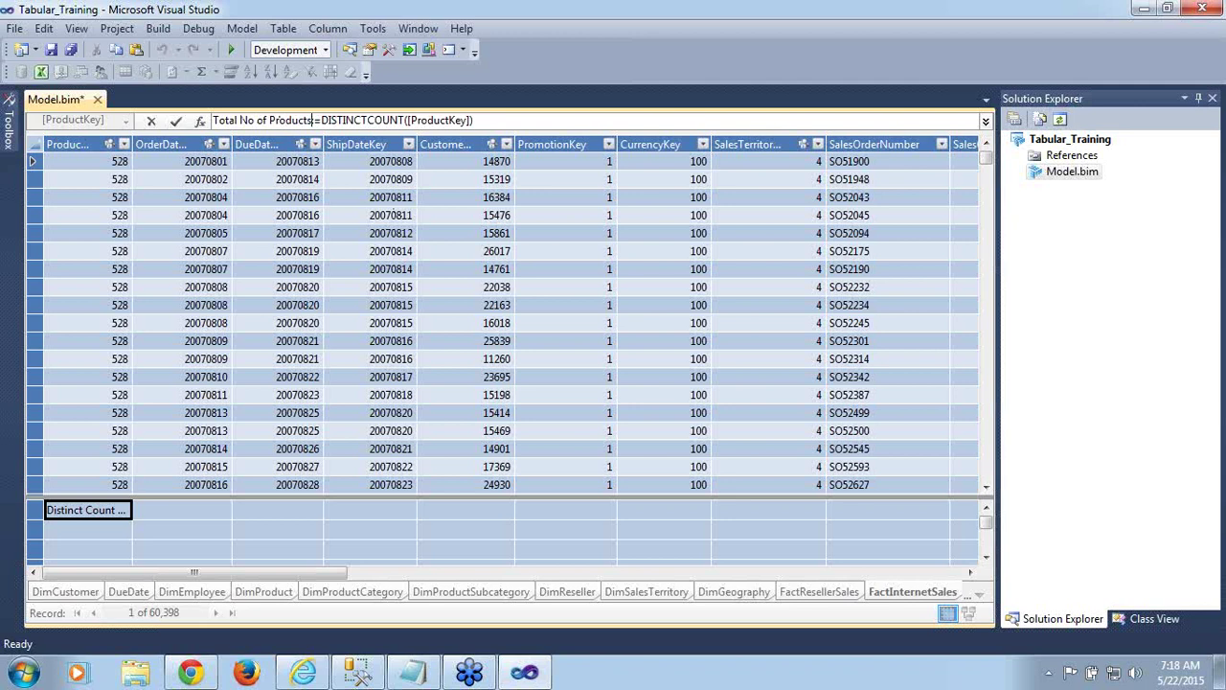
{"action": "left_click", "coordinate": [176, 121]}
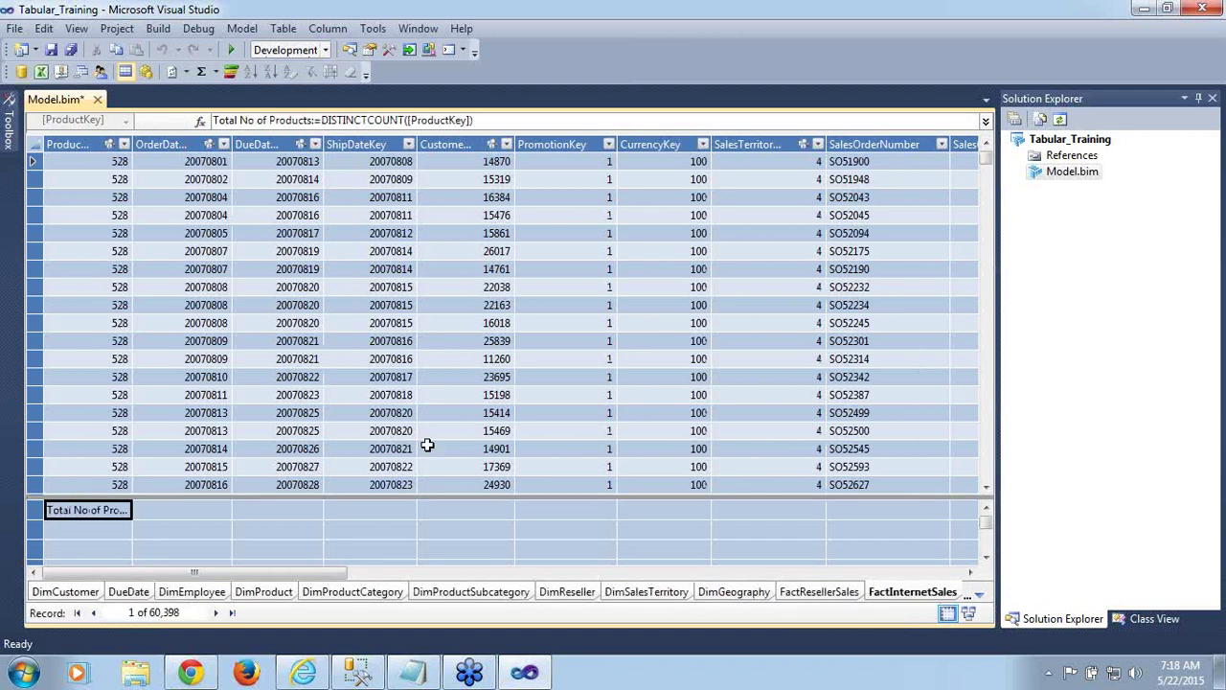
{"action": "key", "text": "ctrl+s"}
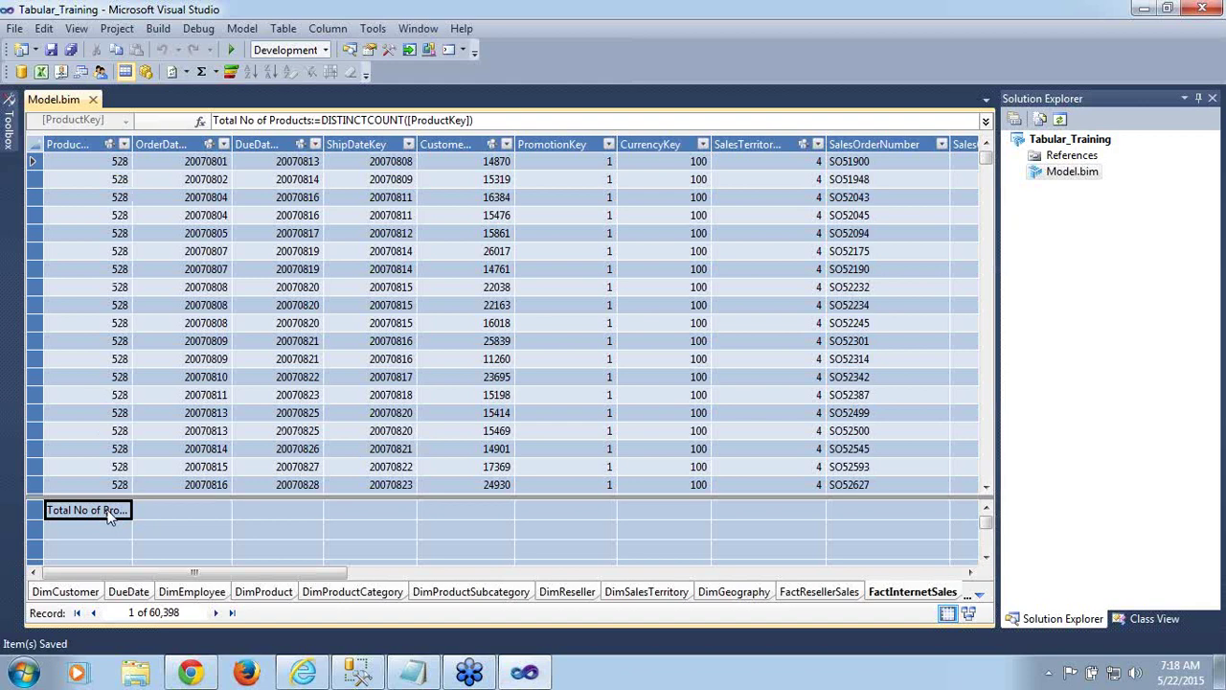
Inspect the Total No of Products measure's Format property, leaving it General
{"action": "key", "text": "F4"}
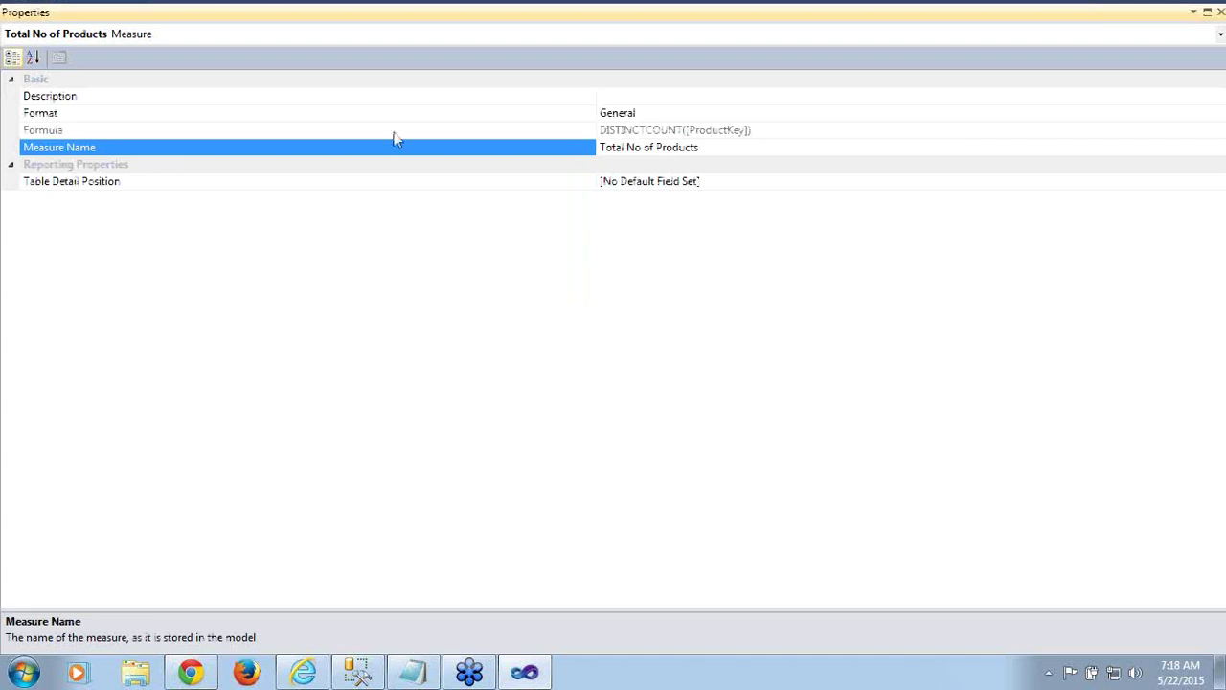
{"action": "left_click", "coordinate": [701, 114]}
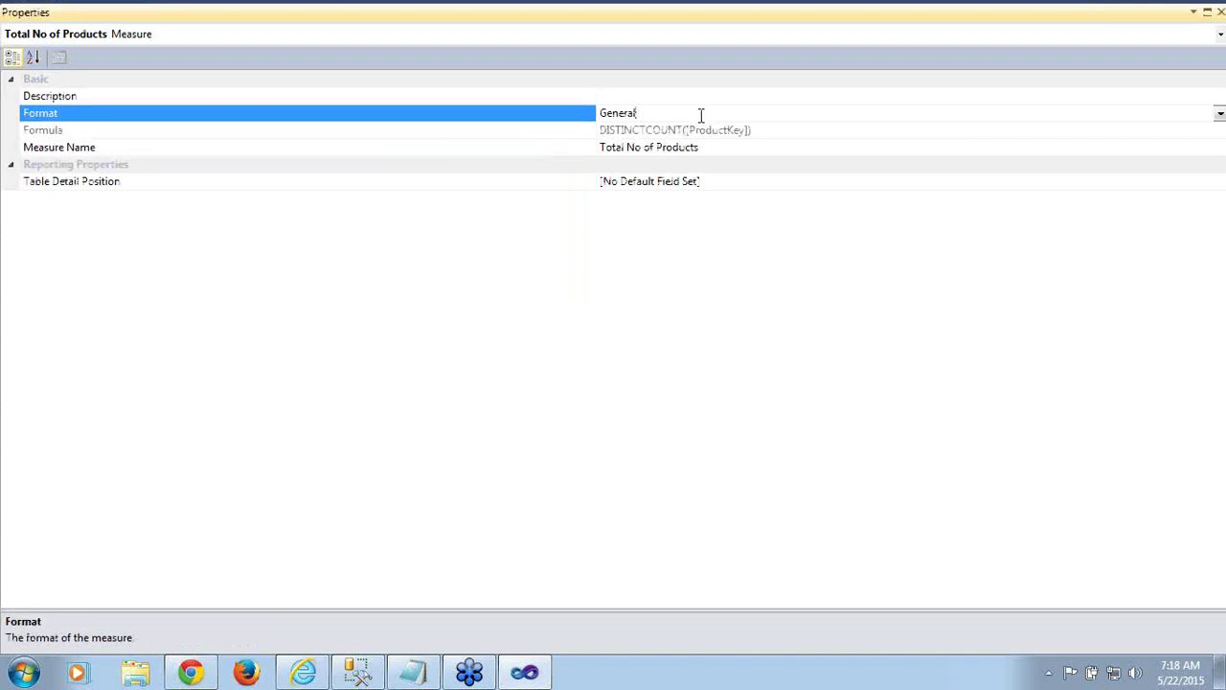
{"action": "left_click", "coordinate": [1220, 114]}
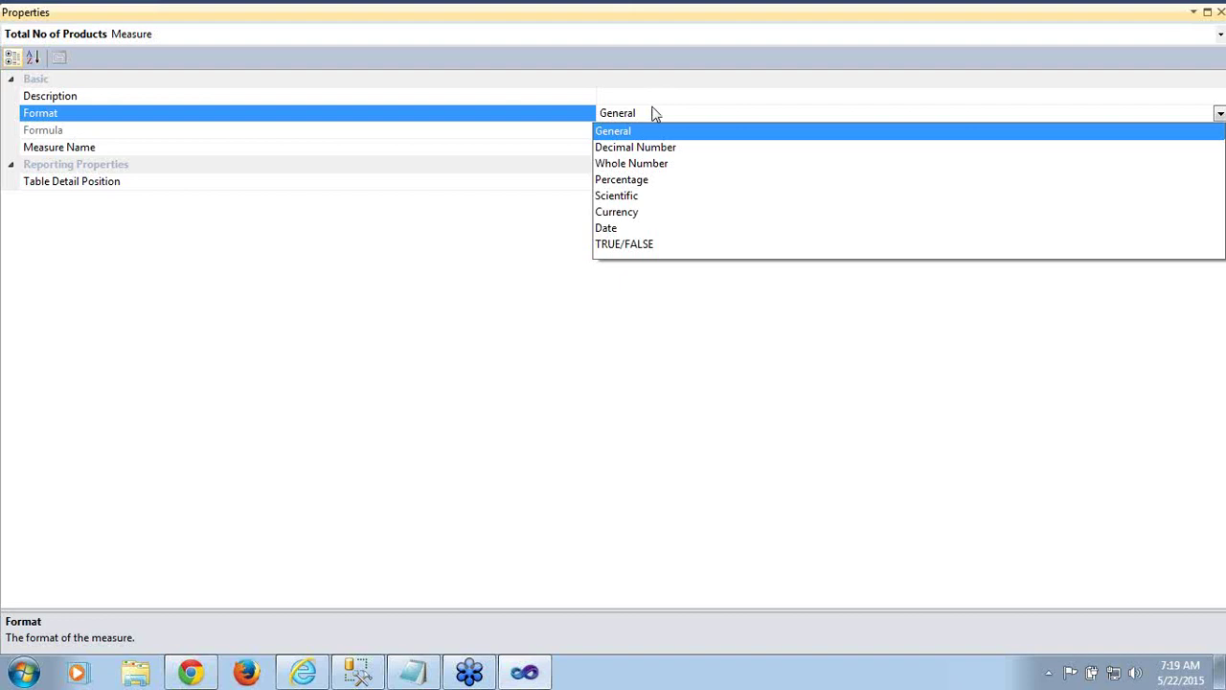
{"action": "left_click", "coordinate": [461, 523]}
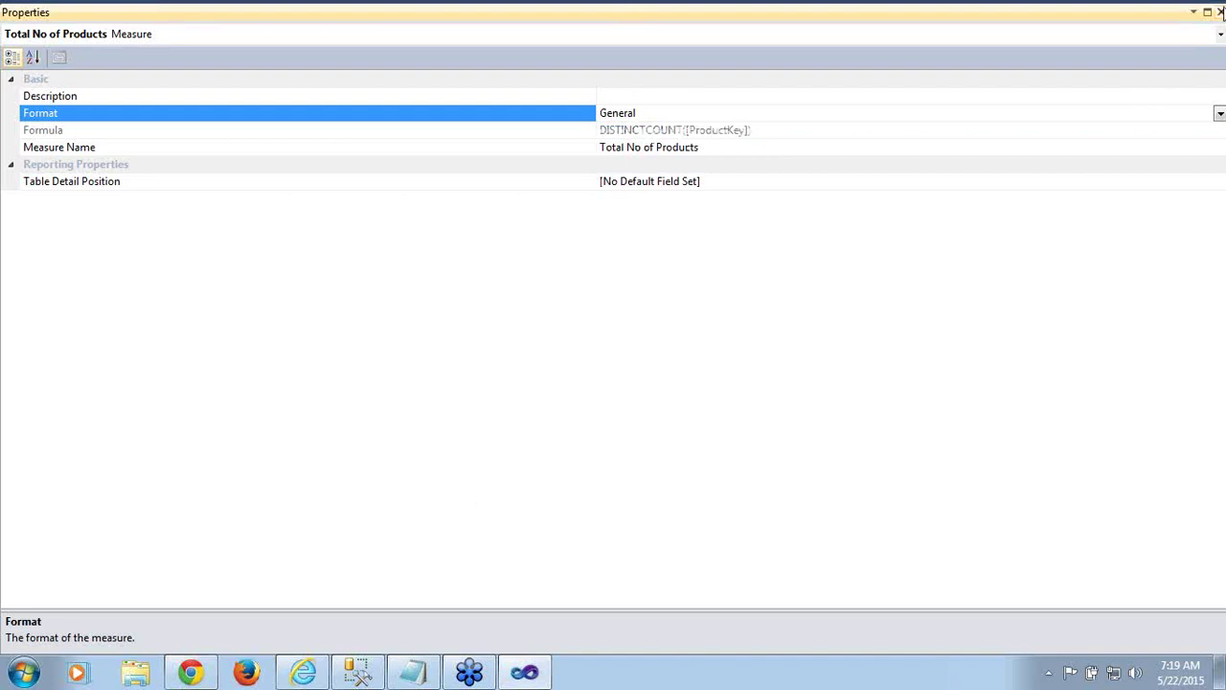
{"action": "left_click", "coordinate": [1221, 11]}
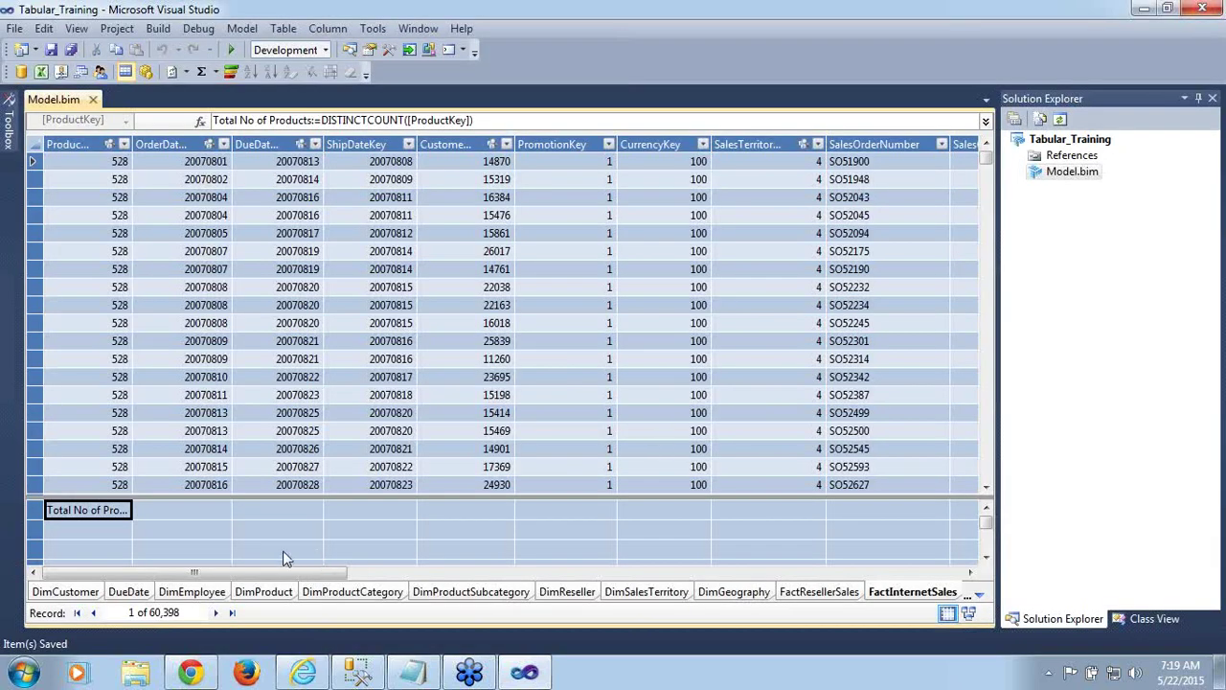
{"action": "left_click_drag", "start_coordinate": [283, 573], "coordinate": [771, 538]}
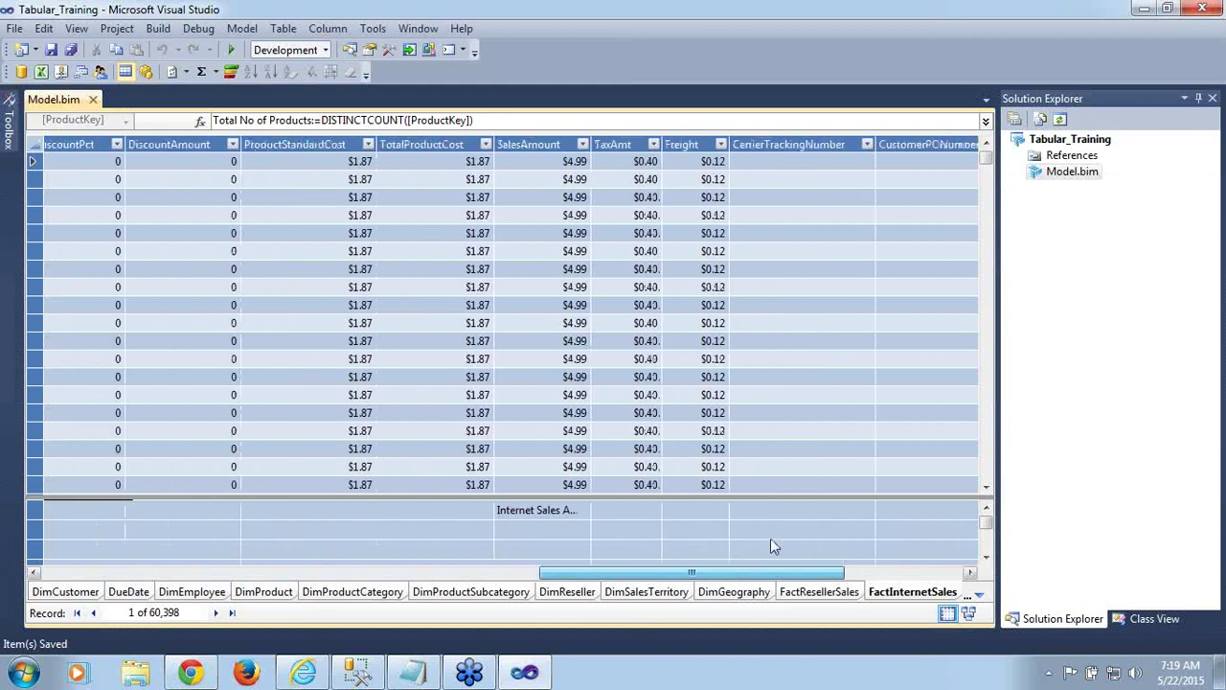
Set Internet Sales Amount's format to Currency with 2 decimal places and thousand separator False
{"action": "left_click", "coordinate": [551, 515]}
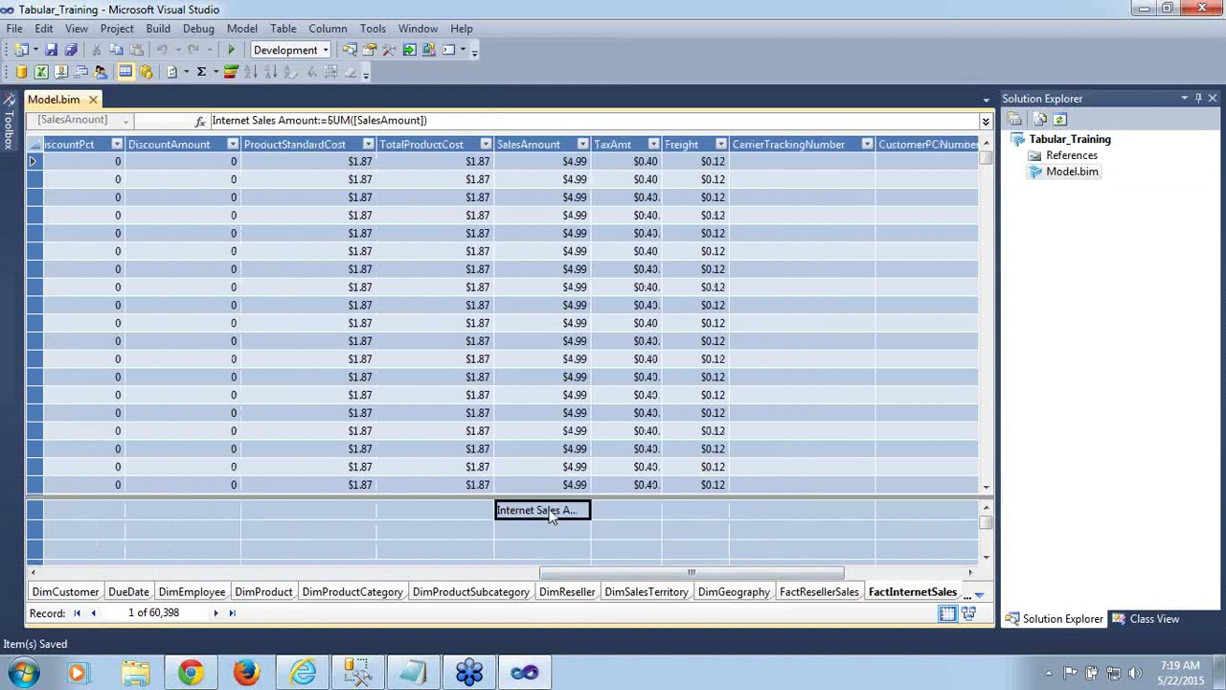
{"action": "key", "text": "F4"}
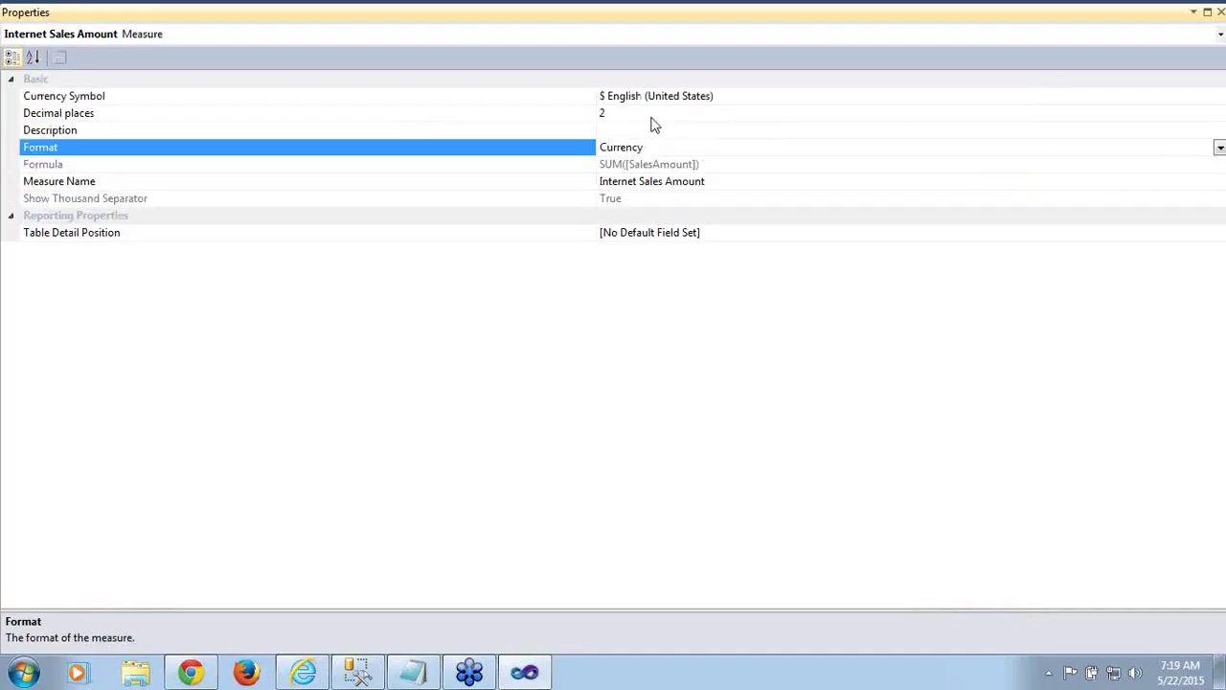
{"action": "double_click", "coordinate": [648, 150]}
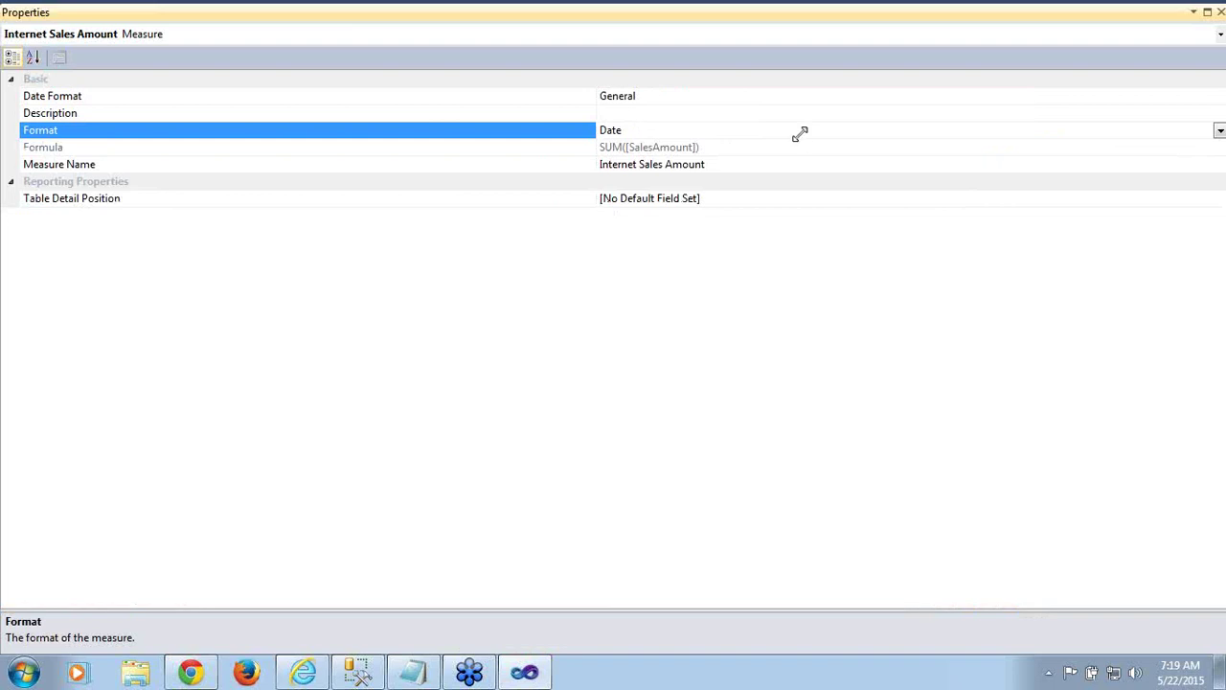
{"action": "left_click", "coordinate": [1220, 12]}
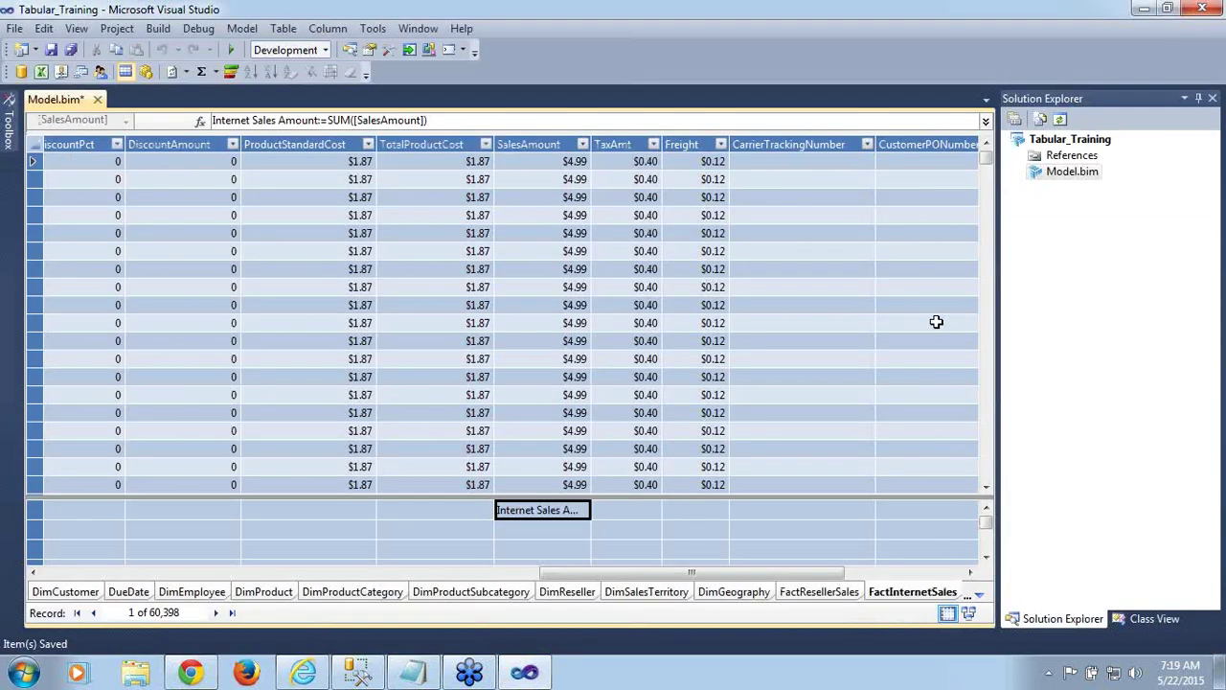
{"action": "key", "text": "F4"}
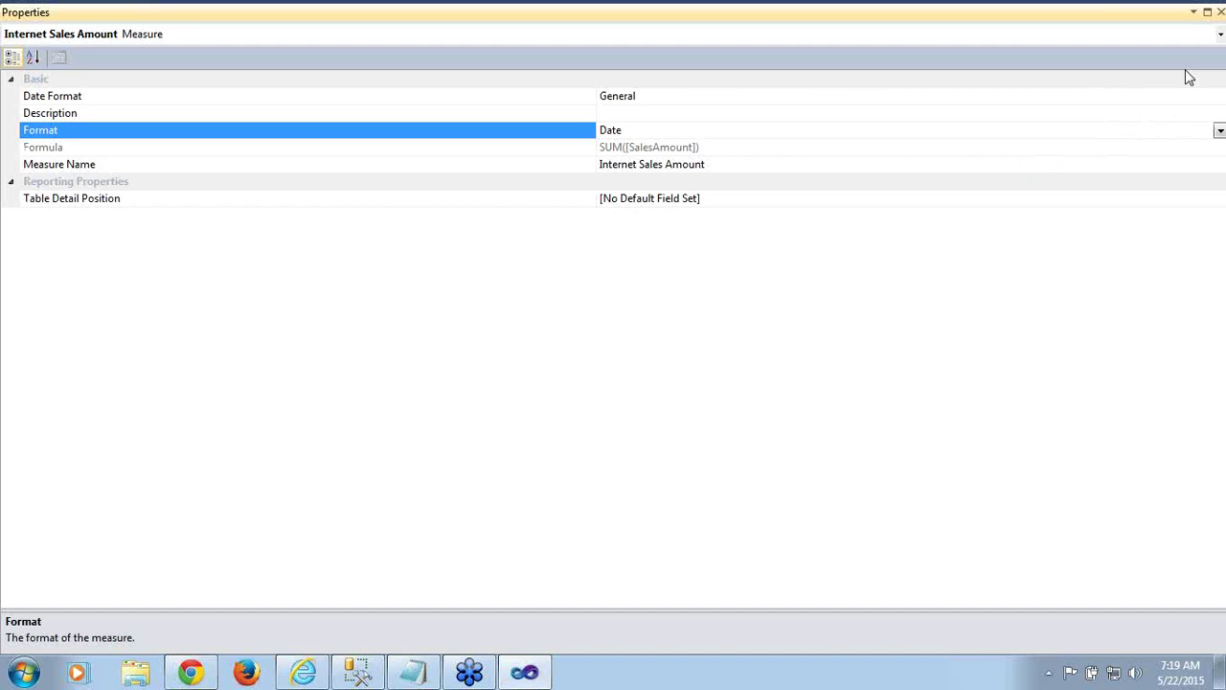
{"action": "left_click", "coordinate": [1220, 131]}
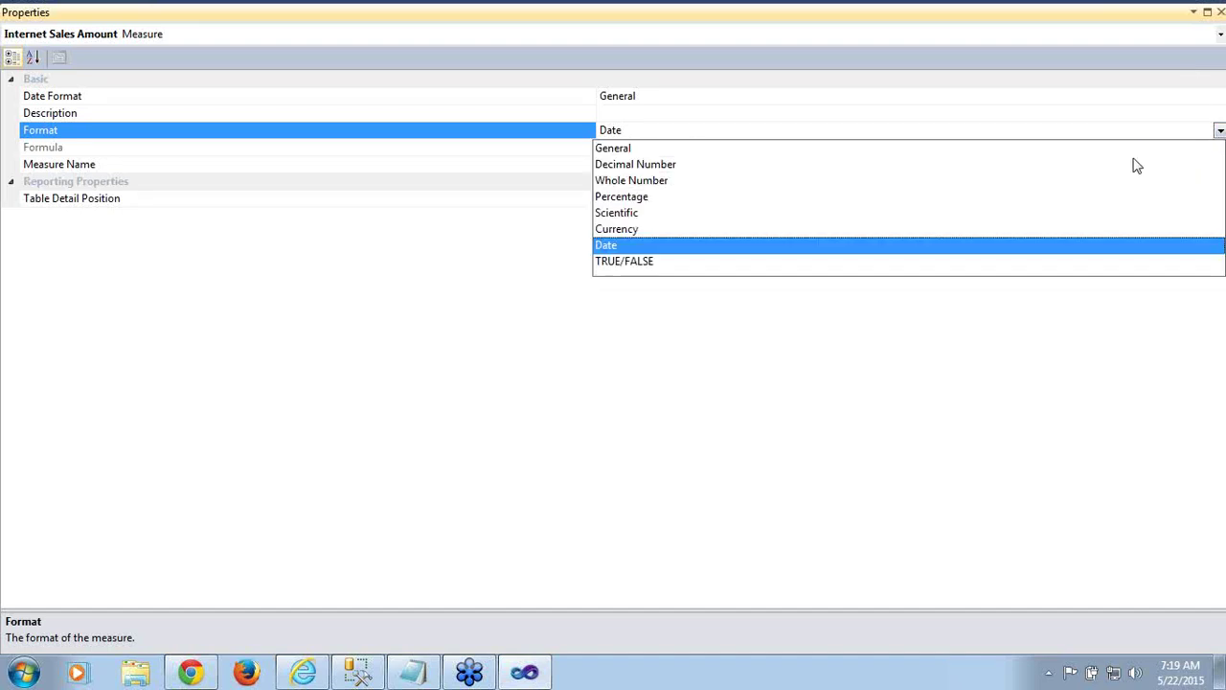
{"action": "left_click", "coordinate": [633, 232]}
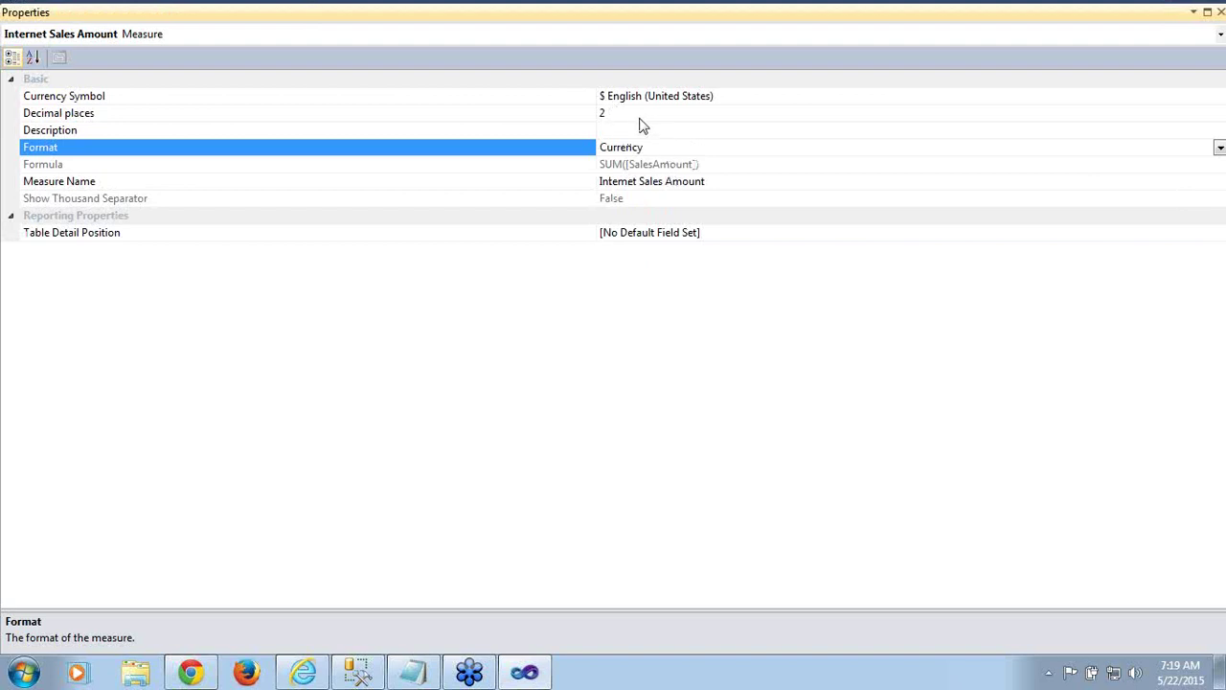
{"action": "left_click", "coordinate": [636, 114]}
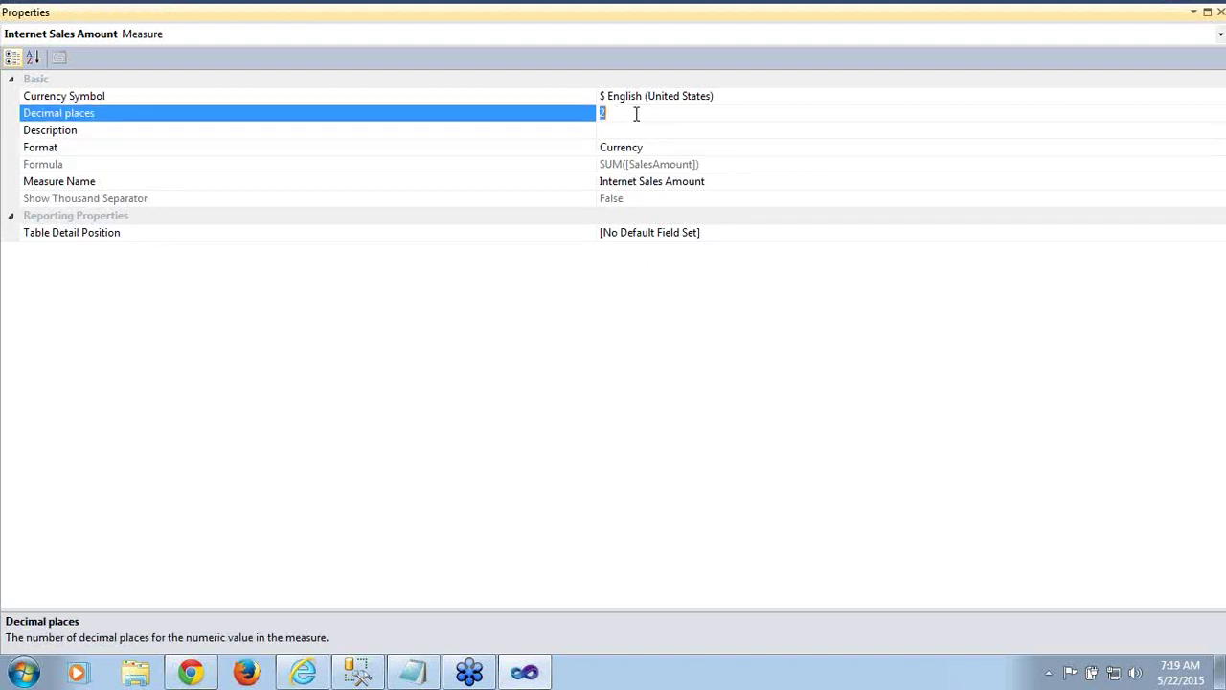
{"action": "left_click", "coordinate": [619, 199]}
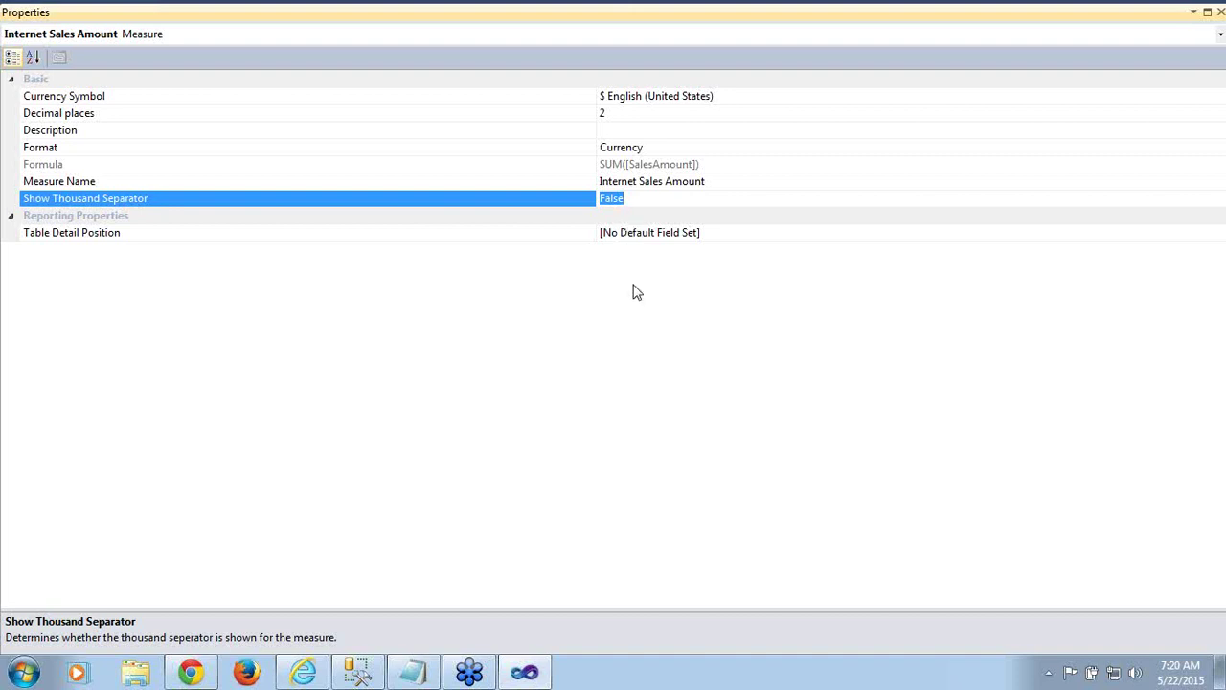
{"action": "left_click", "coordinate": [646, 199]}
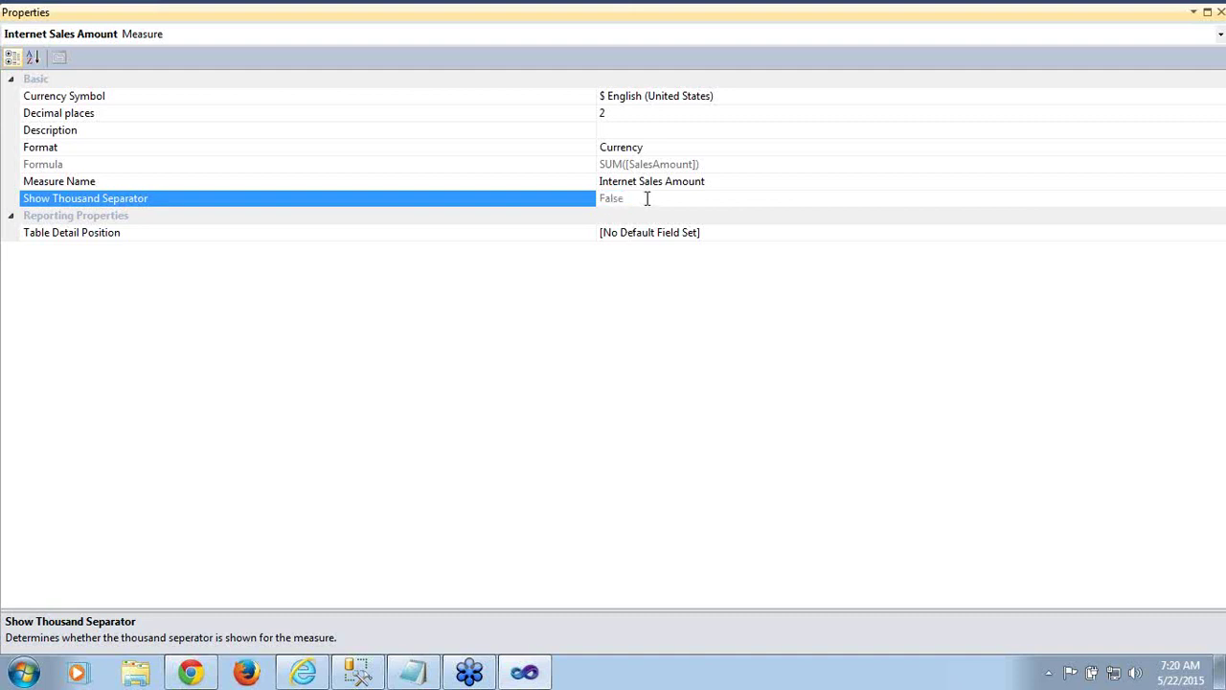
{"action": "left_click", "coordinate": [1220, 12]}
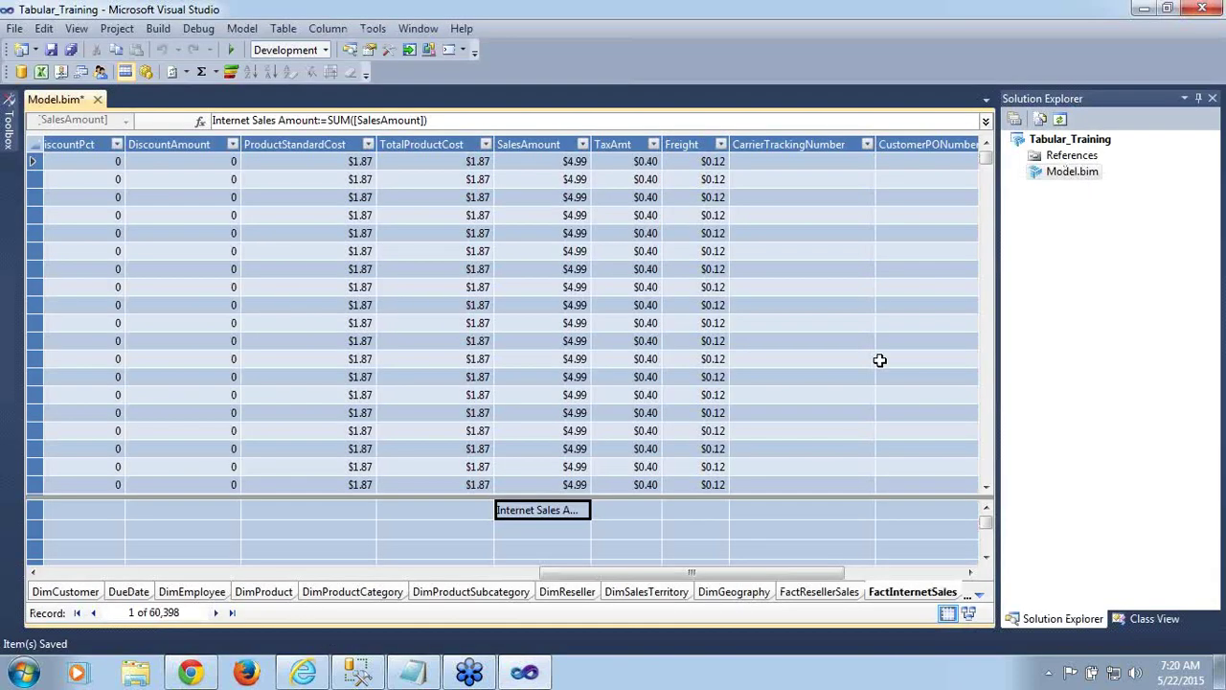
Save Model.bim with Ctrl+S and pick the empty measure cell below Internet Sales Amount
{"action": "key", "text": "ctrl+s"}
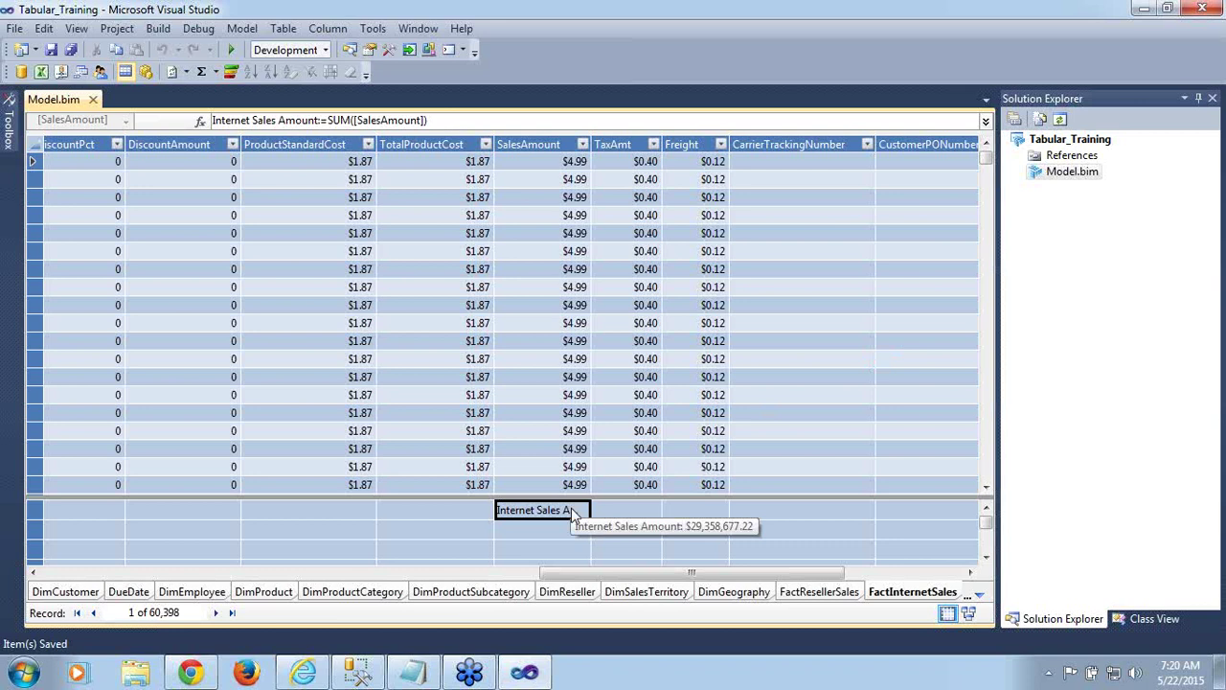
{"action": "left_click_drag", "start_coordinate": [587, 578], "coordinate": [45, 615]}
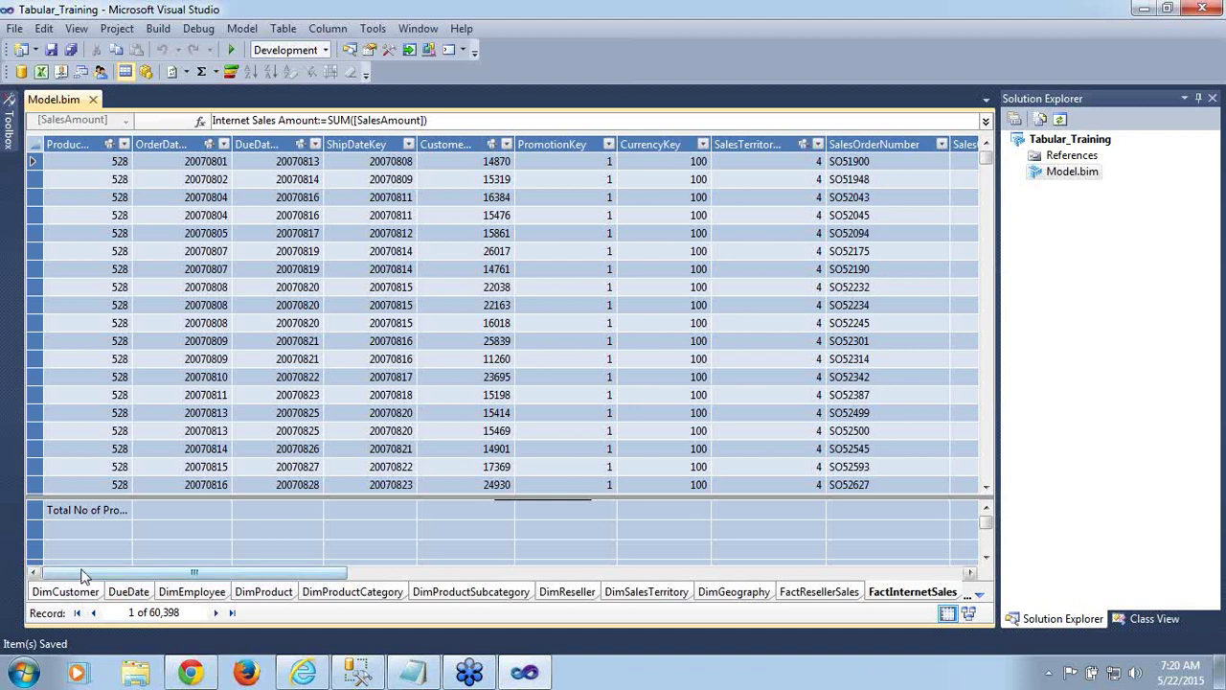
{"action": "left_click_drag", "start_coordinate": [84, 575], "coordinate": [573, 576]}
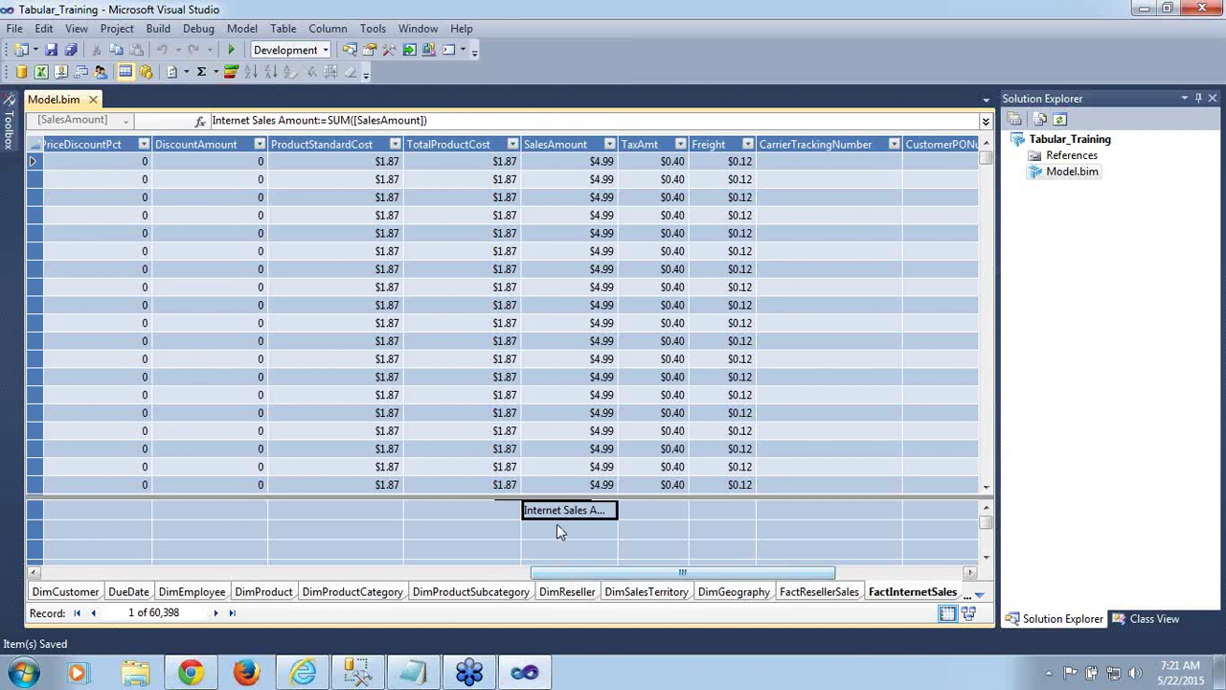
{"action": "left_click", "coordinate": [561, 531]}
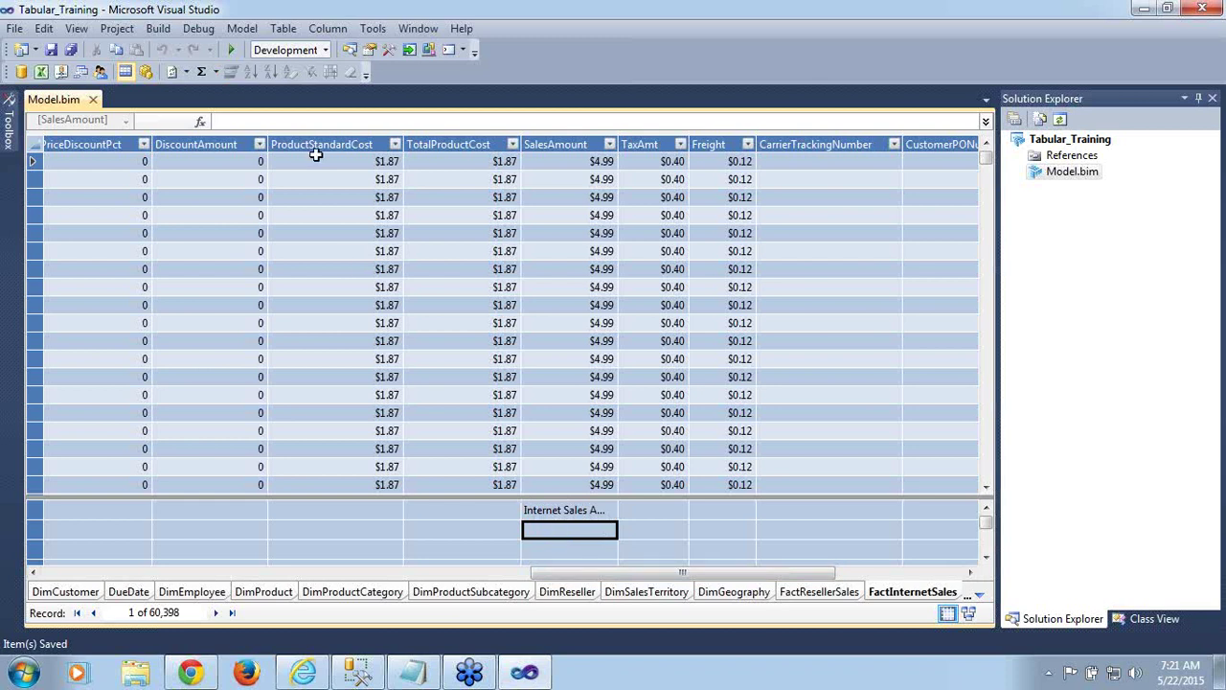
{"action": "left_click", "coordinate": [274, 122]}
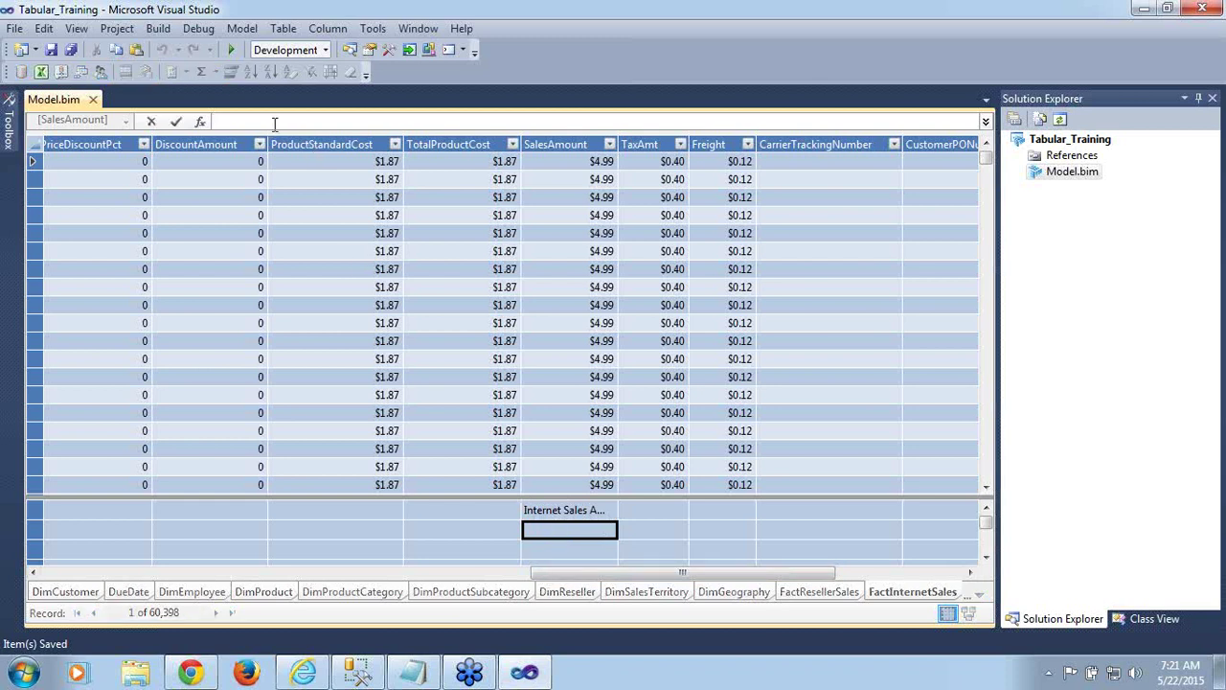
{"action": "type", "text": "Last Year Internet Sales"}
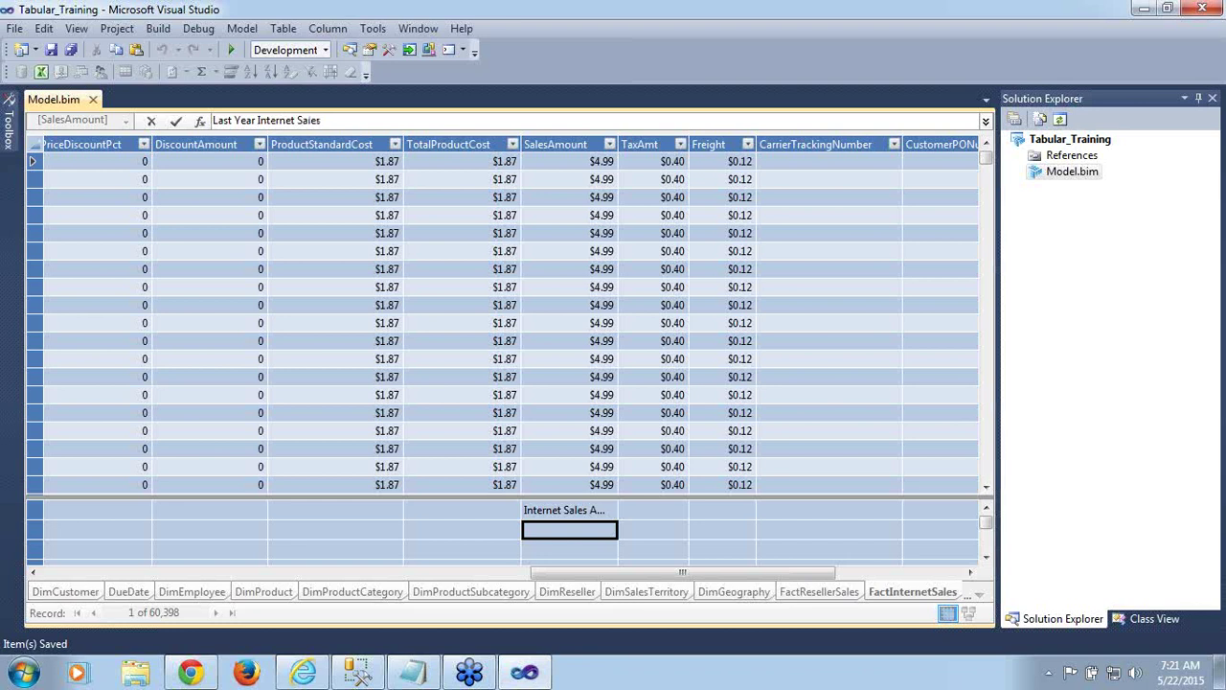
{"action": "type", "text": " Amount:"}
{"action": "key", "text": "BackSpace"}
{"action": "type", "text": ":="}
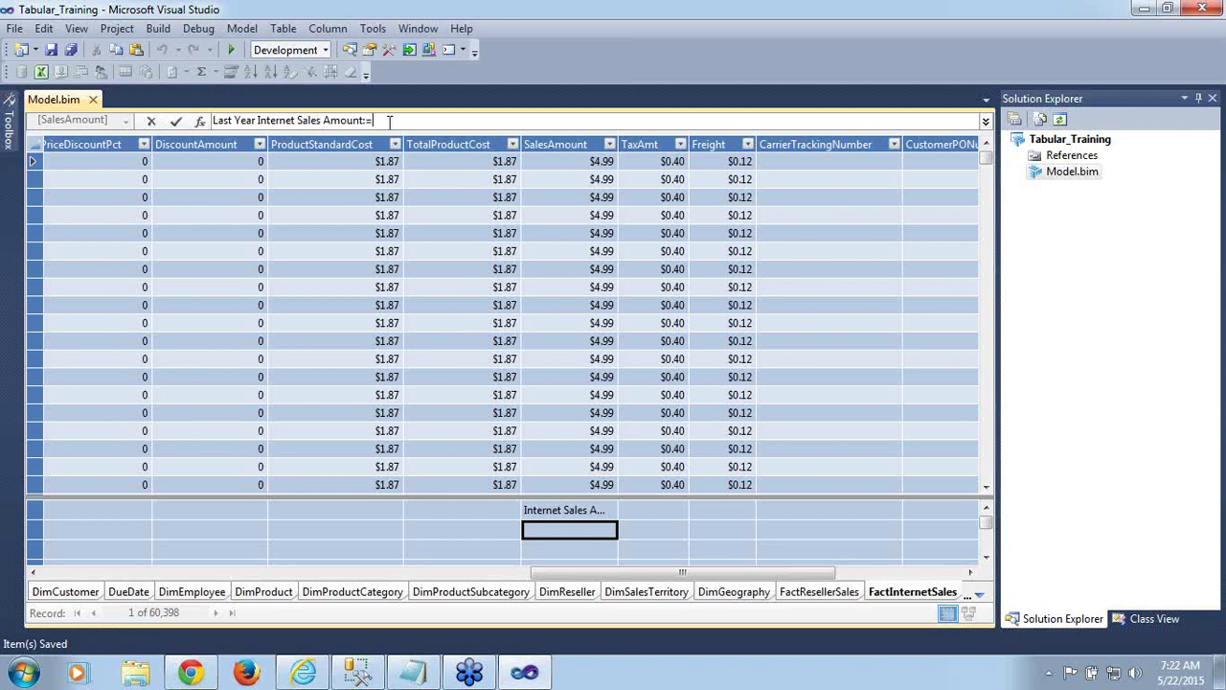
{"action": "key", "text": "BackSpace"}
{"action": "key", "text": "BackSpace"}
{"action": "key", "text": "BackSpace"}
{"action": "key", "text": "BackSpace"}
{"action": "key", "text": "BackSpace"}
{"action": "key", "text": "BackSpace"}
{"action": "key", "text": "BackSpace"}
{"action": "key", "text": "BackSpace"}
{"action": "key", "text": "BackSpace"}
{"action": "key", "text": "BackSpace"}
{"action": "key", "text": "BackSpace"}
{"action": "key", "text": "BackSpace"}
{"action": "key", "text": "BackSpace"}
{"action": "key", "text": "BackSpace"}
{"action": "key", "text": "BackSpace"}
{"action": "key", "text": "BackSpace"}
{"action": "key", "text": "BackSpace"}
{"action": "key", "text": "BackSpace"}
{"action": "key", "text": "BackSpace"}
{"action": "key", "text": "BackSpace"}
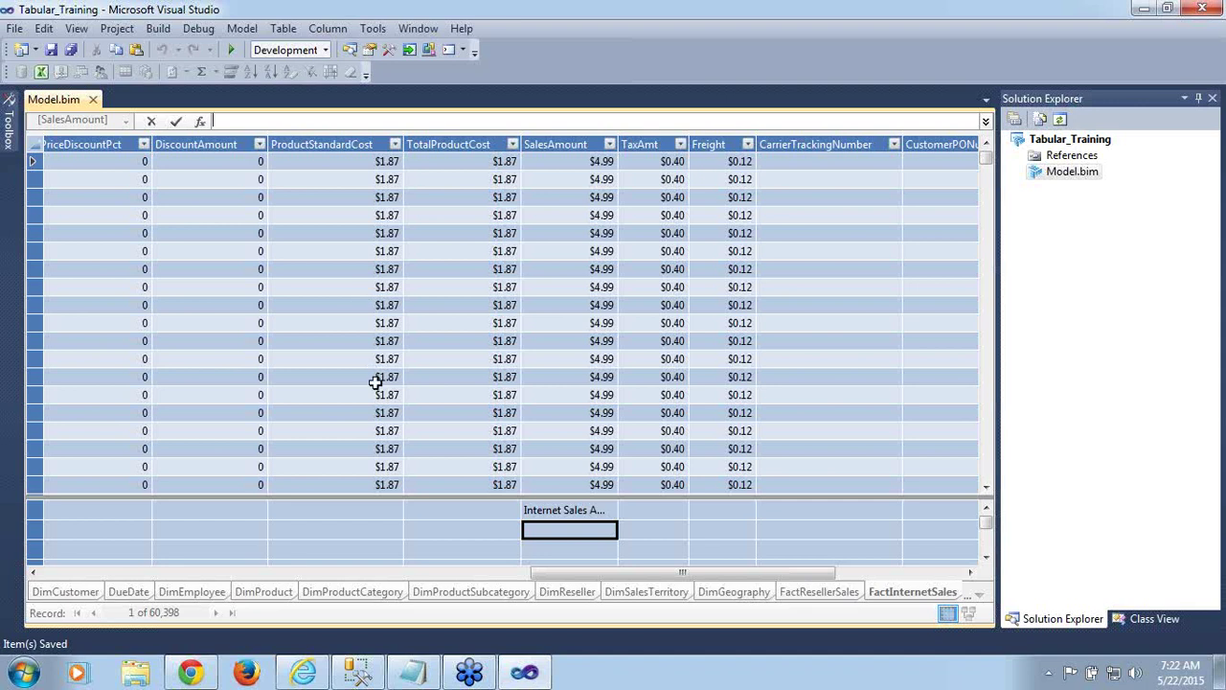
{"action": "left_click", "coordinate": [559, 511]}
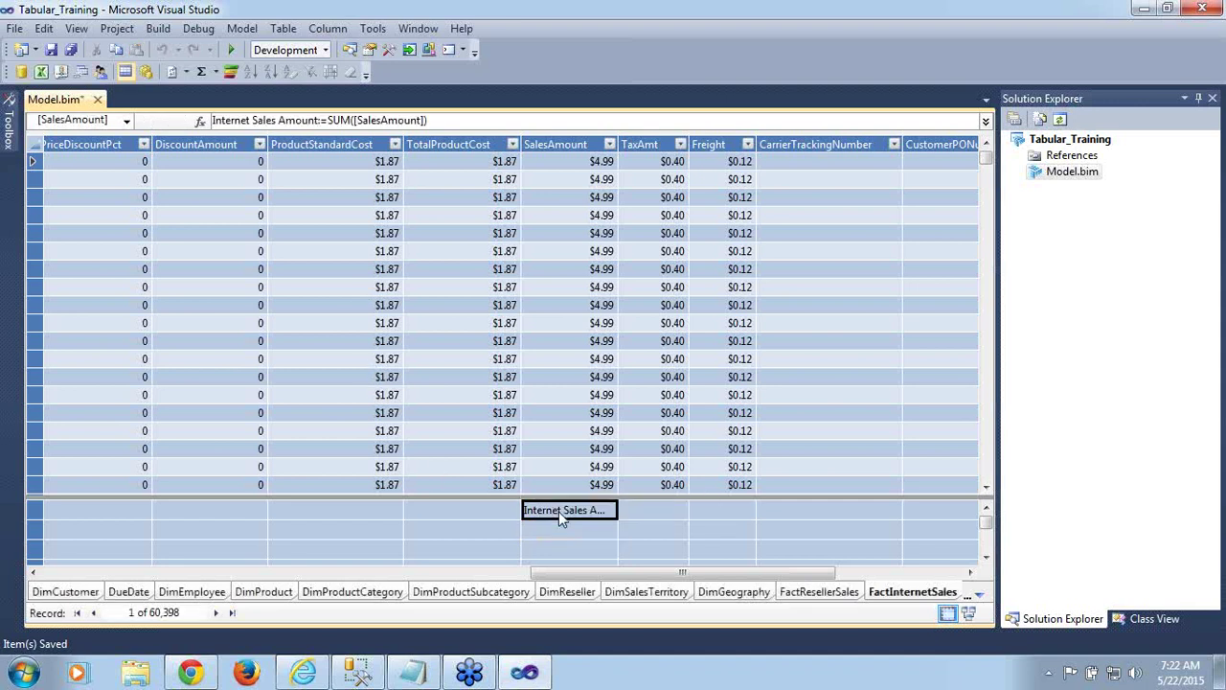
Save the model, then move from FactResellerSales to the Order Date table via the tab overflow list
{"action": "key", "text": "ctrl+s"}
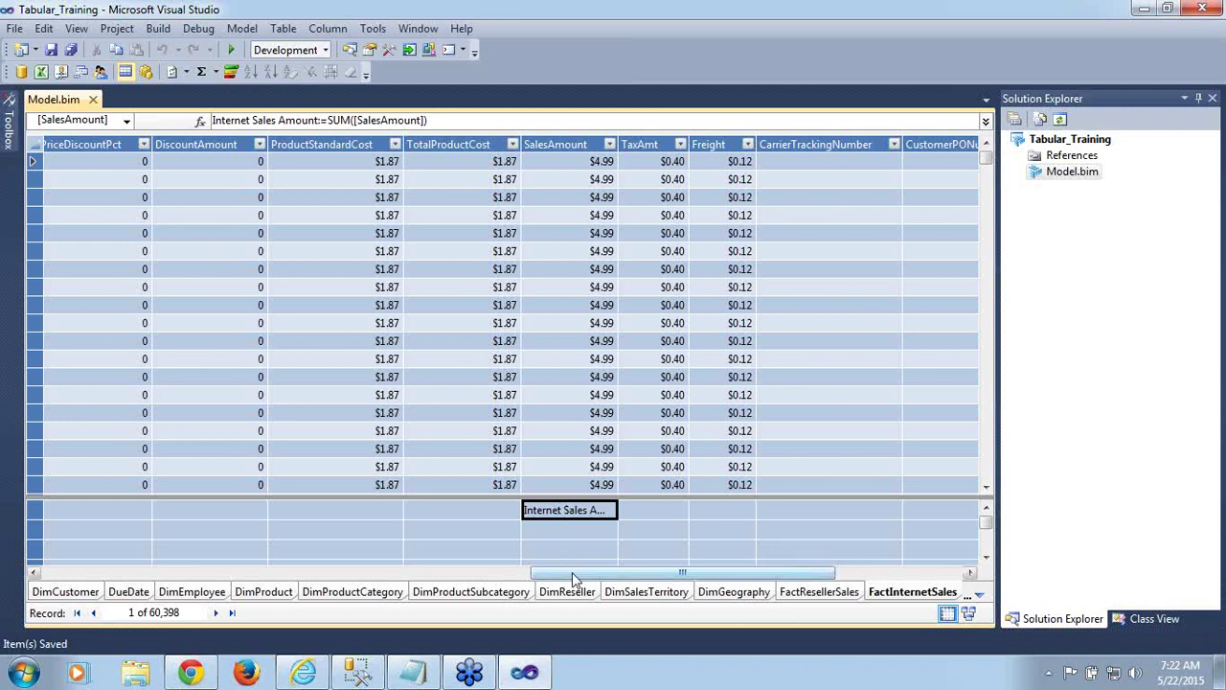
{"action": "left_click_drag", "start_coordinate": [572, 574], "coordinate": [779, 558]}
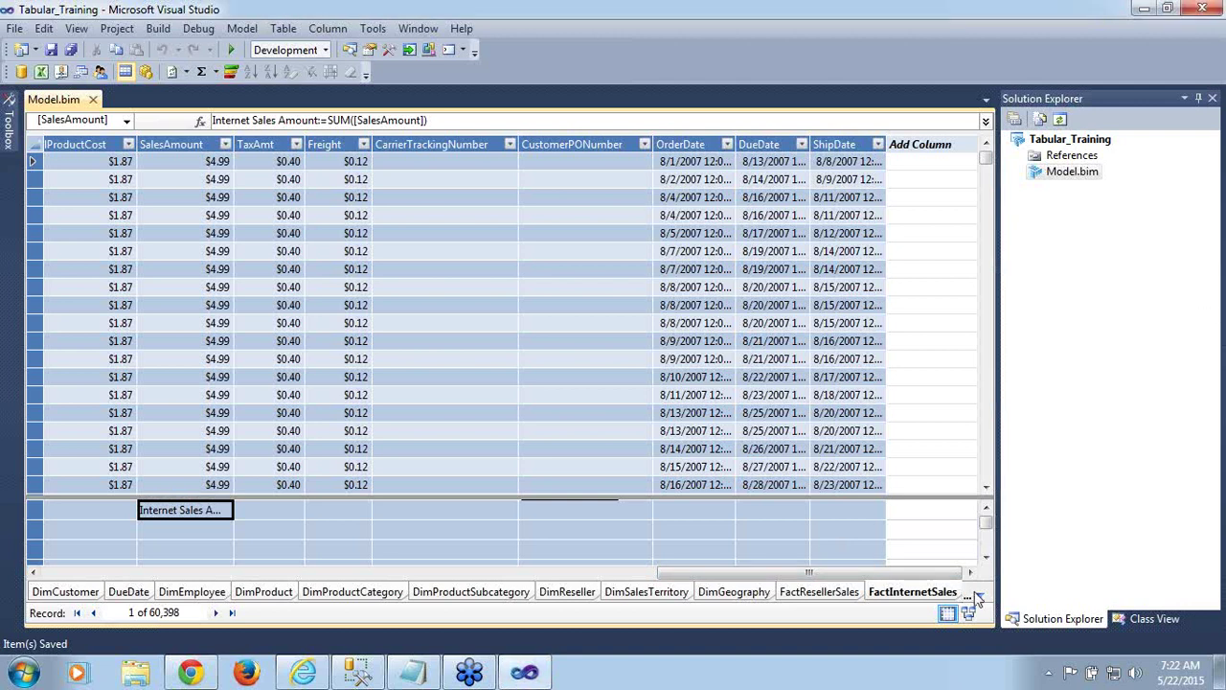
{"action": "left_click", "coordinate": [822, 592]}
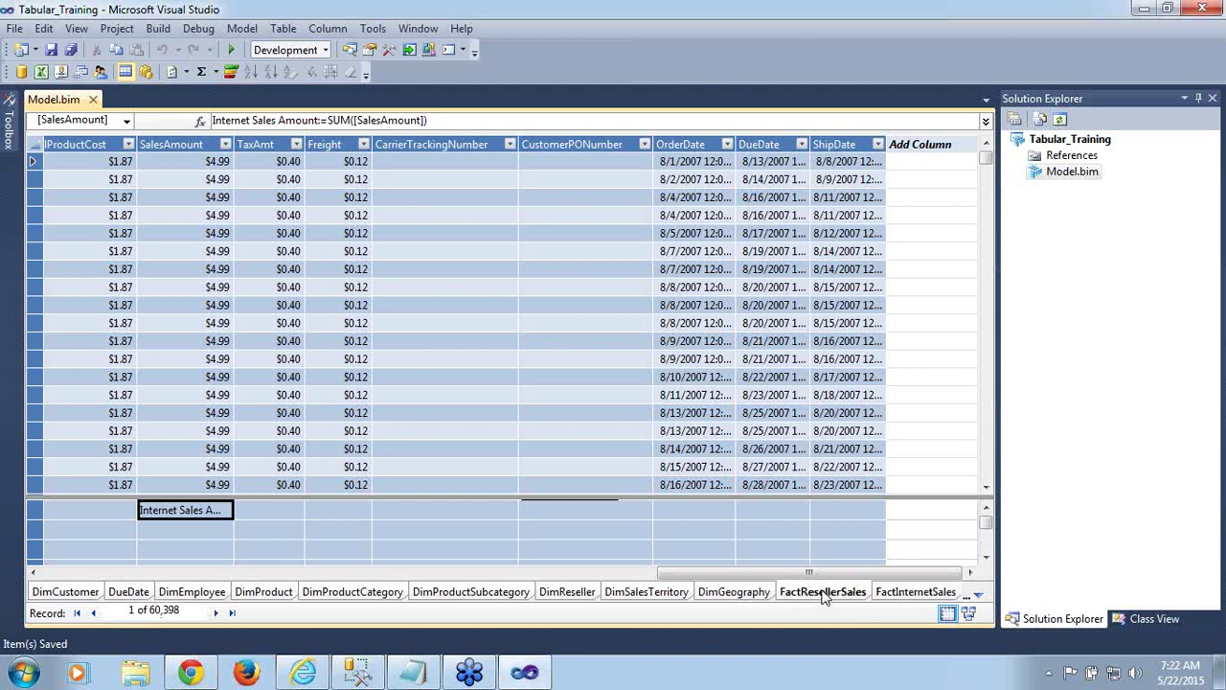
{"action": "left_click", "coordinate": [975, 599]}
{"action": "left_click", "coordinate": [910, 492]}
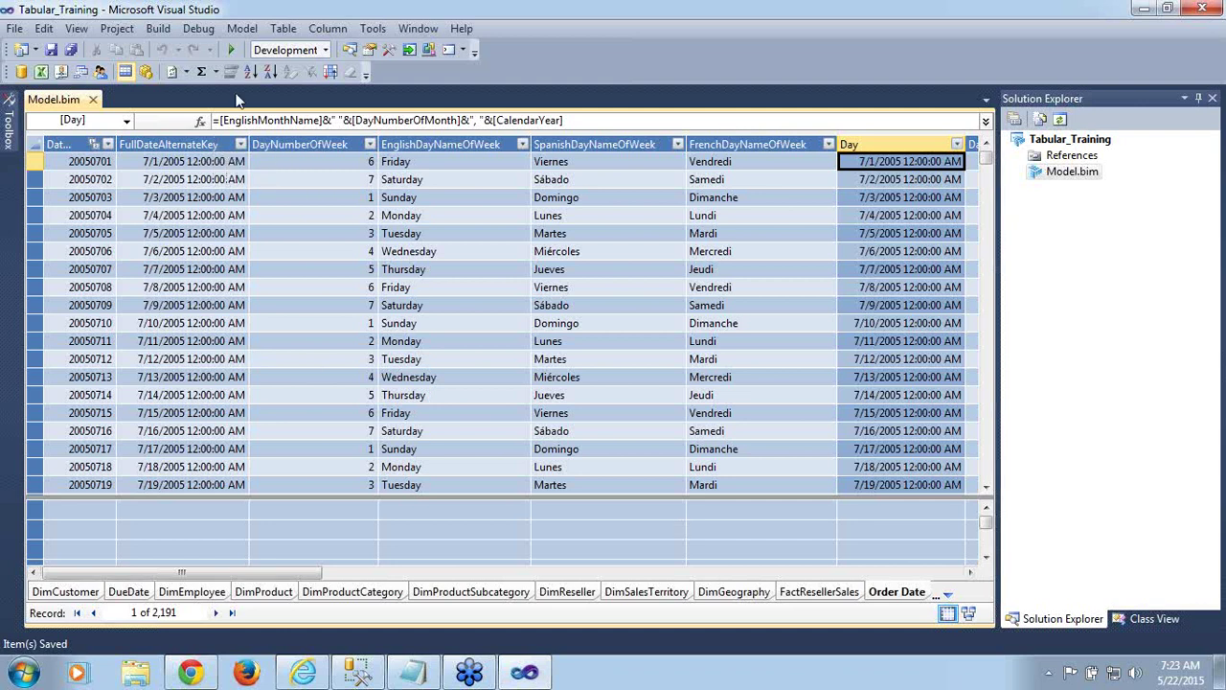
Unmark Order Date as a date table via Table > Date > Mark As Date Table, then save
{"action": "left_click", "coordinate": [284, 35]}
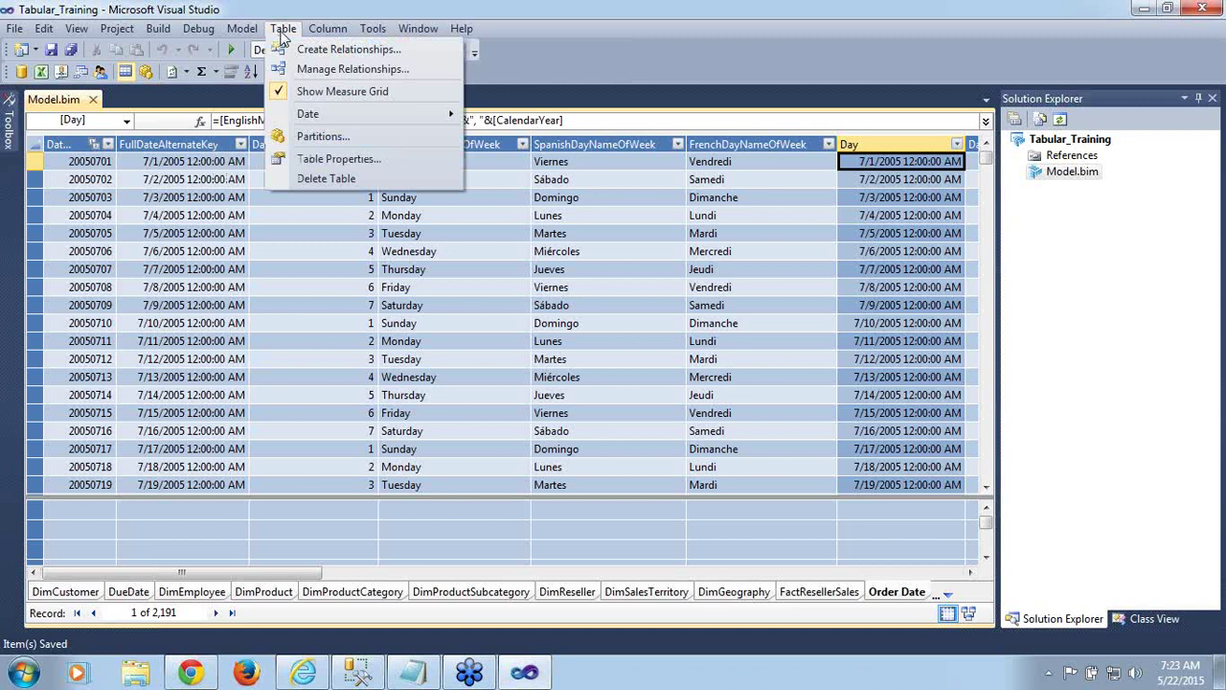
{"action": "mouse_move", "coordinate": [301, 117]}
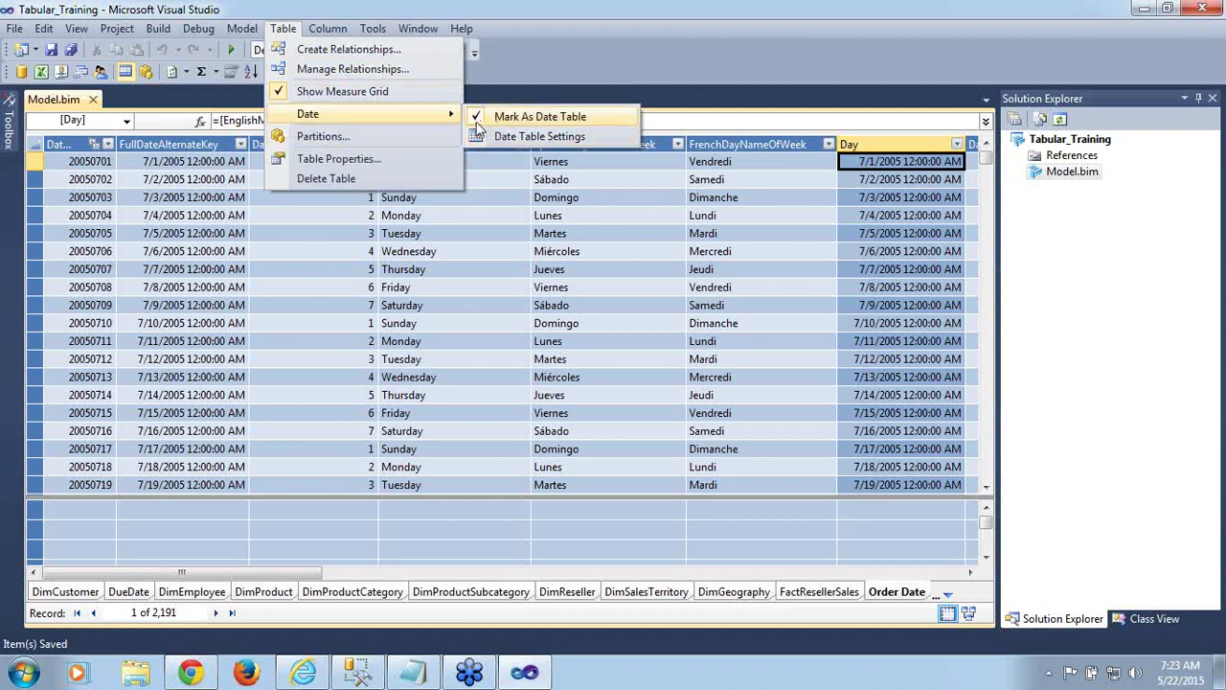
{"action": "left_click", "coordinate": [477, 124]}
{"action": "left_click", "coordinate": [477, 124]}
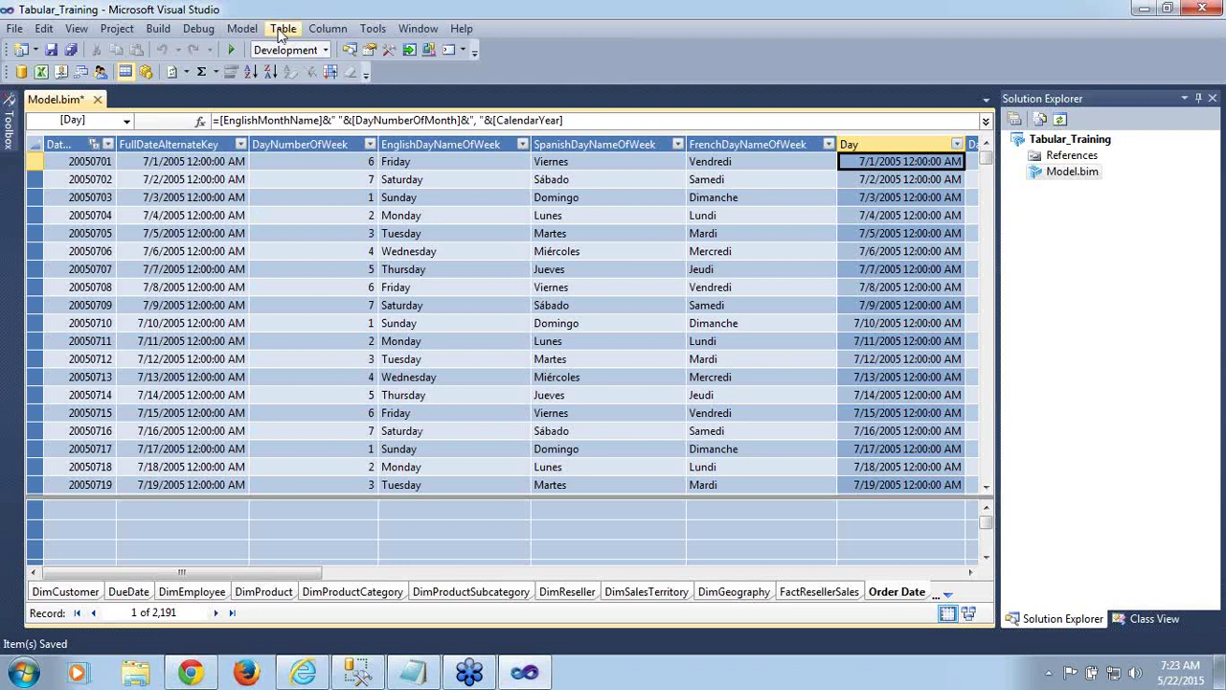
{"action": "key", "text": "ctrl+s"}
Reopen Mark As Date Table for Order Date, with FullDateAlternateKey proposed as the date column
{"action": "left_click", "coordinate": [281, 30]}
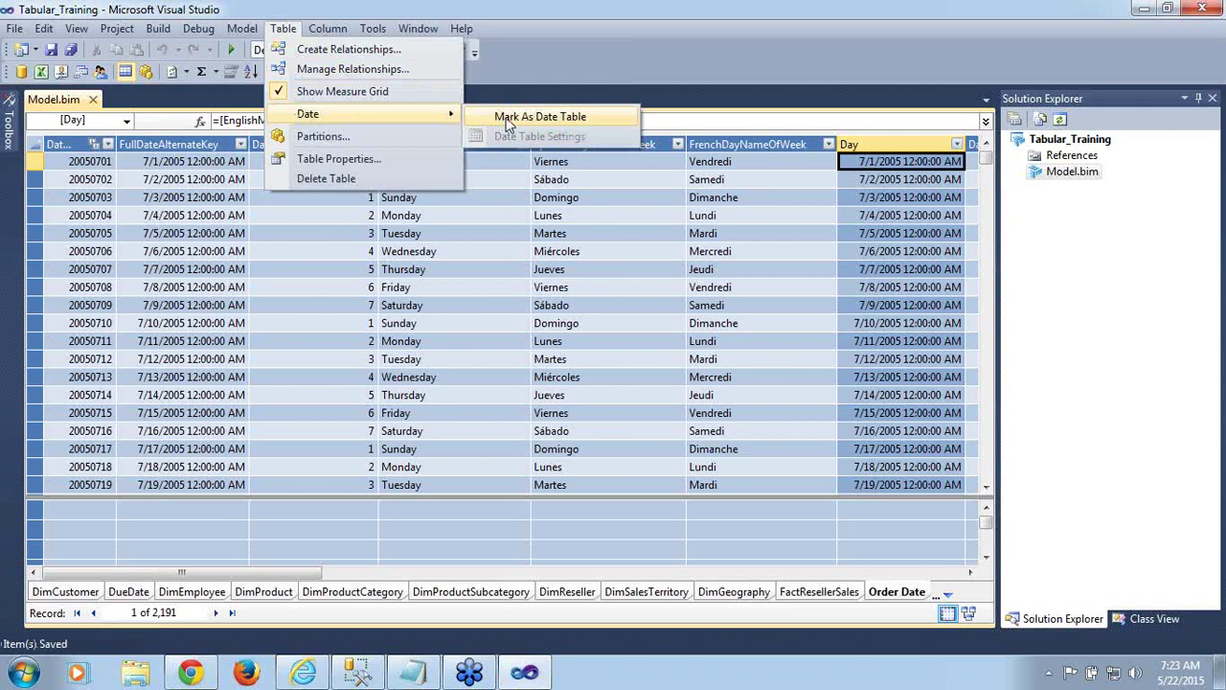
{"action": "left_click", "coordinate": [508, 117]}
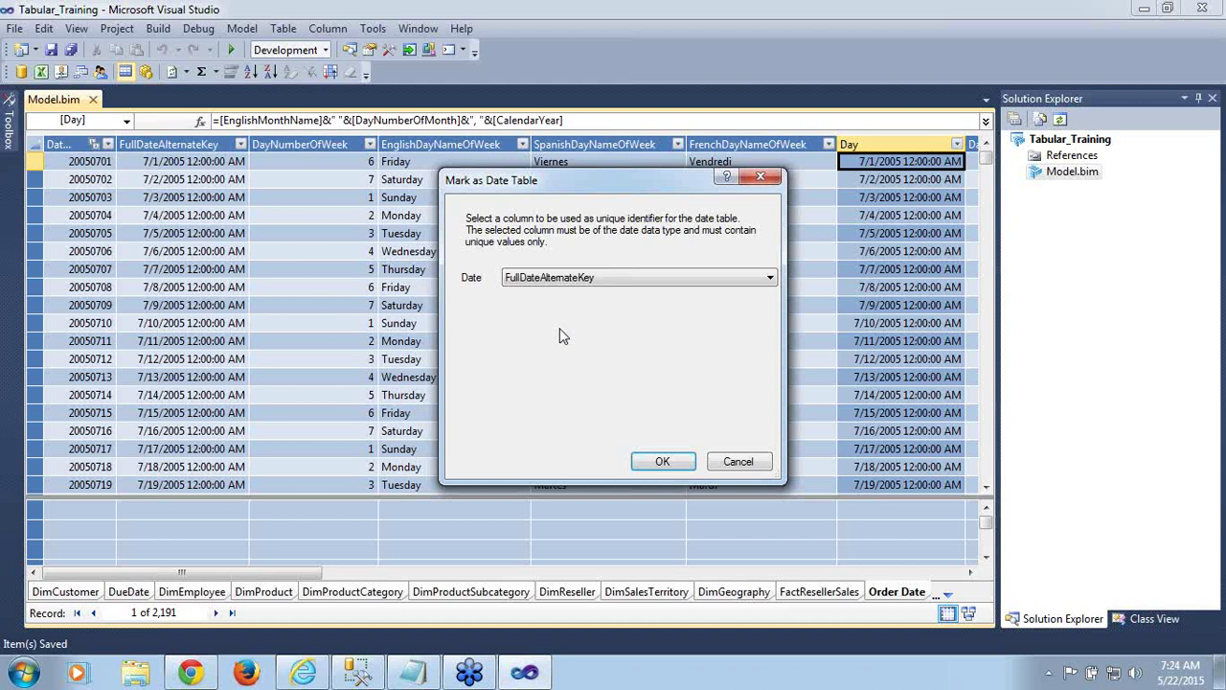
{"action": "left_click", "coordinate": [358, 674]}
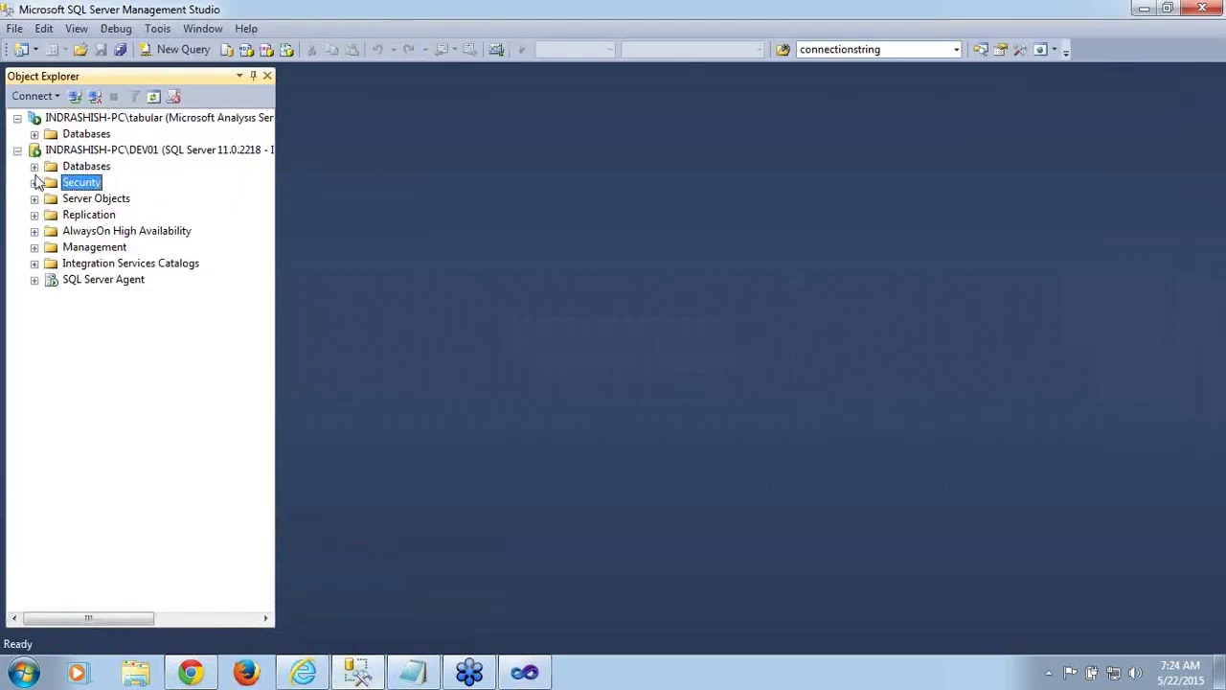
Browse to the dbo.DimDate table in AdventureWorksDW2012 and start a new query
{"action": "left_click", "coordinate": [35, 167]}
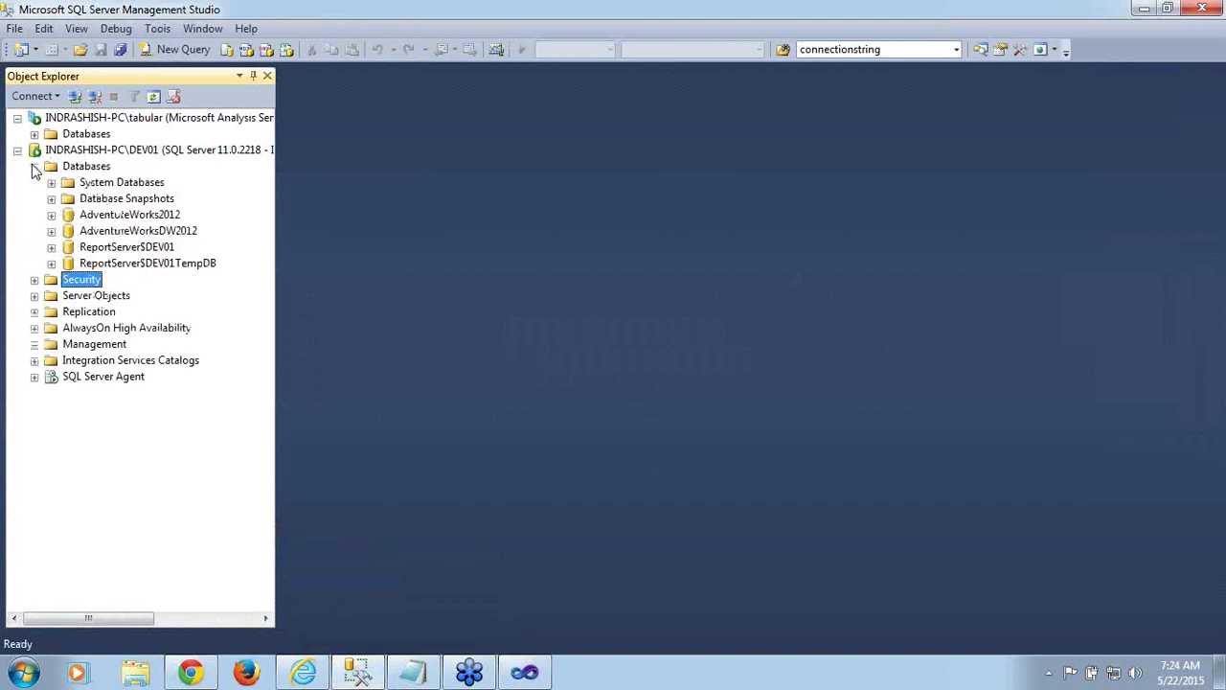
{"action": "left_click", "coordinate": [51, 231]}
{"action": "left_click", "coordinate": [68, 265]}
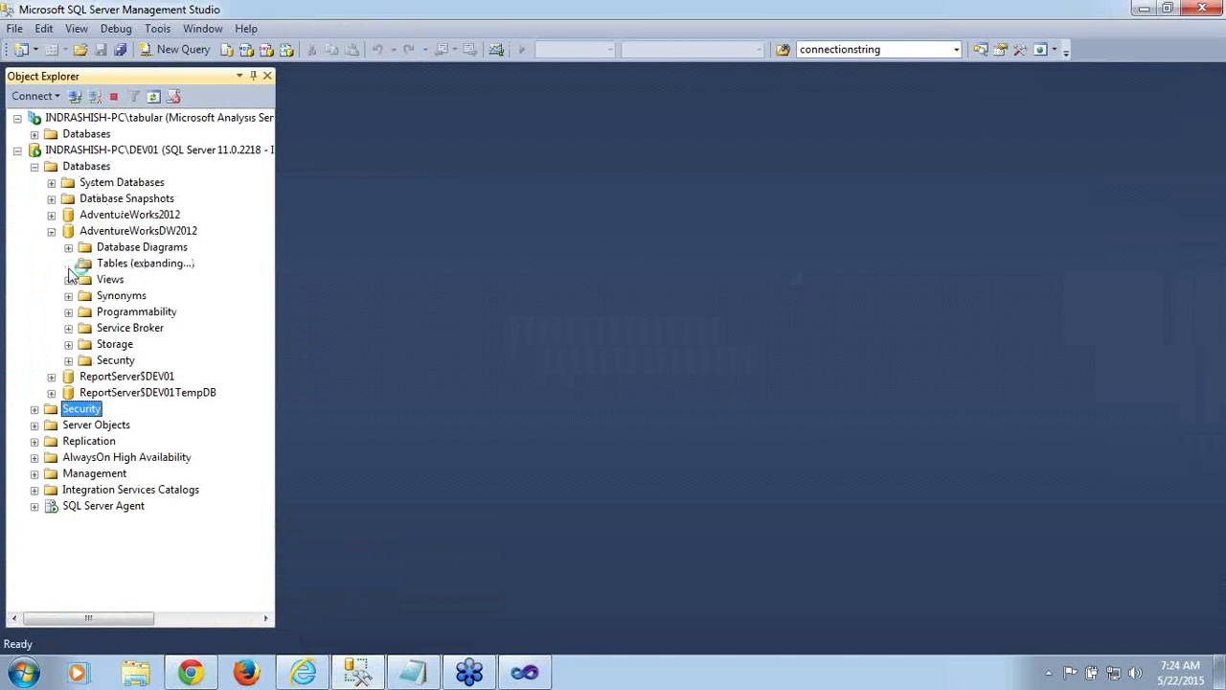
{"action": "left_click", "coordinate": [125, 251]}
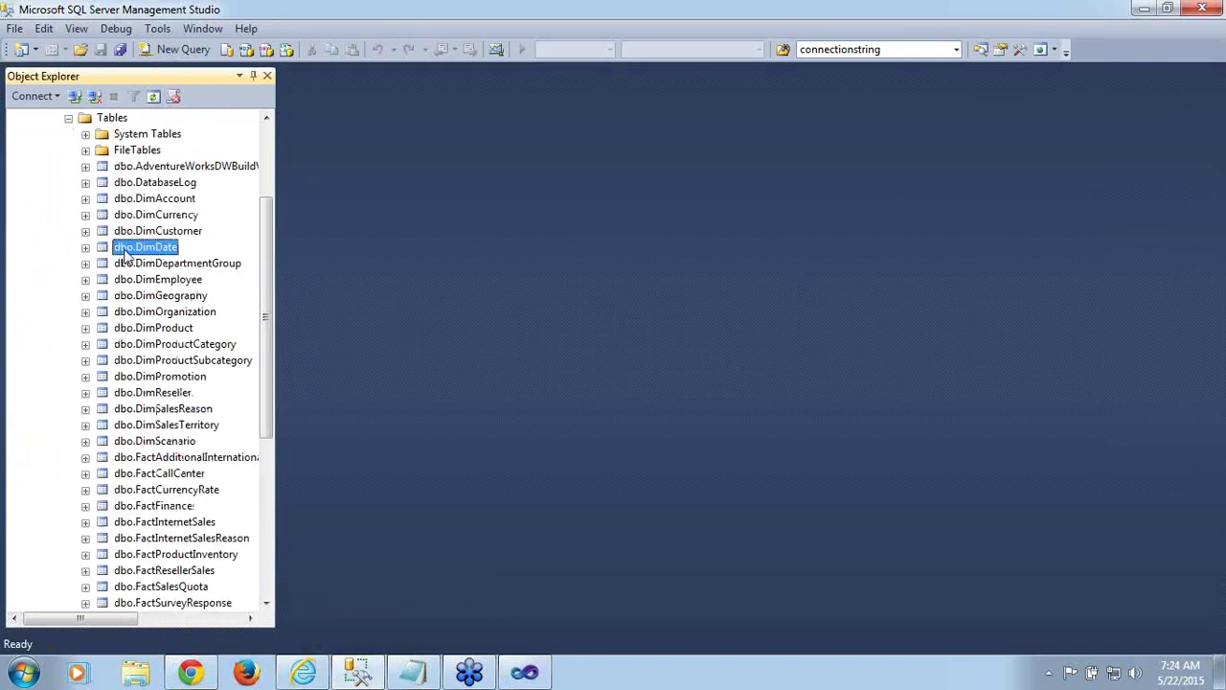
{"action": "left_click", "coordinate": [174, 56]}
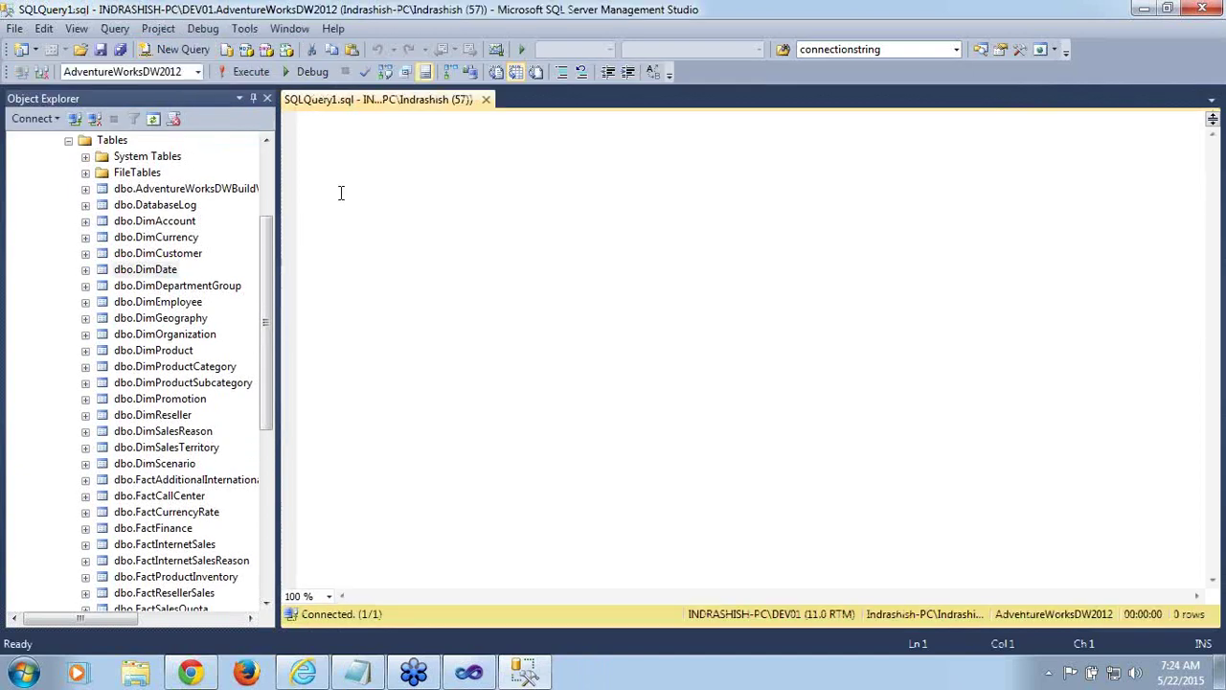
Write and run select * from [dbo].[DimDate], returning 2191 rows
{"action": "type", "text": "select"}
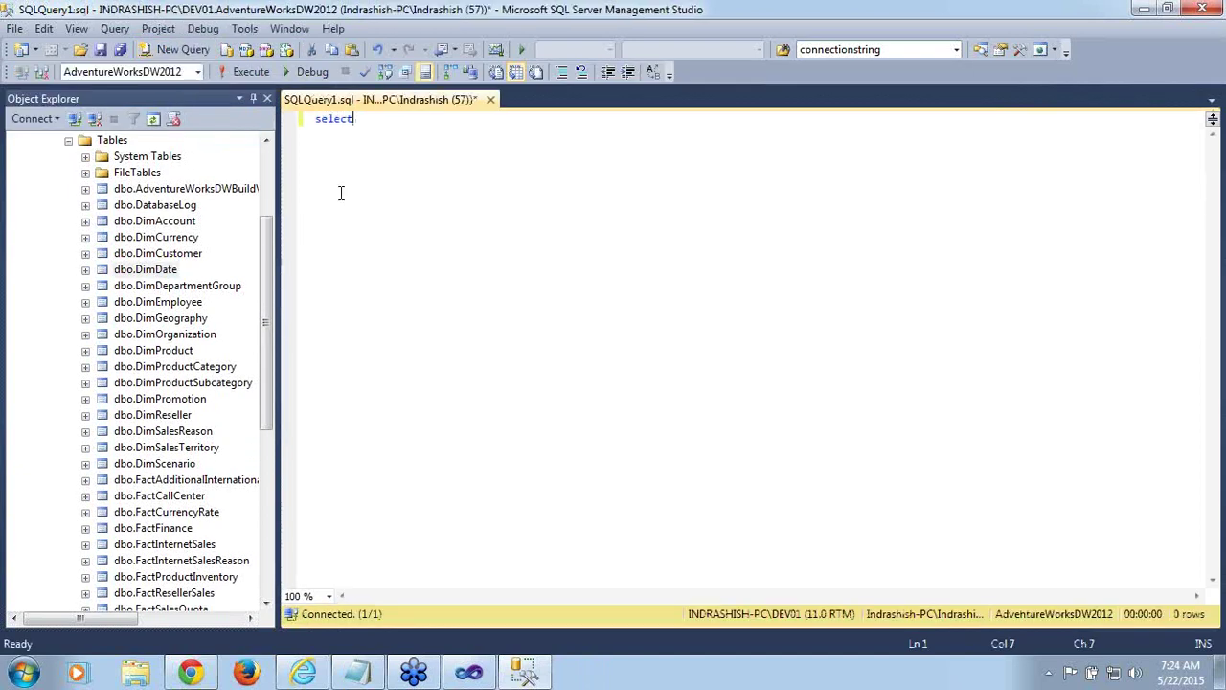
{"action": "type", "text": " * from"}
{"action": "left_click_drag", "start_coordinate": [153, 273], "coordinate": [465, 150]}
{"action": "left_click", "coordinate": [556, 125]}
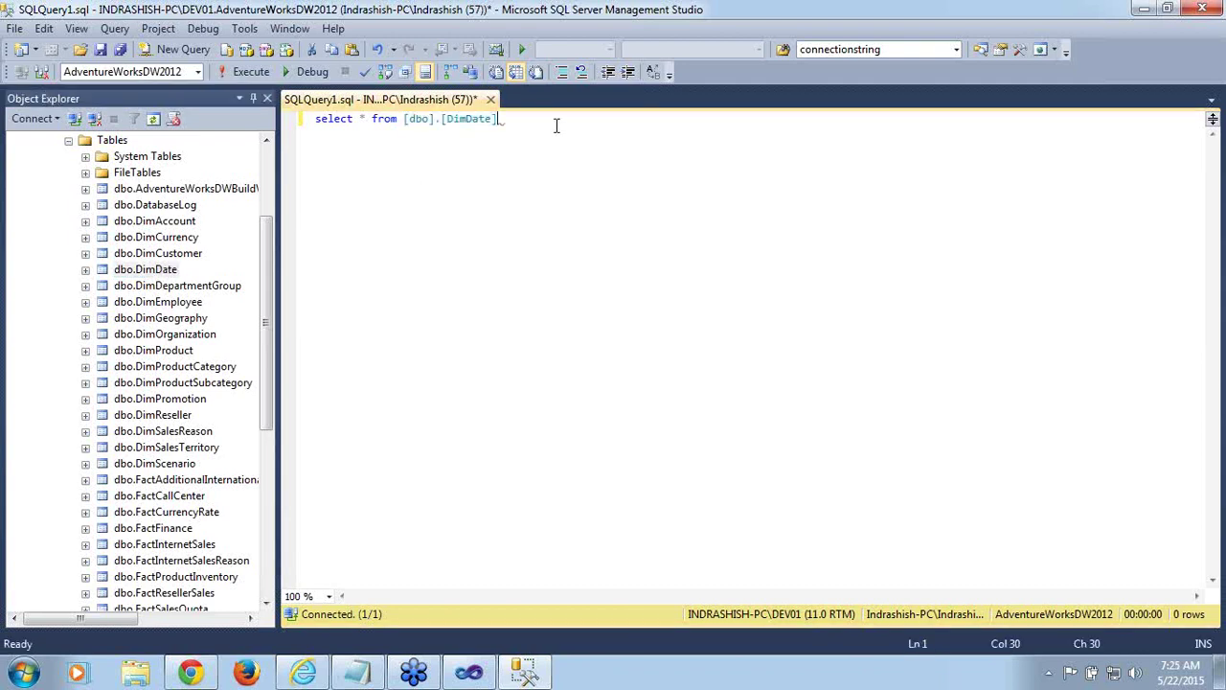
{"action": "key", "text": "shift+Left"}
{"action": "key", "text": "shift+Left"}
{"action": "key", "text": "shift+Left"}
{"action": "key", "text": "shift+Left"}
{"action": "key", "text": "shift+Left"}
{"action": "key", "text": "shift+Left"}
{"action": "key", "text": "shift+Left"}
{"action": "key", "text": "shift+Left"}
{"action": "key", "text": "shift+Left"}
{"action": "key", "text": "shift+Left"}
{"action": "key", "text": "shift+Left"}
{"action": "key", "text": "shift+Left"}
{"action": "key", "text": "shift+Left"}
{"action": "key", "text": "shift+Left"}
{"action": "key", "text": "shift+Left"}
{"action": "key", "text": "shift+Left"}
{"action": "key", "text": "shift+Left"}
{"action": "key", "text": "shift+Left"}
{"action": "key", "text": "shift+Left"}
{"action": "key", "text": "shift+Left"}
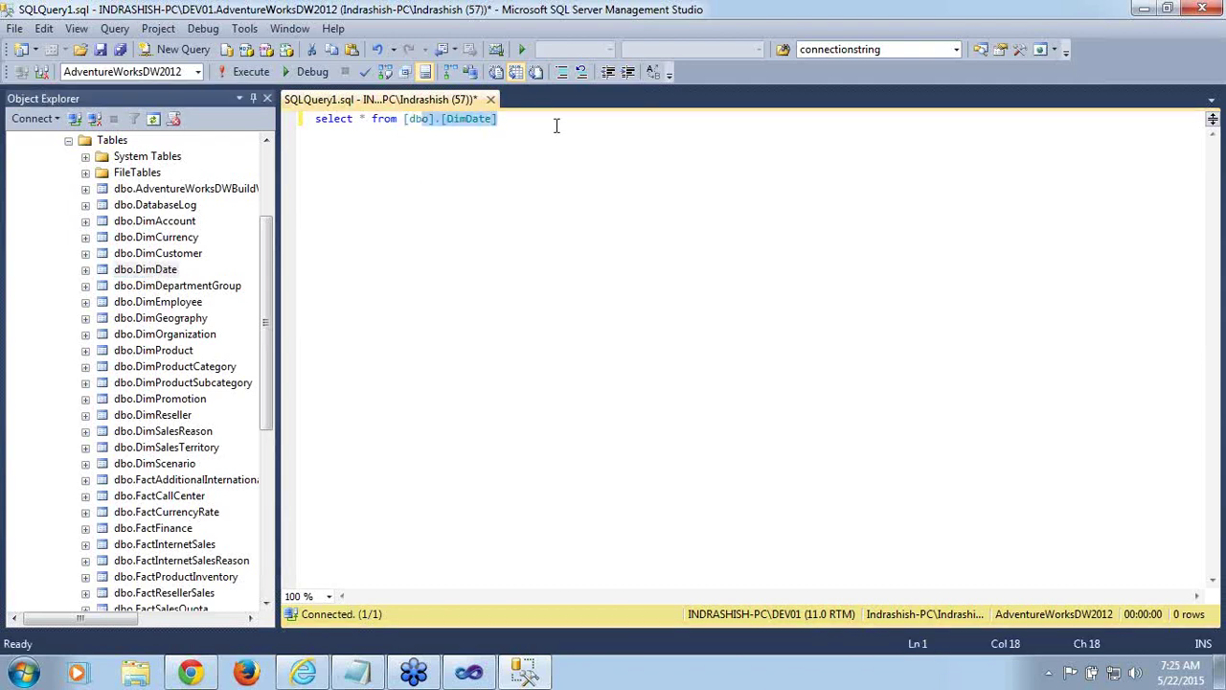
{"action": "left_click", "coordinate": [241, 77]}
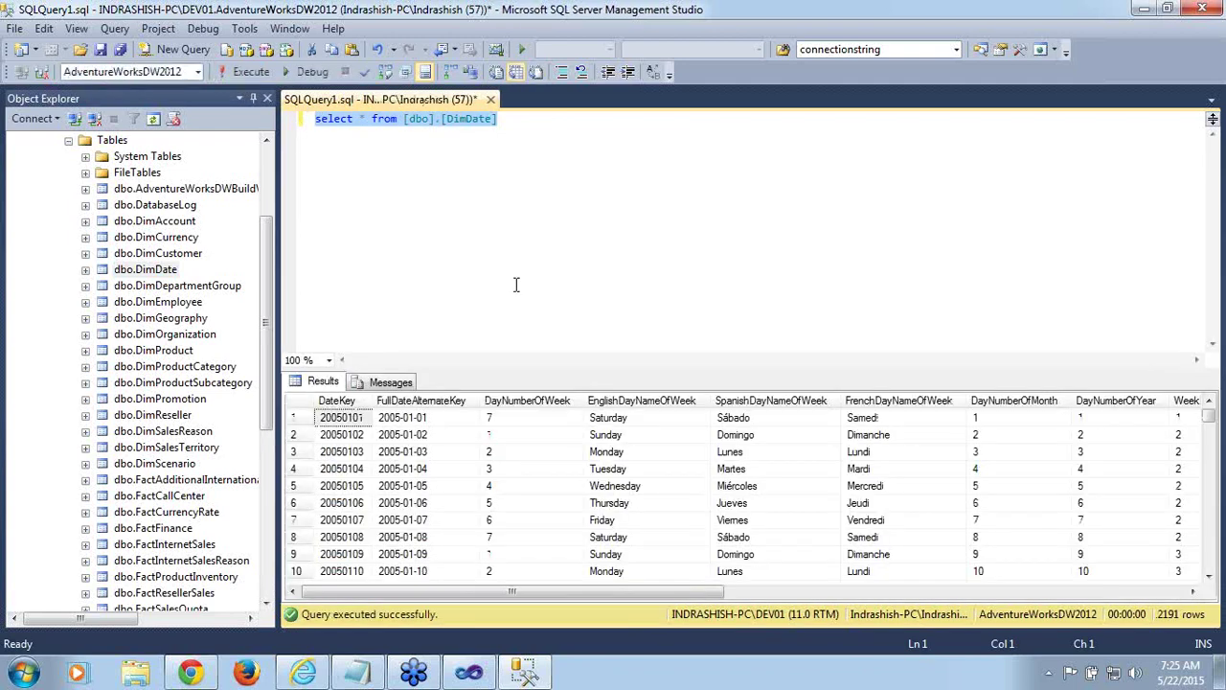
Inspect the DateKey and FullDateAlternateKey values, starting with 2005-01-01
{"action": "left_click", "coordinate": [444, 422]}
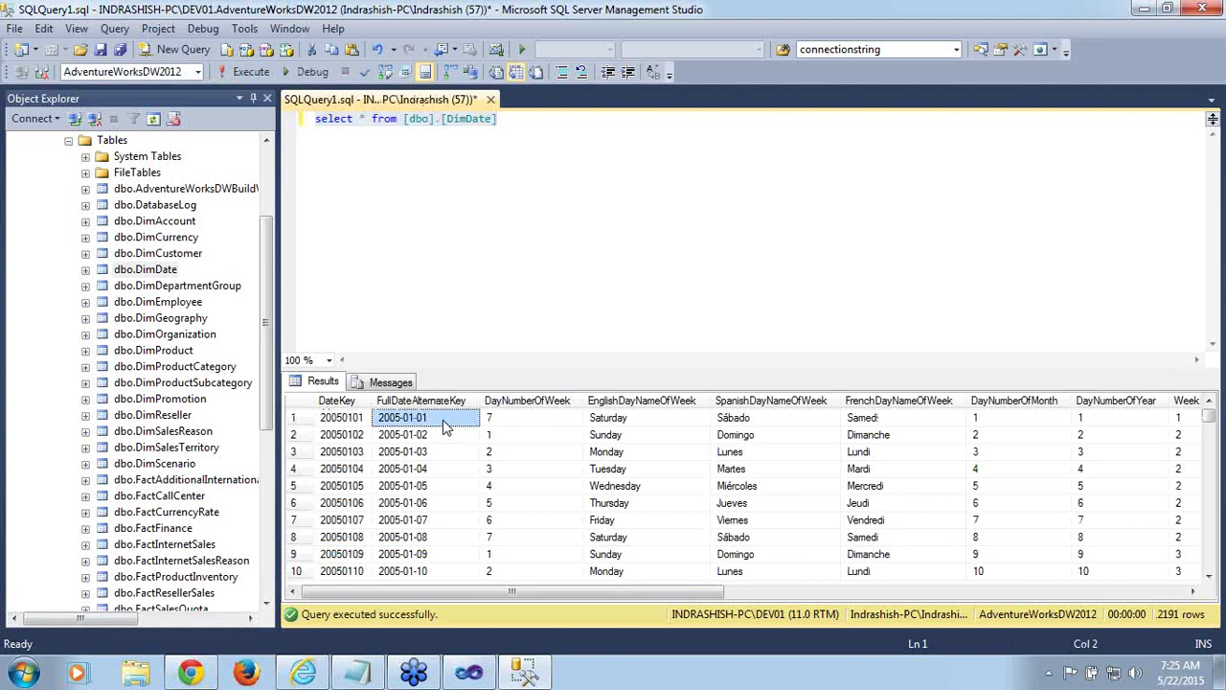
{"action": "left_click", "coordinate": [441, 470]}
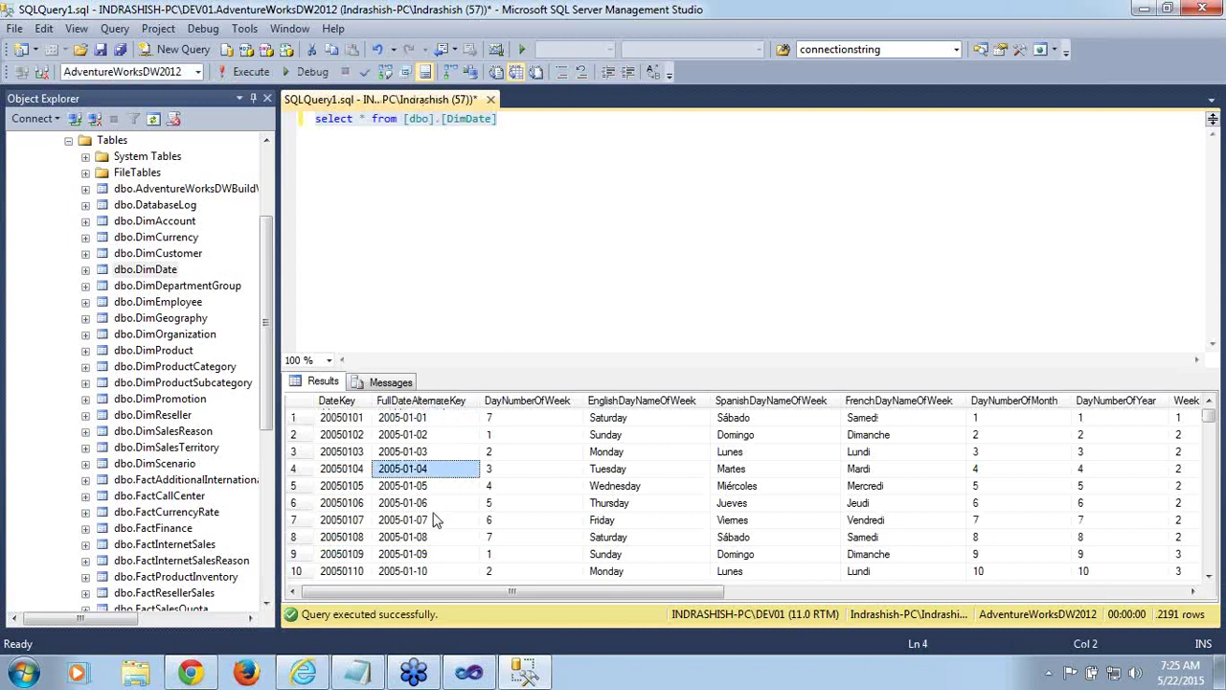
{"action": "left_click", "coordinate": [433, 518]}
{"action": "left_click", "coordinate": [432, 475]}
{"action": "left_click", "coordinate": [431, 489]}
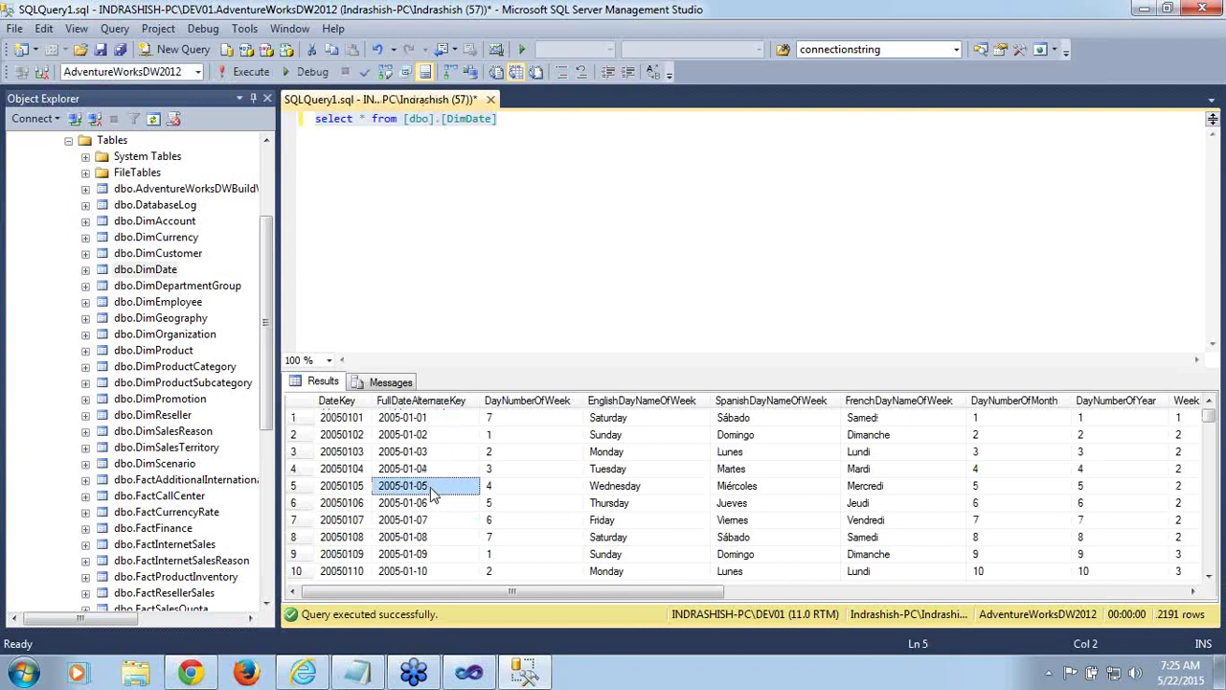
{"action": "left_click", "coordinate": [353, 422]}
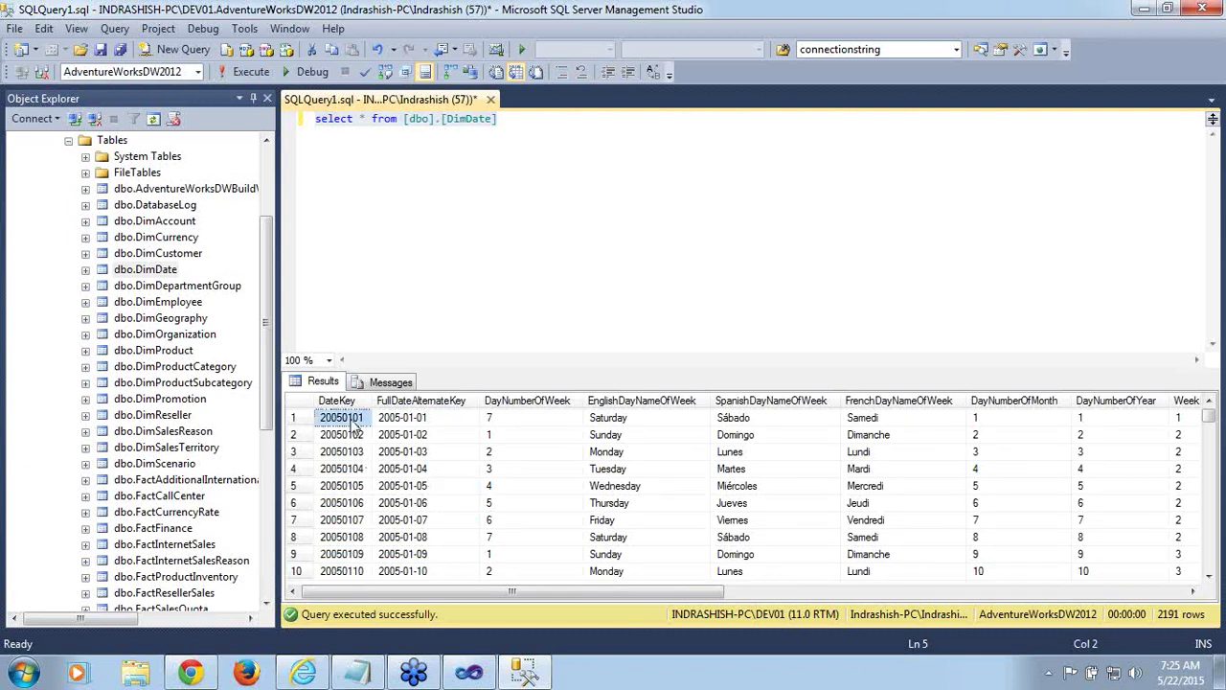
{"action": "left_click", "coordinate": [419, 421]}
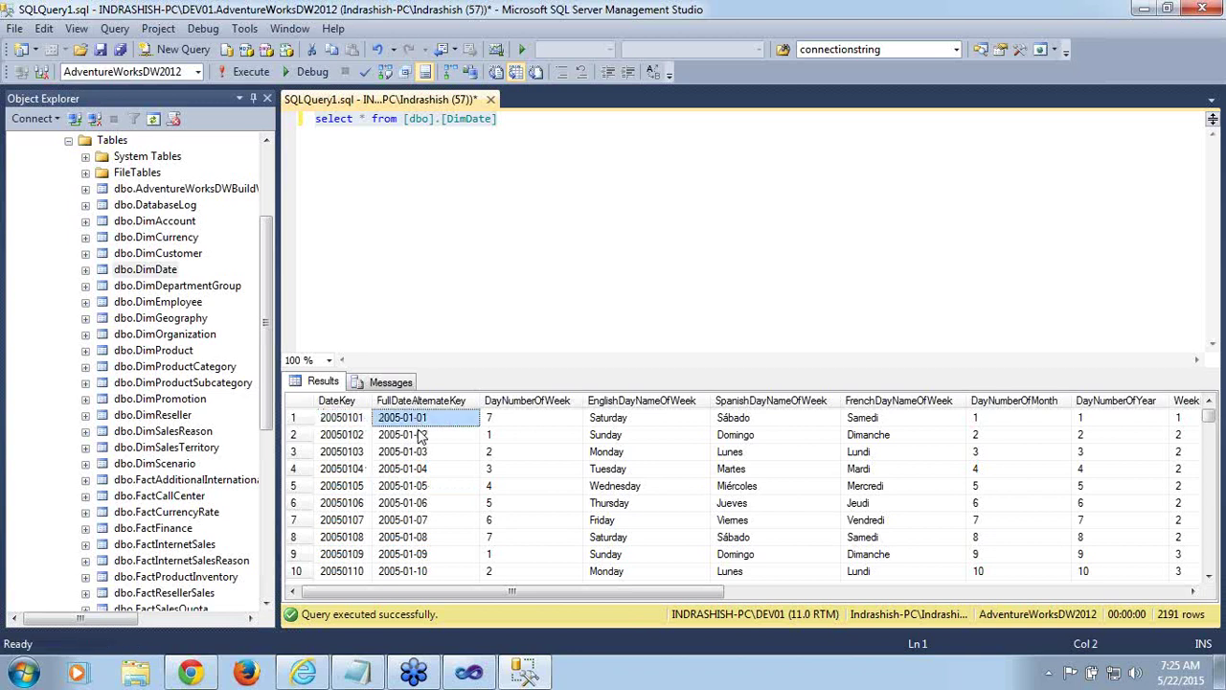
Back in SQL Server Data Tools, confirm FullDateAlternateKey as the Order Date table's date column
{"action": "left_click", "coordinate": [484, 680]}
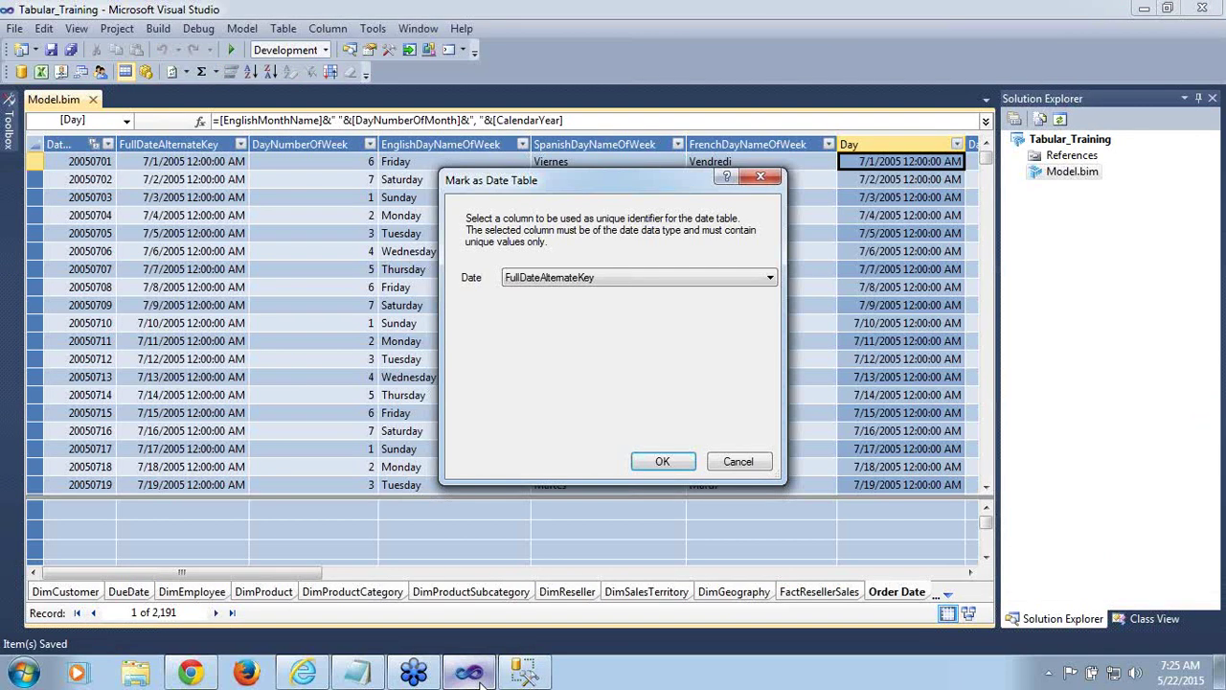
{"action": "left_click", "coordinate": [771, 280]}
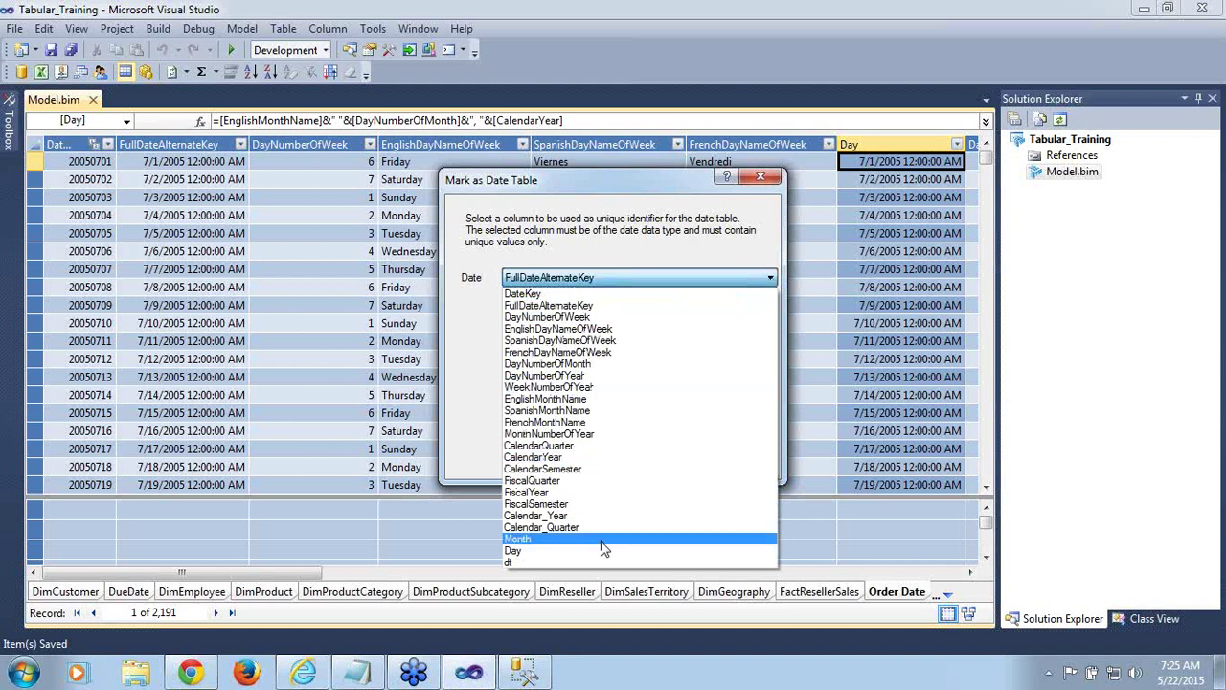
{"action": "left_click", "coordinate": [604, 307]}
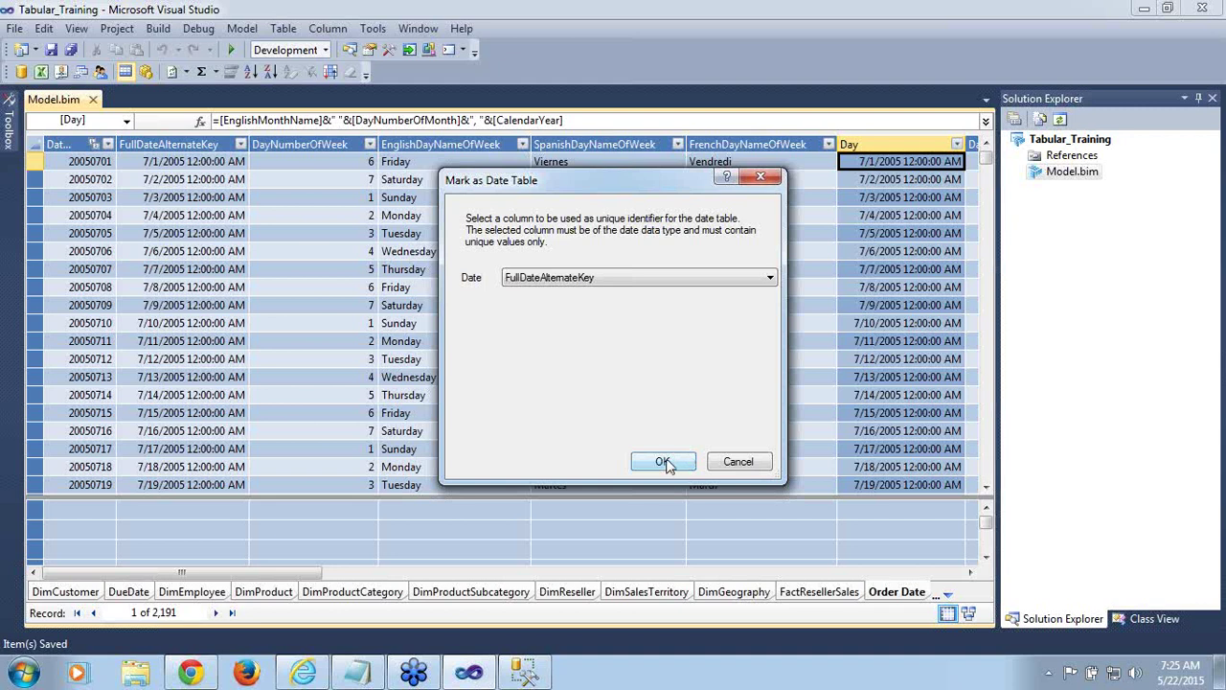
{"action": "left_click", "coordinate": [663, 461]}
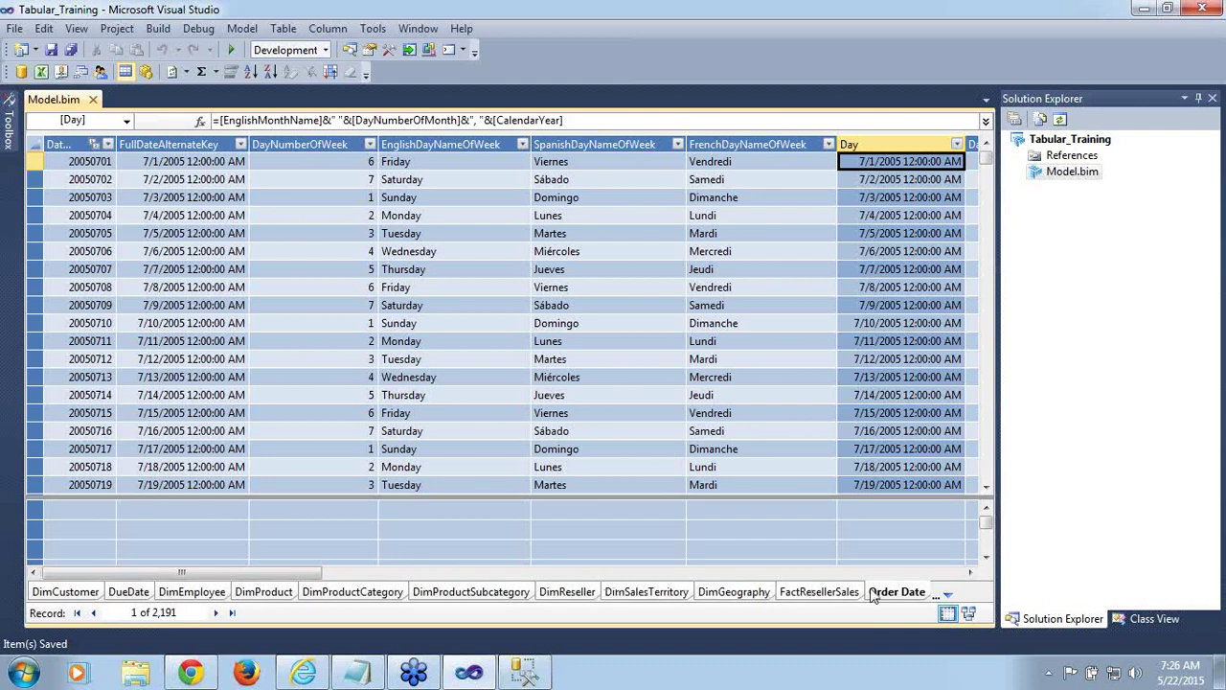
Select the empty measure cell below Internet Sales Amount on the FactInternetSales table
{"action": "left_click", "coordinate": [949, 594]}
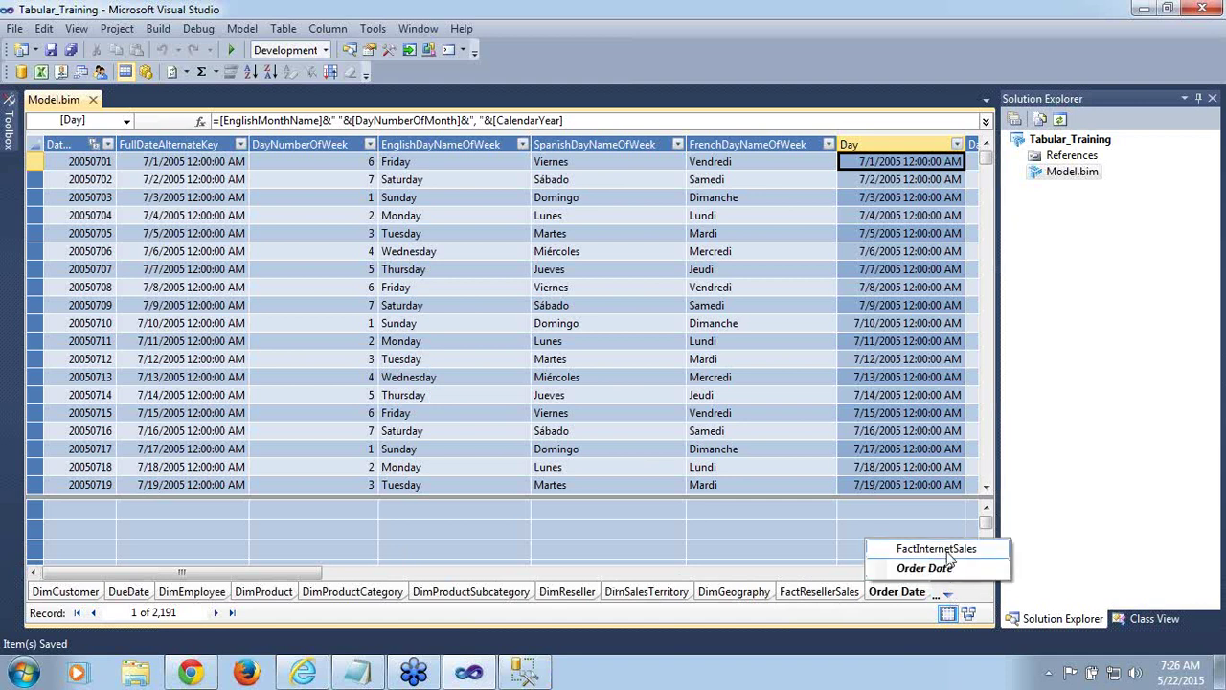
{"action": "left_click", "coordinate": [937, 550]}
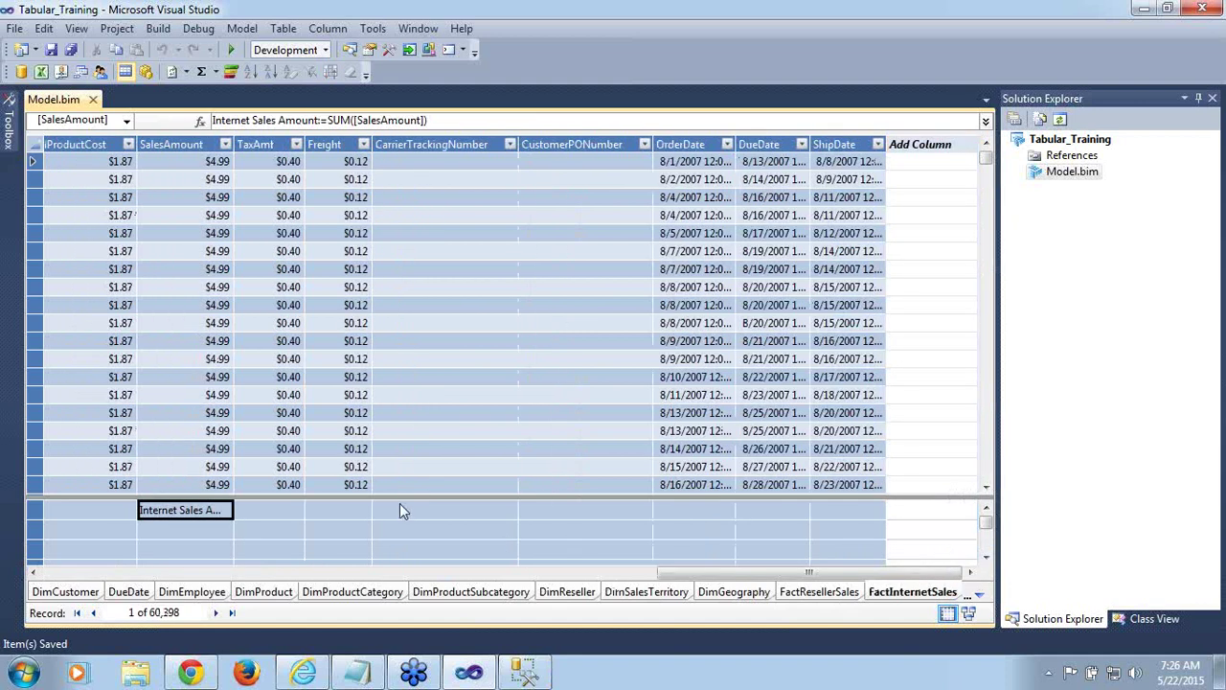
{"action": "left_click", "coordinate": [213, 523]}
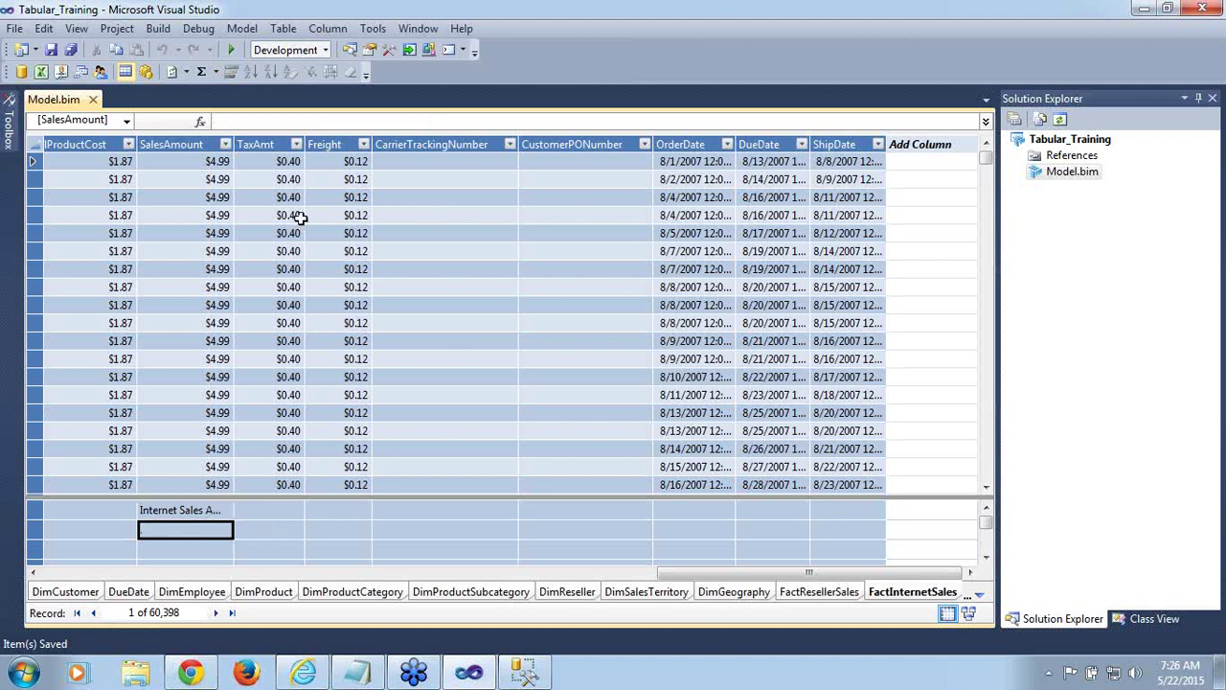
Start the measure formula 'Last Year Internet Sales Amount:=CALCULATE('
{"action": "left_click", "coordinate": [306, 117]}
{"action": "type", "text": "L"}
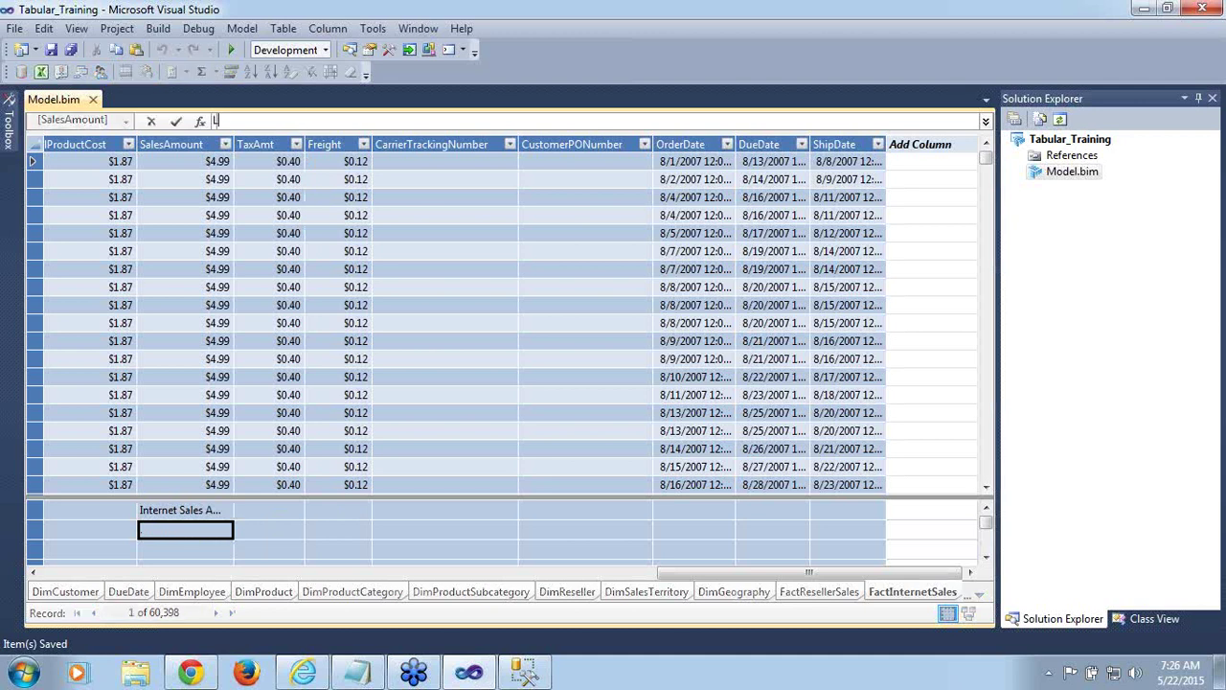
{"action": "type", "text": "ast Year"}
{"action": "key", "text": "BackSpace"}
{"action": "type", "text": "t Year Internet Sal"}
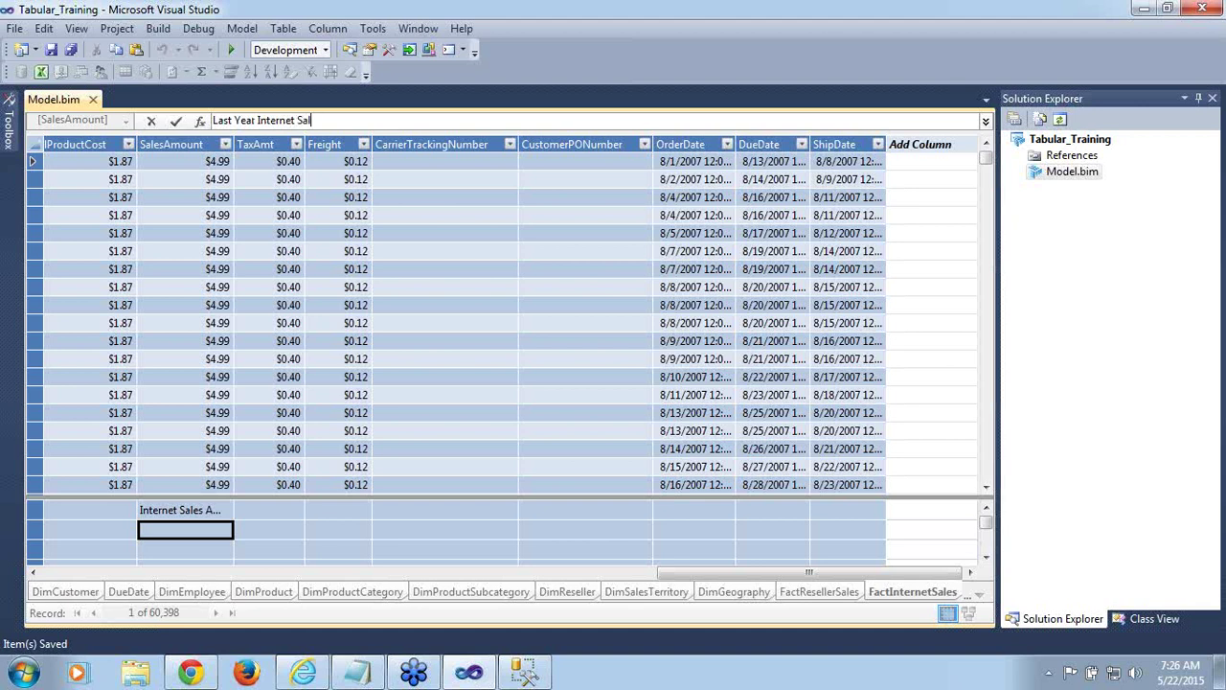
{"action": "type", "text": "es Amount:="}
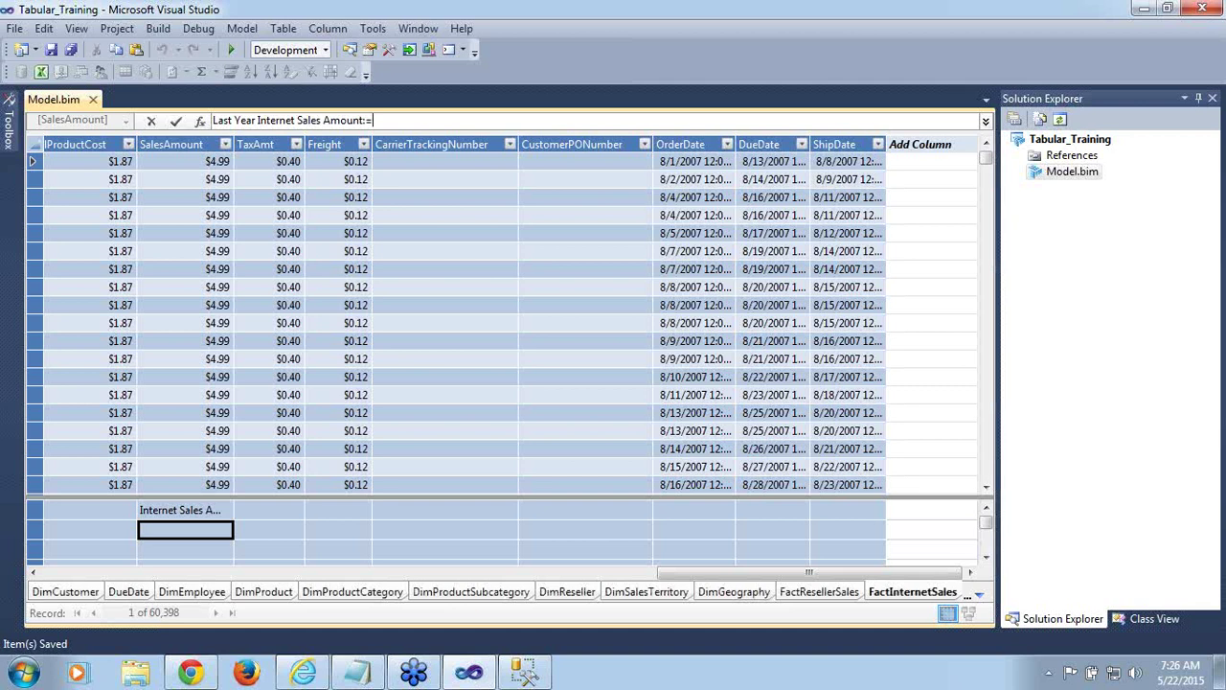
{"action": "key", "text": "BackSpace"}
{"action": "key", "text": "BackSpace"}
{"action": "key", "text": "BackSpace"}
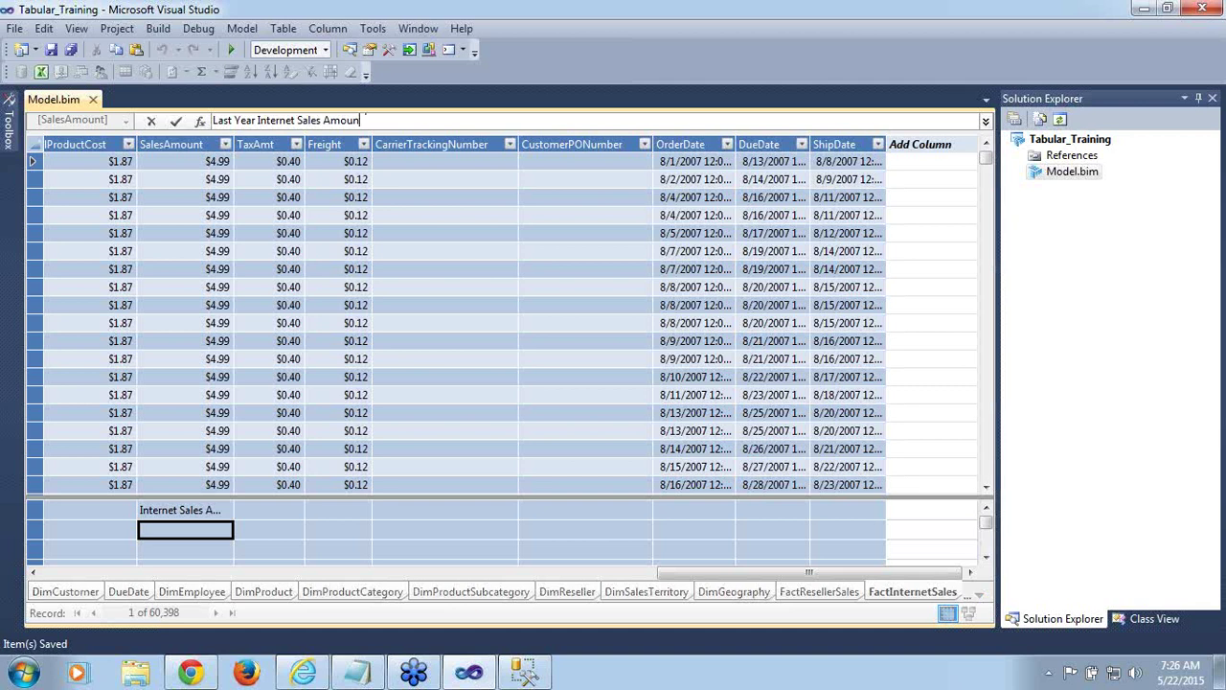
{"action": "type", "text": "t:="}
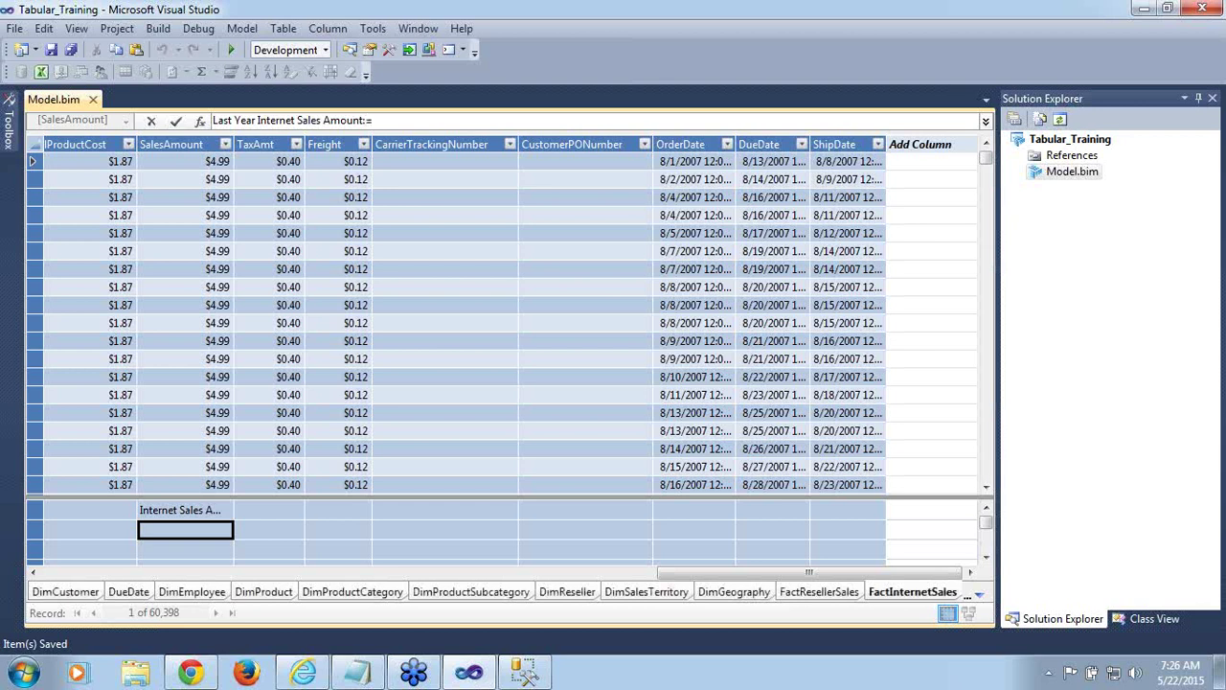
{"action": "type", "text": "ca"}
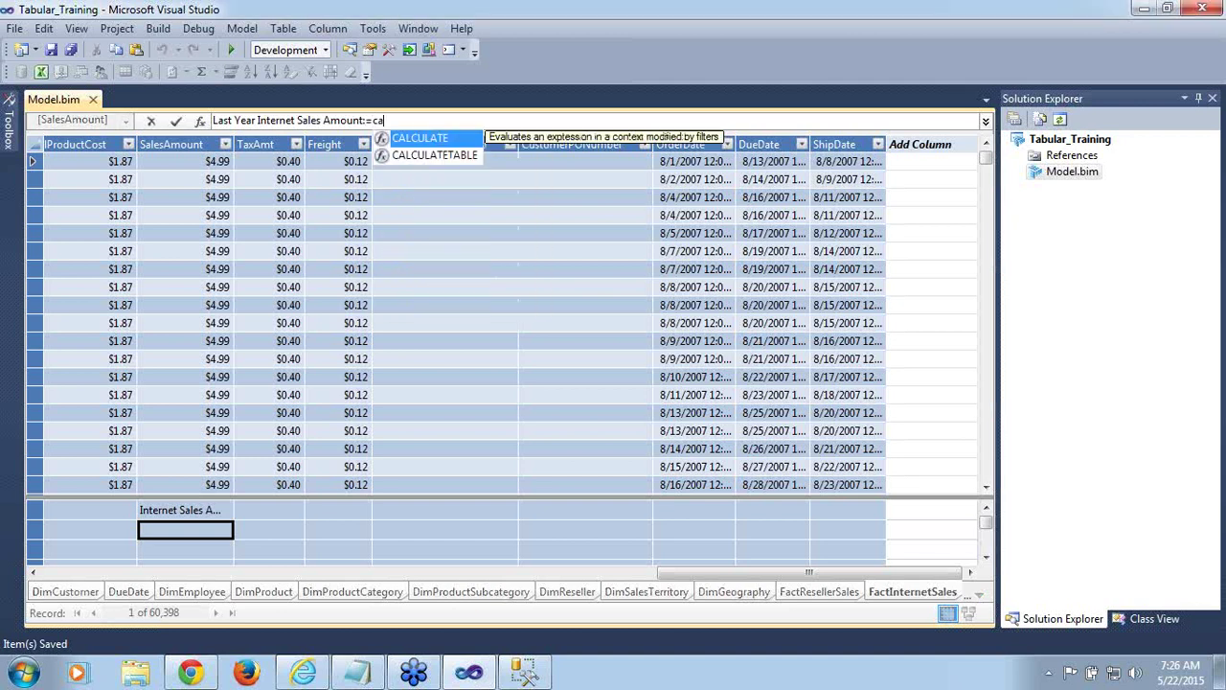
{"action": "double_click", "coordinate": [416, 142]}
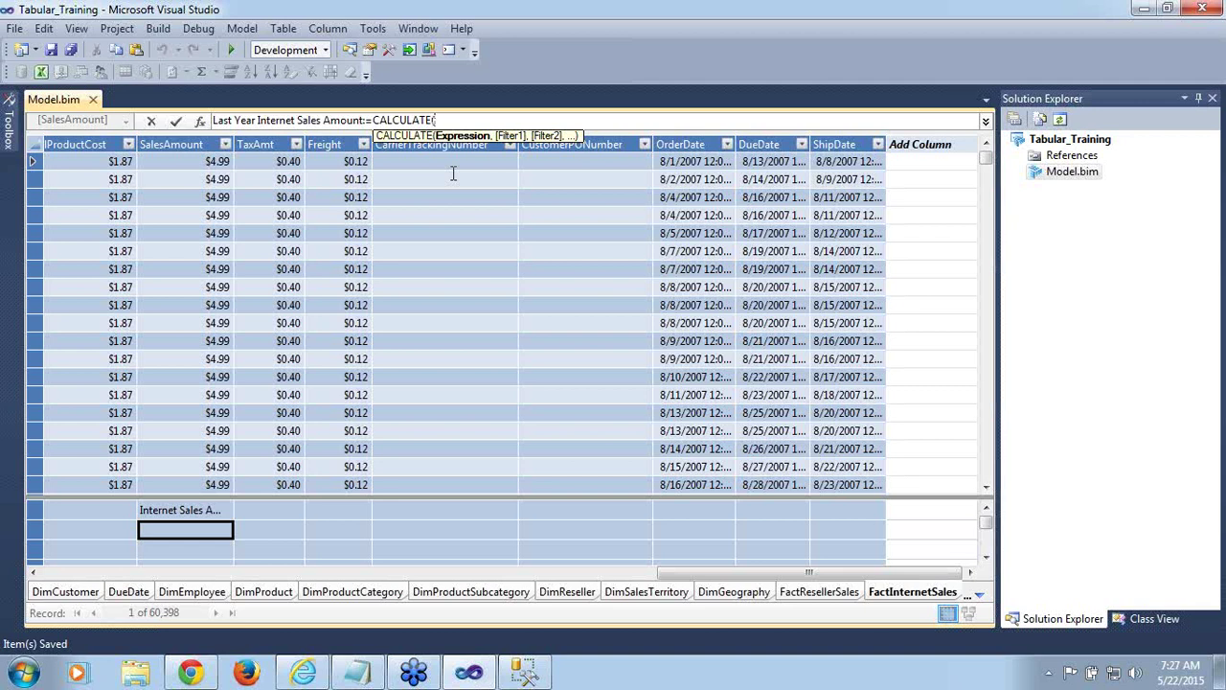
Enter SUM([SalesAmount]) as the CALCULATE expression, followed by a comma
{"action": "type", "text": "sum"}
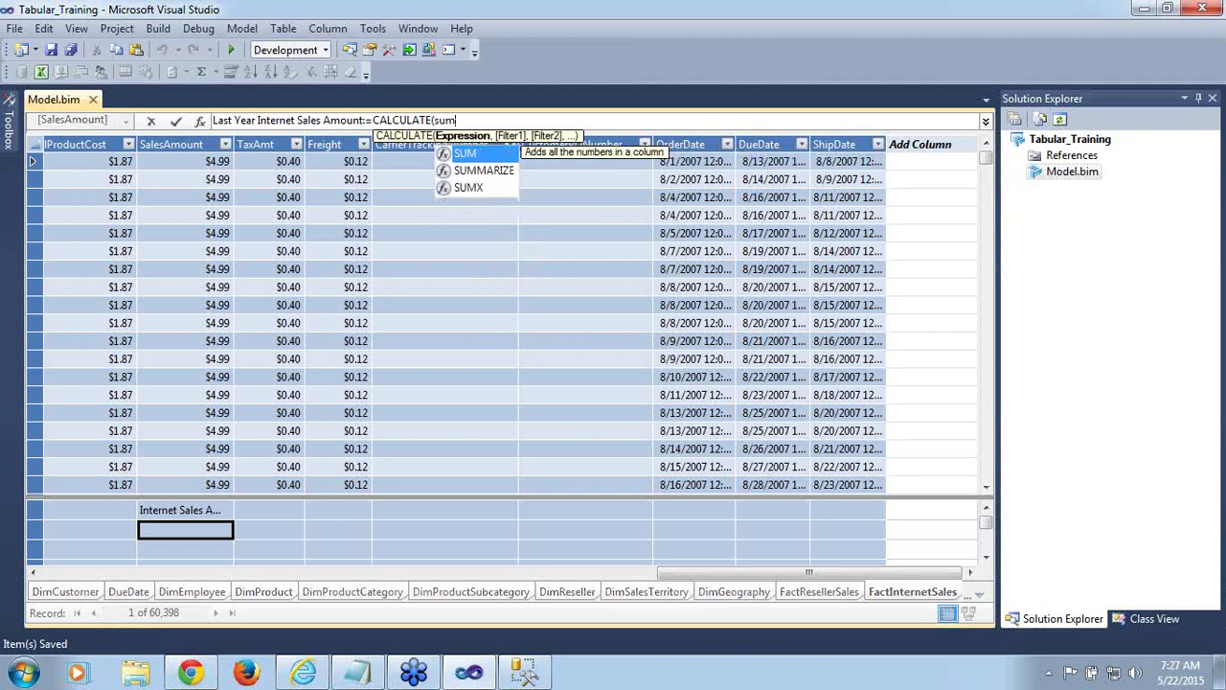
{"action": "type", "text": "("}
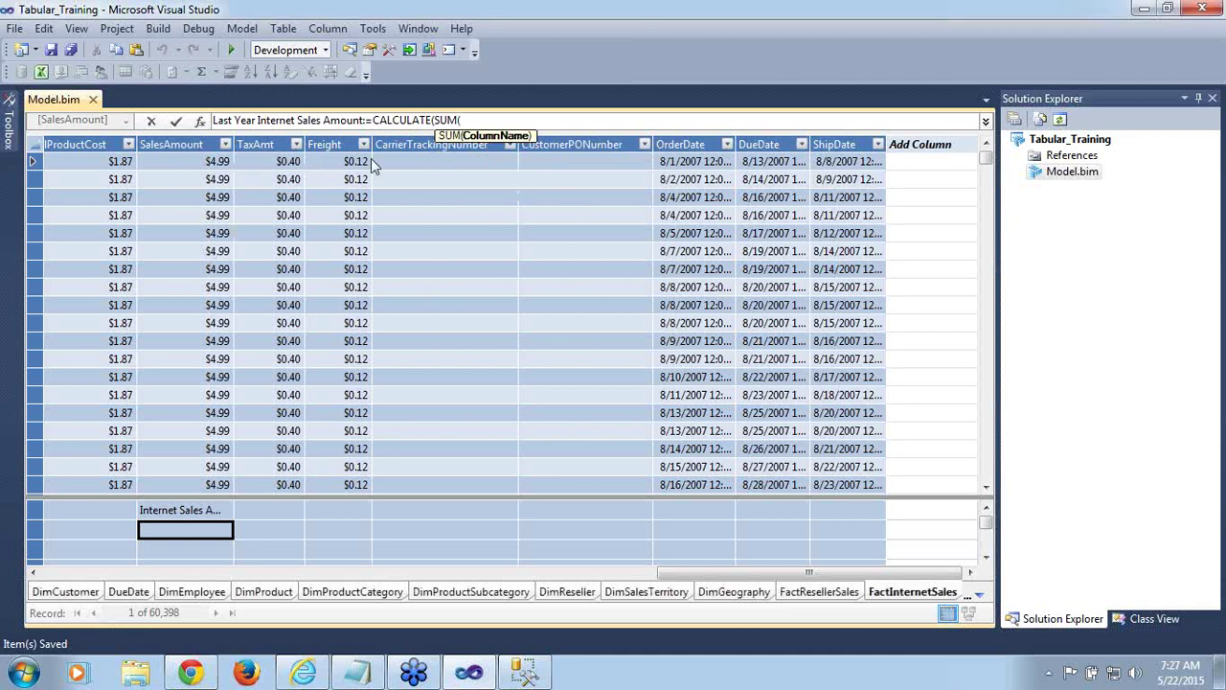
{"action": "type", "text": "["}
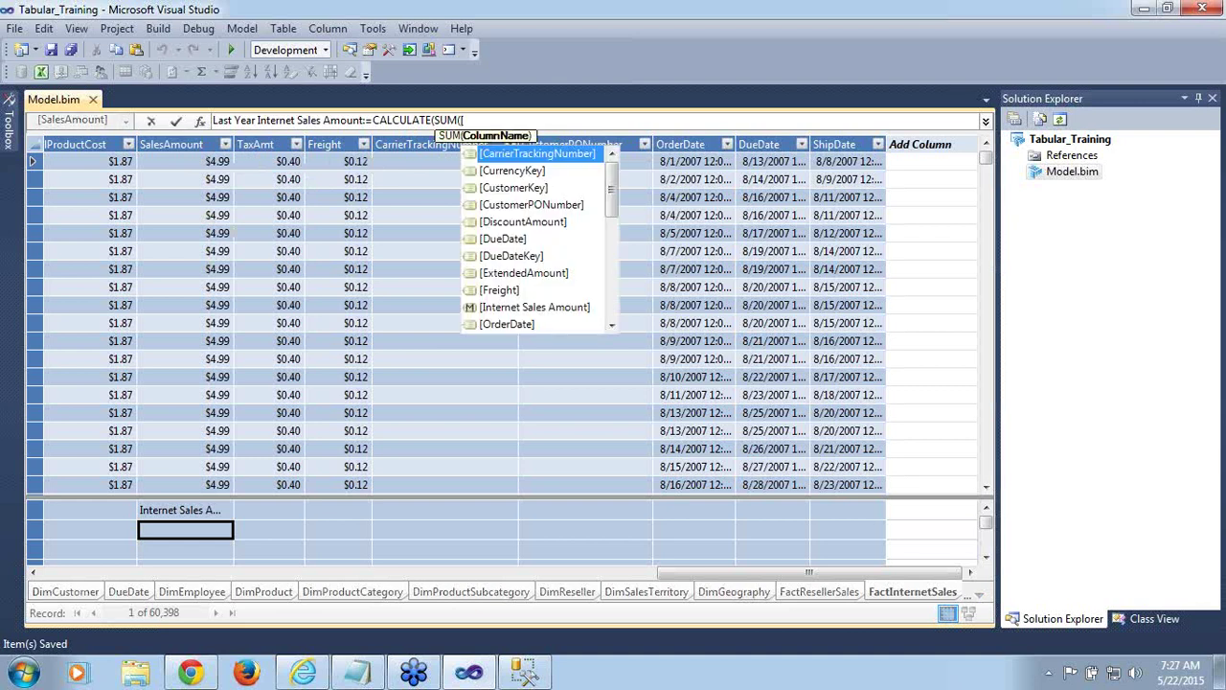
{"action": "type", "text": "sales"}
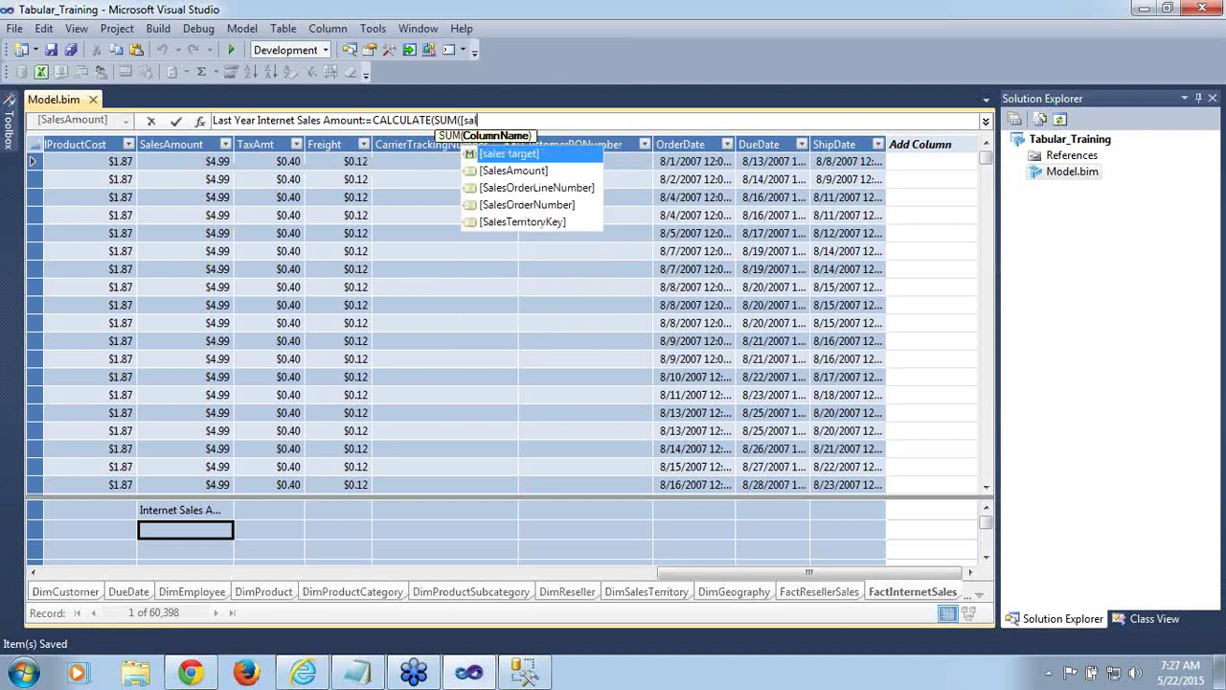
{"action": "double_click", "coordinate": [518, 171]}
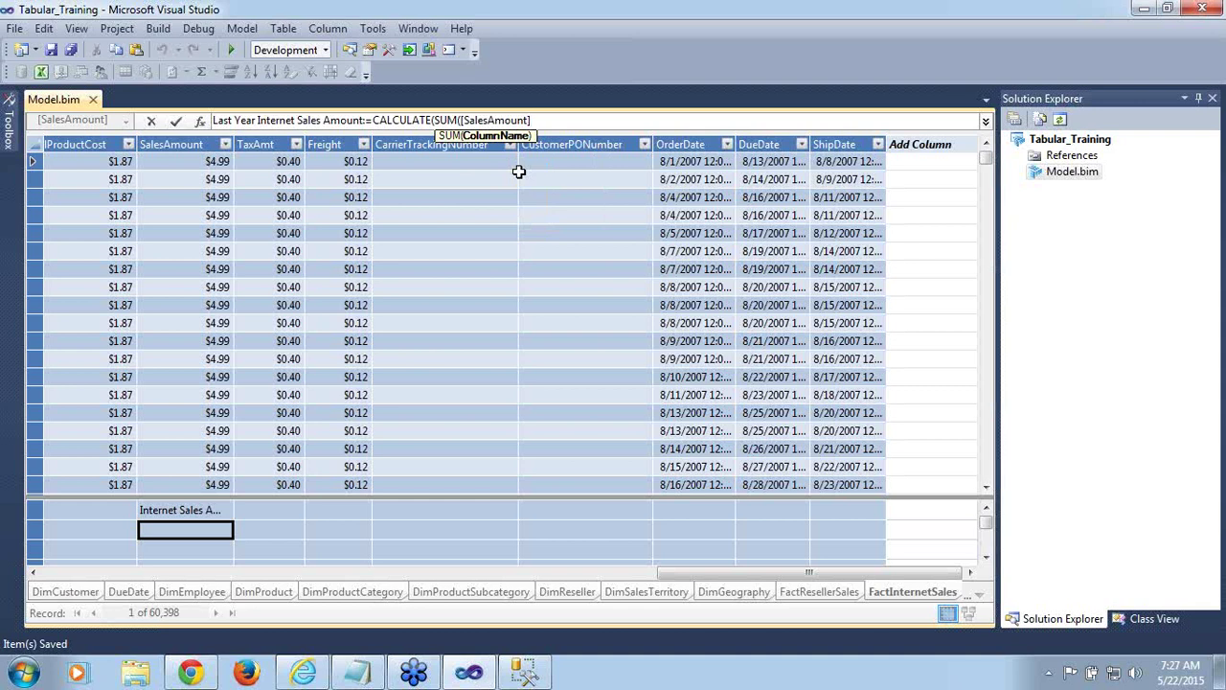
{"action": "type", "text": ","}
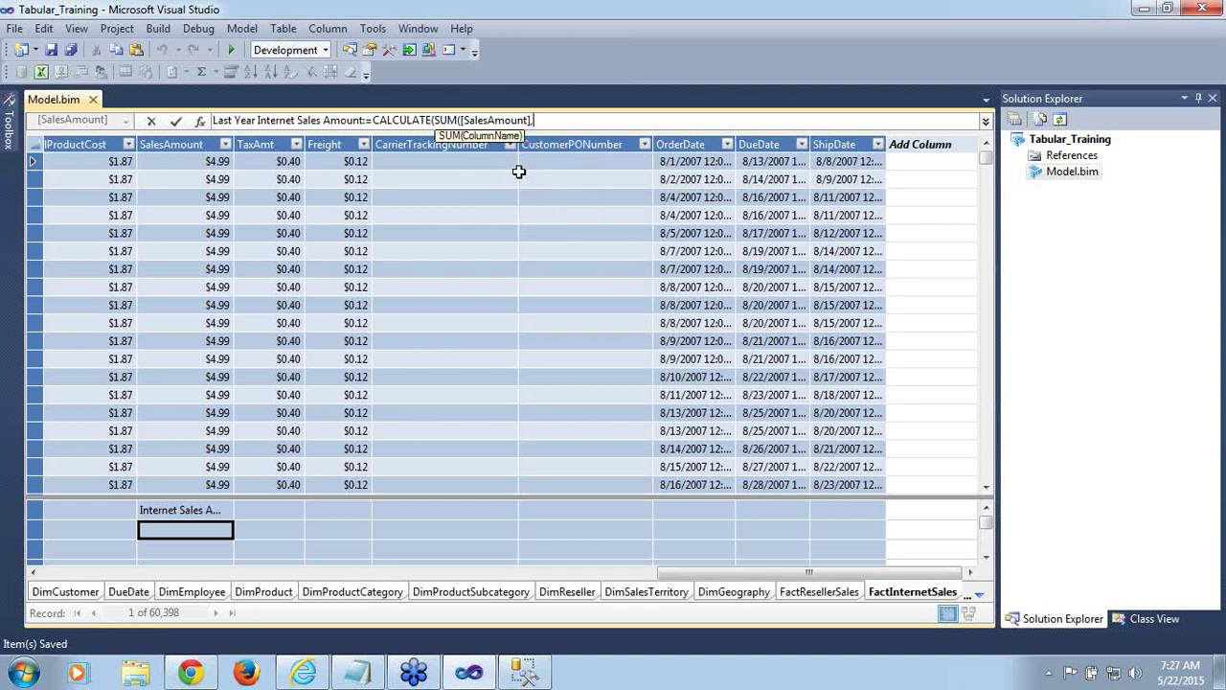
{"action": "key", "text": "BackSpace"}
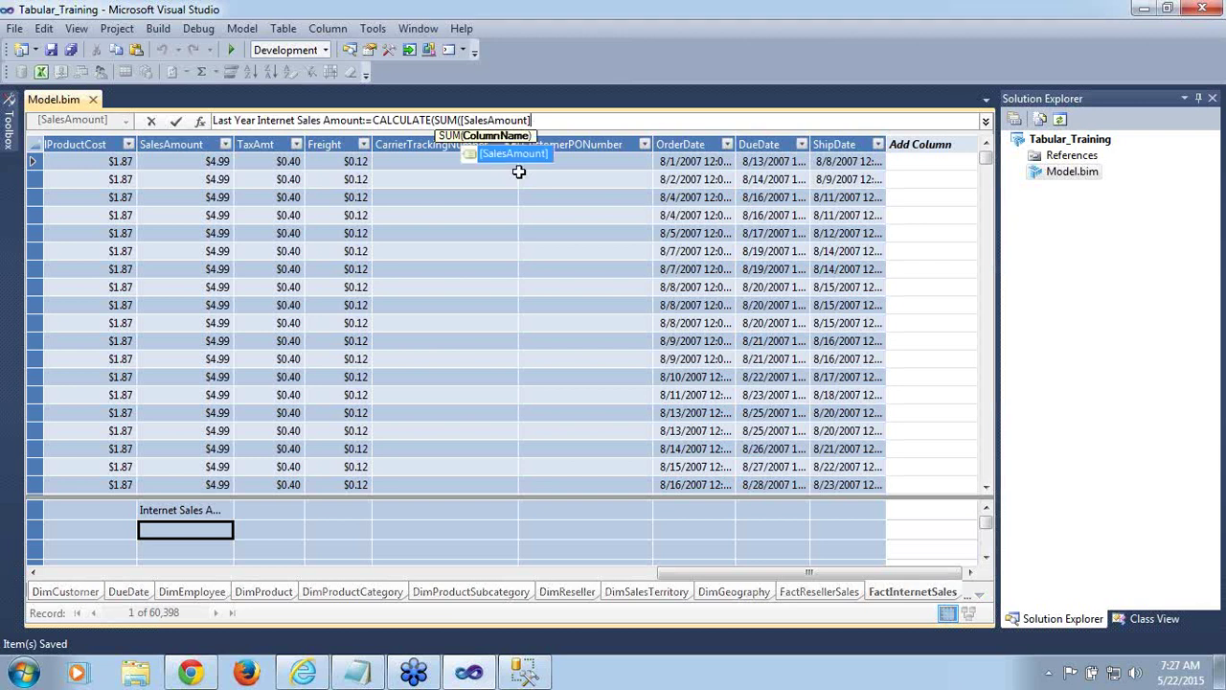
{"action": "type", "text": ")"}
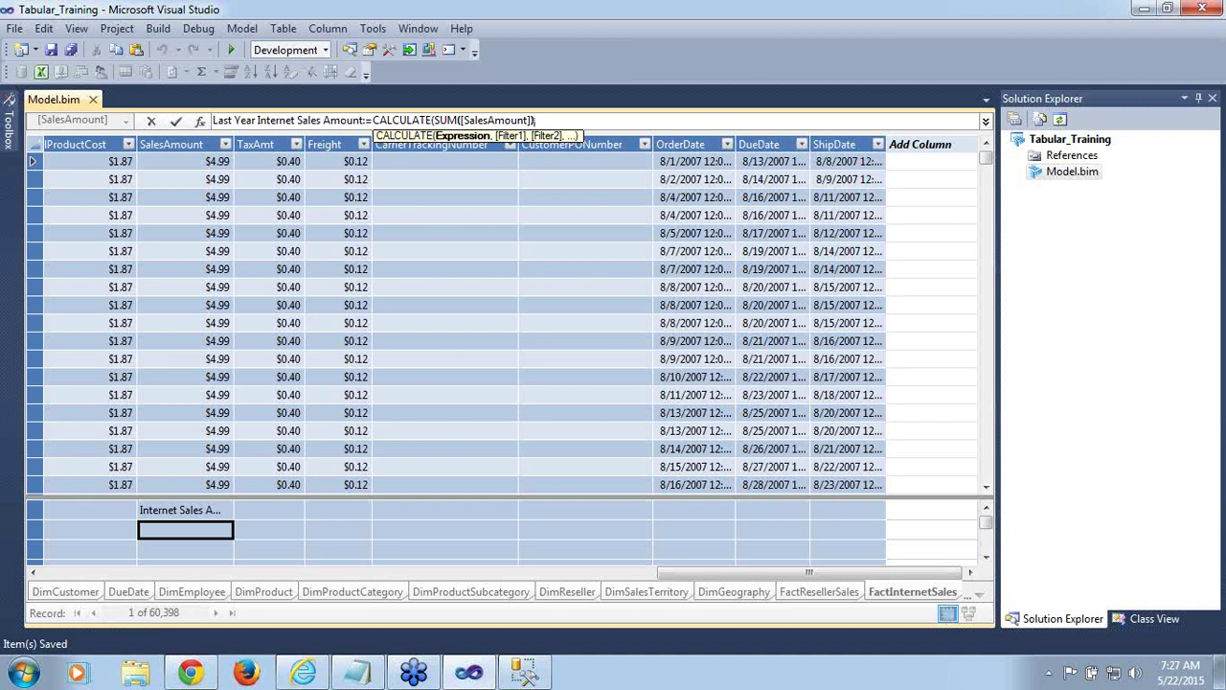
{"action": "type", "text": ","}
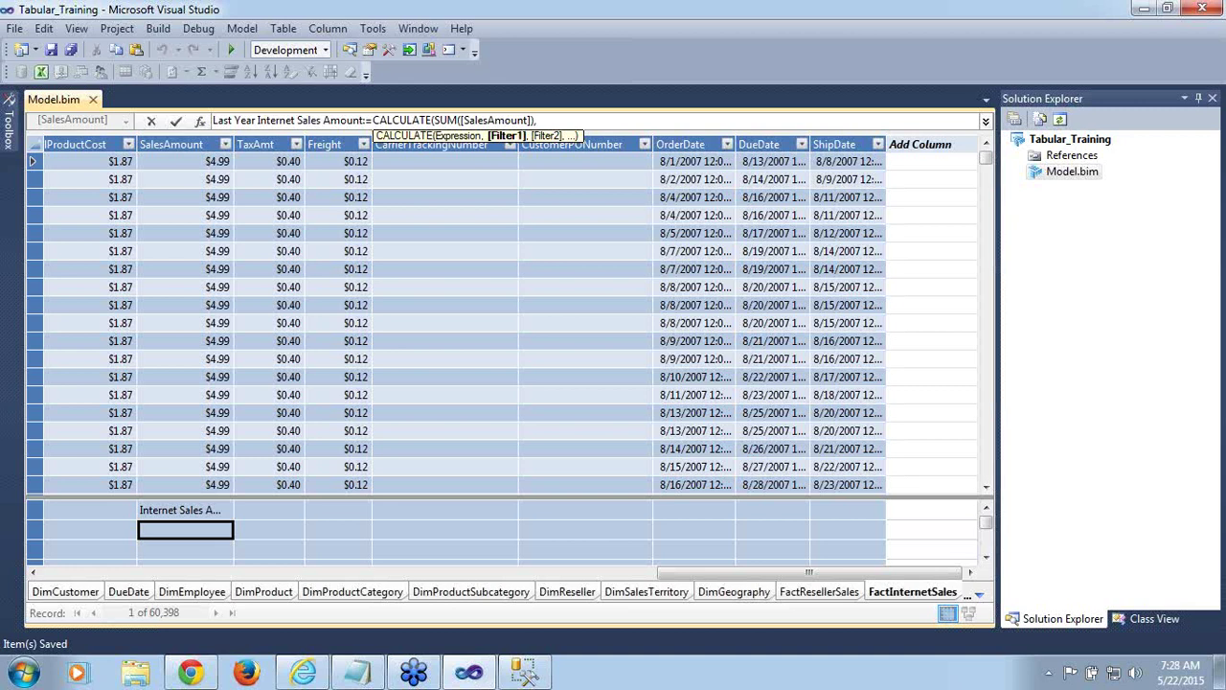
Add DATEADD('Order Date'[FullDateAlternateKey],-1, as the measure's filter argument
{"action": "type", "text": "da"}
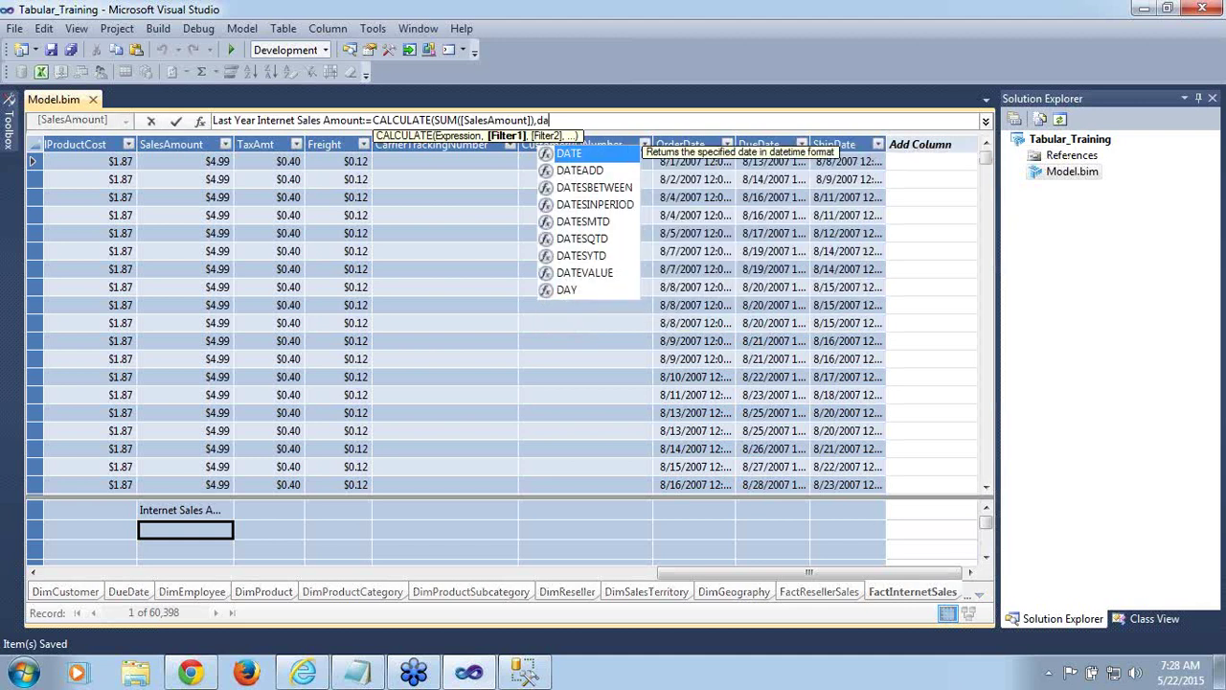
{"action": "type", "text": "tea"}
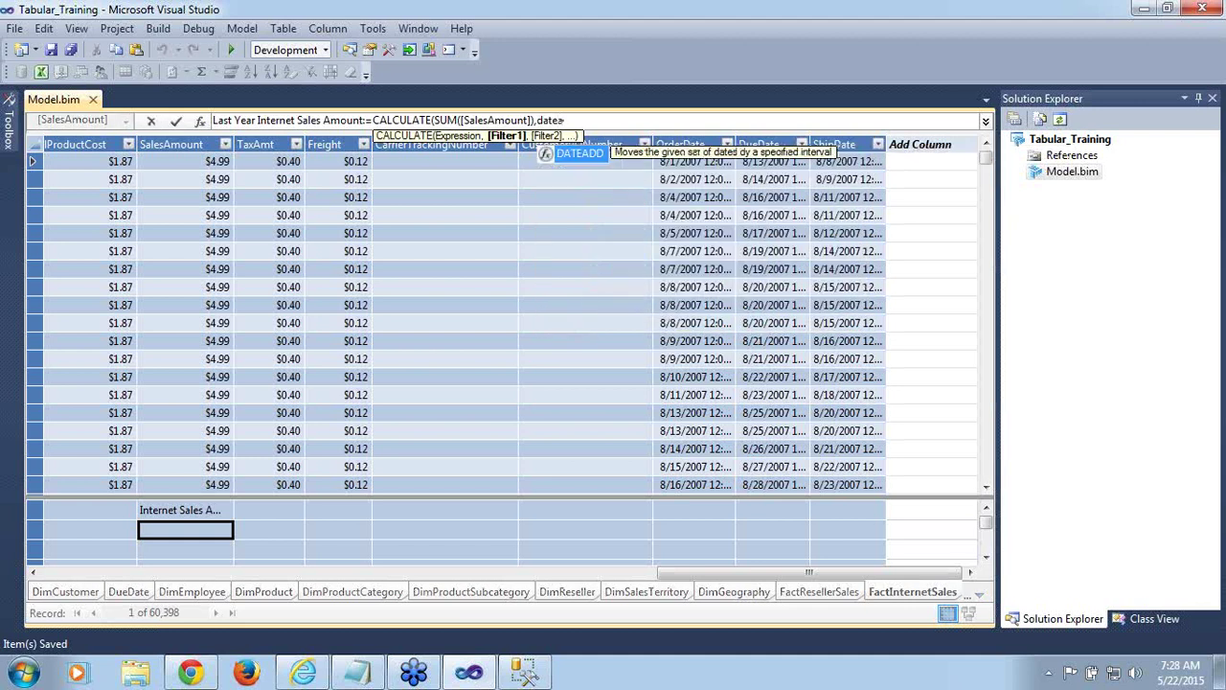
{"action": "double_click", "coordinate": [579, 155]}
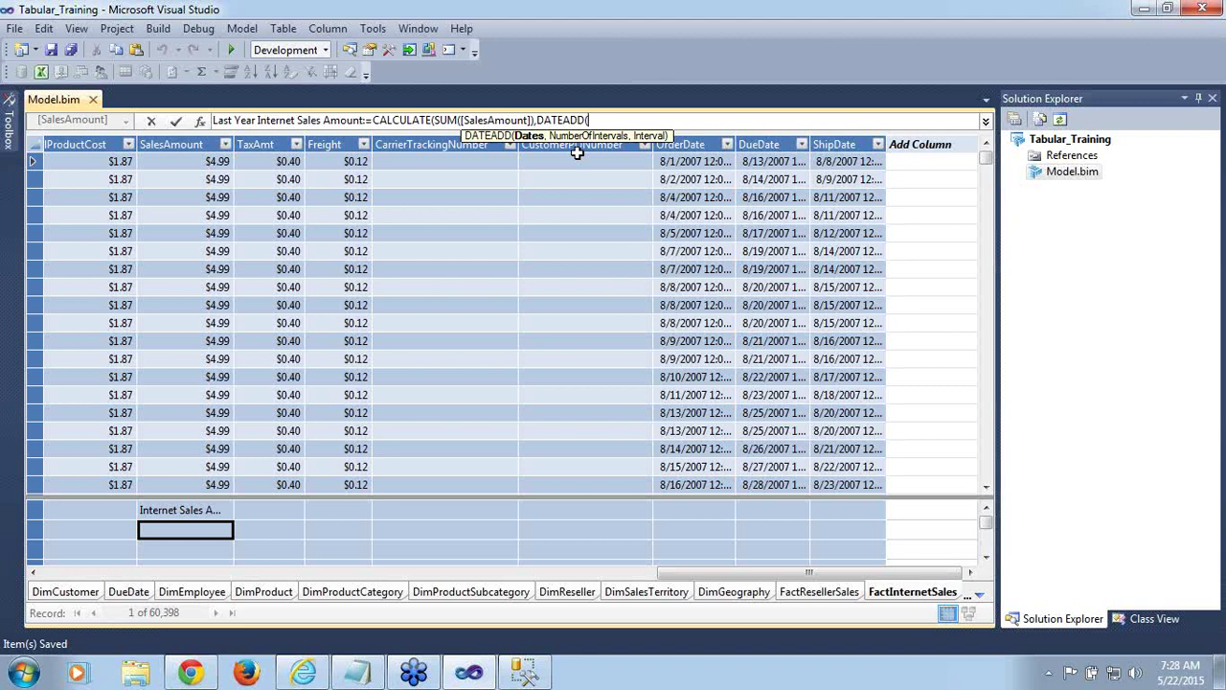
{"action": "type", "text": "ord"}
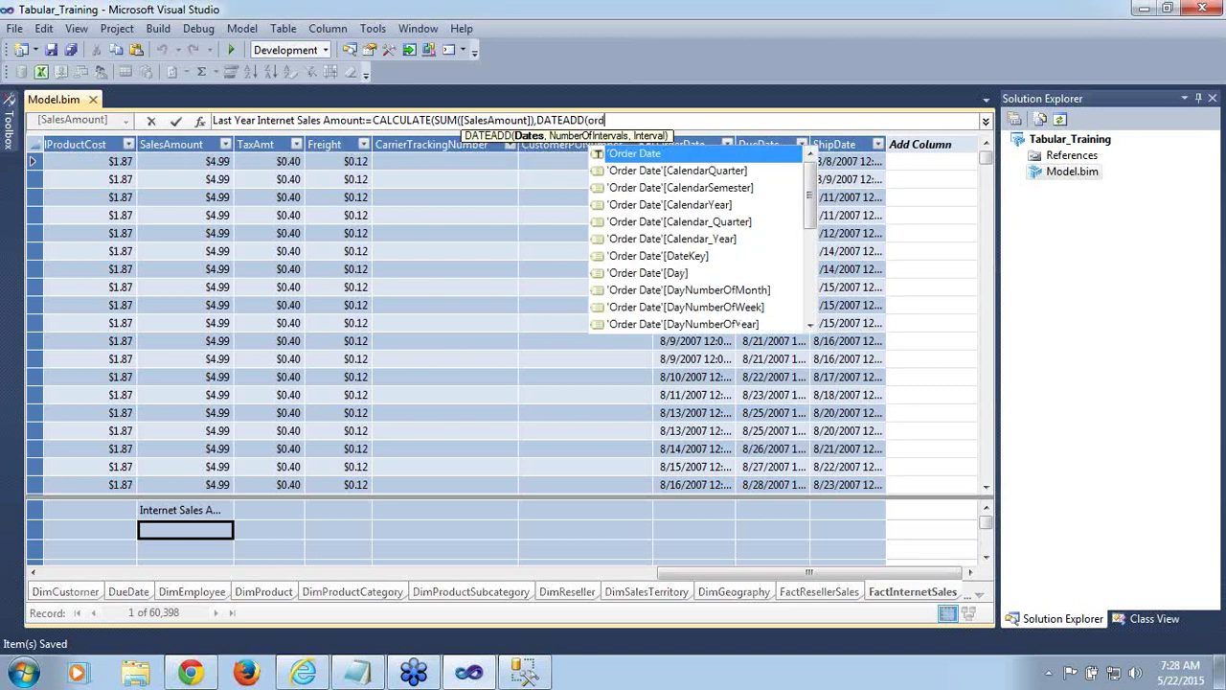
{"action": "type", "text": "er"}
{"action": "scroll", "coordinate": [811, 221], "scroll_direction": "down", "scroll_amount": 5}
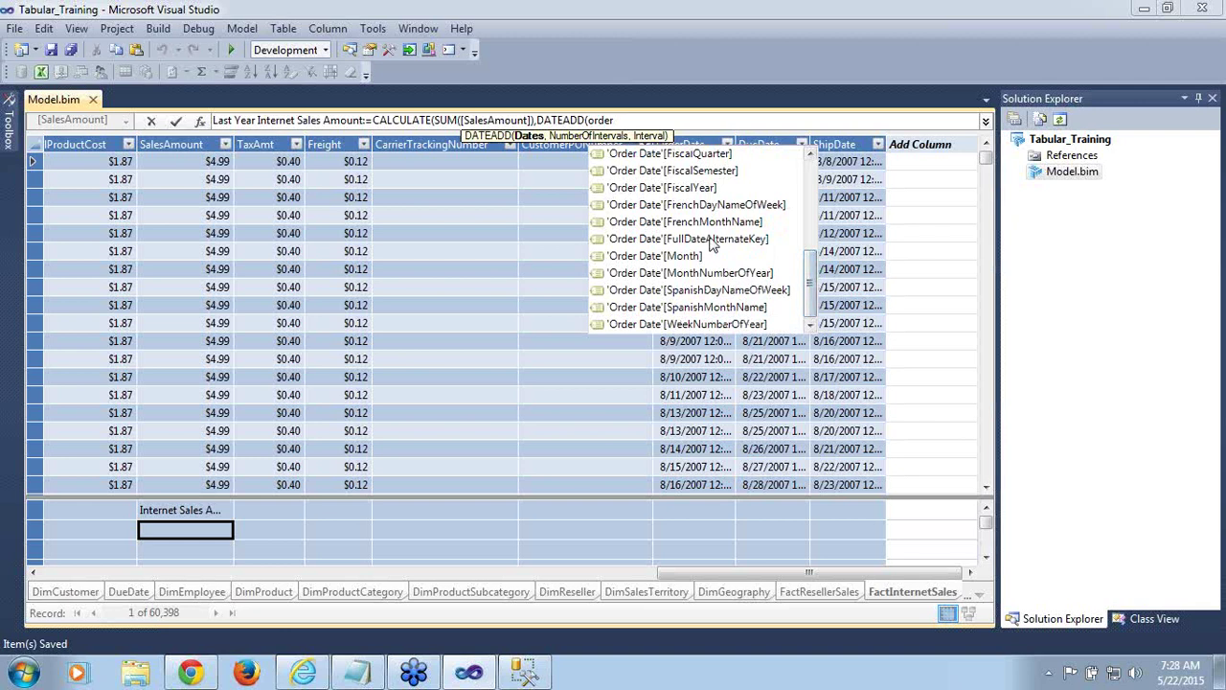
{"action": "double_click", "coordinate": [712, 240]}
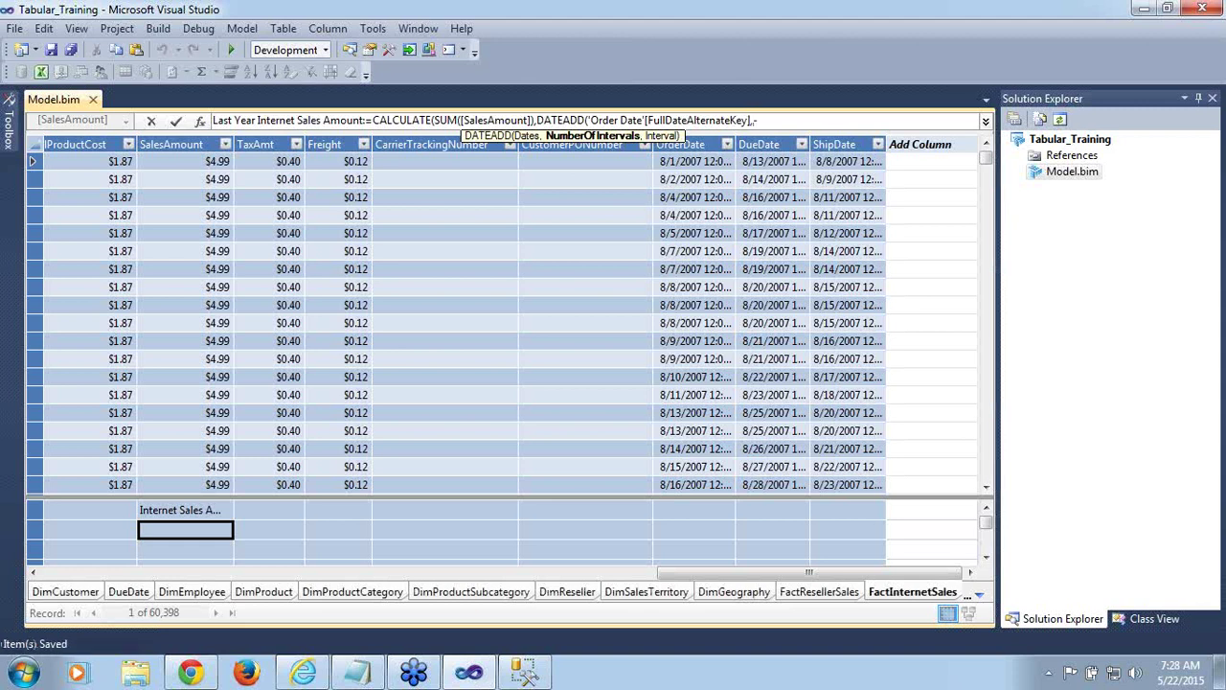
{"action": "type", "text": "1"}
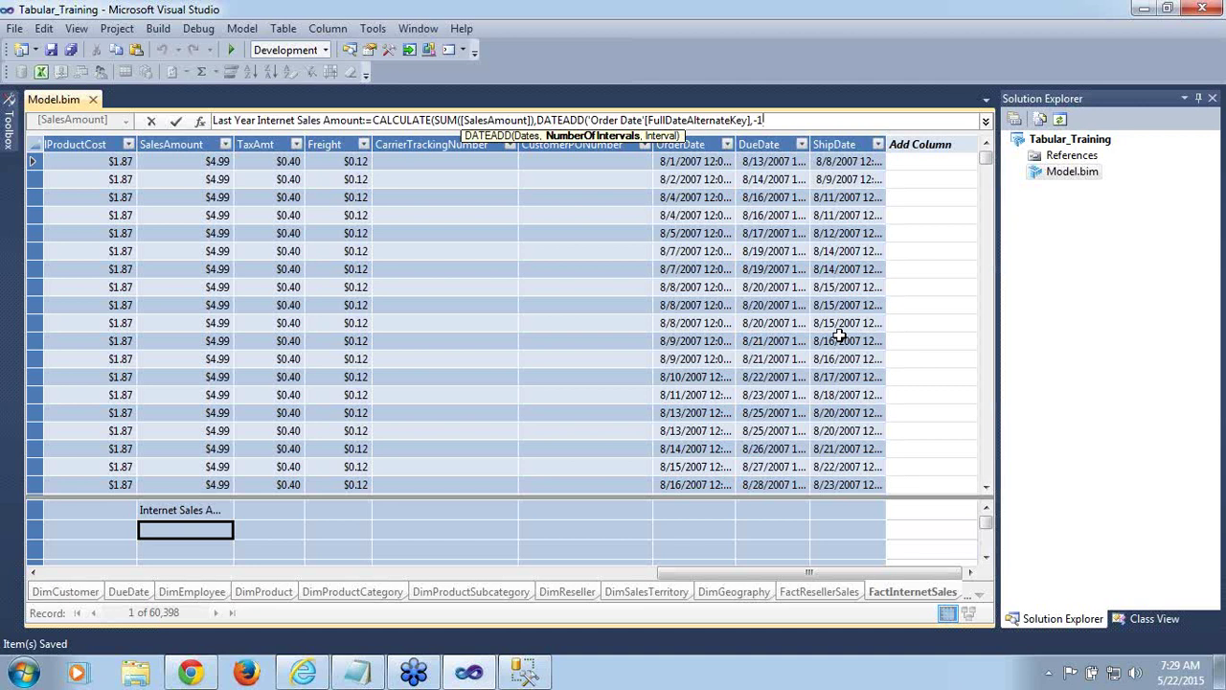
{"action": "type", "text": ",Year"}
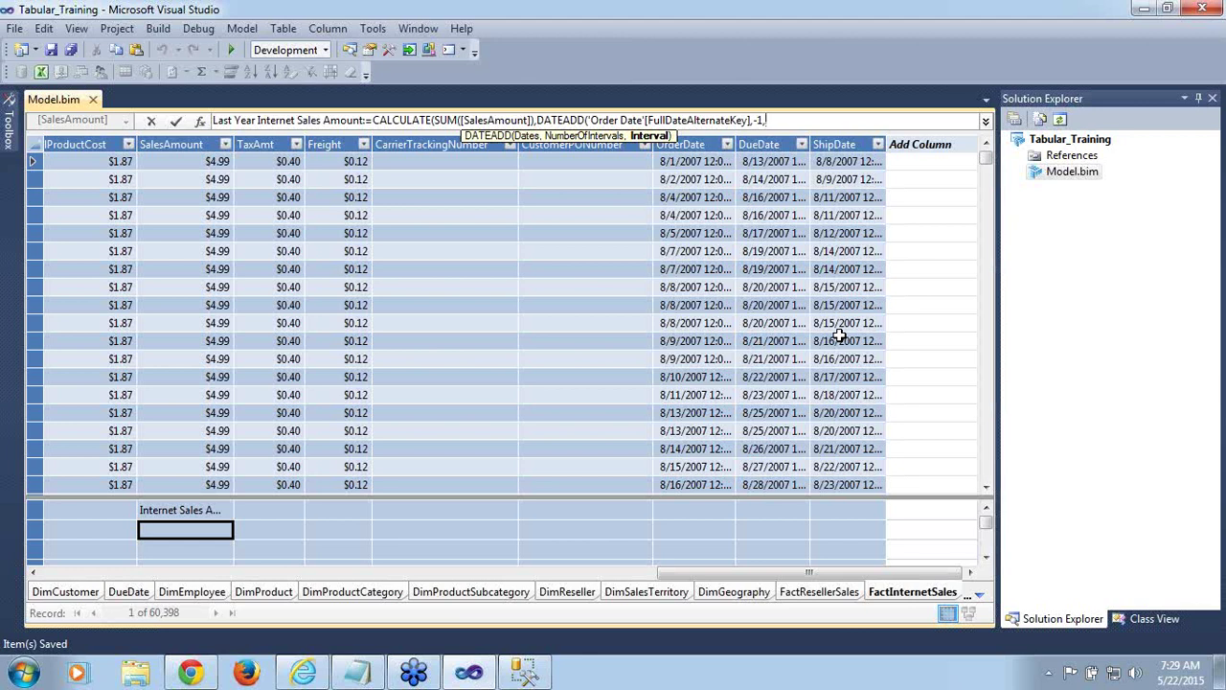
Complete the DATEADD interval as Year)) and commit the Last Year Internet Sales Amount formula
{"action": "type", "text": "Yea"}
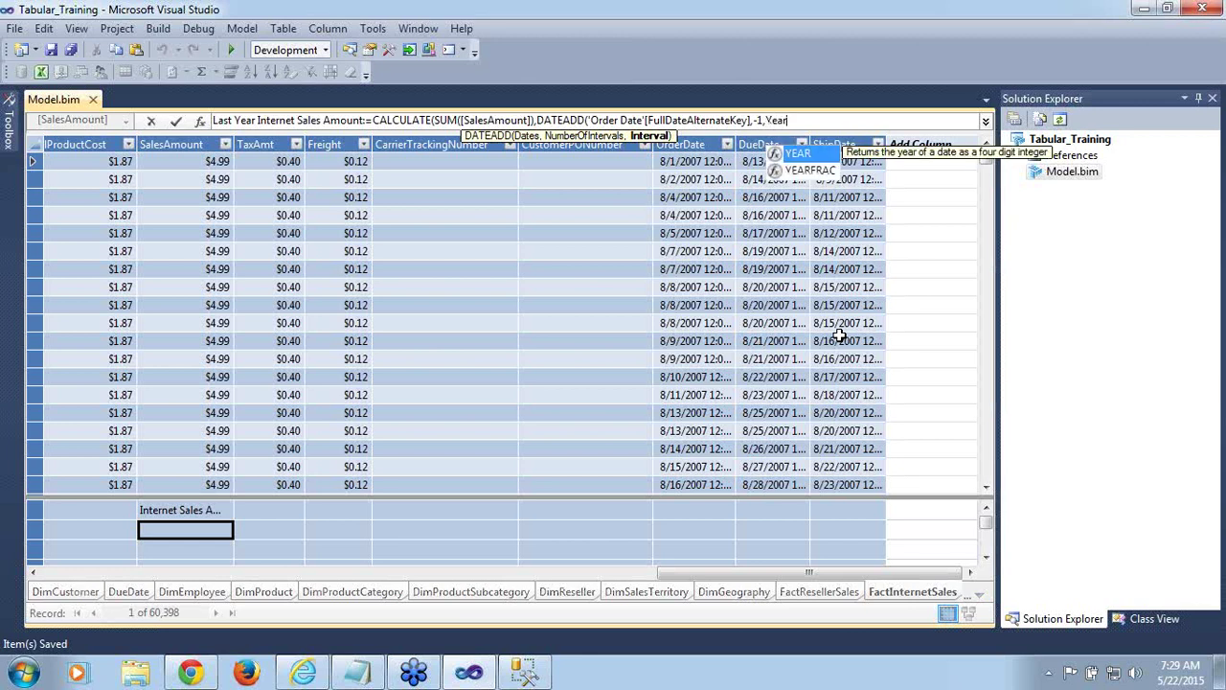
{"action": "type", "text": "r)"}
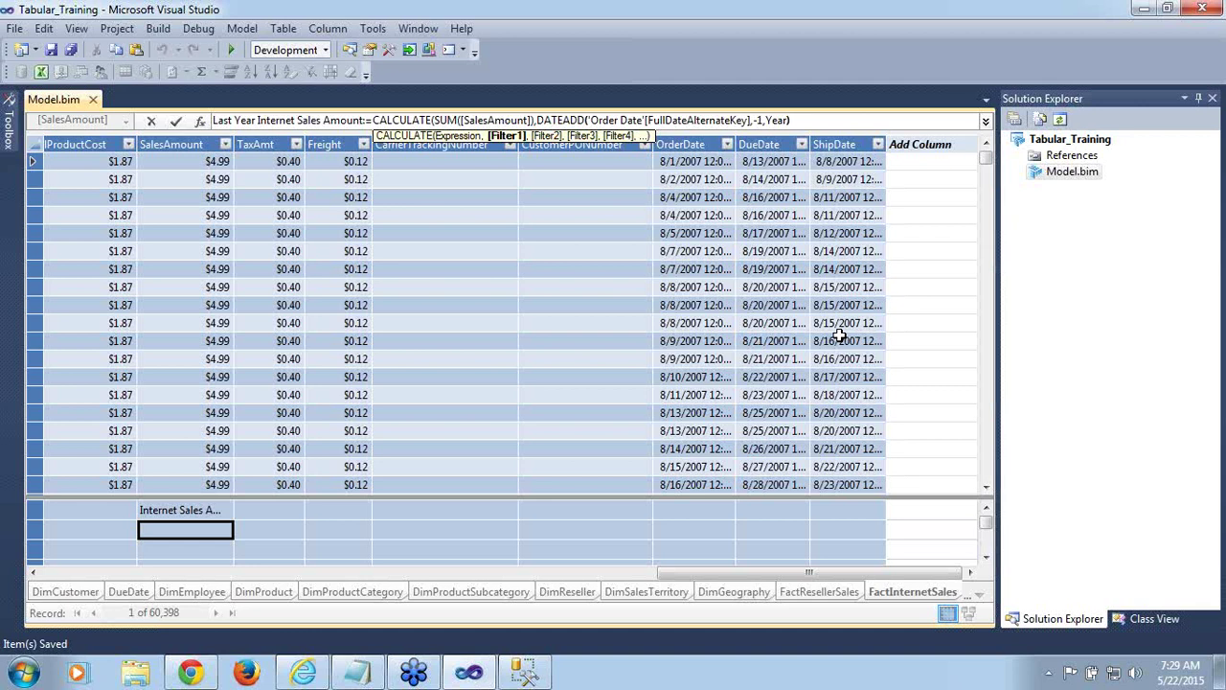
{"action": "type", "text": ")"}
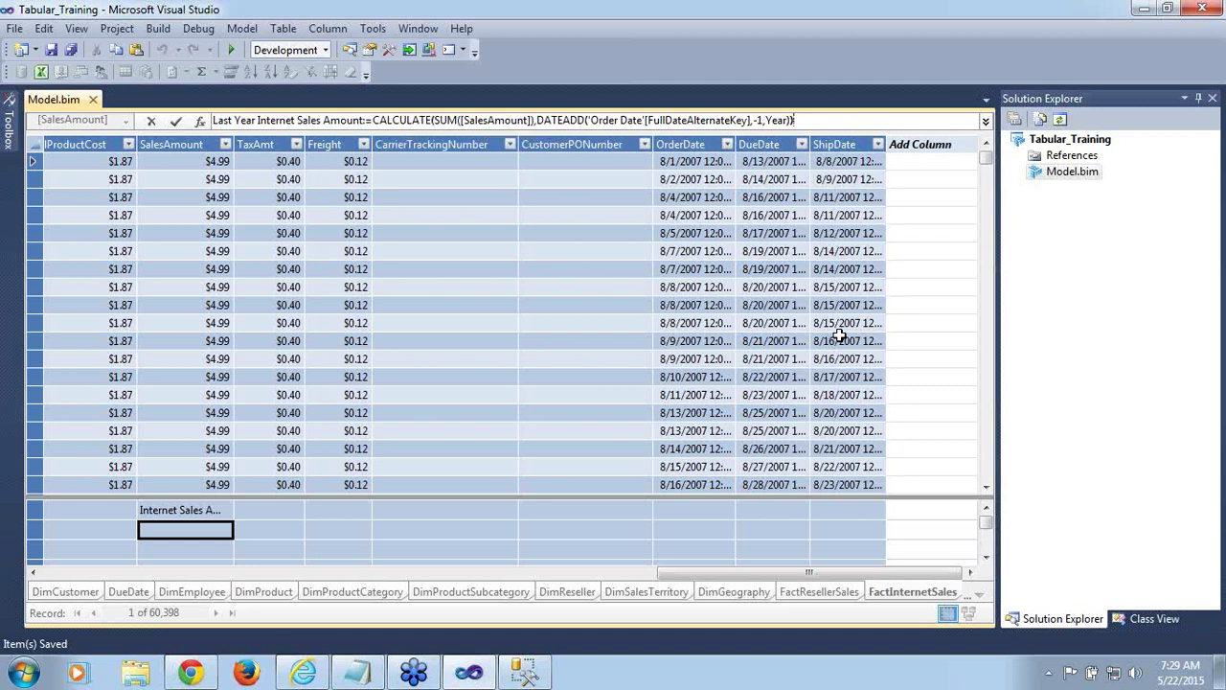
{"action": "left_click", "coordinate": [176, 121]}
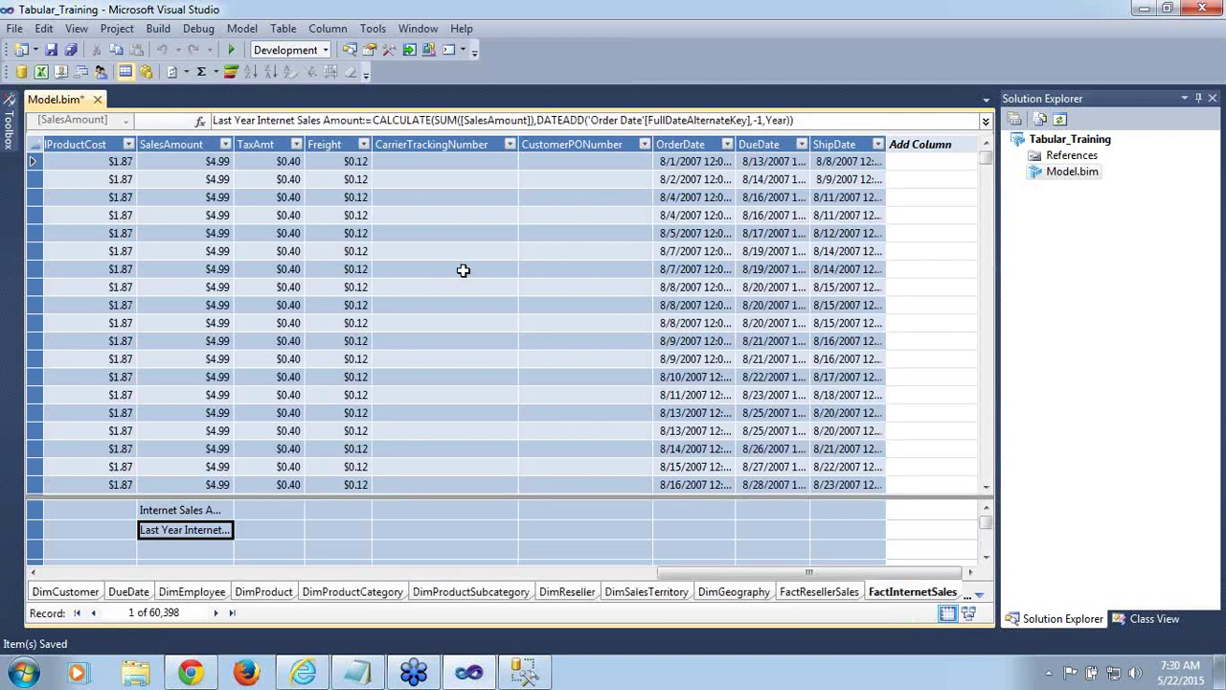
Save the model and inspect the FullDateAlternateKey reference in the measure formula without changing it
{"action": "key", "text": "ctrl+s"}
{"action": "left_click", "coordinate": [677, 120]}
{"action": "double_click", "coordinate": [677, 120]}
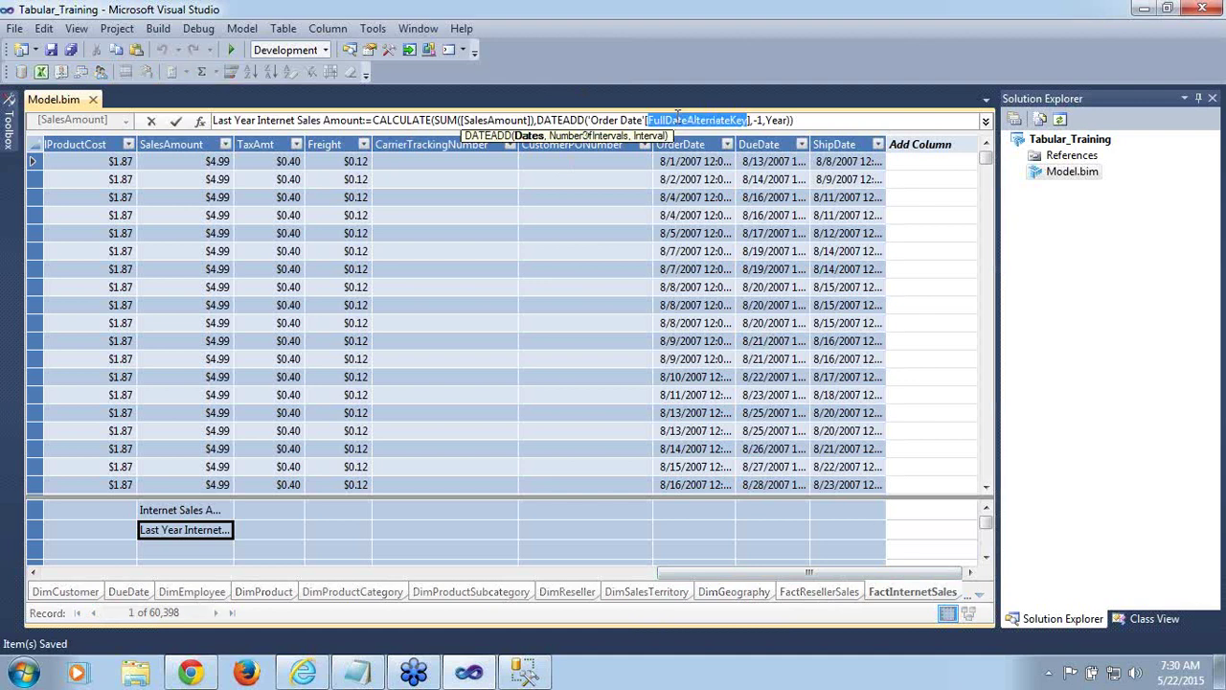
{"action": "left_click", "coordinate": [627, 235]}
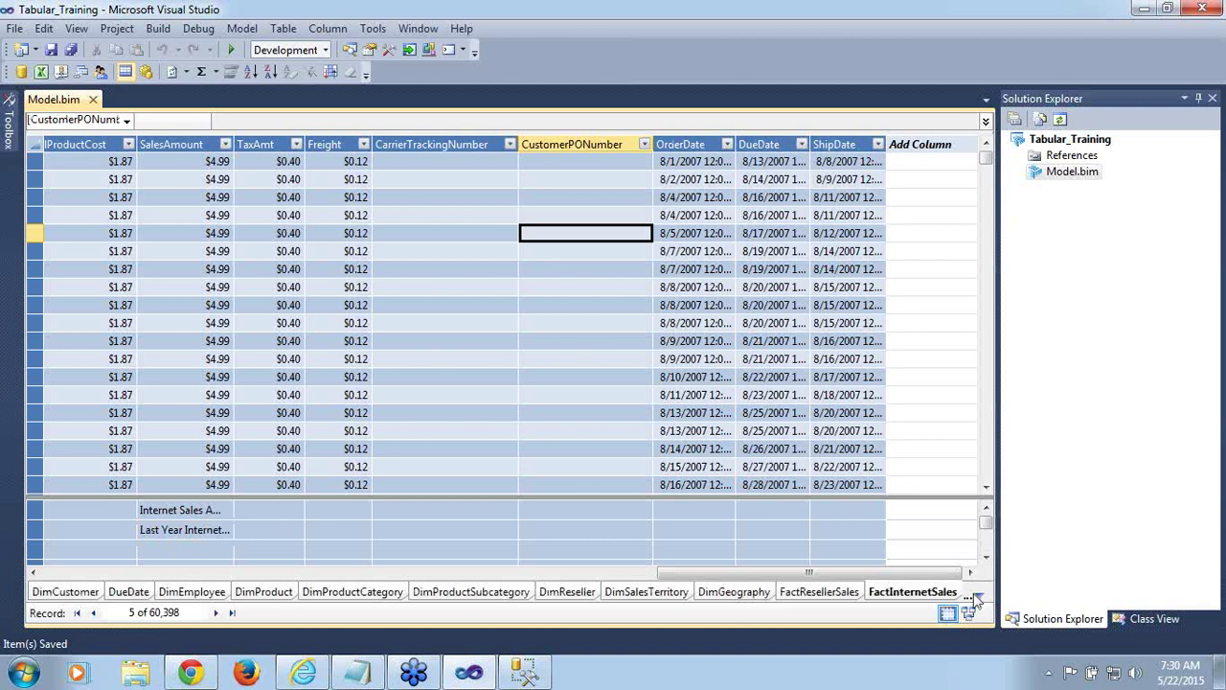
Confirm Order Date's FullDateAlternateKey column is Date type, then return to FactInternetSales
{"action": "left_click", "coordinate": [977, 598]}
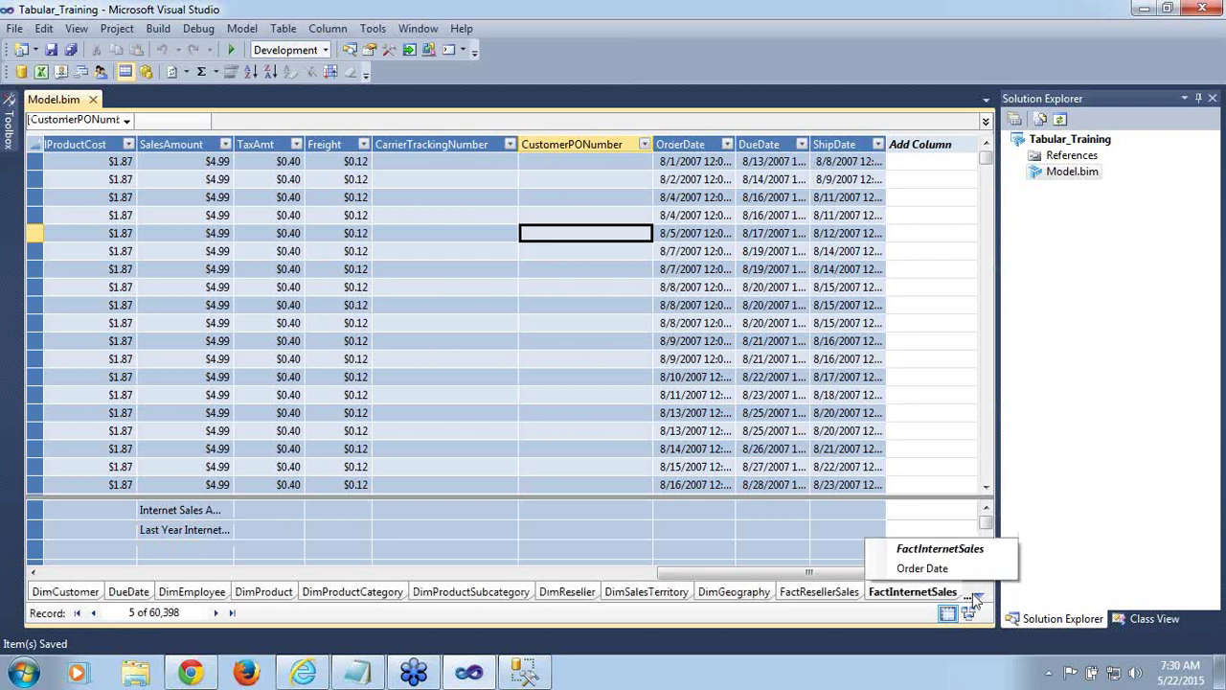
{"action": "left_click", "coordinate": [922, 570]}
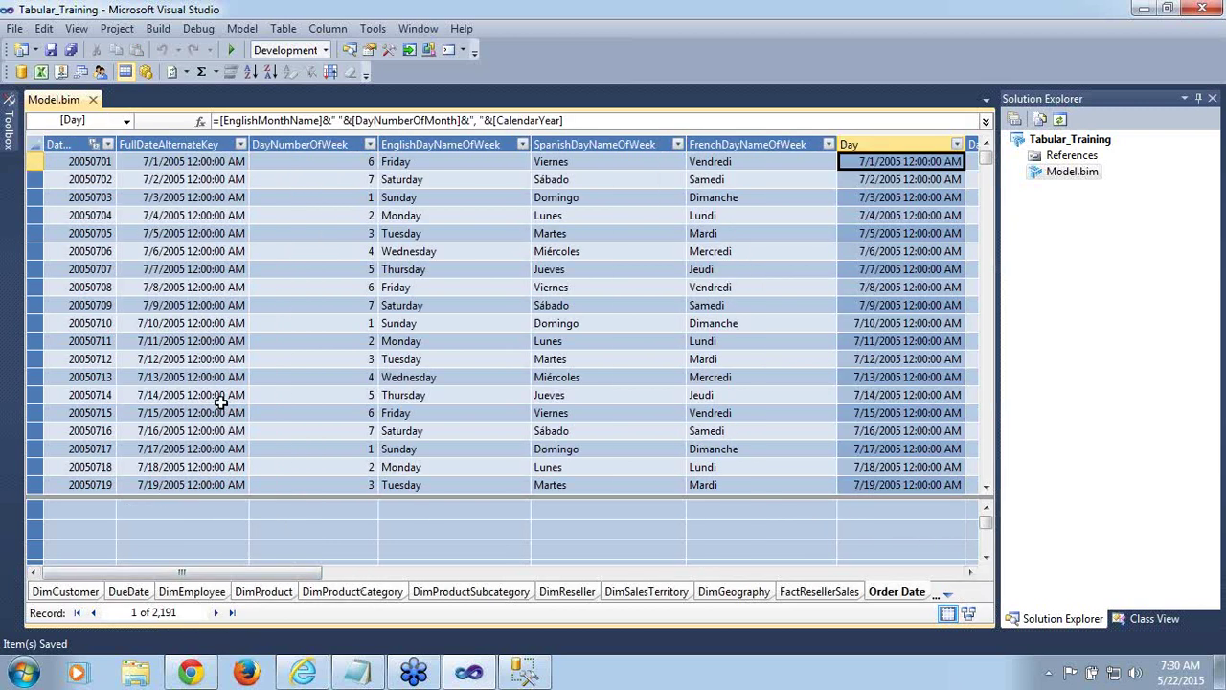
{"action": "left_click", "coordinate": [193, 144]}
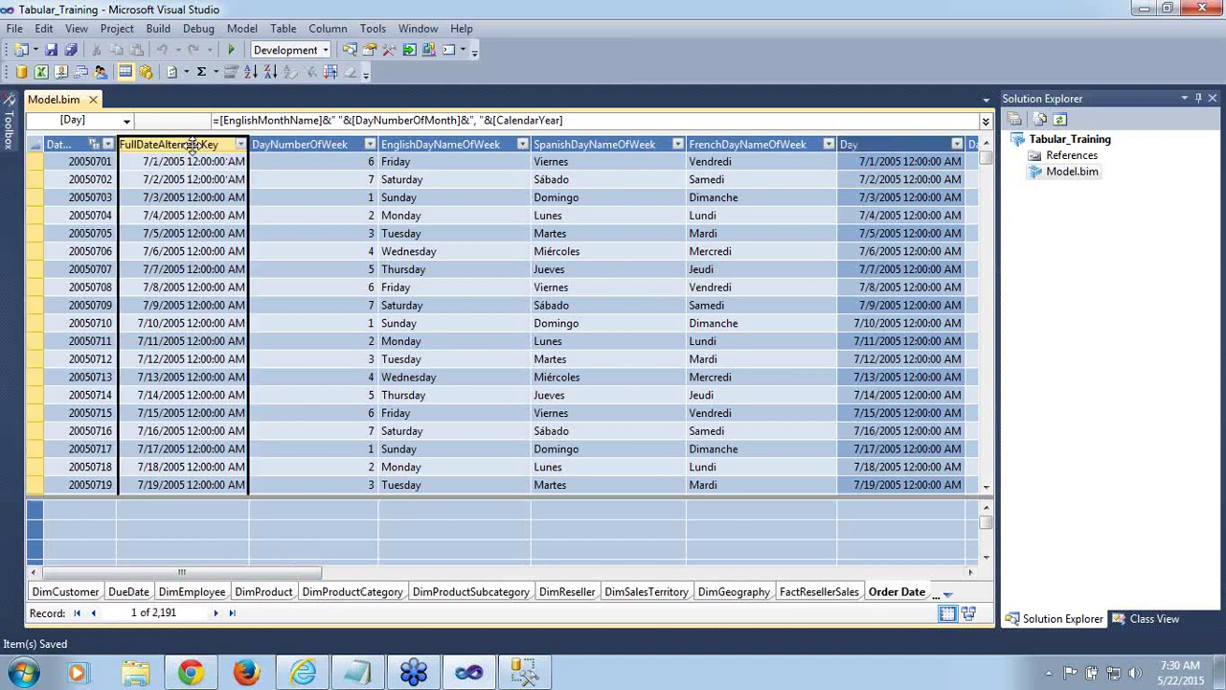
{"action": "key", "text": "F4"}
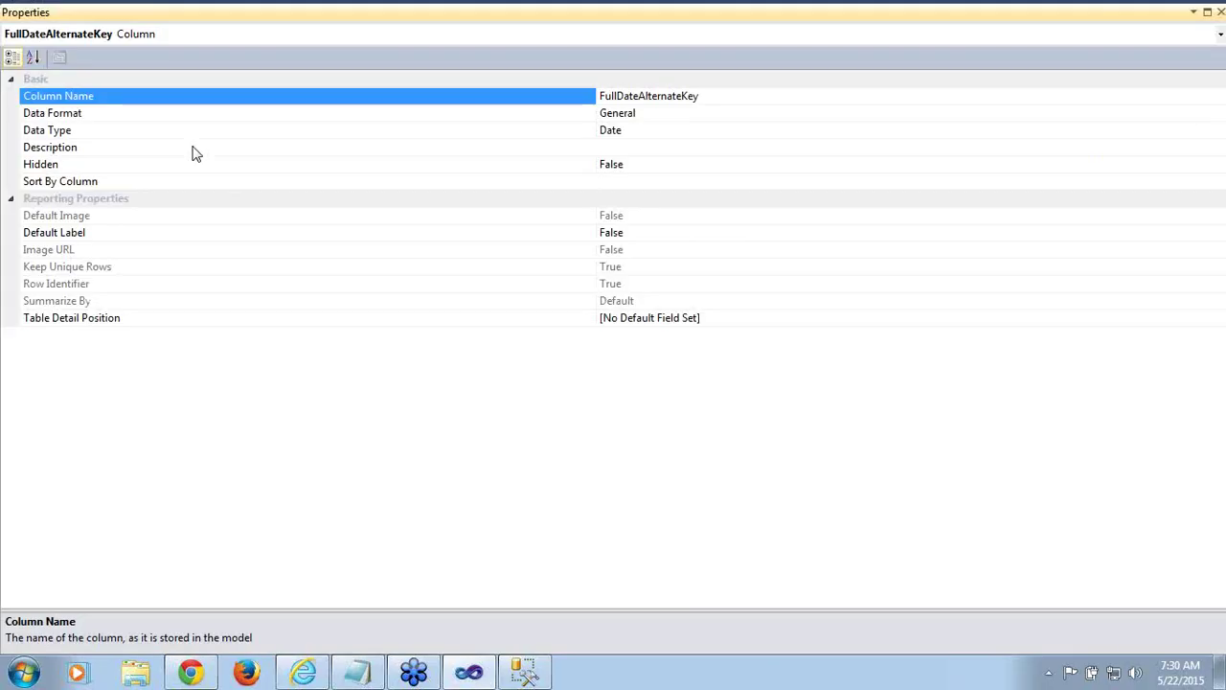
{"action": "left_click", "coordinate": [142, 134]}
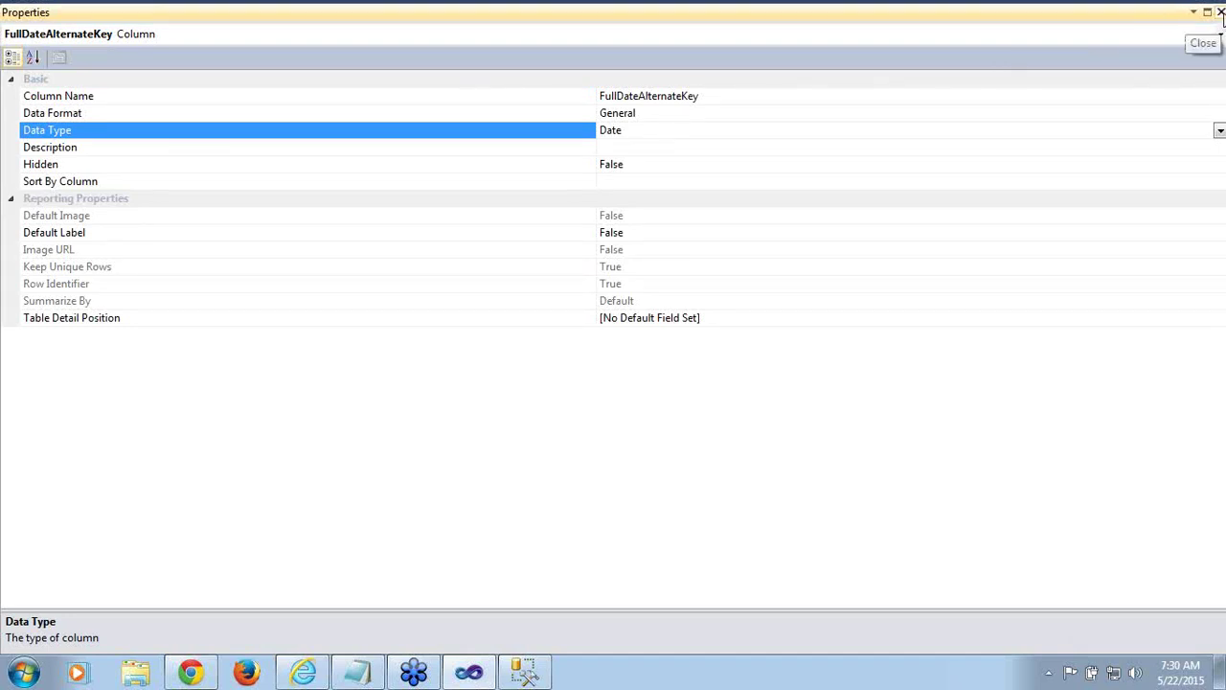
{"action": "left_click", "coordinate": [1220, 11]}
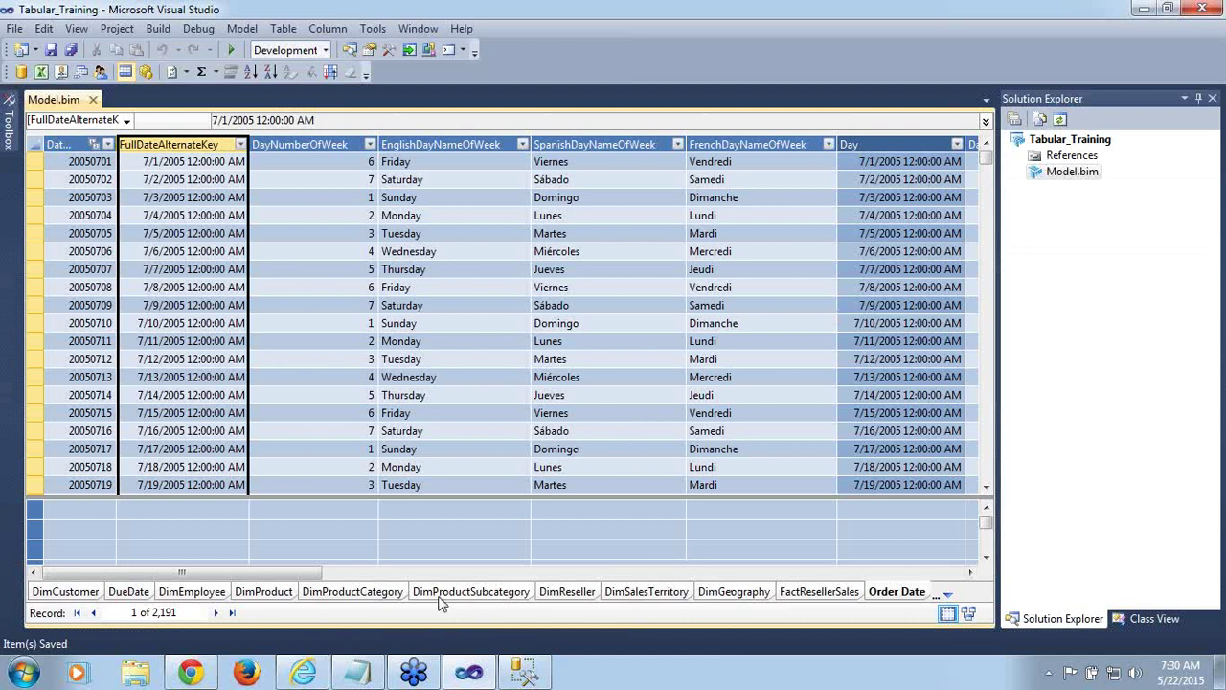
{"action": "left_click", "coordinate": [947, 601]}
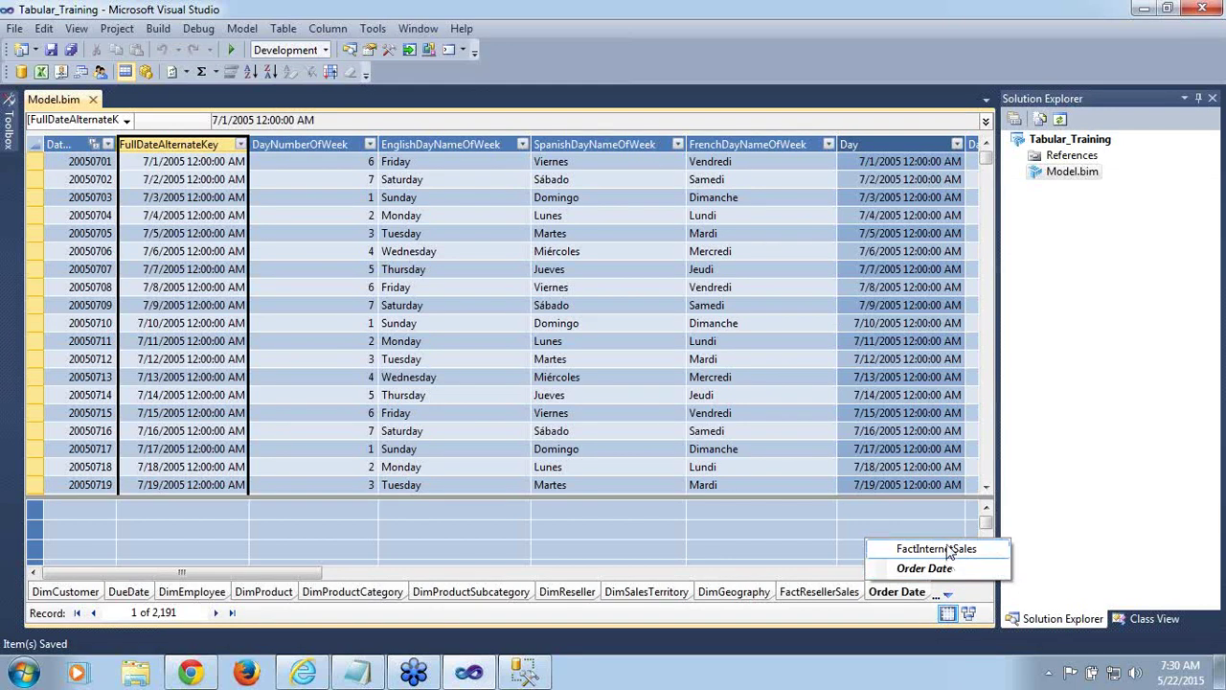
{"action": "left_click", "coordinate": [949, 552]}
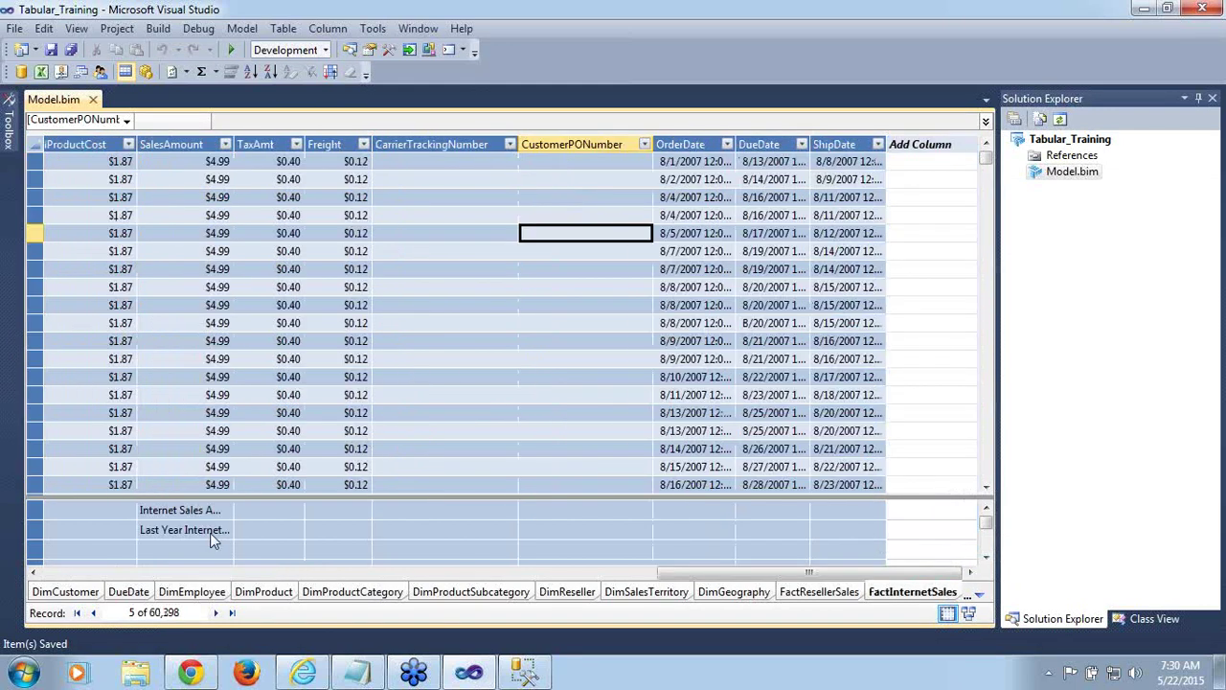
{"action": "left_click", "coordinate": [205, 533]}
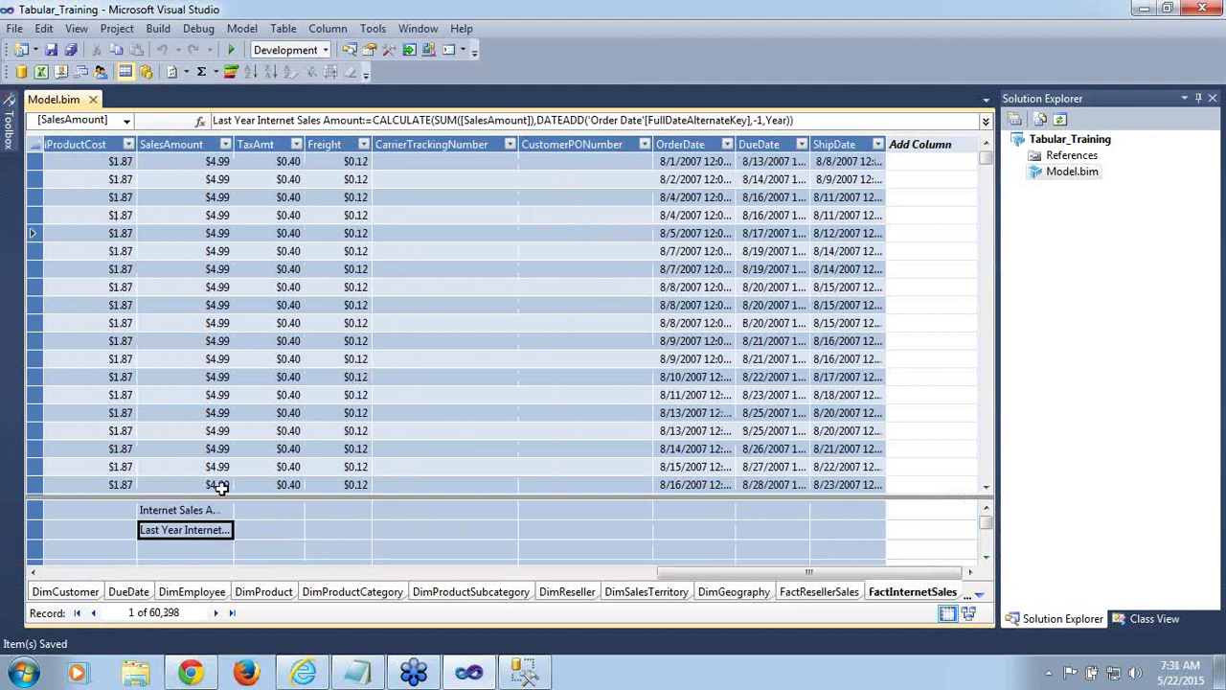
{"action": "left_click", "coordinate": [202, 512]}
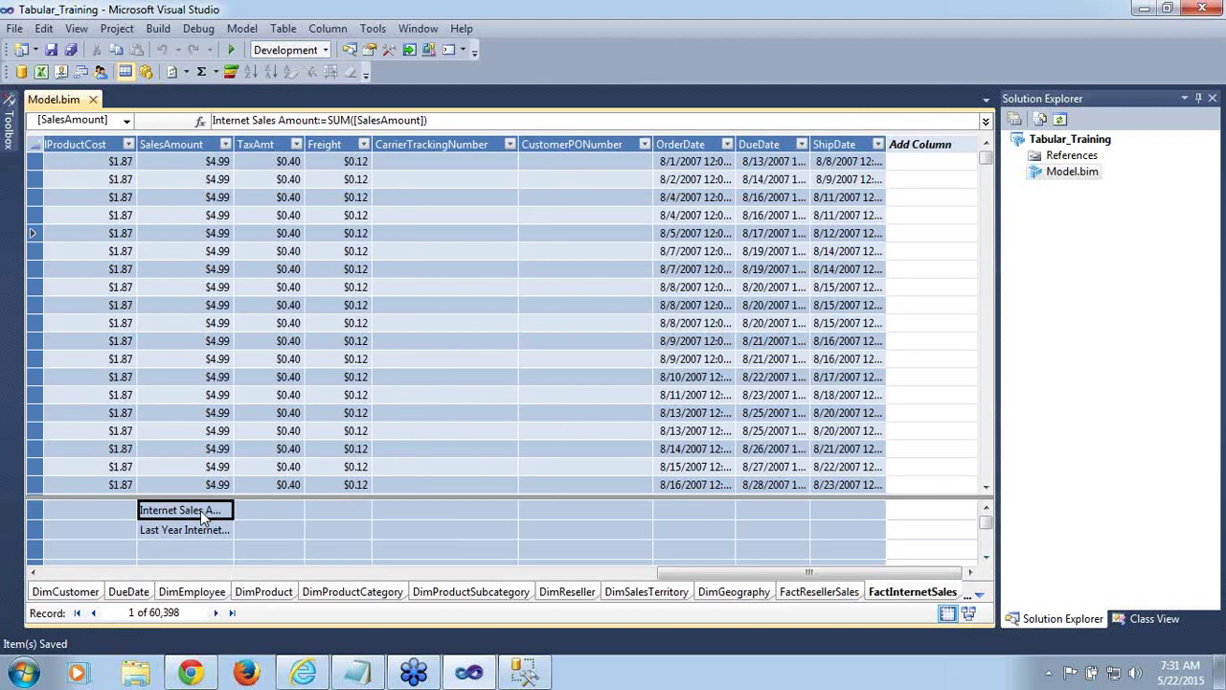
{"action": "left_click", "coordinate": [191, 534]}
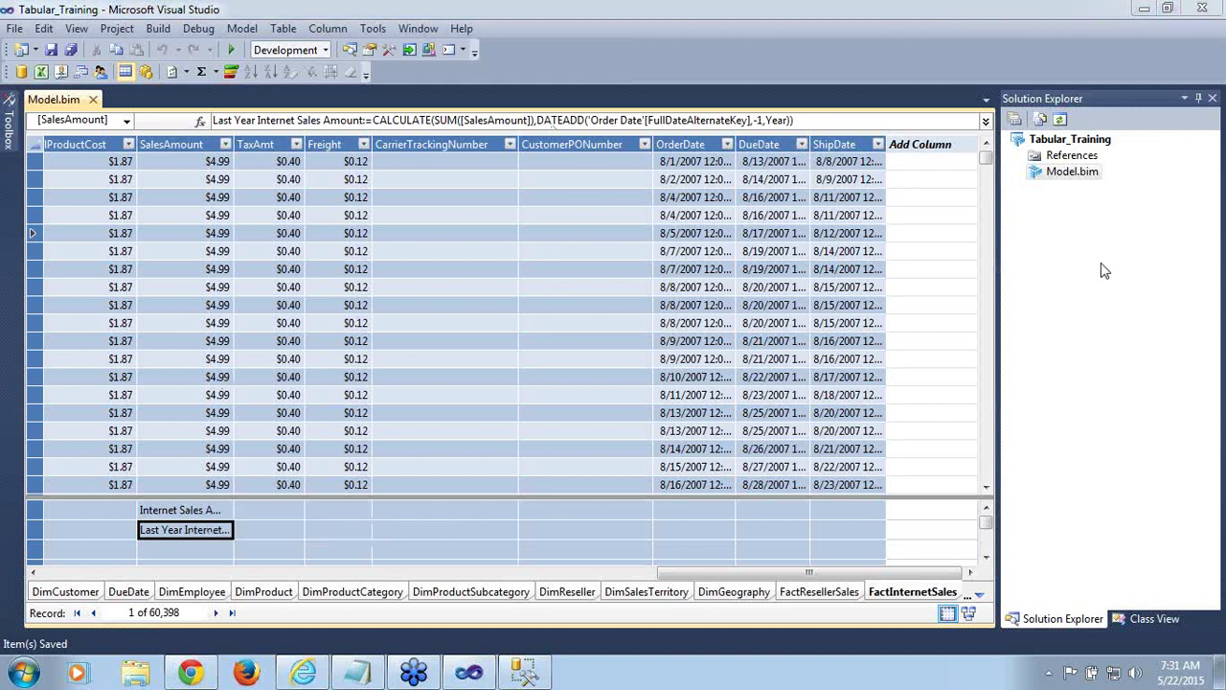
Review and accept the Tabular_Training project's deployment settings
{"action": "left_click", "coordinate": [1067, 140]}
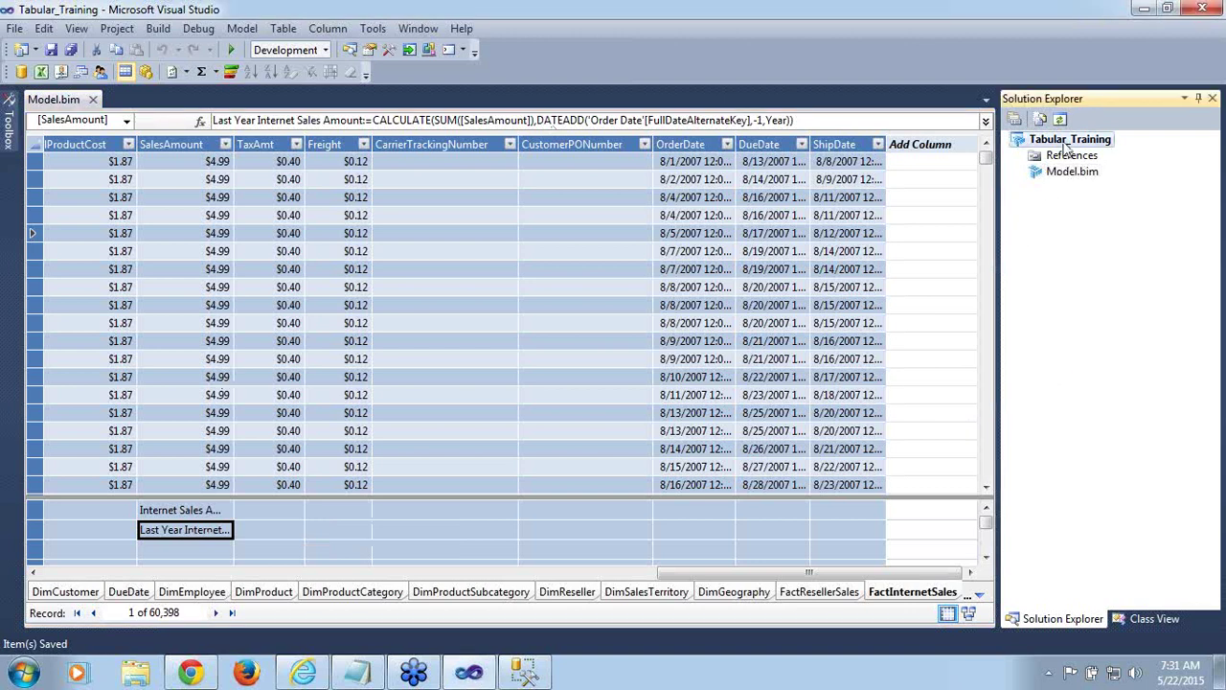
{"action": "right_click", "coordinate": [1066, 141]}
{"action": "left_click", "coordinate": [865, 376]}
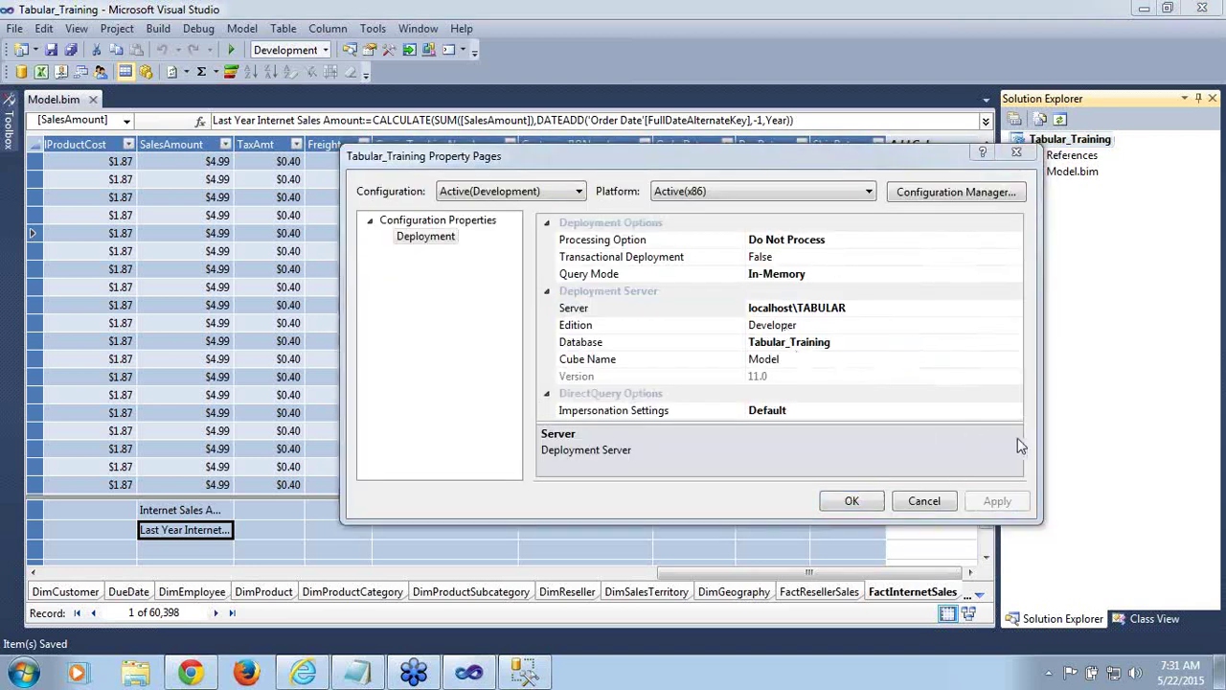
{"action": "left_click", "coordinate": [843, 504]}
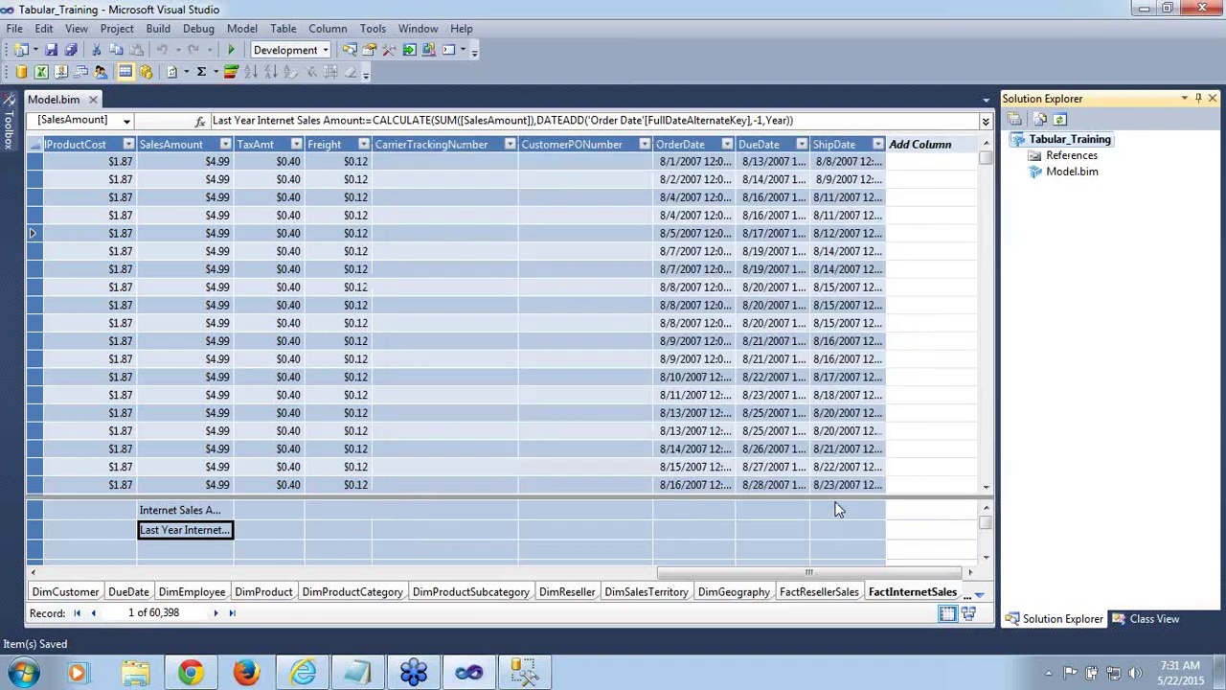
Deploy Tabular_Training to localhost\TABULAR and close the successful deployment results
{"action": "right_click", "coordinate": [1041, 142]}
{"action": "left_click", "coordinate": [872, 192]}
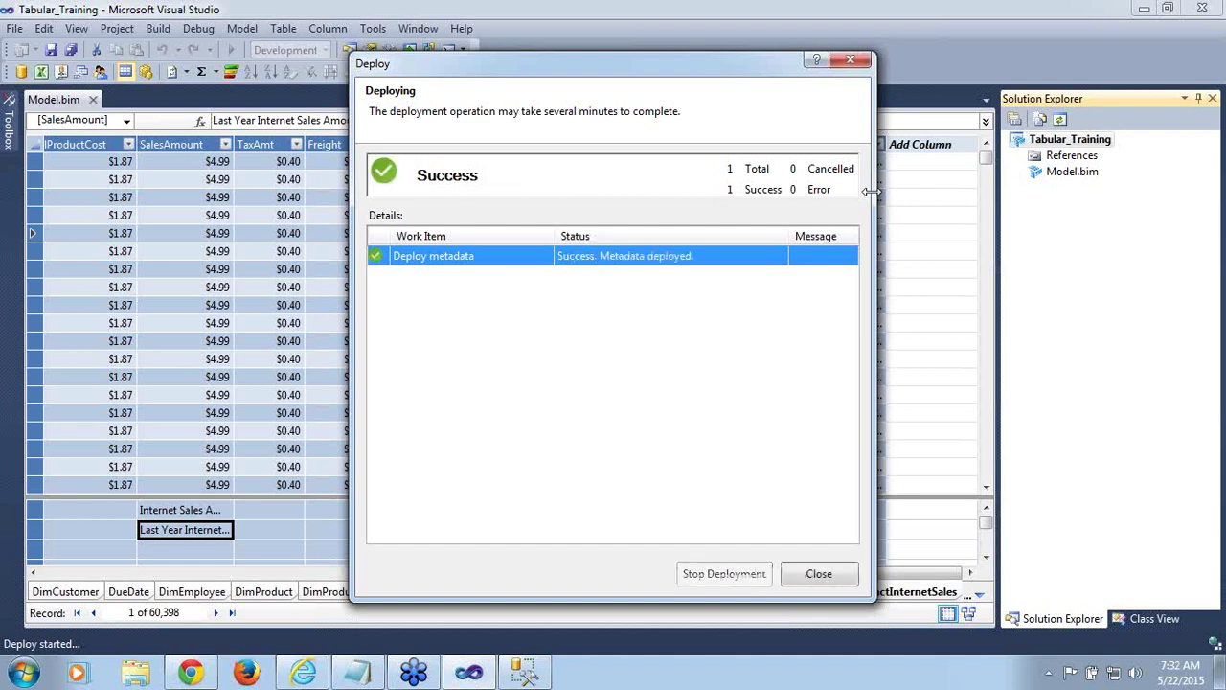
{"action": "left_click", "coordinate": [816, 576]}
In SSMS, expand Tabular_Training's tables on the tabular server and open Process Table for DimCustomer
{"action": "left_click", "coordinate": [540, 675]}
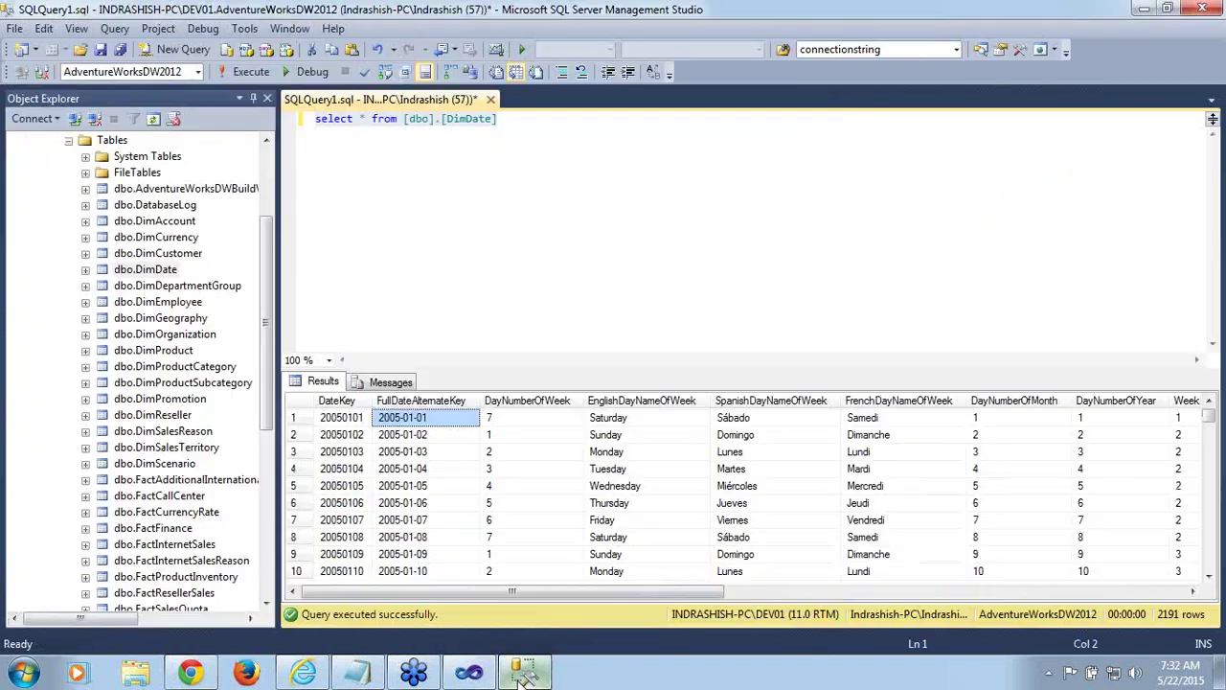
{"action": "left_click_drag", "start_coordinate": [269, 324], "coordinate": [269, 256]}
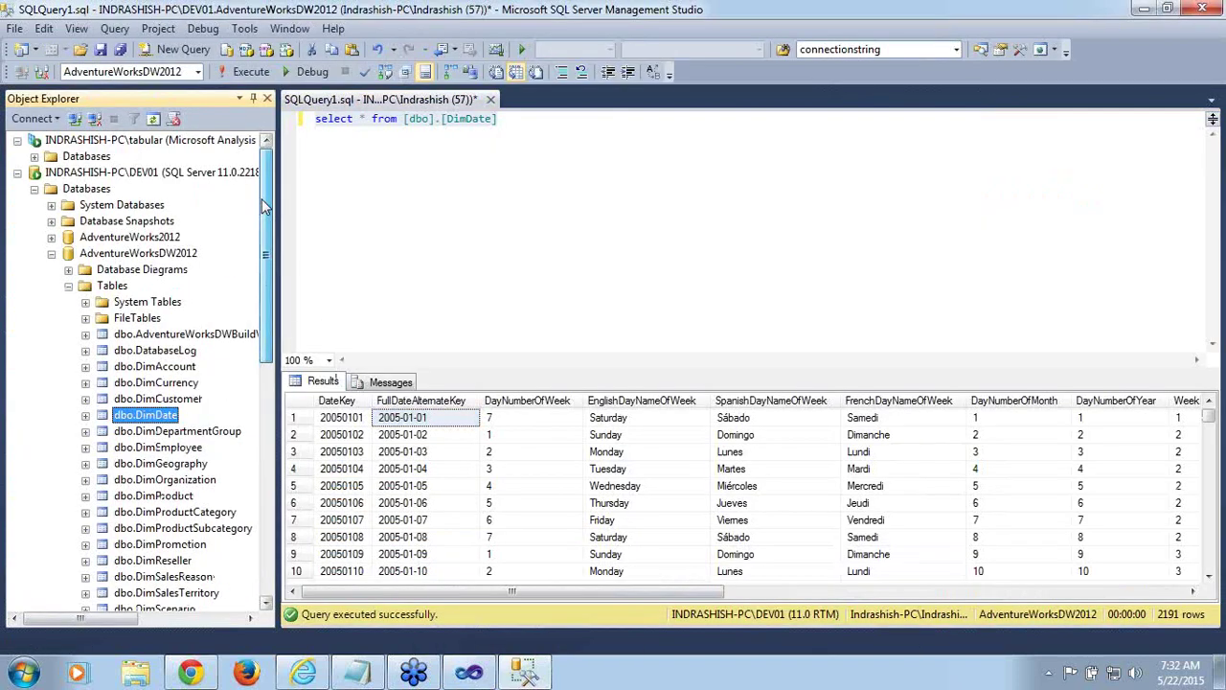
{"action": "left_click", "coordinate": [34, 189]}
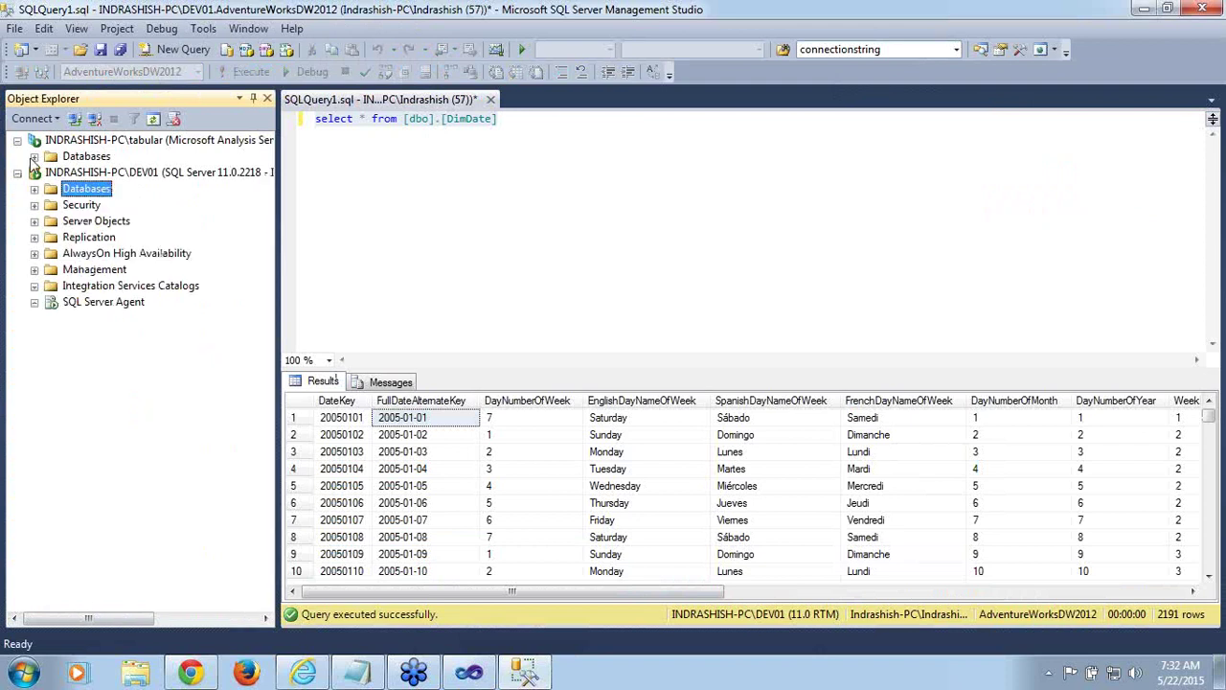
{"action": "left_click", "coordinate": [34, 158]}
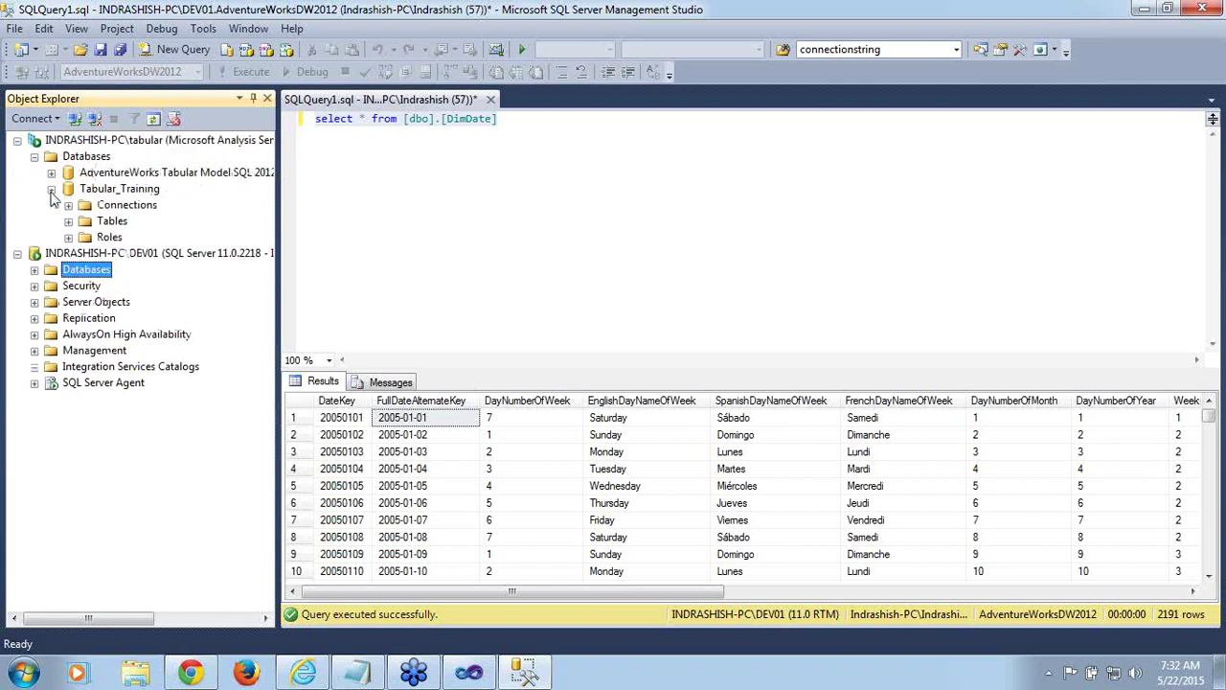
{"action": "left_click", "coordinate": [68, 220]}
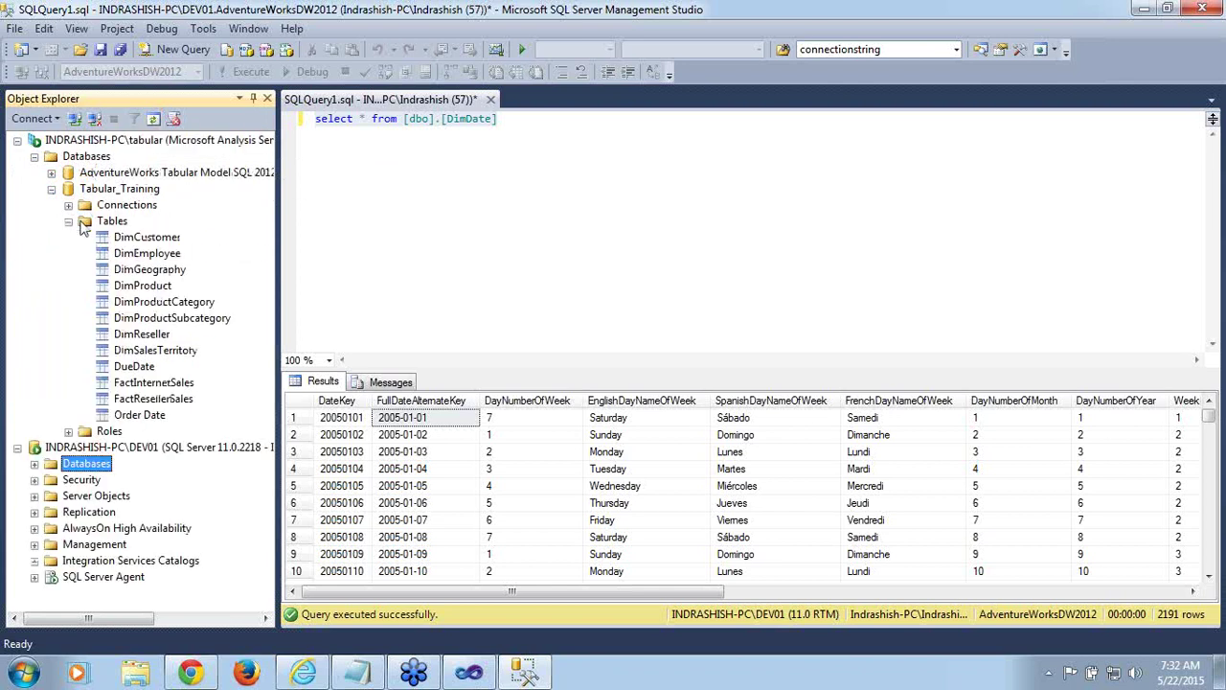
{"action": "left_click", "coordinate": [150, 240]}
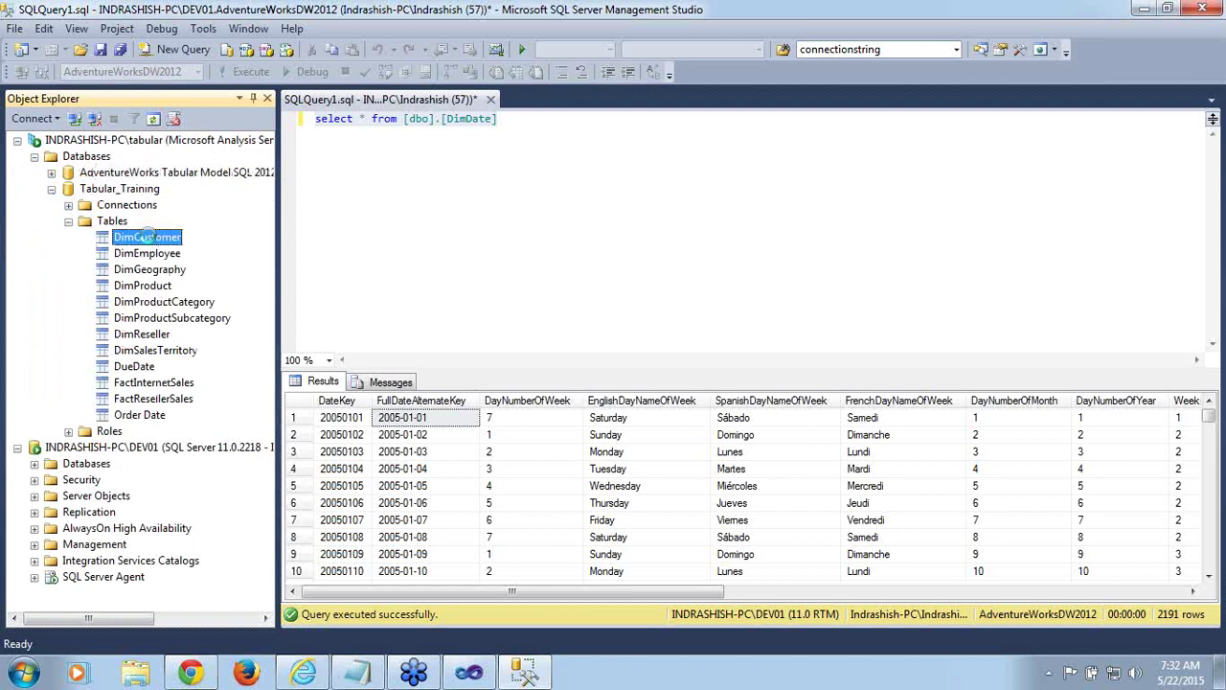
{"action": "right_click", "coordinate": [149, 242]}
{"action": "left_click", "coordinate": [178, 250]}
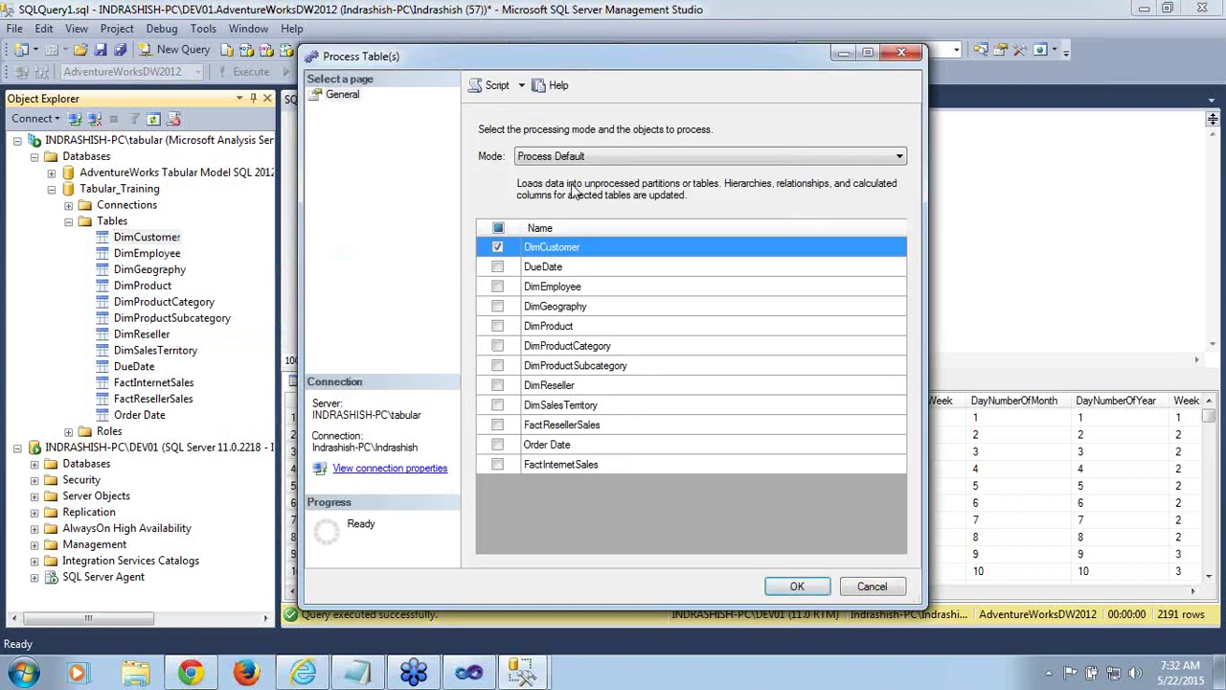
Run Process Full on all 12 selected tables and close the successful Data Processing results
{"action": "left_click", "coordinate": [625, 155]}
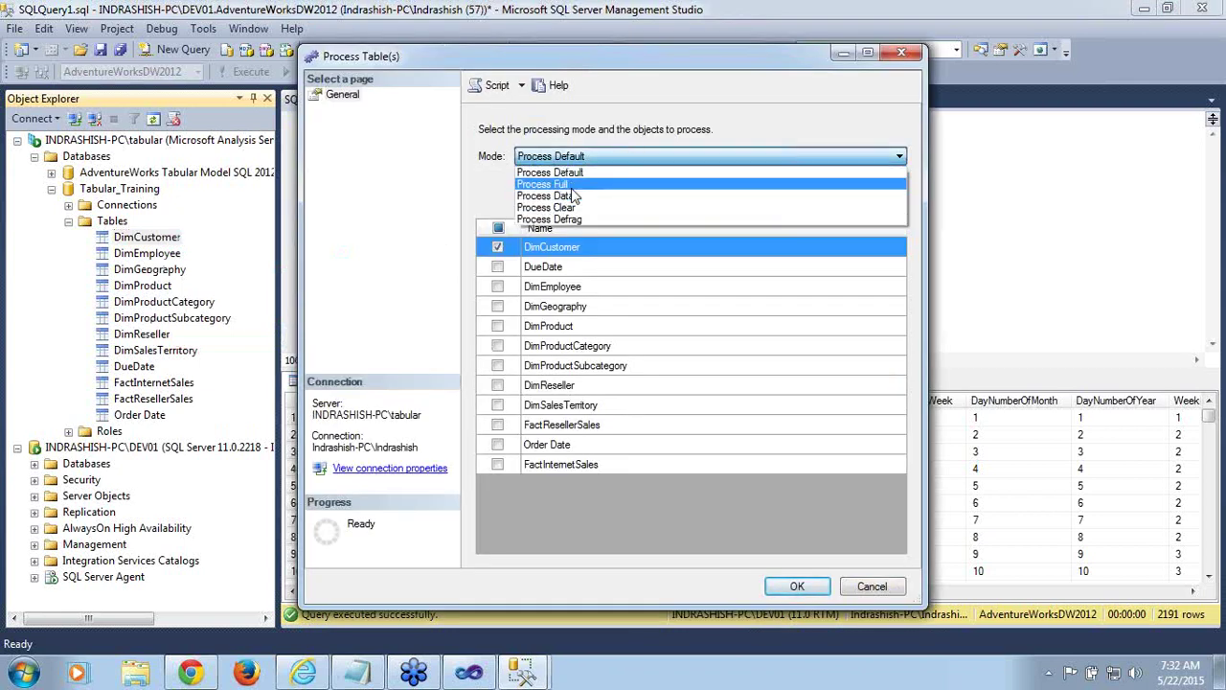
{"action": "left_click", "coordinate": [546, 181]}
{"action": "left_click", "coordinate": [498, 227]}
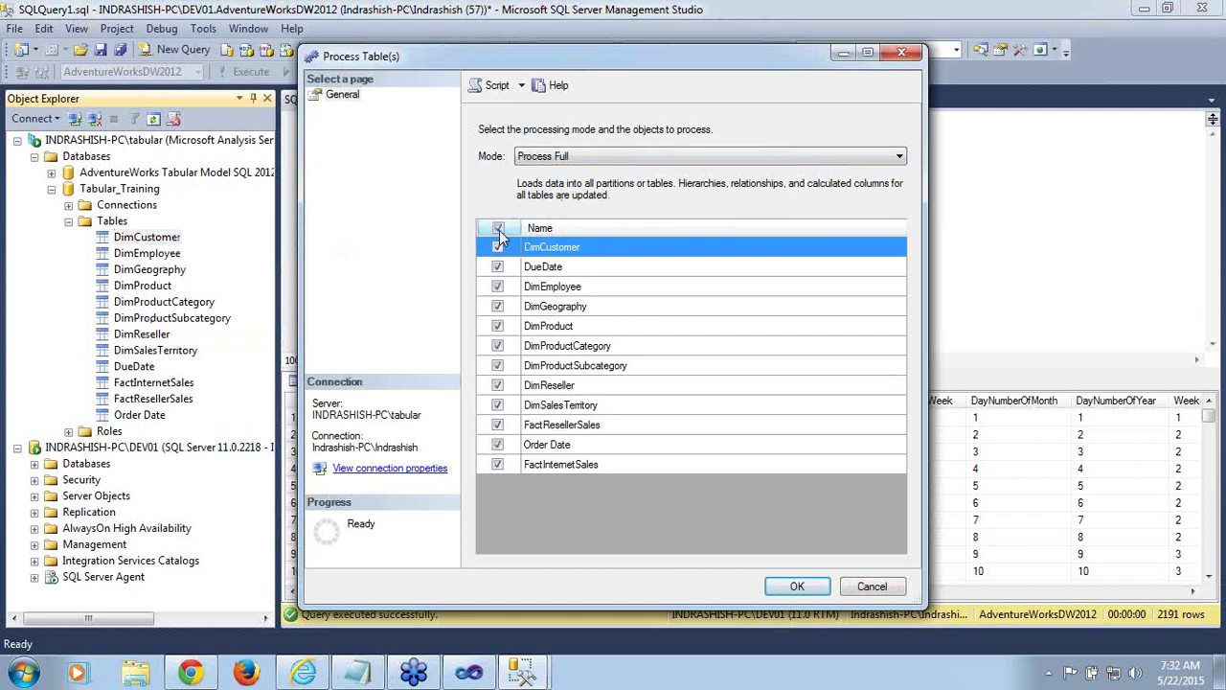
{"action": "left_click", "coordinate": [801, 588]}
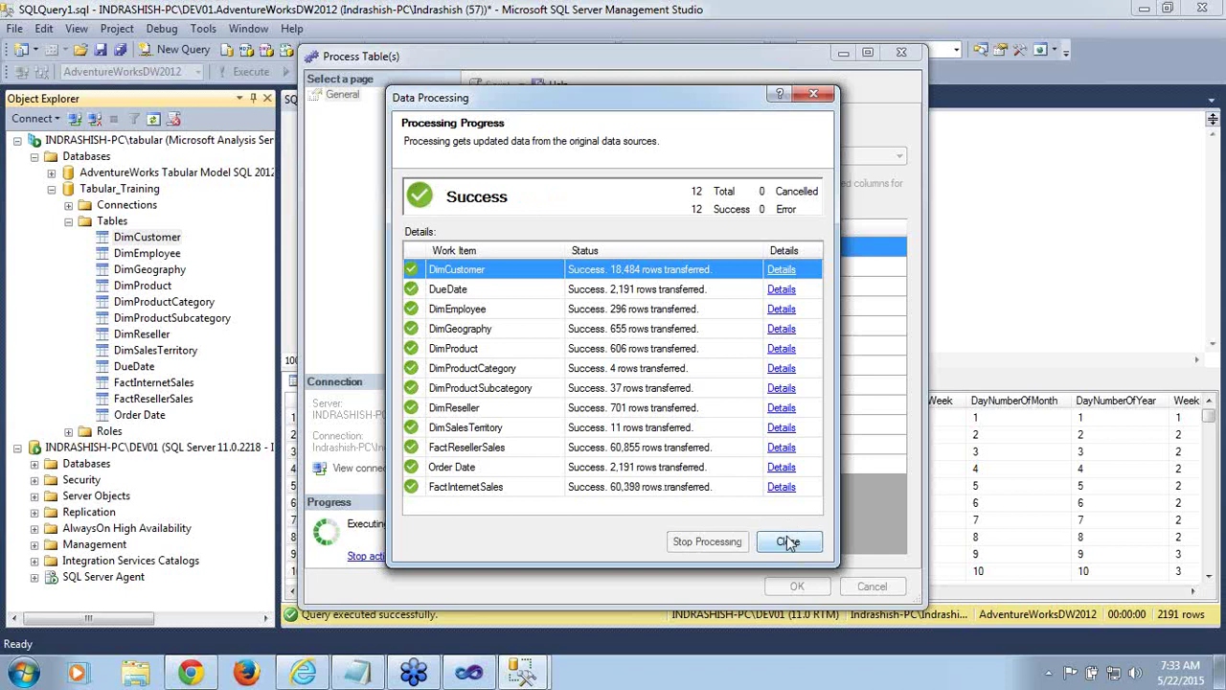
{"action": "left_click", "coordinate": [789, 543]}
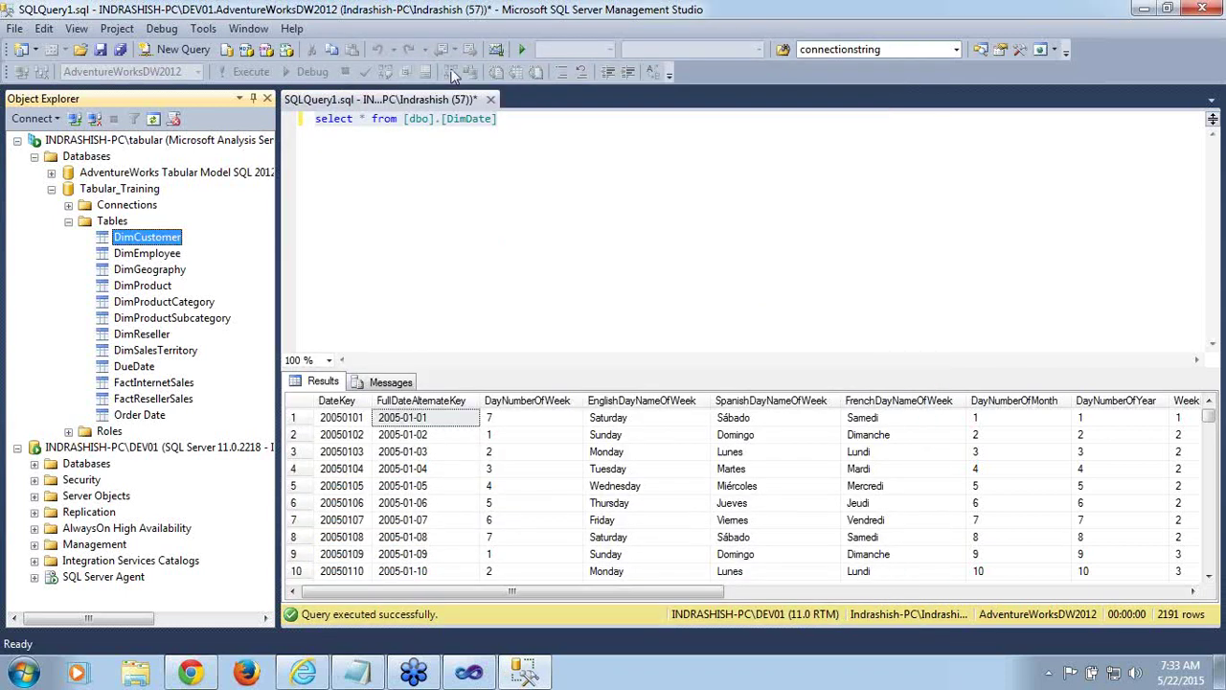
Discard the unsaved query, then browse Tabular_Training and analyze its Model perspective in Excel
{"action": "left_click", "coordinate": [491, 100]}
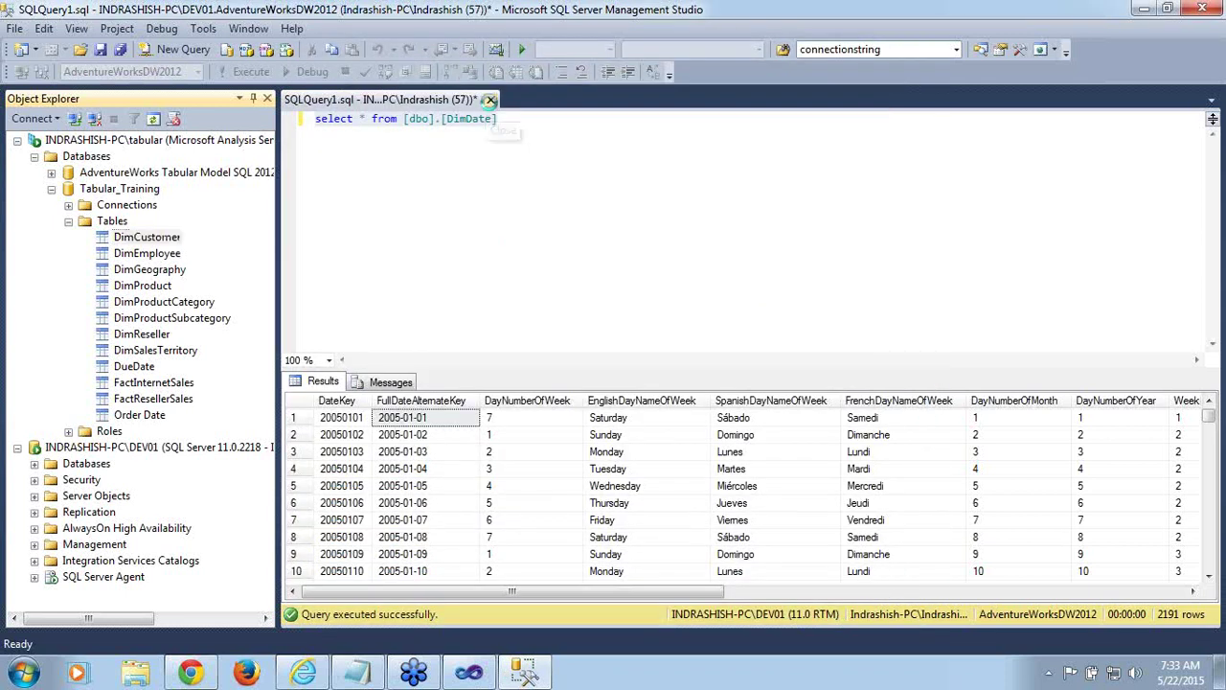
{"action": "left_click", "coordinate": [679, 446]}
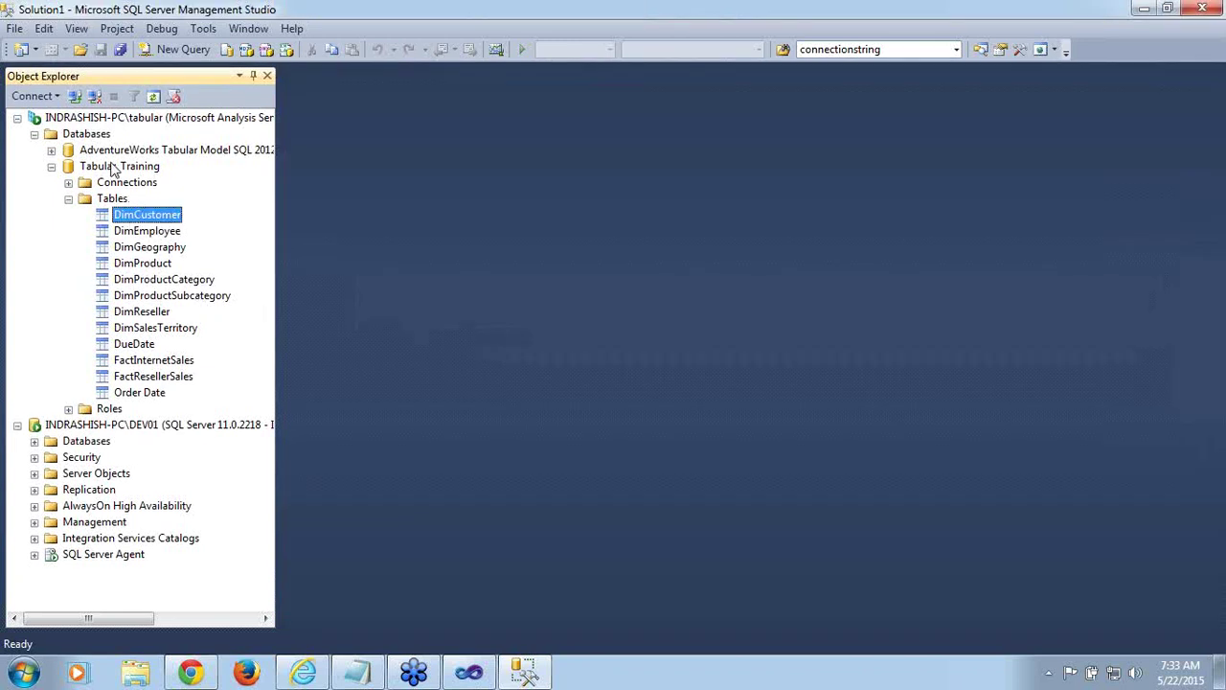
{"action": "left_click", "coordinate": [113, 166]}
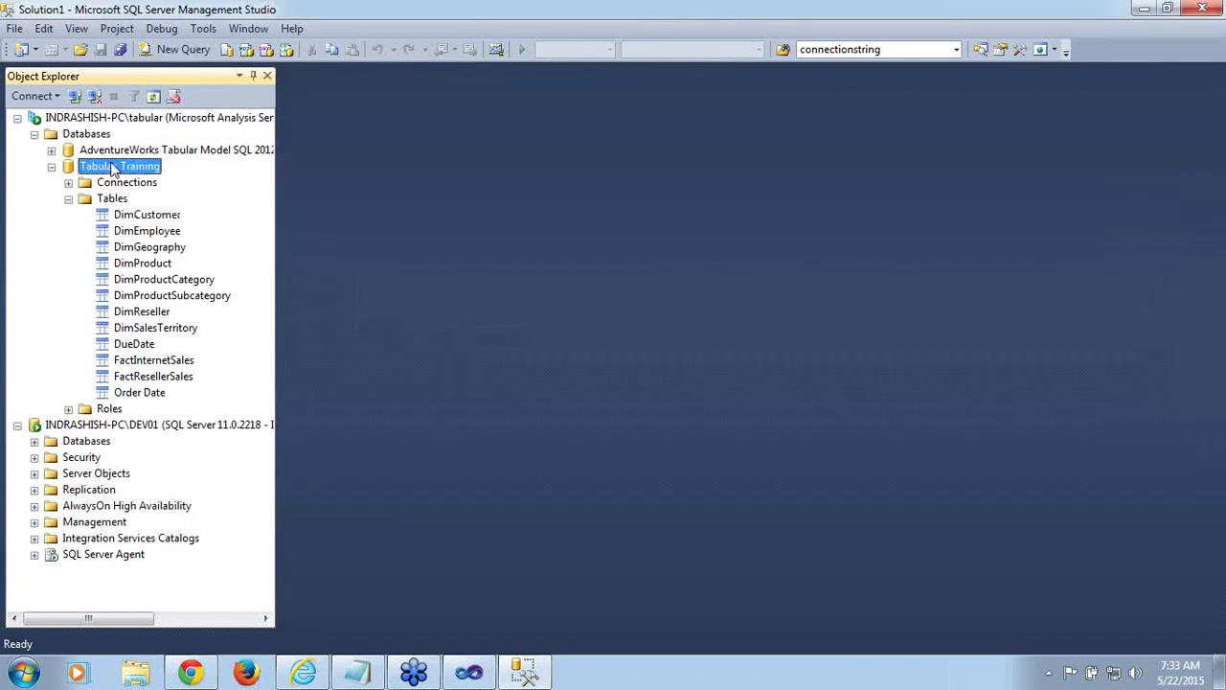
{"action": "right_click", "coordinate": [112, 165]}
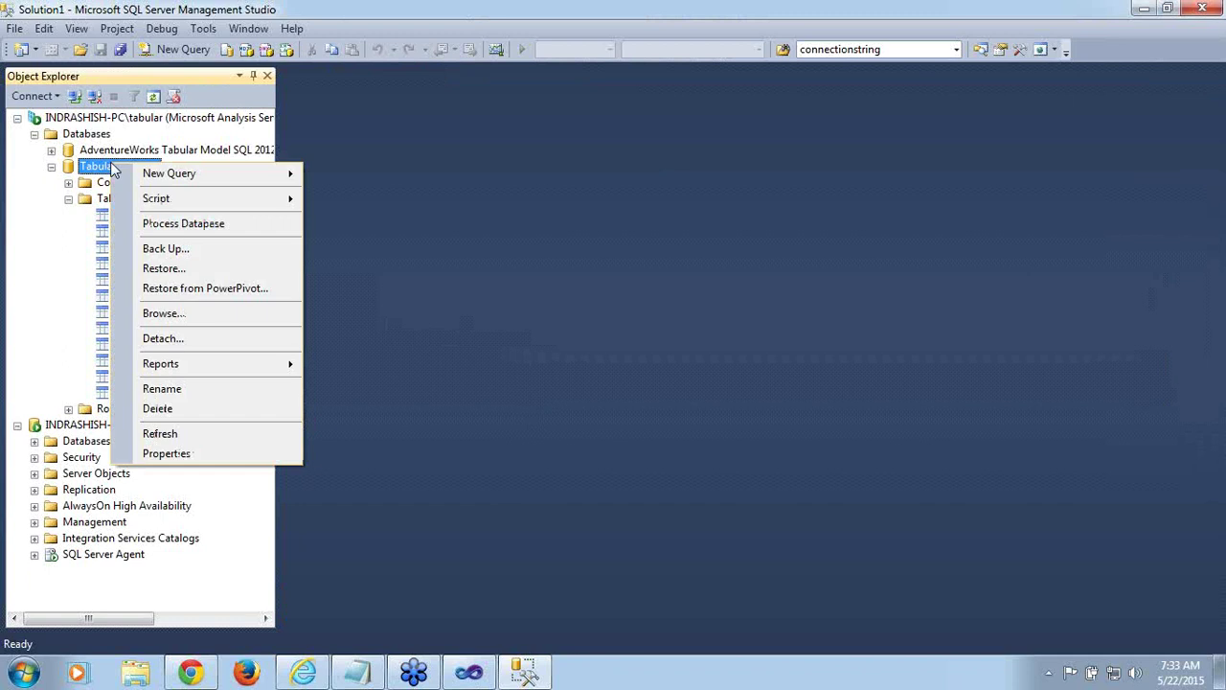
{"action": "left_click", "coordinate": [164, 317]}
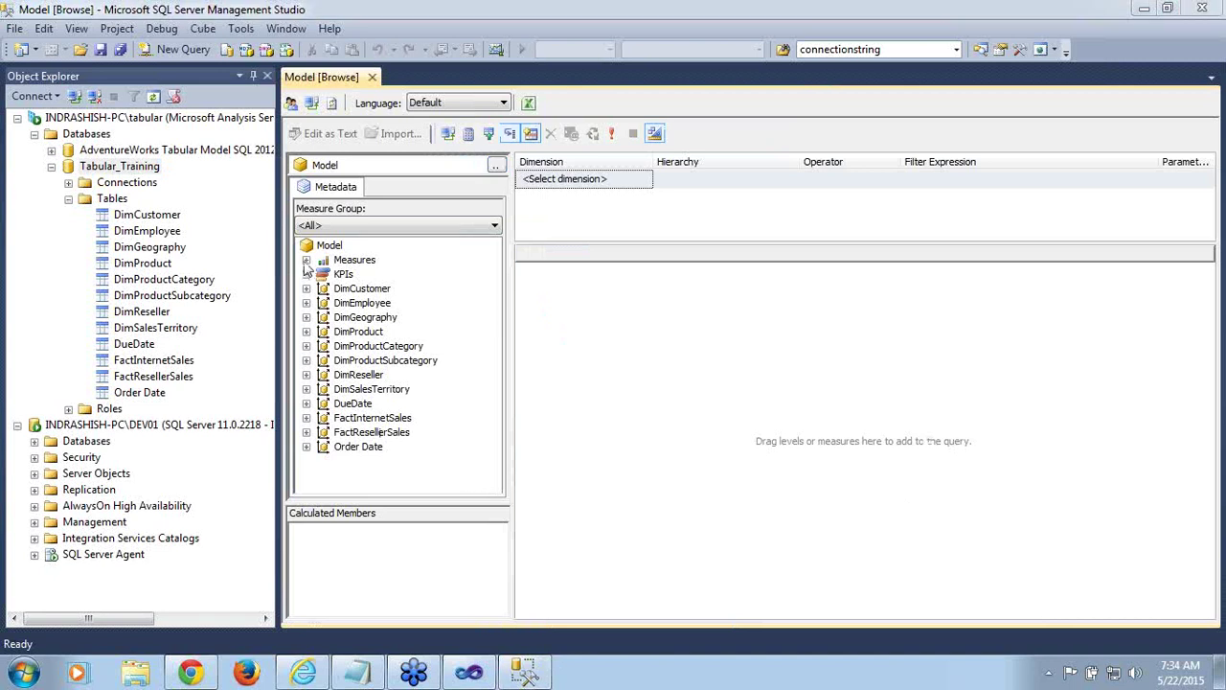
{"action": "left_click", "coordinate": [528, 103]}
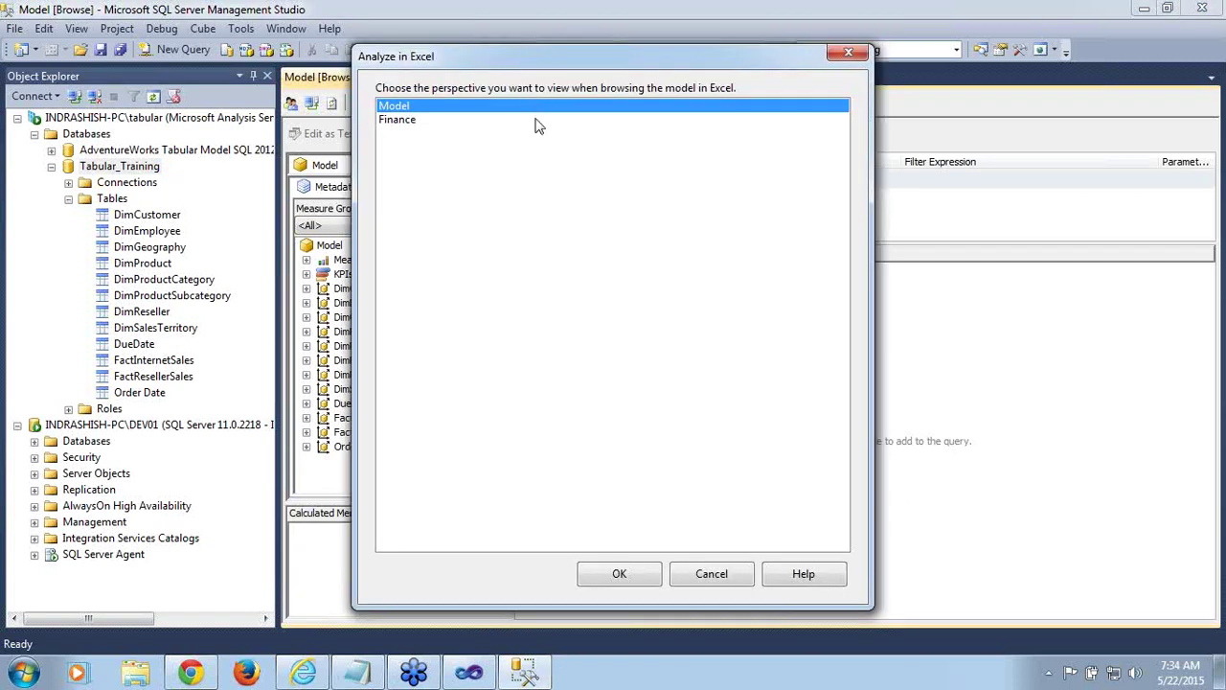
{"action": "left_click", "coordinate": [619, 575]}
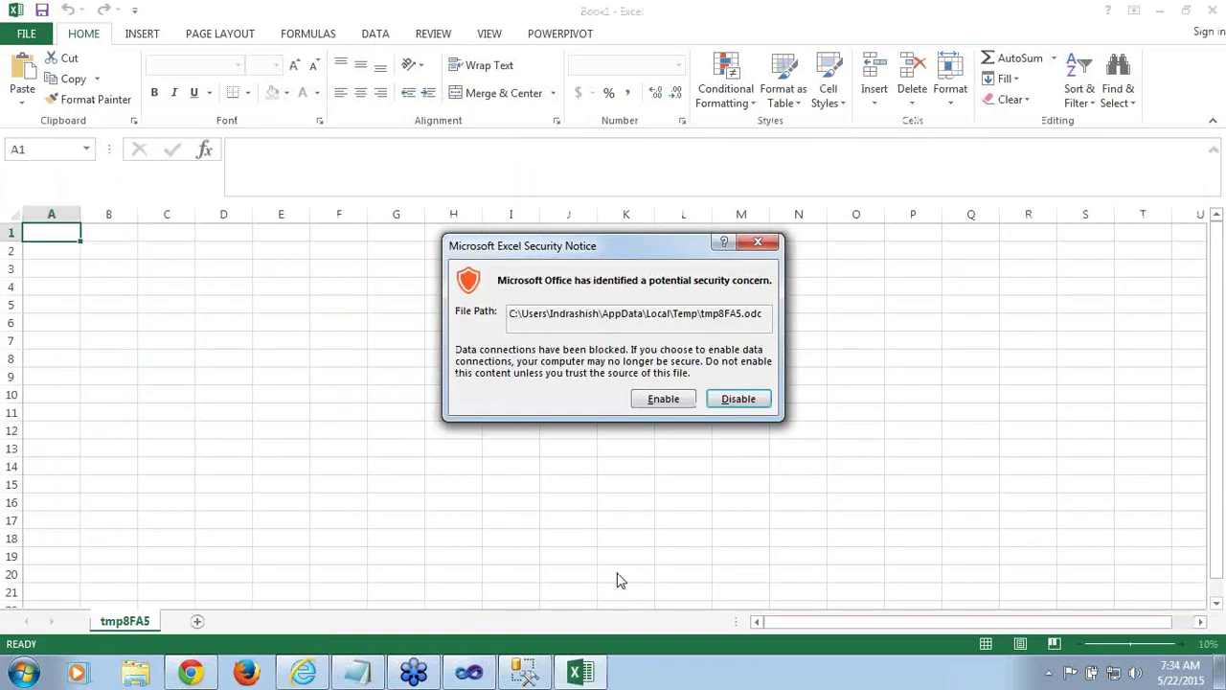
Enable connections and pivot Internet Sales Amount and Last Year Internet Sales Amount by Calendar Hierarchy
{"action": "left_click", "coordinate": [649, 402]}
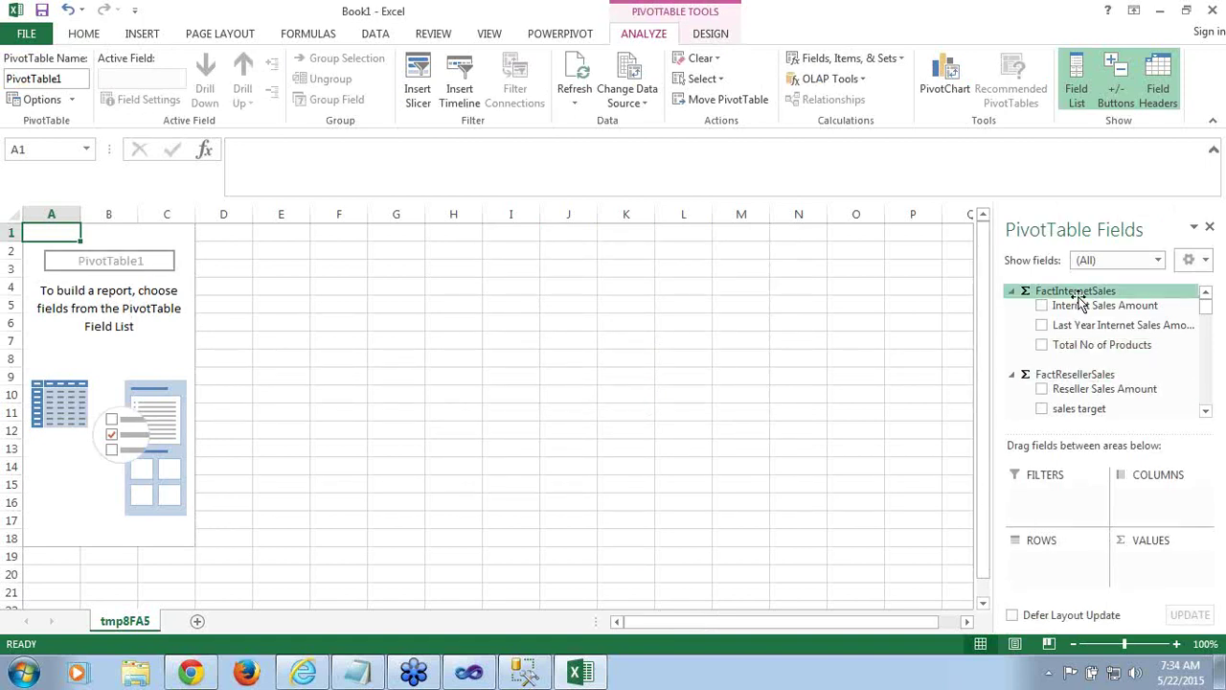
{"action": "left_click", "coordinate": [1042, 305]}
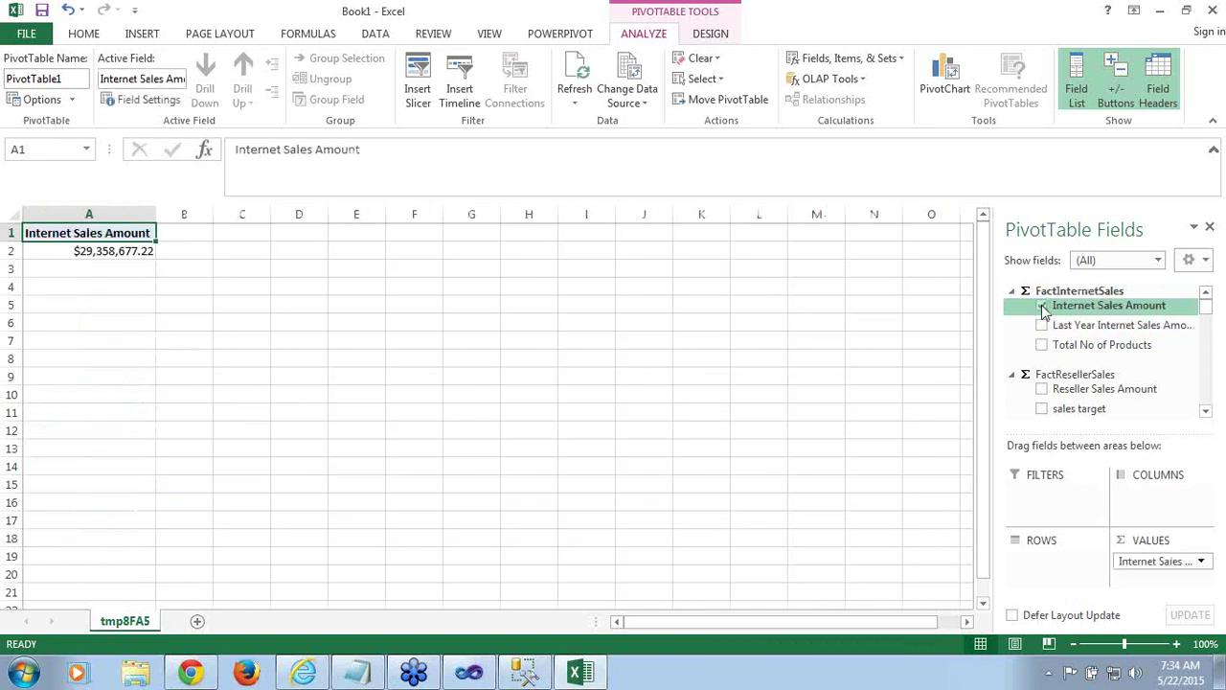
{"action": "left_click", "coordinate": [1041, 325]}
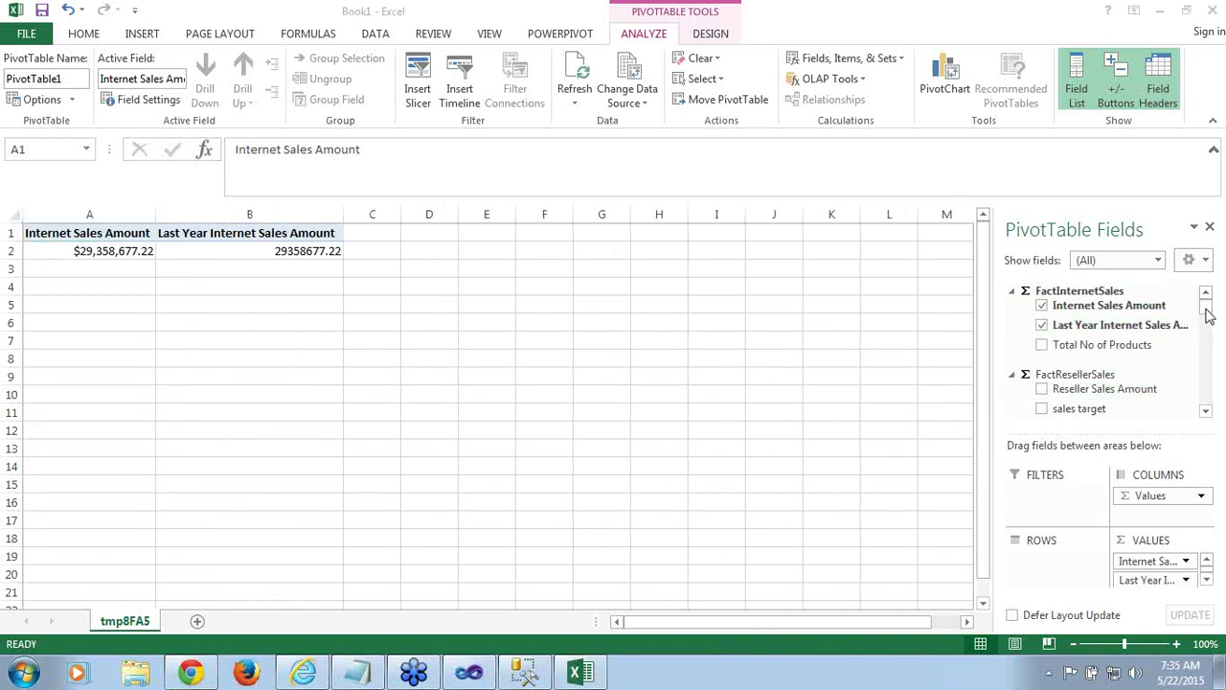
{"action": "left_click_drag", "start_coordinate": [1206, 314], "coordinate": [1209, 402]}
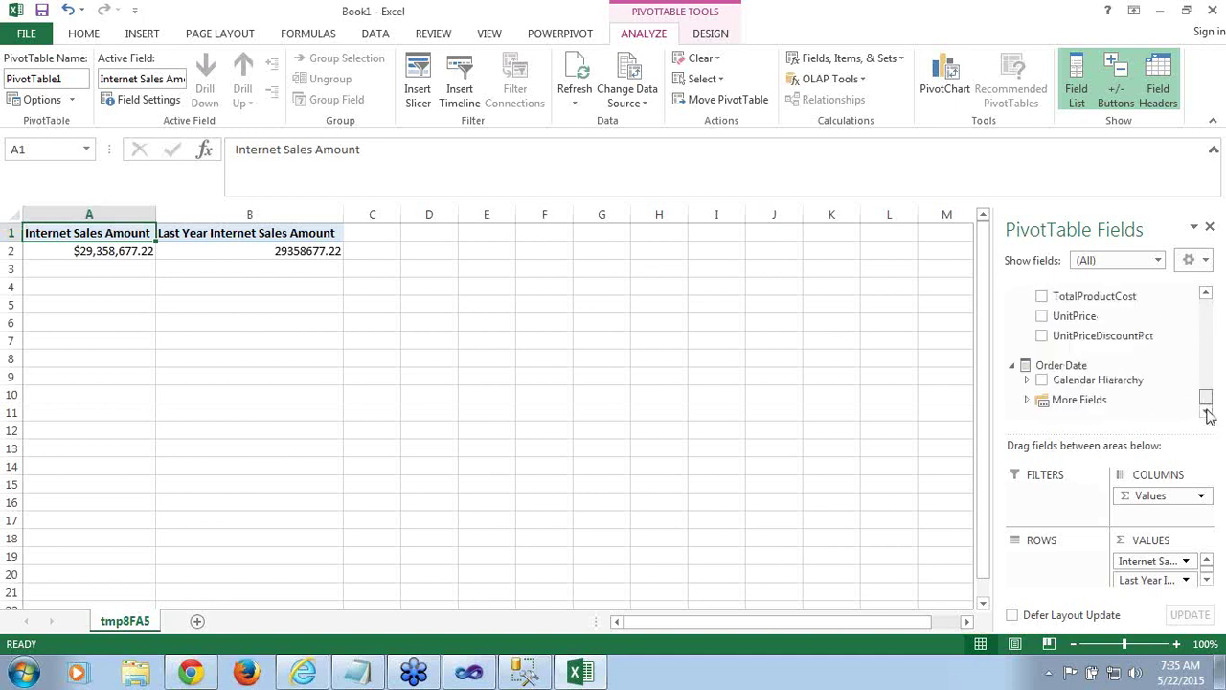
{"action": "left_click_drag", "start_coordinate": [1109, 381], "coordinate": [1059, 573]}
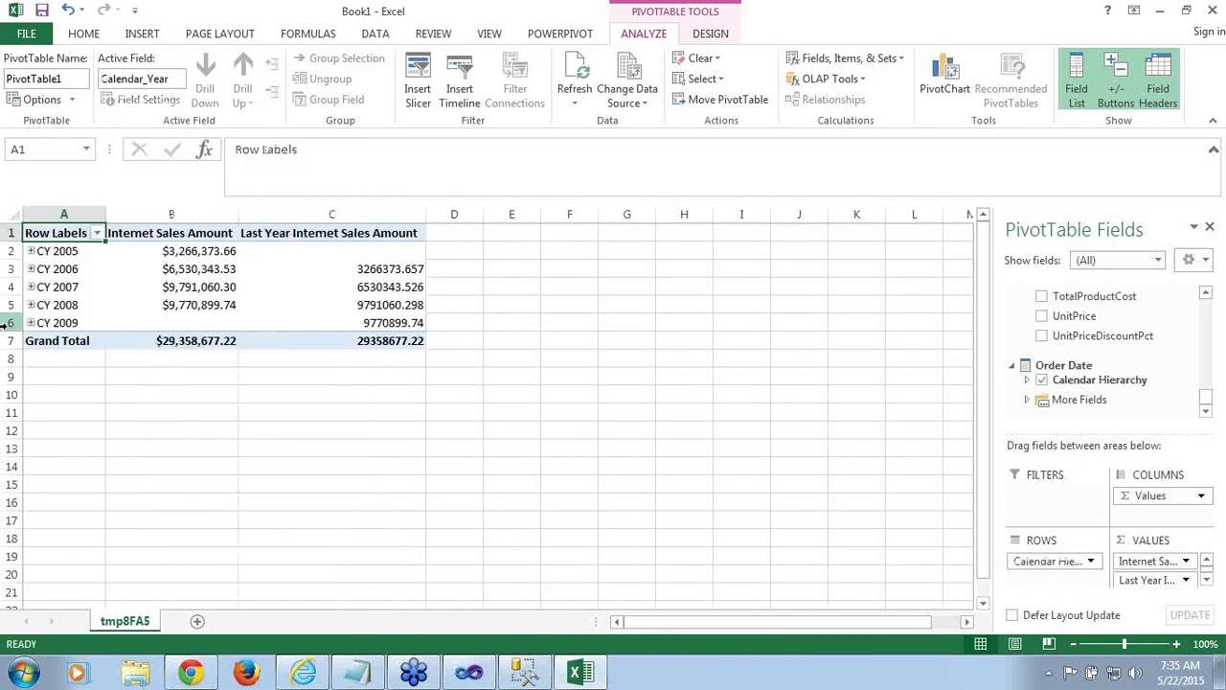
Verify CY 2007's last-year value matches CY 2006's Internet Sales Amount
{"action": "left_click", "coordinate": [62, 287]}
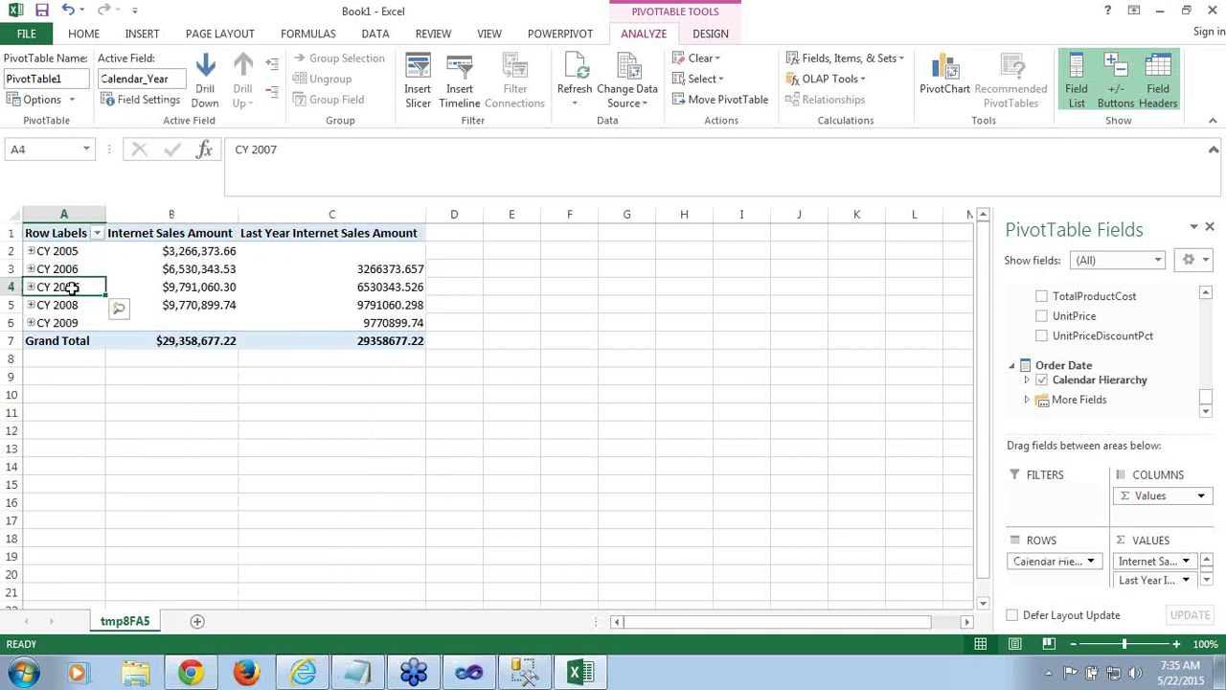
{"action": "left_click", "coordinate": [186, 286]}
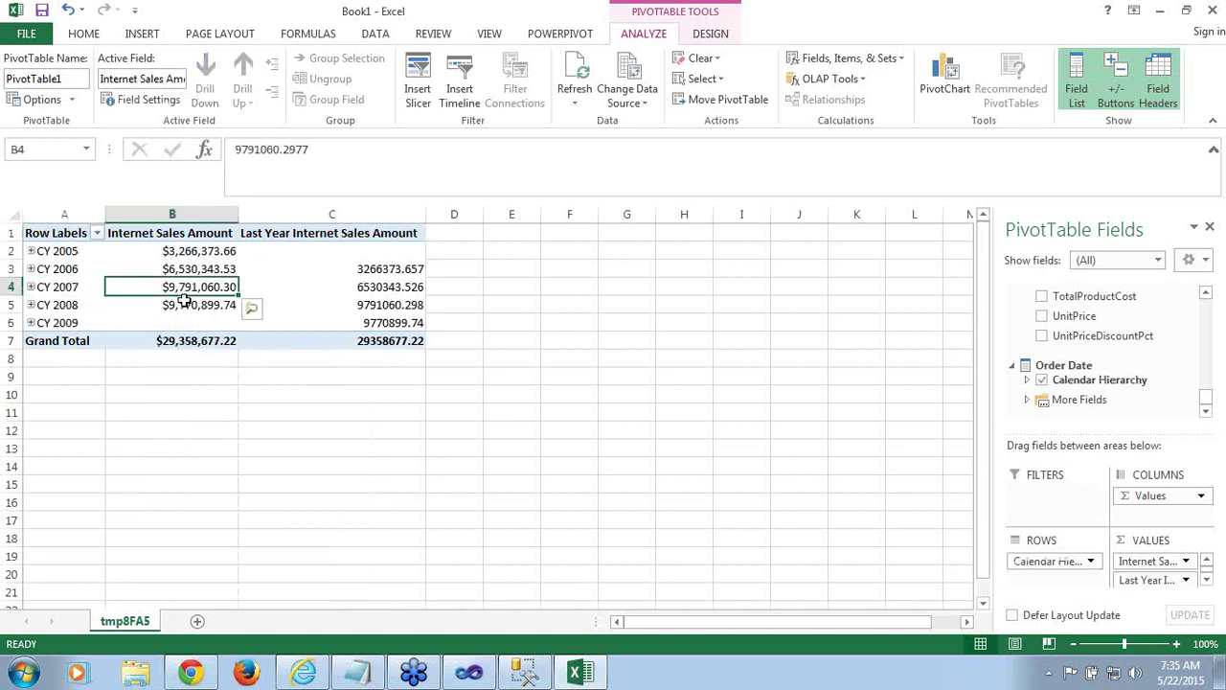
{"action": "left_click", "coordinate": [382, 292]}
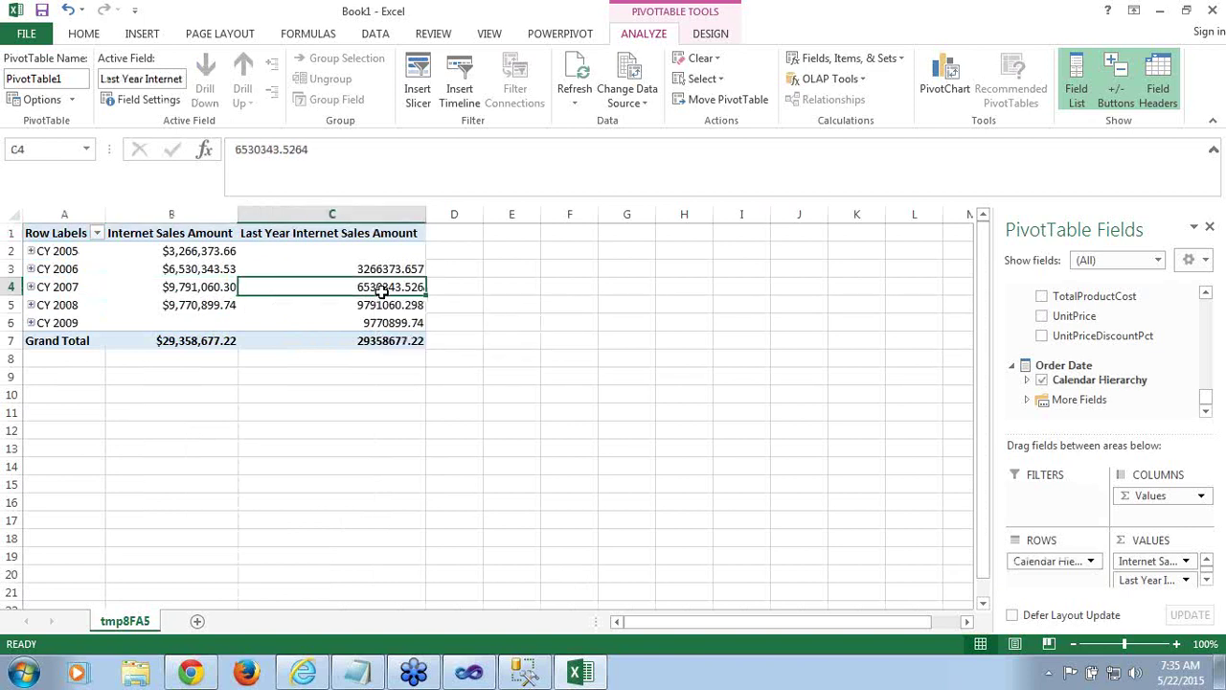
{"action": "left_click", "coordinate": [195, 272]}
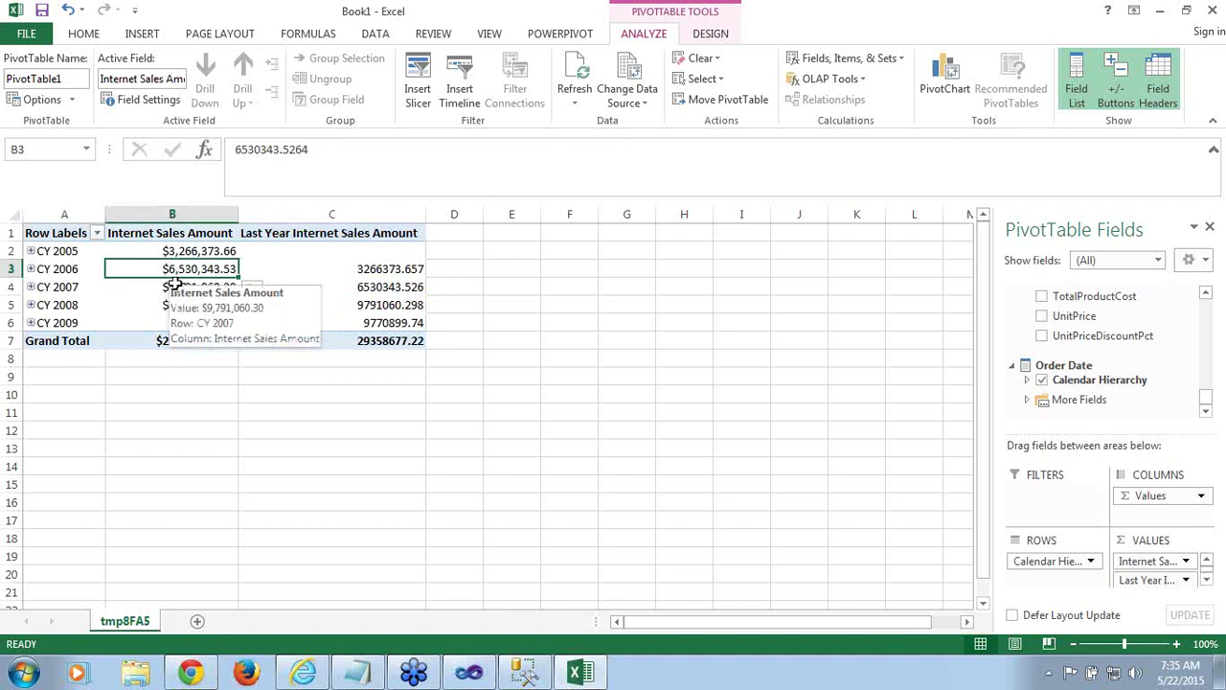
{"action": "left_click", "coordinate": [375, 294]}
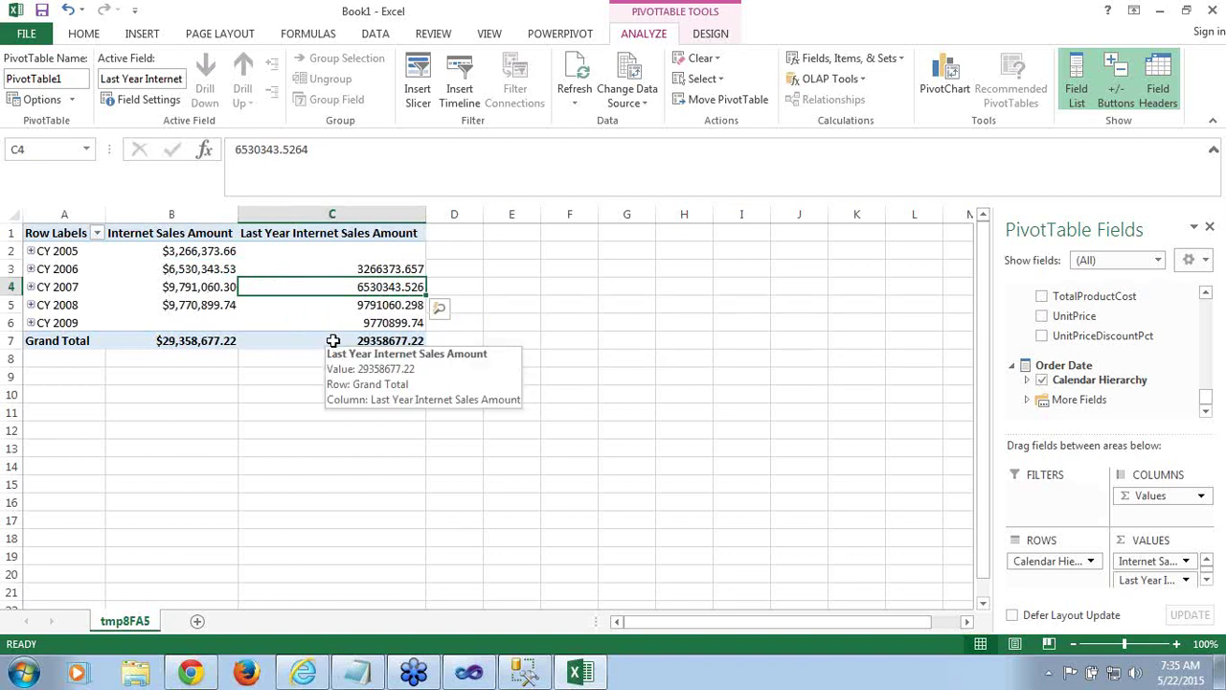
{"action": "left_click", "coordinate": [472, 674]}
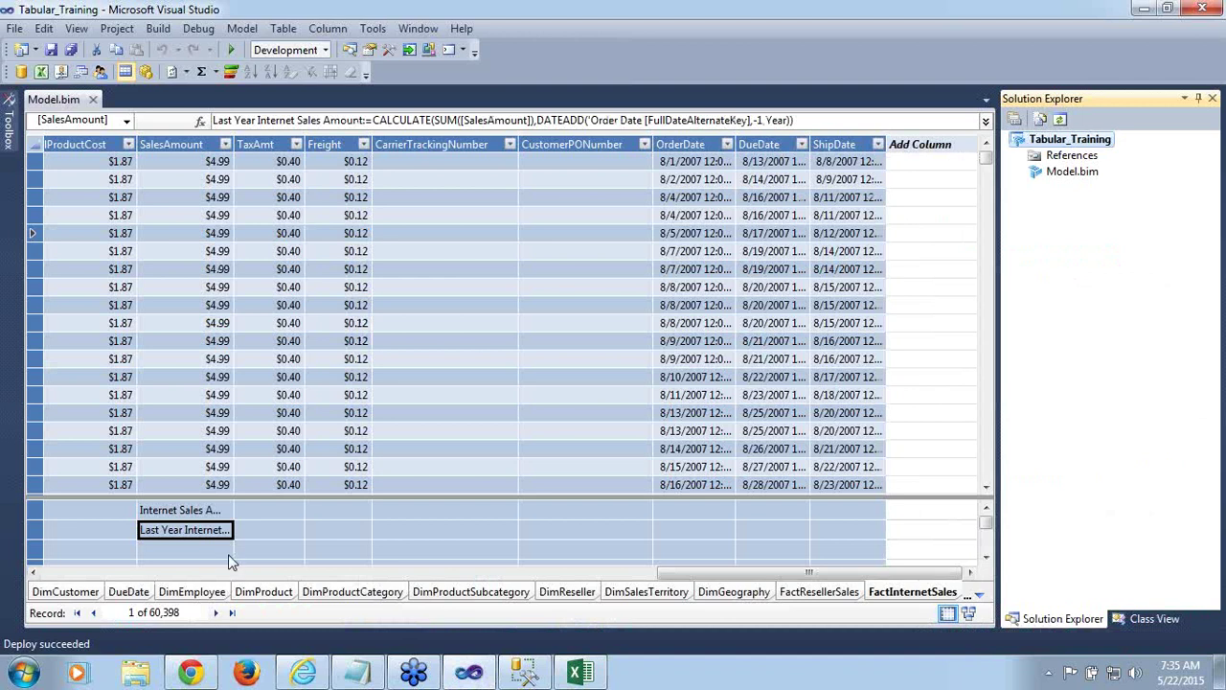
Select the Last Year Internet Sales Amount measure and show its properties
{"action": "key", "text": "F4"}
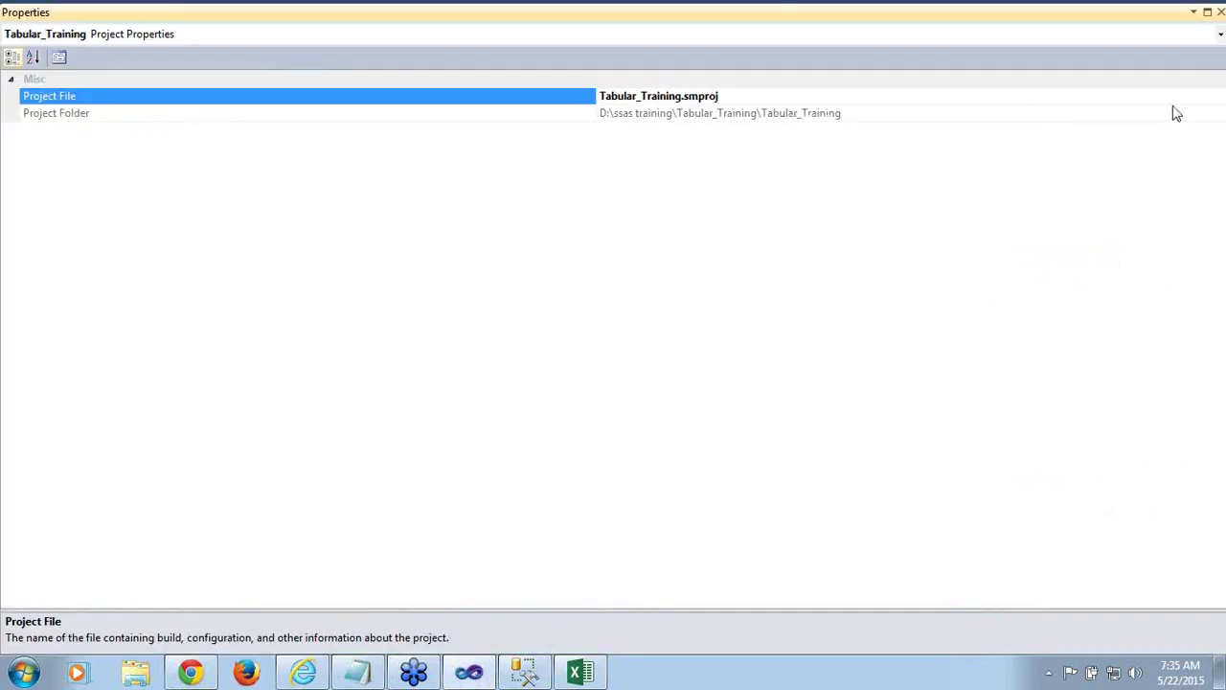
{"action": "left_click", "coordinate": [1221, 19]}
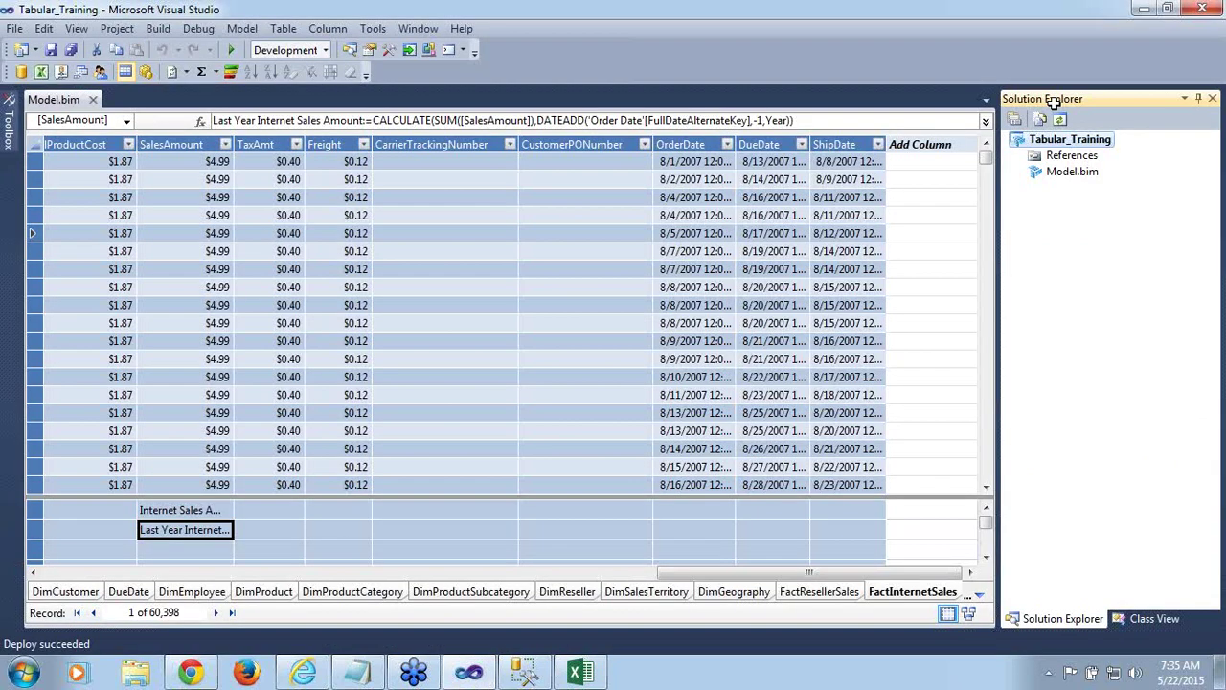
{"action": "left_click", "coordinate": [222, 511]}
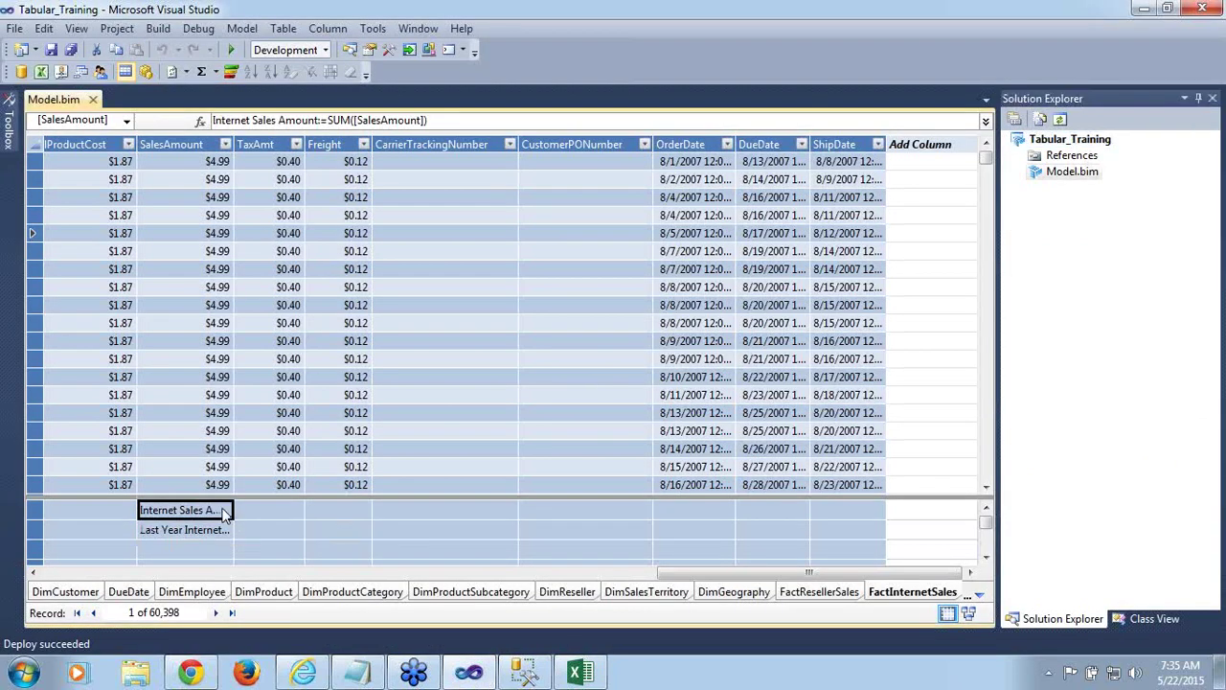
{"action": "left_click", "coordinate": [209, 535]}
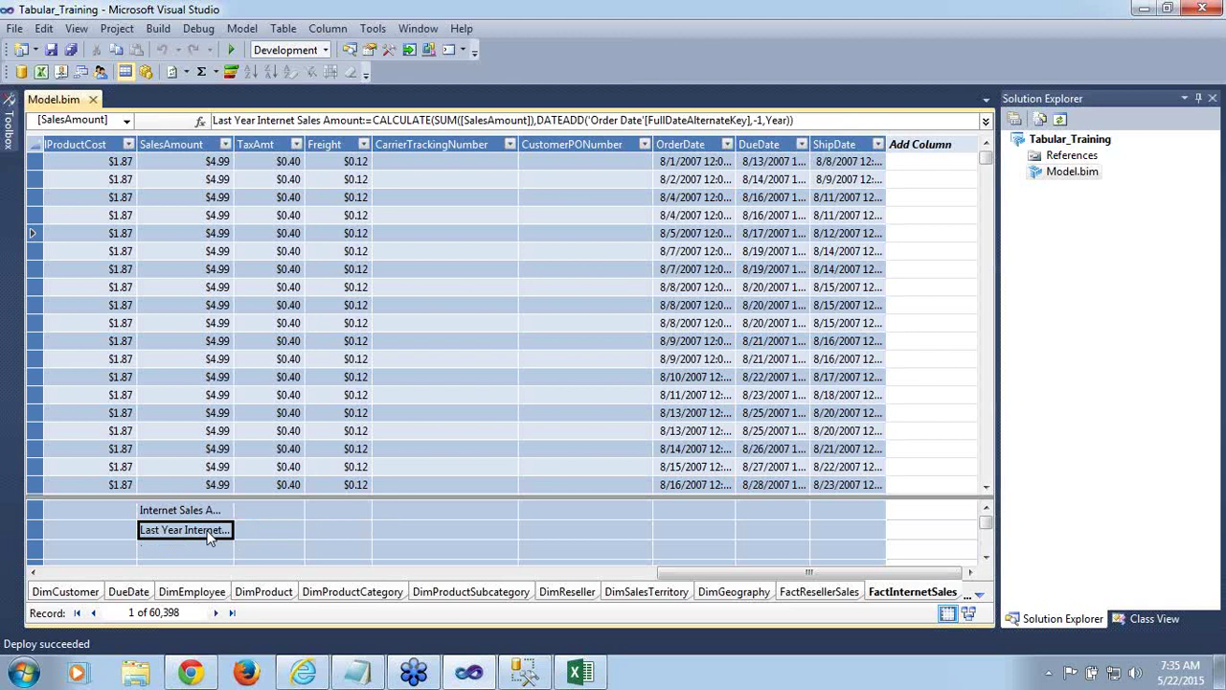
{"action": "key", "text": "F4"}
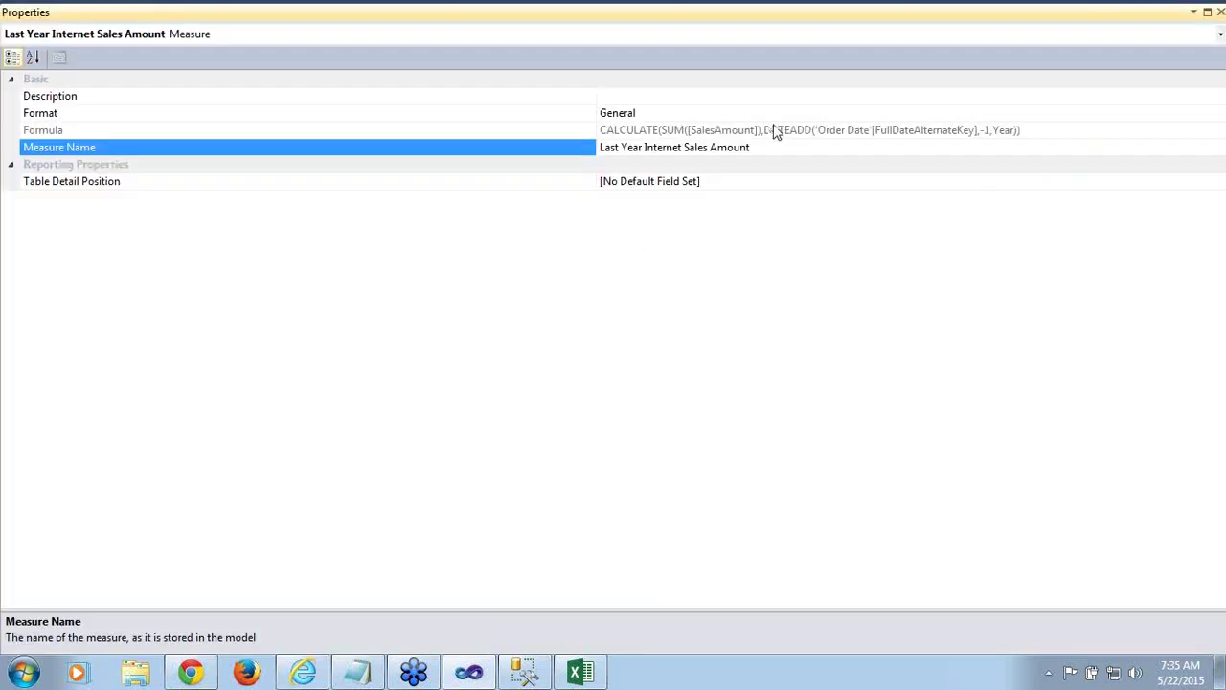
Format Last Year Internet Sales Amount as Currency, checking decimal places and thousand separator
{"action": "left_click", "coordinate": [776, 121]}
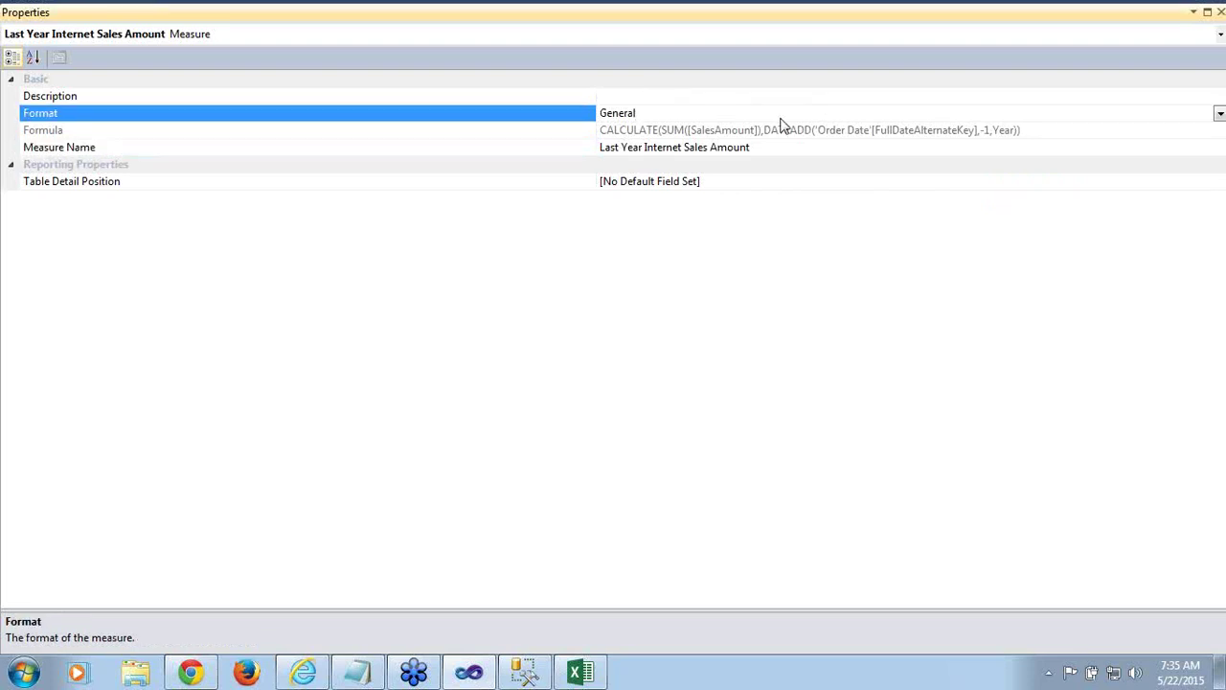
{"action": "left_click", "coordinate": [1220, 114]}
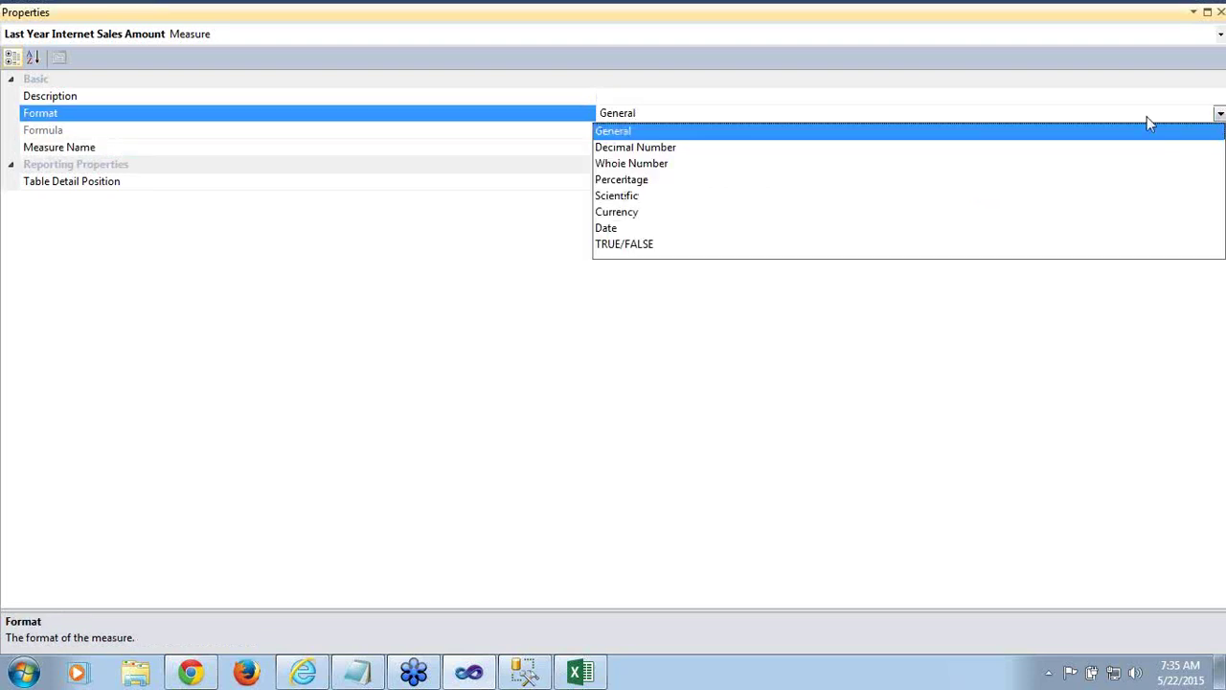
{"action": "left_click", "coordinate": [642, 212]}
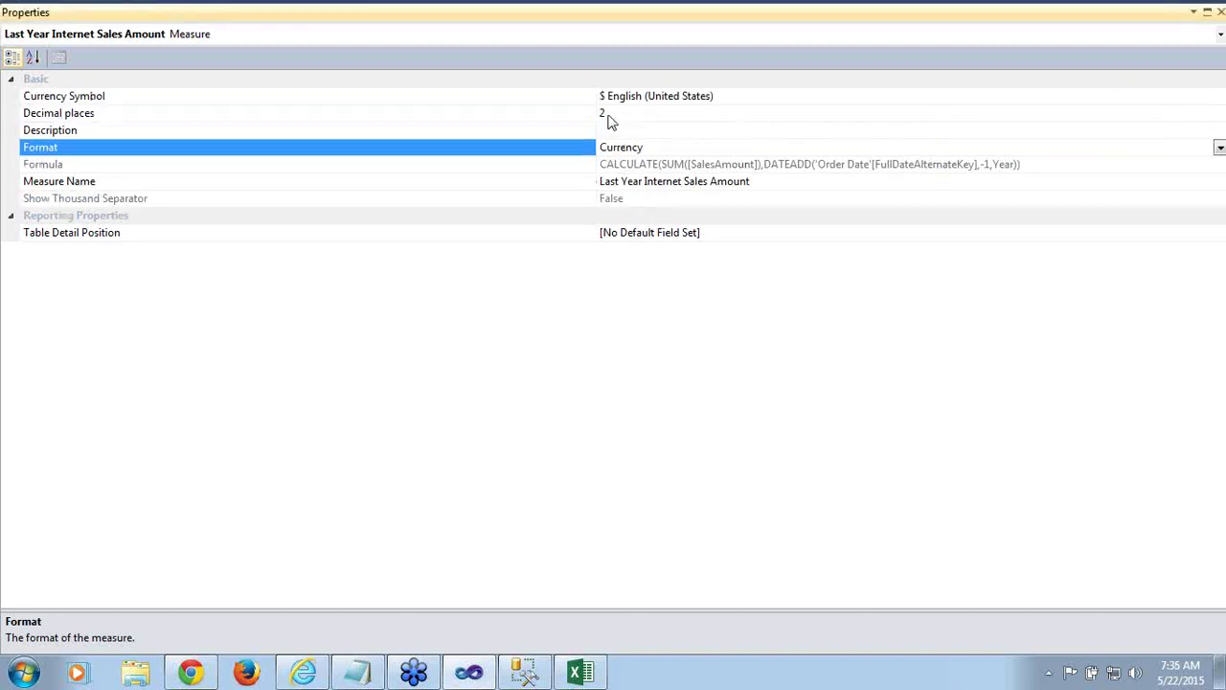
{"action": "left_click", "coordinate": [608, 114]}
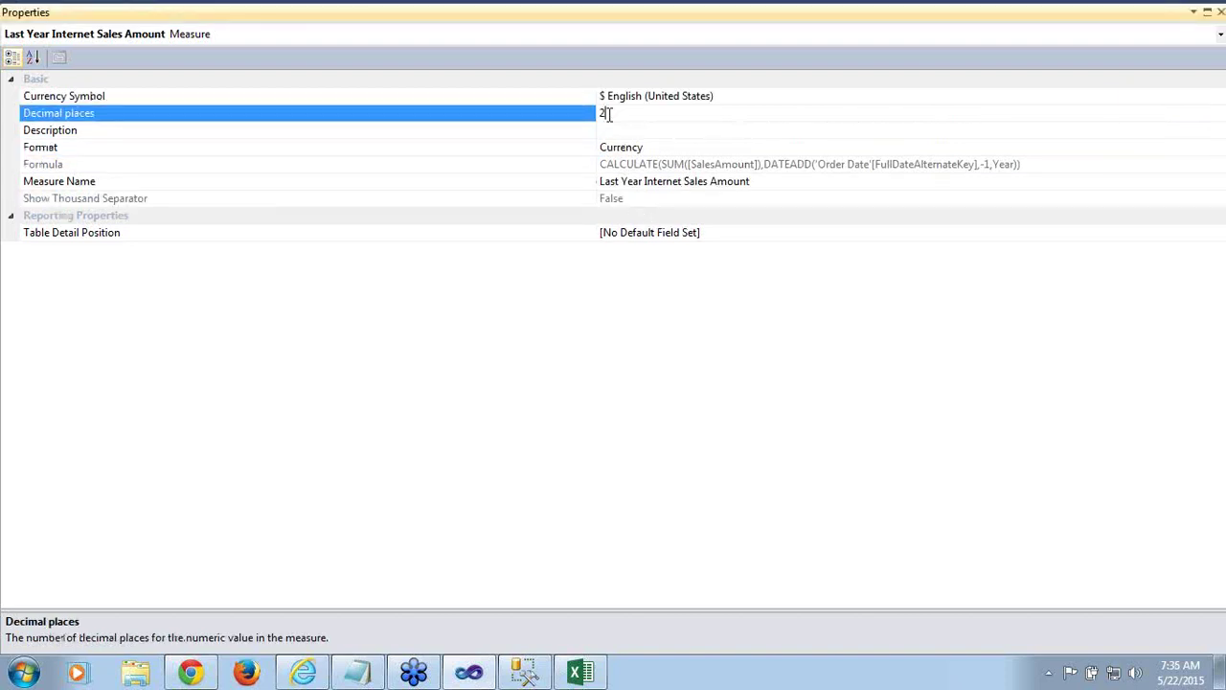
{"action": "left_click", "coordinate": [632, 200]}
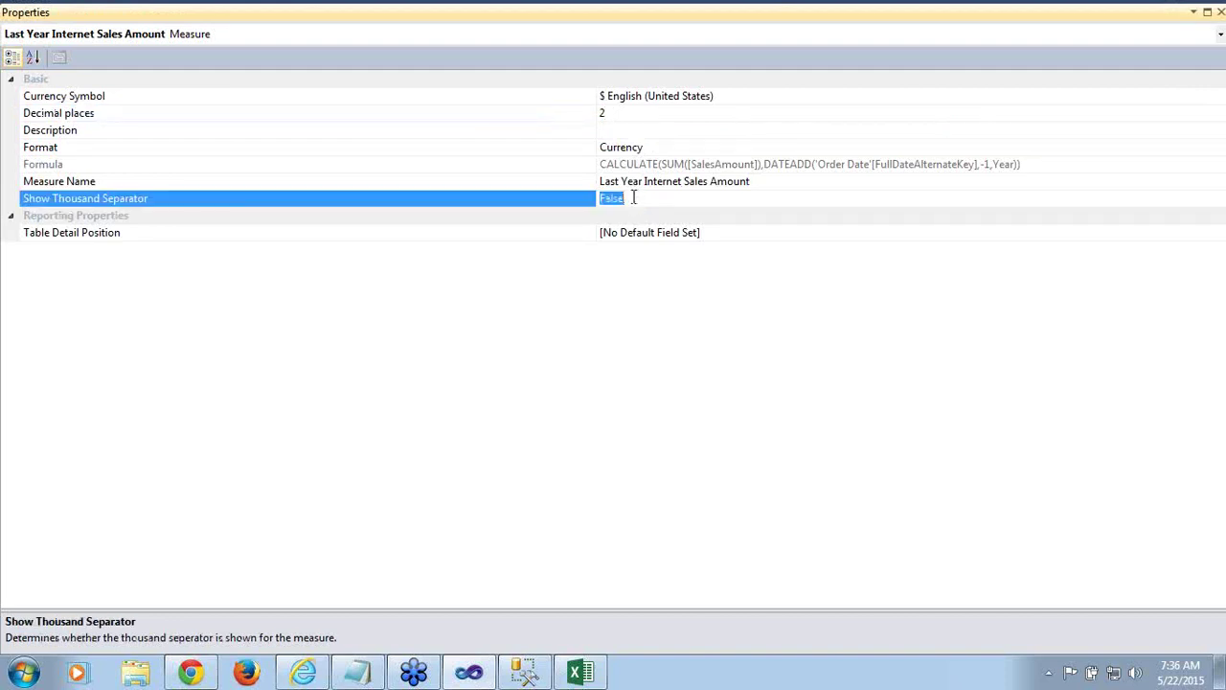
{"action": "left_click", "coordinate": [627, 284]}
{"action": "left_click", "coordinate": [1221, 12]}
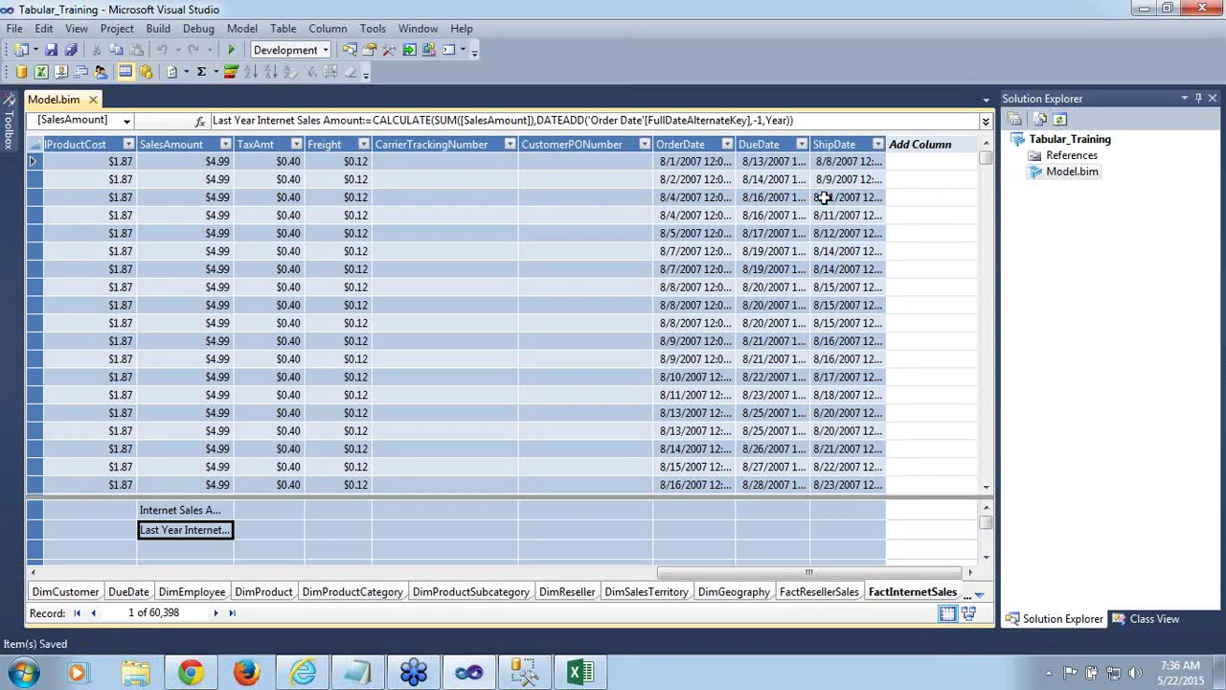
Redeploy the Tabular_Training project and close the successful deployment summary
{"action": "right_click", "coordinate": [1053, 142]}
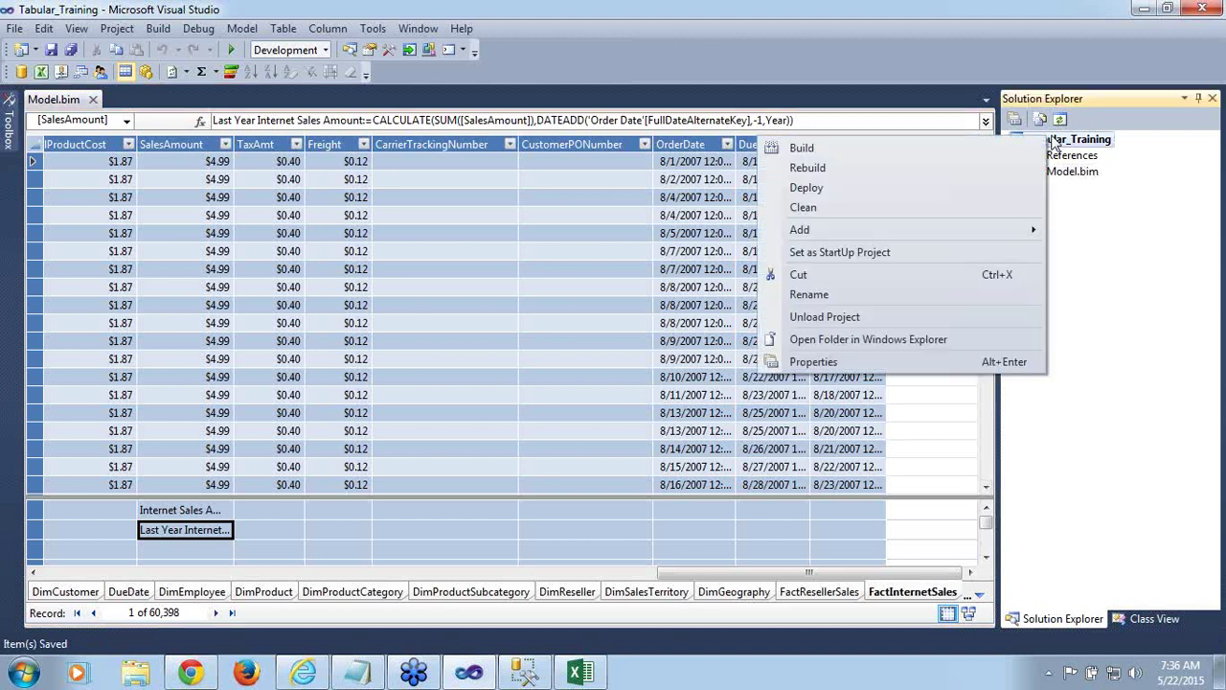
{"action": "left_click", "coordinate": [884, 190]}
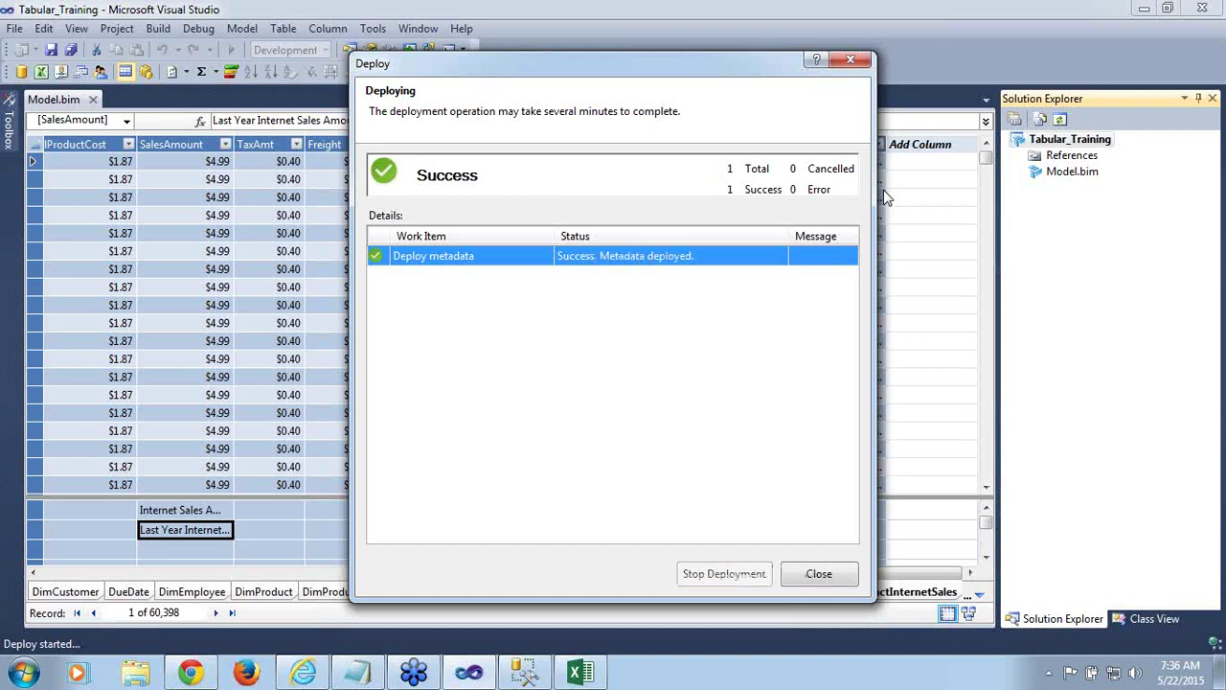
{"action": "left_click", "coordinate": [819, 574]}
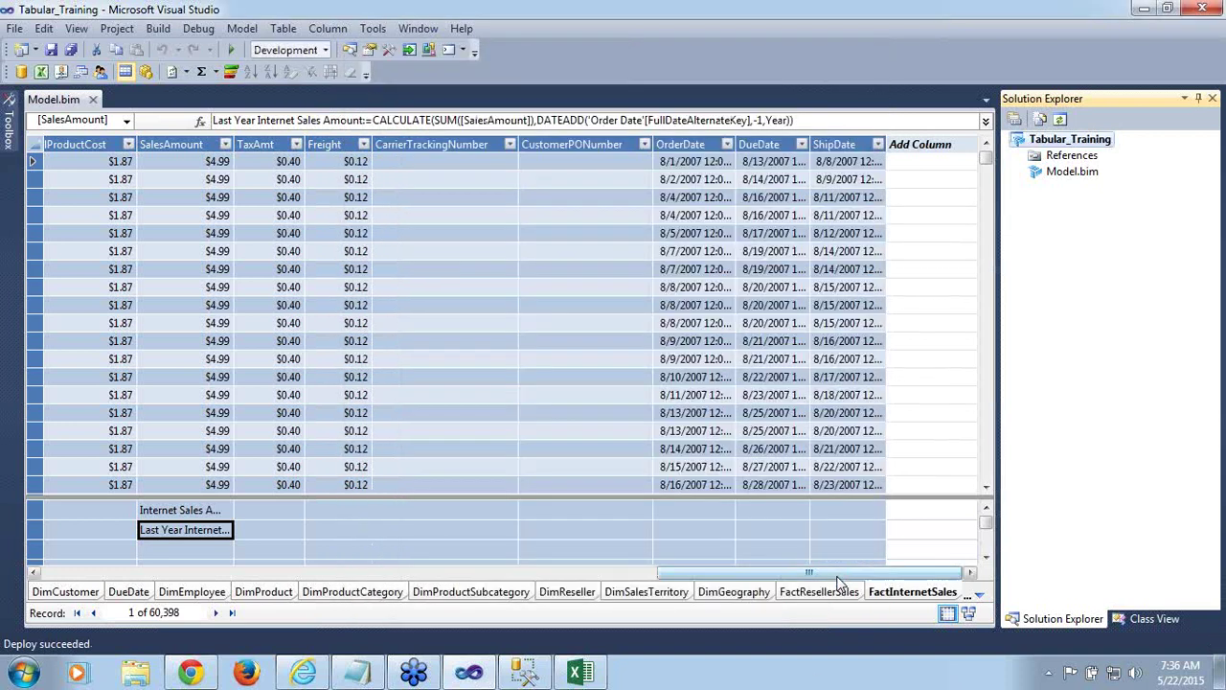
Bring up the Excel pivot workbook and look through its DATA and REVIEW ribbon tabs
{"action": "left_click", "coordinate": [563, 678]}
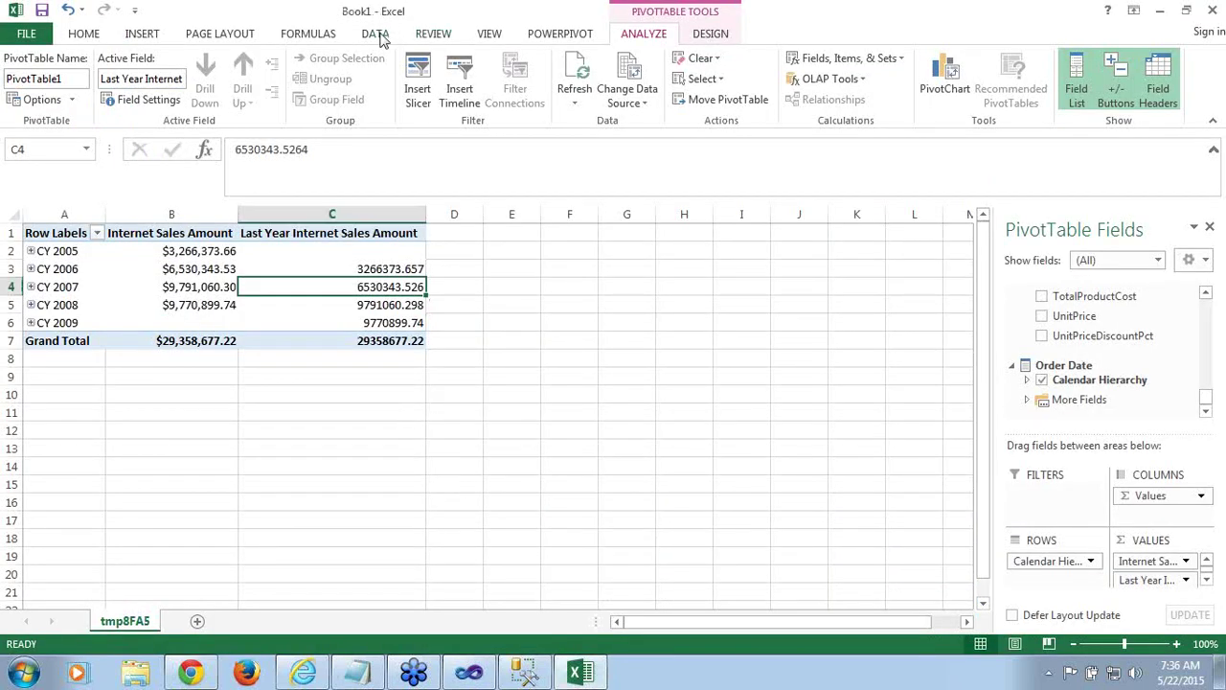
{"action": "left_click", "coordinate": [376, 34]}
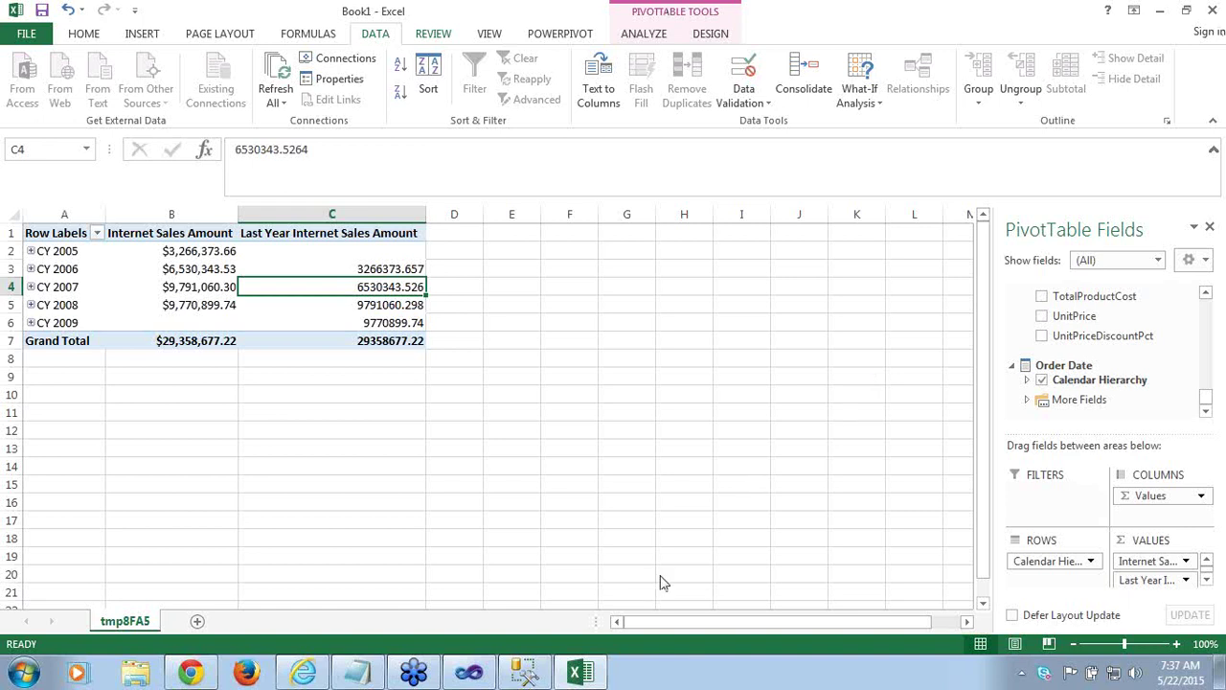
{"action": "mouse_move", "coordinate": [581, 674]}
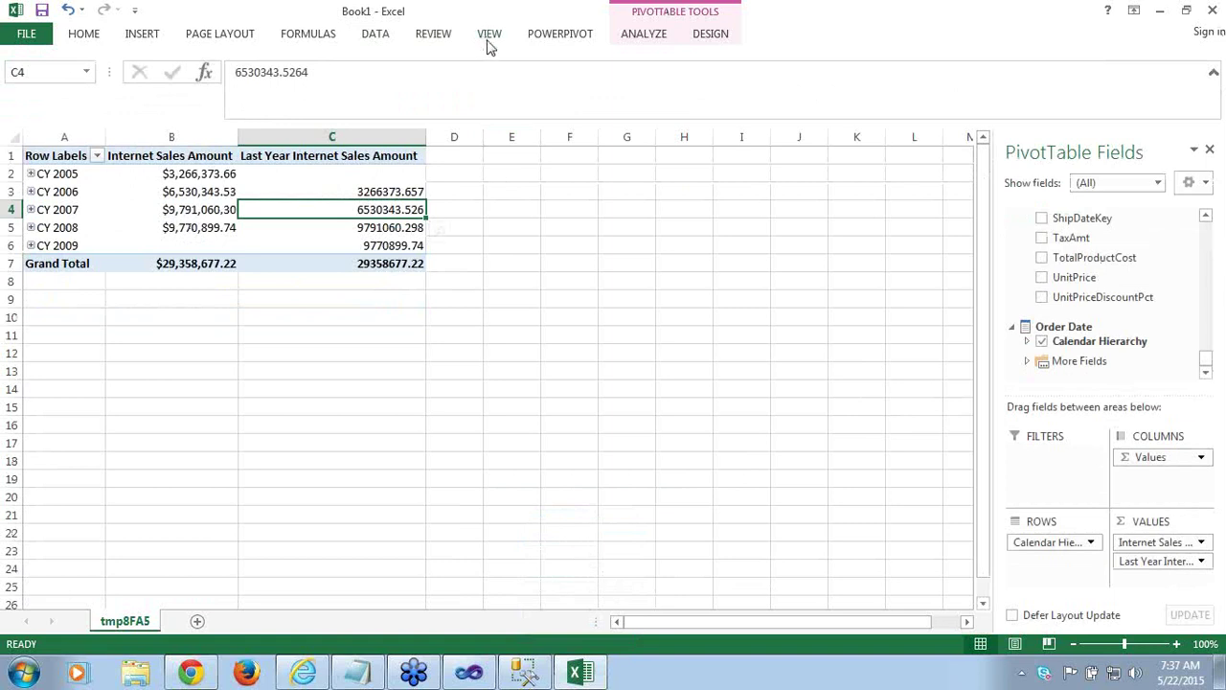
{"action": "left_click", "coordinate": [436, 40]}
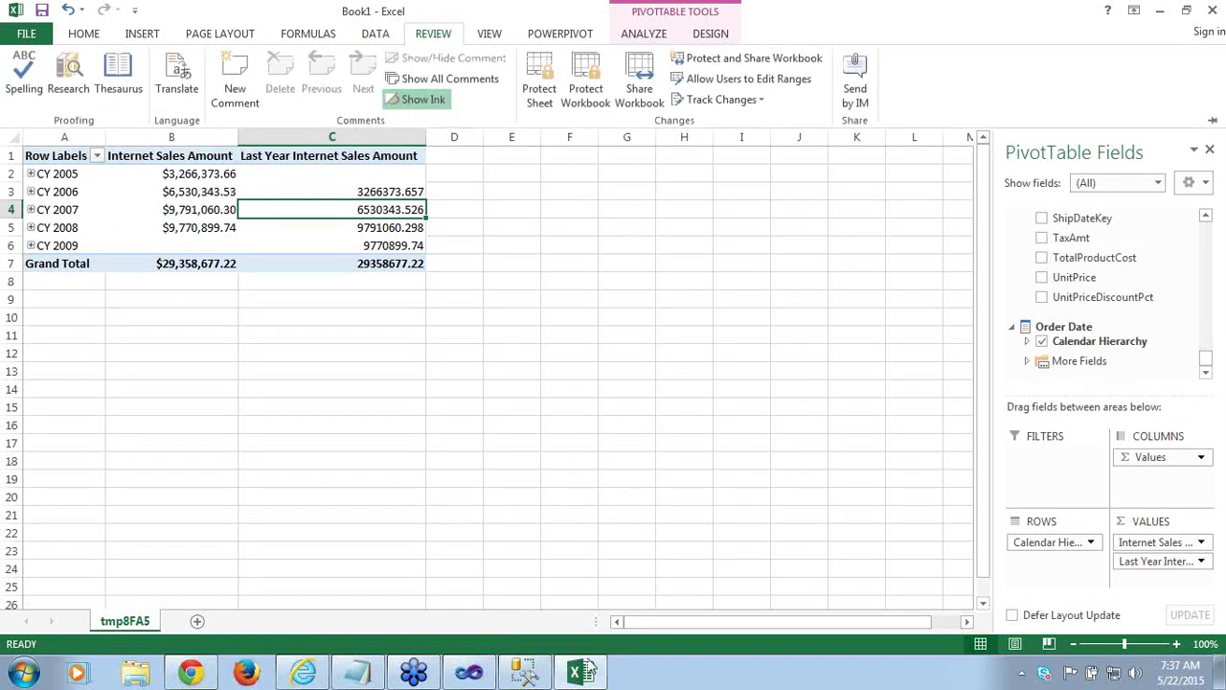
Close the Book1 workbook from the taskbar, choosing Don't Save
{"action": "right_click", "coordinate": [587, 674]}
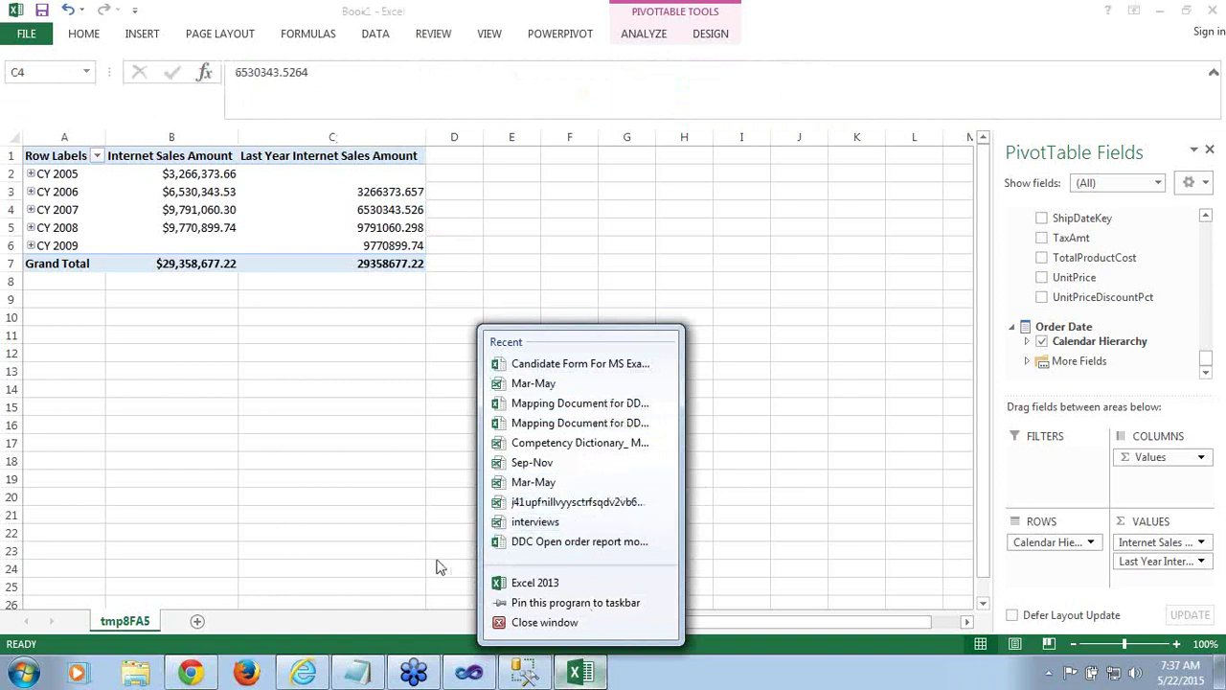
{"action": "left_click", "coordinate": [512, 625]}
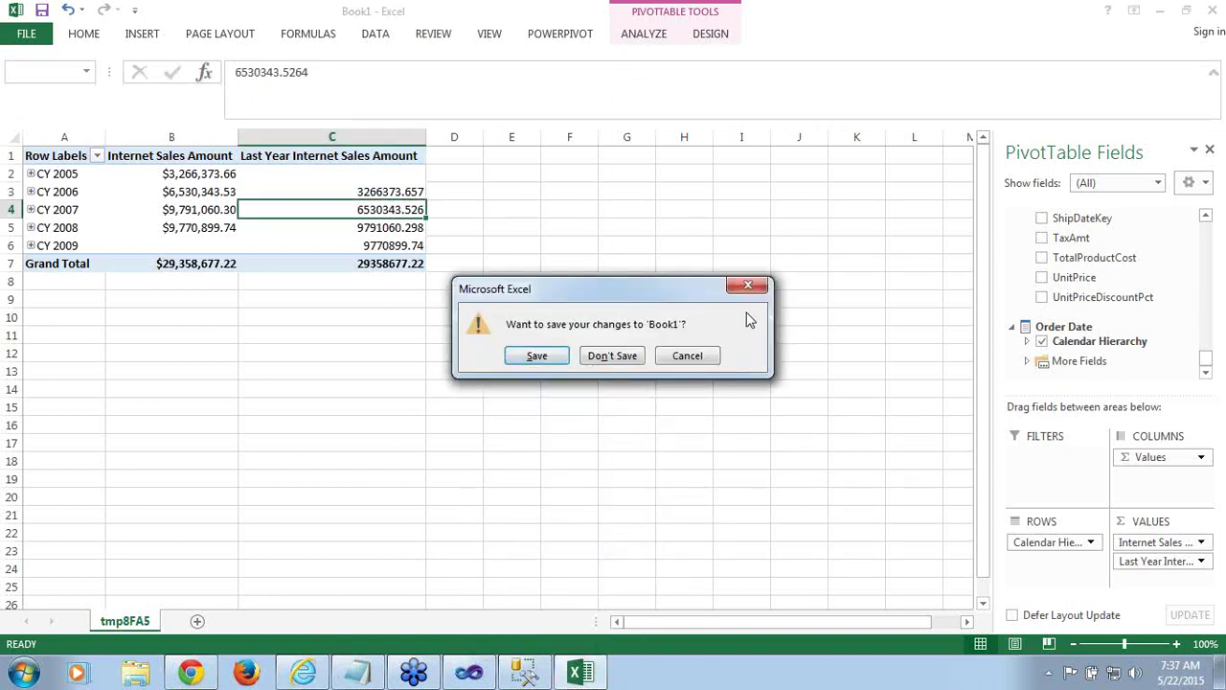
{"action": "left_click", "coordinate": [600, 363]}
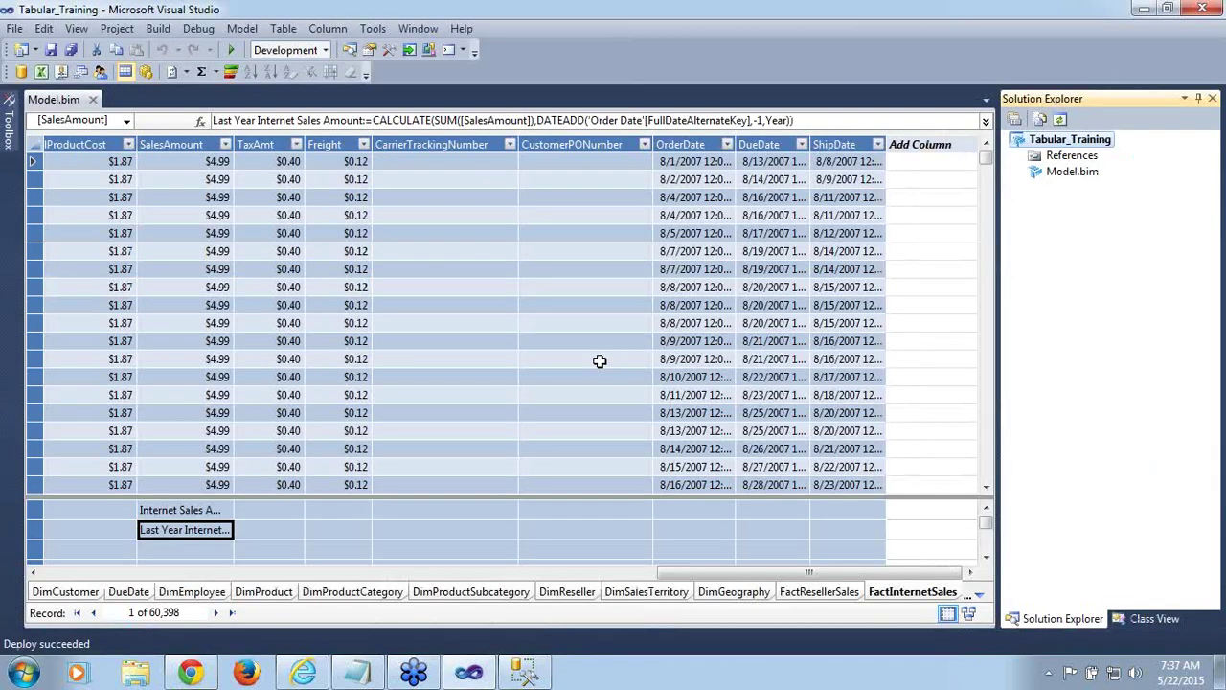
Close the Model browser in Management Studio and refresh the Object Explorer tree
{"action": "left_click", "coordinate": [525, 672]}
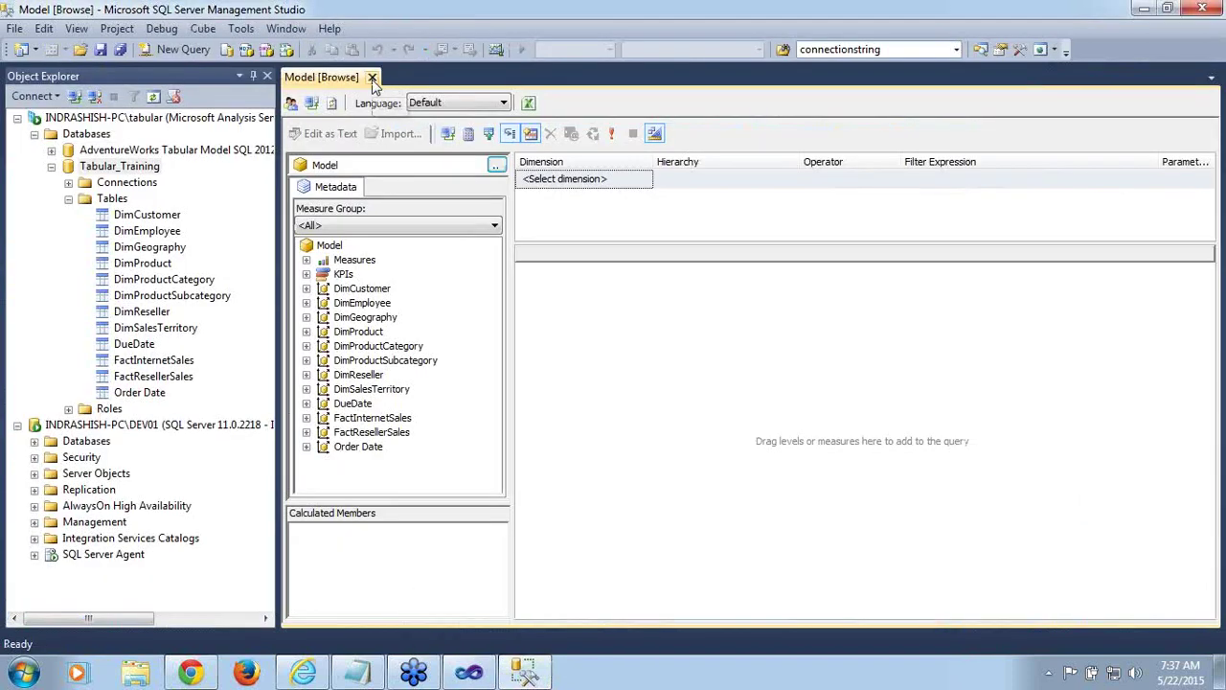
{"action": "left_click", "coordinate": [373, 78]}
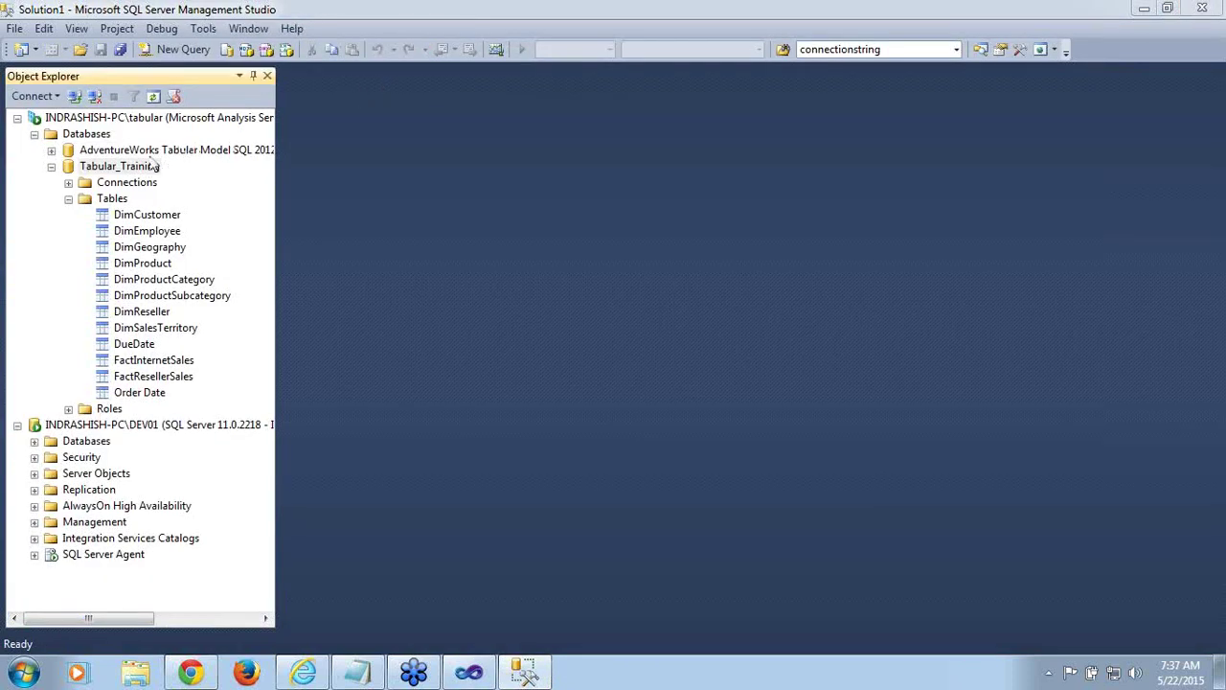
{"action": "left_click", "coordinate": [153, 96]}
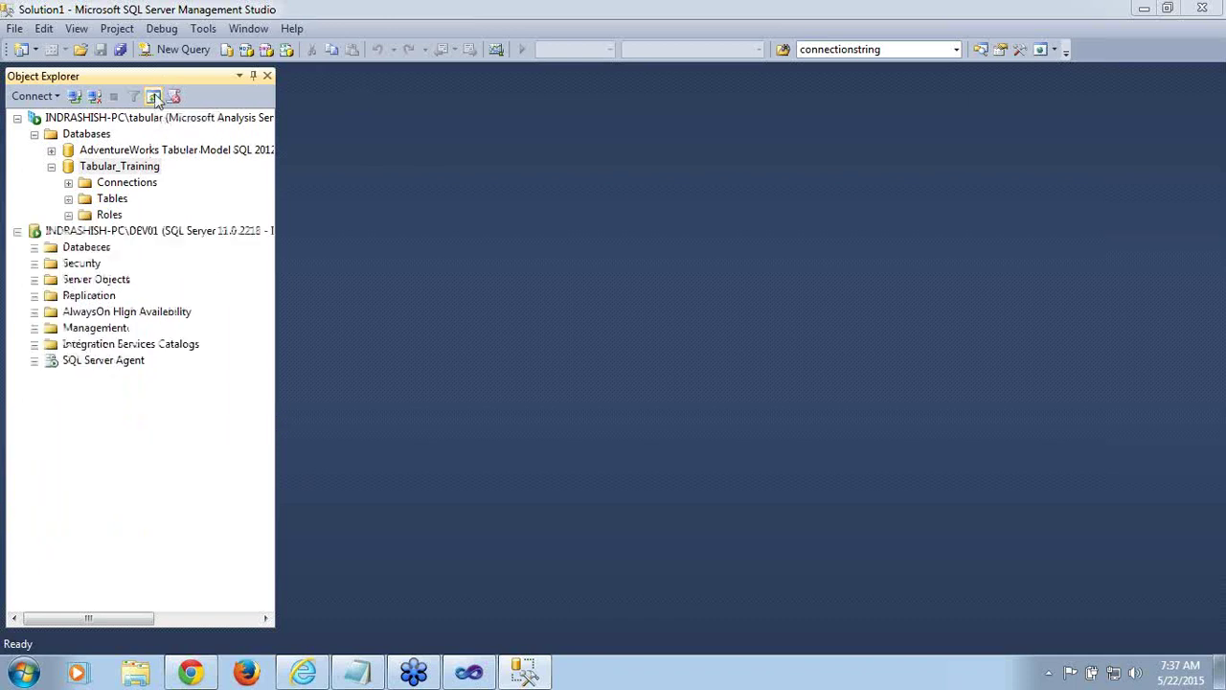
Browse the Tabular_Training database and analyze its Model perspective in Excel
{"action": "right_click", "coordinate": [124, 169]}
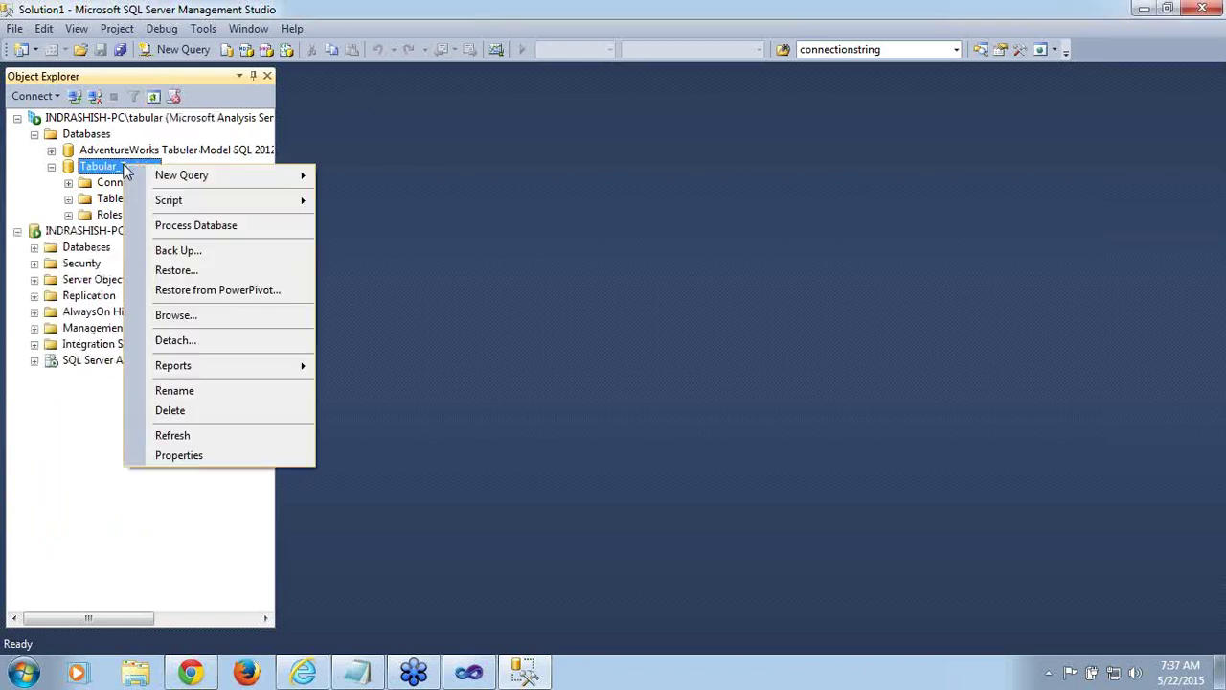
{"action": "left_click", "coordinate": [165, 314]}
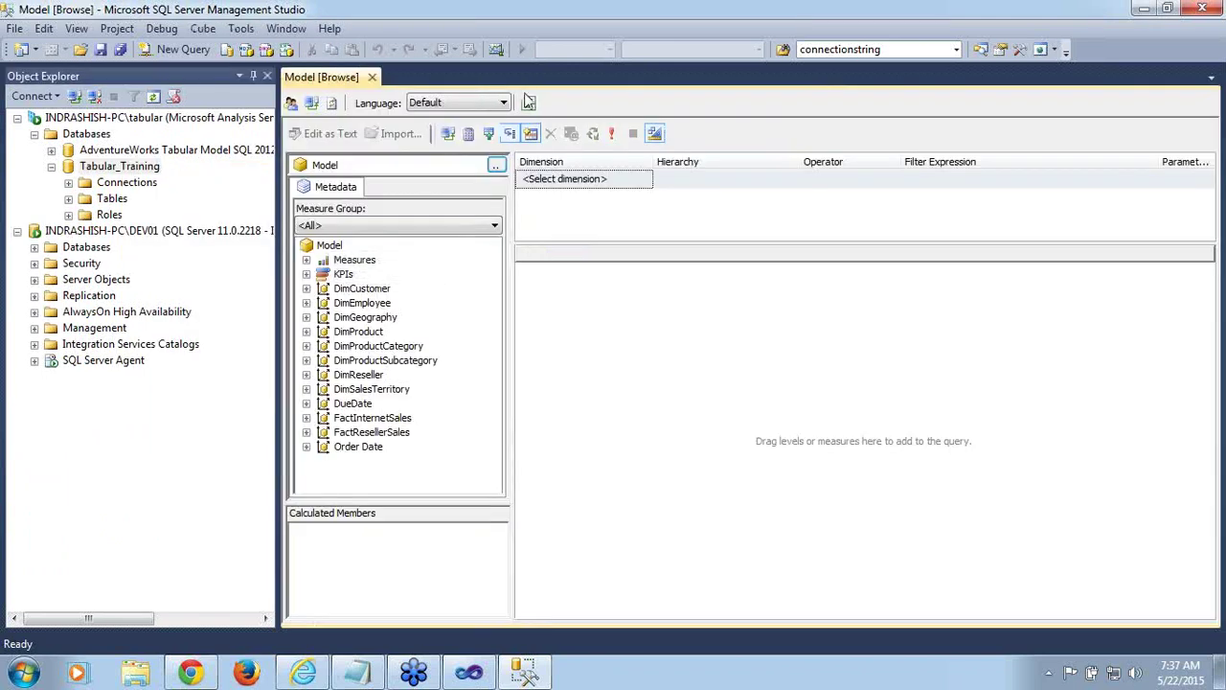
{"action": "left_click", "coordinate": [528, 102]}
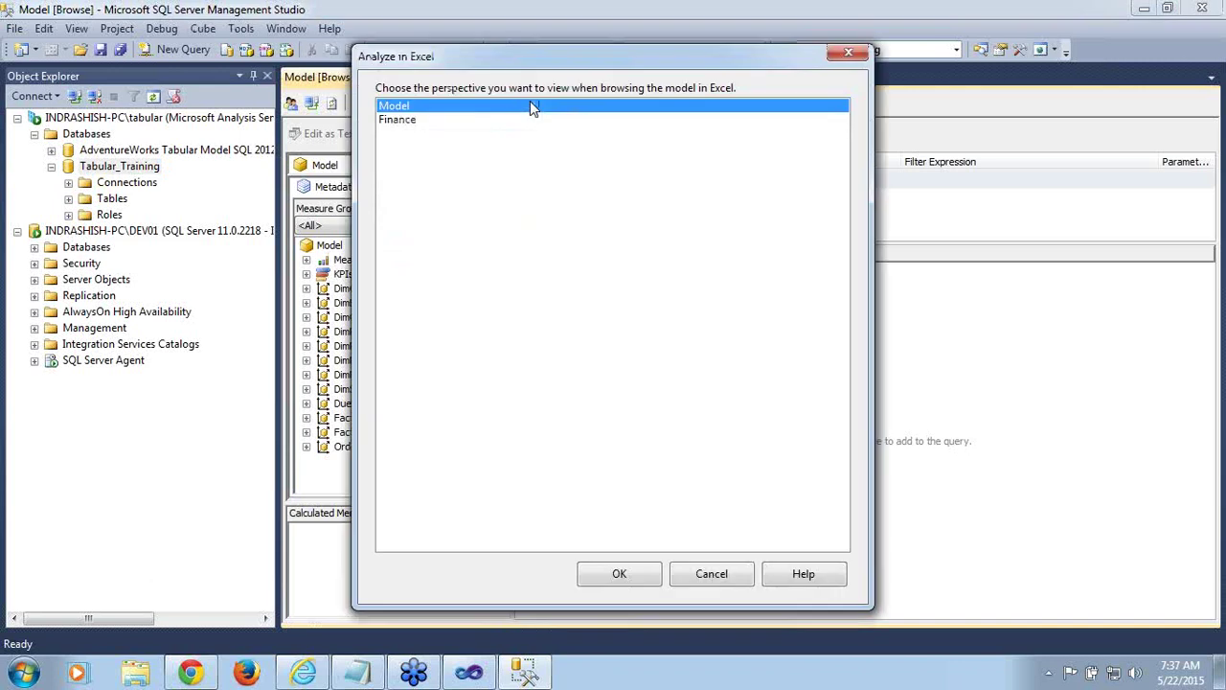
{"action": "left_click", "coordinate": [593, 578]}
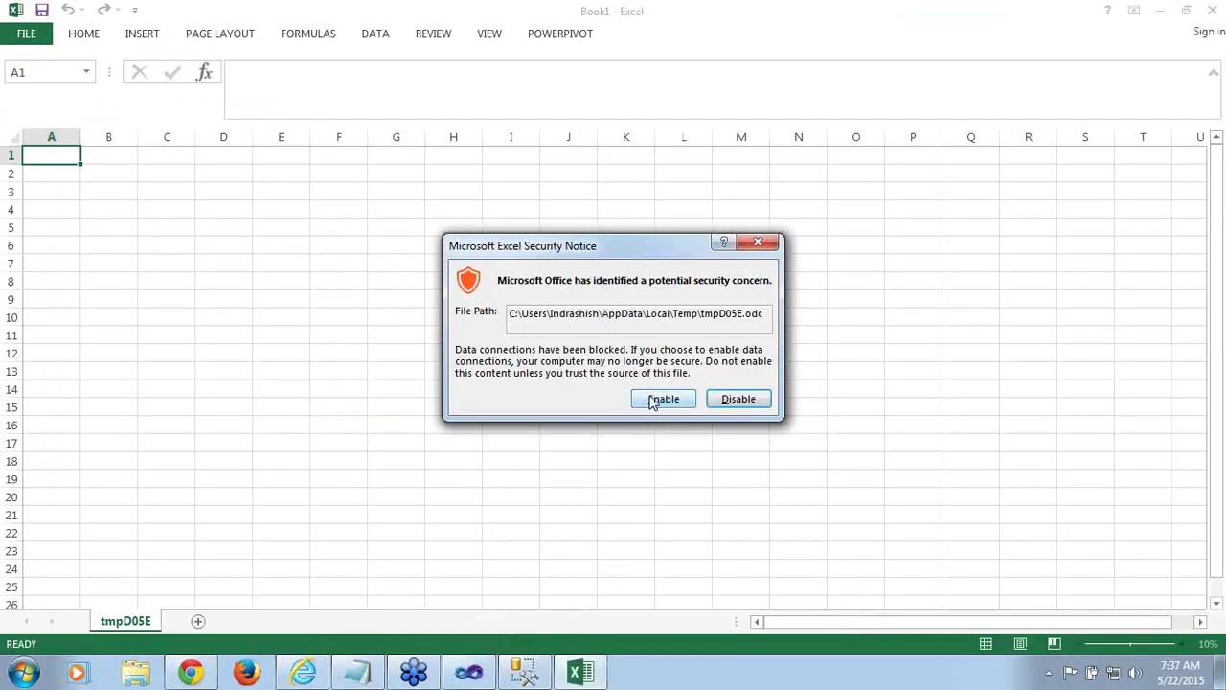
Enable the data connection, then pivot Internet Sales Amount and Last Year Internet Sales Amount by Calendar Hierarchy years
{"action": "left_click", "coordinate": [661, 399]}
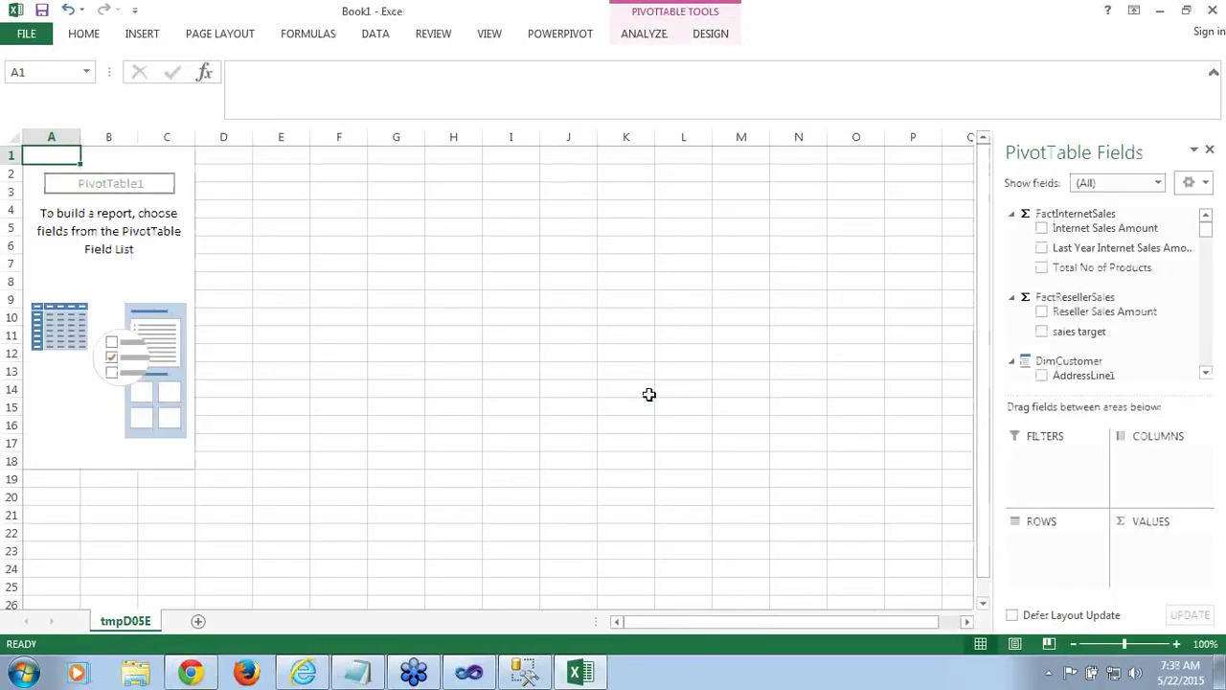
{"action": "left_click", "coordinate": [1042, 230]}
{"action": "left_click", "coordinate": [1042, 249]}
{"action": "left_click_drag", "start_coordinate": [1208, 232], "coordinate": [1212, 374]}
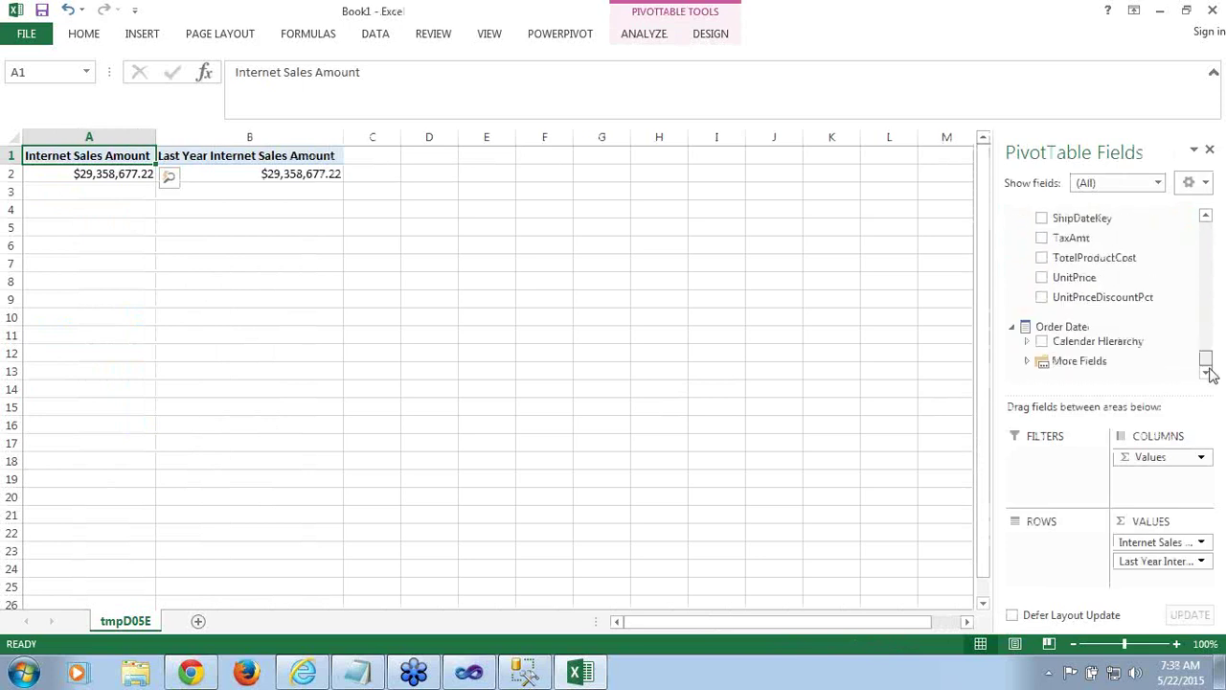
{"action": "left_click_drag", "start_coordinate": [1140, 351], "coordinate": [1078, 569]}
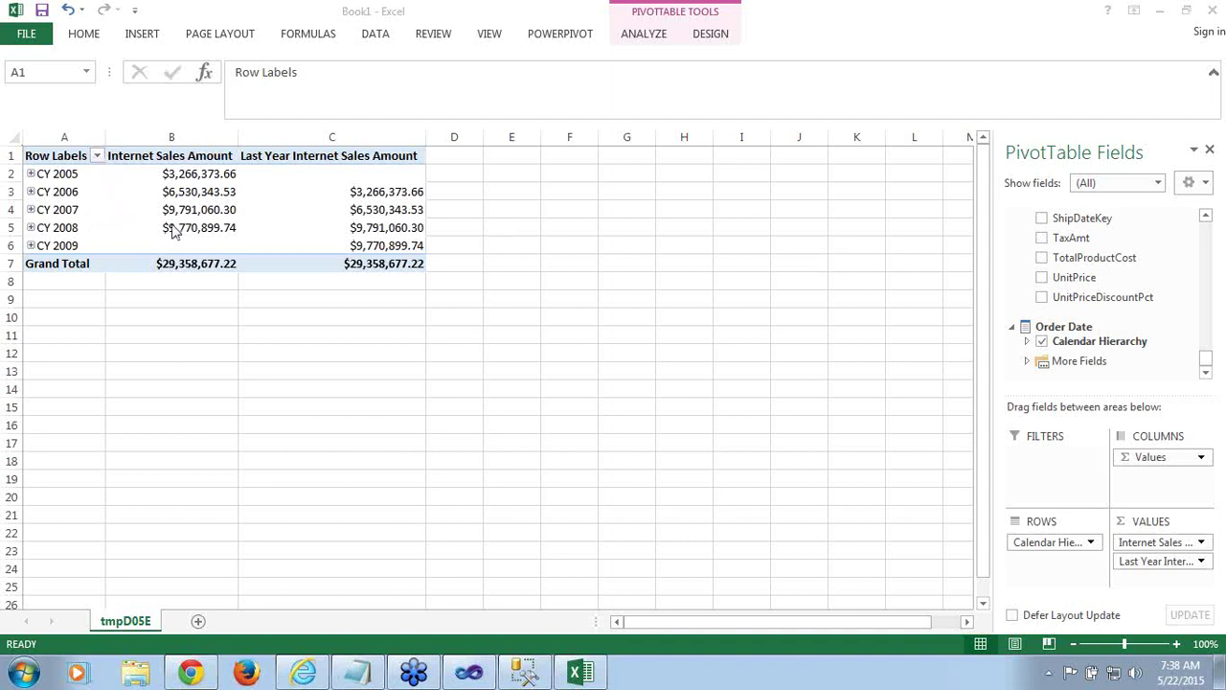
Compare the CY 2006 and CY 2007 sales values, then expand CY 2007 into quarters
{"action": "mouse_move", "coordinate": [201, 215]}
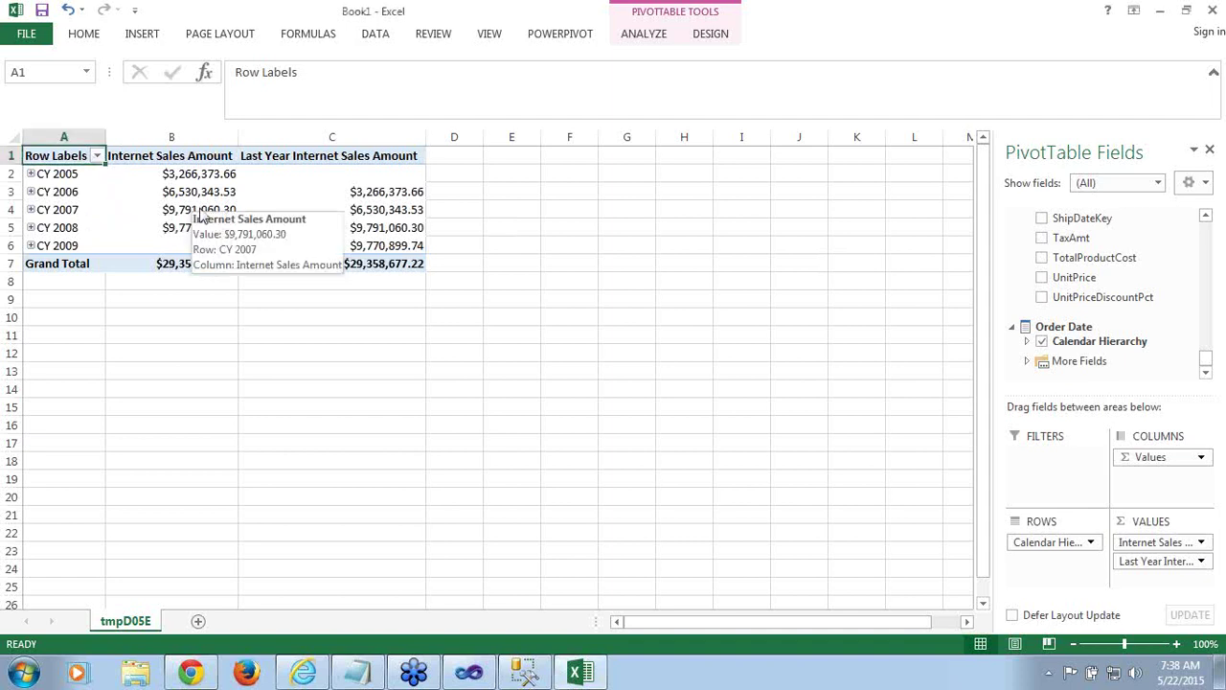
{"action": "left_click", "coordinate": [175, 211]}
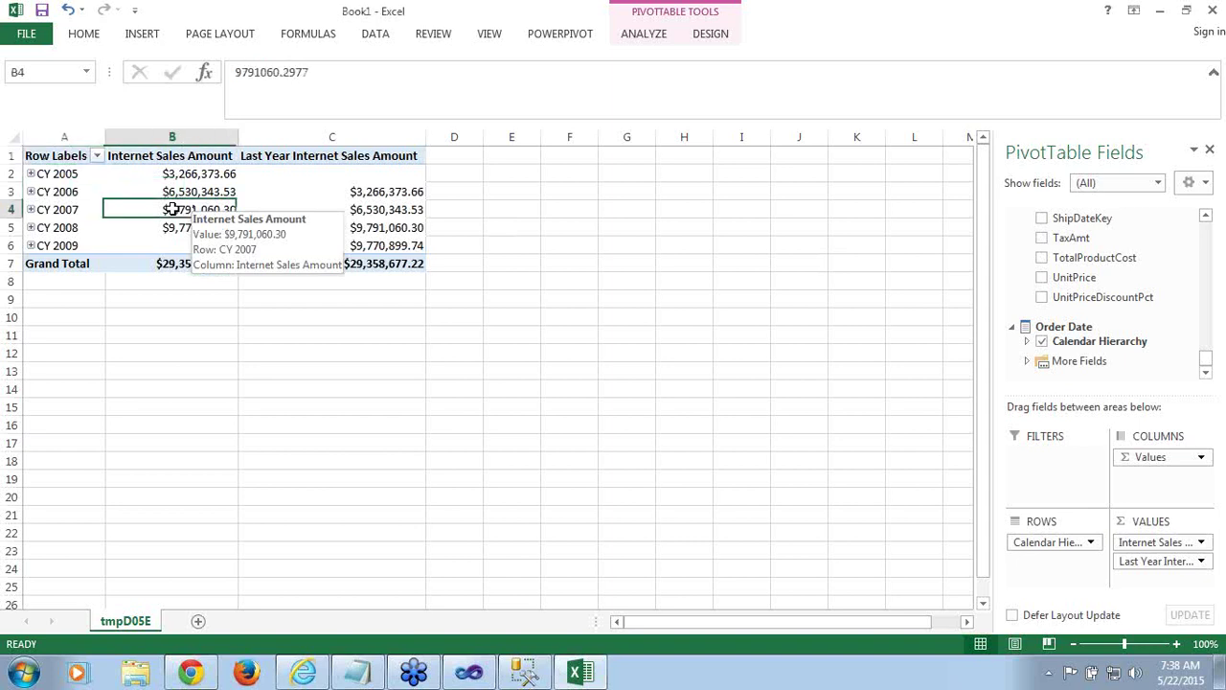
{"action": "left_click", "coordinate": [187, 192]}
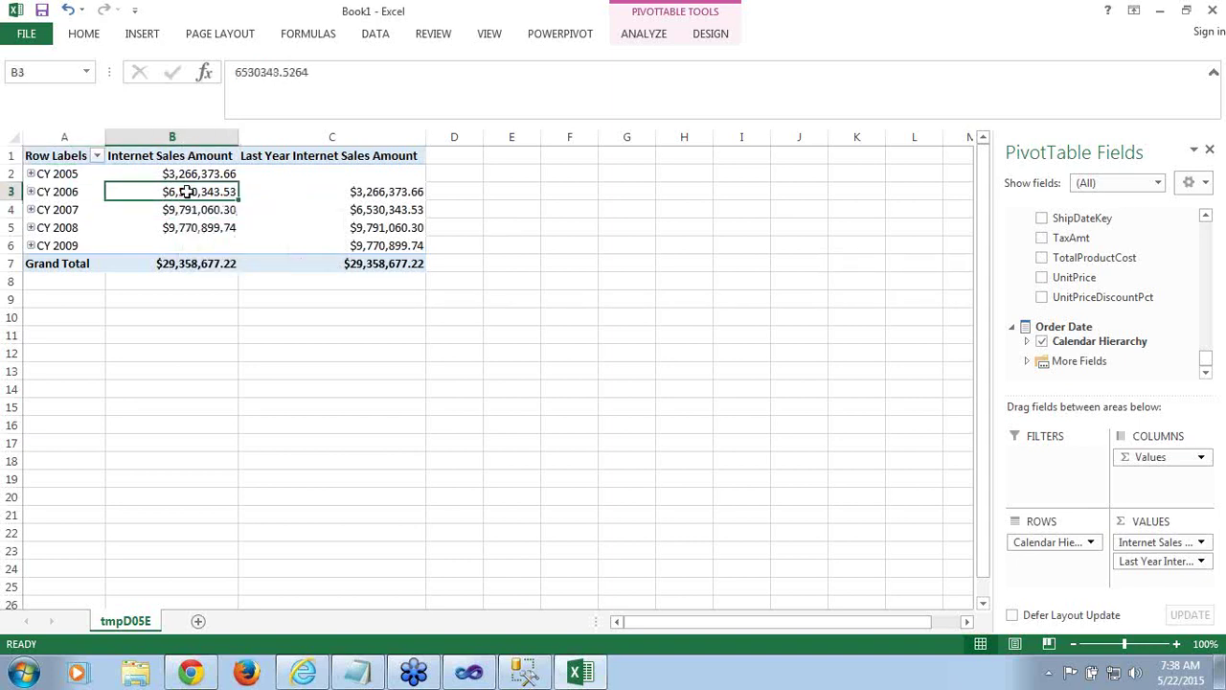
{"action": "left_click", "coordinate": [337, 211]}
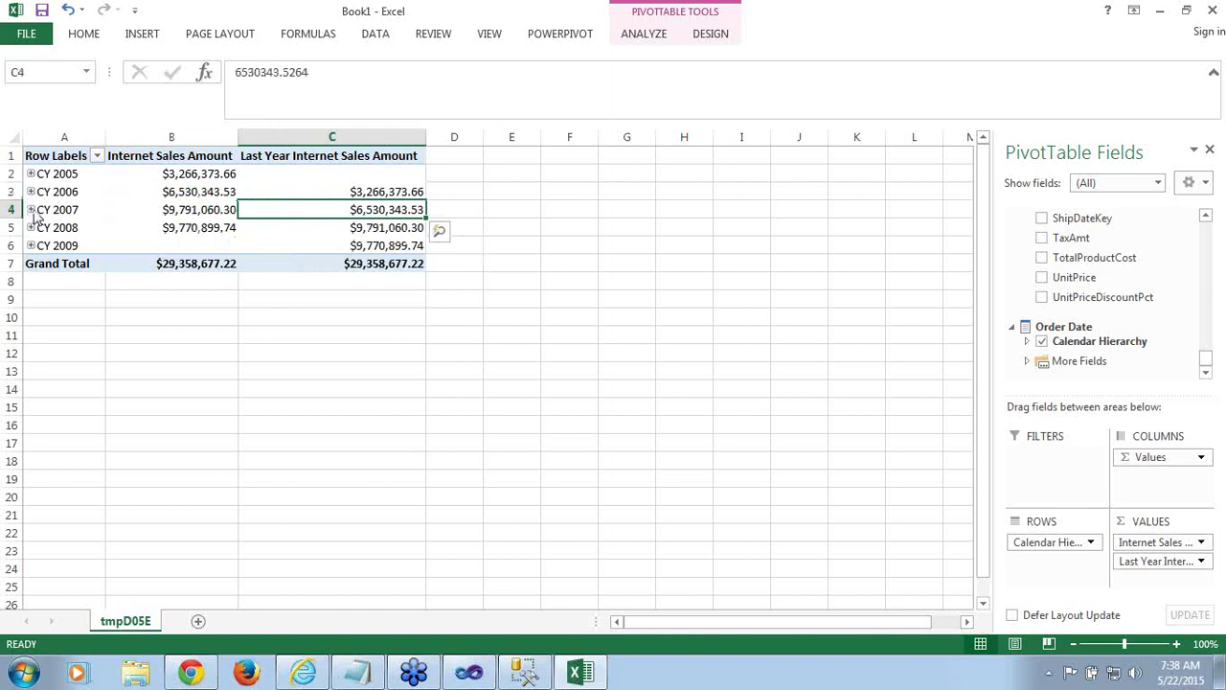
{"action": "left_click", "coordinate": [31, 210]}
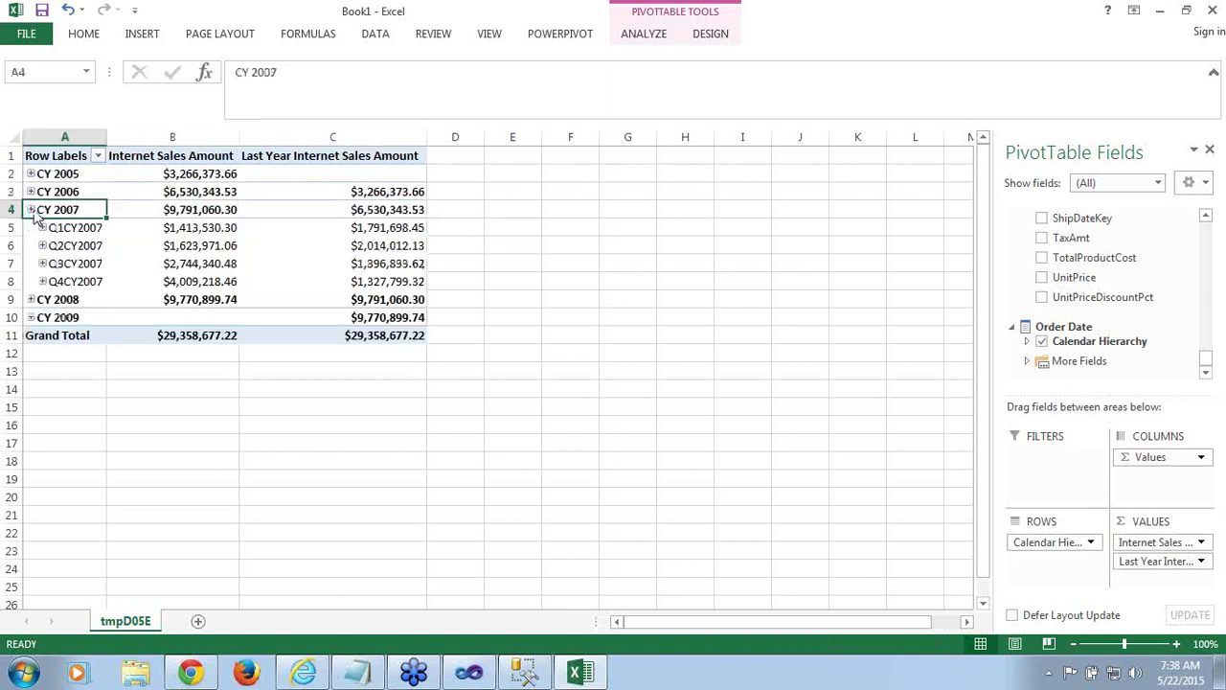
{"action": "left_click", "coordinate": [184, 232]}
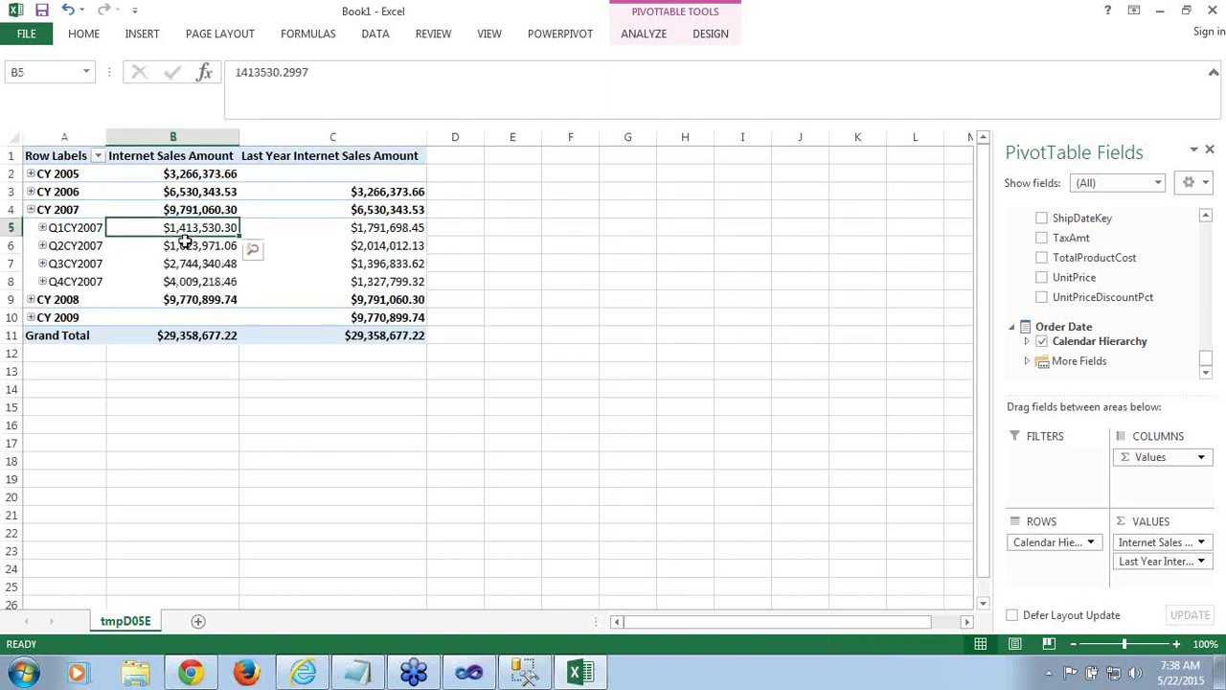
{"action": "mouse_move", "coordinate": [202, 243]}
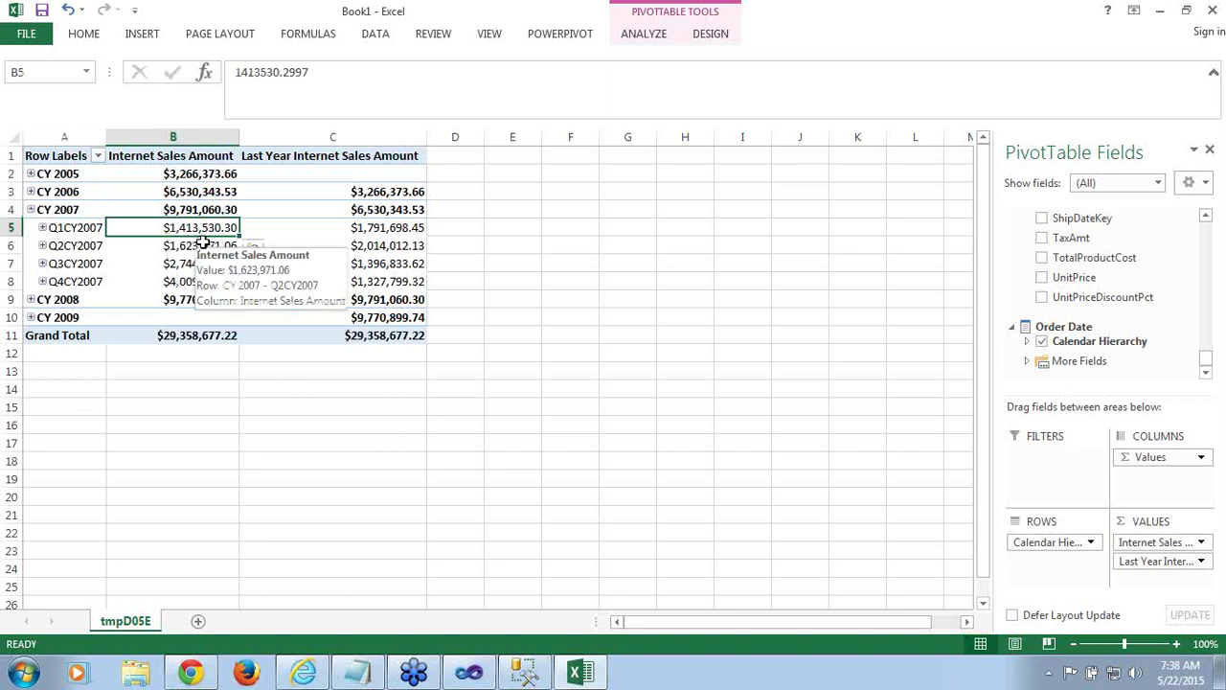
Expand CY 2006 and compare Q1CY2006 sales with Q1CY2007's last-year amount
{"action": "left_click", "coordinate": [30, 191]}
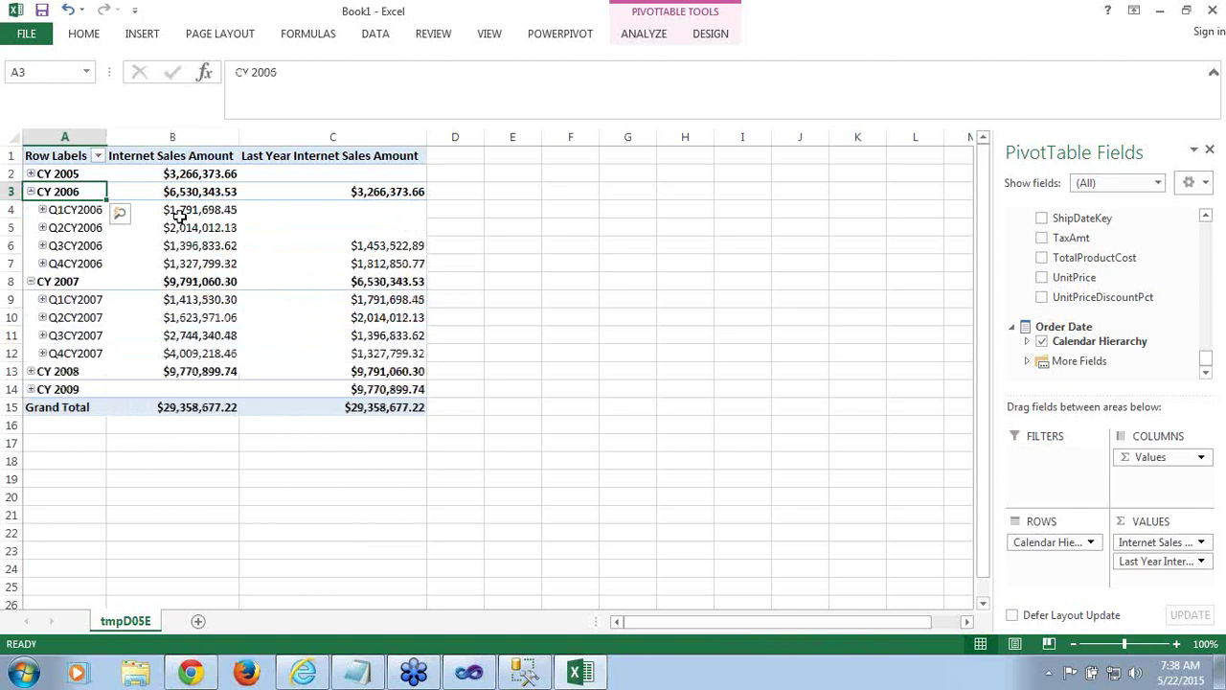
{"action": "left_click", "coordinate": [199, 211]}
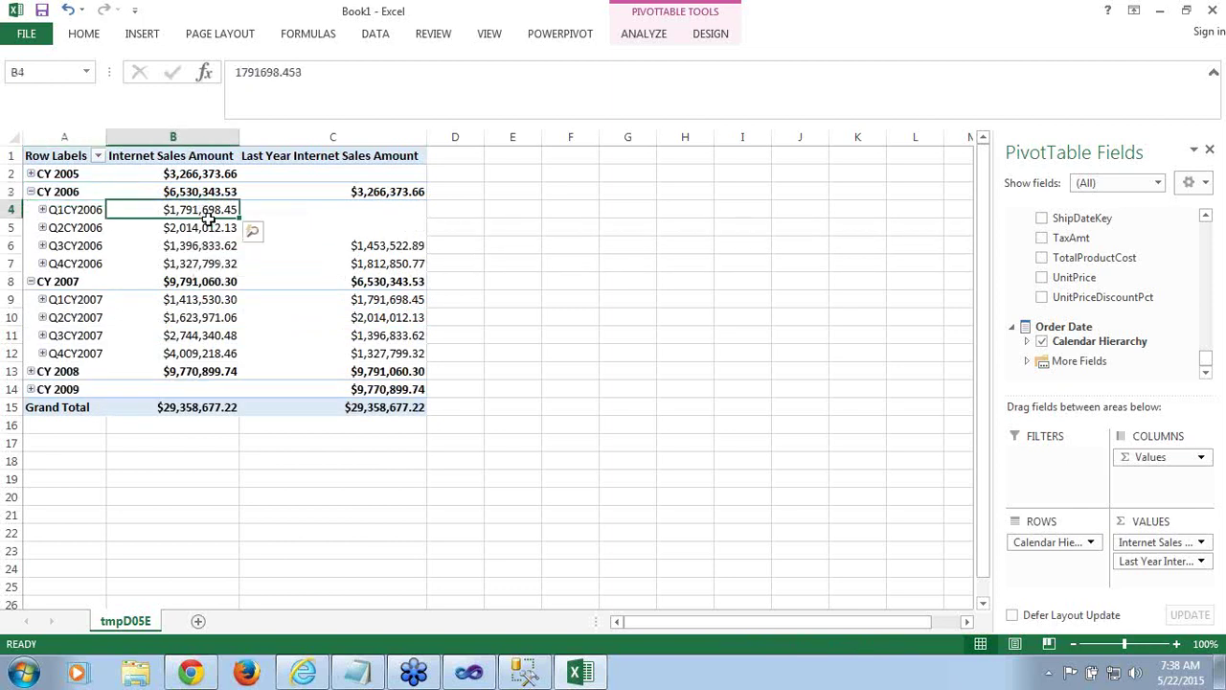
{"action": "mouse_move", "coordinate": [406, 313]}
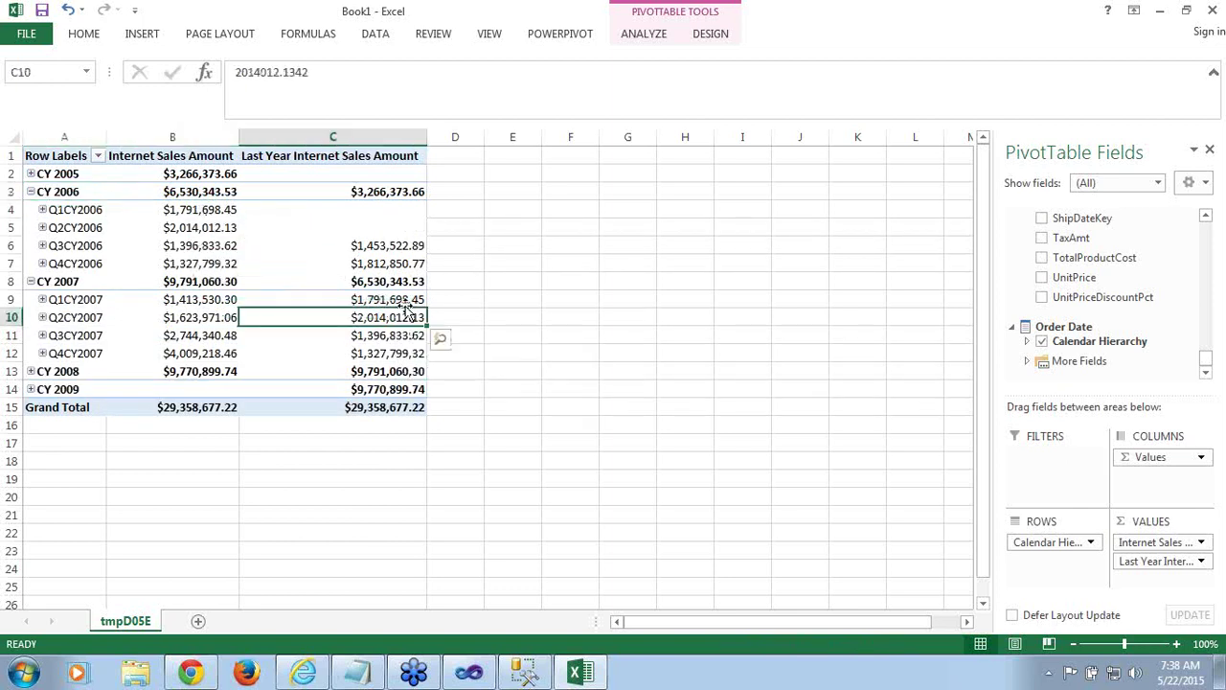
{"action": "left_click", "coordinate": [407, 300]}
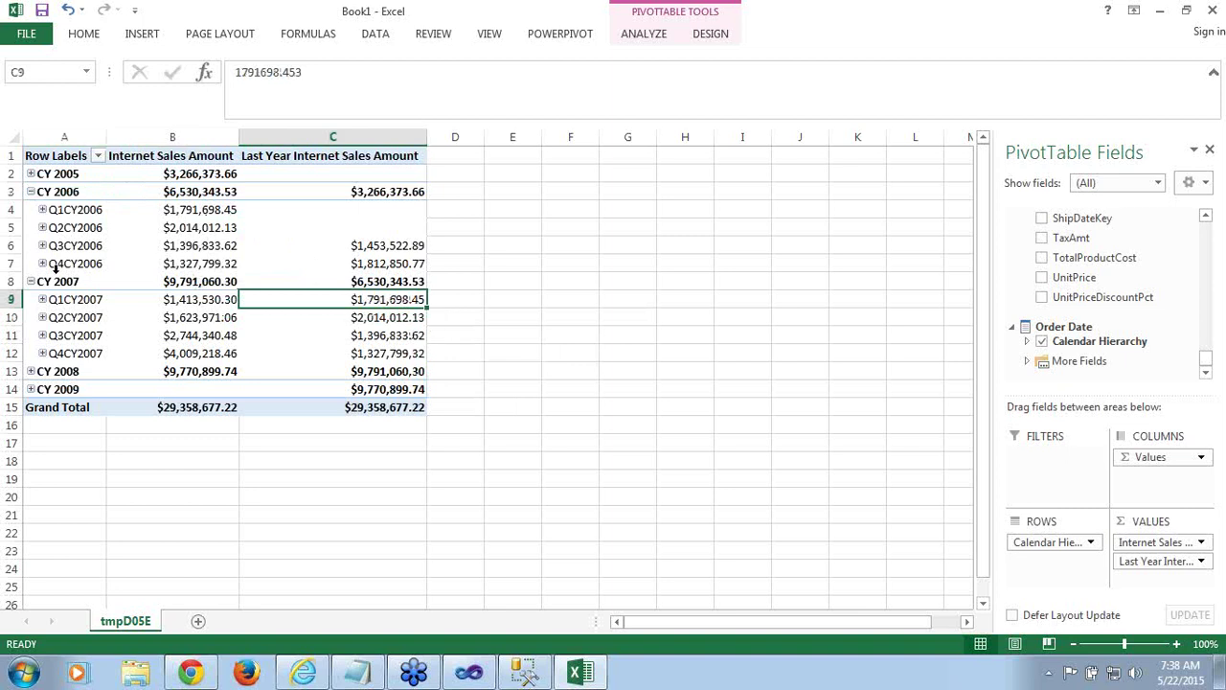
Expand both Q1s into months and confirm February 2007's last-year amount matches February 2006 sales
{"action": "left_click", "coordinate": [42, 298]}
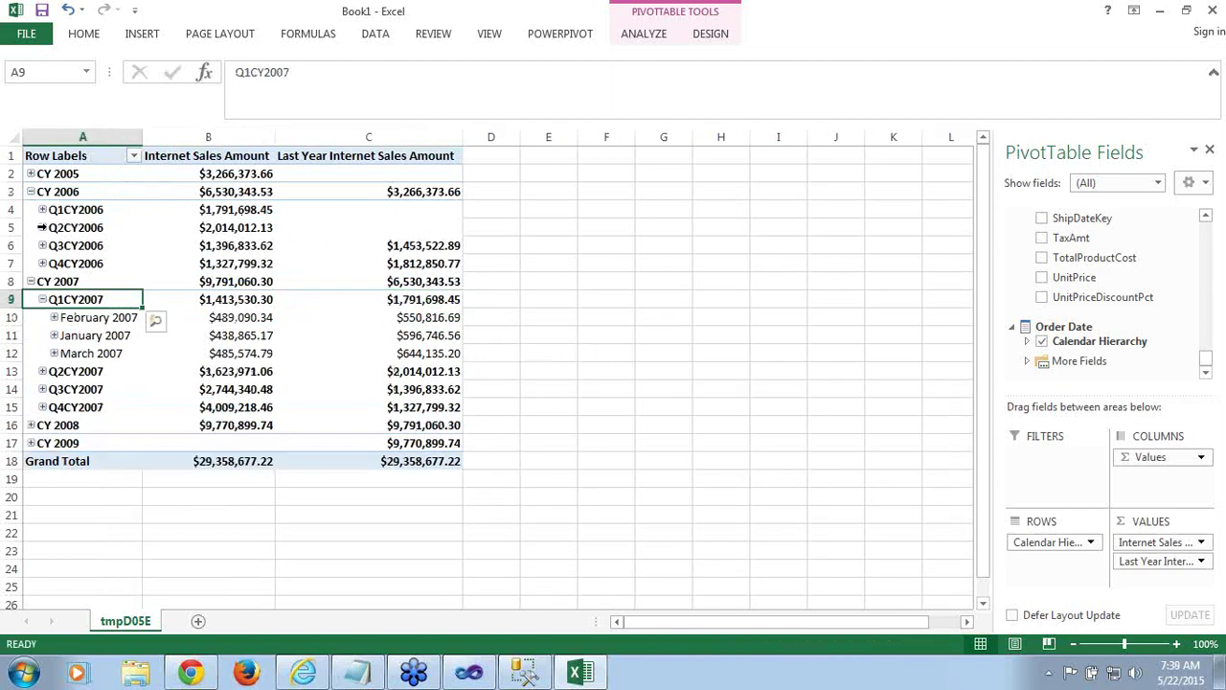
{"action": "left_click", "coordinate": [42, 209]}
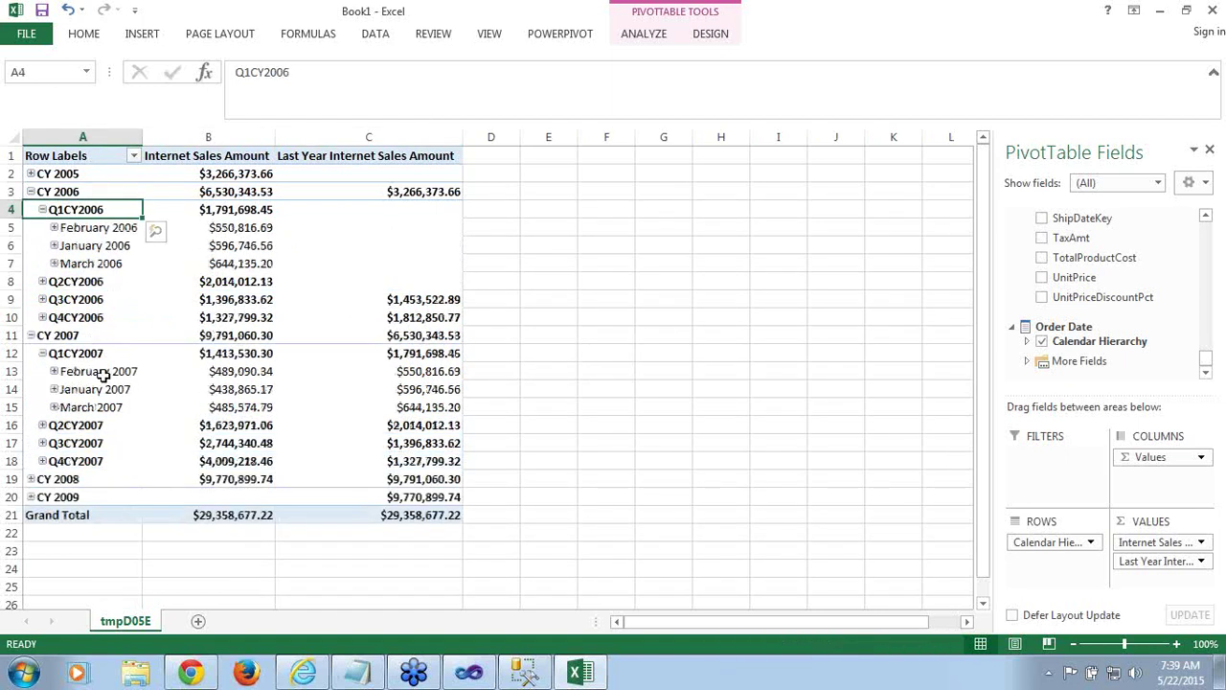
{"action": "left_click", "coordinate": [101, 374]}
{"action": "left_click", "coordinate": [220, 373]}
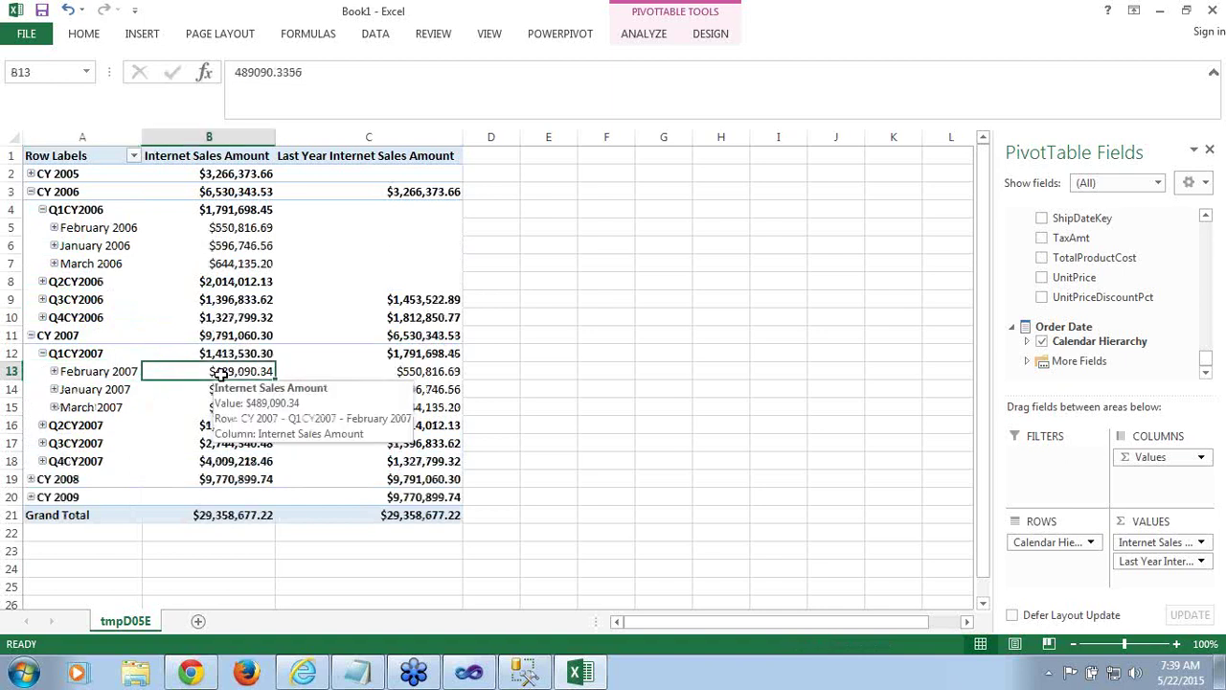
{"action": "left_click", "coordinate": [411, 374]}
{"action": "left_click", "coordinate": [258, 228]}
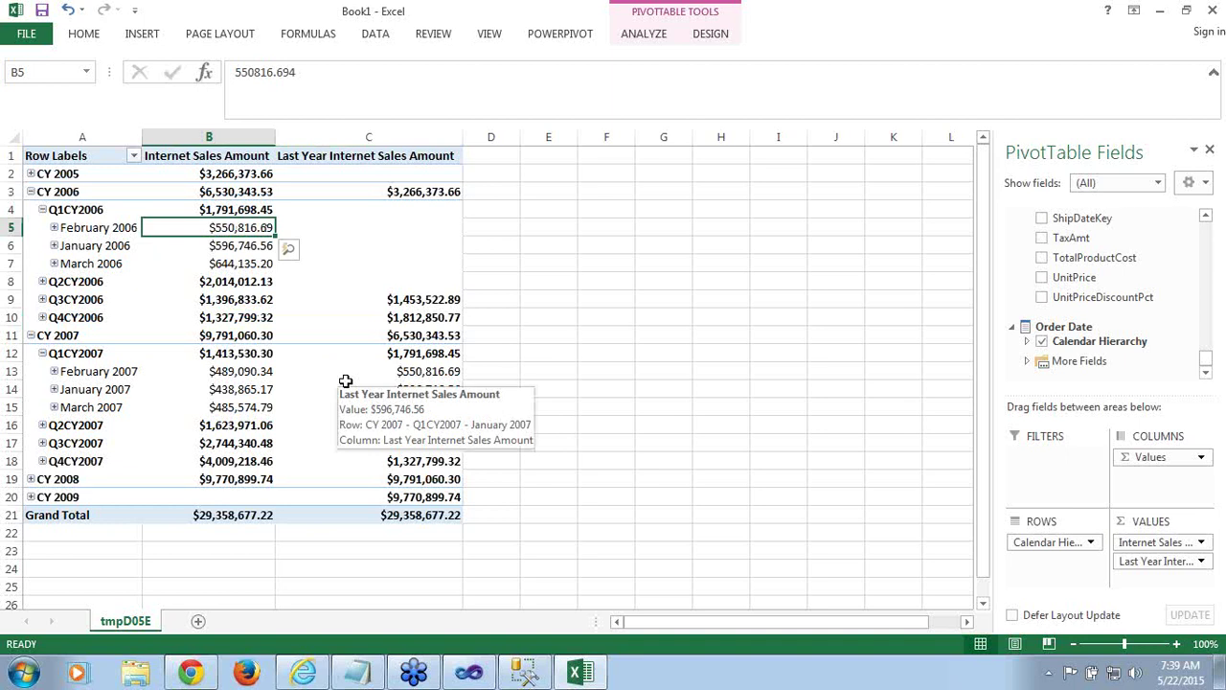
{"action": "left_click", "coordinate": [463, 678]}
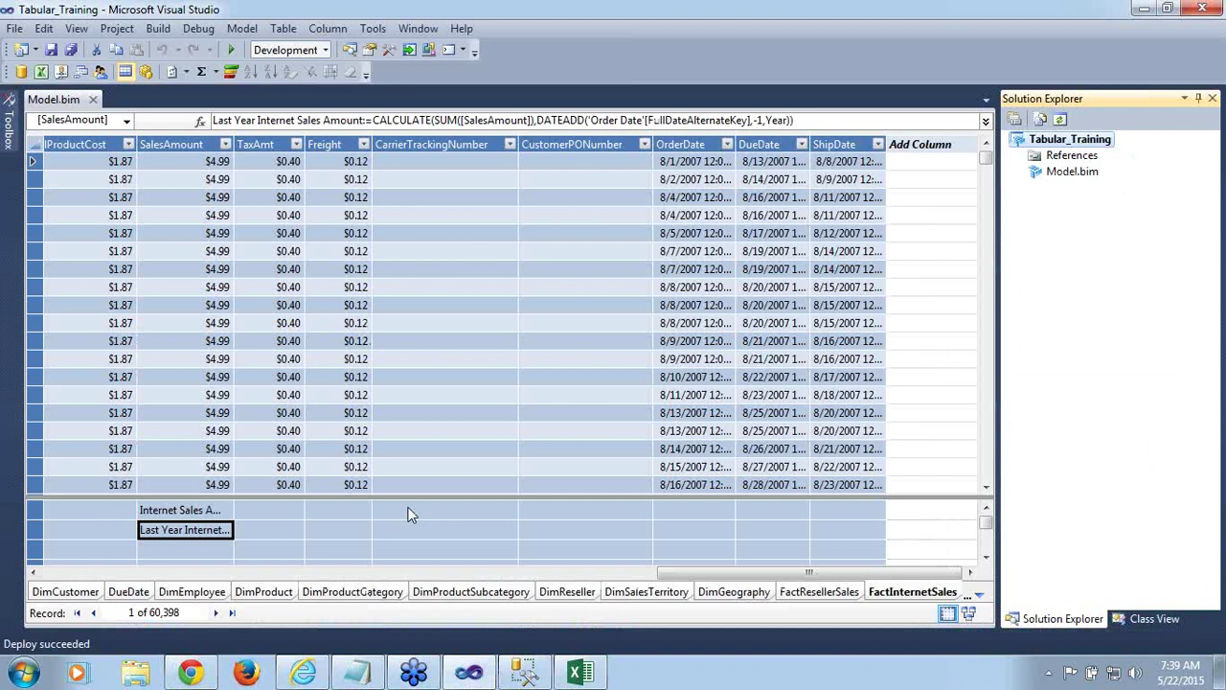
Review the Internet Sales Amount and Last Year Internet Sales Amount formulas in the FactInternetSales measure grid
{"action": "left_click", "coordinate": [210, 513]}
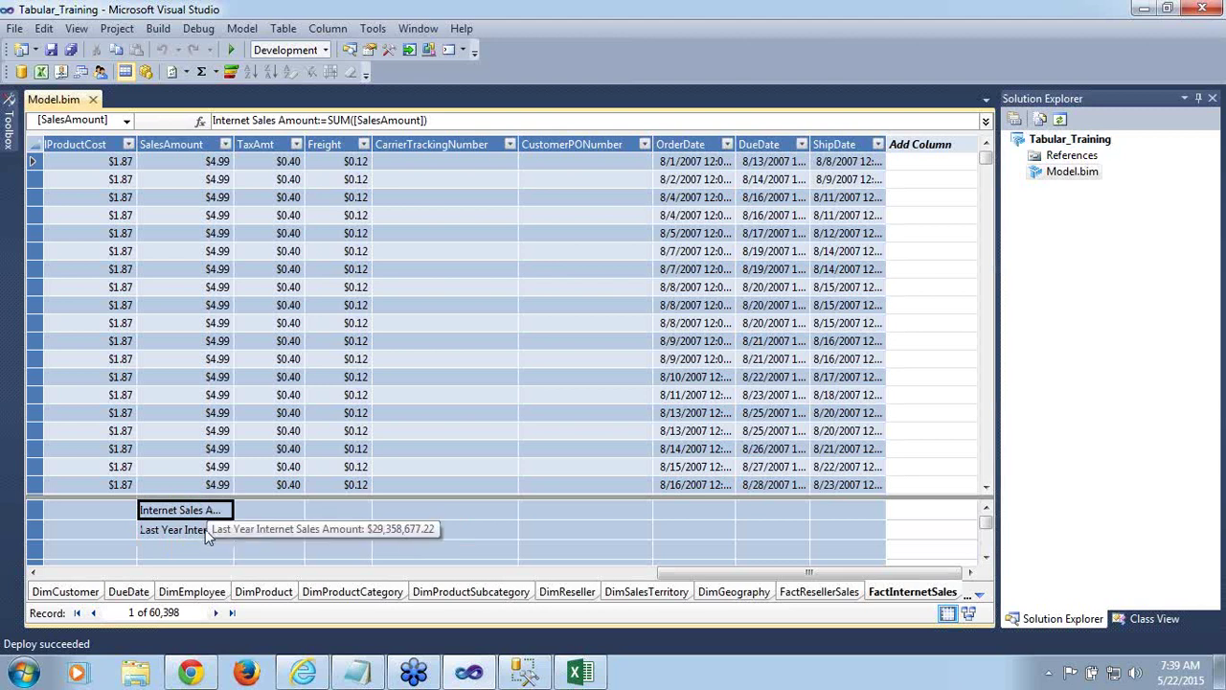
{"action": "left_click", "coordinate": [207, 533]}
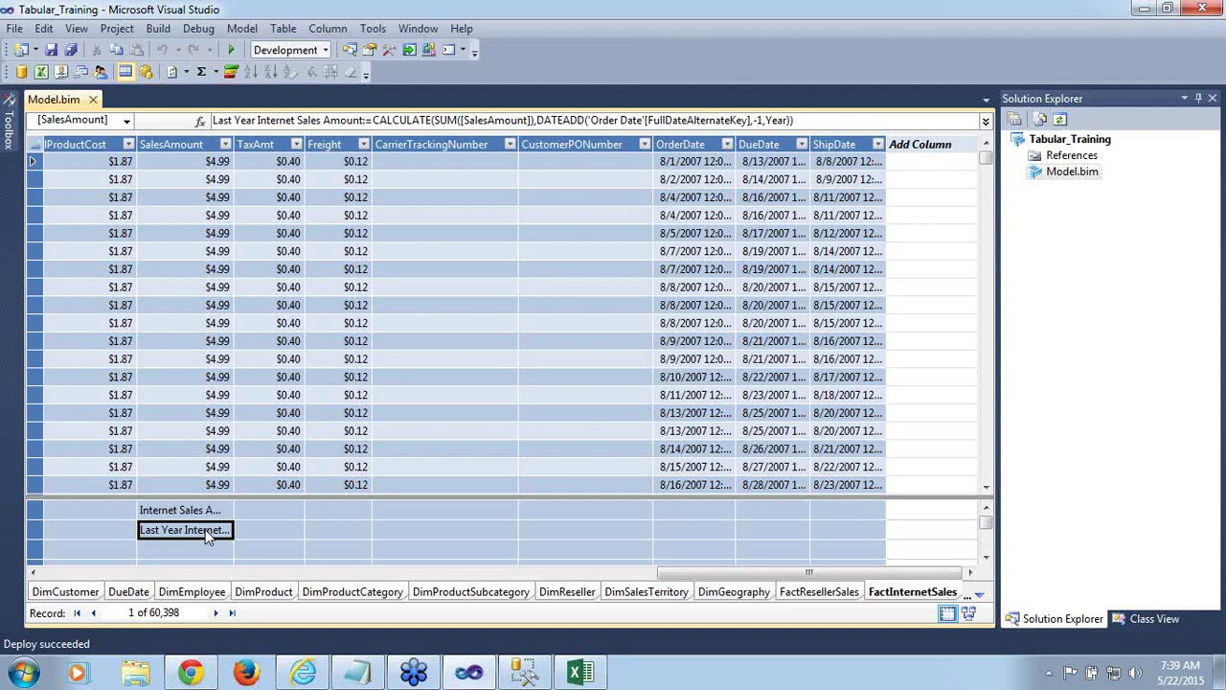
{"action": "left_click", "coordinate": [183, 551]}
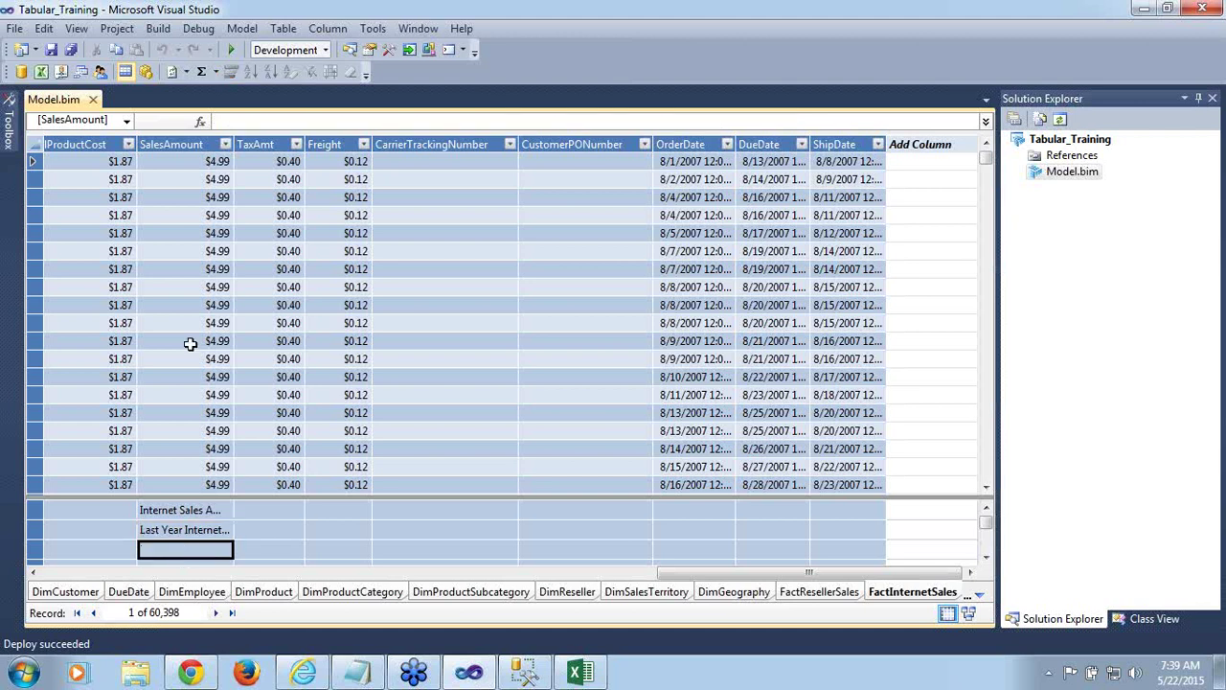
Enter and commit the measure Internet Sales Target:=1.10*[Last Year Internet Sales Amount]
{"action": "left_click", "coordinate": [247, 121]}
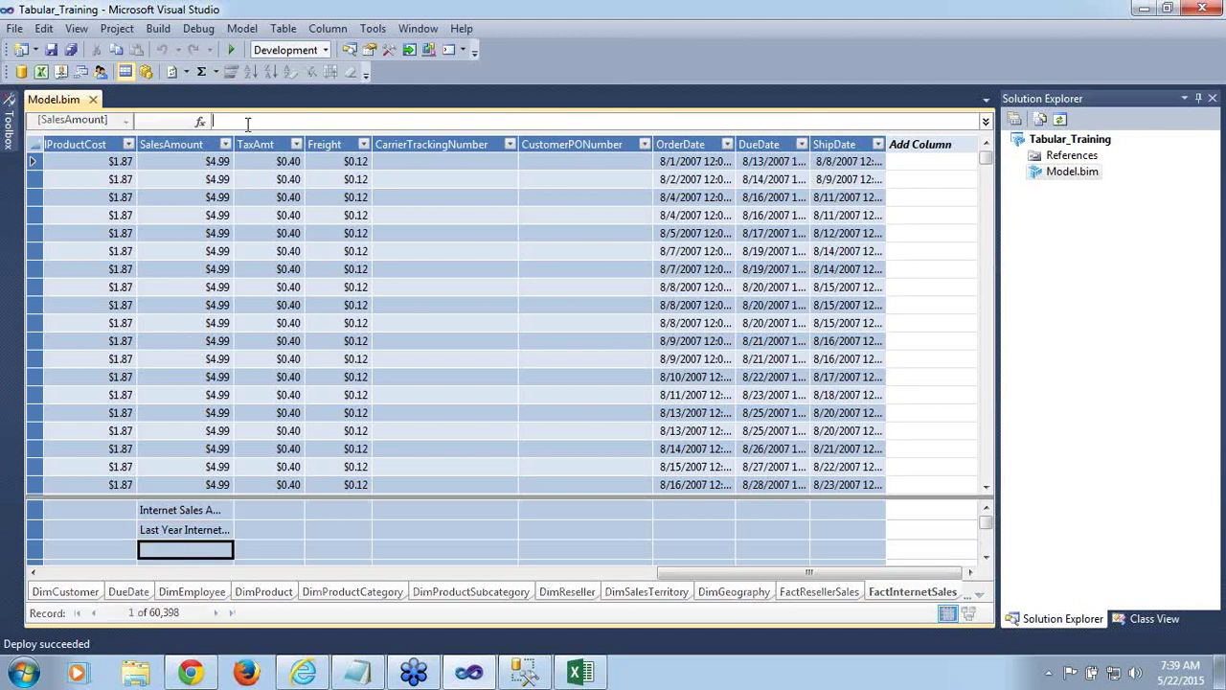
{"action": "type", "text": "I"}
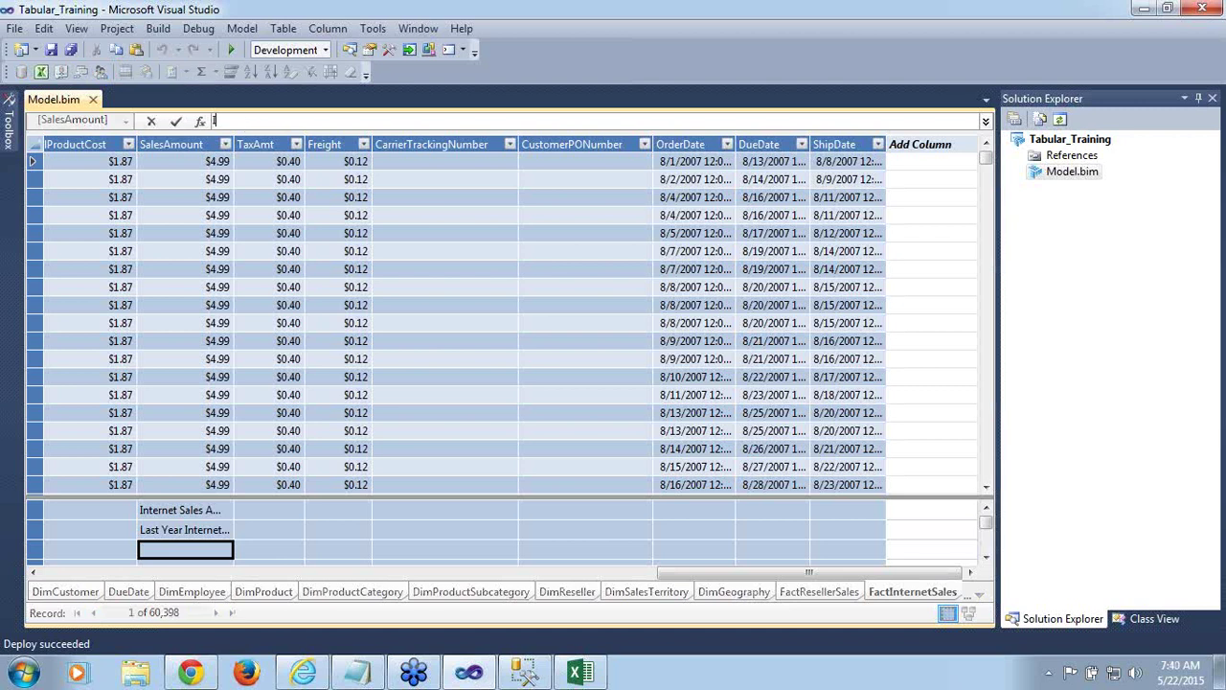
{"action": "type", "text": "nternet"}
{"action": "type", "text": "Sales Target"}
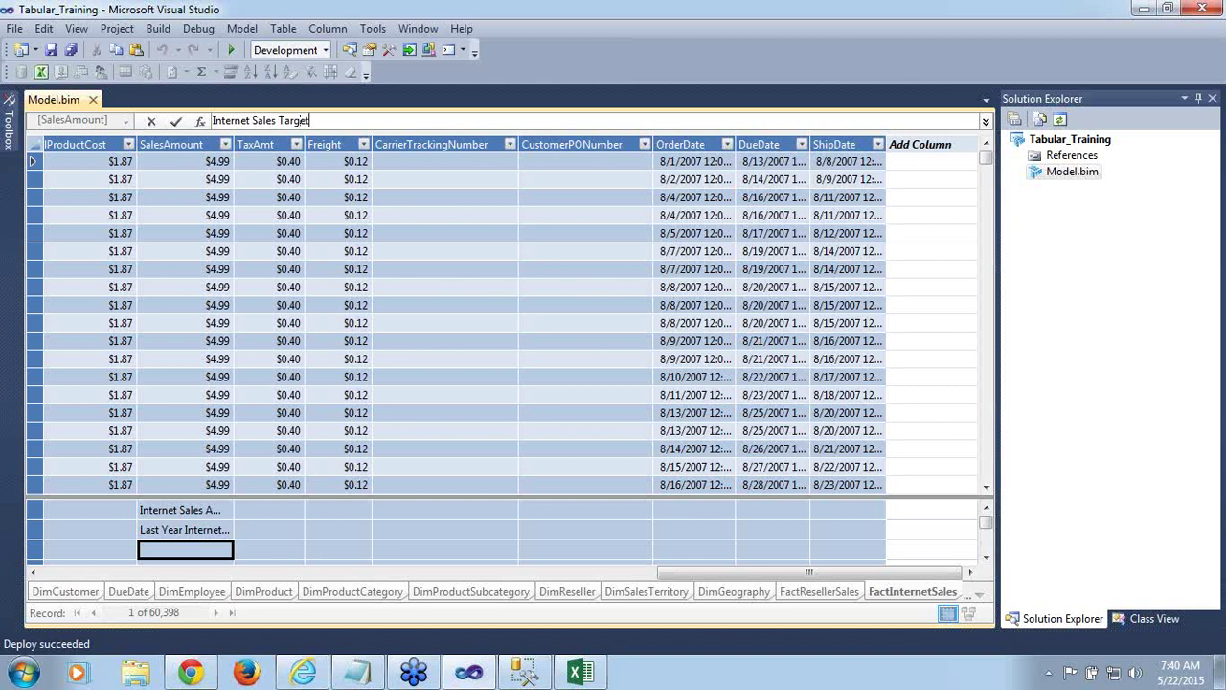
{"action": "type", "text": ":="}
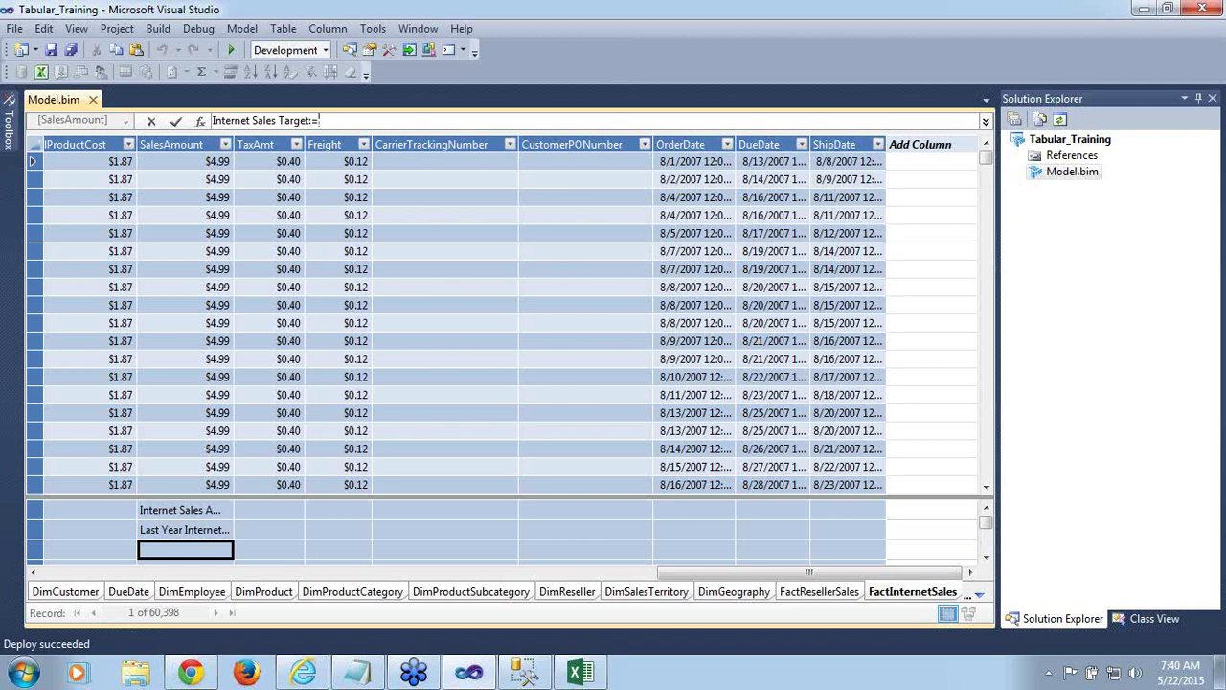
{"action": "type", "text": "1.10"}
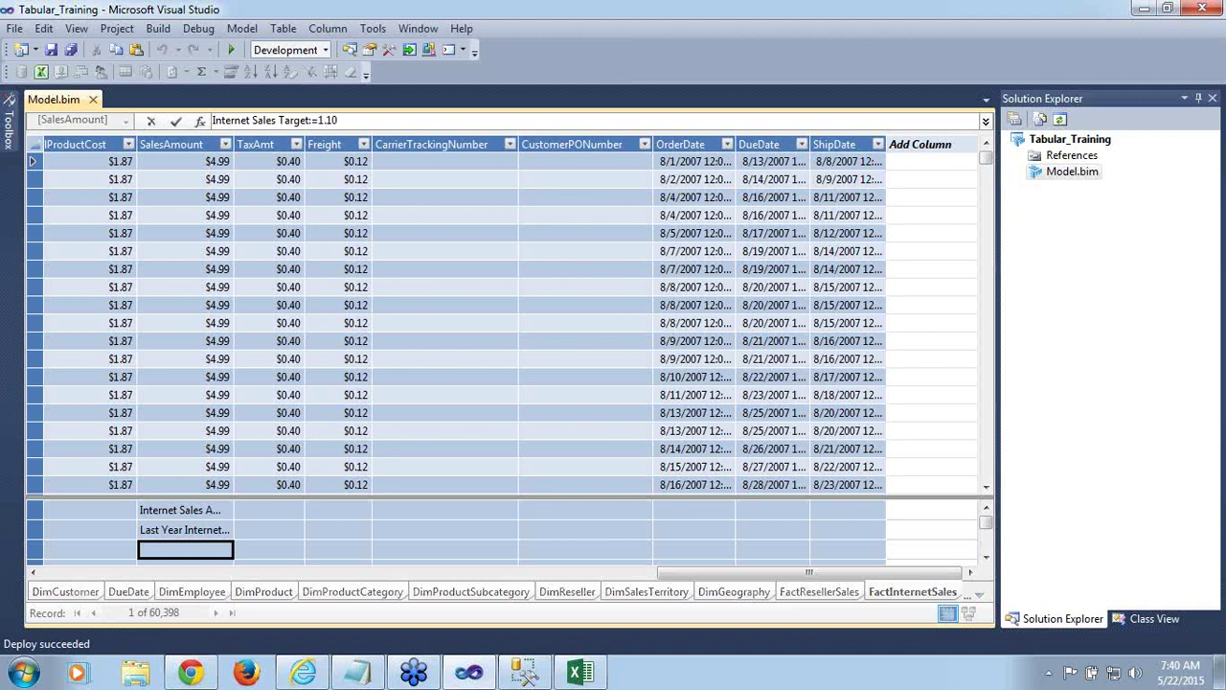
{"action": "type", "text": "*"}
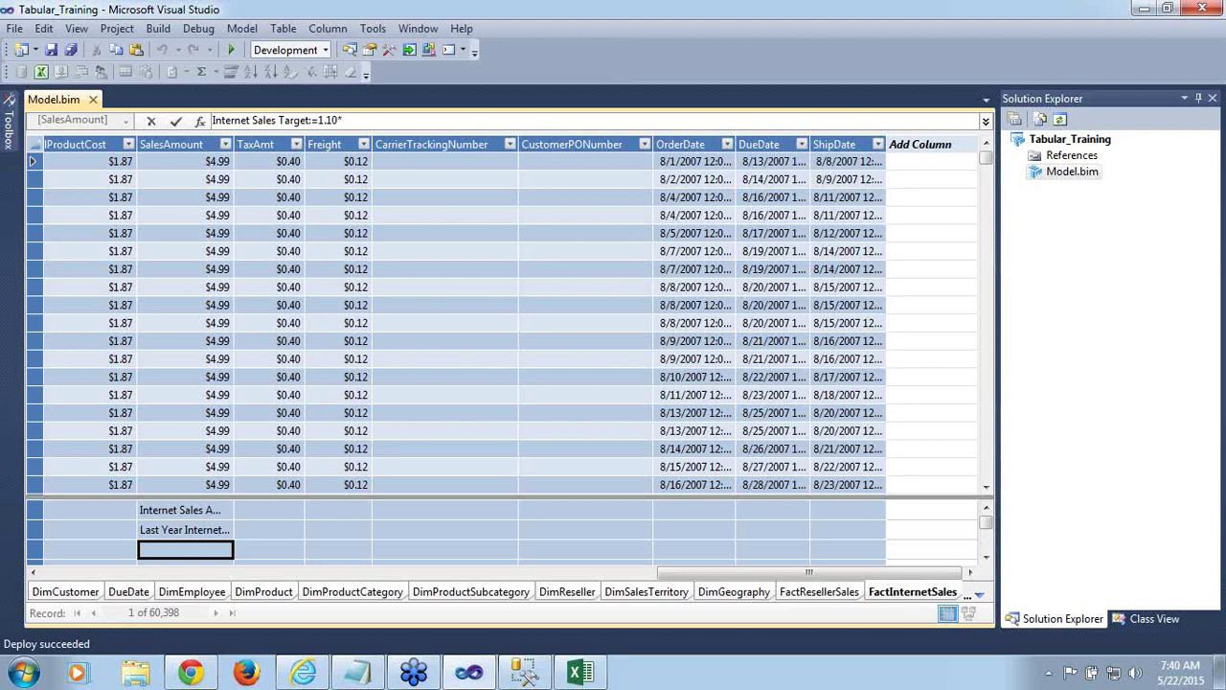
{"action": "type", "text": "["}
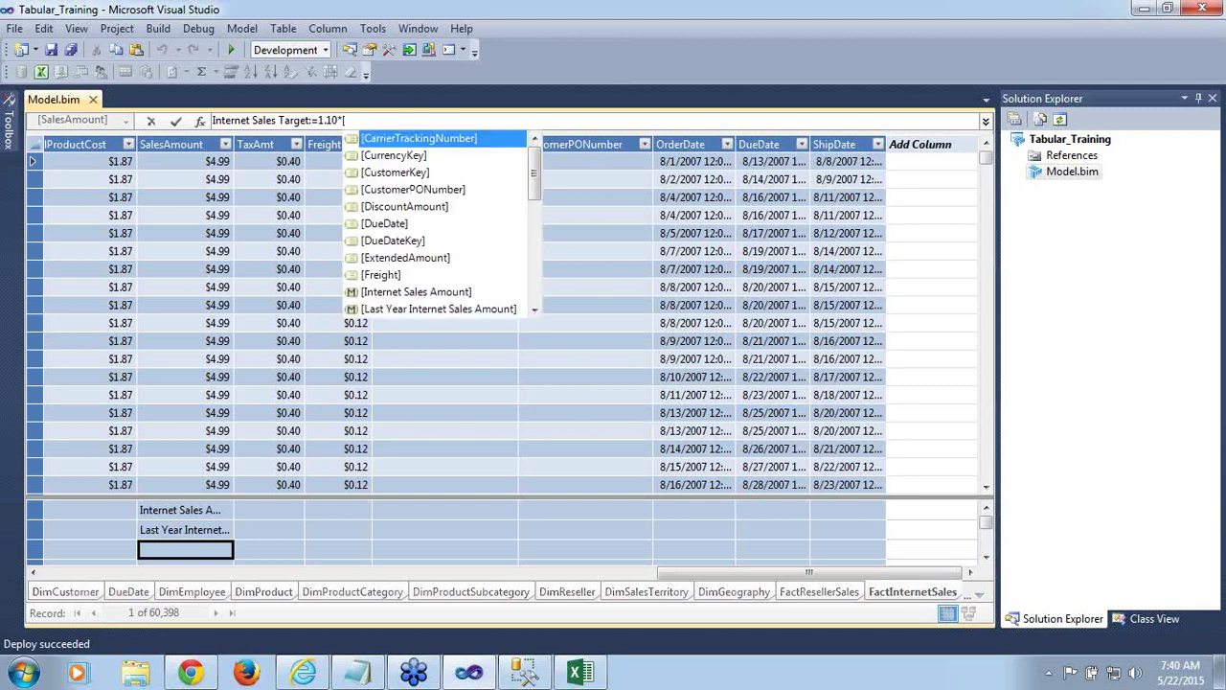
{"action": "type", "text": "last"}
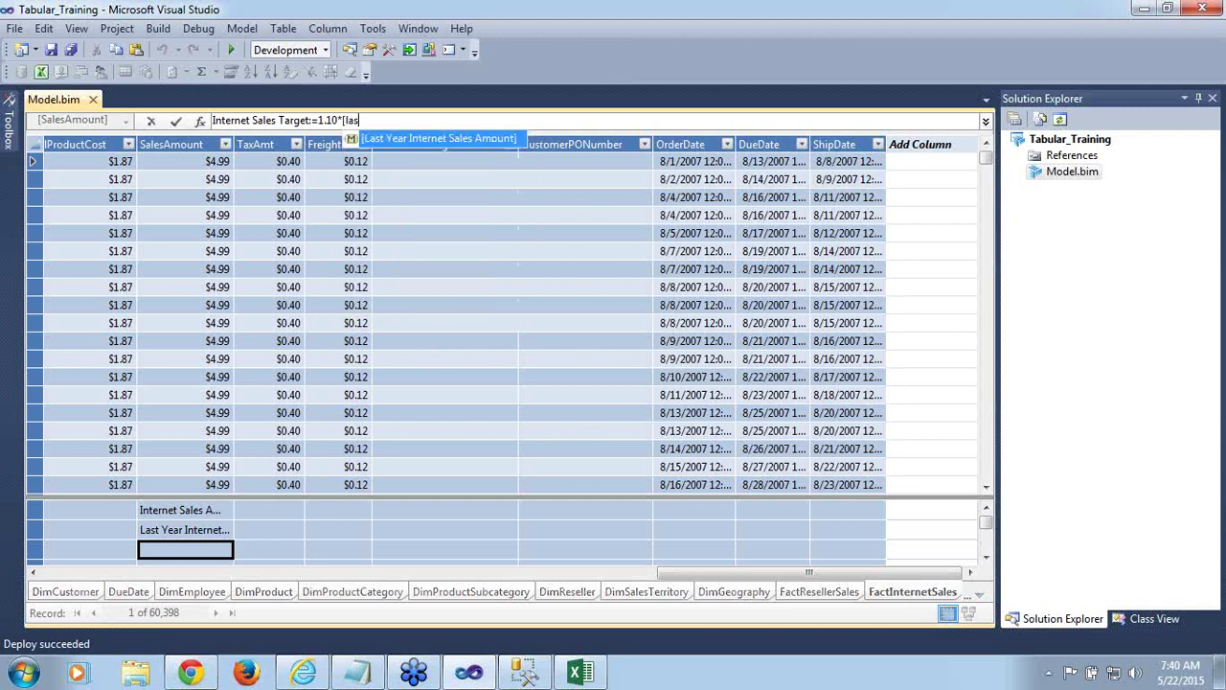
{"action": "double_click", "coordinate": [472, 138]}
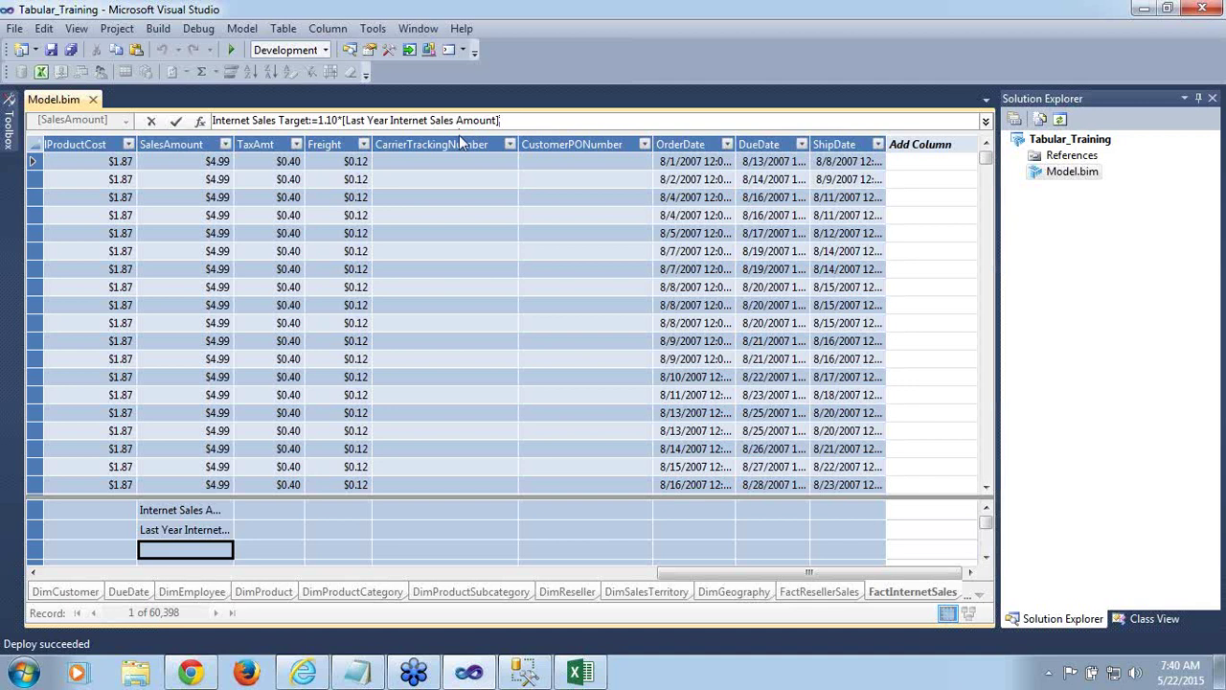
{"action": "left_click", "coordinate": [176, 122]}
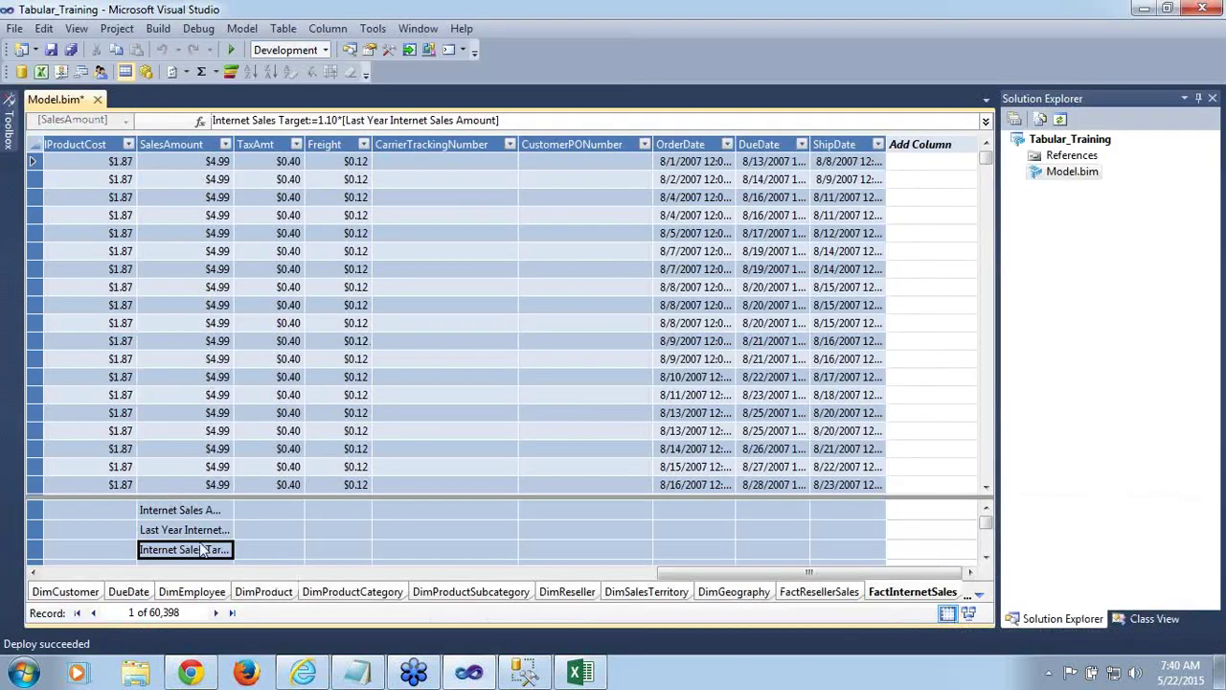
{"action": "mouse_move", "coordinate": [203, 550]}
Format Internet Sales Target as Currency and save Model.bim
{"action": "key", "text": "F4"}
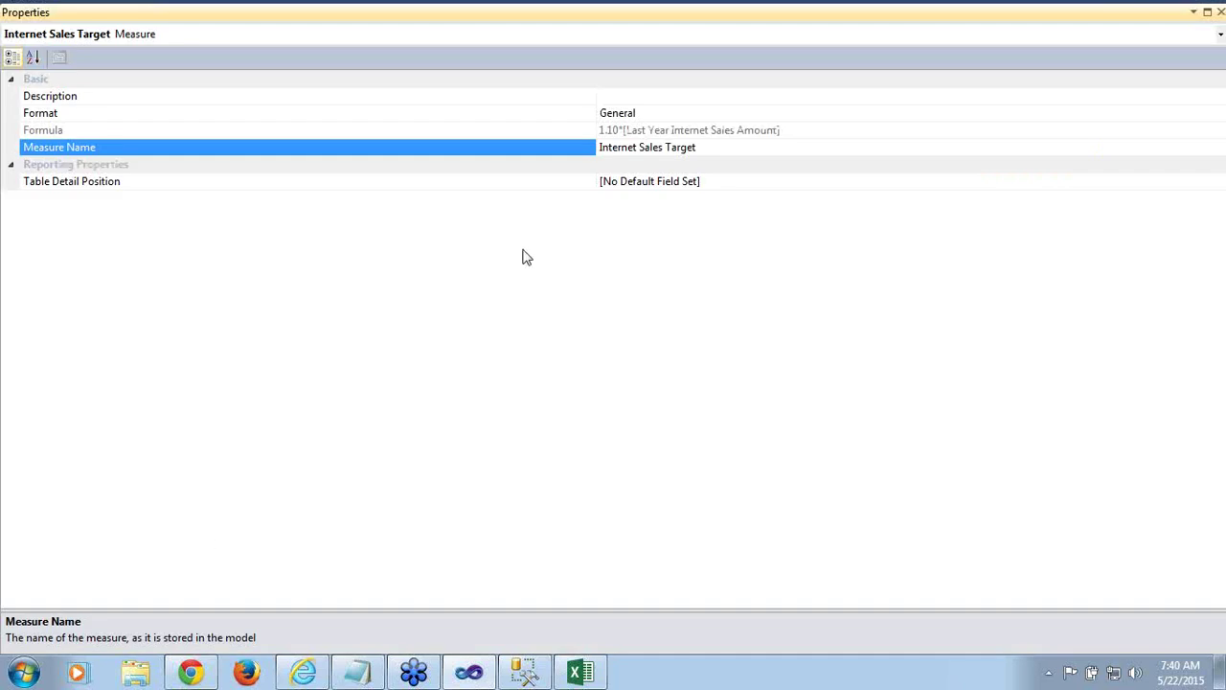
{"action": "left_click", "coordinate": [680, 117]}
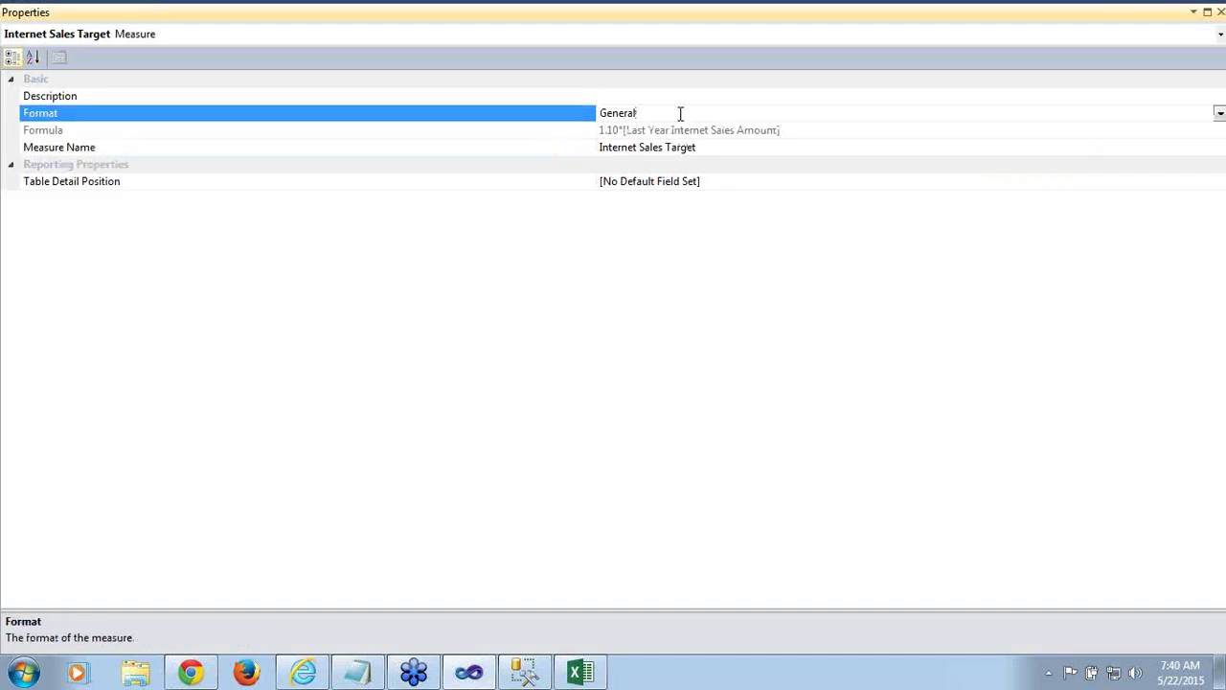
{"action": "left_click", "coordinate": [1220, 113]}
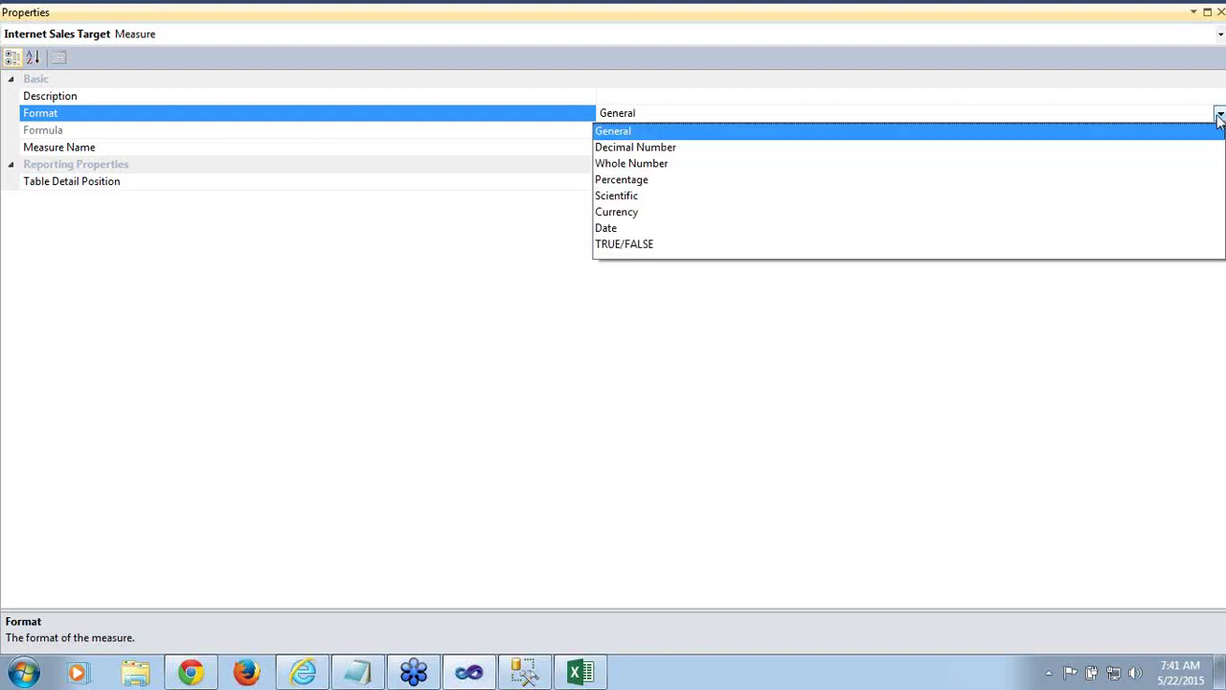
{"action": "left_click", "coordinate": [613, 212]}
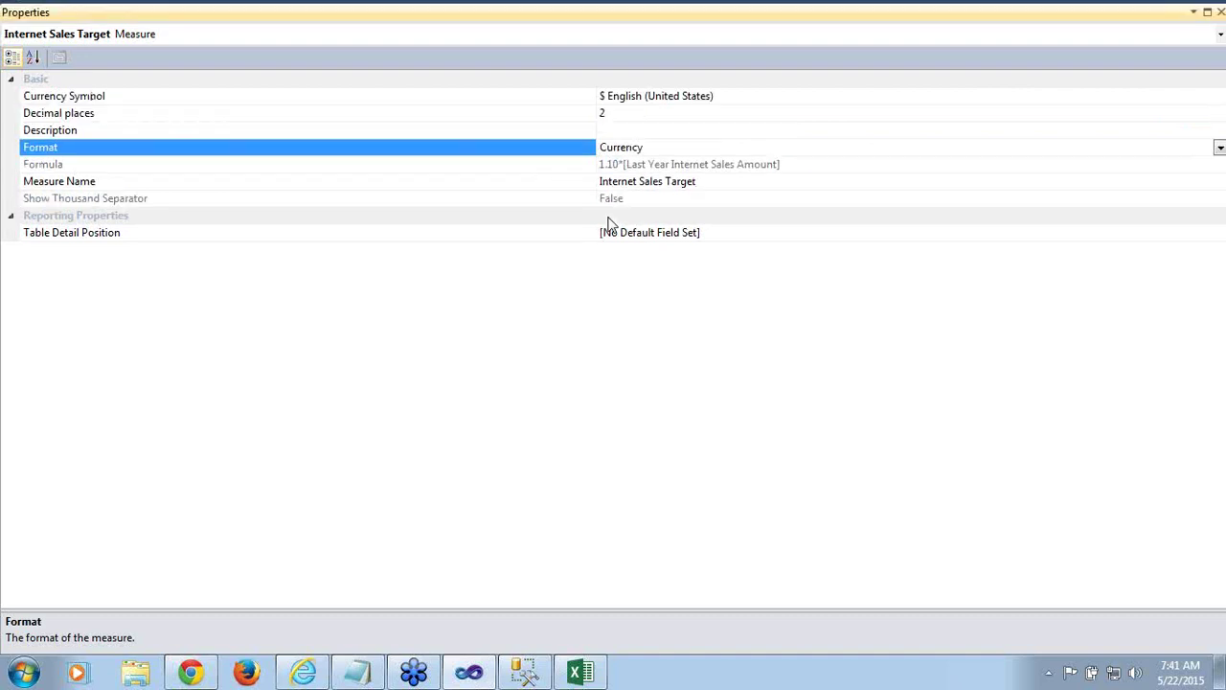
{"action": "left_click", "coordinate": [1221, 11]}
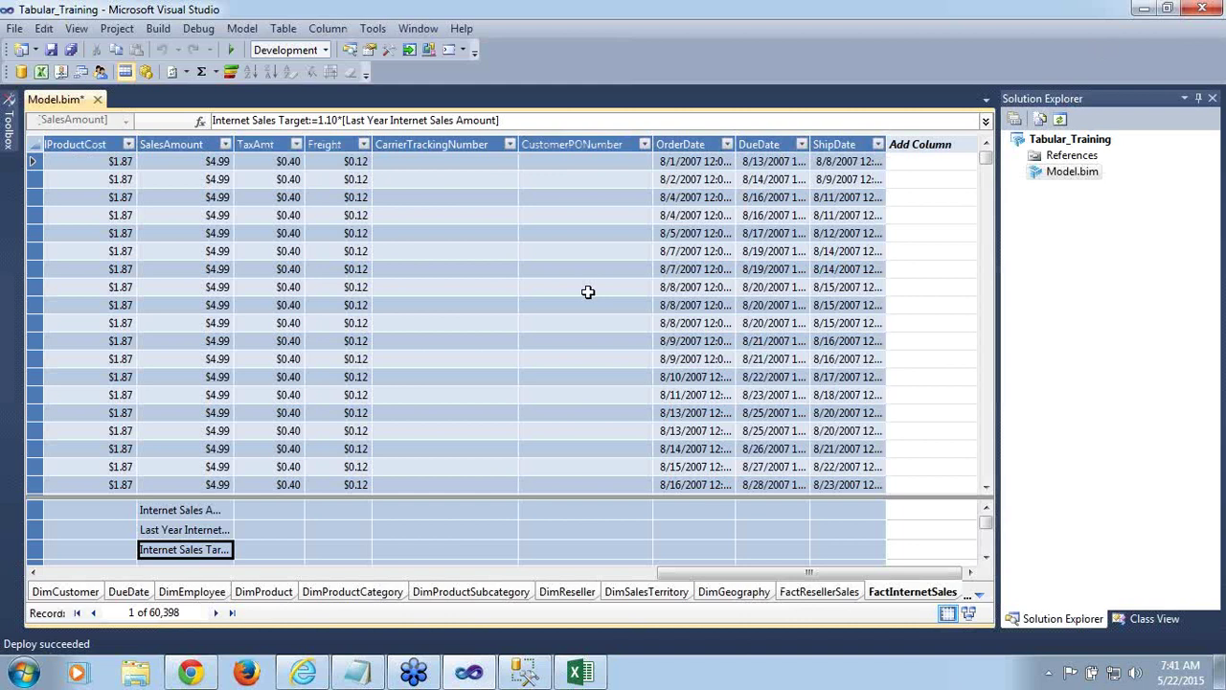
{"action": "key", "text": "ctrl+s"}
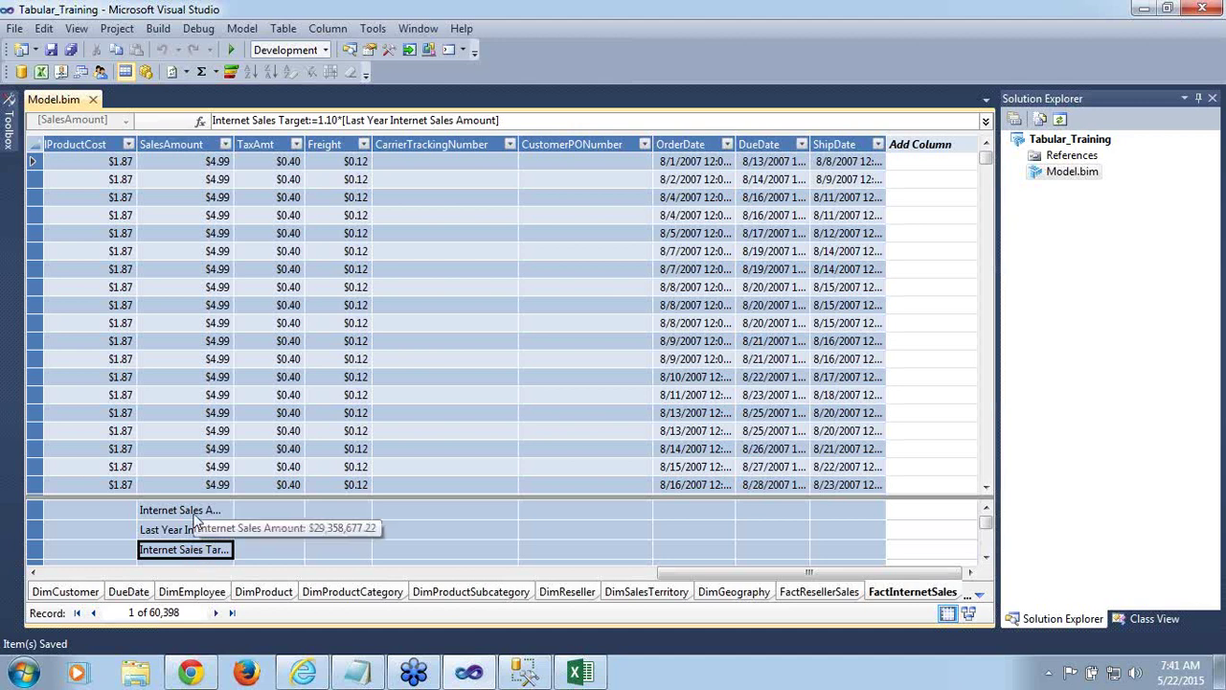
{"action": "left_click", "coordinate": [195, 515]}
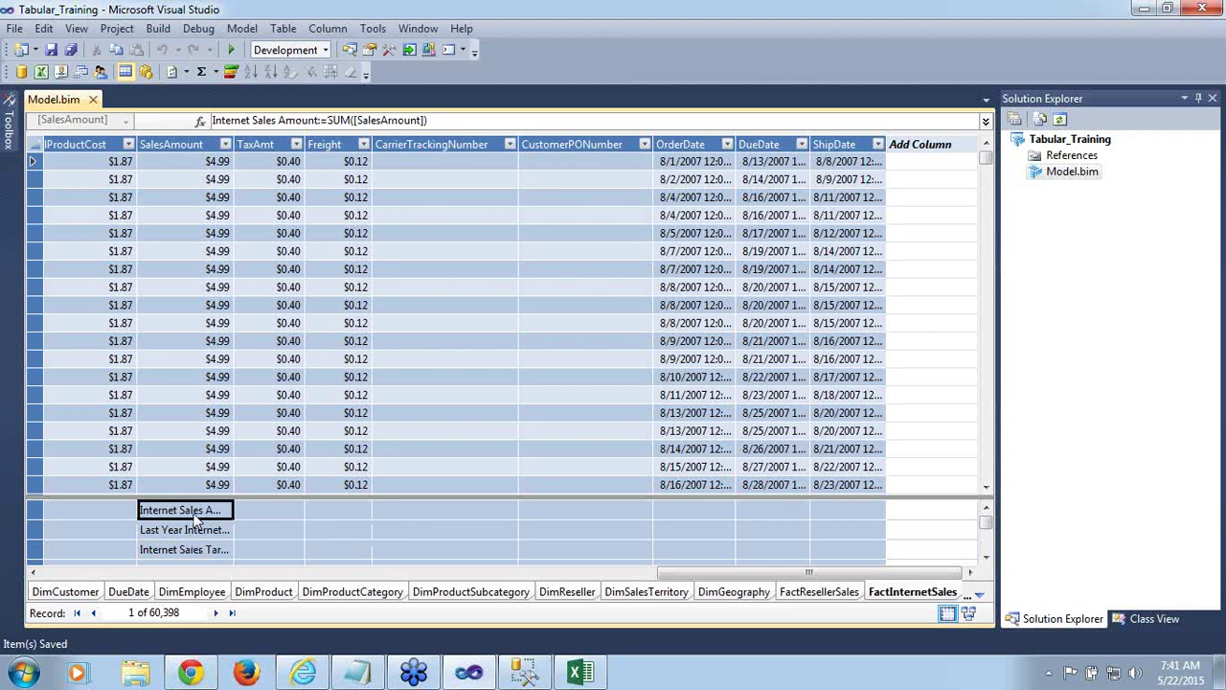
Create a KPI on Internet Sales Amount, trying absolute target 20000 before switching to a measure target
{"action": "right_click", "coordinate": [195, 518]}
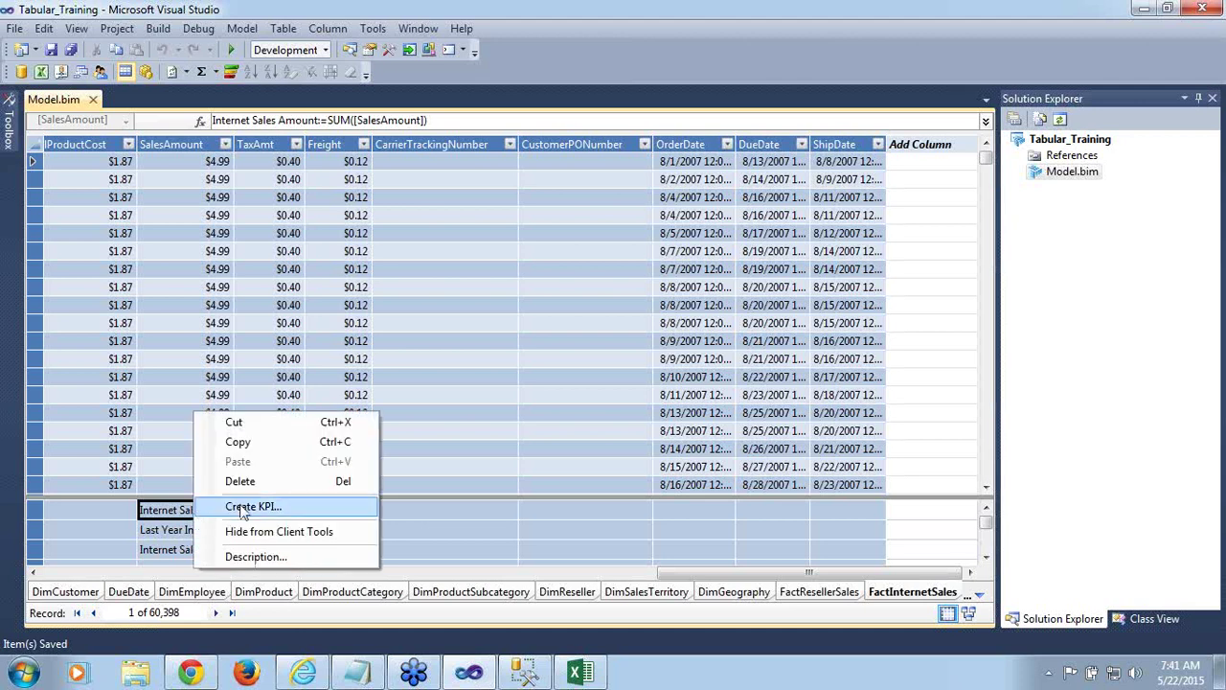
{"action": "left_click", "coordinate": [242, 508]}
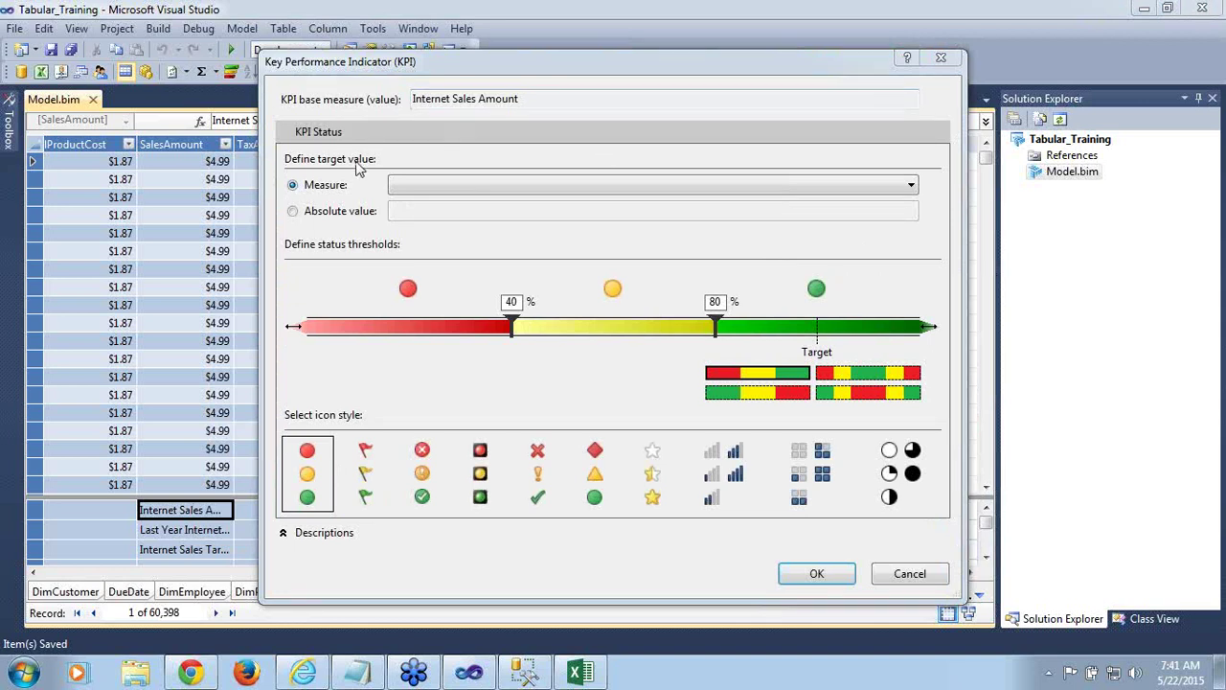
{"action": "left_click", "coordinate": [294, 211]}
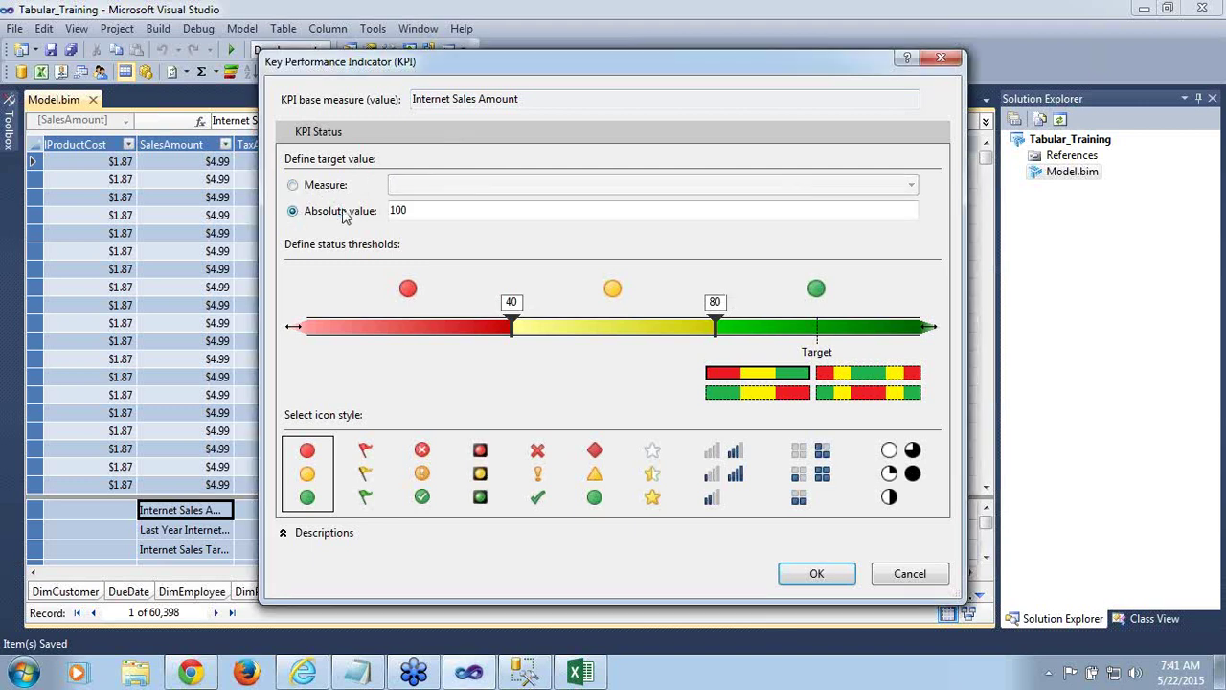
{"action": "double_click", "coordinate": [412, 209]}
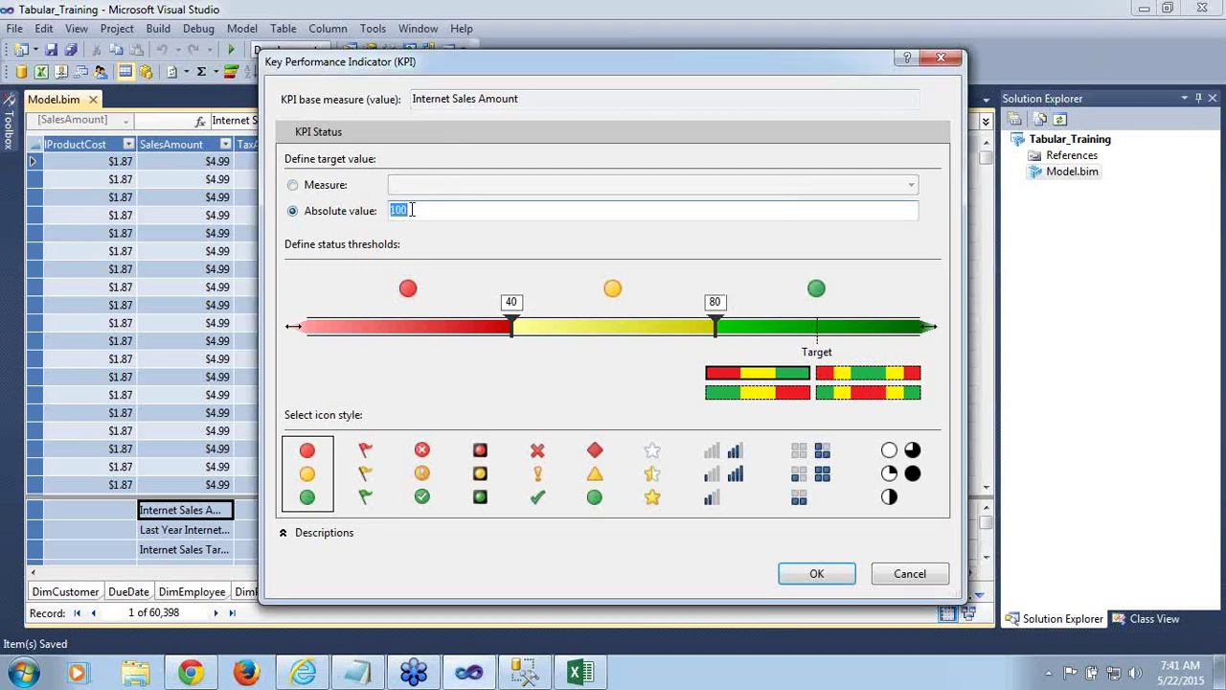
{"action": "type", "text": "20000"}
{"action": "left_click", "coordinate": [293, 186]}
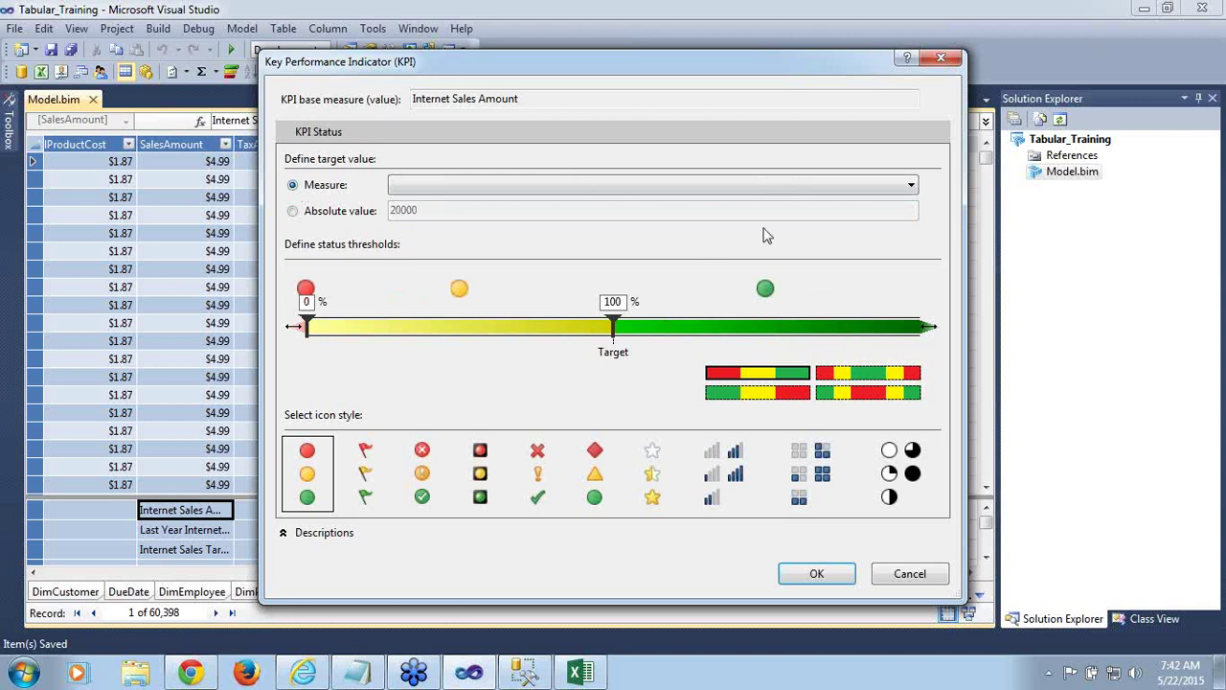
Target Internet Sales Target, set the lower threshold to 85% with red-yellow-green traffic-light icons
{"action": "left_click", "coordinate": [910, 187]}
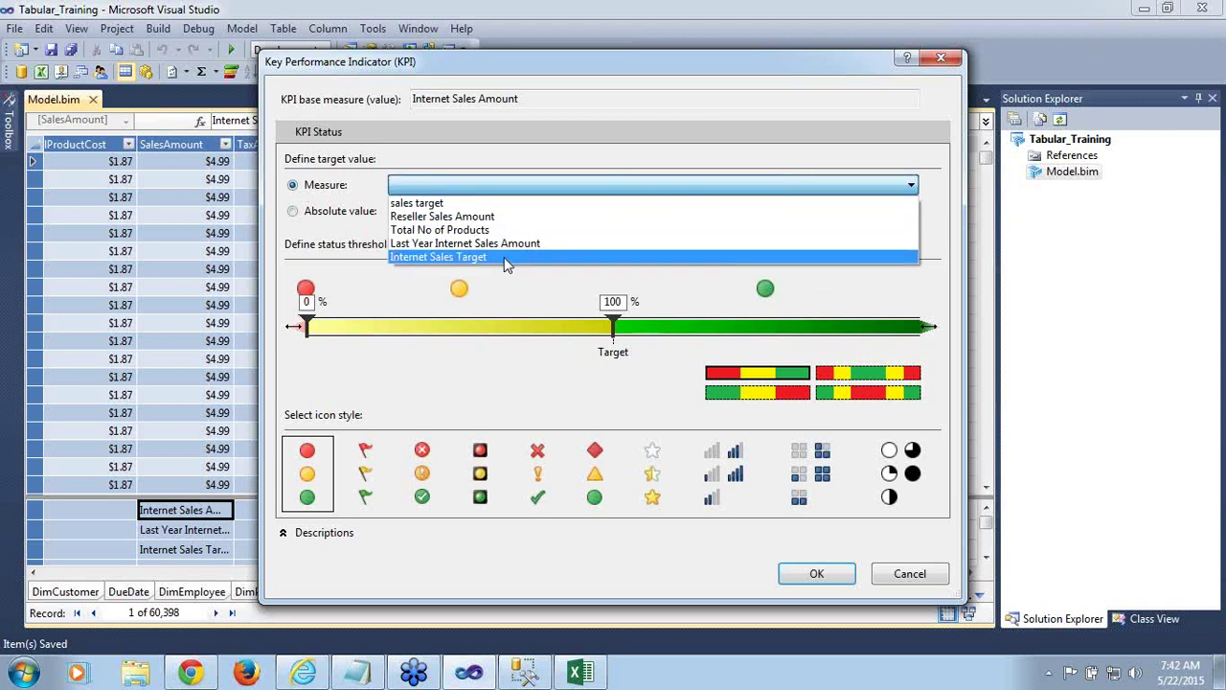
{"action": "left_click", "coordinate": [504, 258]}
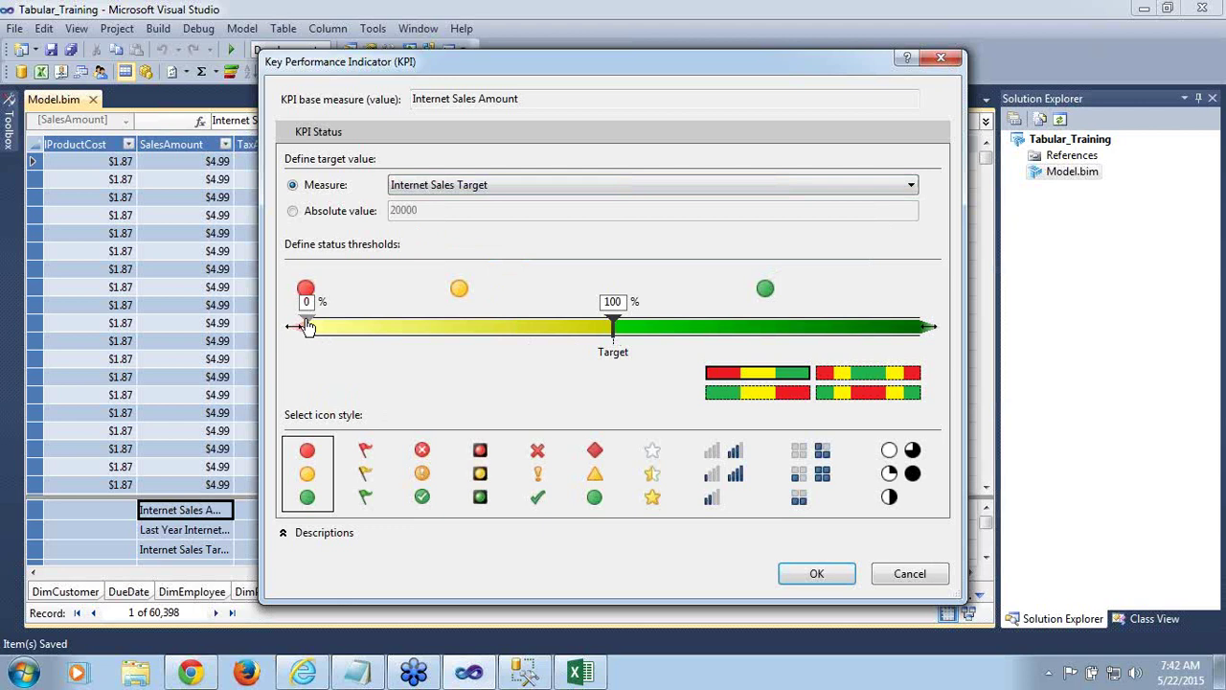
{"action": "left_click_drag", "start_coordinate": [305, 327], "coordinate": [567, 326]}
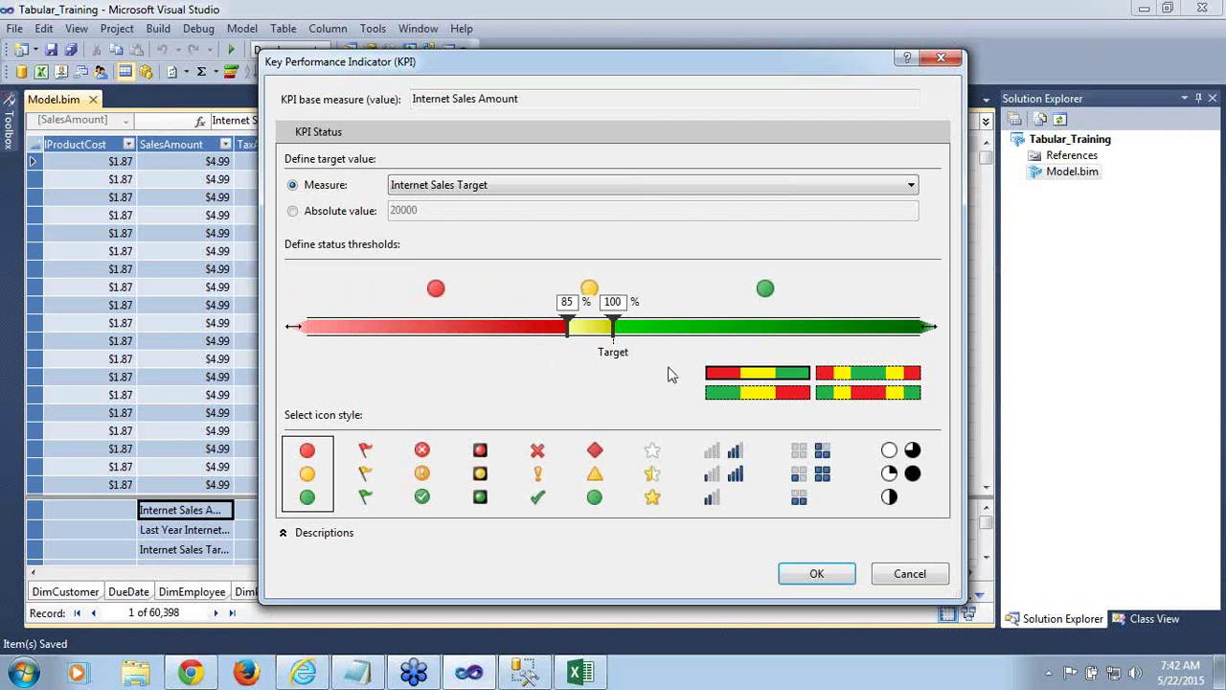
{"action": "left_click", "coordinate": [775, 375]}
{"action": "left_click", "coordinate": [315, 501]}
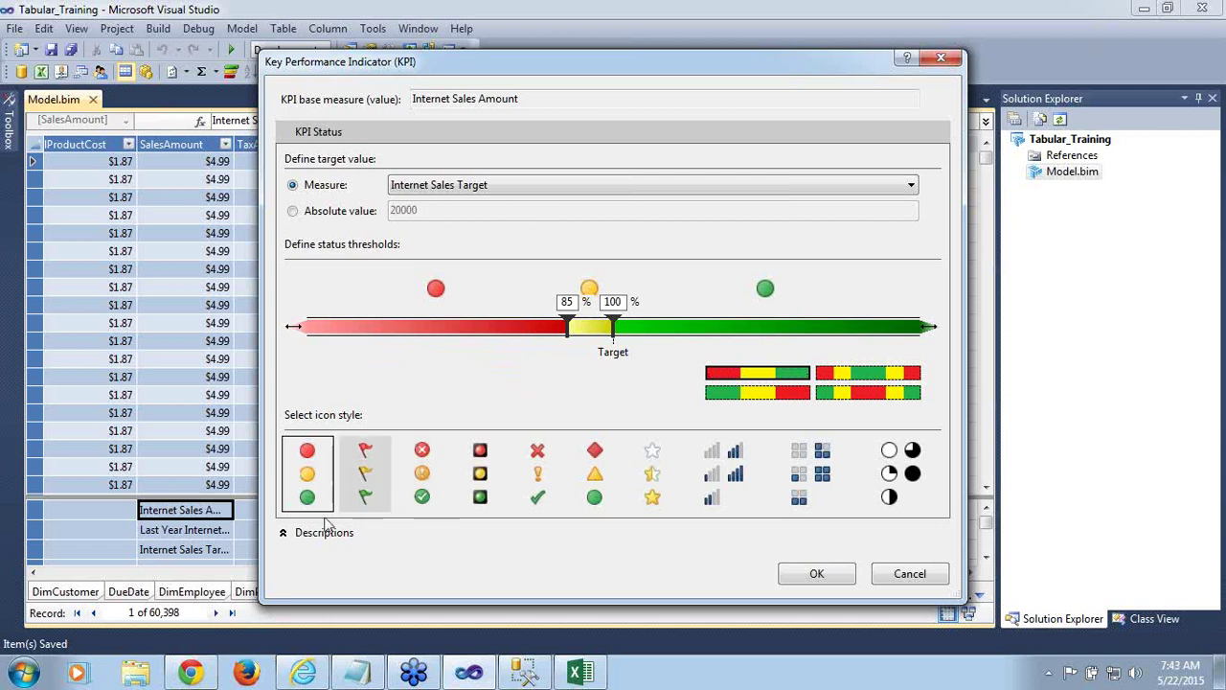
Review the KPI description fields and create the KPI
{"action": "left_click", "coordinate": [290, 533]}
{"action": "left_click", "coordinate": [369, 229]}
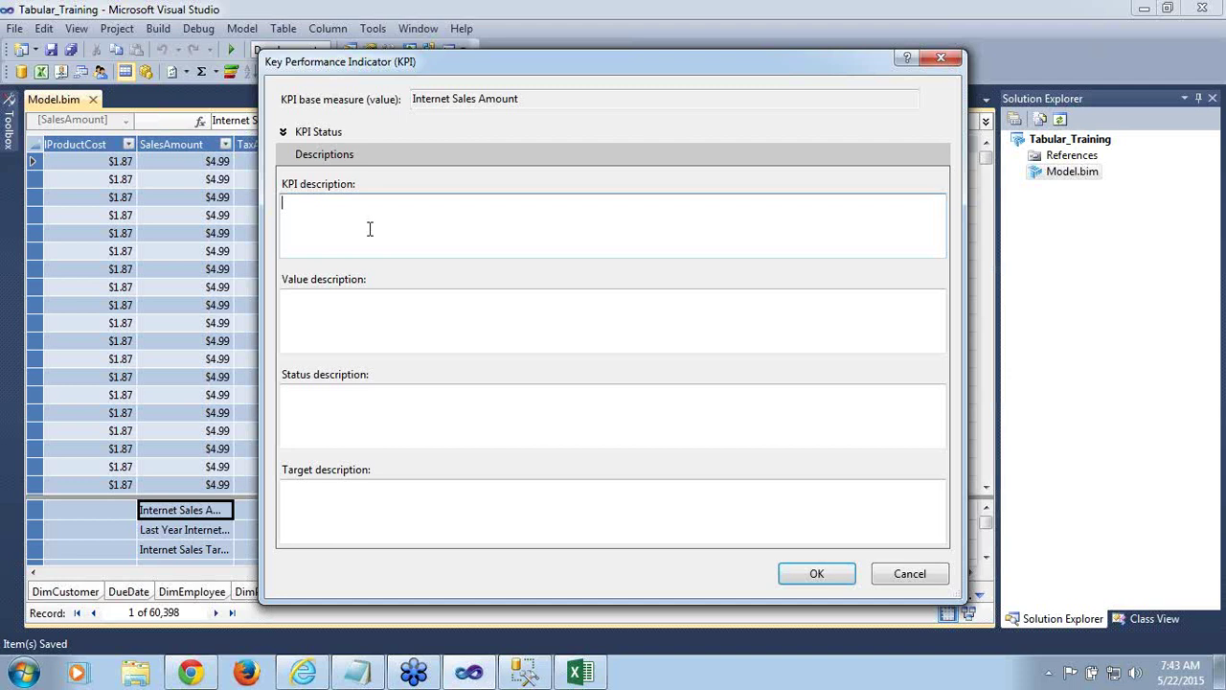
{"action": "left_click", "coordinate": [367, 304]}
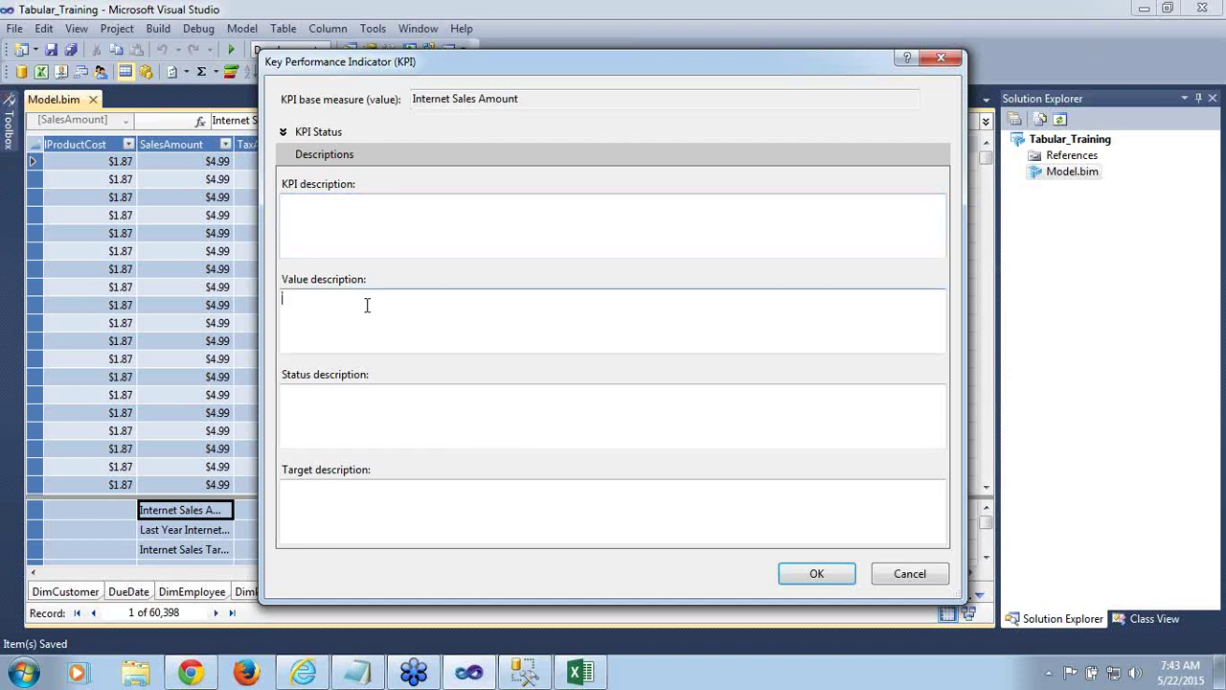
{"action": "left_click", "coordinate": [284, 133]}
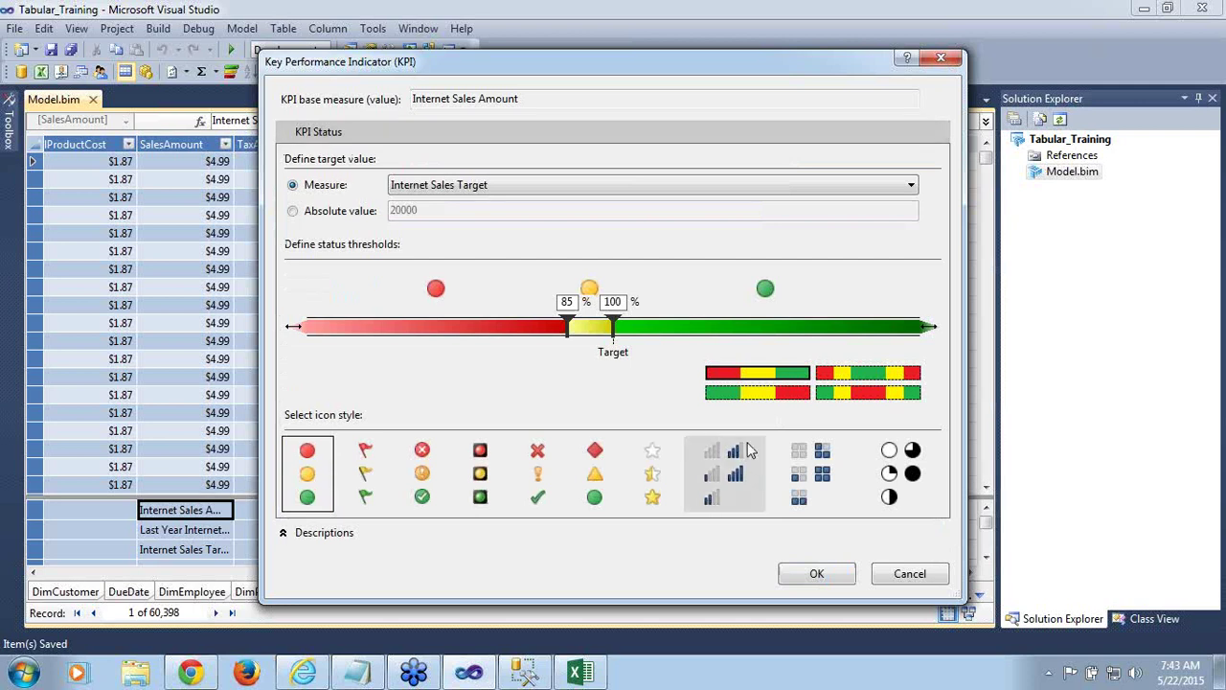
{"action": "left_click", "coordinate": [814, 574]}
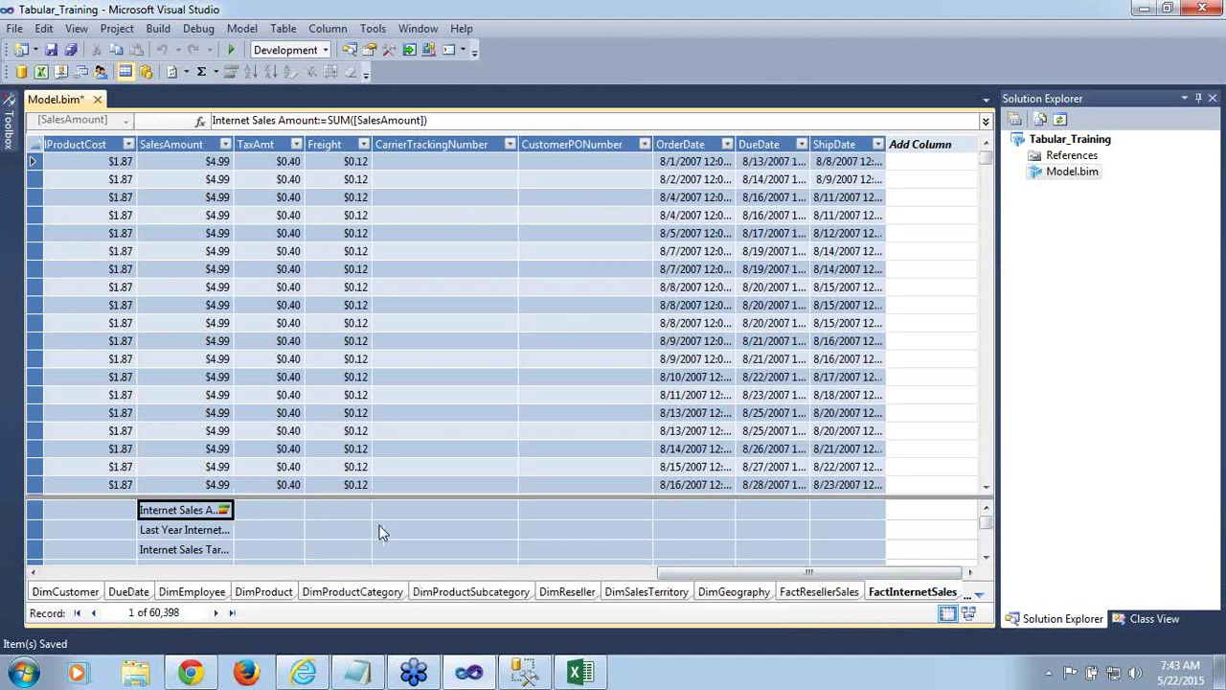
Save the model and deploy the Tabular_Training project, dismissing the successful deployment summary
{"action": "key", "text": "ctrl+s"}
{"action": "left_click", "coordinate": [1061, 141]}
{"action": "right_click", "coordinate": [1062, 141]}
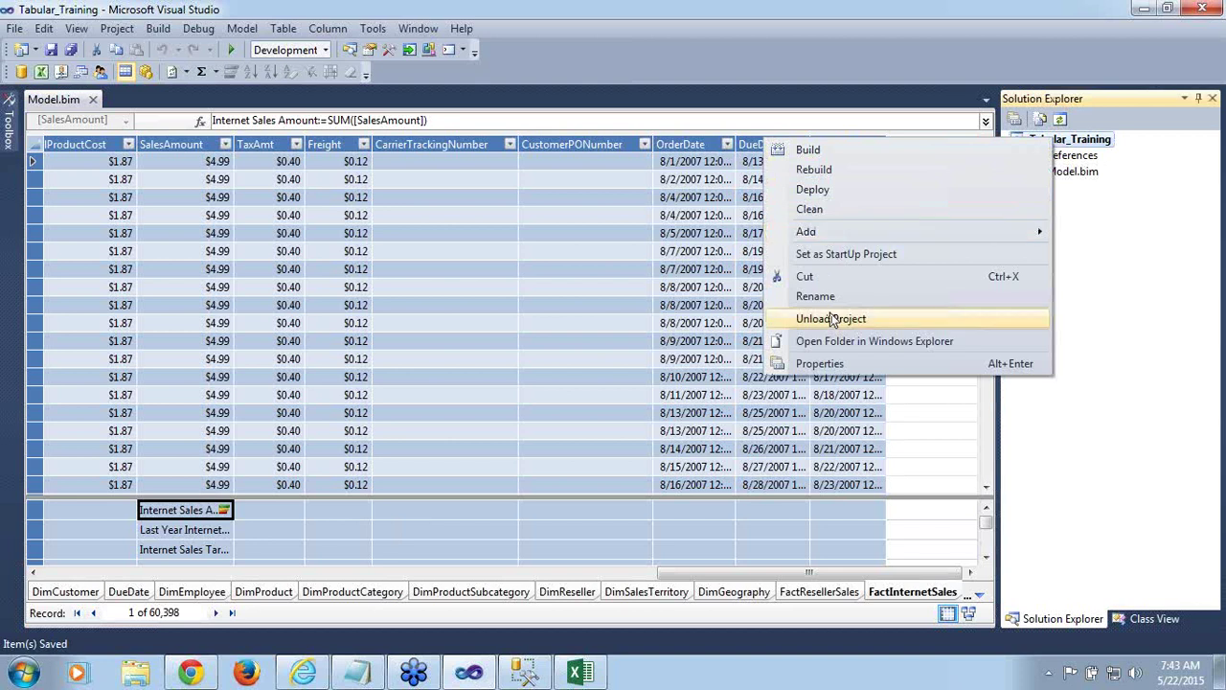
{"action": "left_click", "coordinate": [813, 190]}
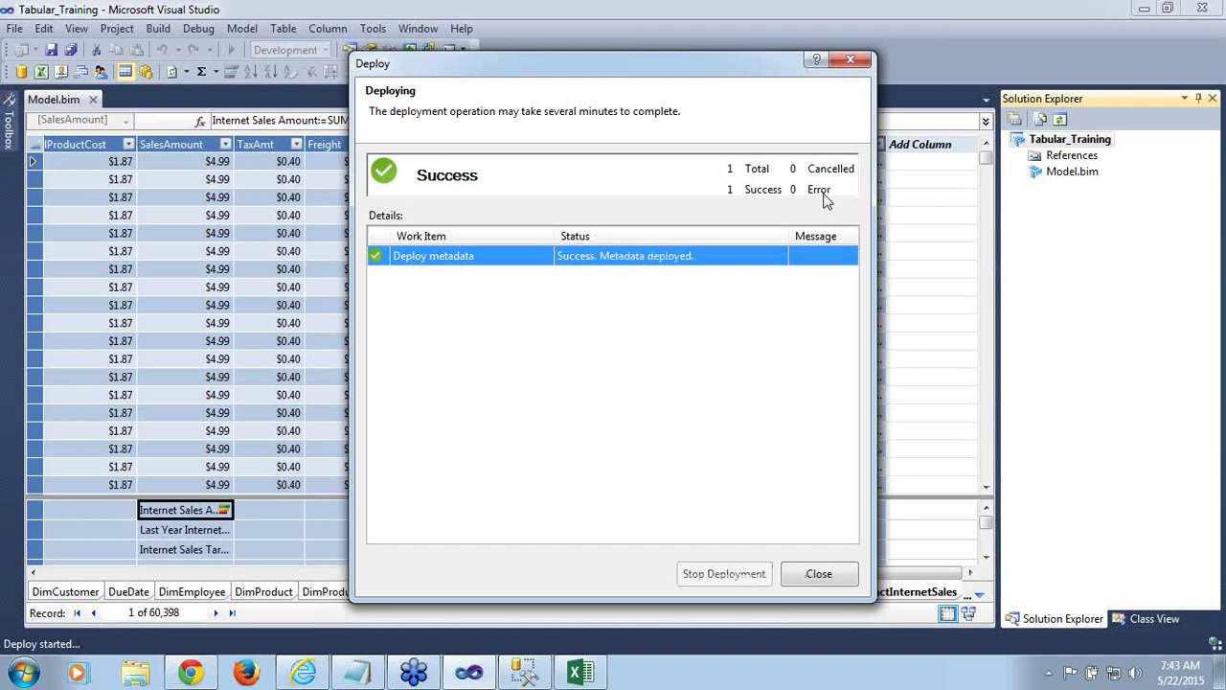
{"action": "left_click", "coordinate": [818, 574]}
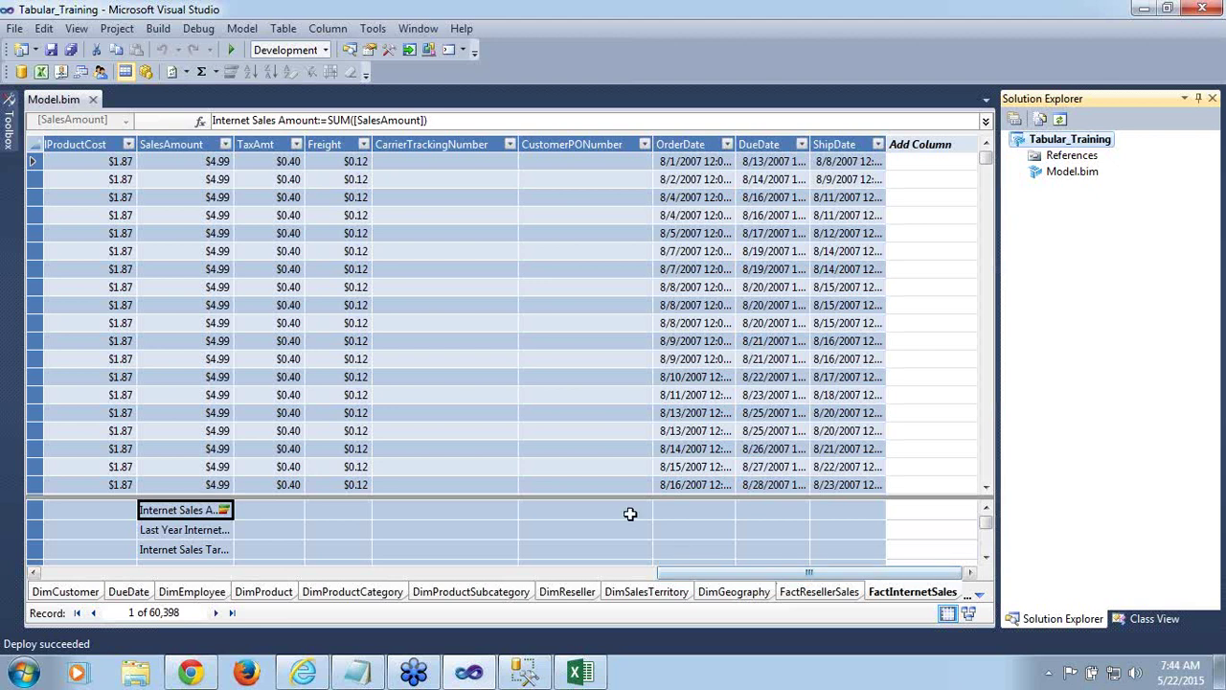
{"action": "left_click", "coordinate": [525, 671]}
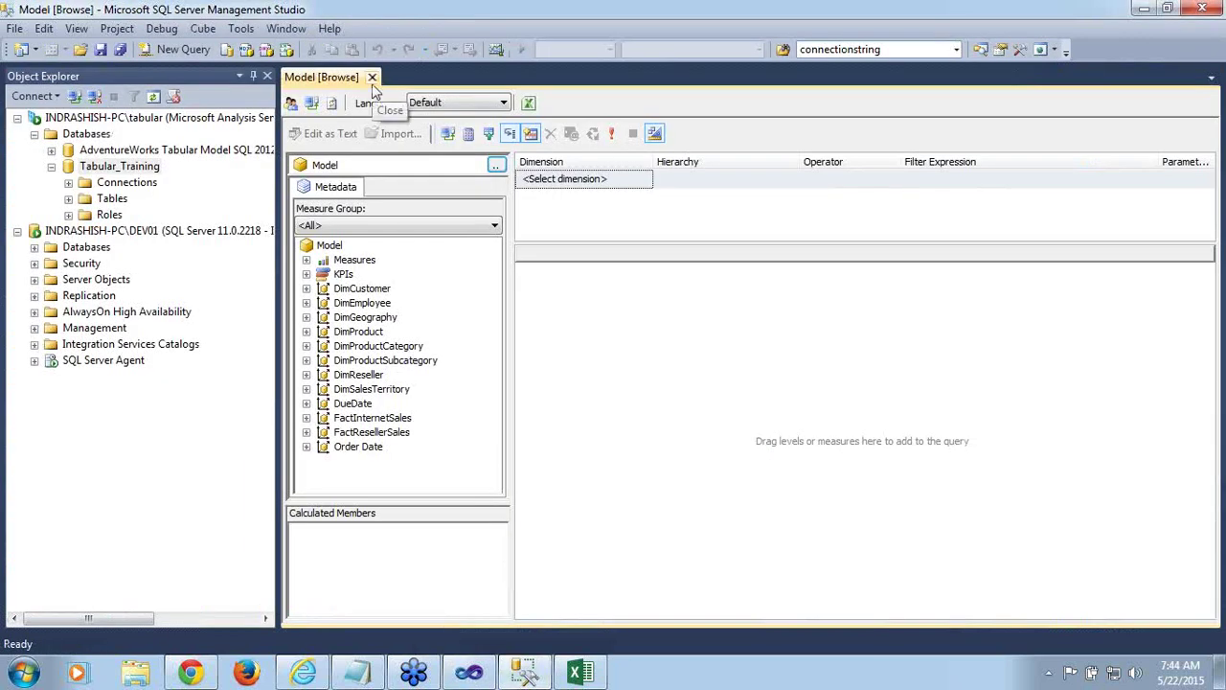
From DimCustomer's Process Table, run Process Full on all 12 tables, with FactInternetSales at 60,398 rows
{"action": "left_click", "coordinate": [141, 171]}
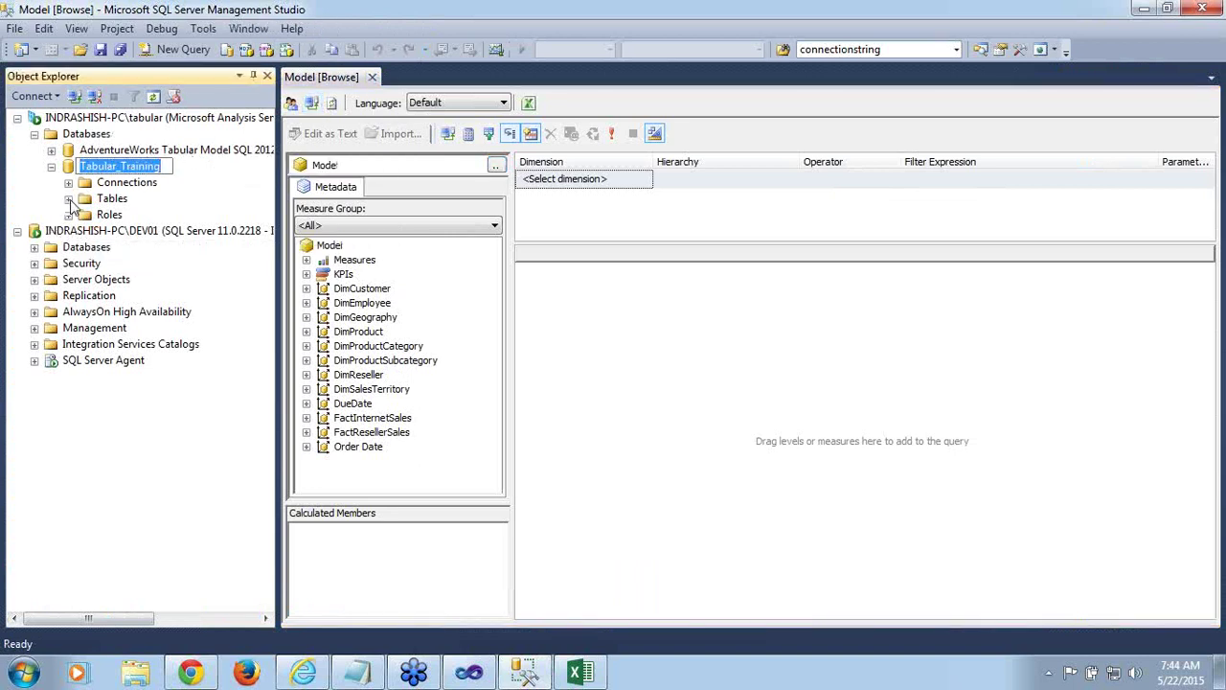
{"action": "left_click", "coordinate": [68, 198]}
{"action": "left_click", "coordinate": [130, 217]}
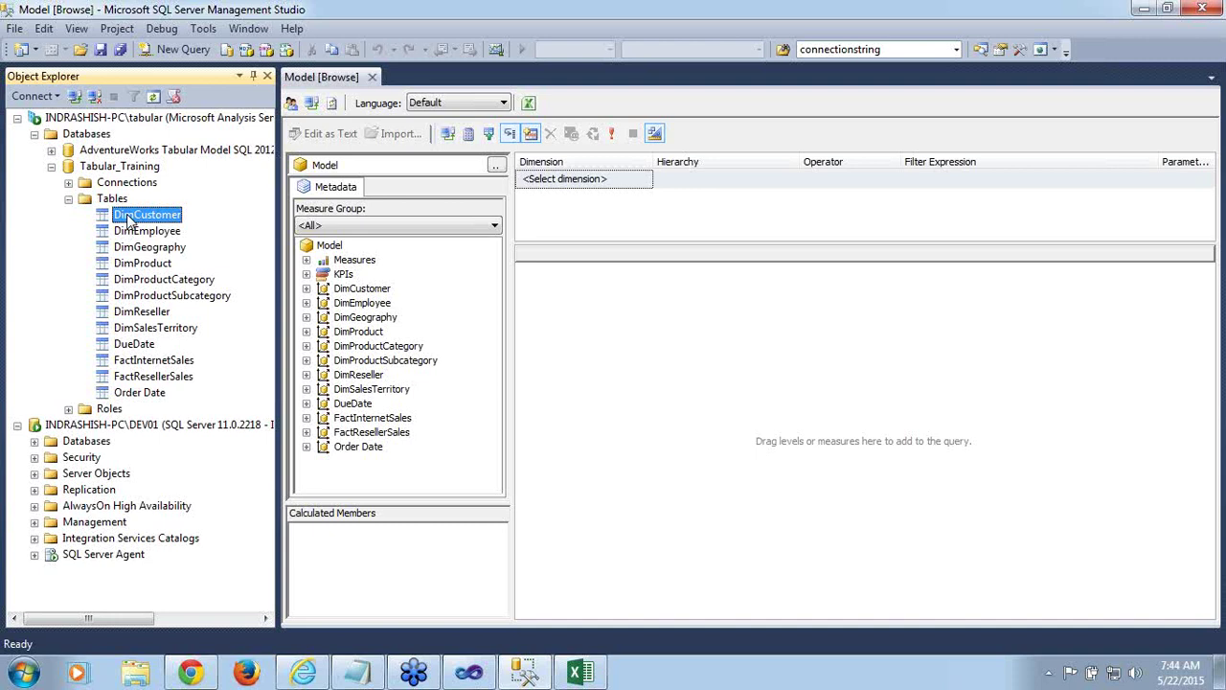
{"action": "right_click", "coordinate": [129, 217]}
{"action": "left_click", "coordinate": [161, 230]}
{"action": "left_click", "coordinate": [575, 156]}
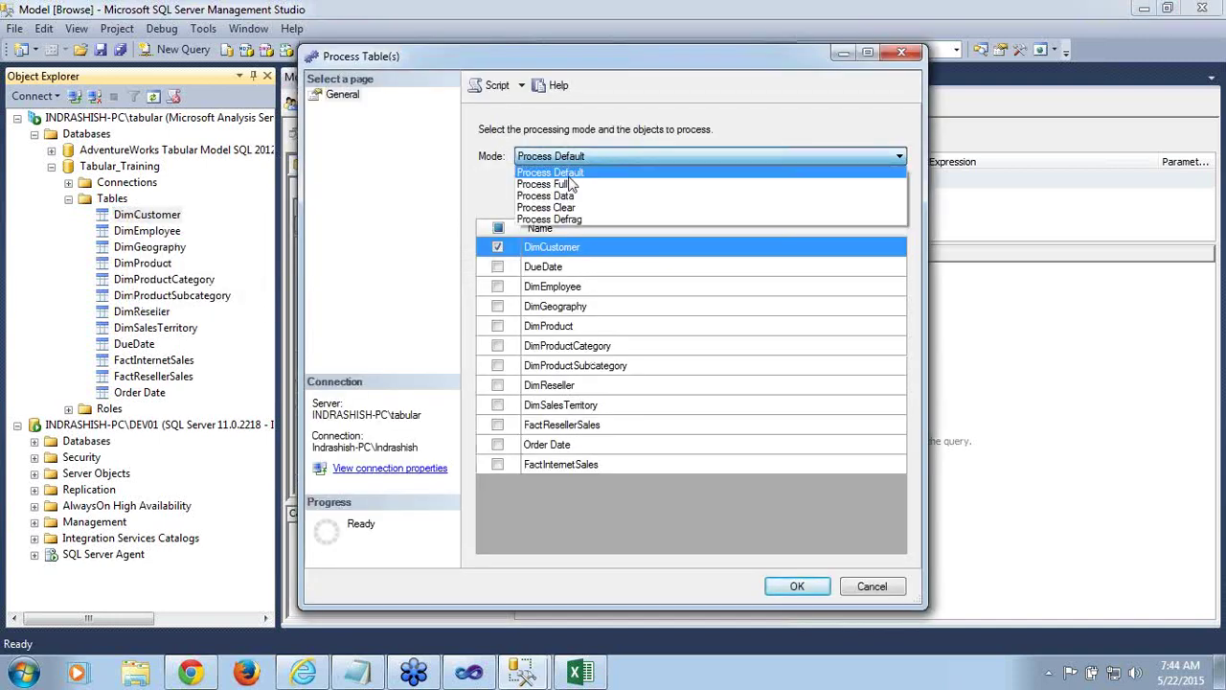
{"action": "left_click", "coordinate": [555, 184]}
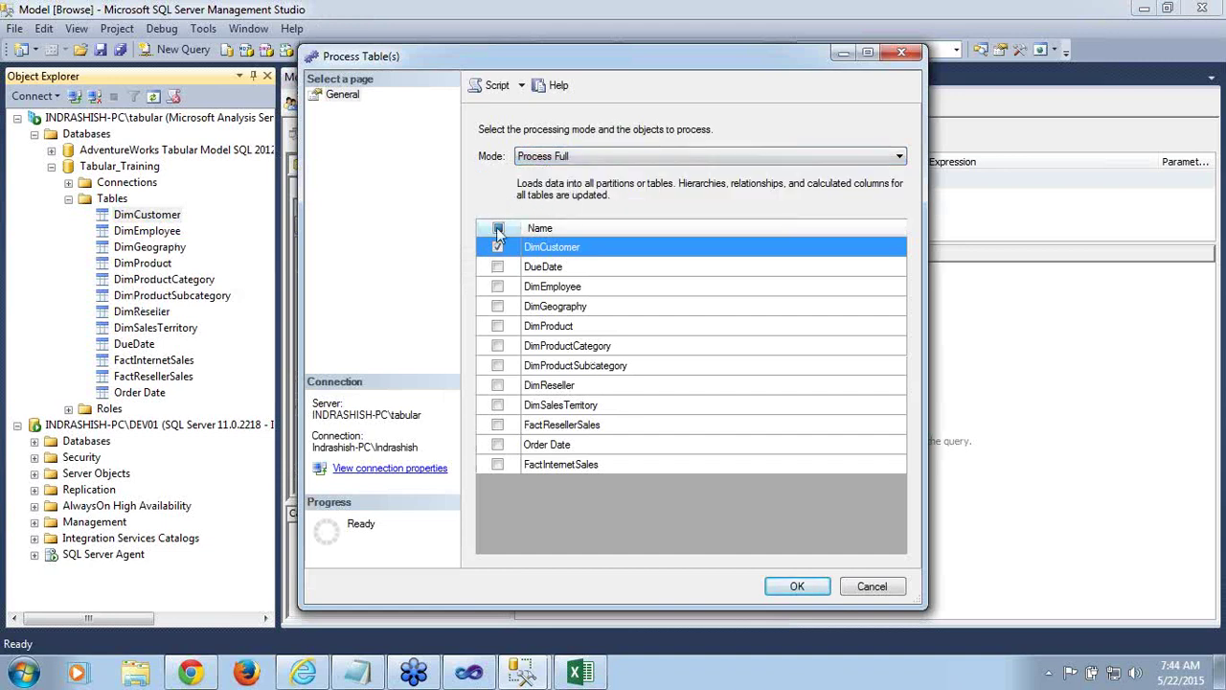
{"action": "left_click", "coordinate": [498, 228]}
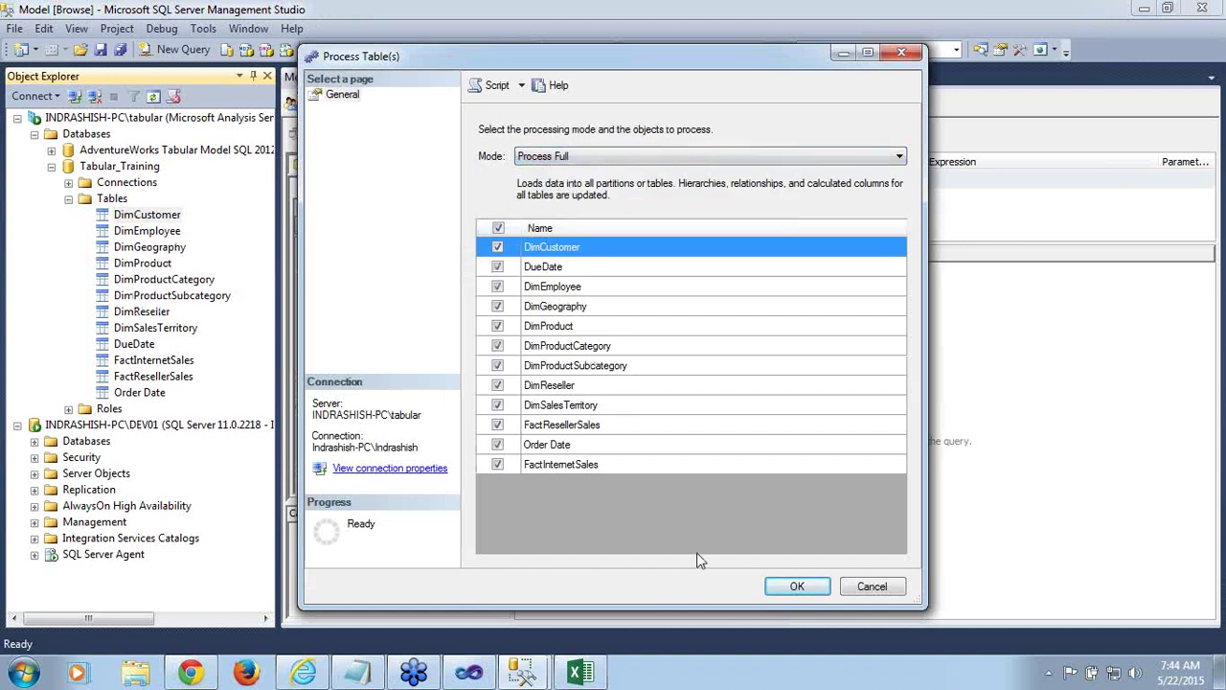
{"action": "left_click", "coordinate": [797, 590]}
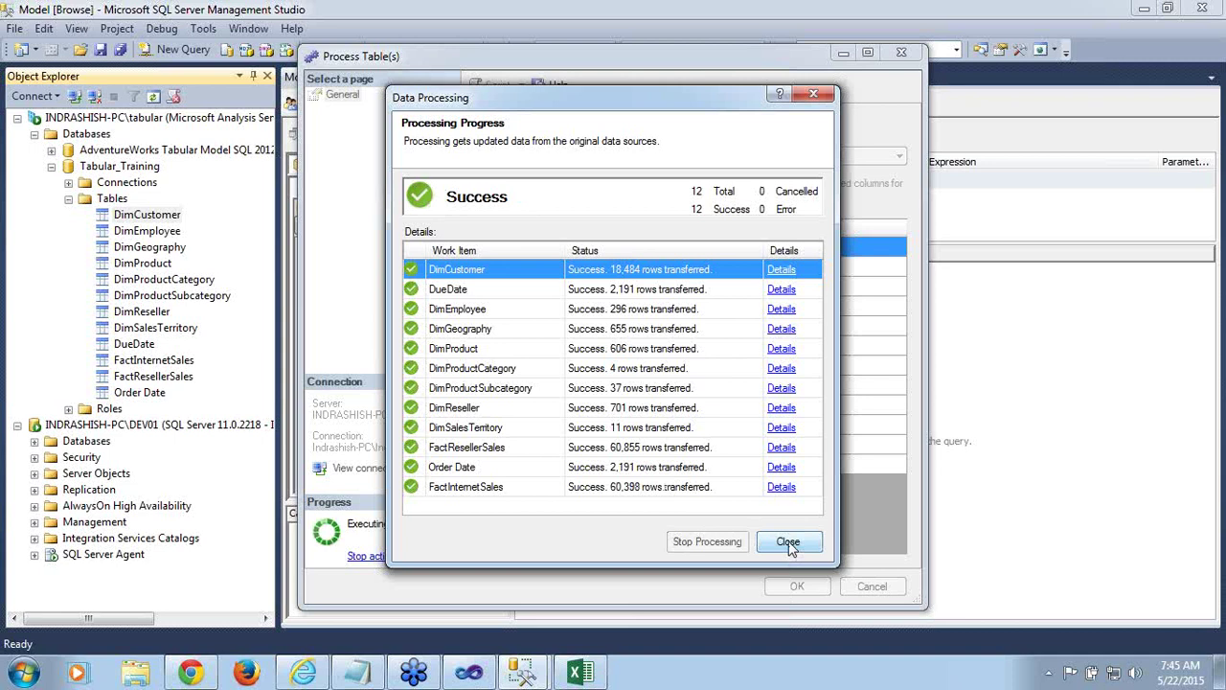
{"action": "left_click", "coordinate": [789, 542]}
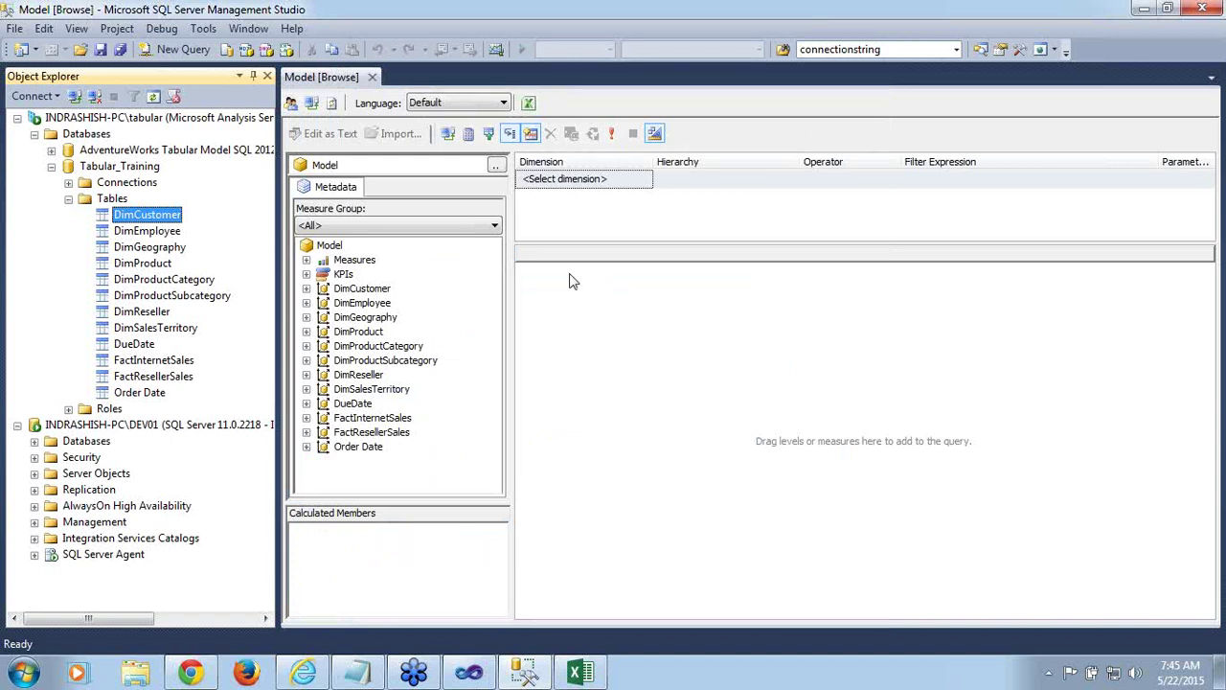
Reconnect the processed model browser and launch Analyze in Excel with the Model perspective
{"action": "left_click", "coordinate": [333, 103]}
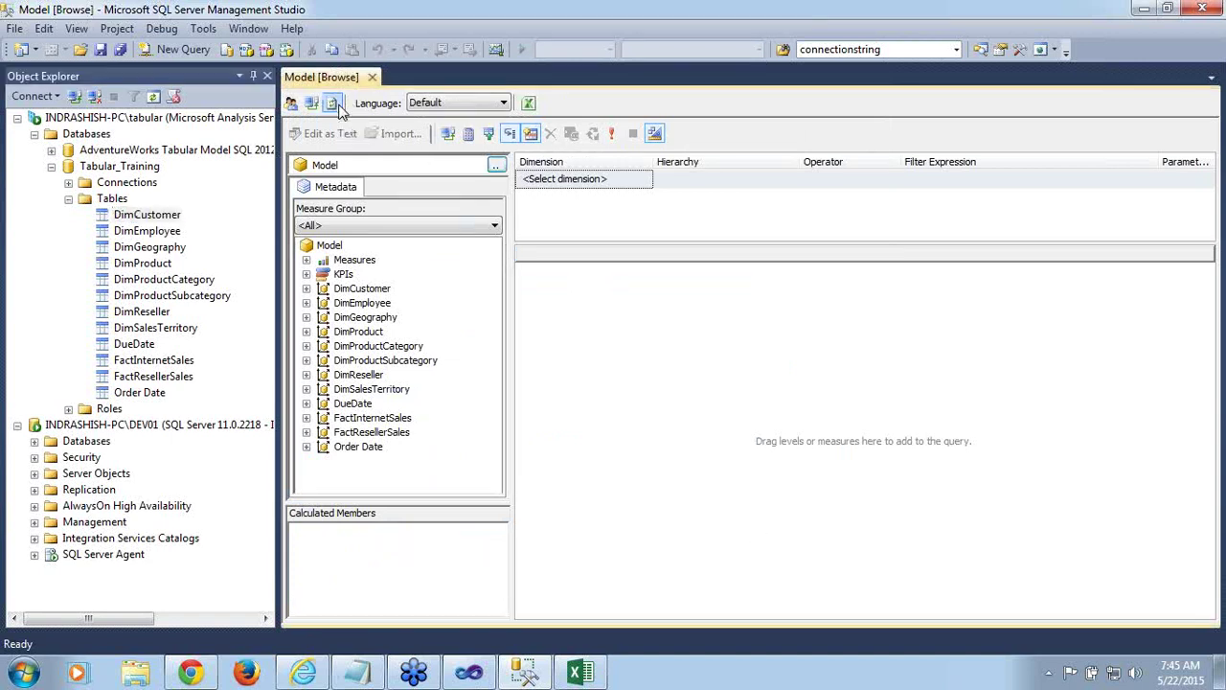
{"action": "left_click", "coordinate": [310, 104]}
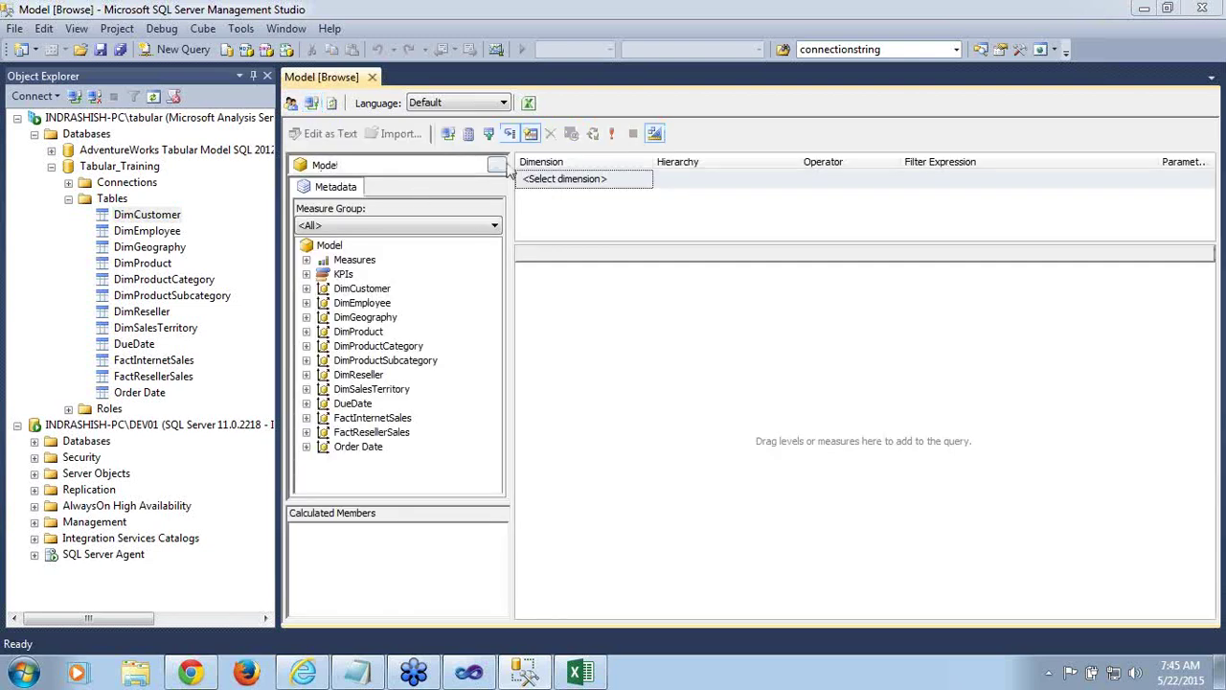
{"action": "left_click", "coordinate": [528, 103]}
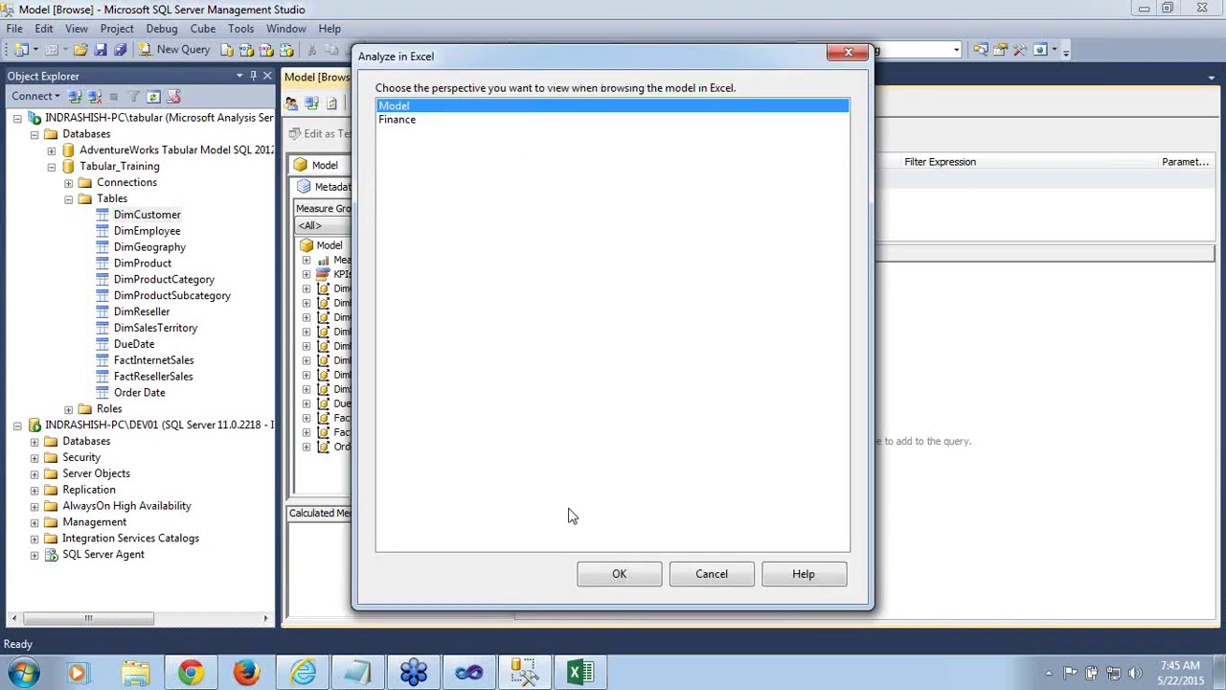
{"action": "left_click", "coordinate": [619, 575]}
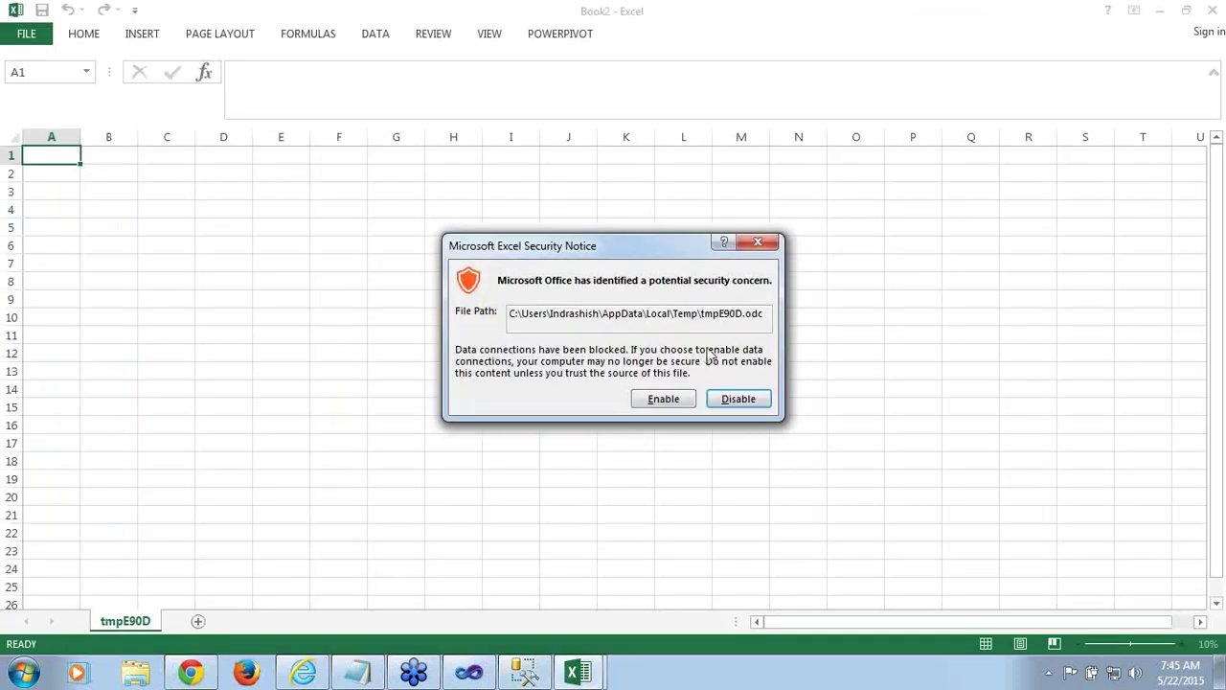
Enable the workbook's data connection and expand KPIs > Internet Sales Amount in the field list
{"action": "left_click", "coordinate": [664, 401]}
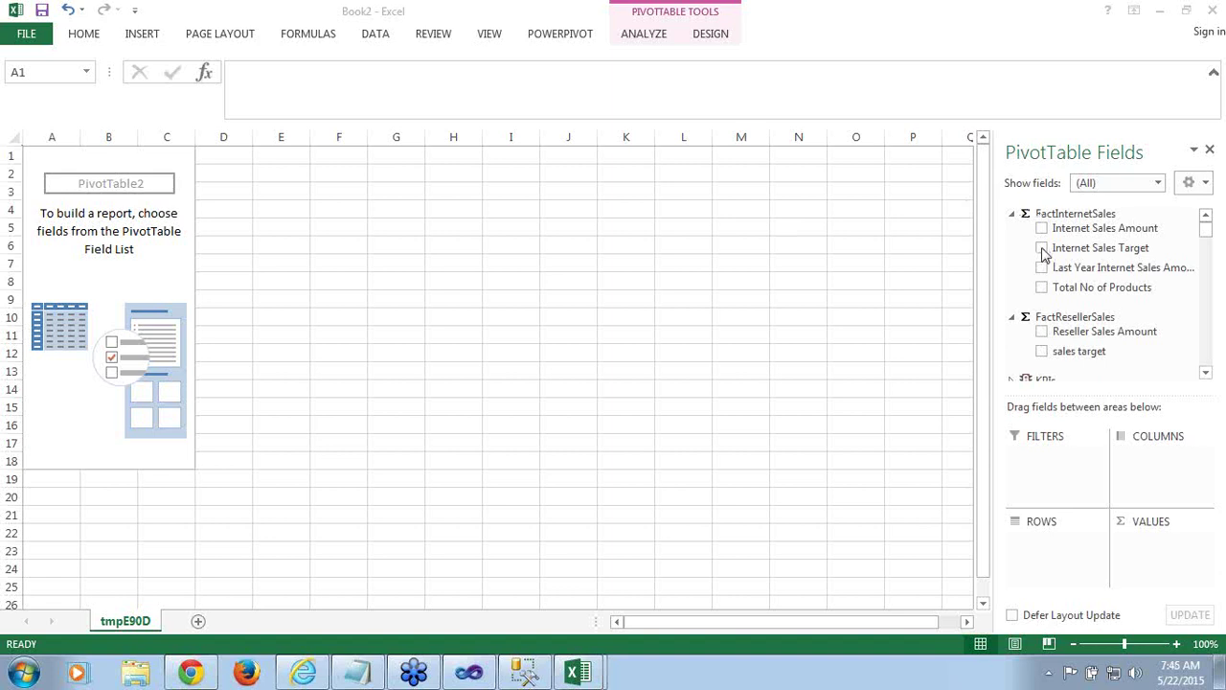
{"action": "left_click", "coordinate": [1206, 230]}
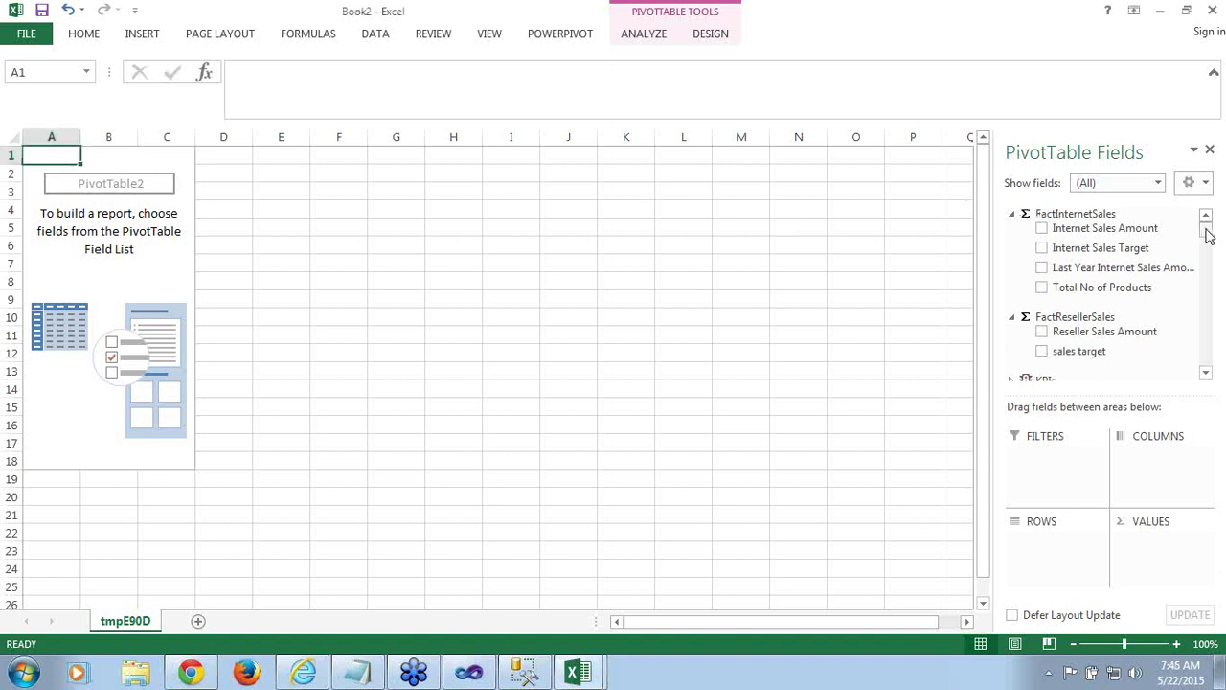
{"action": "left_click", "coordinate": [1206, 375]}
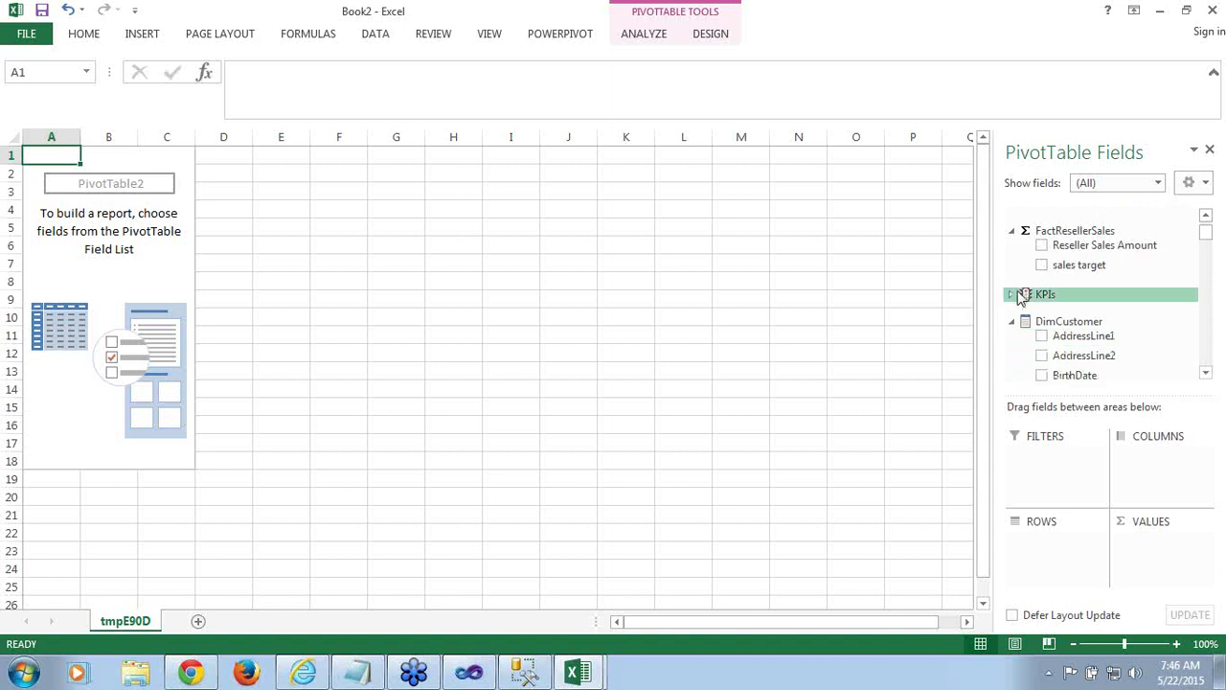
{"action": "left_click", "coordinate": [1013, 295]}
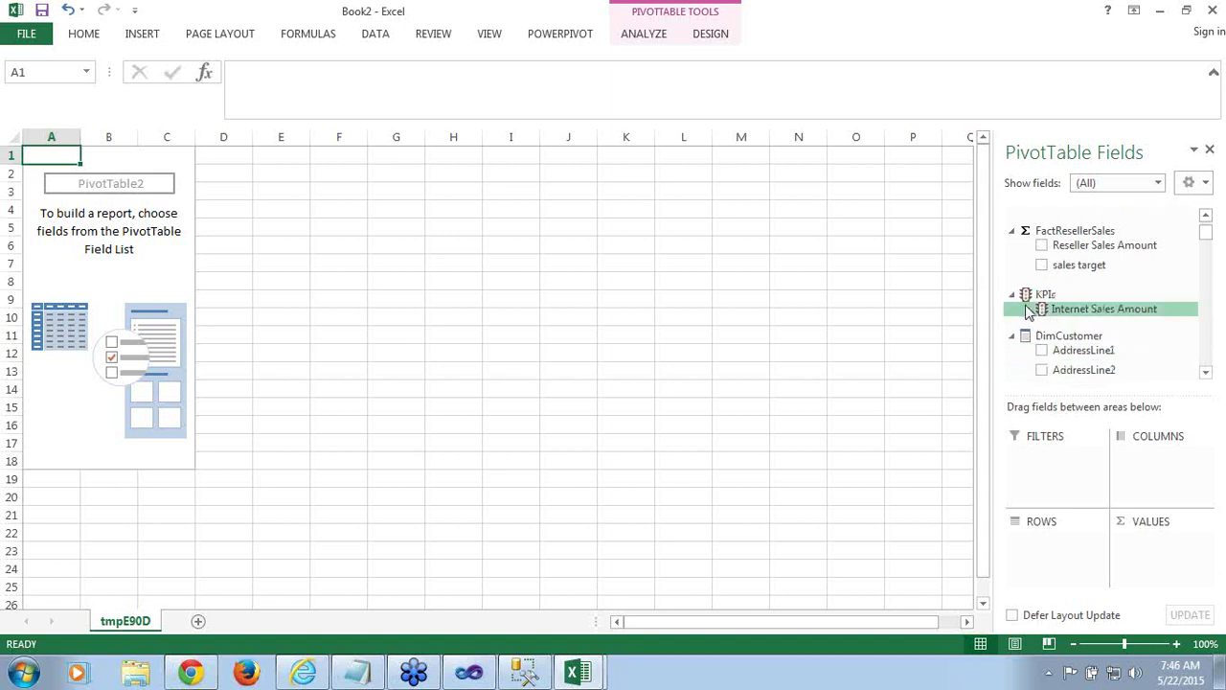
{"action": "left_click", "coordinate": [1027, 310]}
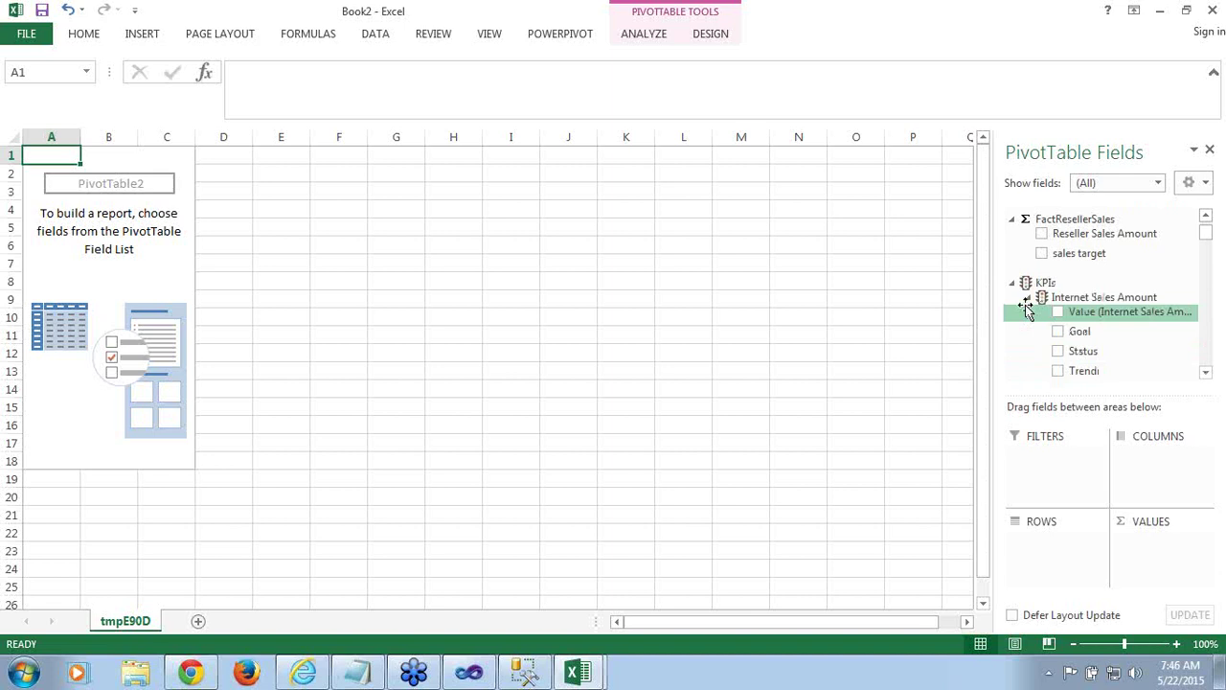
{"action": "left_click", "coordinate": [1207, 373]}
{"action": "left_click", "coordinate": [1207, 372]}
{"action": "left_click", "coordinate": [1207, 372]}
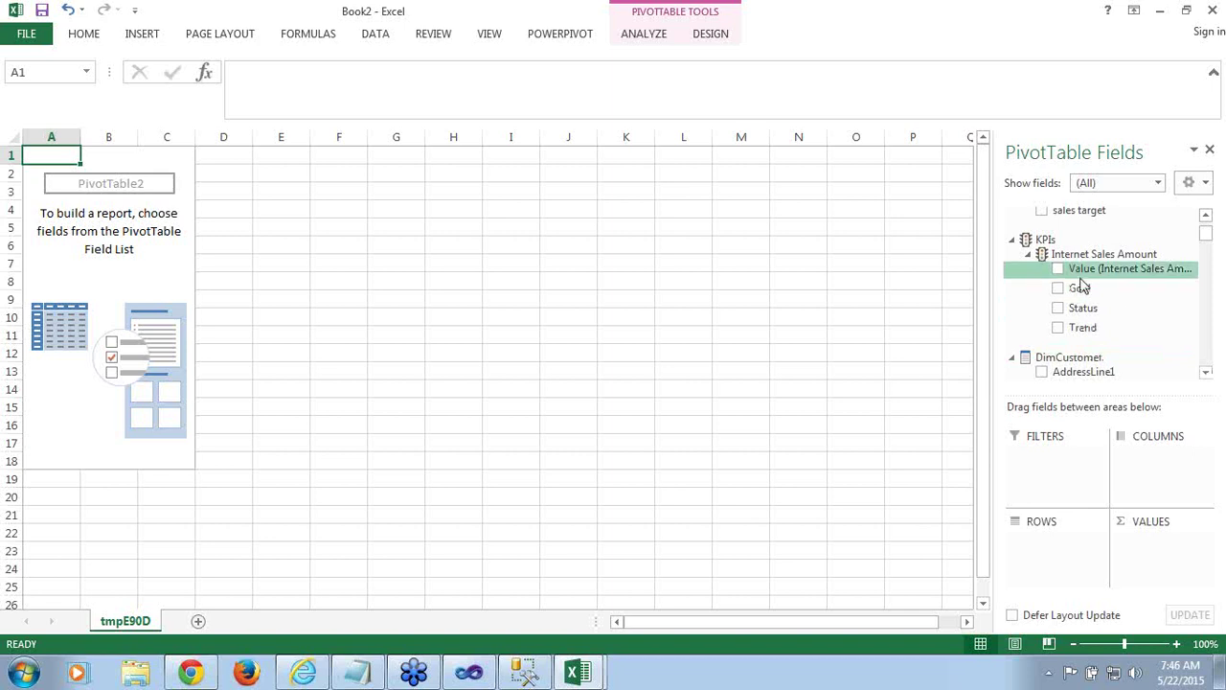
Add the Internet Sales Amount Value and Goal, with Calendar Hierarchy (CY 2005–2009) as rows
{"action": "left_click", "coordinate": [1059, 272]}
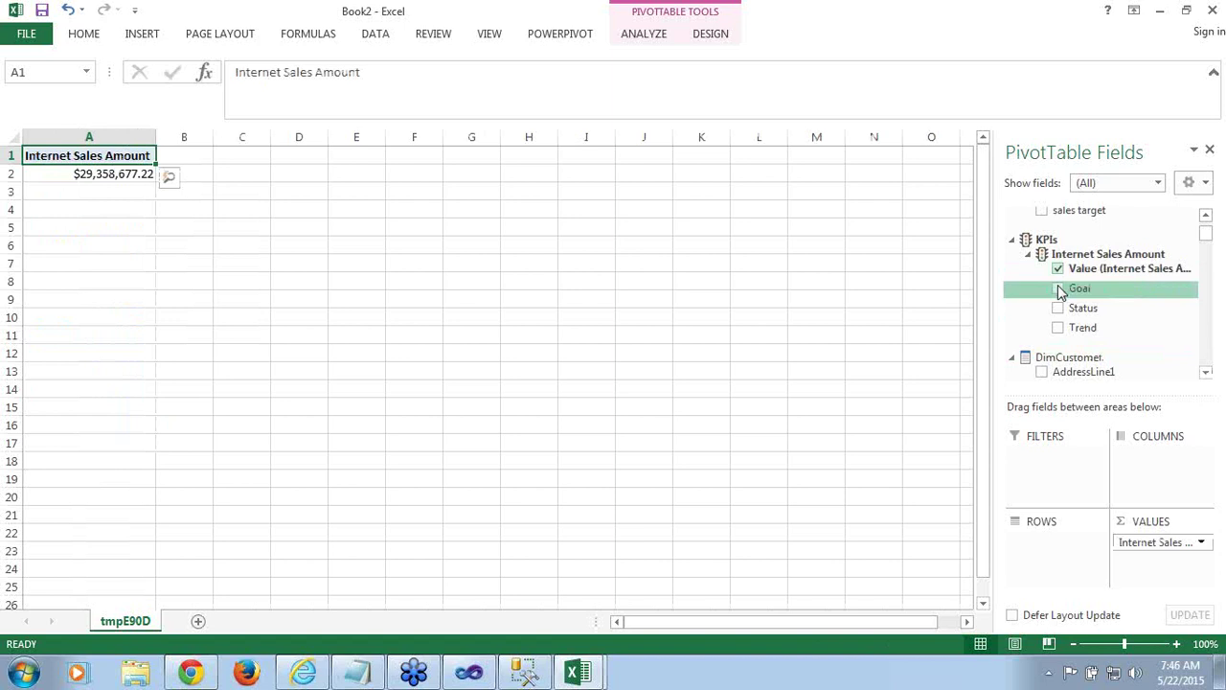
{"action": "left_click", "coordinate": [1059, 290]}
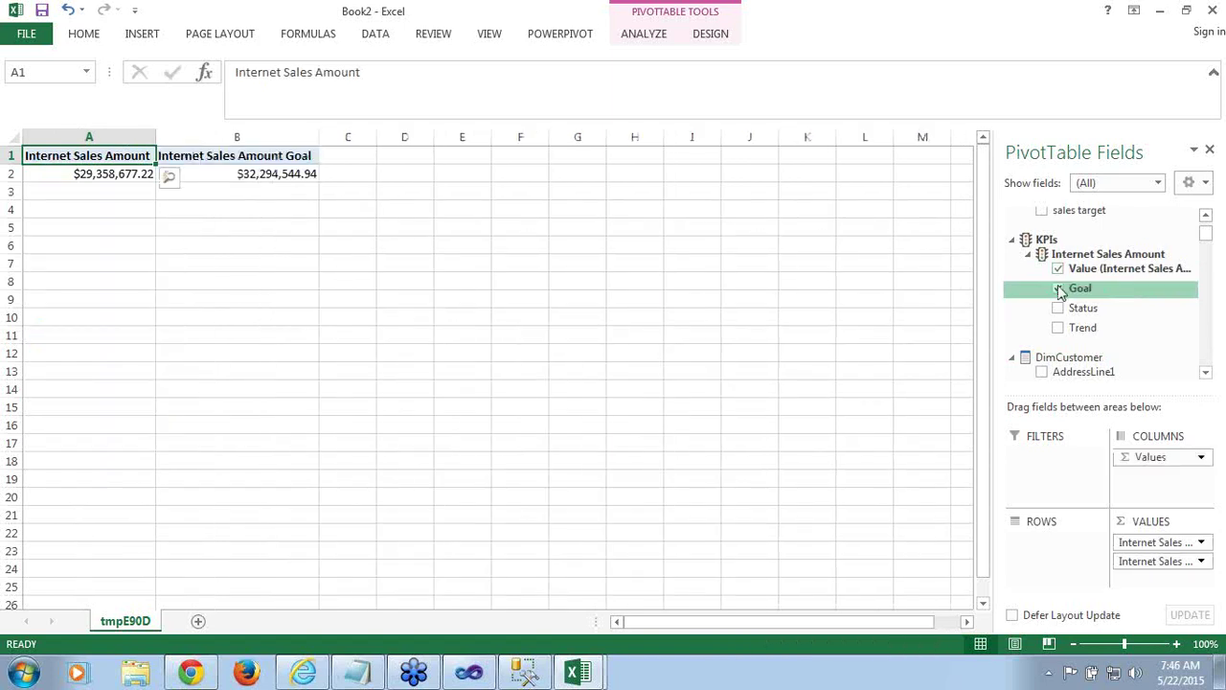
{"action": "left_click_drag", "start_coordinate": [1211, 243], "coordinate": [1208, 376]}
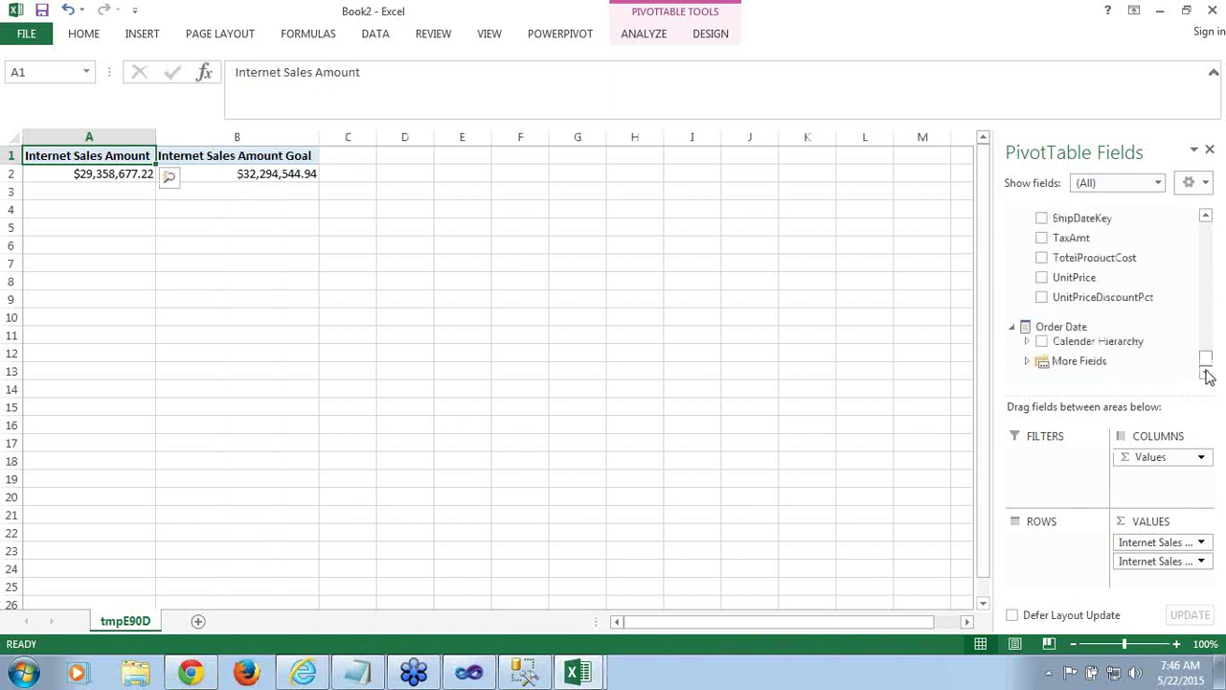
{"action": "left_click_drag", "start_coordinate": [1102, 347], "coordinate": [1054, 554]}
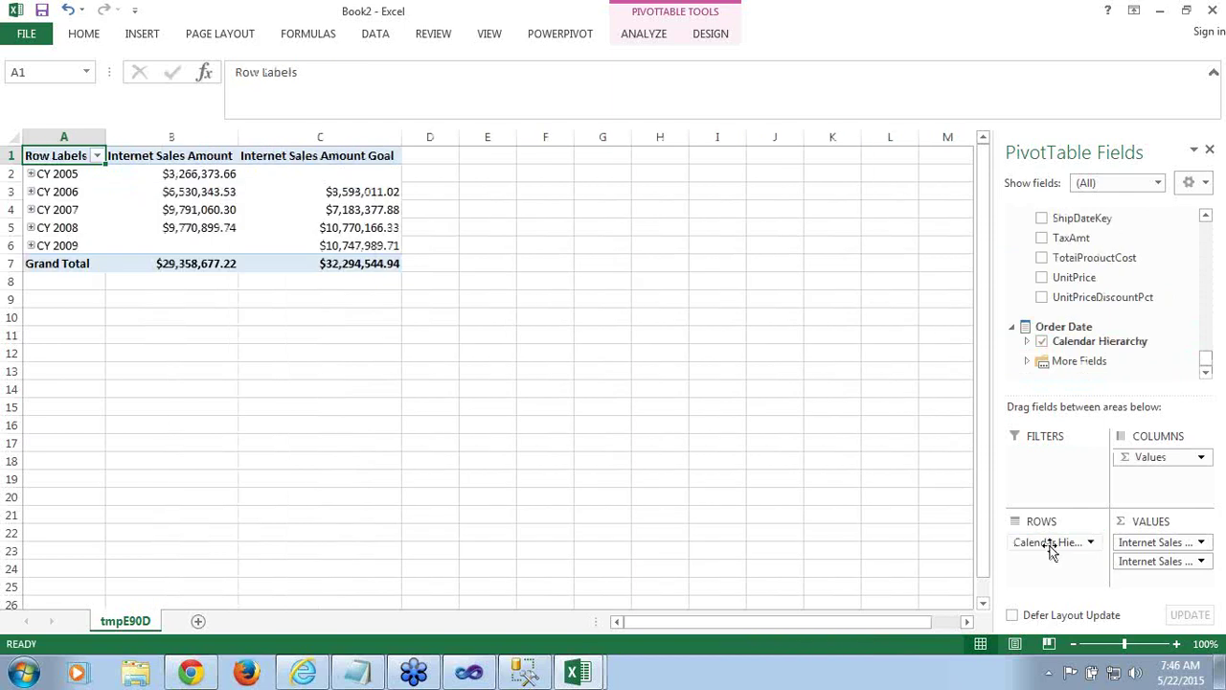
{"action": "left_click_drag", "start_coordinate": [1206, 360], "coordinate": [1208, 242]}
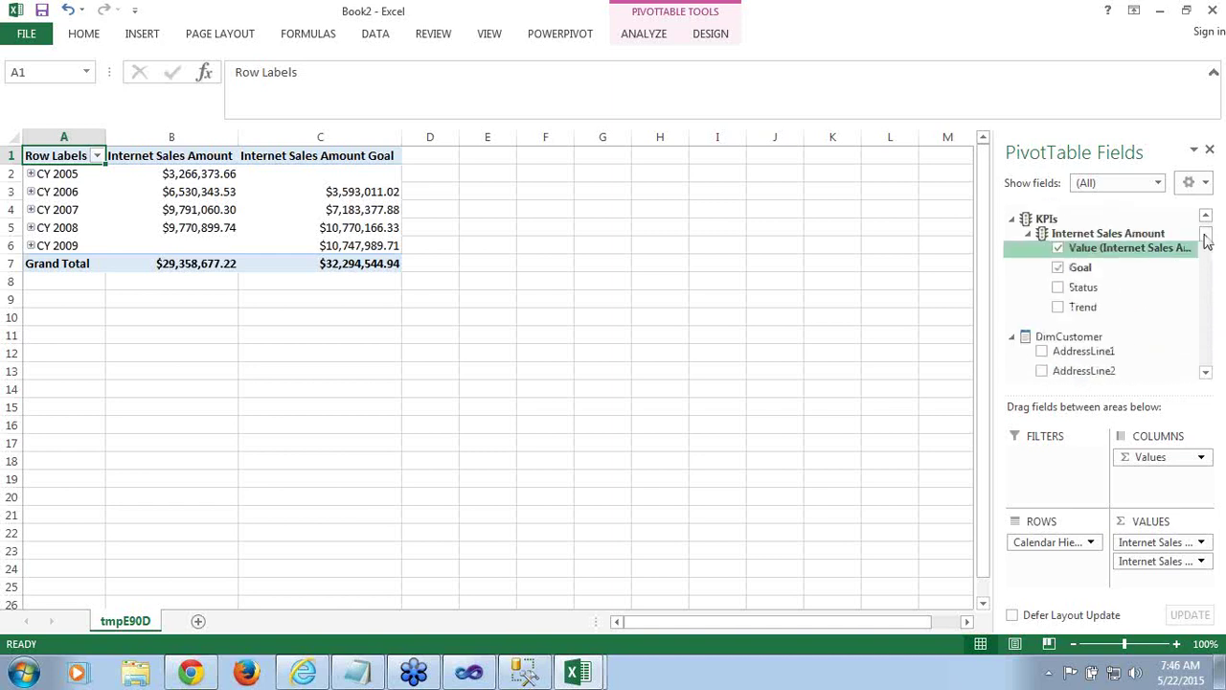
Add the KPI Status indicators and drill CY 2008 > Q3CY2008 to check July 2008 sales
{"action": "left_click", "coordinate": [1058, 287]}
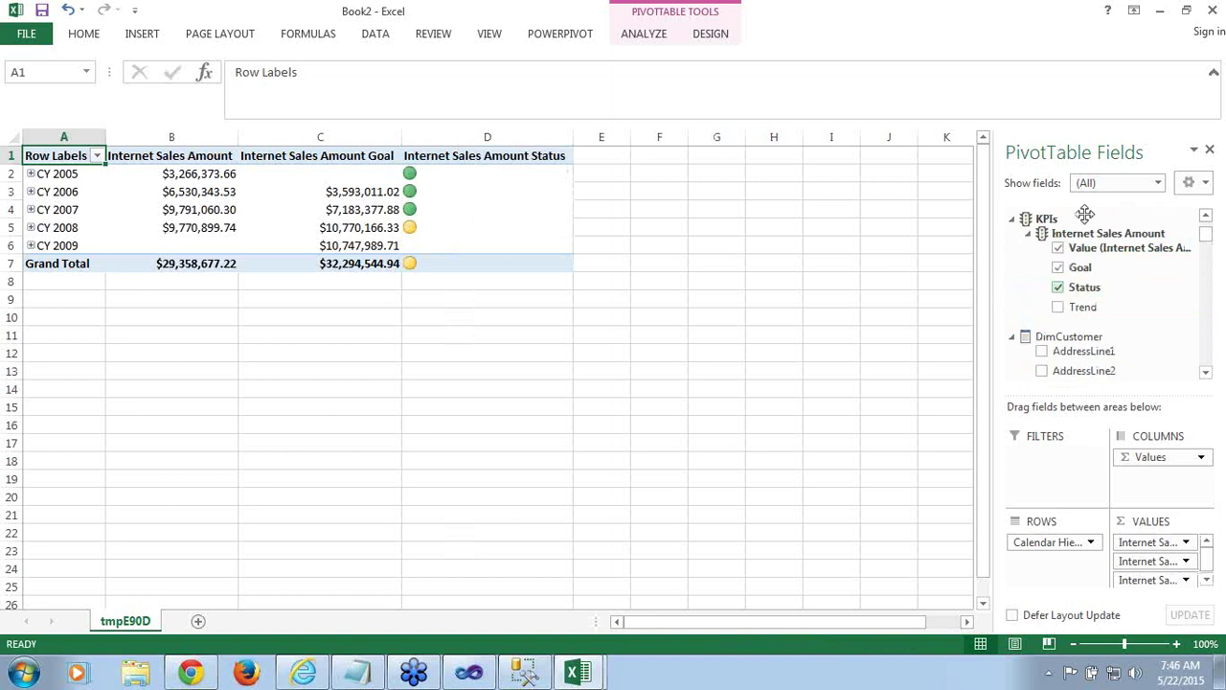
{"action": "left_click_drag", "start_coordinate": [1206, 230], "coordinate": [1206, 217]}
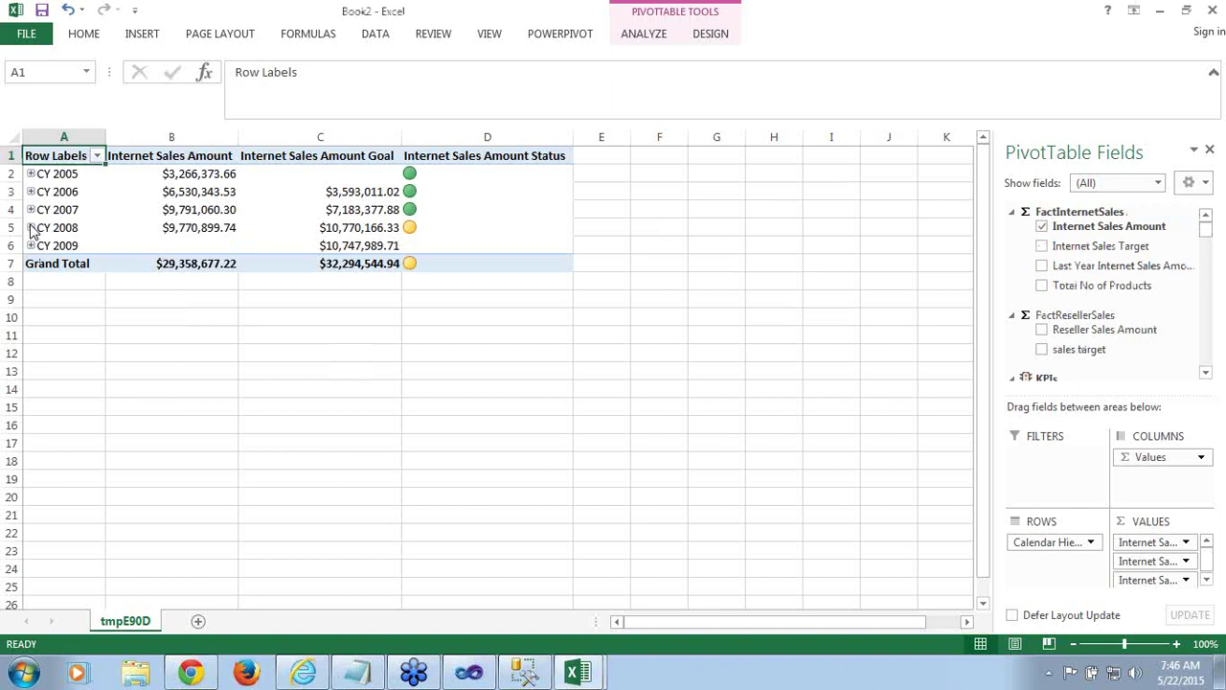
{"action": "left_click", "coordinate": [31, 228]}
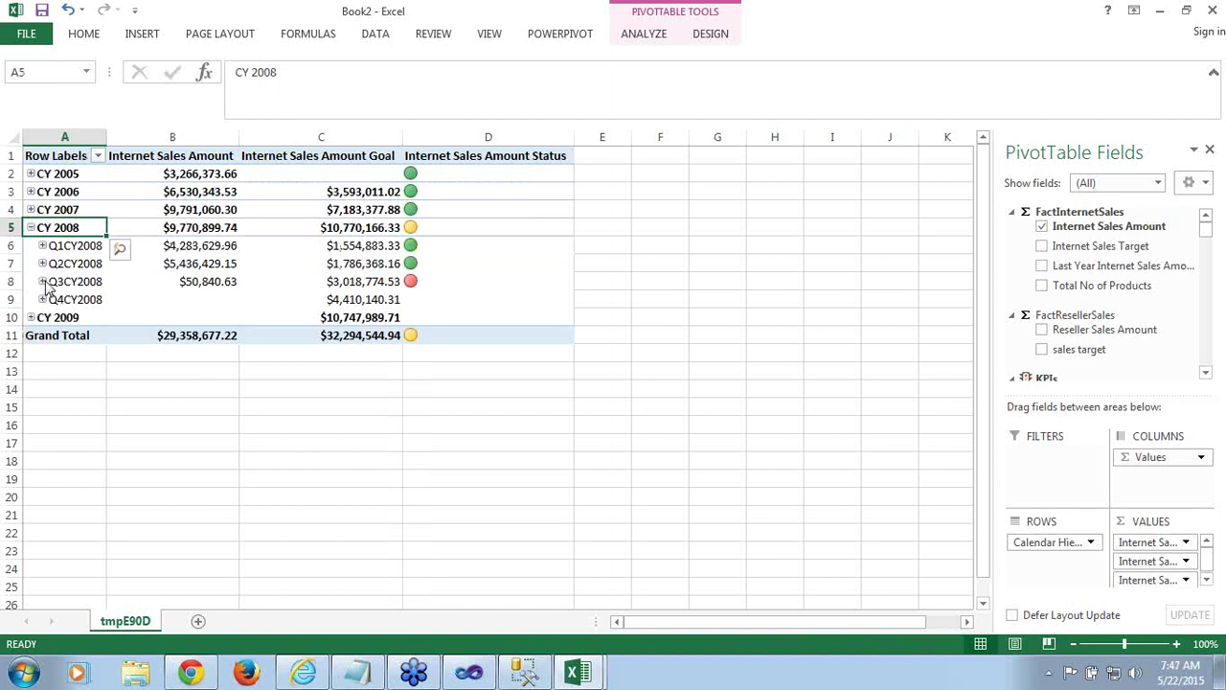
{"action": "left_click", "coordinate": [42, 281]}
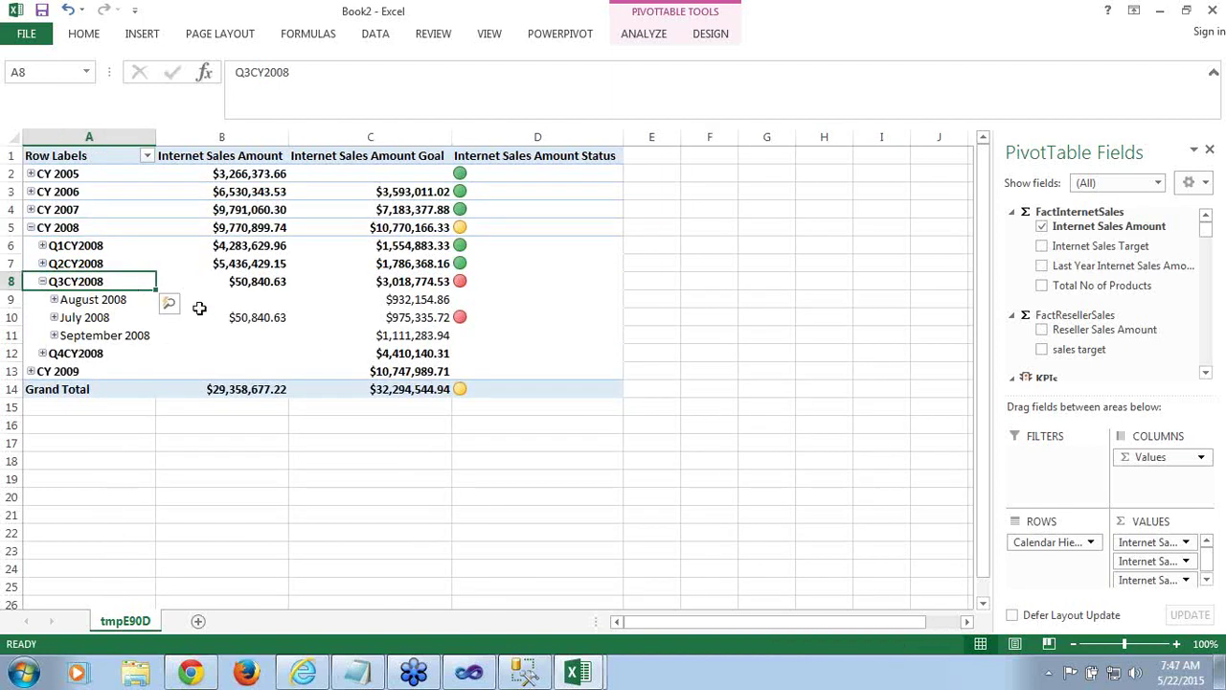
{"action": "left_click", "coordinate": [115, 317]}
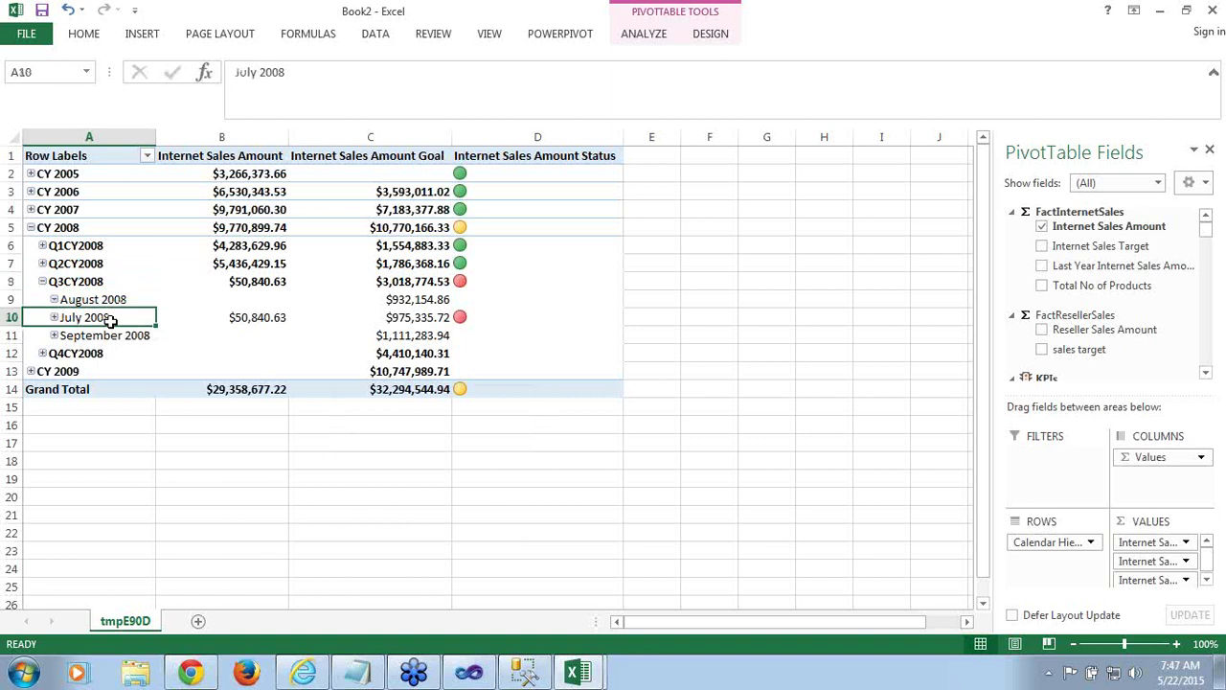
{"action": "left_click", "coordinate": [250, 319]}
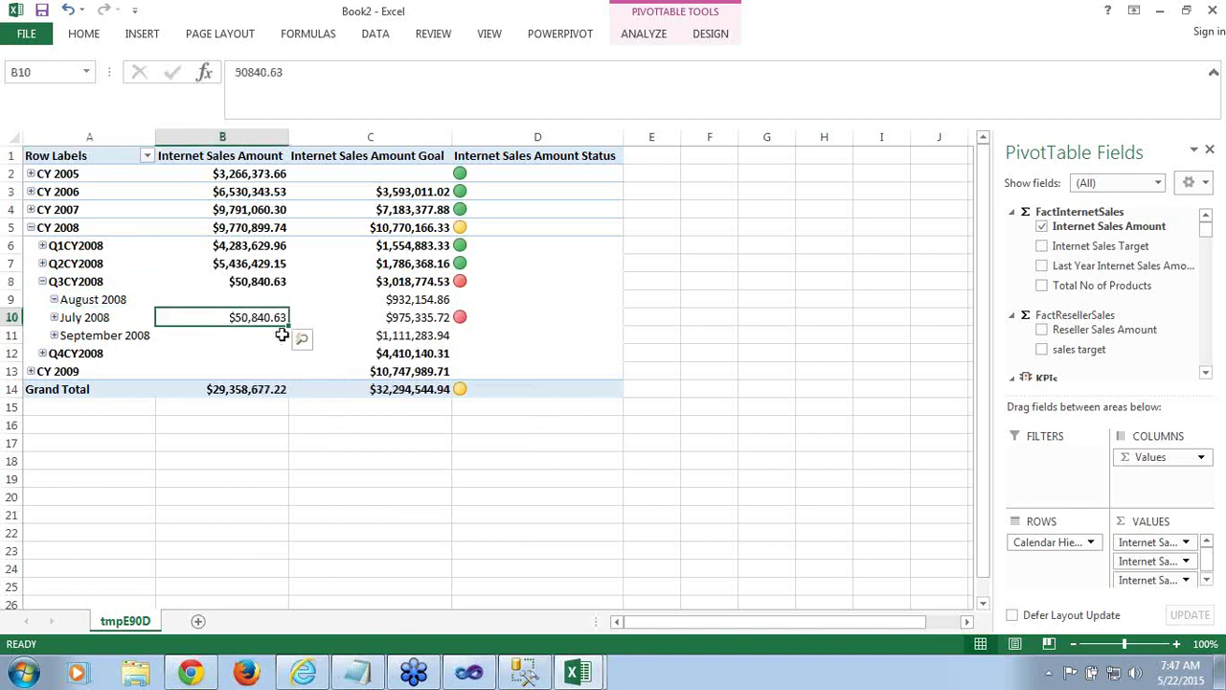
Expand CY 2007 > Q3CY2007 and compare July and Q3 sales amounts against goals
{"action": "left_click", "coordinate": [31, 210]}
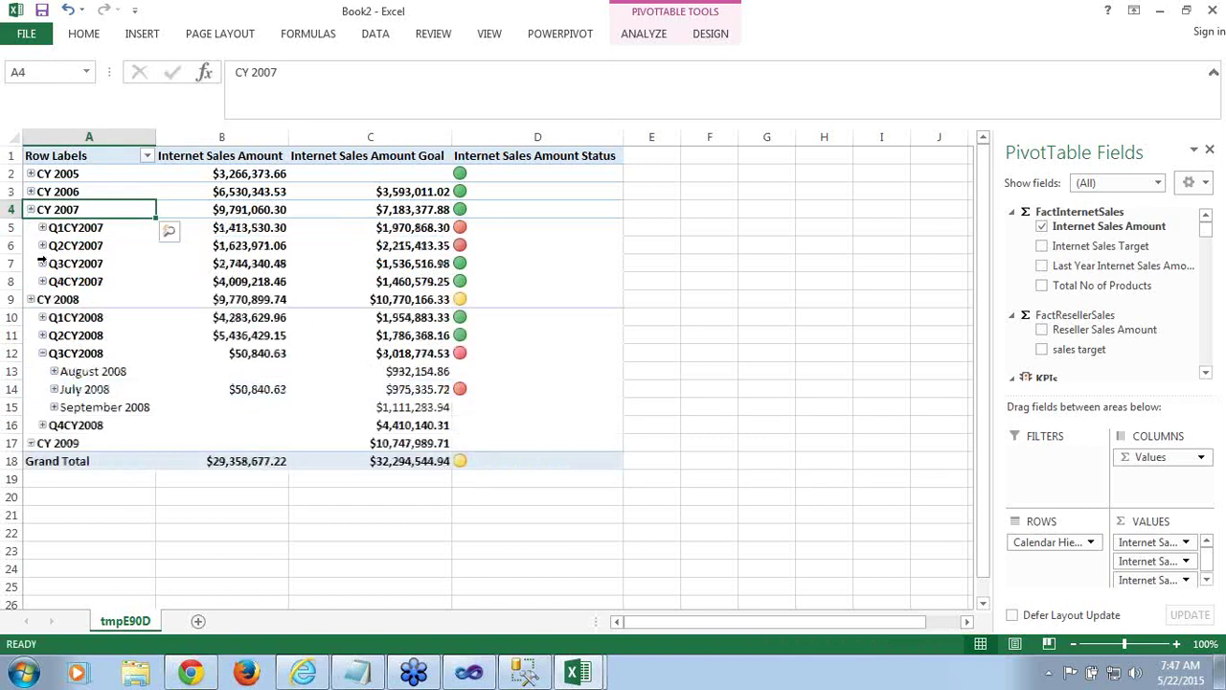
{"action": "left_click", "coordinate": [42, 264]}
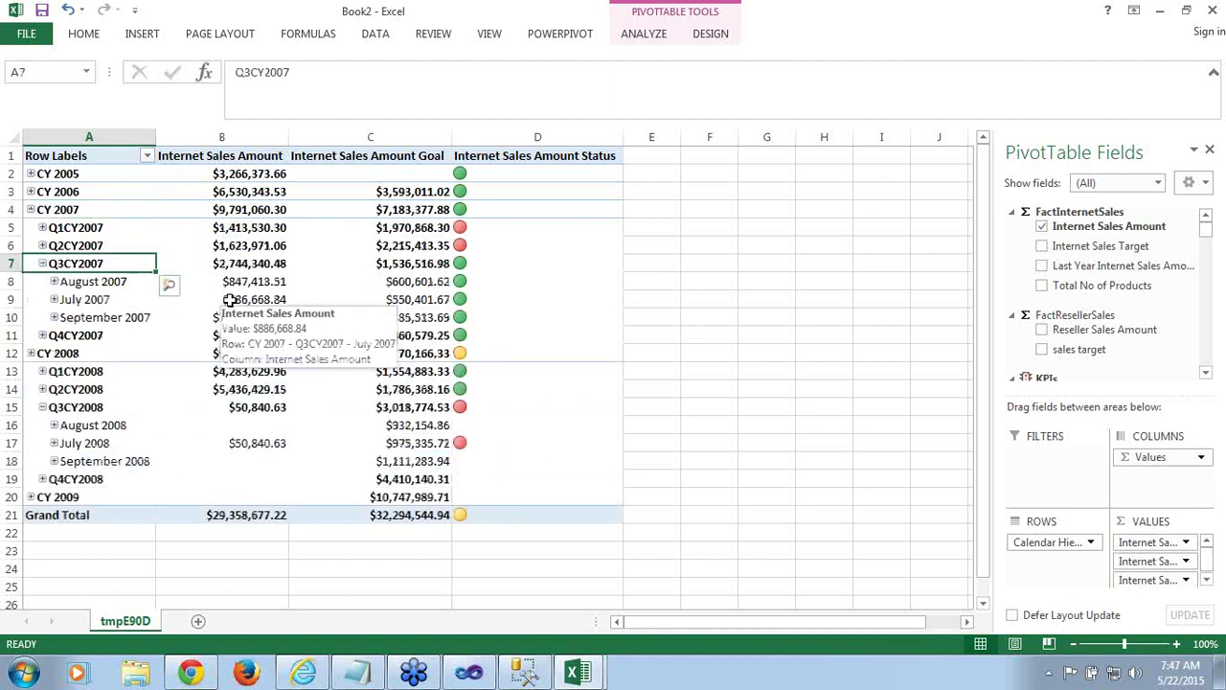
{"action": "left_click", "coordinate": [228, 300]}
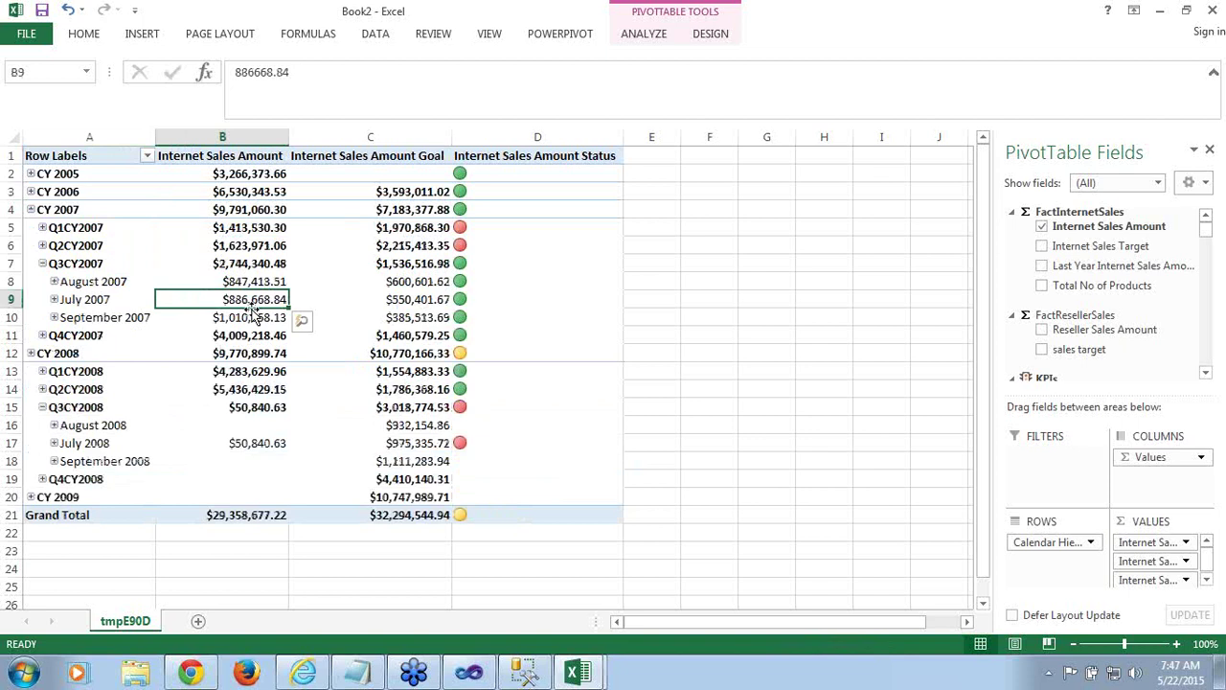
{"action": "left_click", "coordinate": [418, 445]}
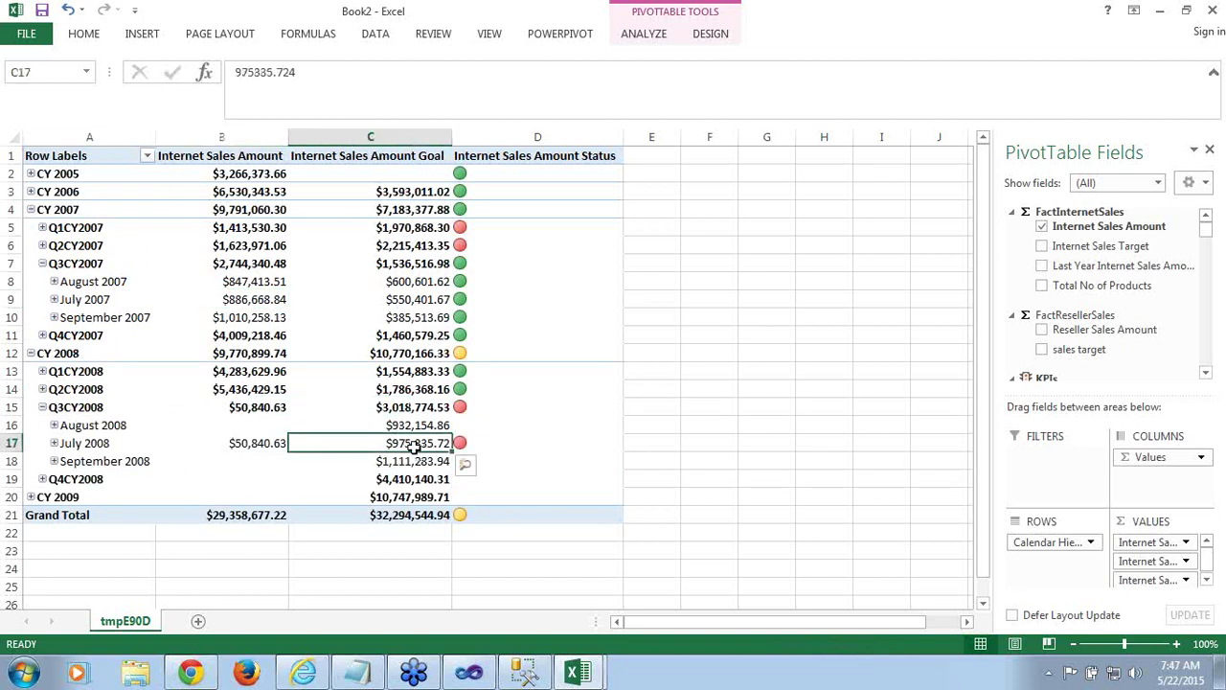
{"action": "left_click", "coordinate": [259, 449]}
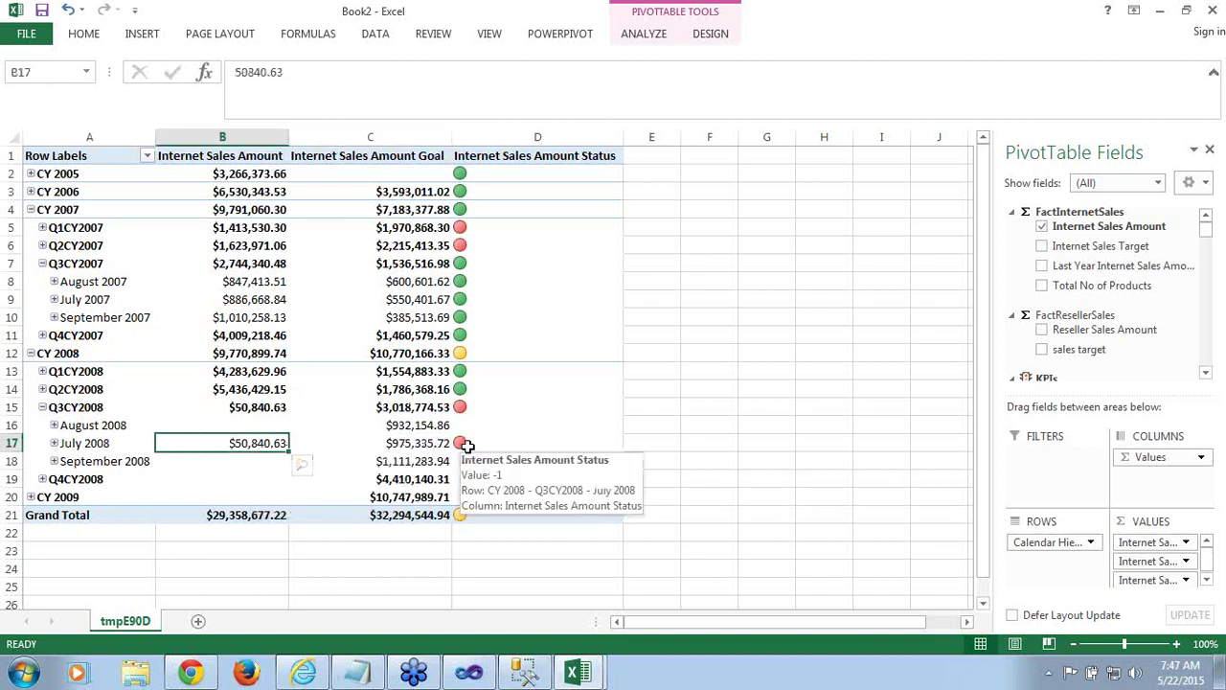
{"action": "left_click", "coordinate": [278, 408]}
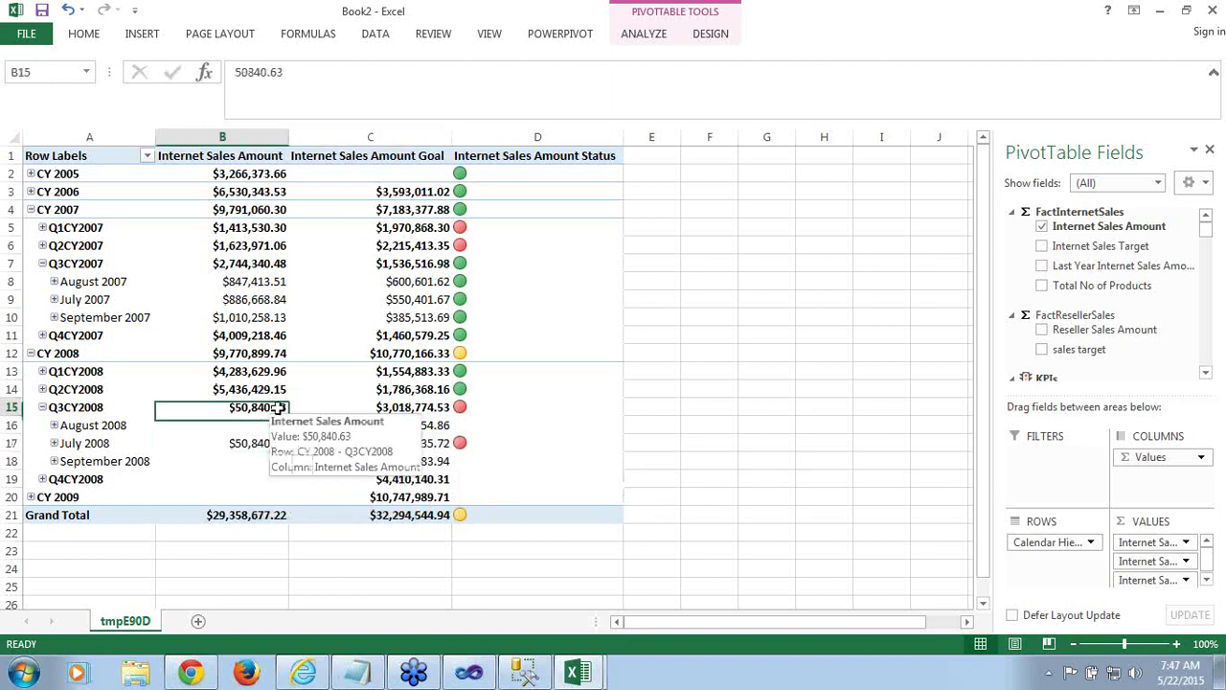
{"action": "left_click", "coordinate": [400, 408]}
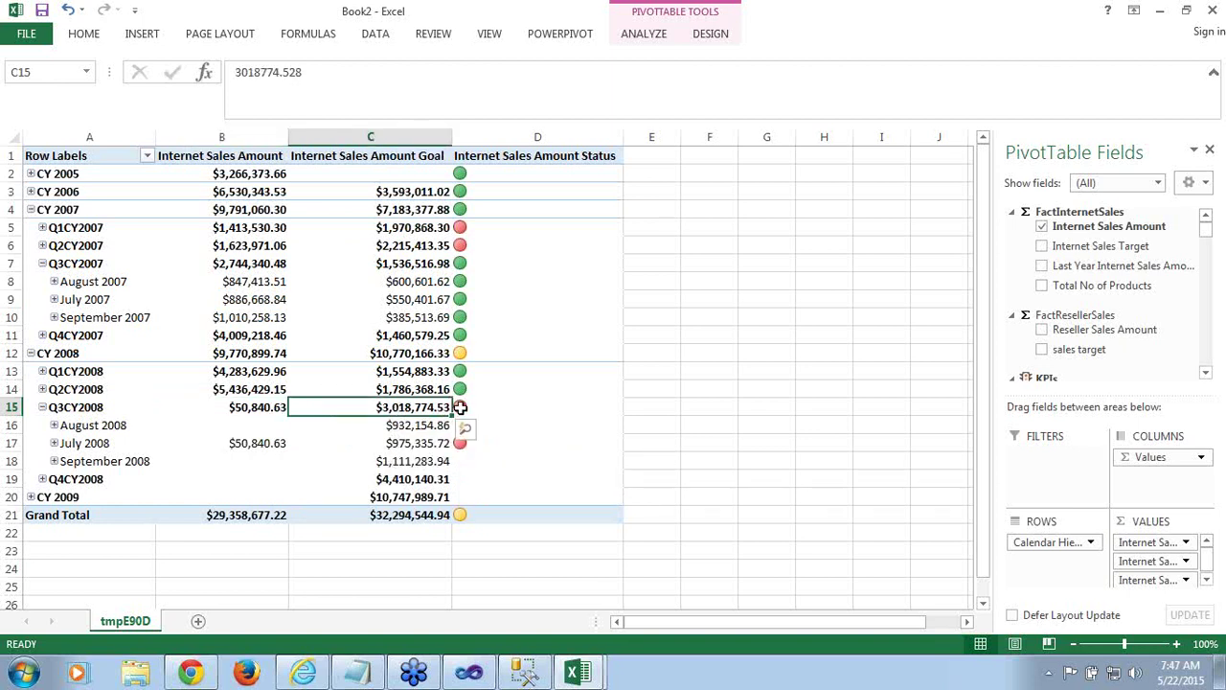
Inspect the August 2007 sales amount, goal and status values
{"action": "mouse_move", "coordinate": [460, 409]}
{"action": "mouse_move", "coordinate": [429, 284]}
{"action": "left_click", "coordinate": [249, 283]}
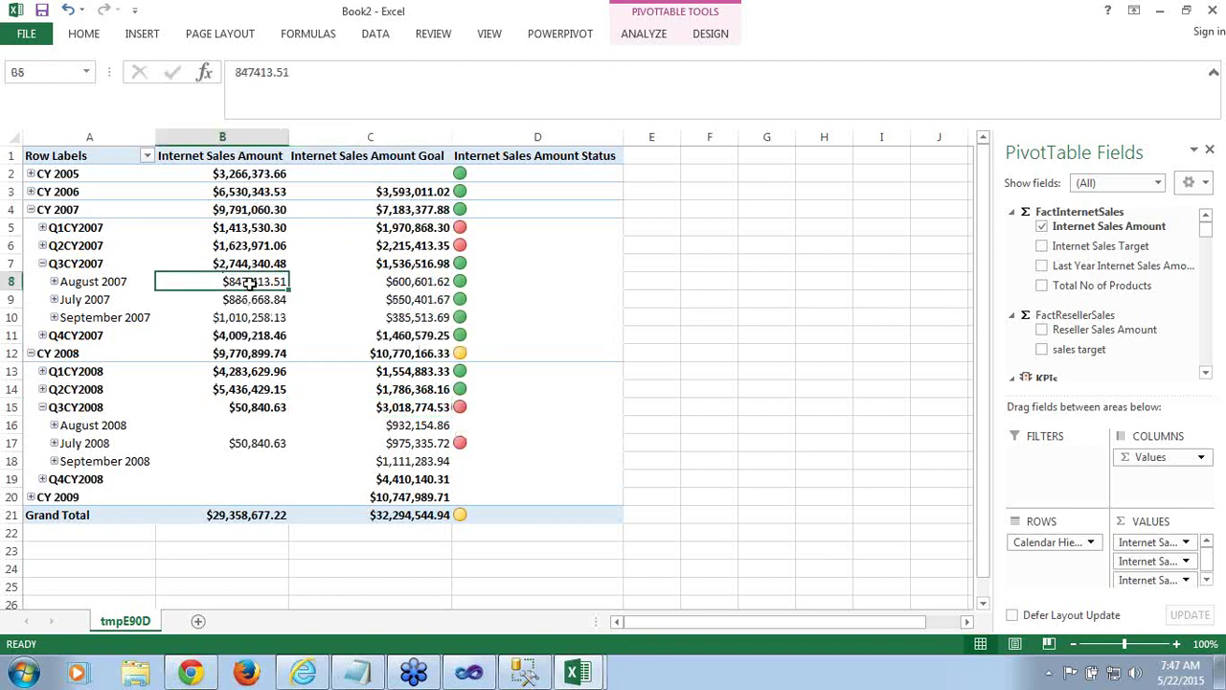
{"action": "mouse_move", "coordinate": [261, 295]}
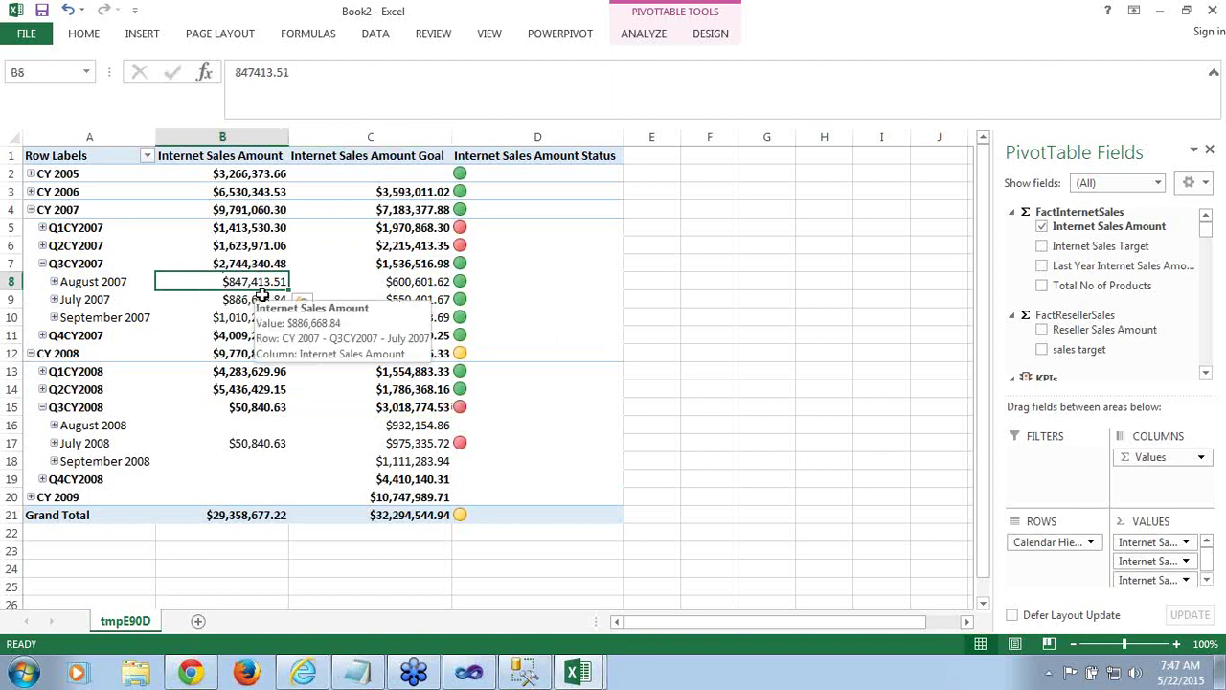
{"action": "left_click", "coordinate": [406, 283]}
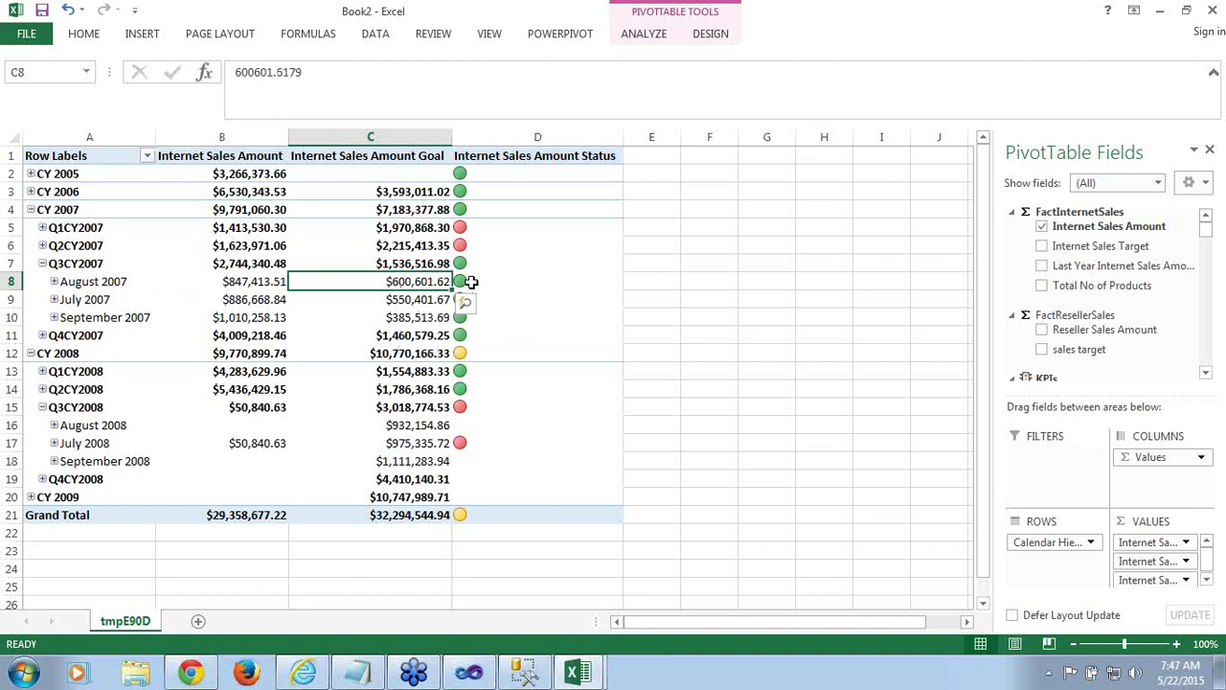
{"action": "left_click", "coordinate": [470, 282]}
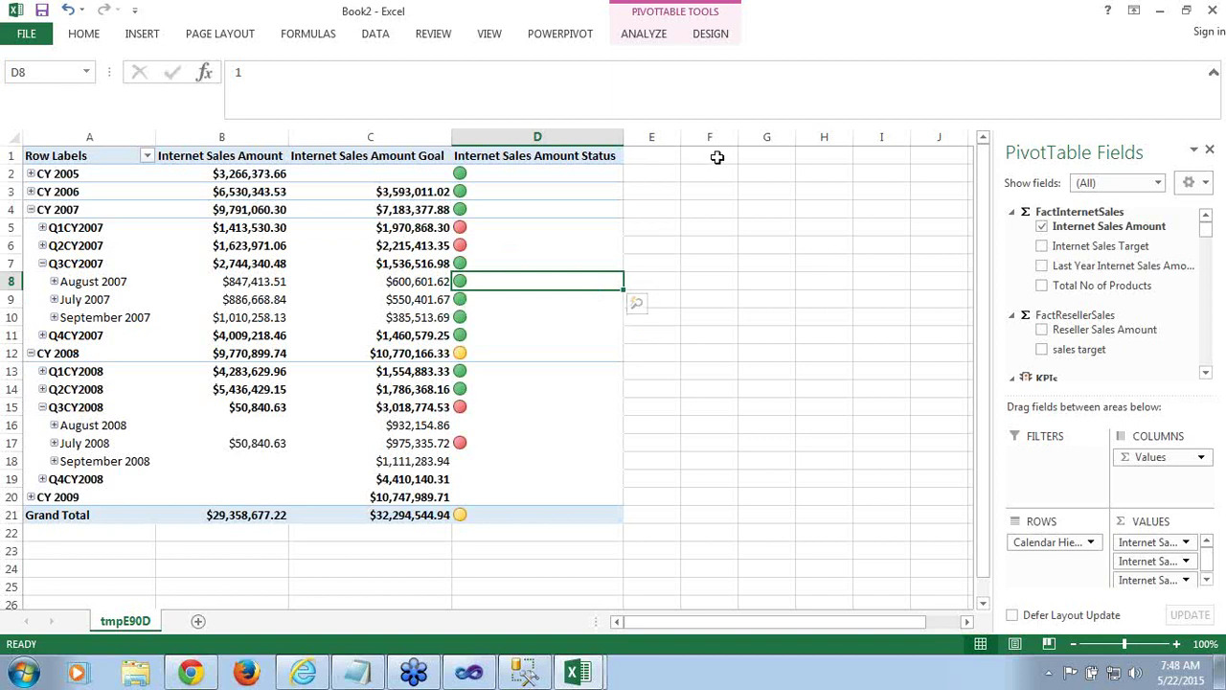
Close Book2 and Book1 without saving, then close the Model [Browse] tab in SSMS
{"action": "left_click", "coordinate": [1215, 11]}
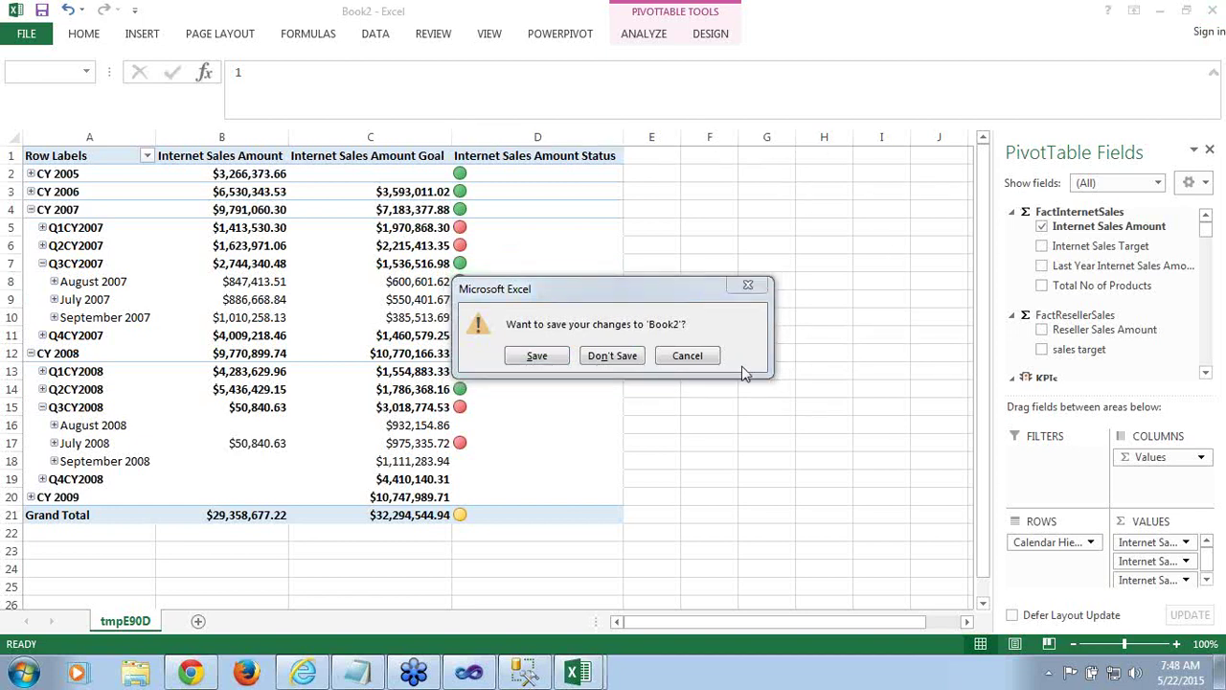
{"action": "left_click", "coordinate": [625, 358]}
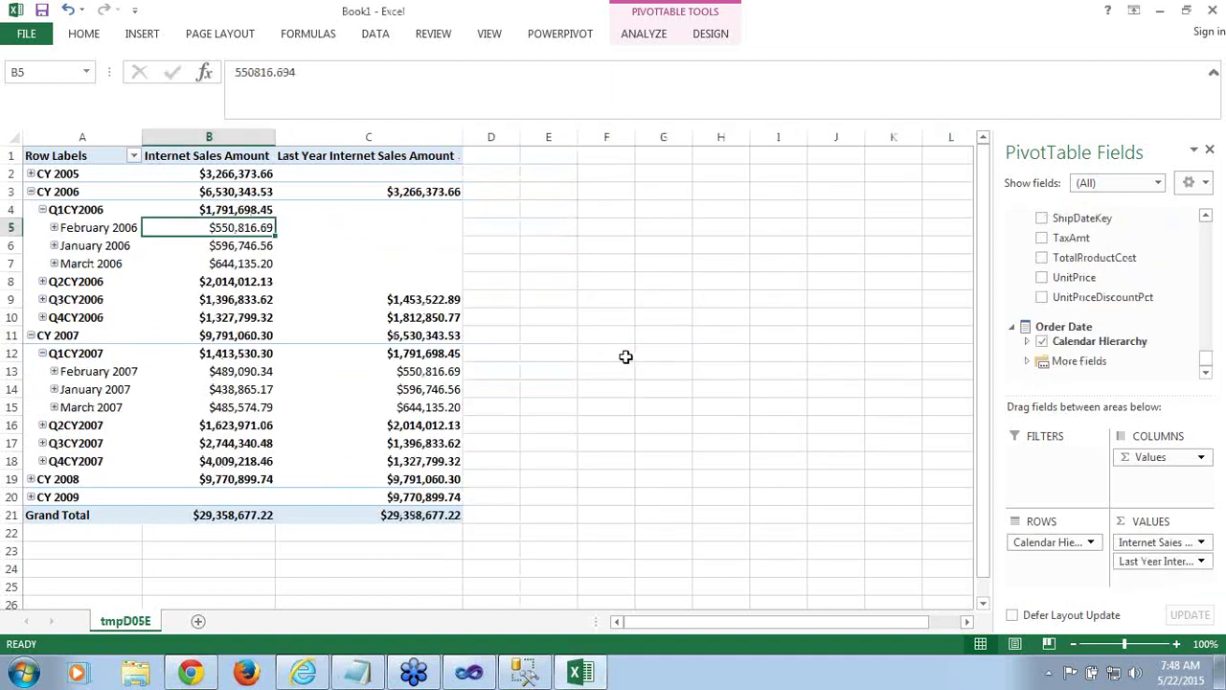
{"action": "left_click", "coordinate": [1215, 14]}
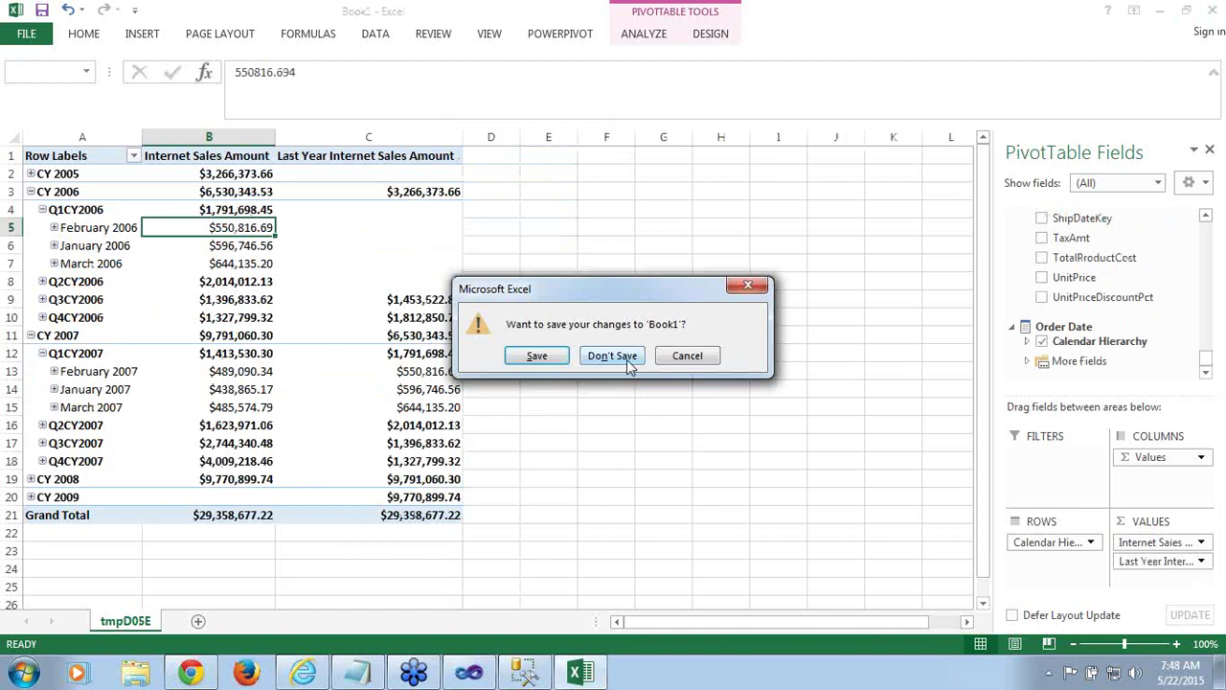
{"action": "left_click", "coordinate": [630, 362]}
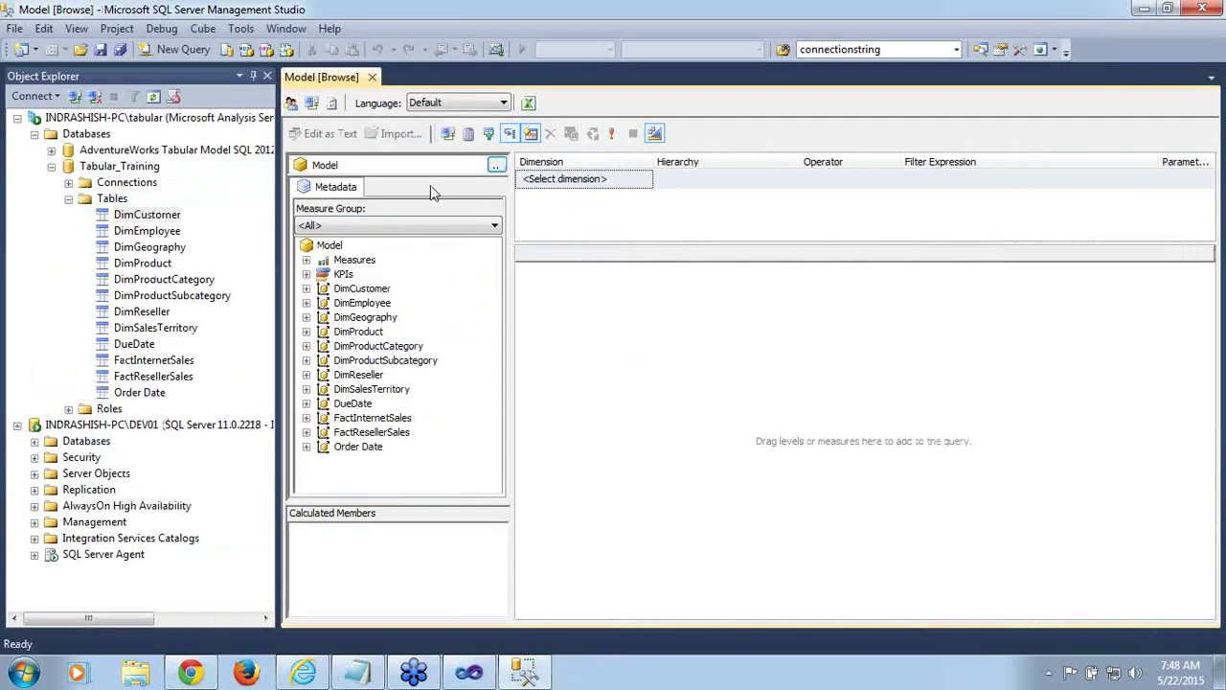
{"action": "left_click", "coordinate": [379, 81]}
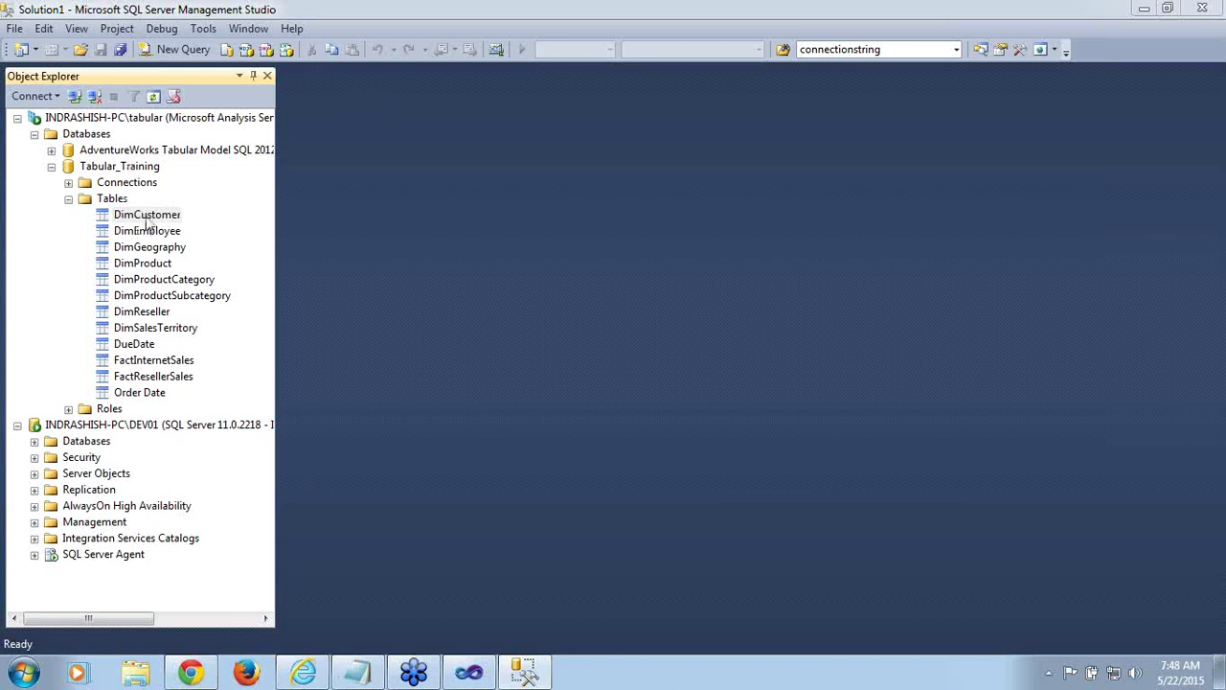
Preview DimCustomer's Process Table modes, cancel, collapse the Tables list, and open the Start menu
{"action": "right_click", "coordinate": [147, 218]}
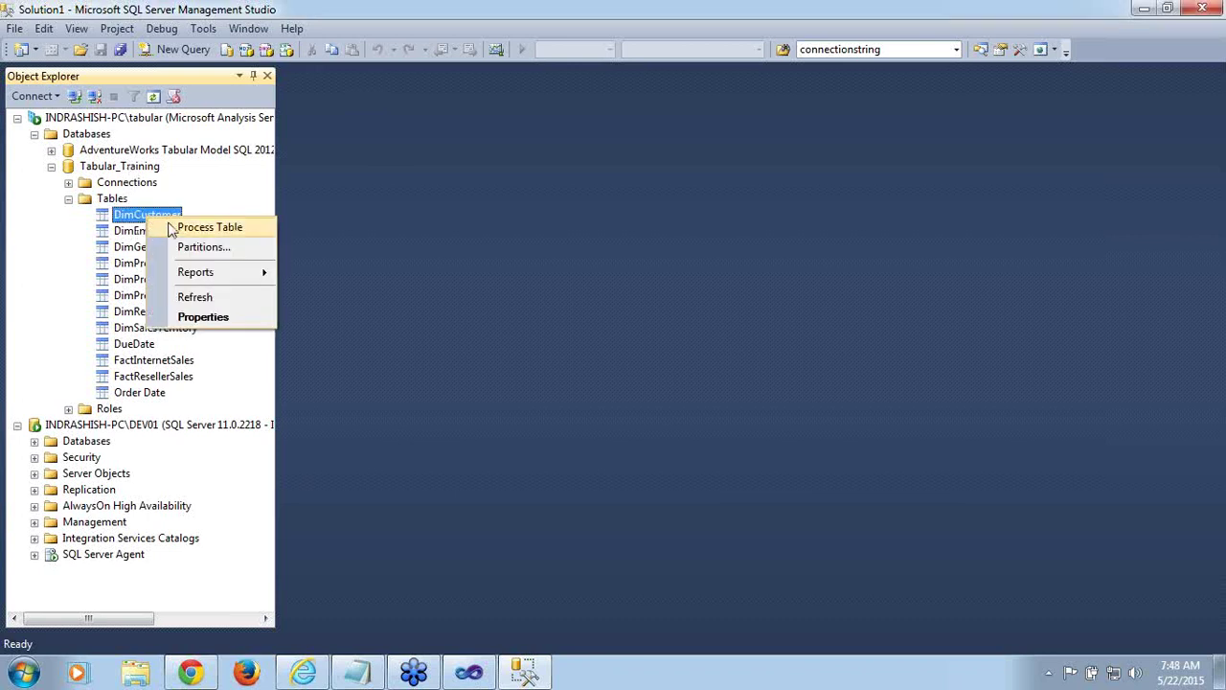
{"action": "left_click", "coordinate": [206, 227]}
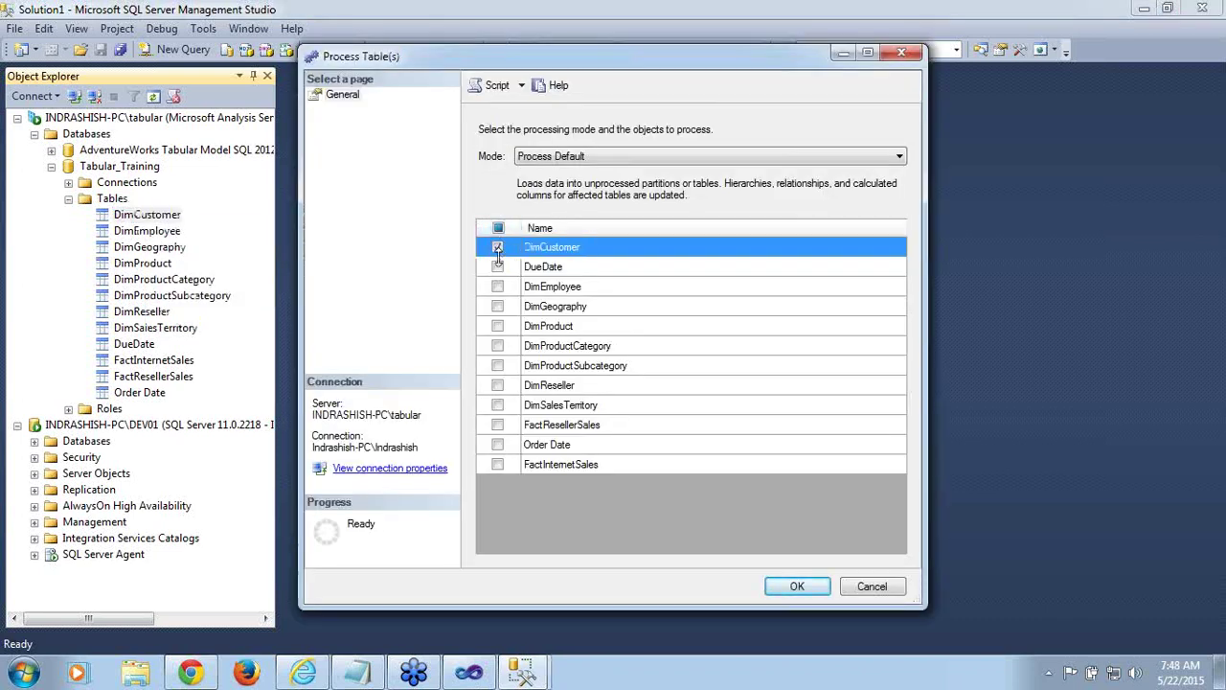
{"action": "left_click", "coordinate": [573, 158]}
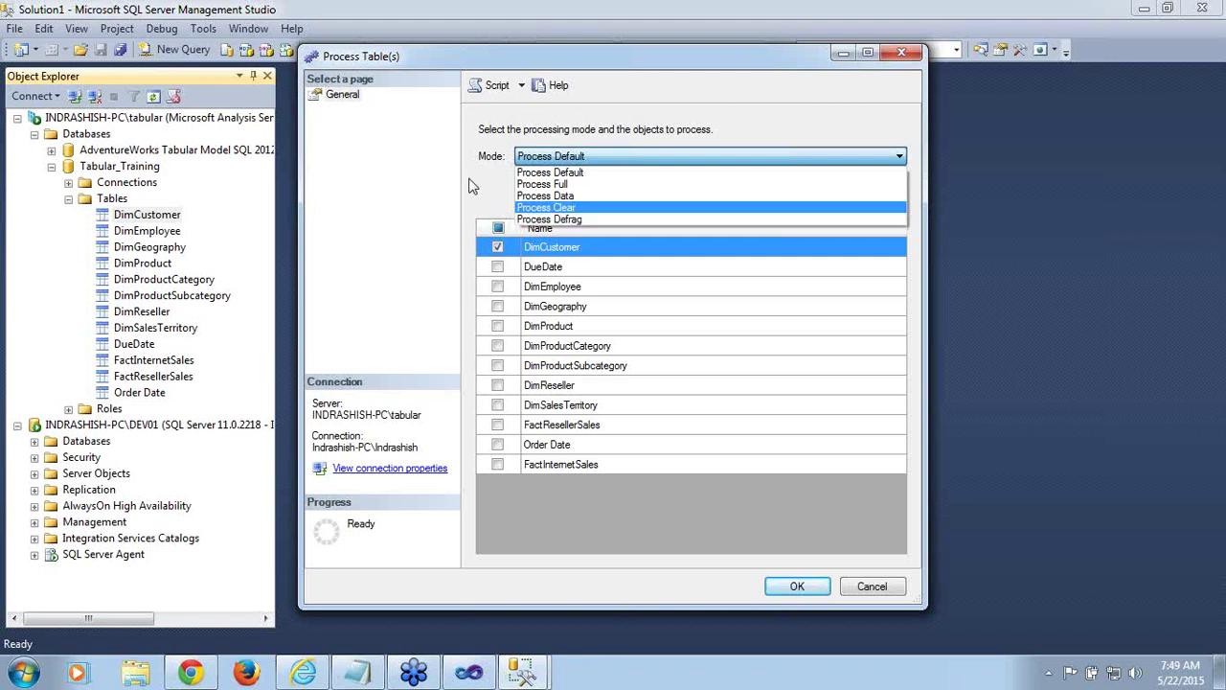
{"action": "left_click", "coordinate": [532, 242]}
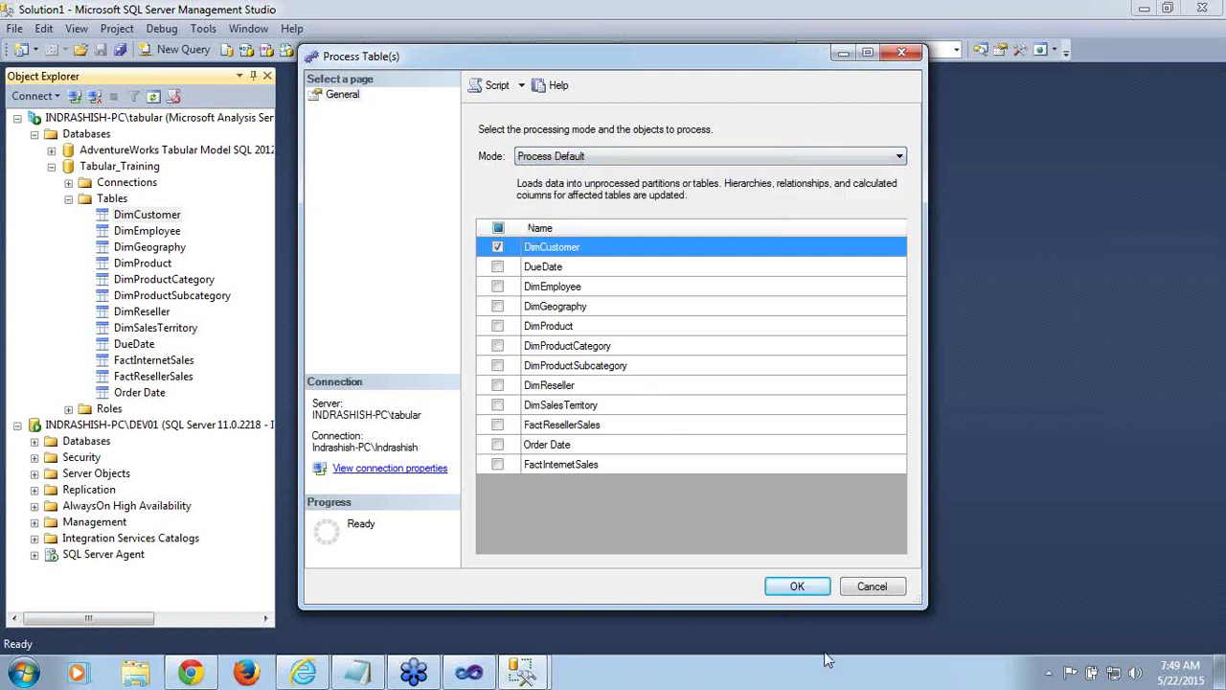
{"action": "left_click", "coordinate": [873, 588]}
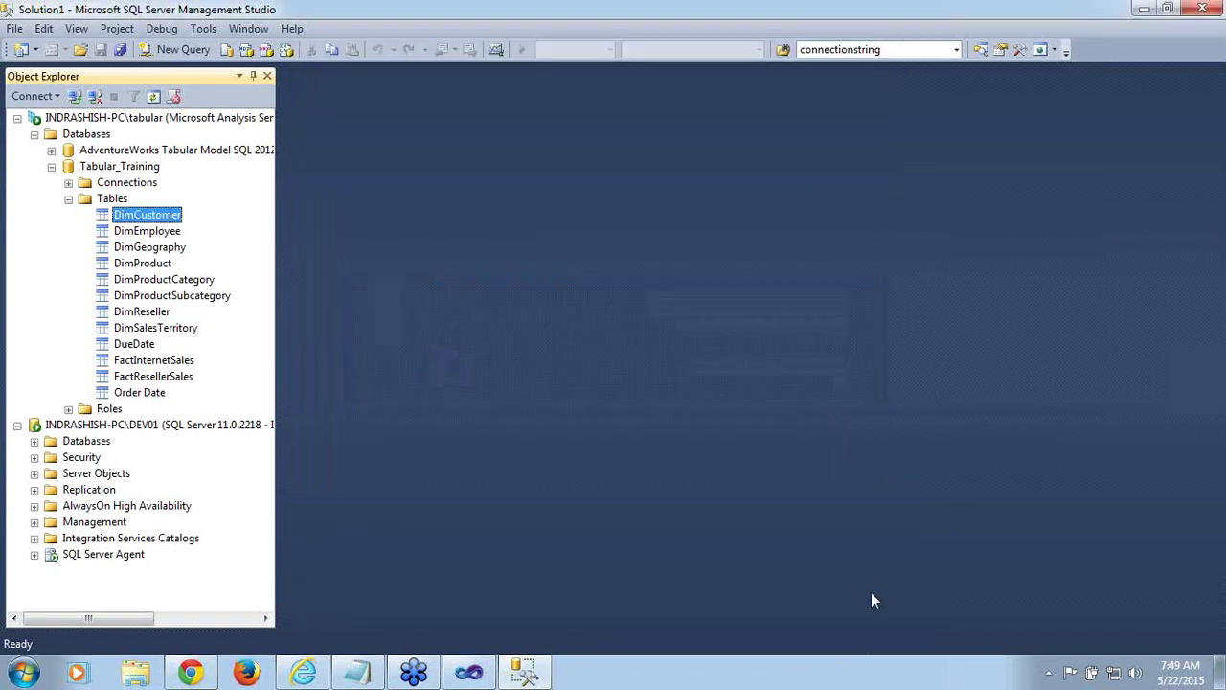
{"action": "left_click", "coordinate": [69, 200]}
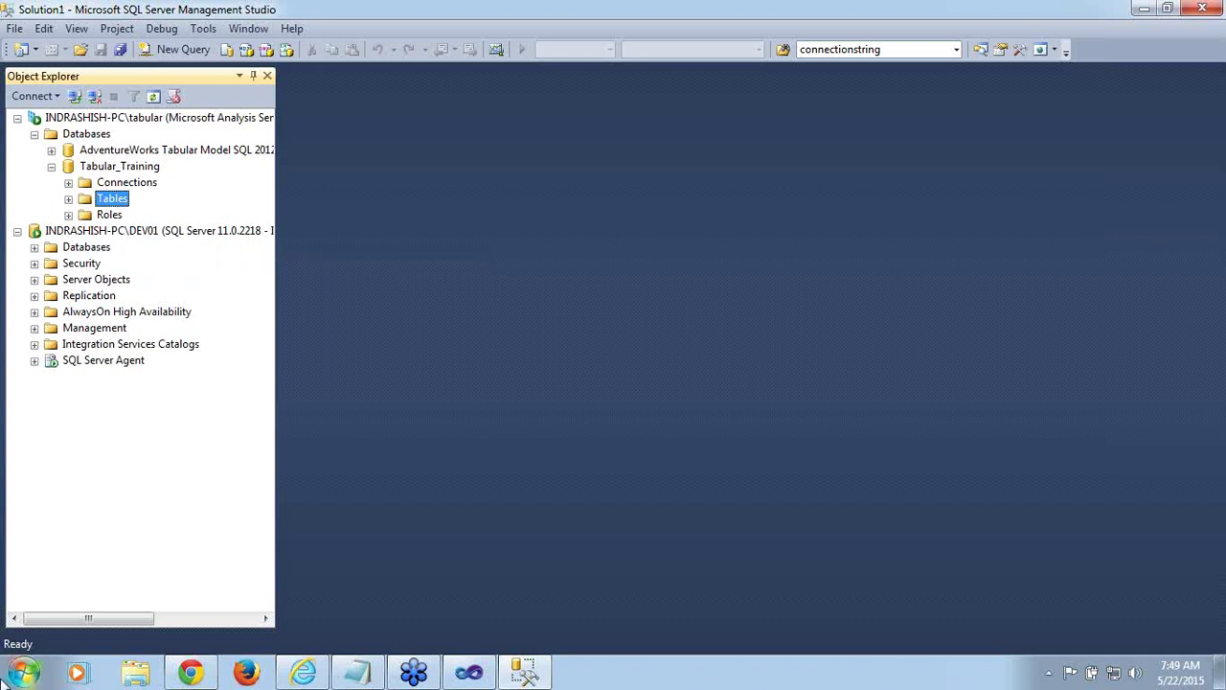
{"action": "left_click", "coordinate": [21, 678]}
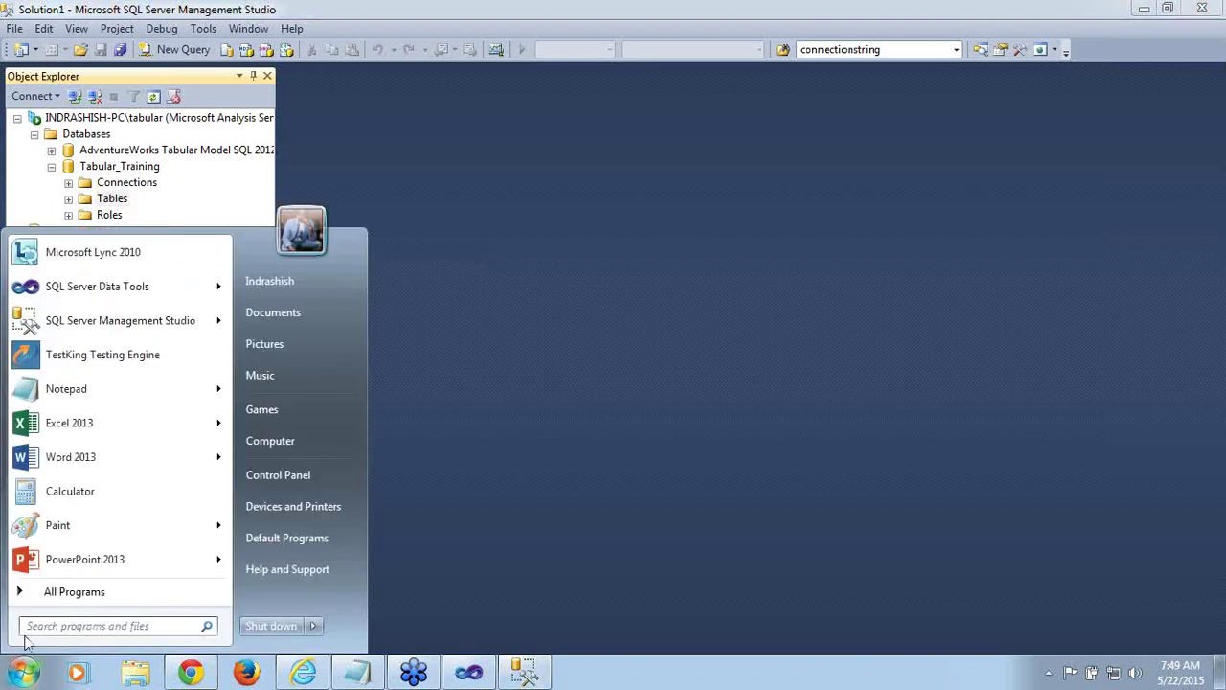
Launch SSDT and create Integration Services Project3 from the Integration Services Project template
{"action": "left_click", "coordinate": [122, 288]}
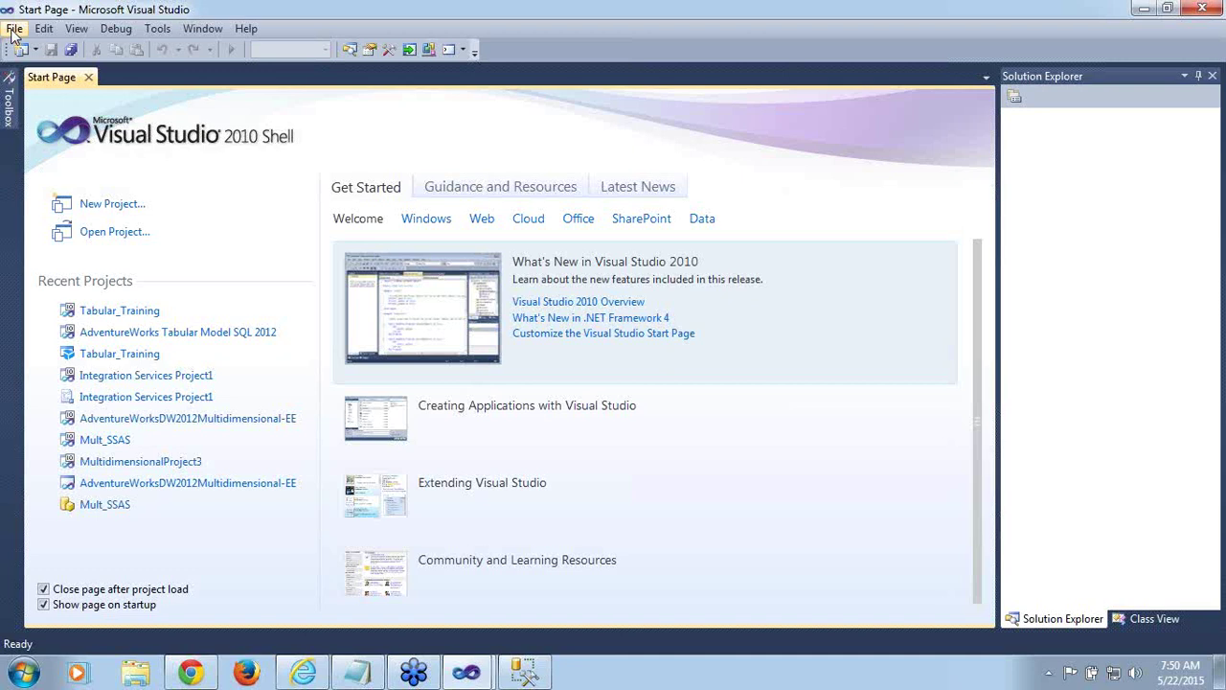
{"action": "left_click", "coordinate": [14, 30]}
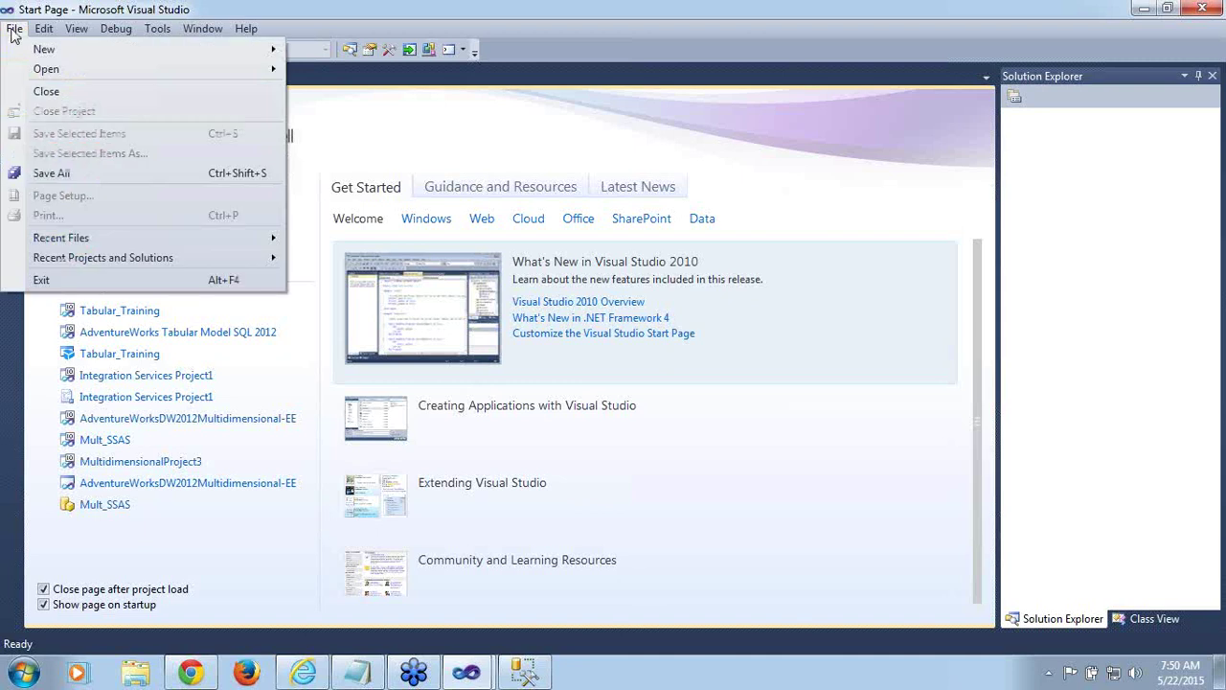
{"action": "mouse_move", "coordinate": [42, 50]}
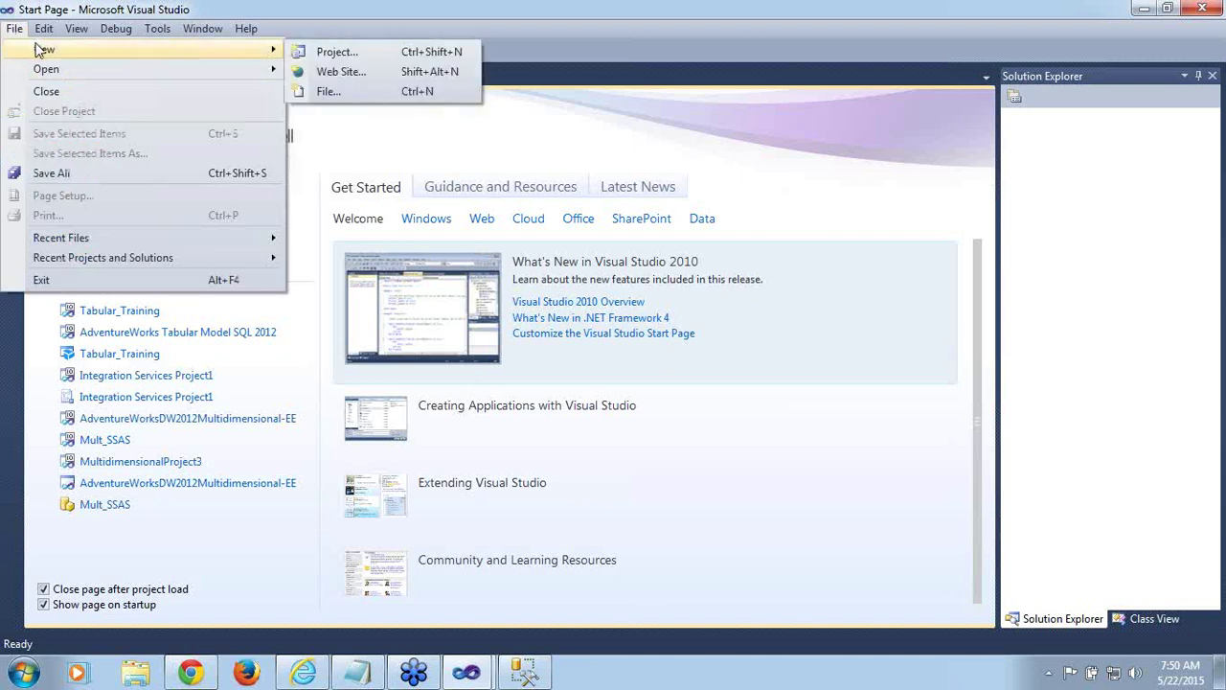
{"action": "left_click", "coordinate": [333, 54]}
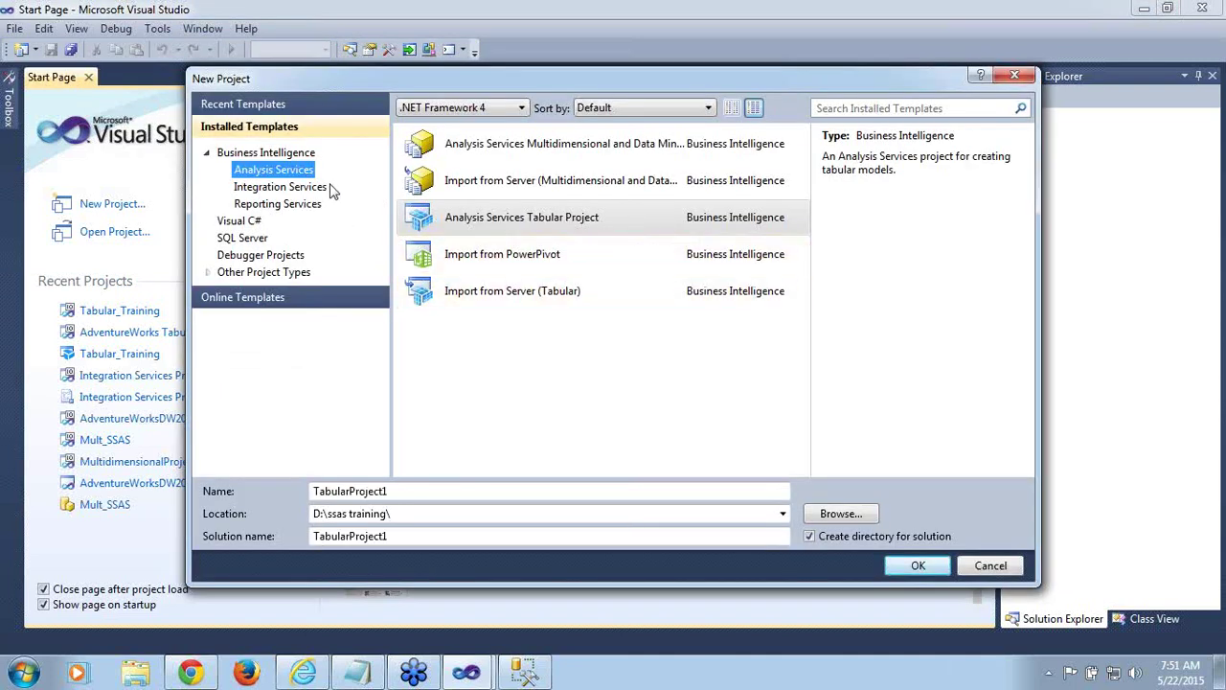
{"action": "left_click", "coordinate": [323, 190]}
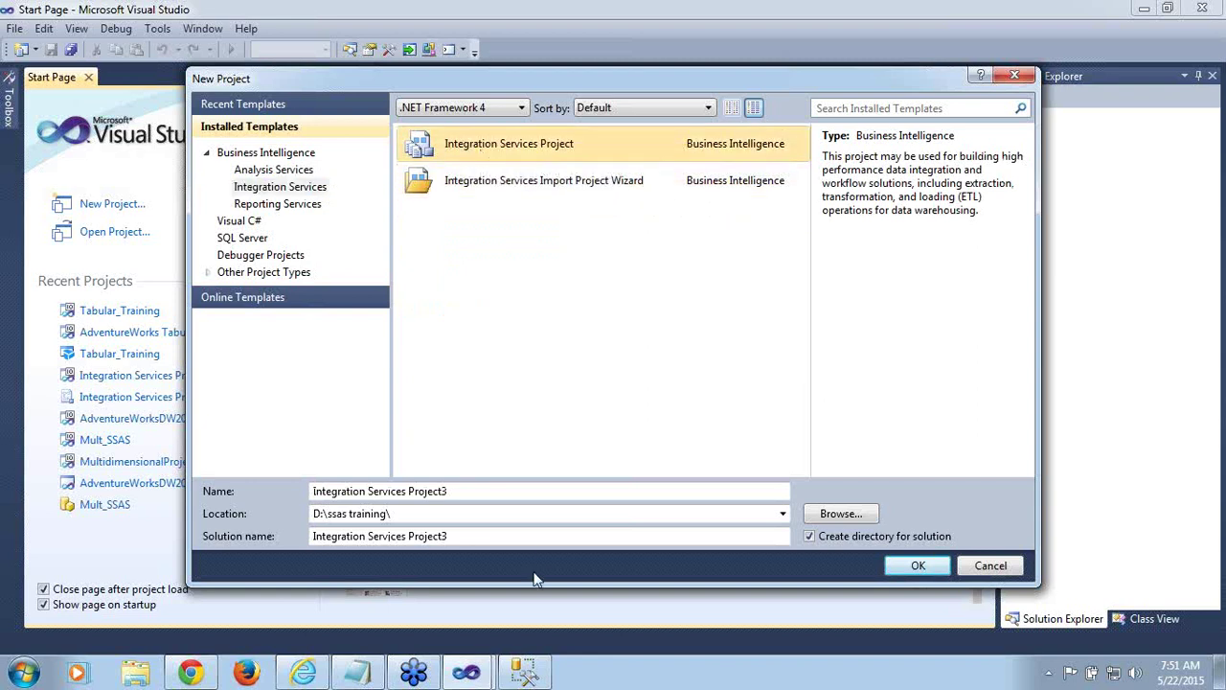
{"action": "left_click", "coordinate": [919, 565]}
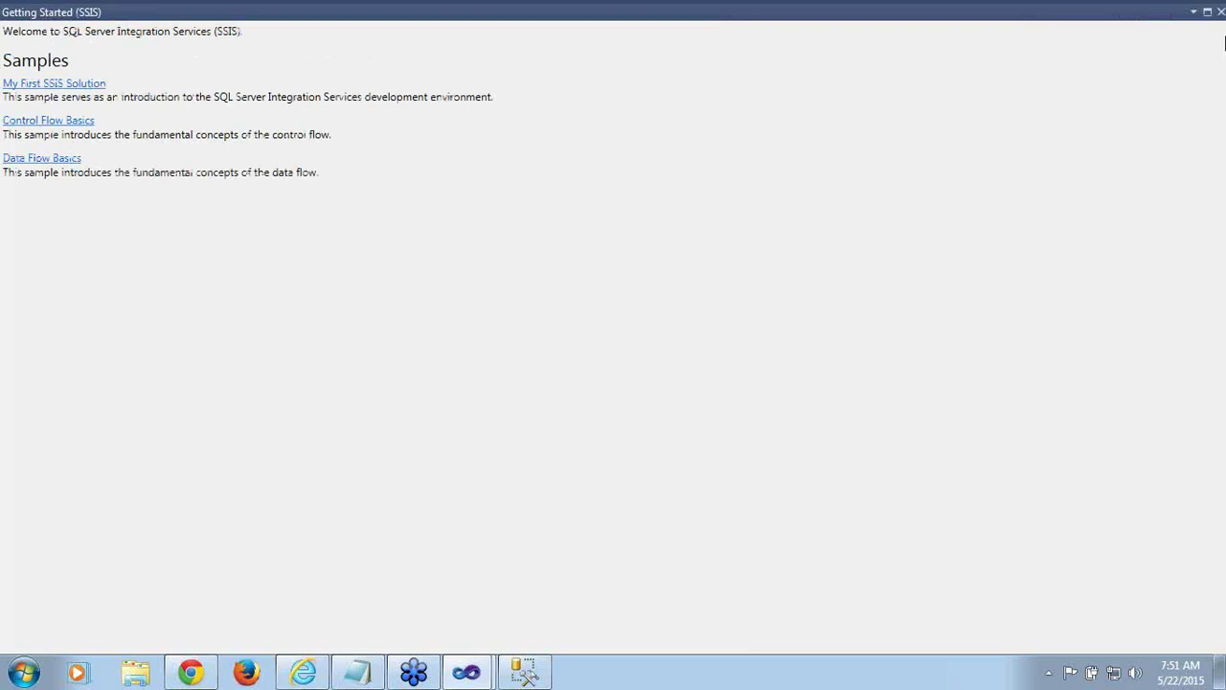
{"action": "left_click", "coordinate": [1220, 13]}
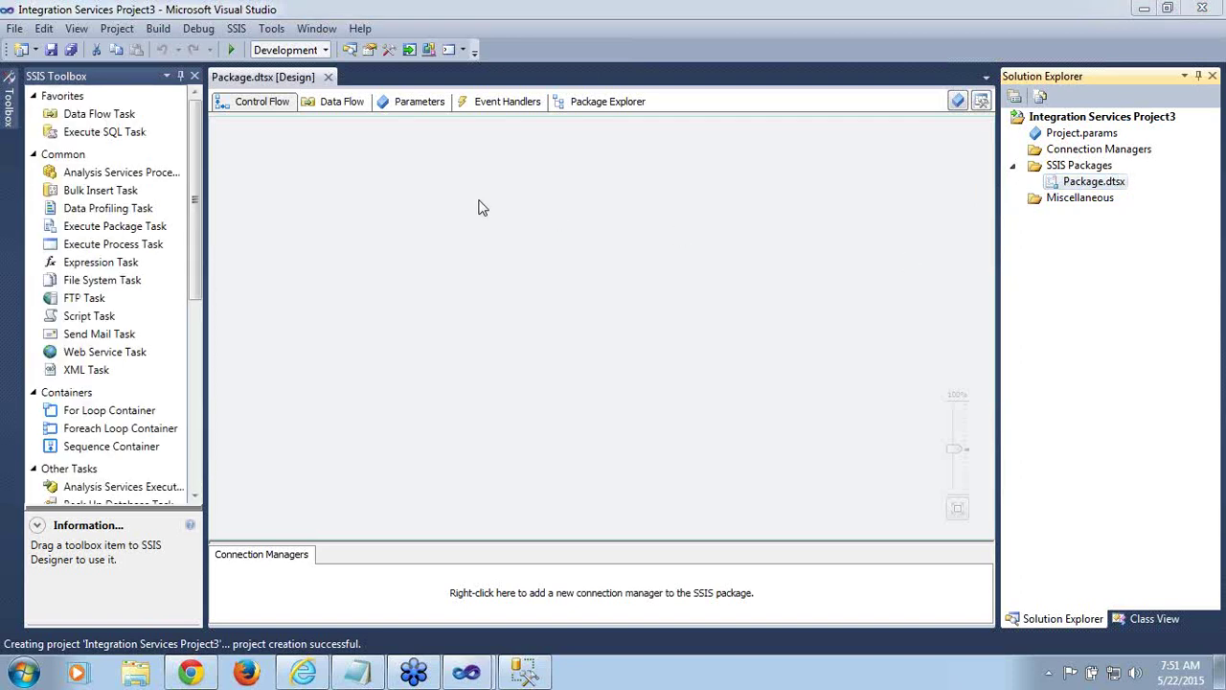
{"action": "left_click", "coordinate": [93, 175]}
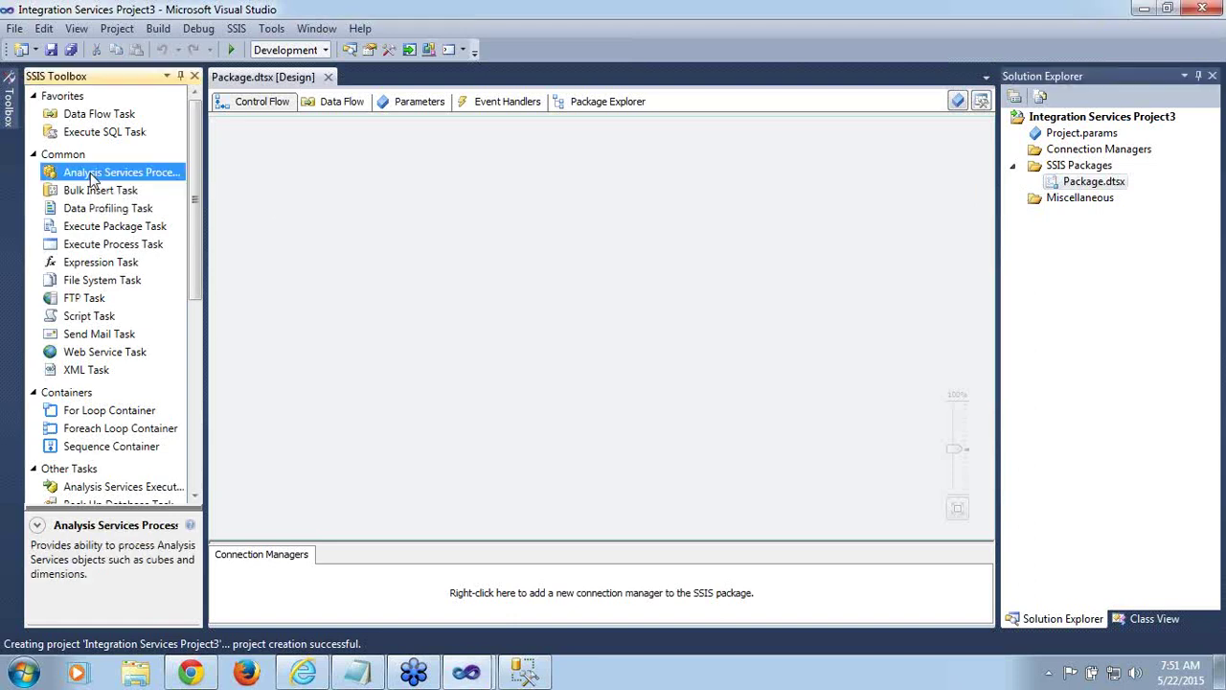
Place an Analysis Services Processing Task on the control flow and start a new connection in its Processing Settings
{"action": "left_click_drag", "start_coordinate": [93, 176], "coordinate": [400, 241]}
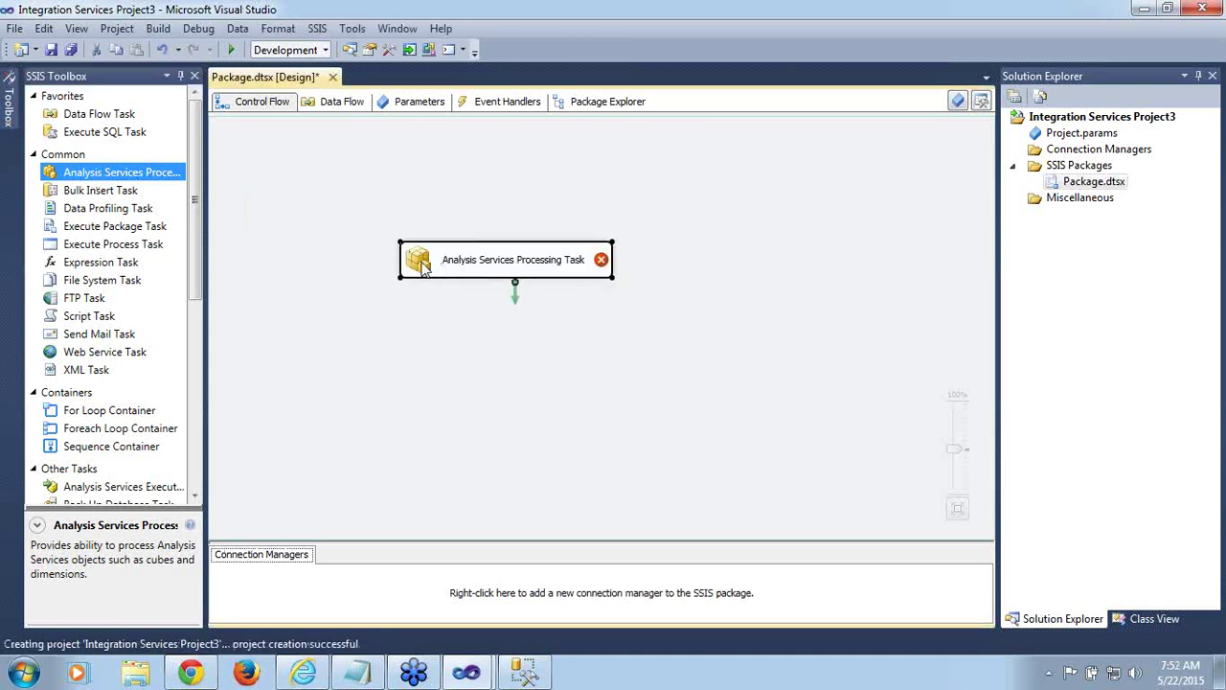
{"action": "double_click", "coordinate": [422, 267]}
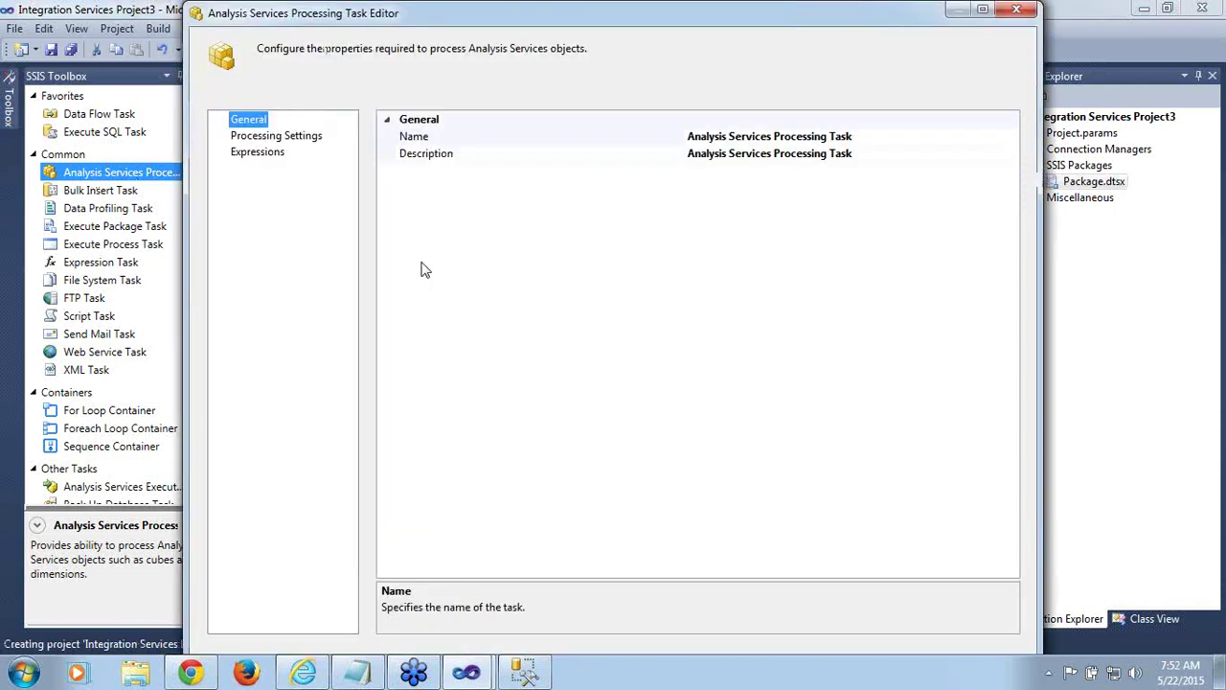
{"action": "left_click", "coordinate": [278, 138]}
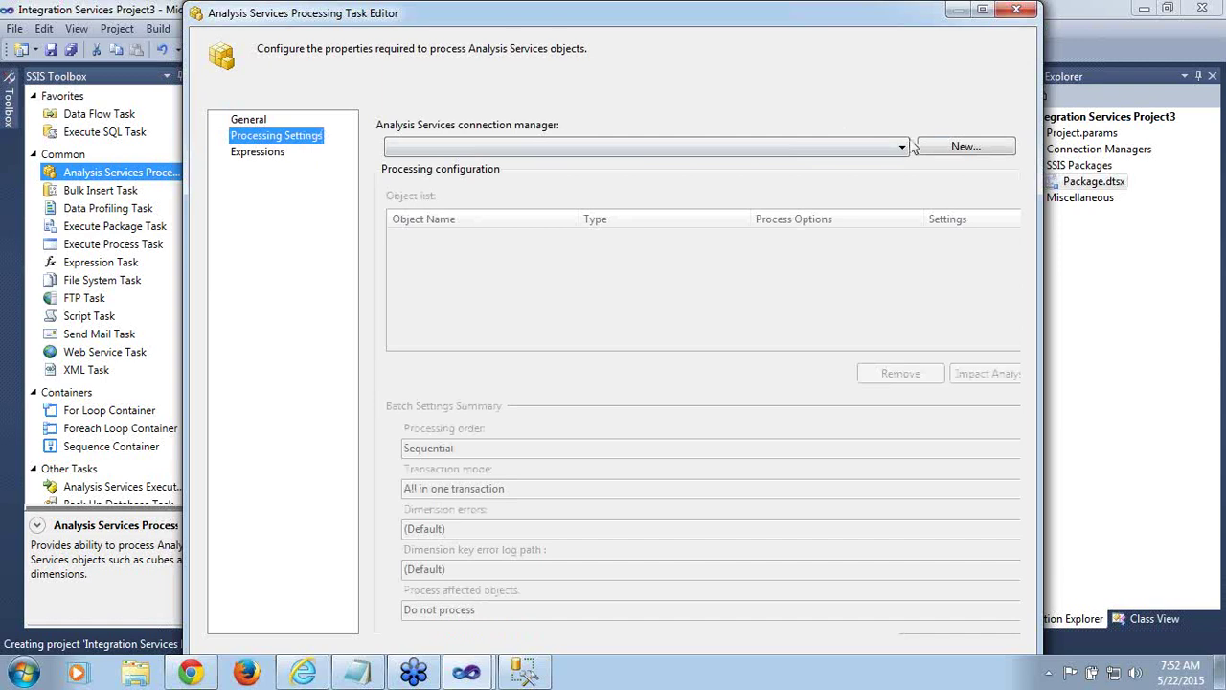
{"action": "left_click", "coordinate": [949, 151]}
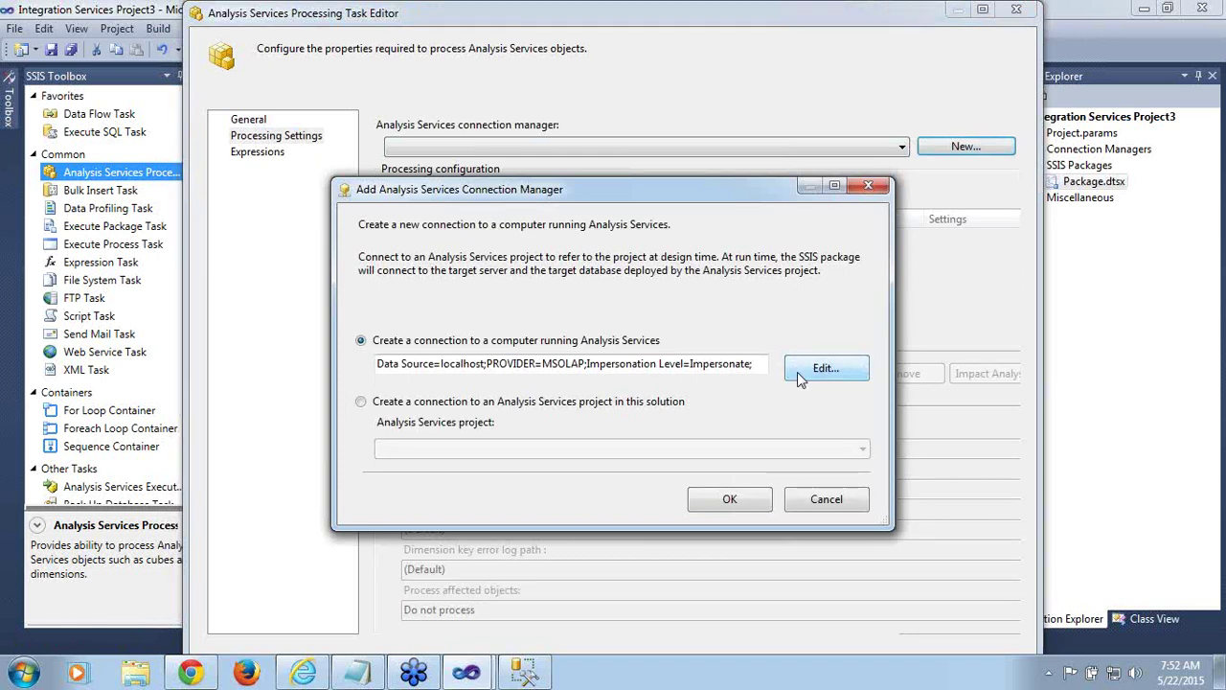
Connect to localhost\tabular with Windows integrated security and catalog Tabular_Training, testing successfully
{"action": "left_click", "coordinate": [799, 374]}
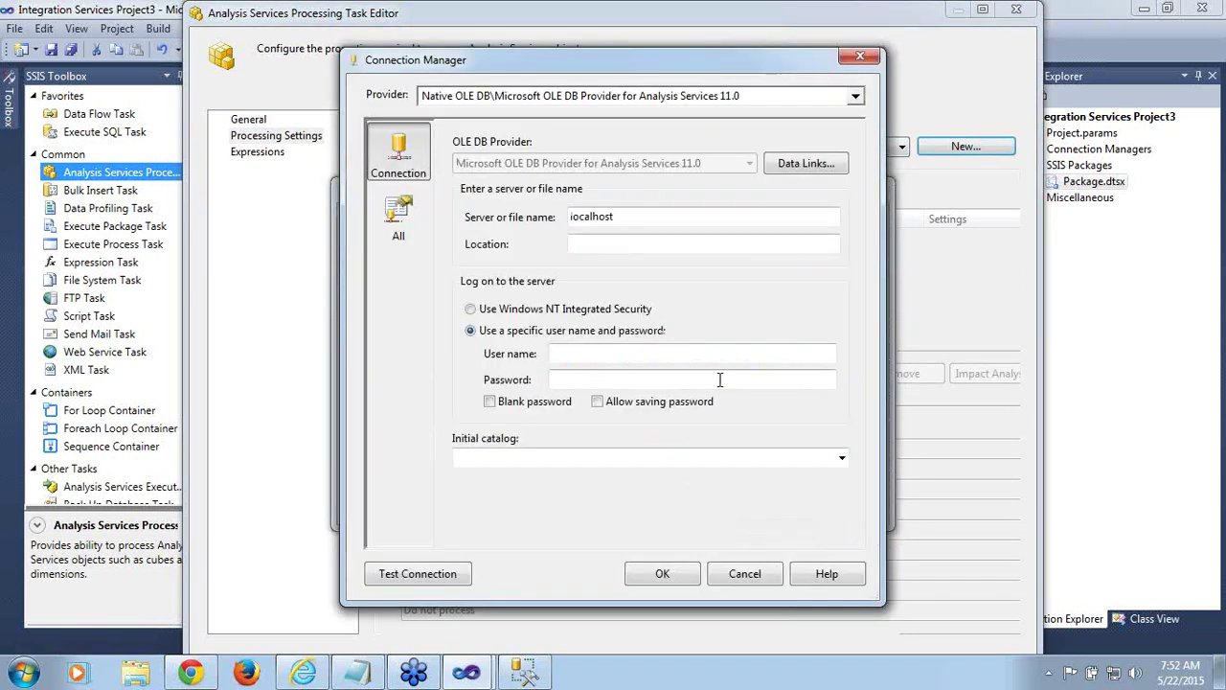
{"action": "left_click", "coordinate": [636, 216]}
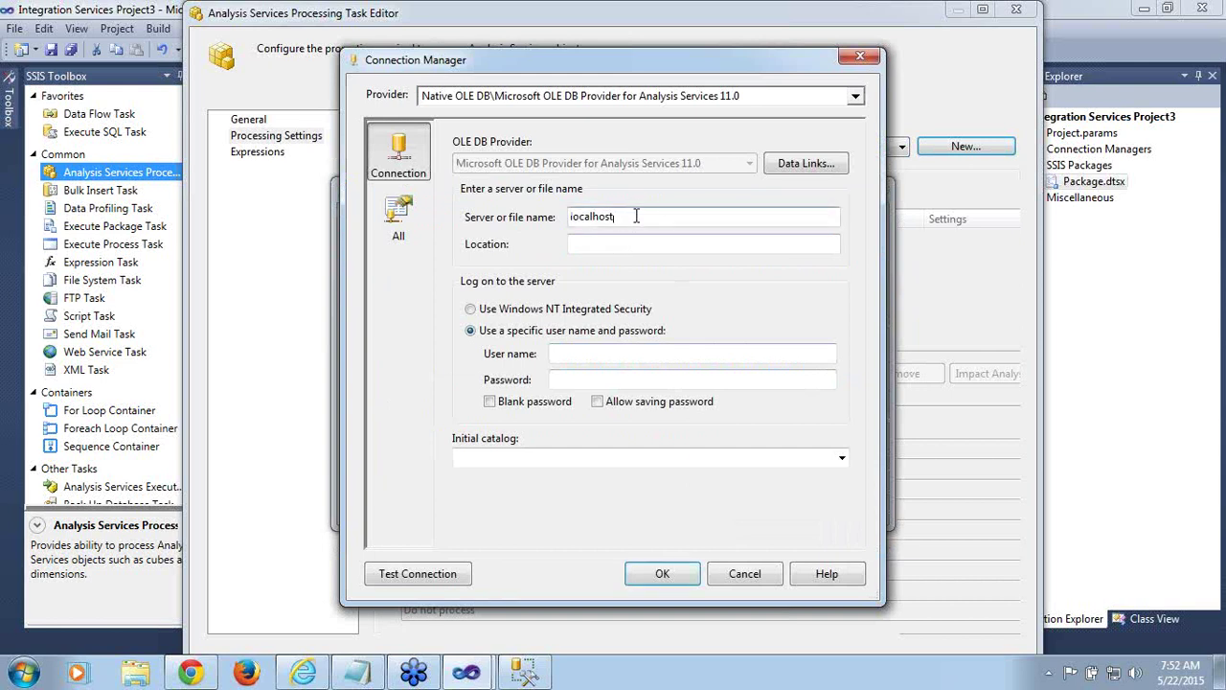
{"action": "type", "text": "\\tabular"}
{"action": "left_click", "coordinate": [471, 309]}
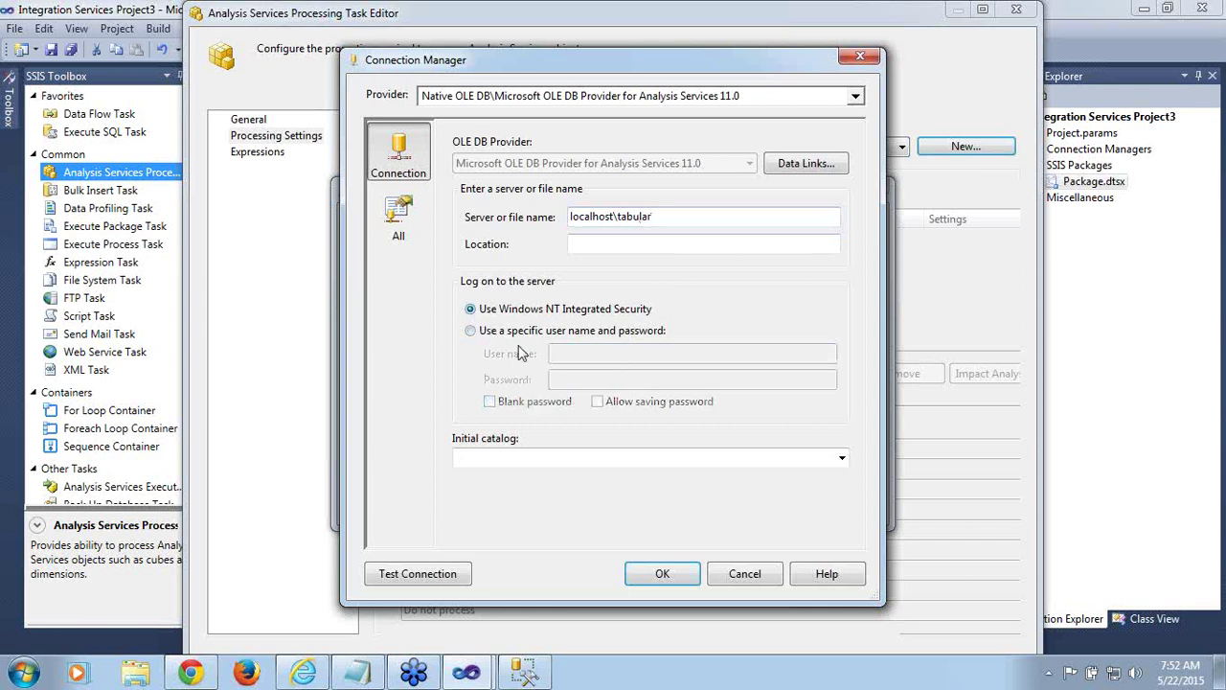
{"action": "left_click", "coordinate": [840, 458]}
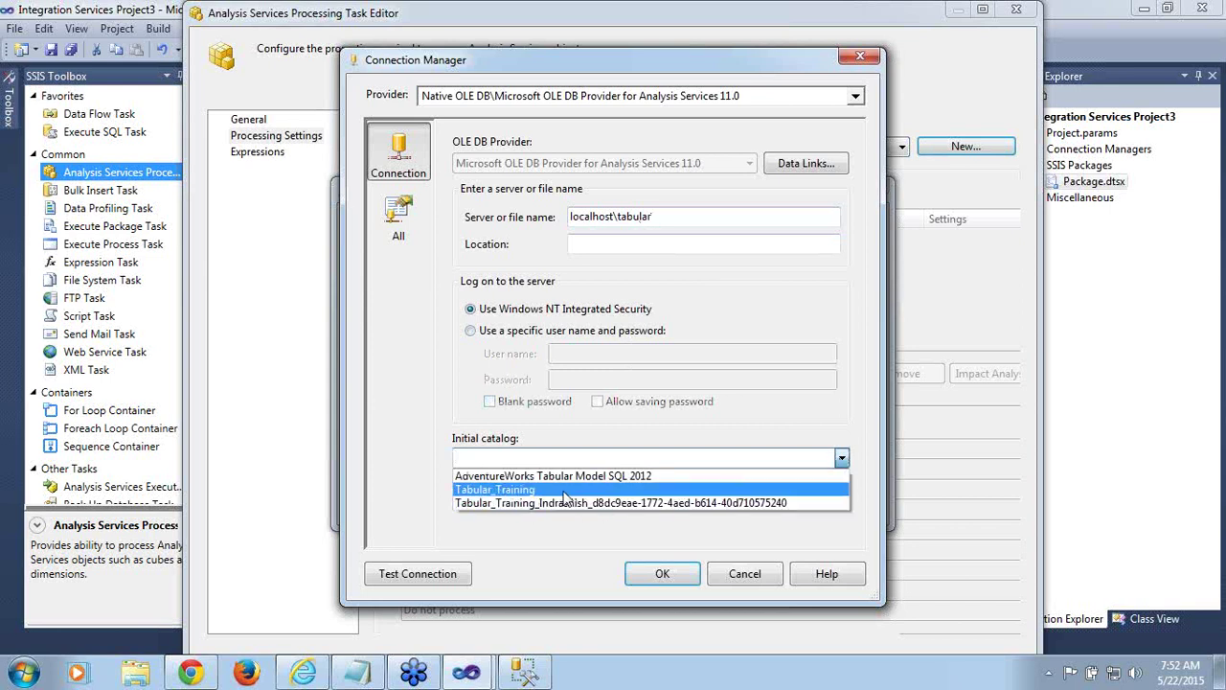
{"action": "left_click", "coordinate": [563, 490]}
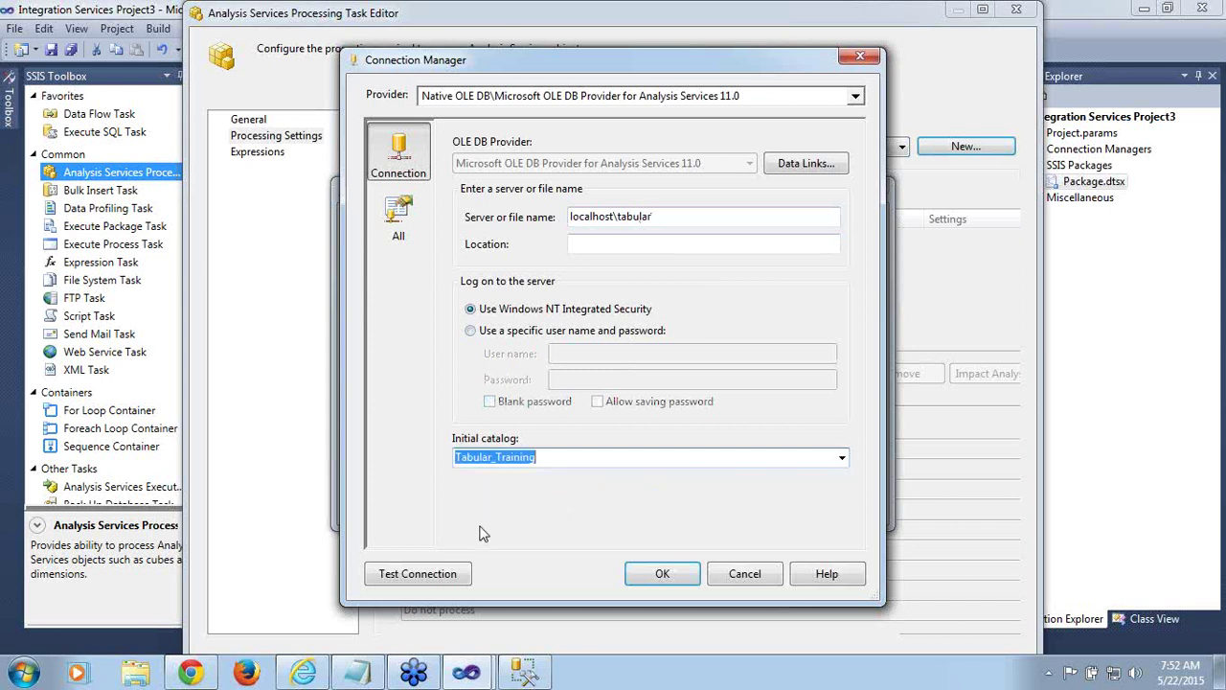
{"action": "left_click", "coordinate": [442, 581]}
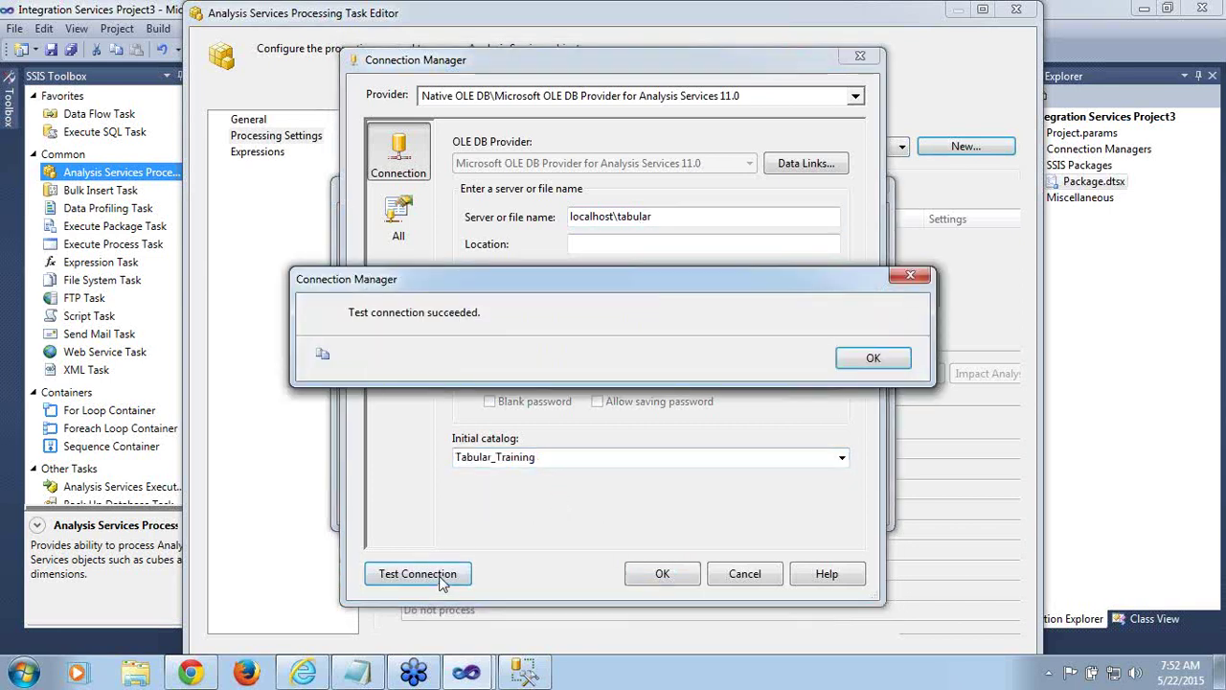
{"action": "left_click", "coordinate": [860, 367]}
{"action": "left_click", "coordinate": [653, 579]}
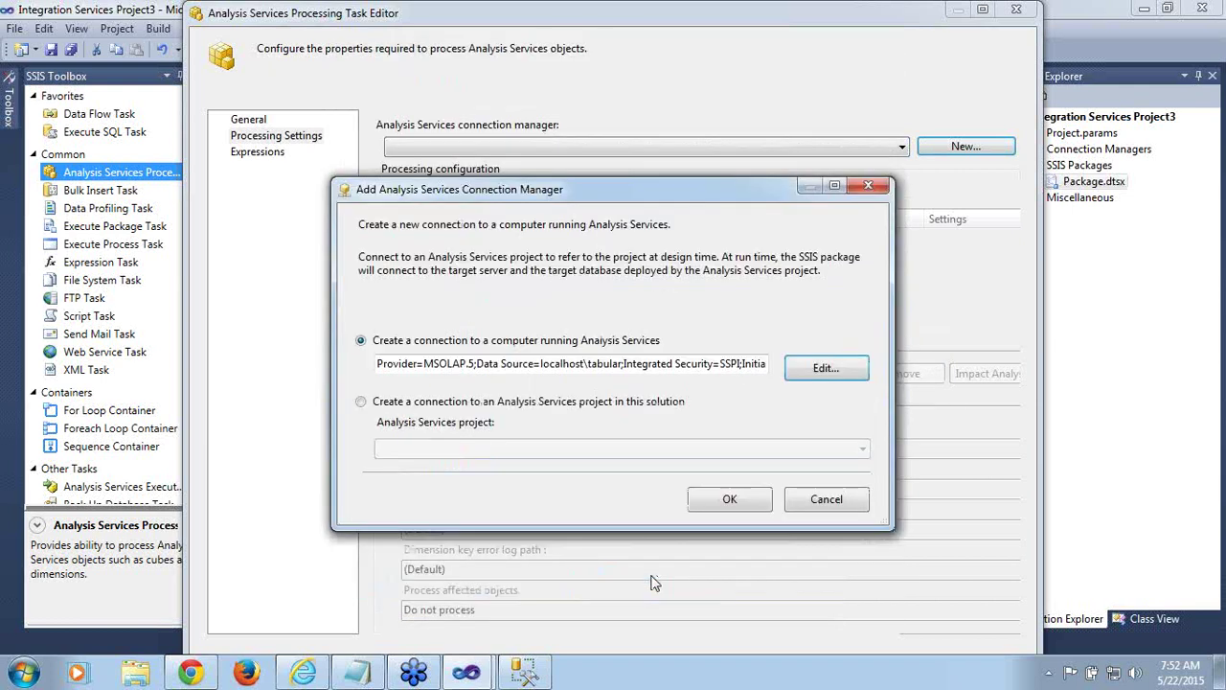
{"action": "left_click", "coordinate": [731, 498]}
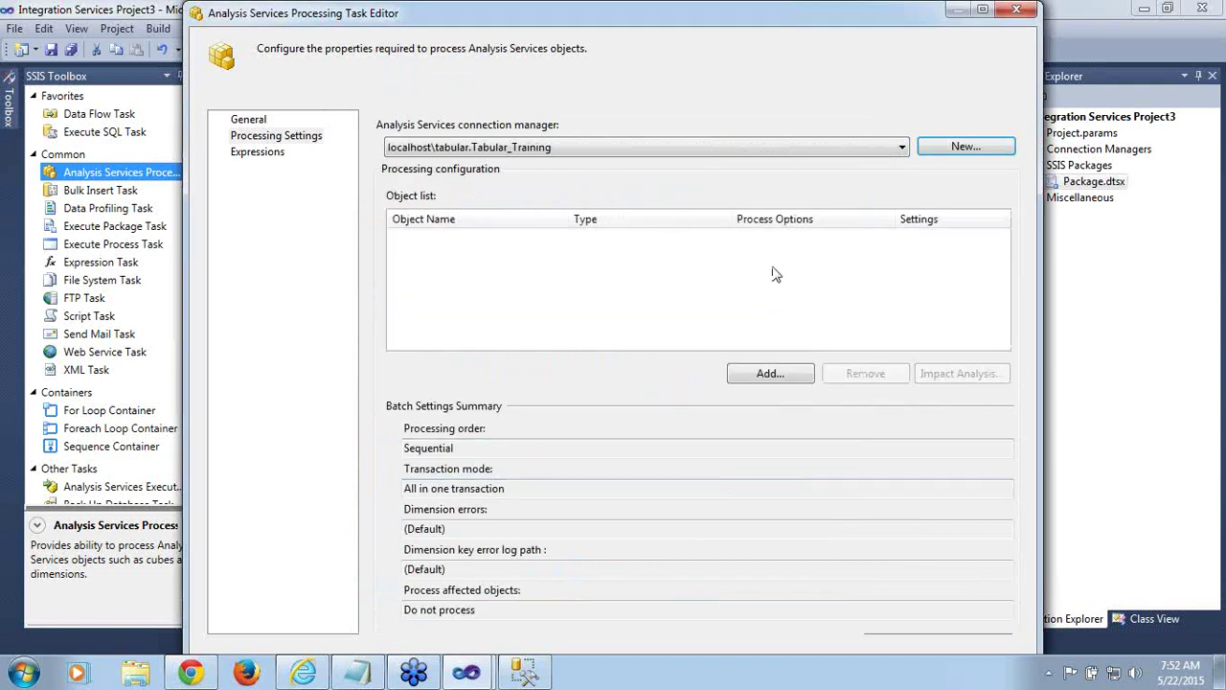
Browse the Dimensions and Model cube objects, then add the whole Tabular_Training database with Process Full
{"action": "left_click", "coordinate": [786, 375]}
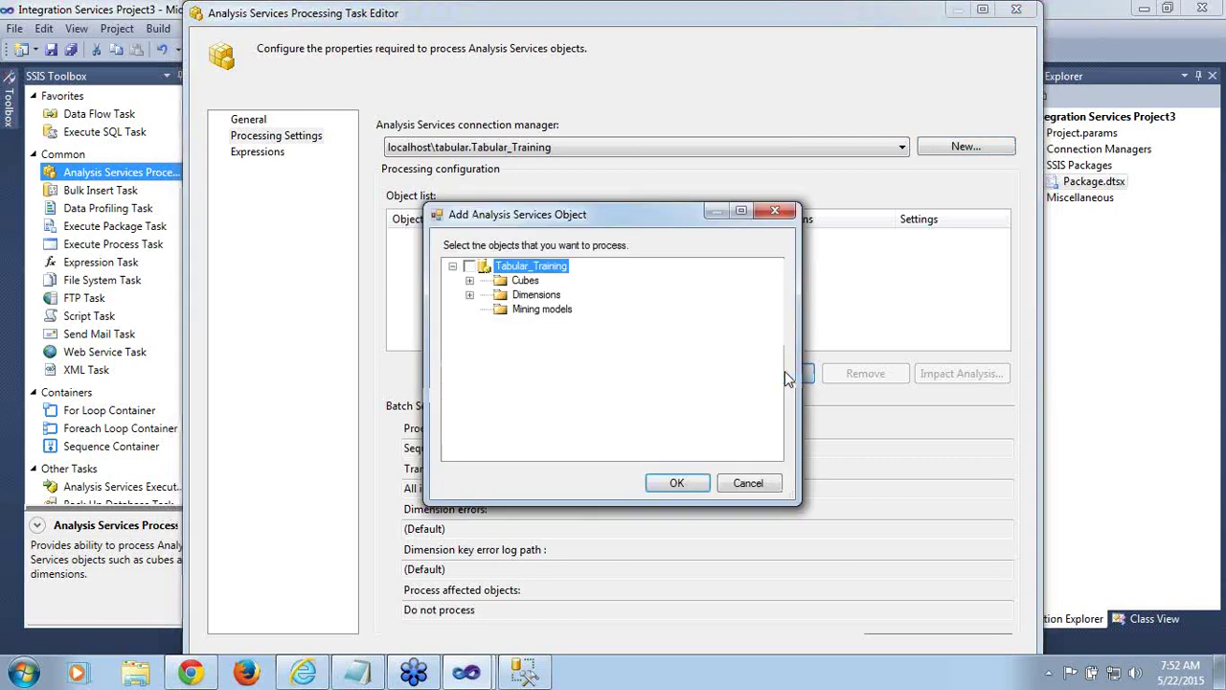
{"action": "left_click", "coordinate": [470, 295]}
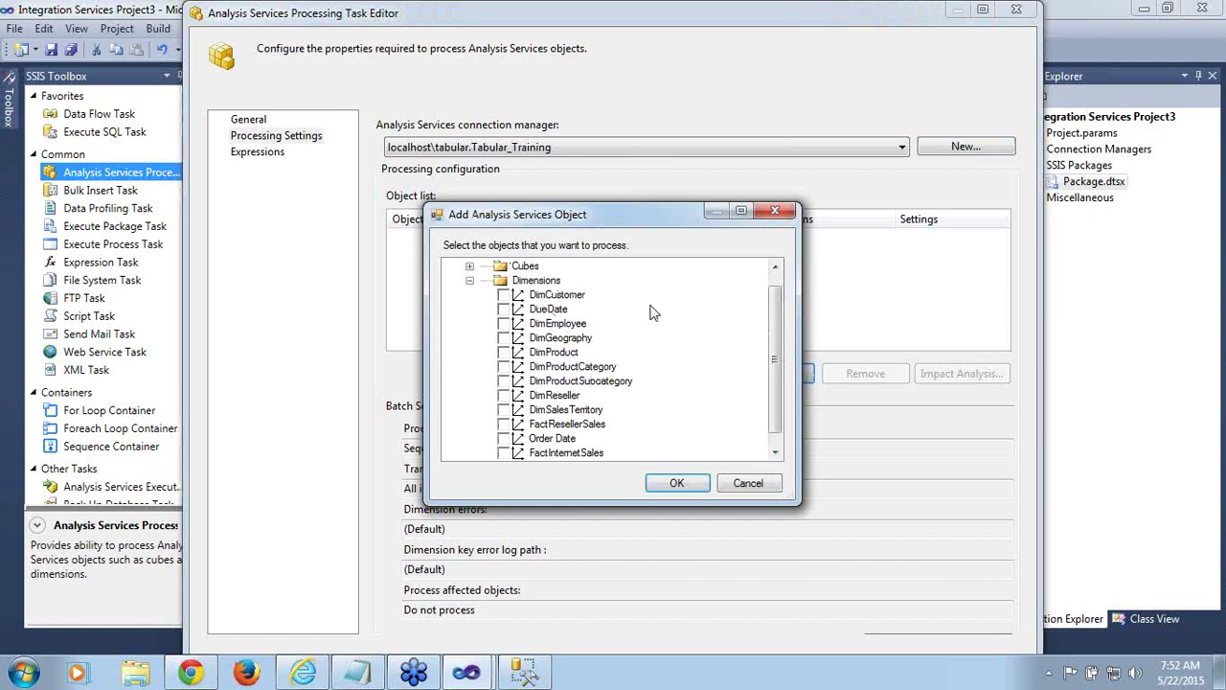
{"action": "mouse_move", "coordinate": [775, 334]}
{"action": "left_mouse_down"}
{"action": "mouse_move", "coordinate": [782, 380]}
{"action": "mouse_move", "coordinate": [780, 353]}
{"action": "left_mouse_up"}
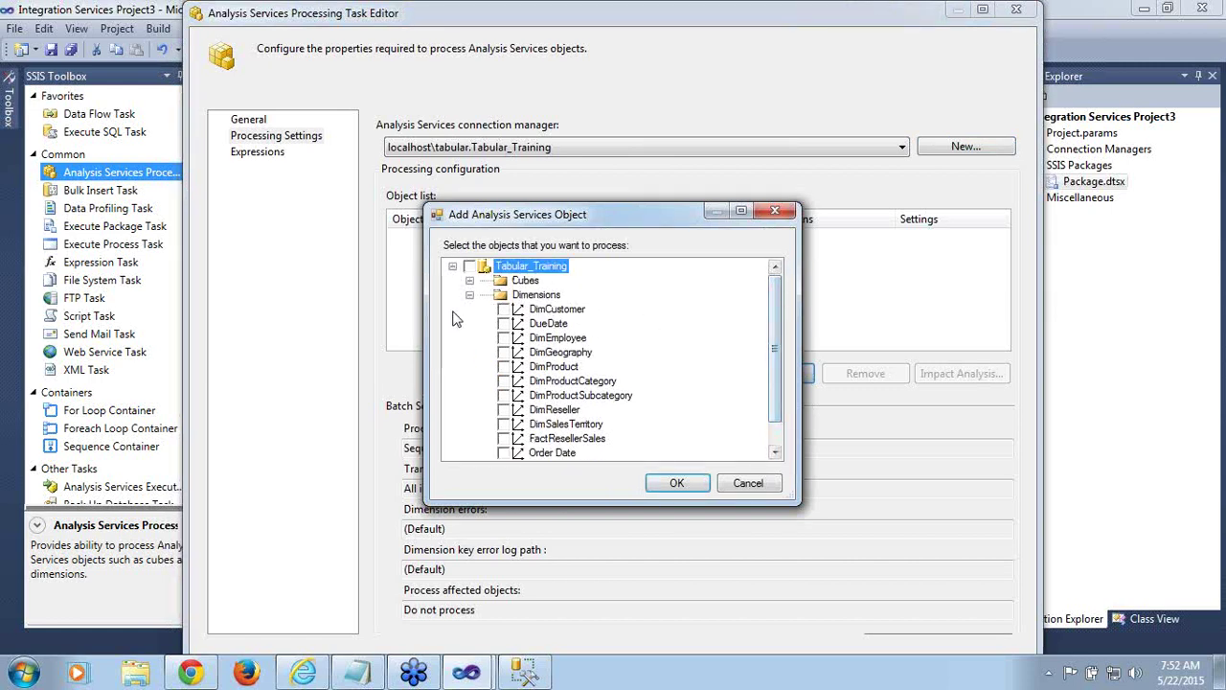
{"action": "left_click", "coordinate": [470, 295]}
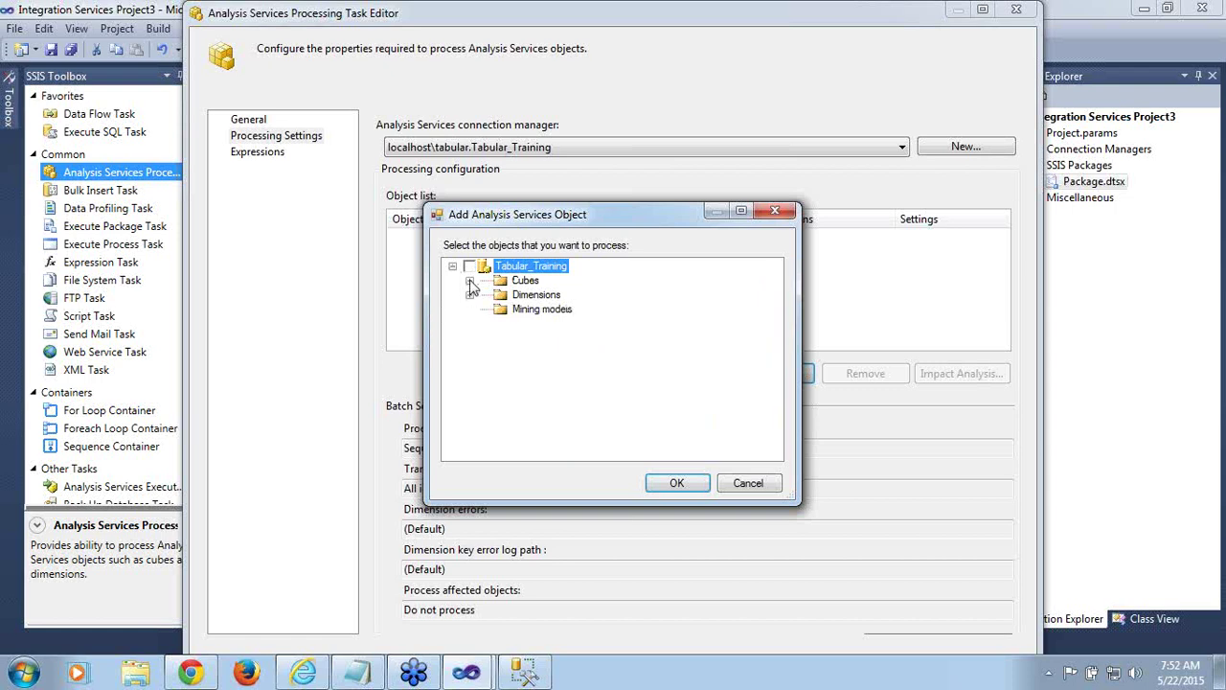
{"action": "left_click", "coordinate": [470, 281]}
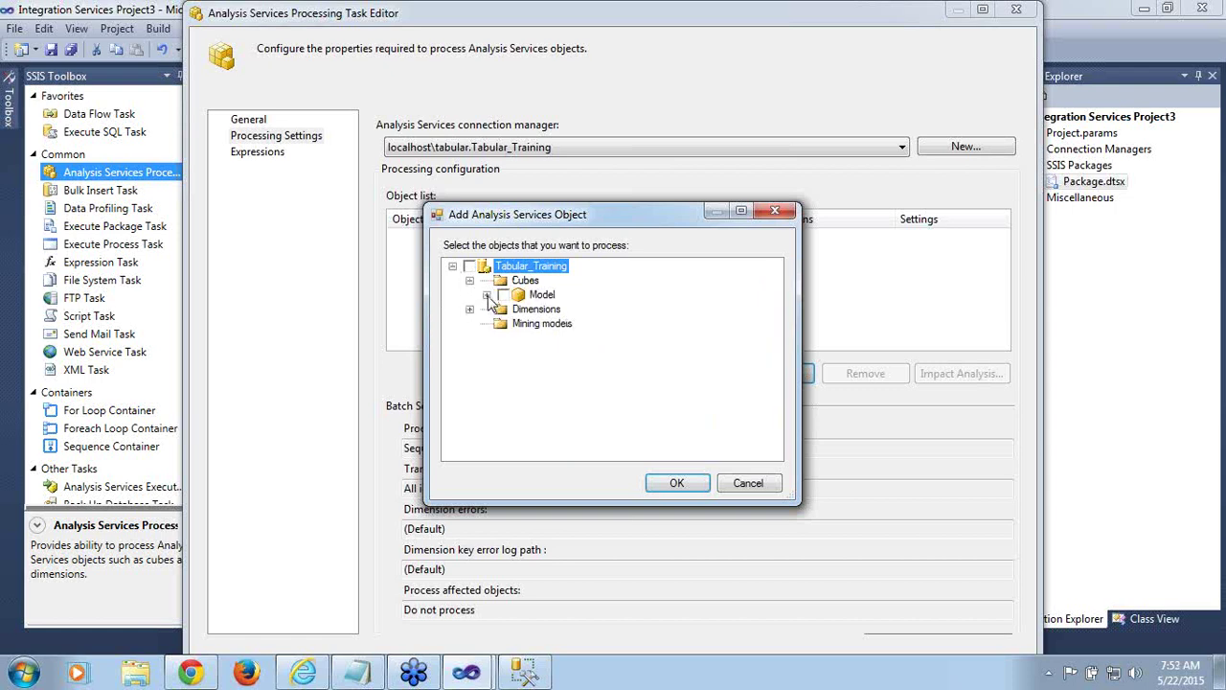
{"action": "left_click", "coordinate": [487, 294]}
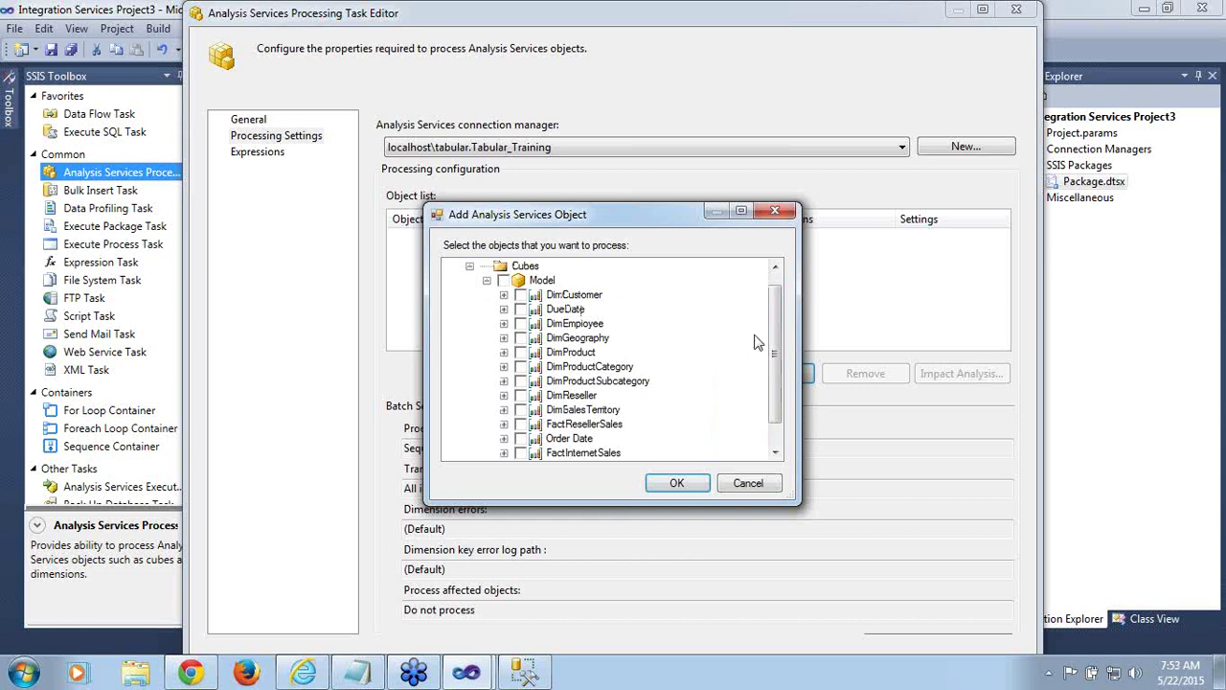
{"action": "mouse_move", "coordinate": [777, 347]}
{"action": "left_mouse_down"}
{"action": "mouse_move", "coordinate": [783, 370]}
{"action": "mouse_move", "coordinate": [784, 338]}
{"action": "left_mouse_up"}
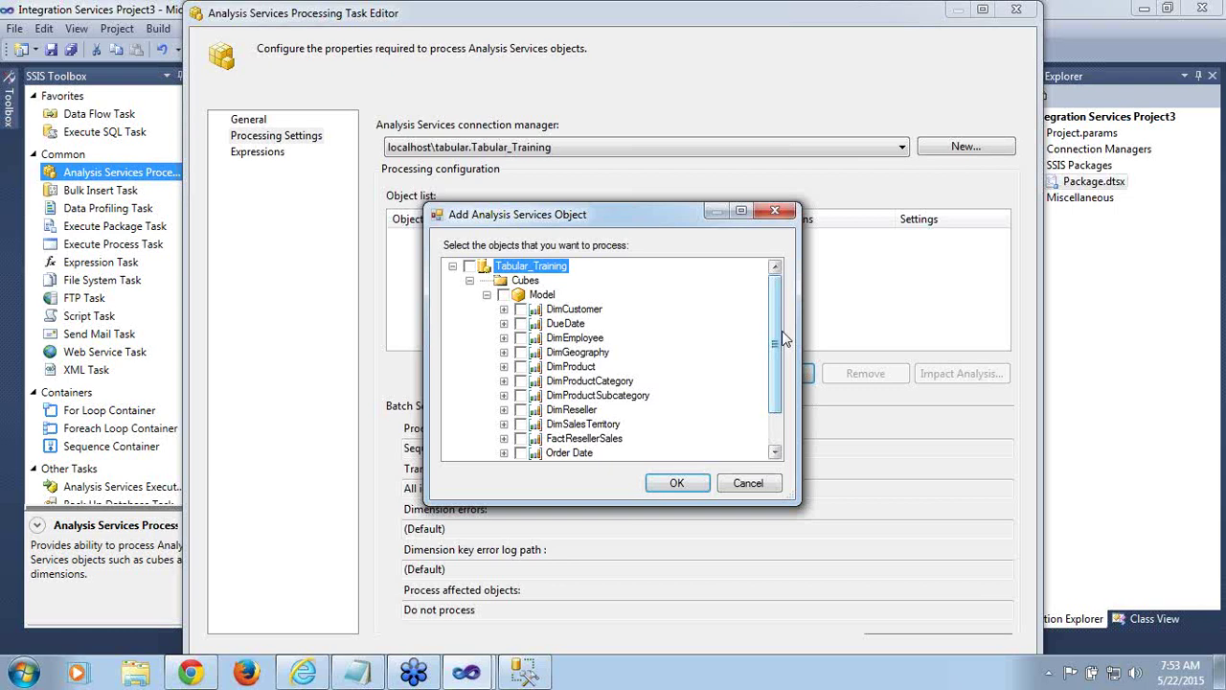
{"action": "left_click", "coordinate": [487, 296]}
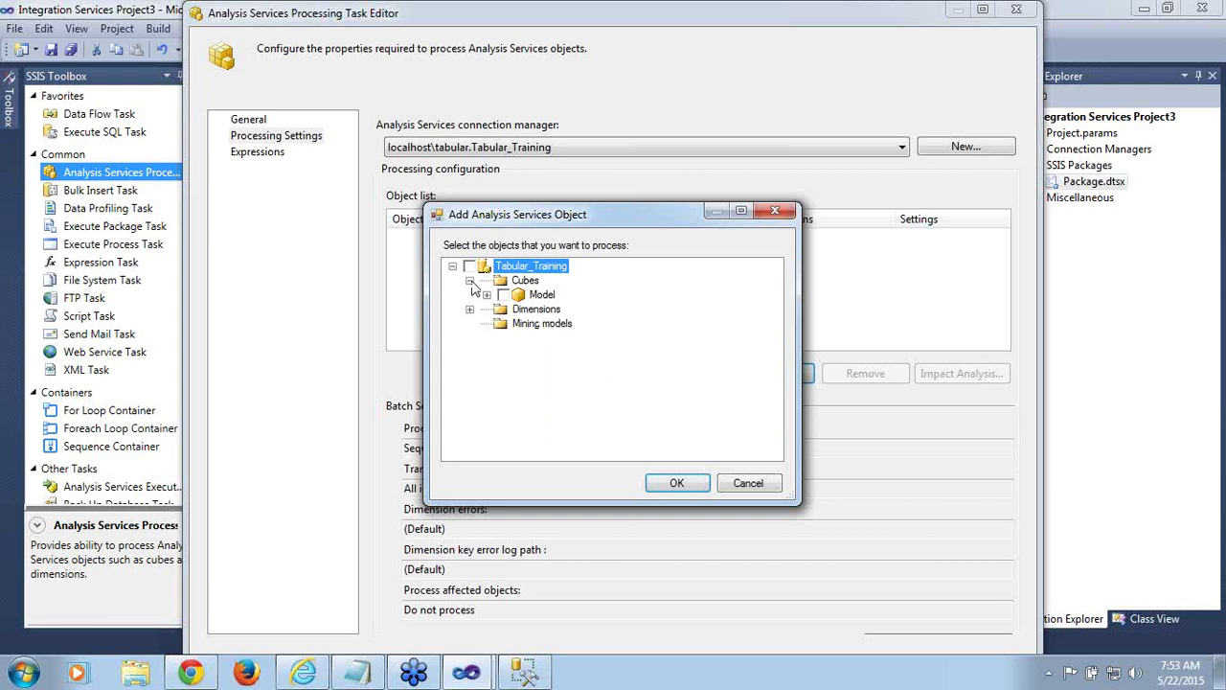
{"action": "left_click", "coordinate": [470, 282]}
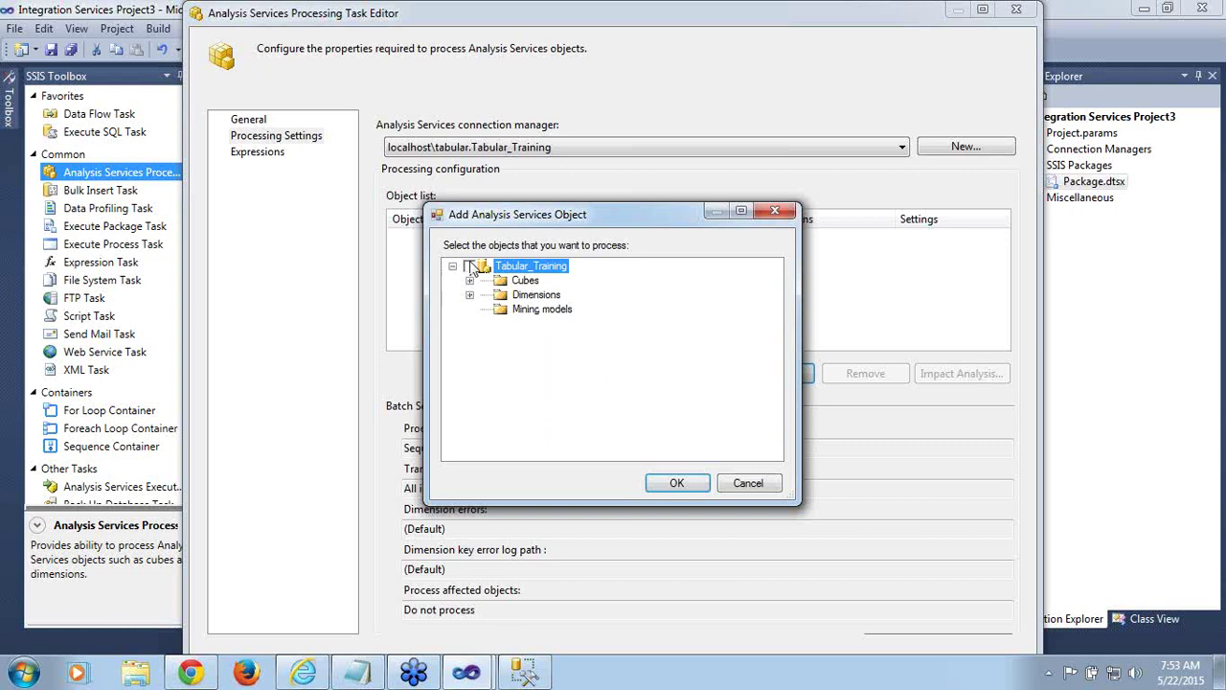
{"action": "left_click", "coordinate": [469, 267]}
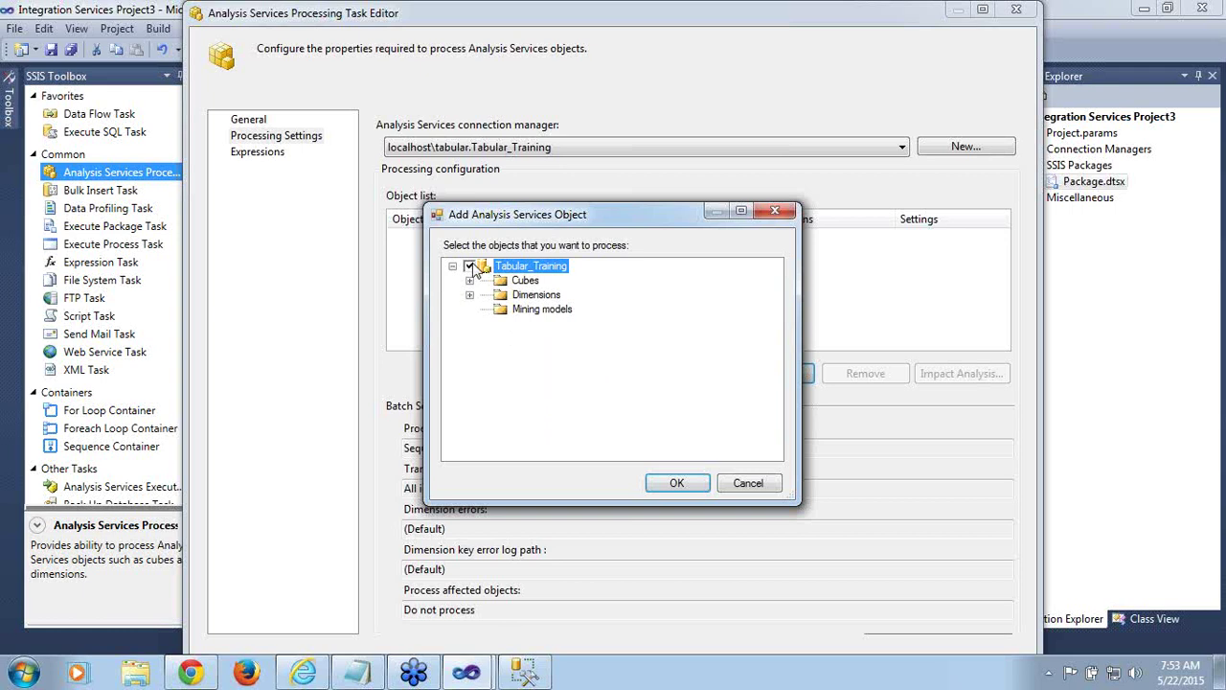
{"action": "left_click", "coordinate": [677, 484]}
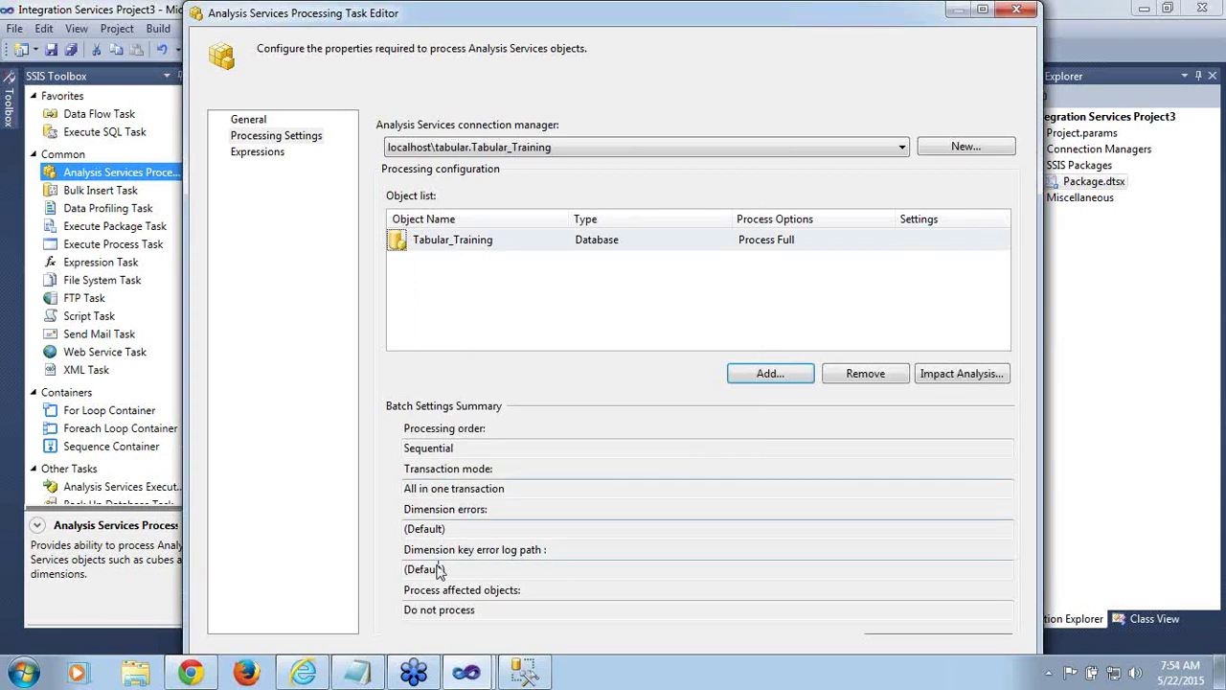
Select the Tabular_Training entry, review the Sequential batch settings summary, and close the editor
{"action": "left_click", "coordinate": [668, 284]}
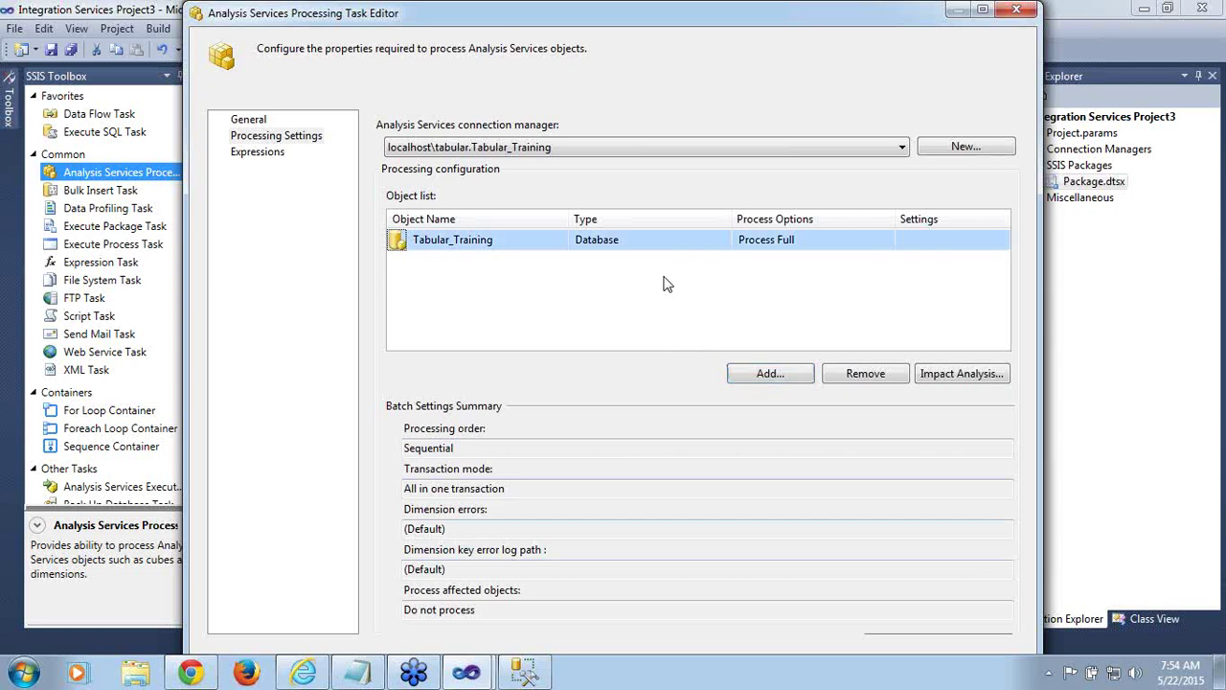
{"action": "double_click", "coordinate": [469, 448]}
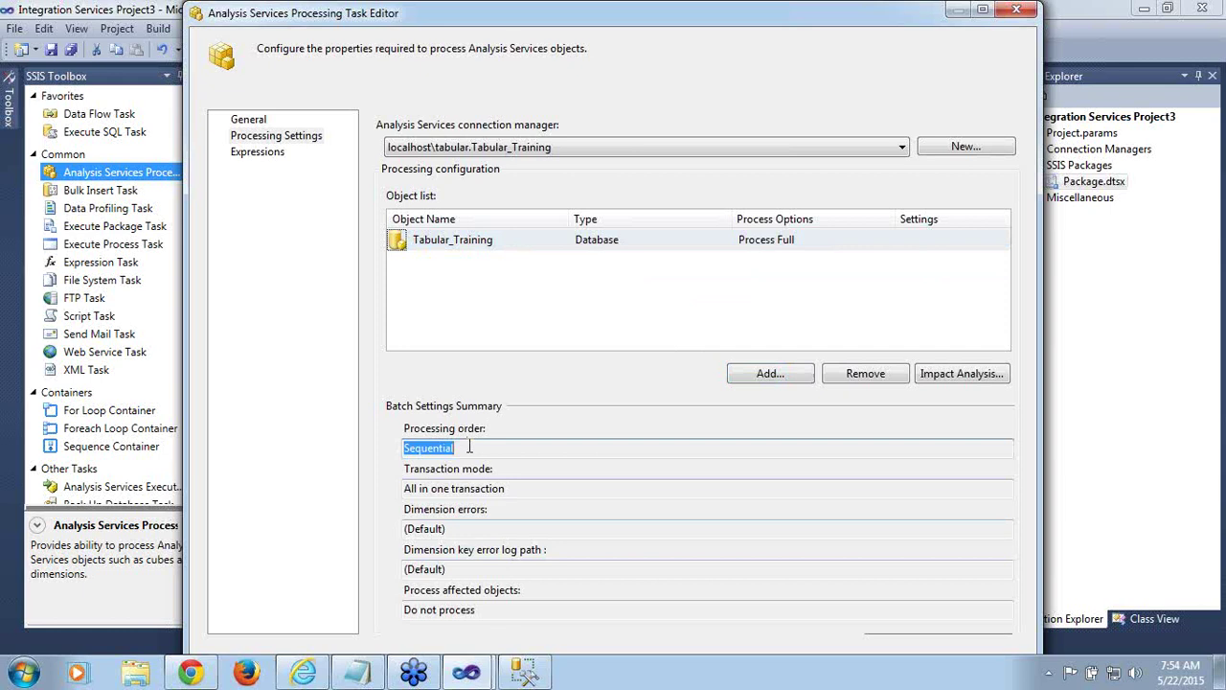
{"action": "key", "text": "Tab"}
{"action": "key", "text": "Tab"}
{"action": "key", "text": "Tab"}
{"action": "key", "text": "Tab"}
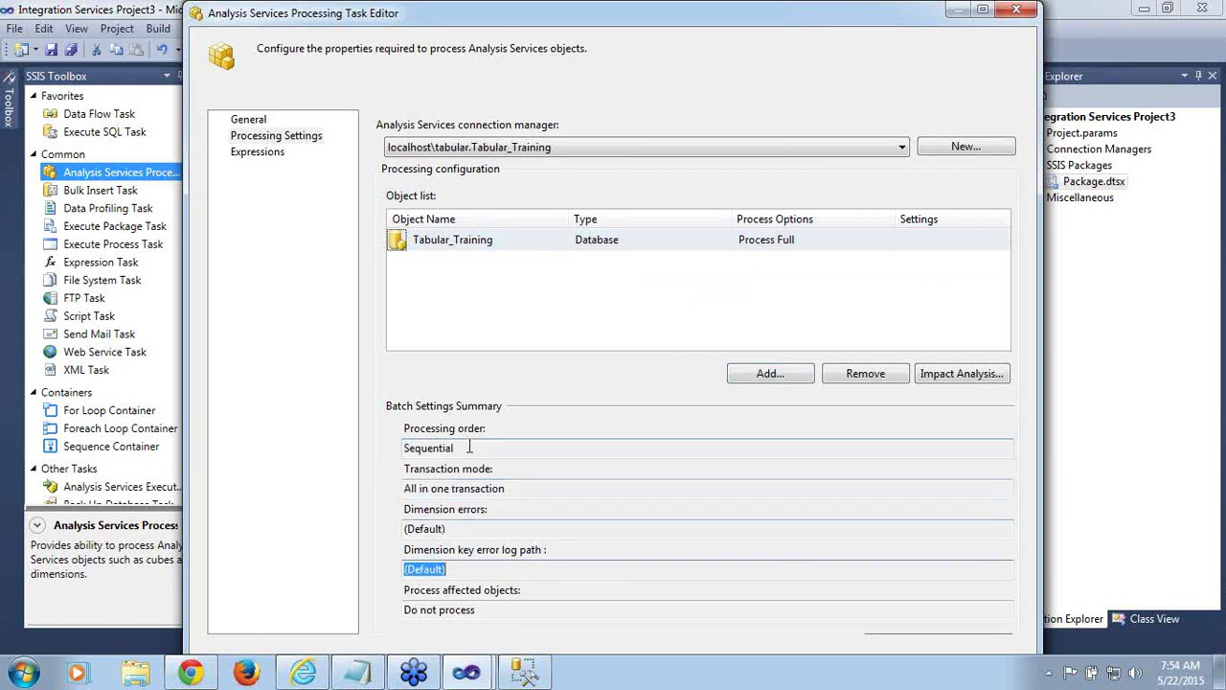
{"action": "key", "text": "Tab"}
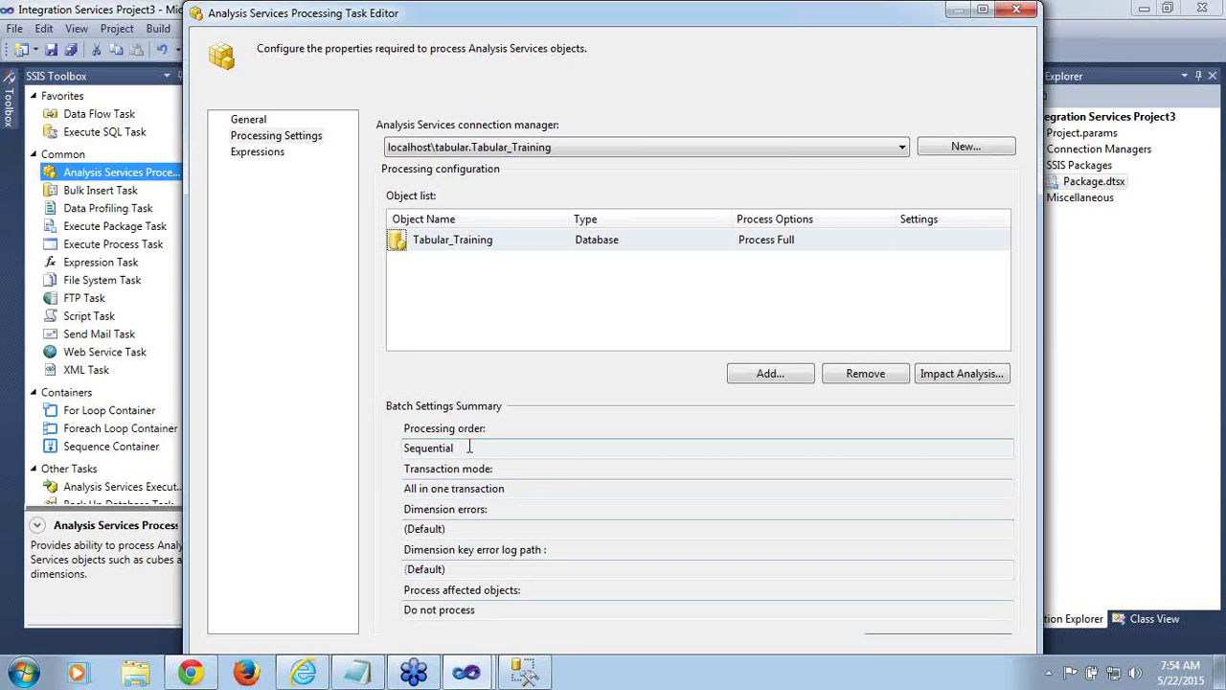
{"action": "key", "text": "Return"}
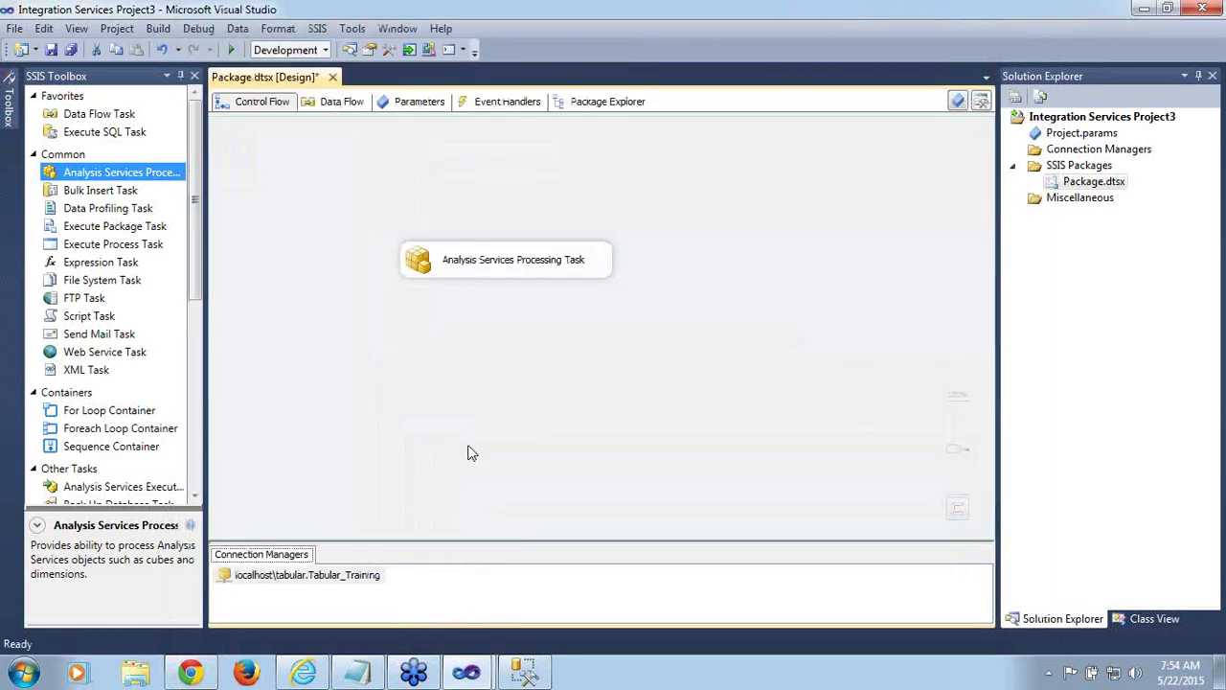
Reopen the task's Processing Settings and bring up the batch processing order settings
{"action": "left_click", "coordinate": [491, 273]}
{"action": "double_click", "coordinate": [490, 272]}
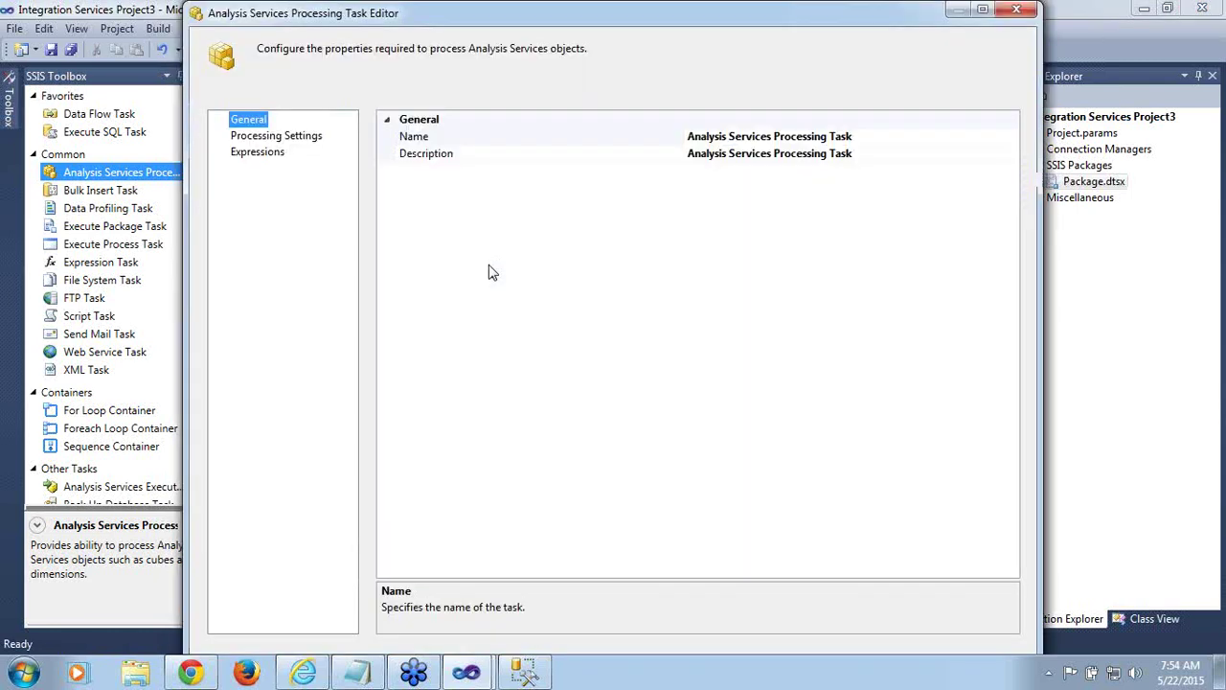
{"action": "left_click", "coordinate": [316, 142]}
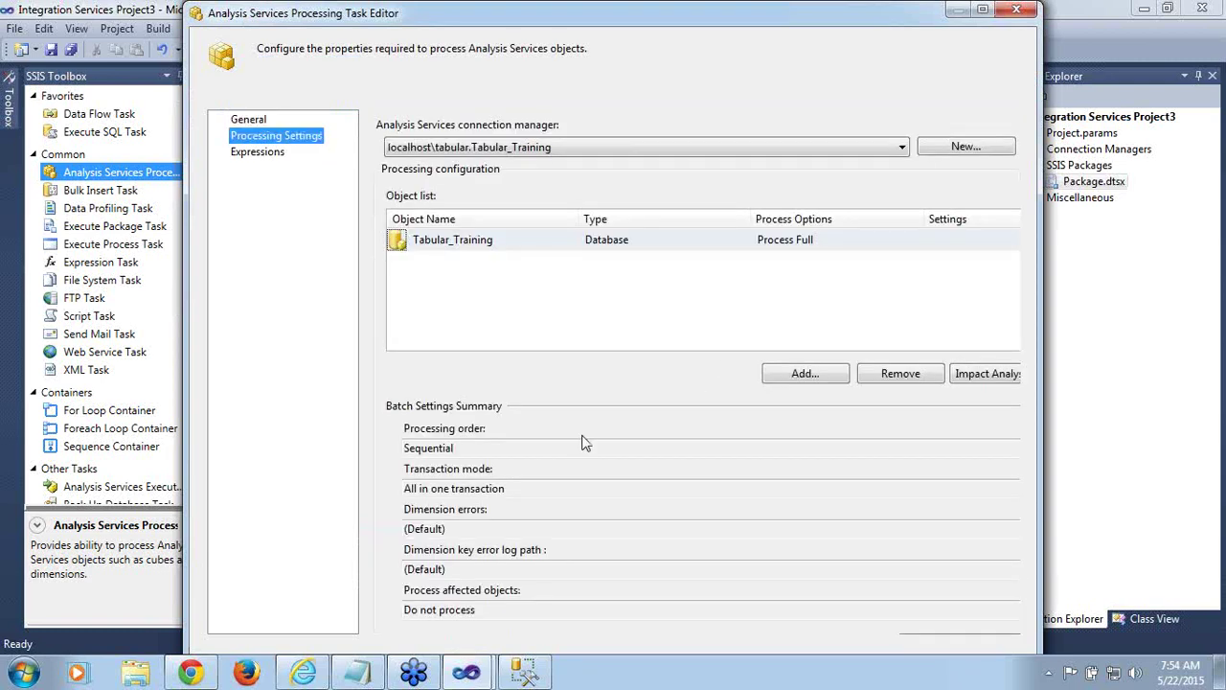
{"action": "double_click", "coordinate": [487, 446]}
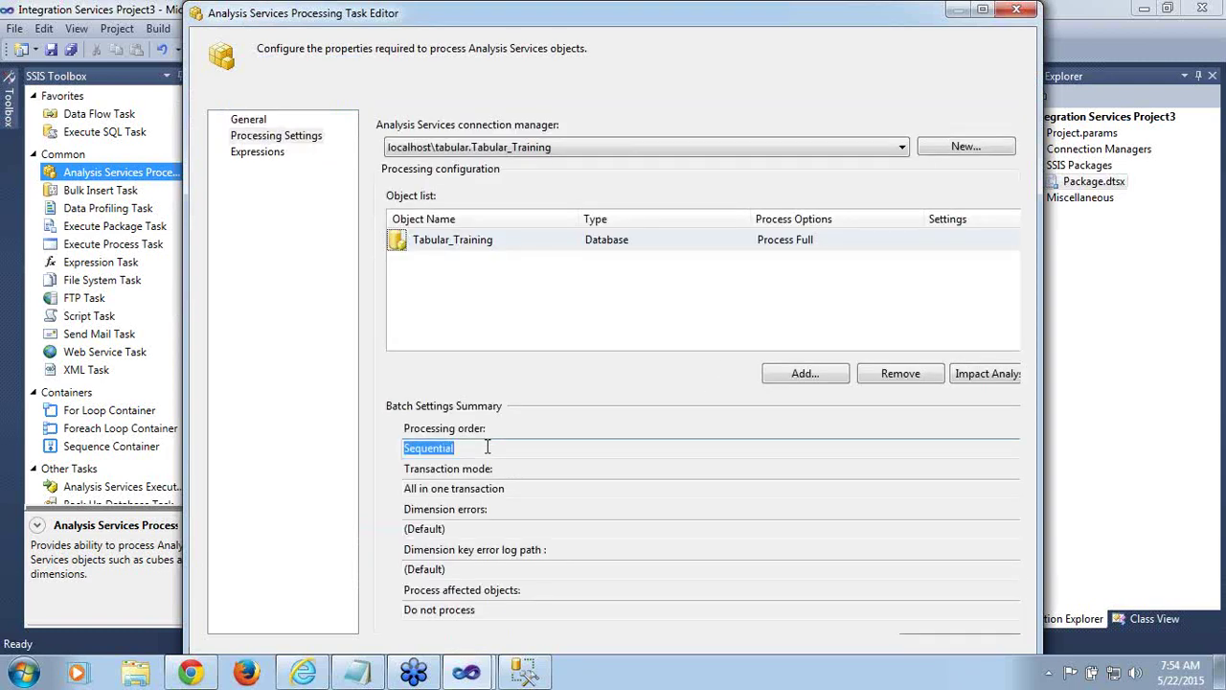
{"action": "key", "text": "Tab"}
{"action": "key", "text": "Tab"}
{"action": "key", "text": "Tab"}
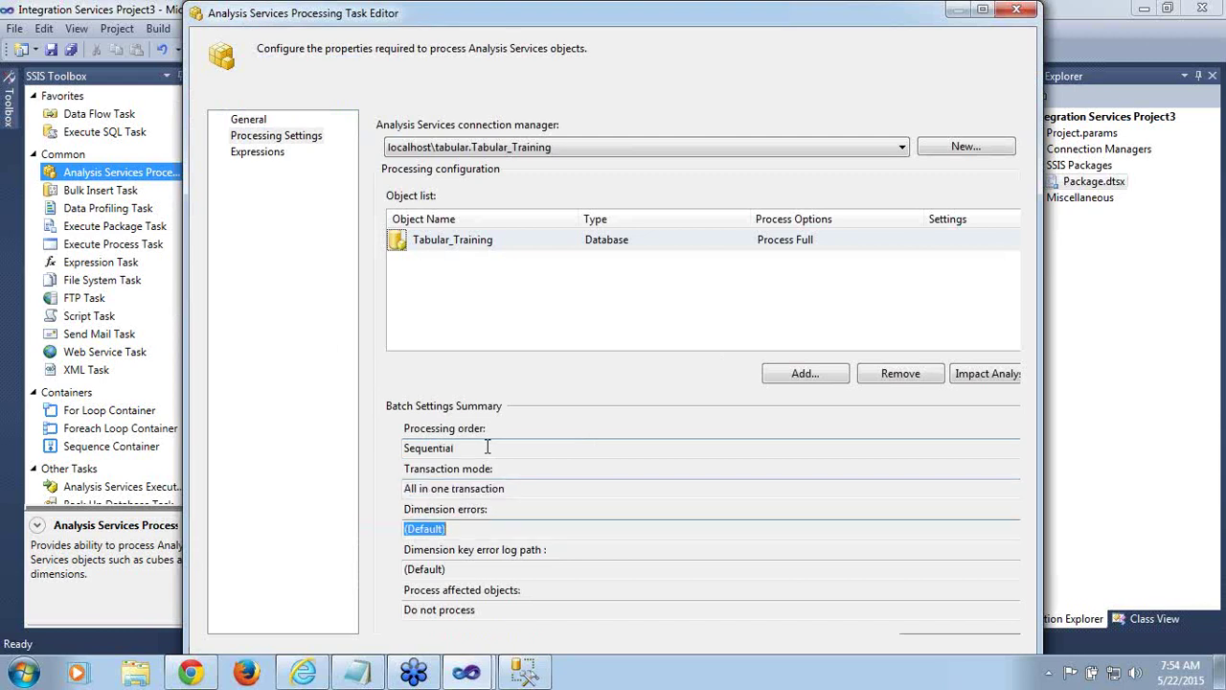
{"action": "key", "text": "Tab"}
{"action": "key", "text": "Tab"}
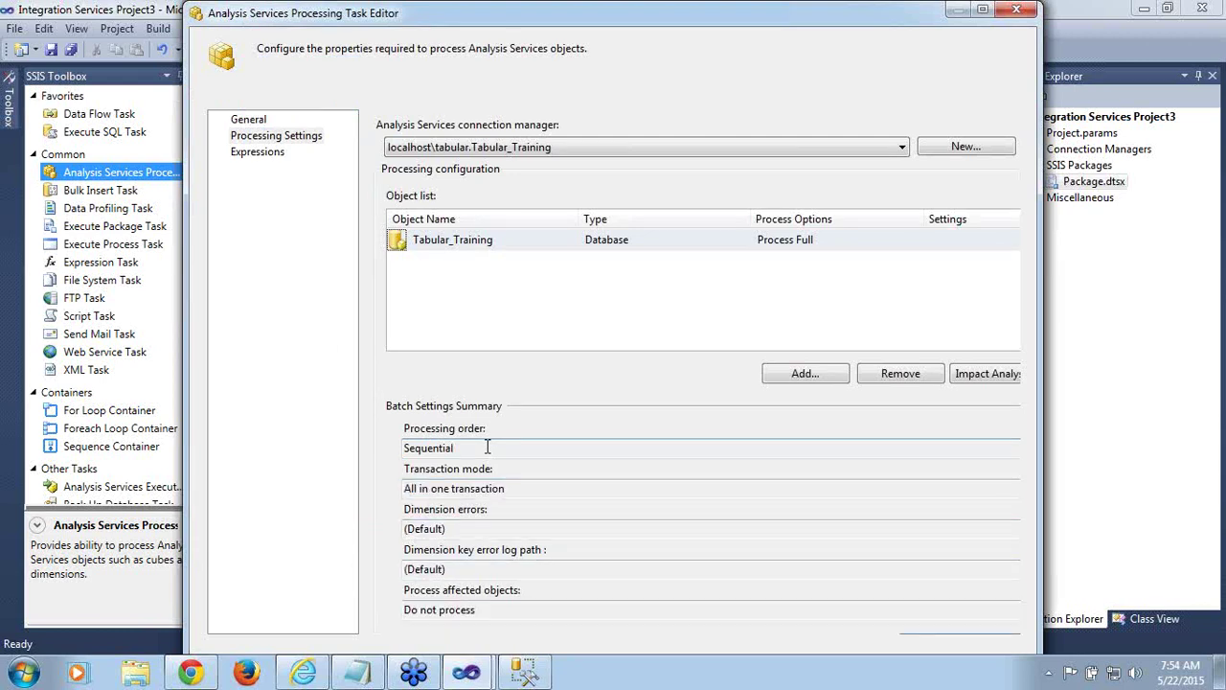
{"action": "key", "text": "Return"}
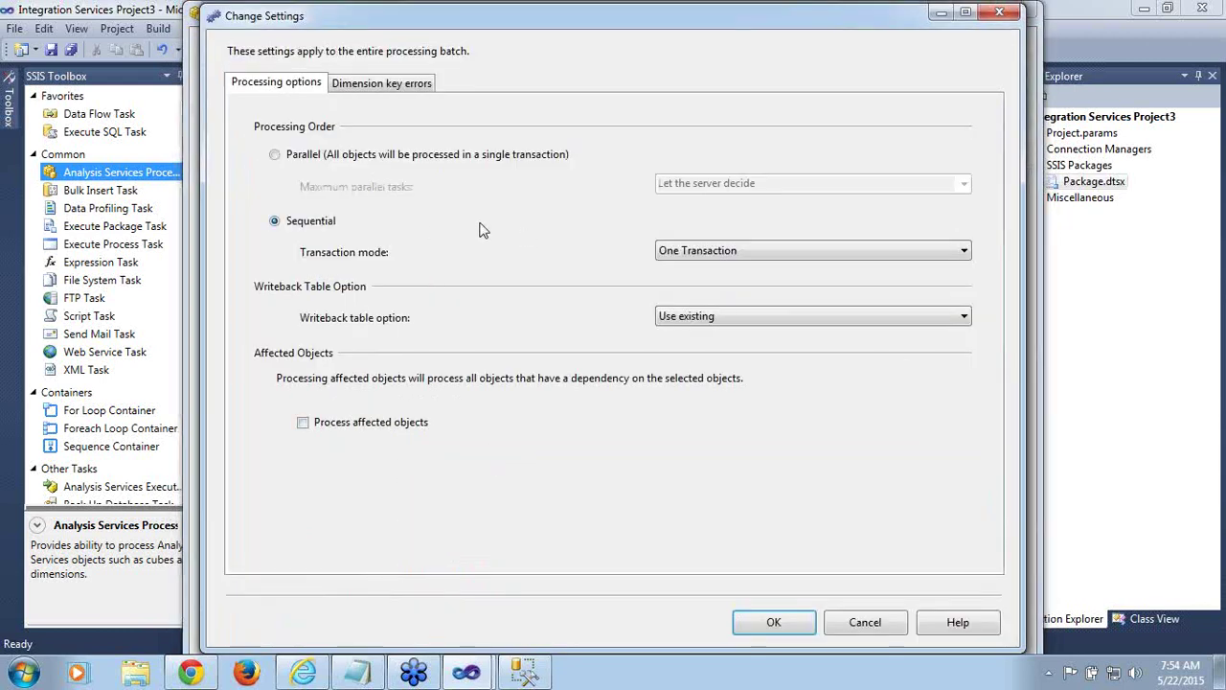
Set the Tabular_Training batch processing order to Parallel and maximize the task editor
{"action": "left_click", "coordinate": [277, 157]}
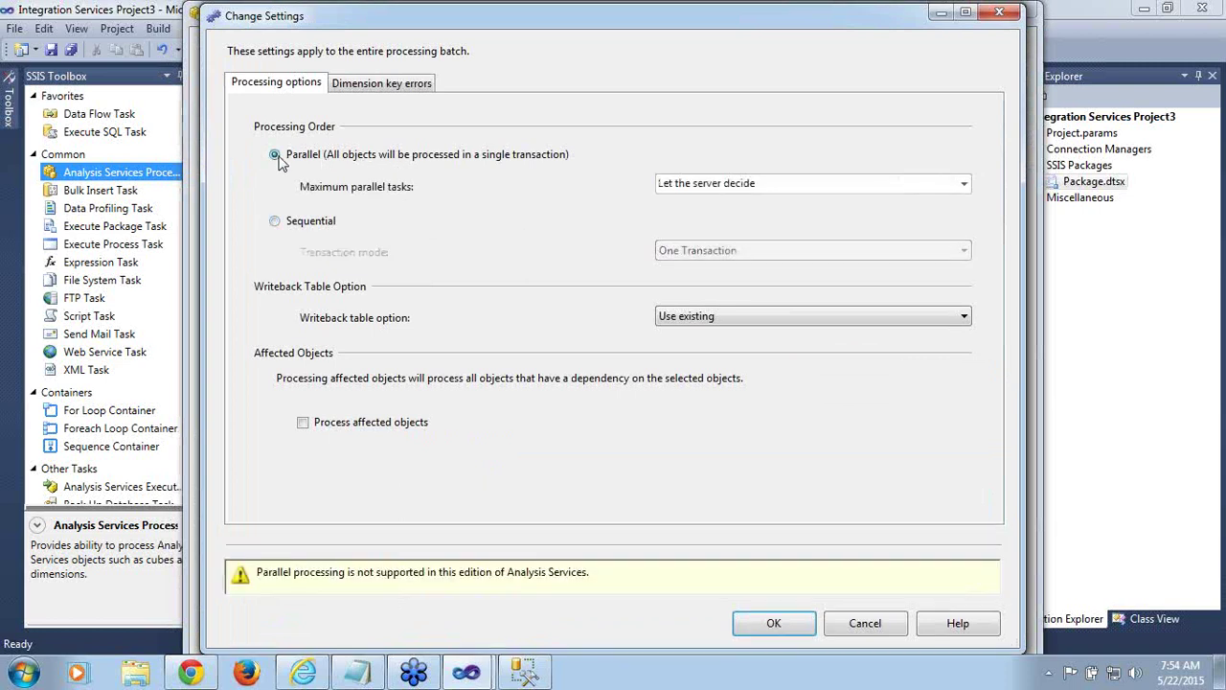
{"action": "left_click", "coordinate": [782, 633]}
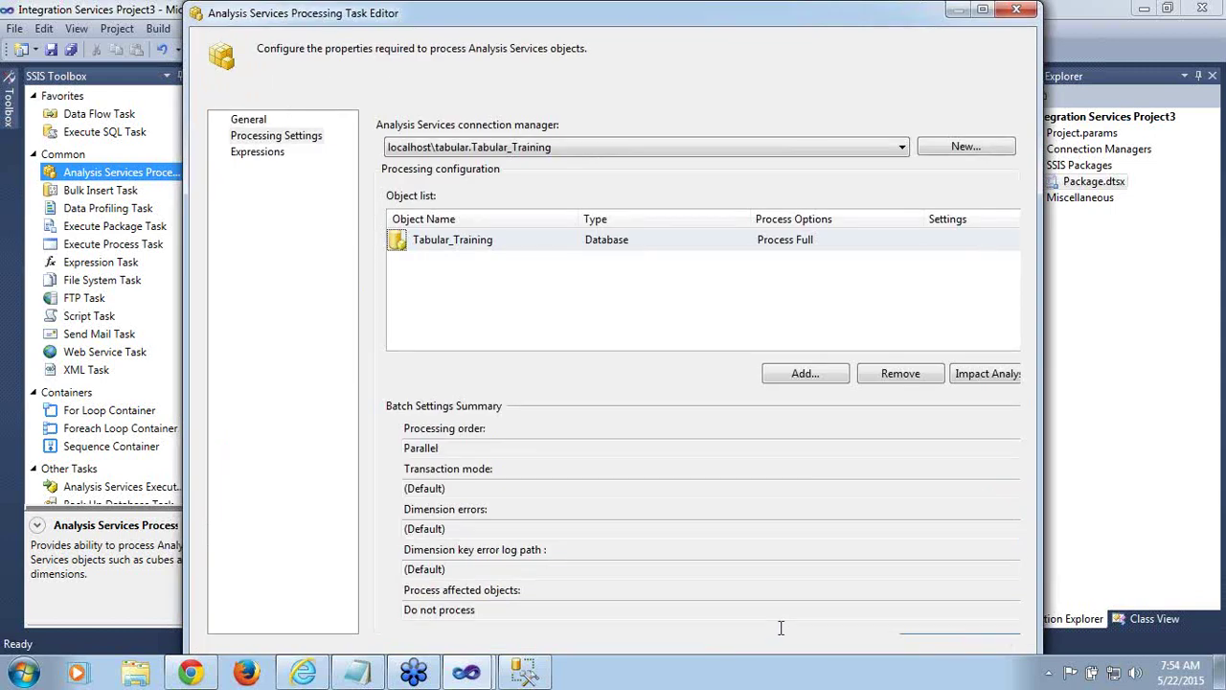
{"action": "left_click", "coordinate": [982, 9]}
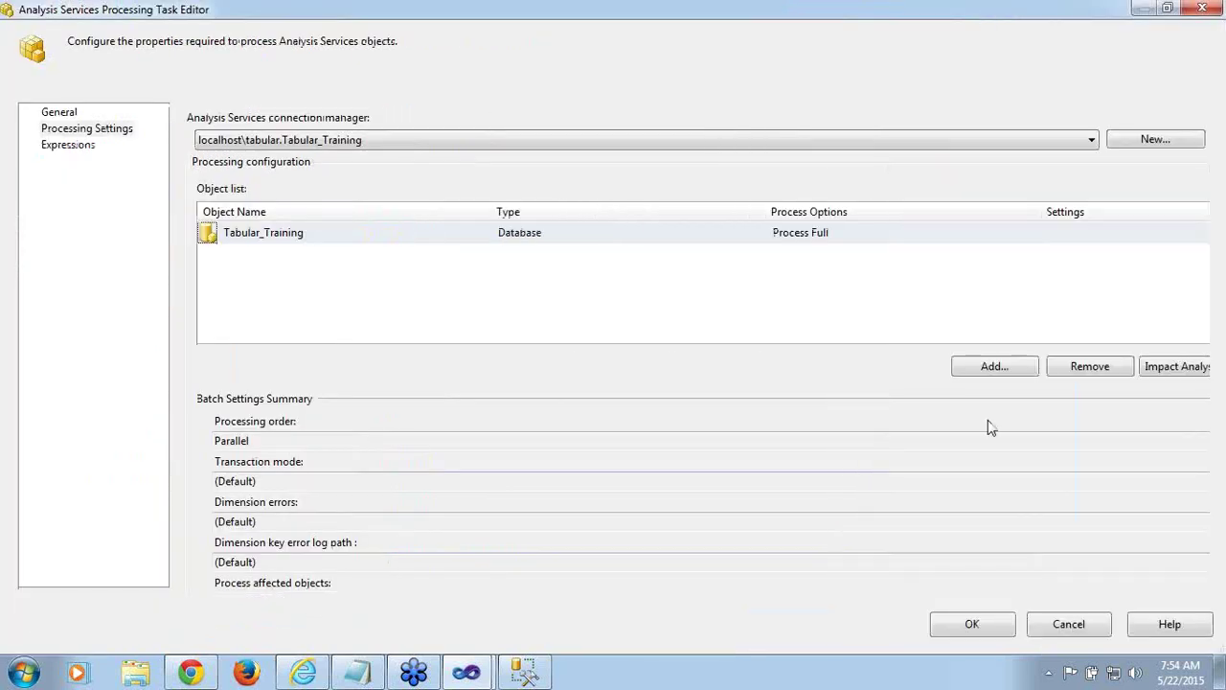
Close the processing task editor, save Package.dtsx with Ctrl+S, and execute the package
{"action": "left_click", "coordinate": [994, 630]}
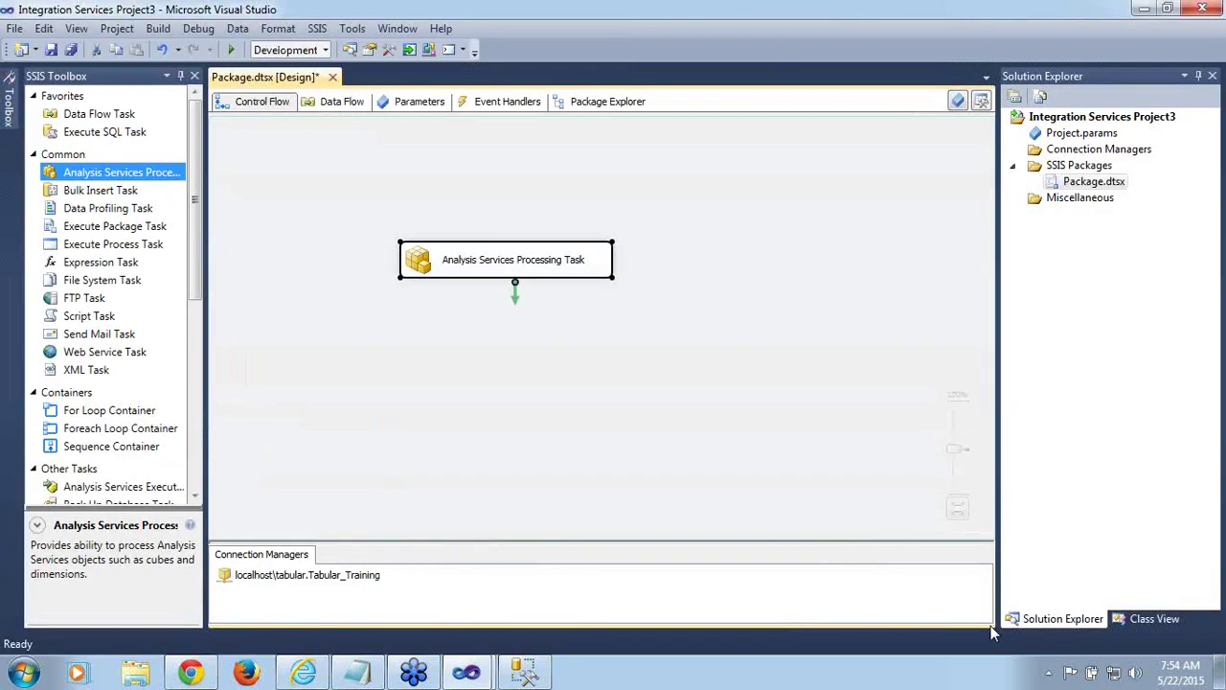
{"action": "key", "text": "ctrl+s"}
{"action": "left_click", "coordinate": [511, 491]}
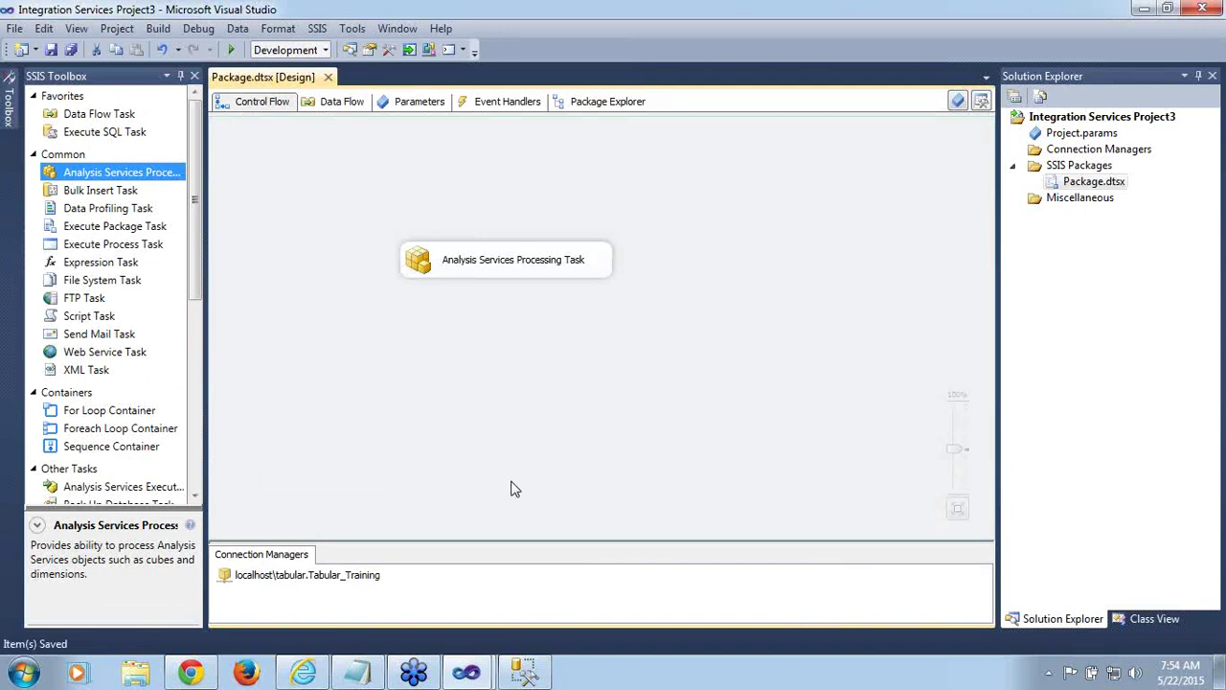
{"action": "right_click", "coordinate": [1078, 192]}
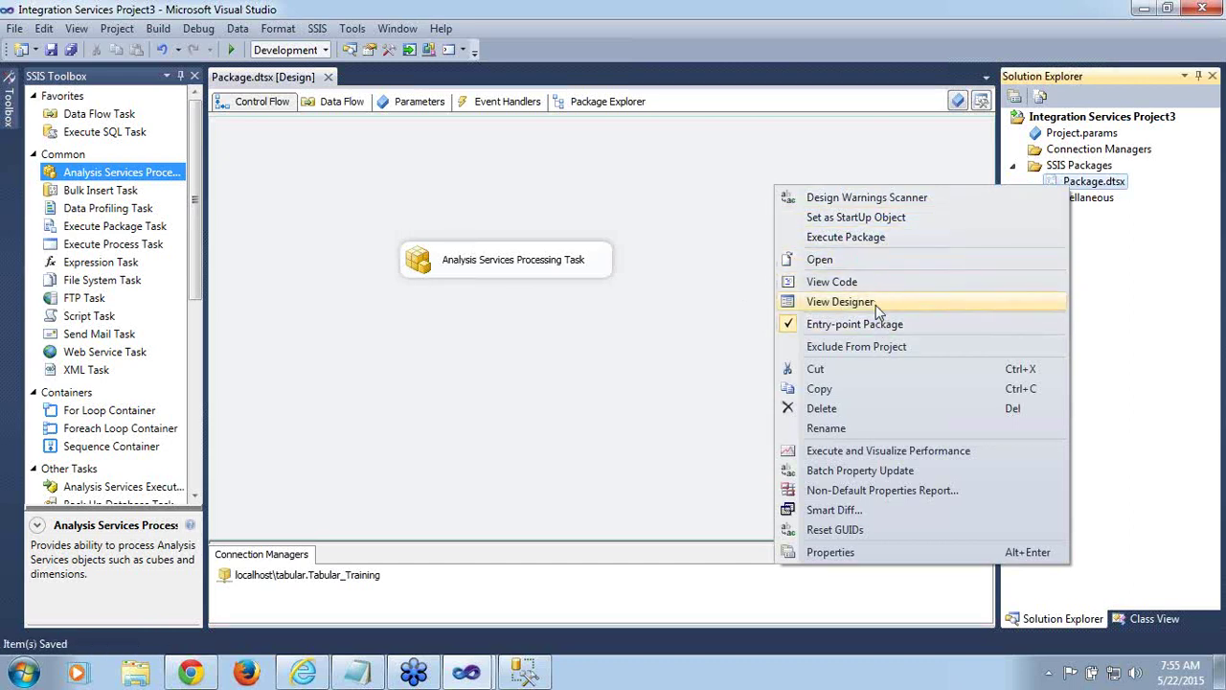
{"action": "left_click", "coordinate": [884, 240]}
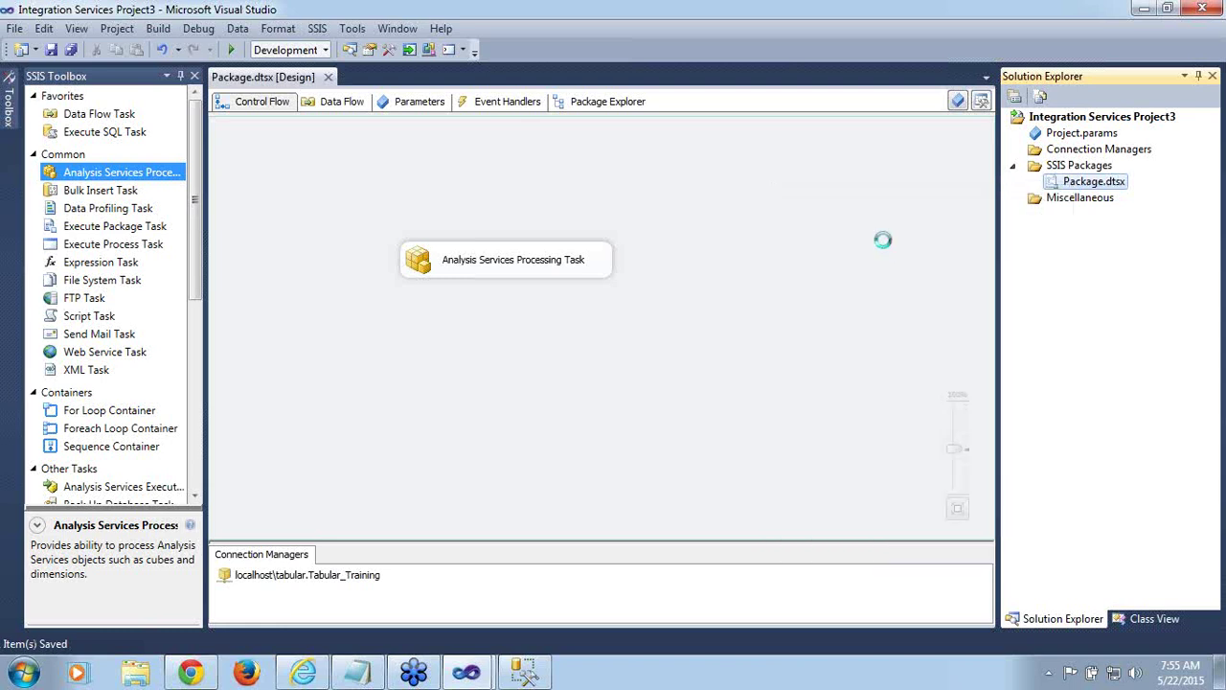
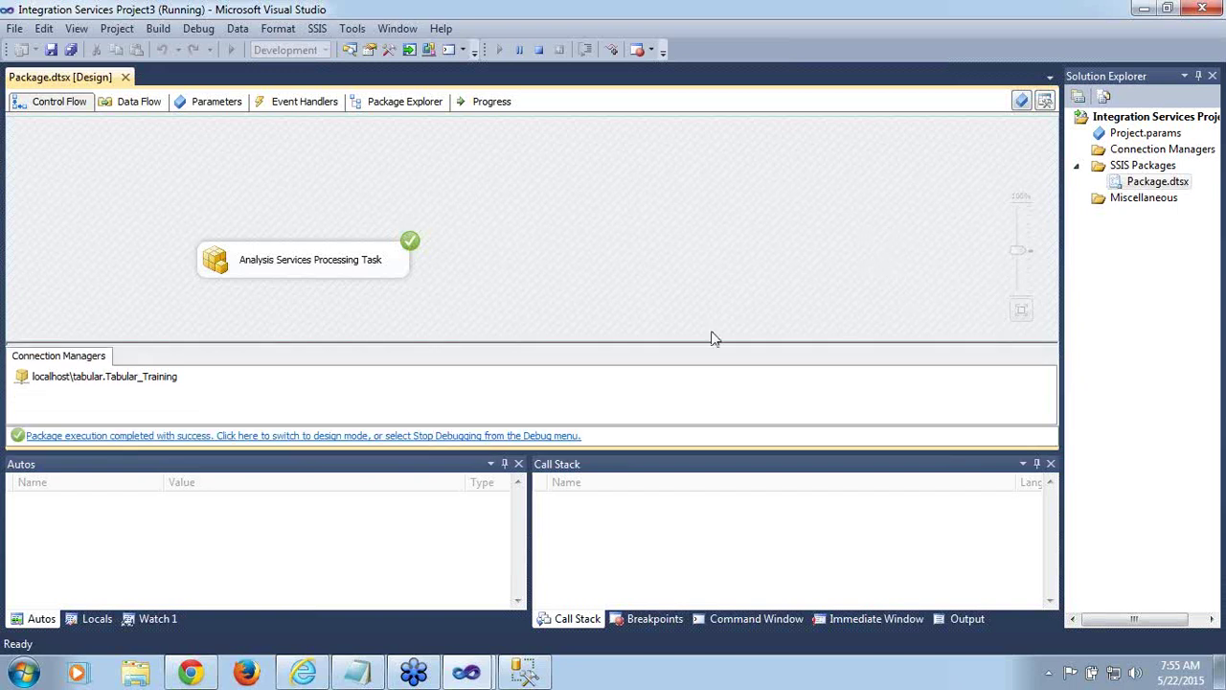
Return the finished package run to design mode, close Package.dtsx, and exit without saving changes
{"action": "left_click", "coordinate": [383, 440]}
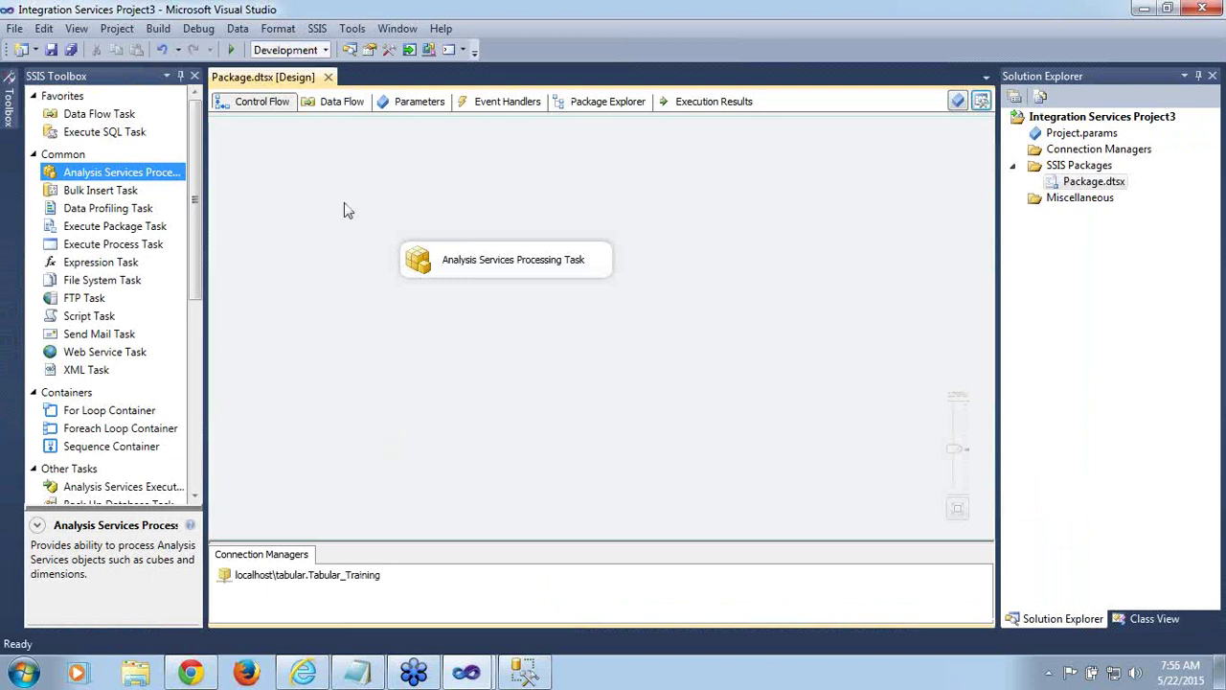
{"action": "left_click", "coordinate": [328, 77]}
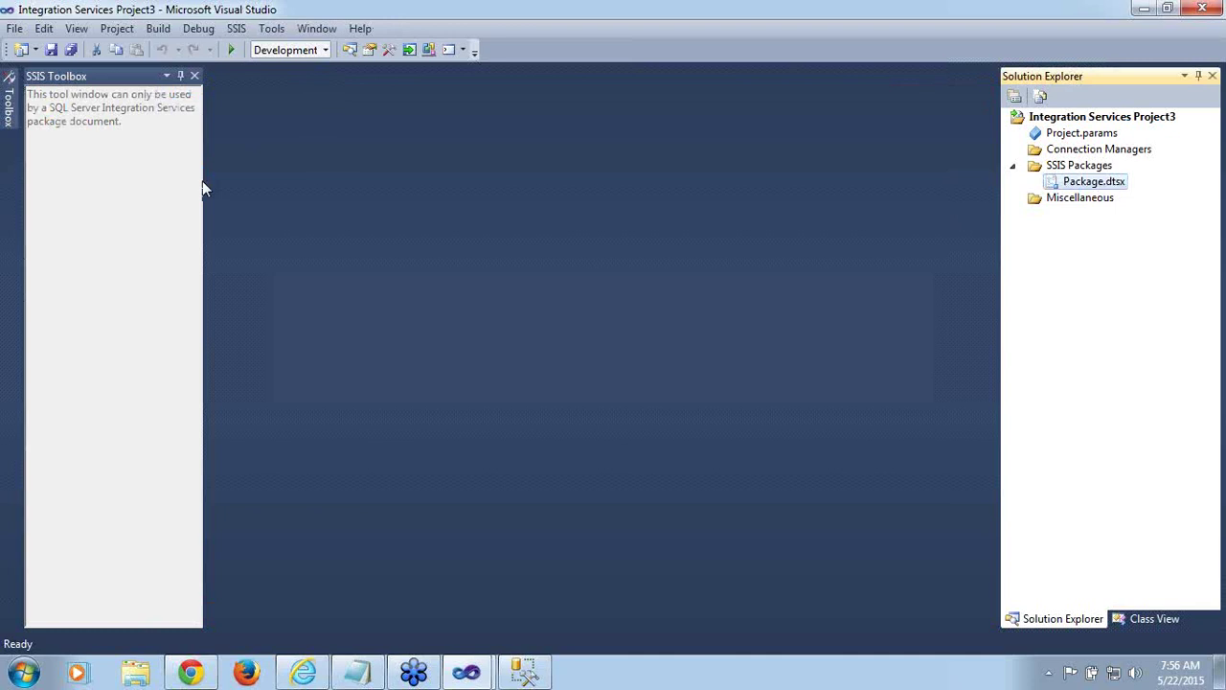
{"action": "left_click", "coordinate": [16, 30]}
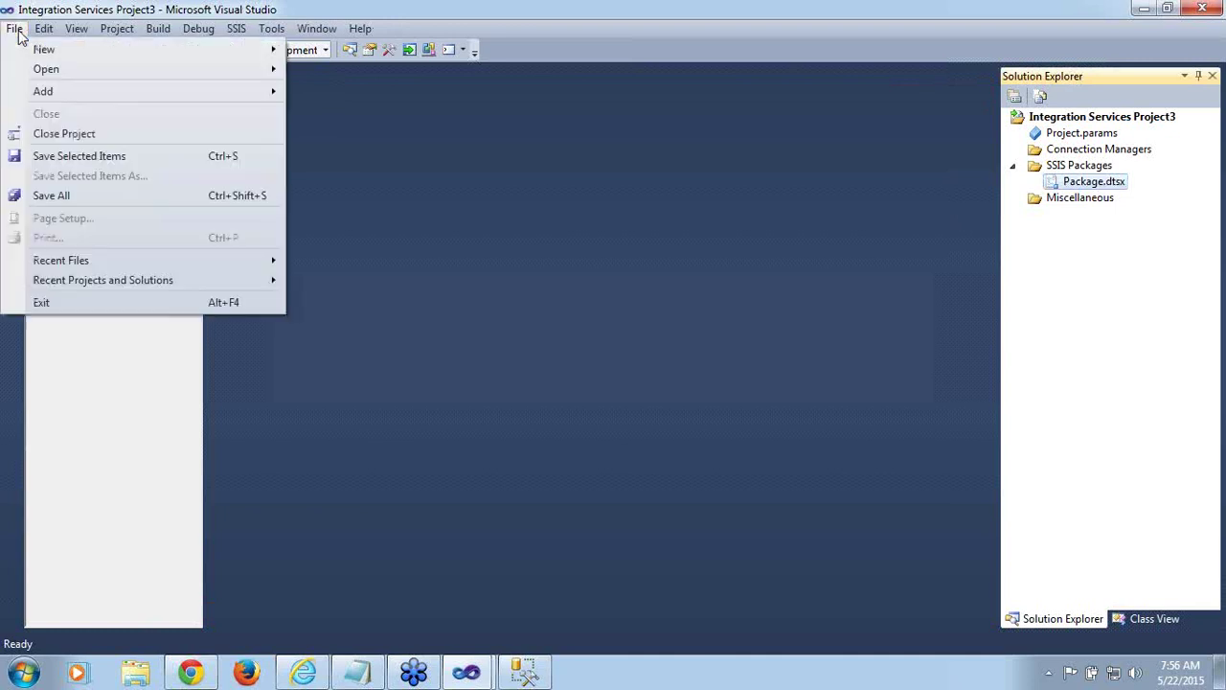
{"action": "left_click", "coordinate": [42, 302]}
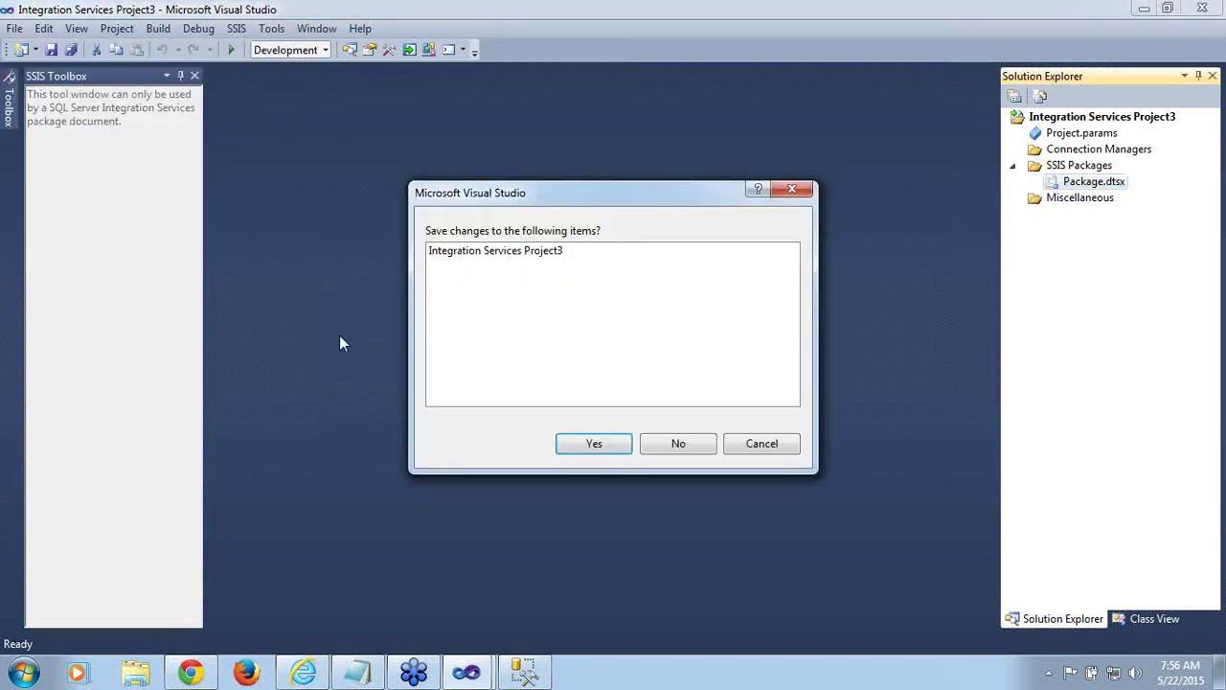
{"action": "left_click", "coordinate": [692, 450]}
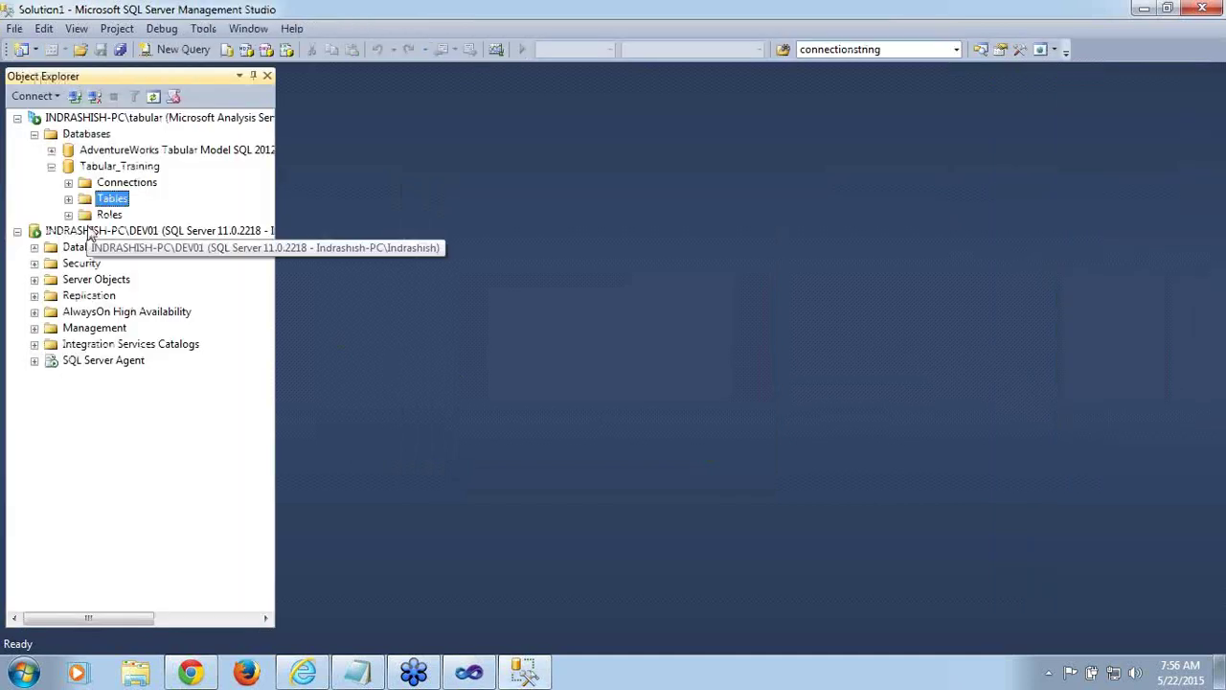
Collapse the Tabular_Training database and briefly check the Visual Studio project window
{"action": "left_click", "coordinate": [52, 167]}
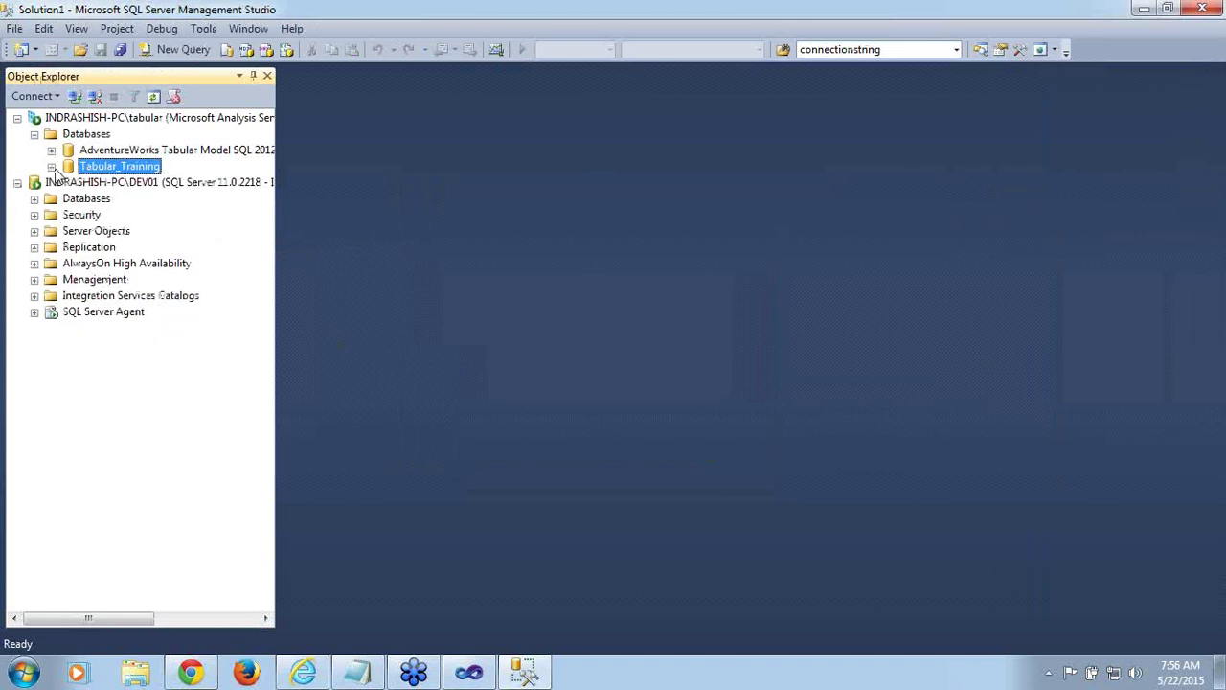
{"action": "left_click", "coordinate": [468, 666]}
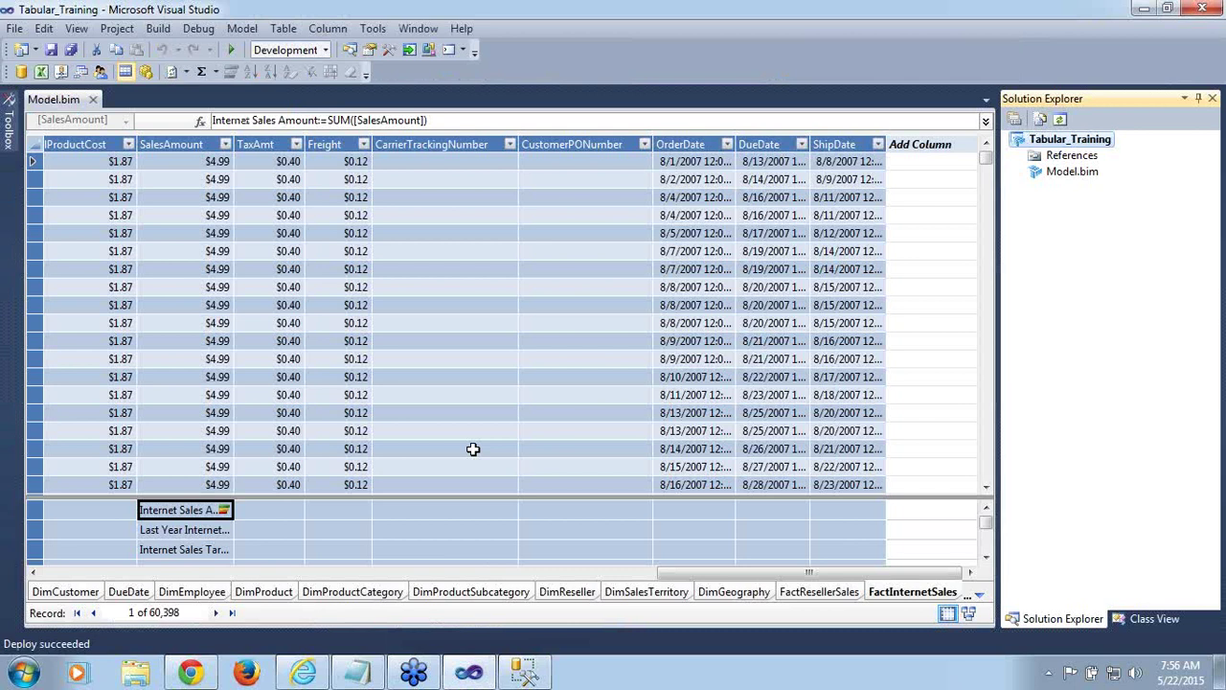
{"action": "mouse_move", "coordinate": [477, 676]}
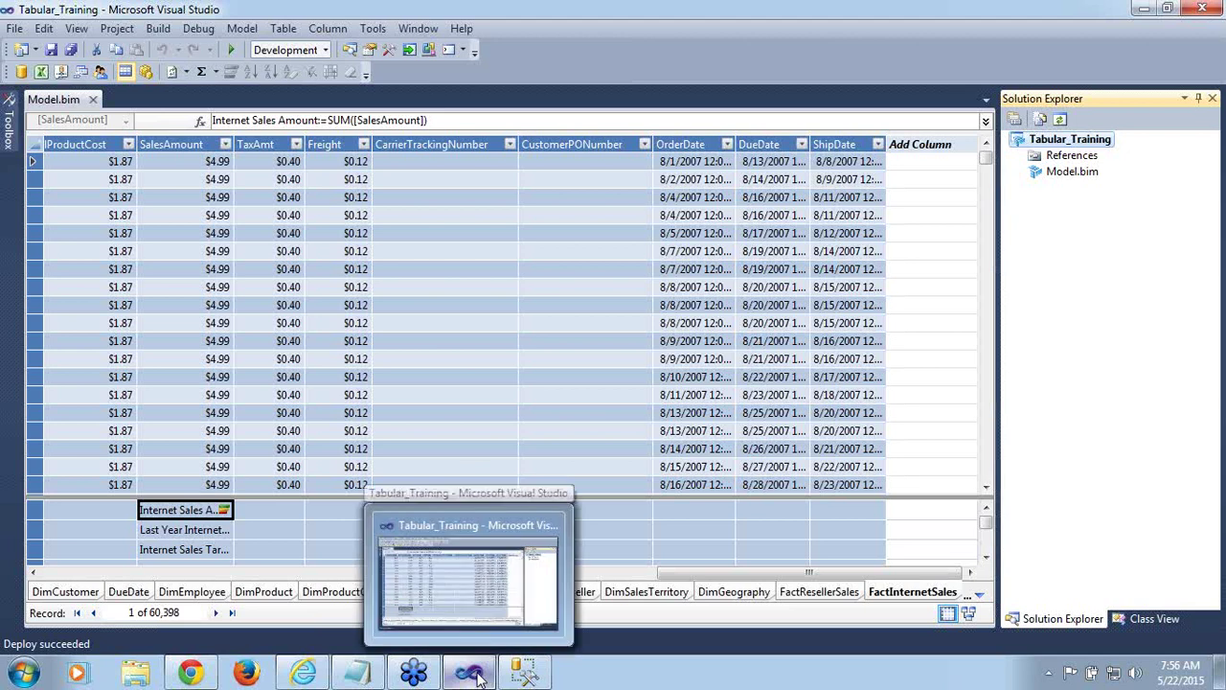
{"action": "left_click", "coordinate": [525, 681]}
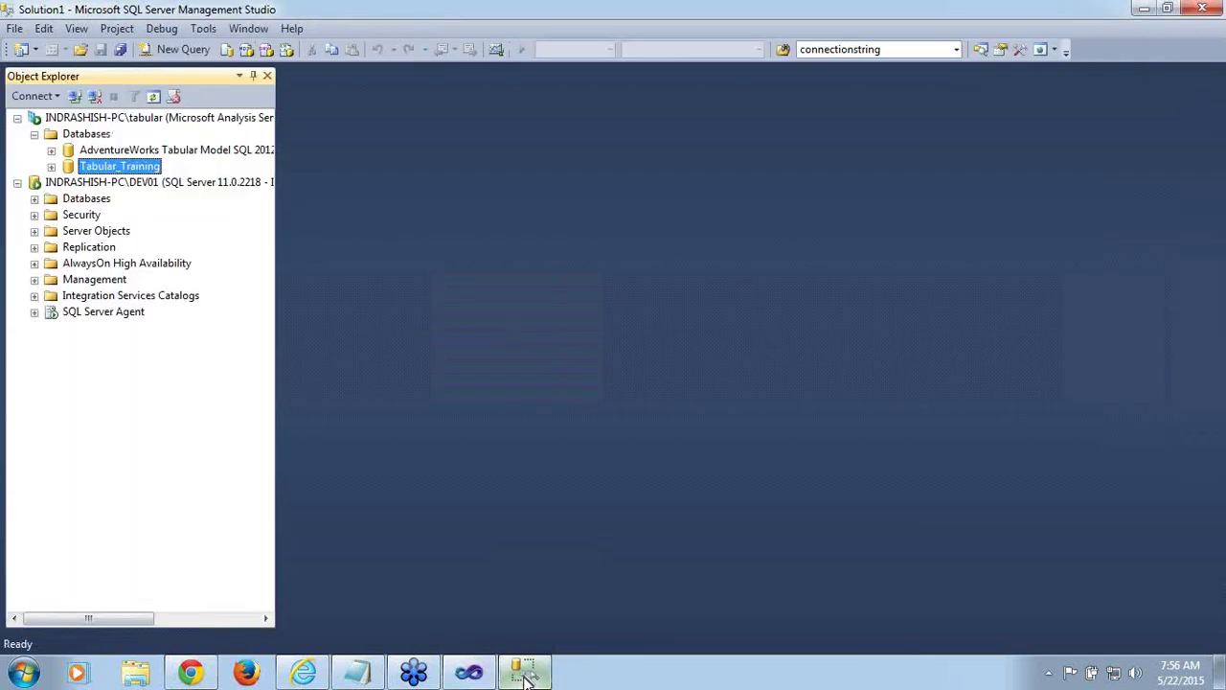
Review the tabular server's Server administrators on its Security properties page, then cancel
{"action": "right_click", "coordinate": [114, 119]}
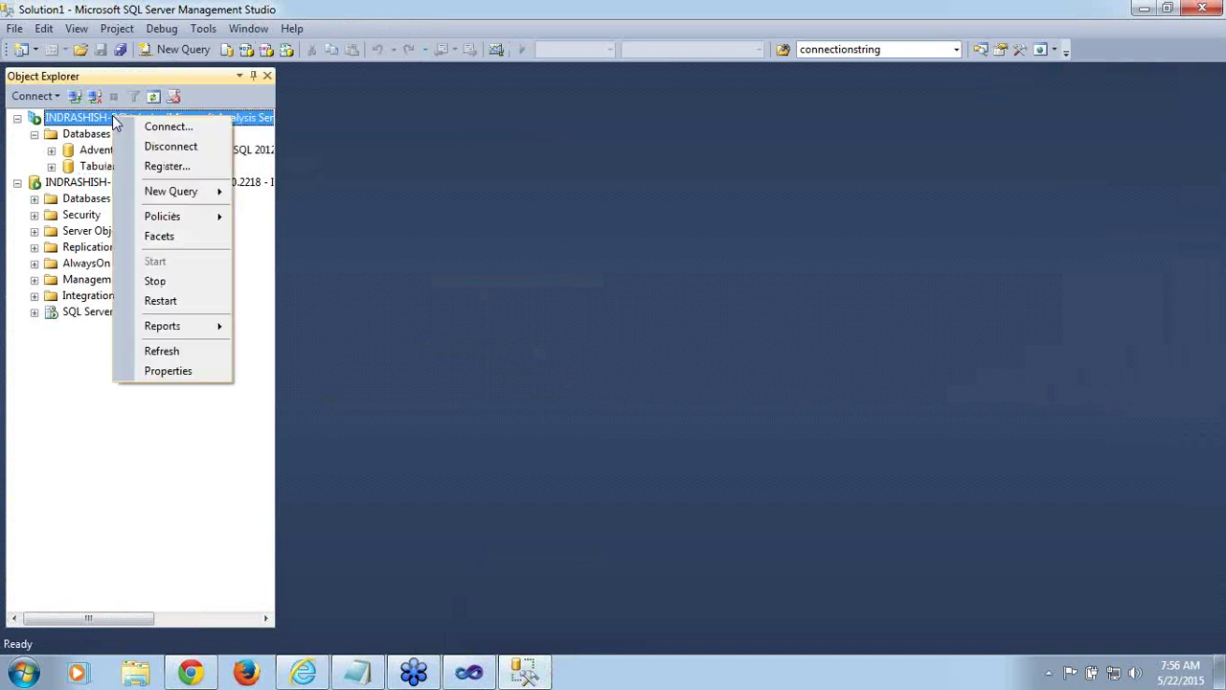
{"action": "left_click", "coordinate": [163, 371]}
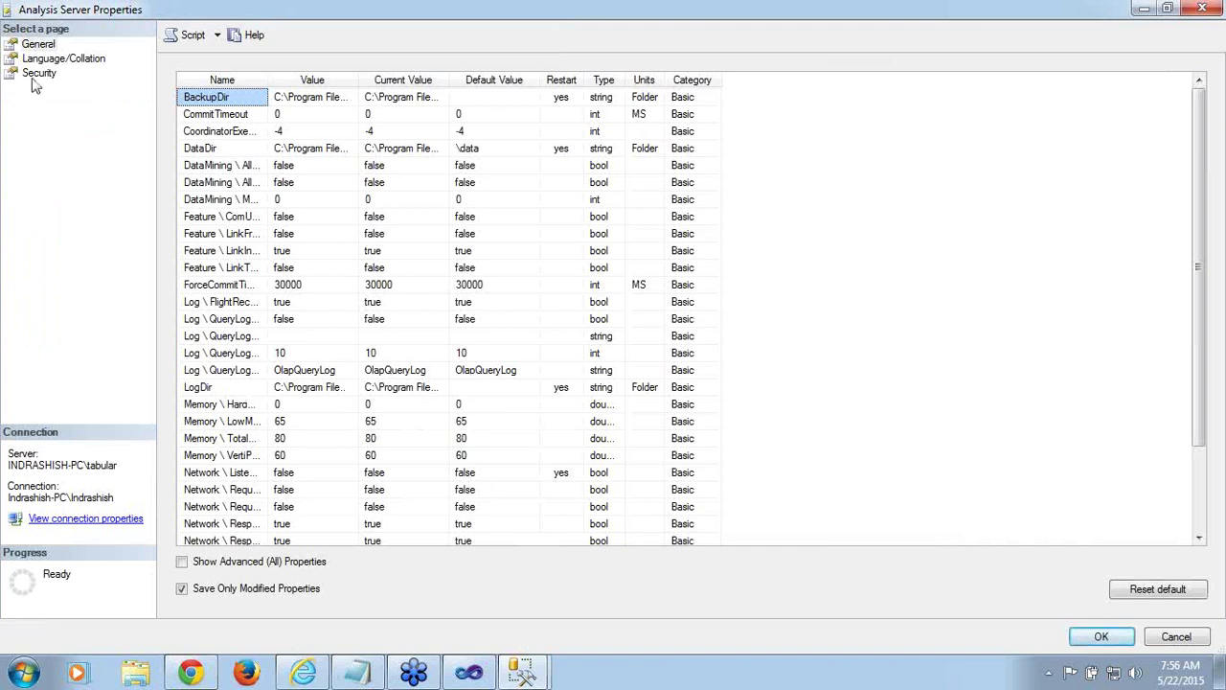
{"action": "left_click", "coordinate": [39, 74]}
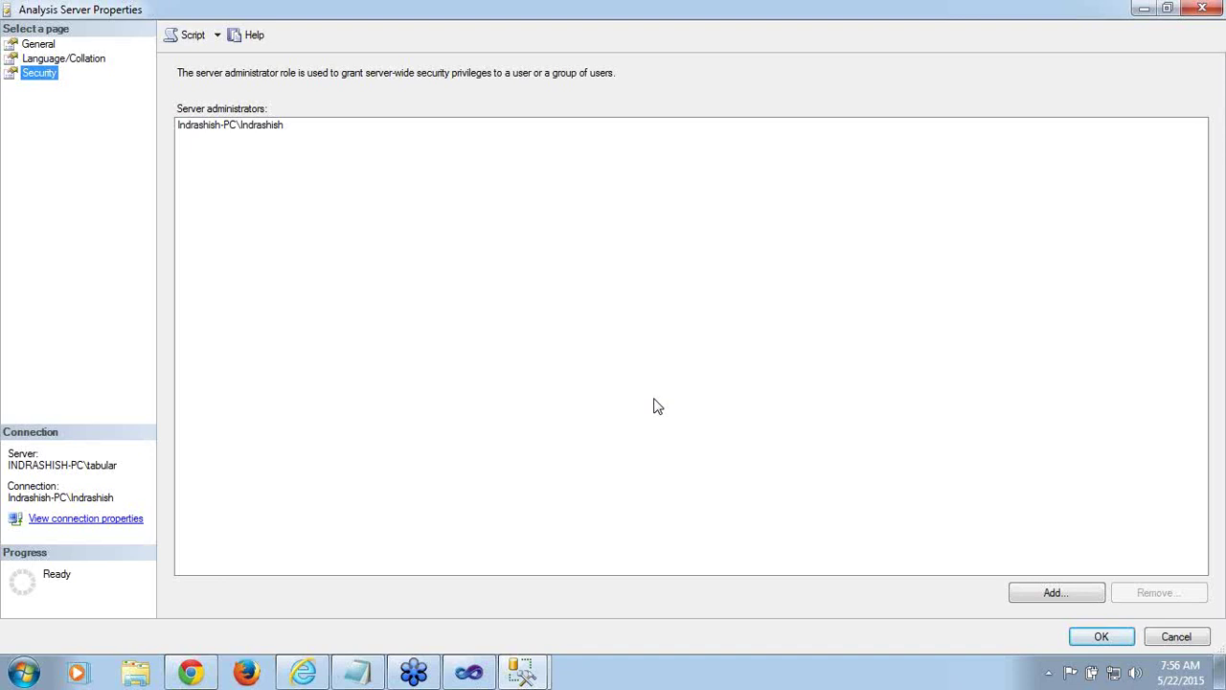
{"action": "left_click", "coordinate": [1177, 637]}
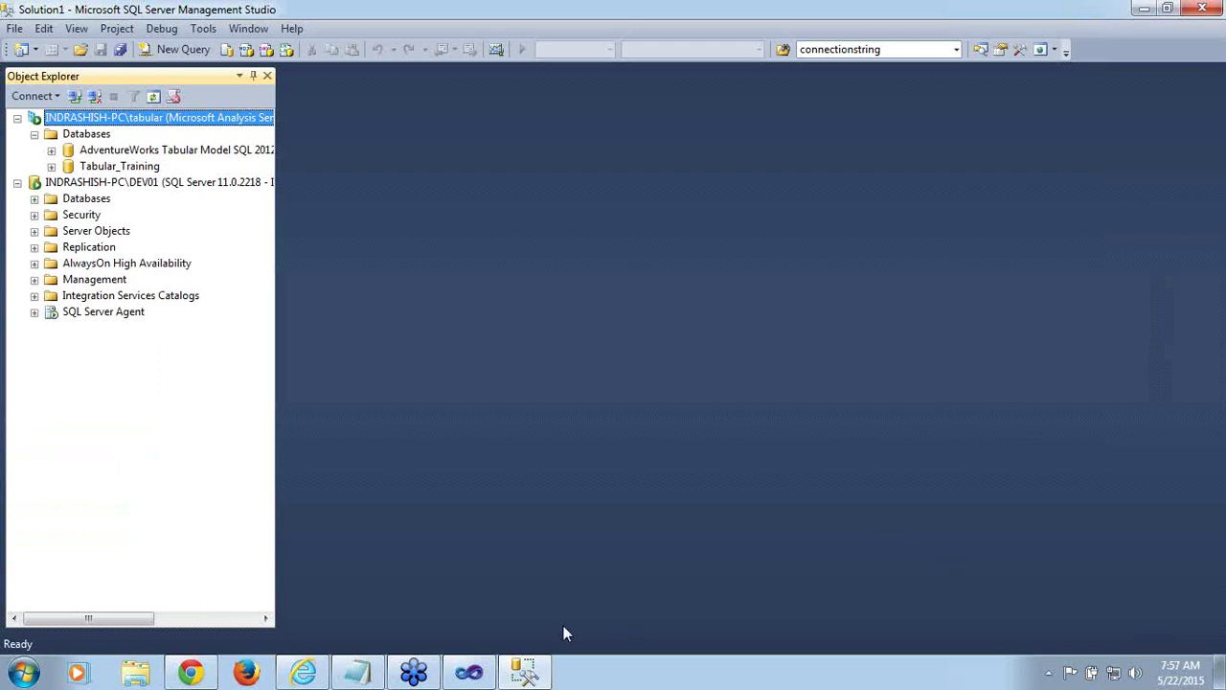
{"action": "left_click", "coordinate": [471, 675]}
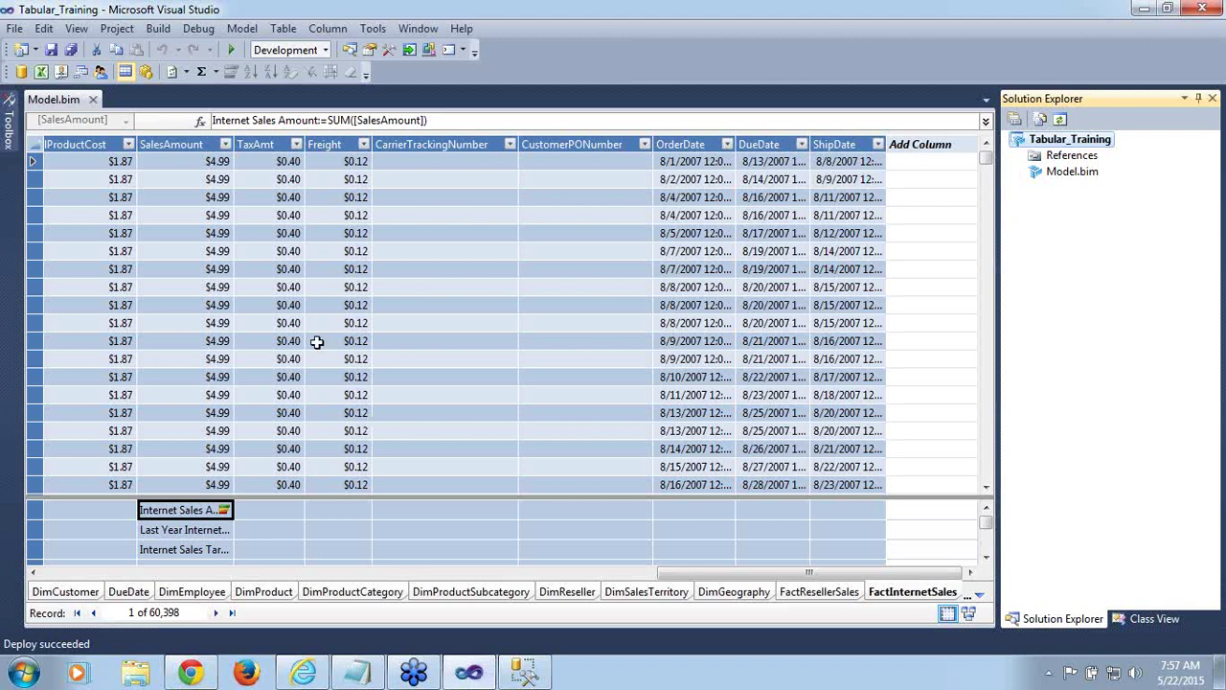
Create a new model role named 'Project Managers' with Administrator permission
{"action": "left_click", "coordinate": [235, 35]}
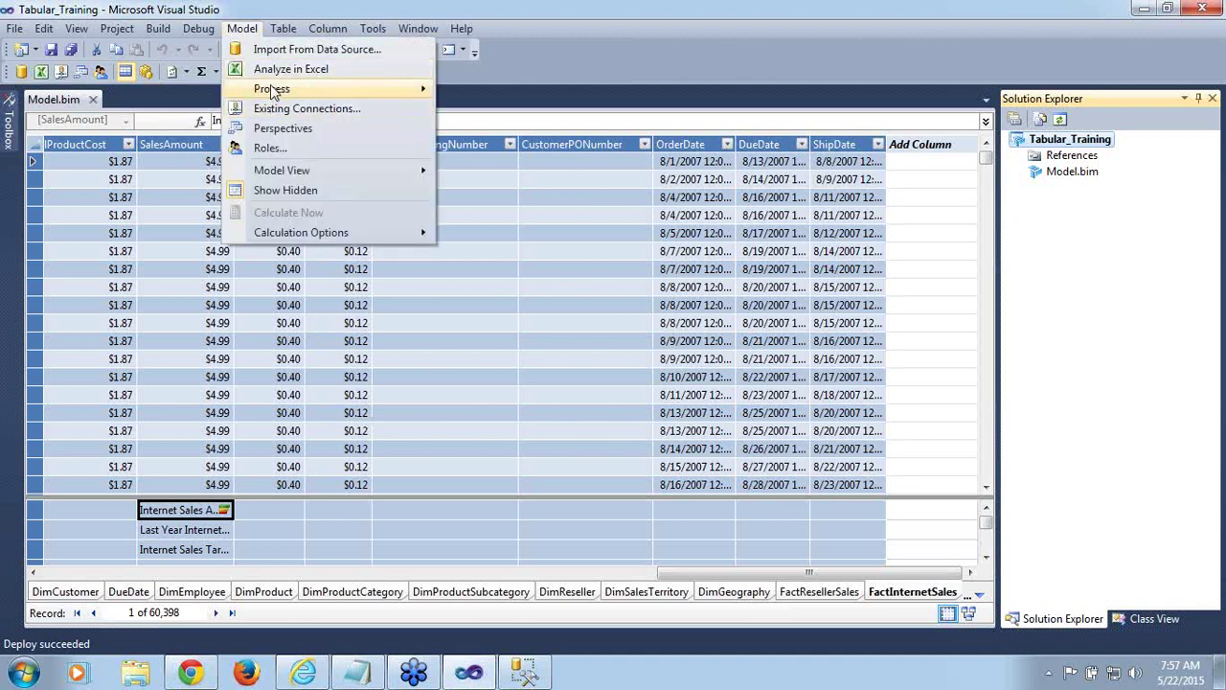
{"action": "left_click", "coordinate": [260, 151]}
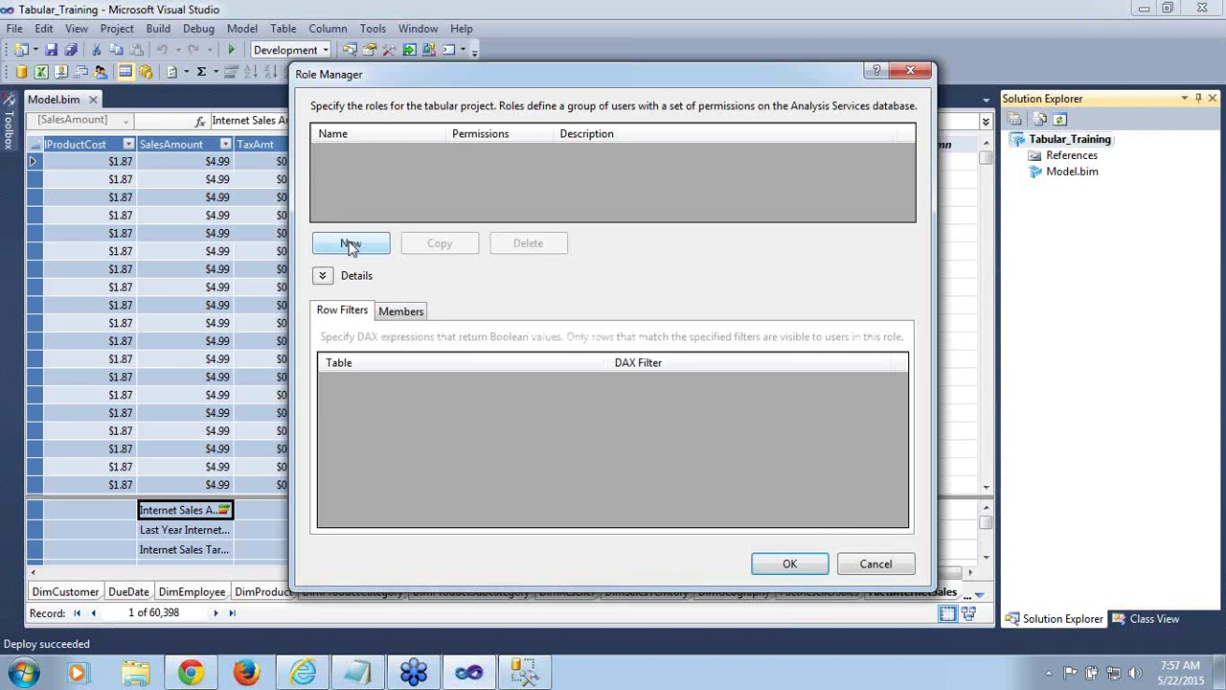
{"action": "left_click", "coordinate": [350, 244]}
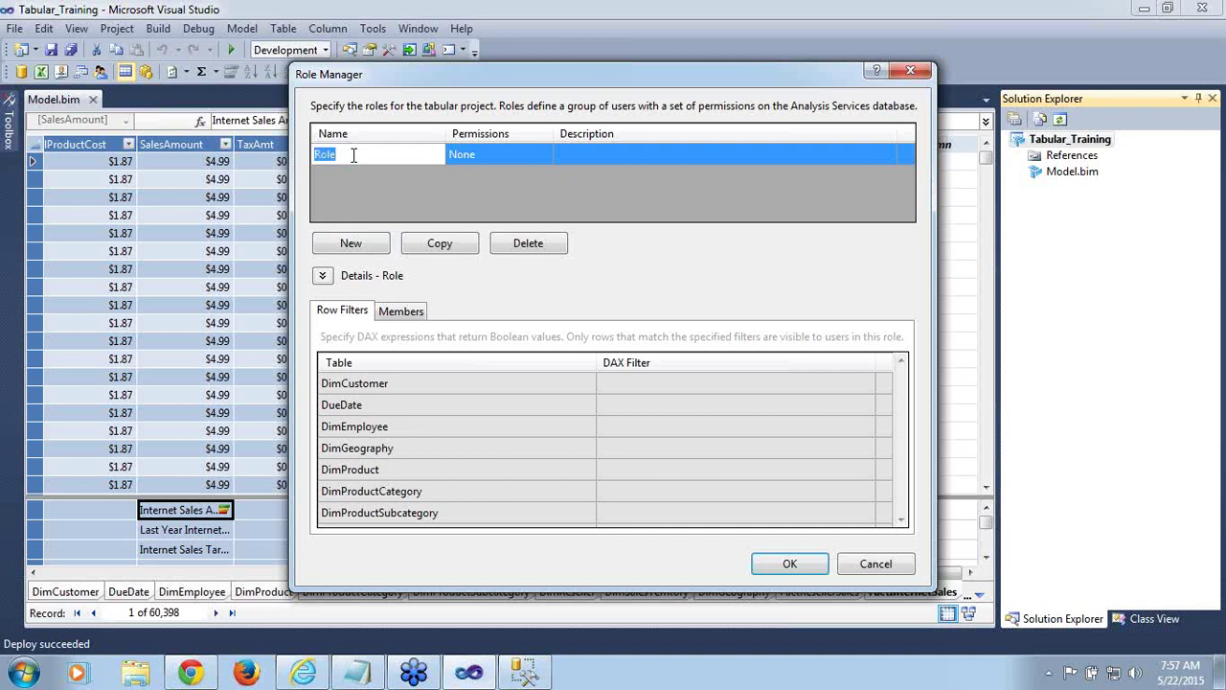
{"action": "type", "text": "Project Managers"}
{"action": "left_click", "coordinate": [493, 154]}
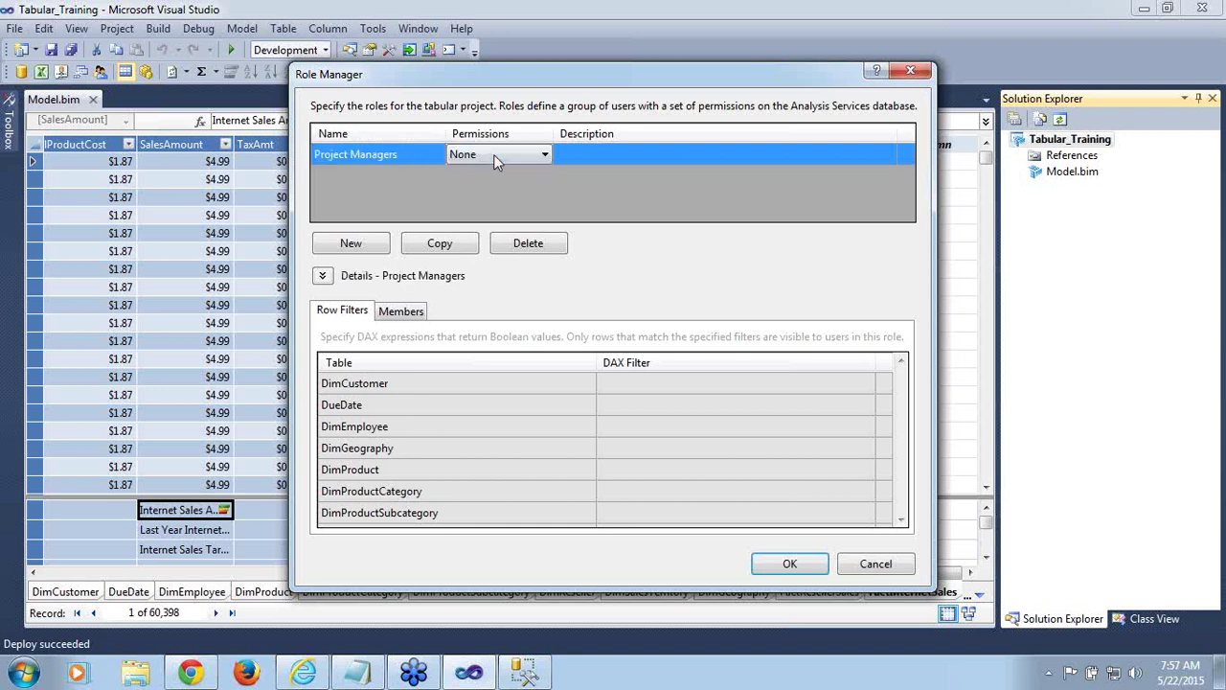
{"action": "left_click", "coordinate": [546, 155]}
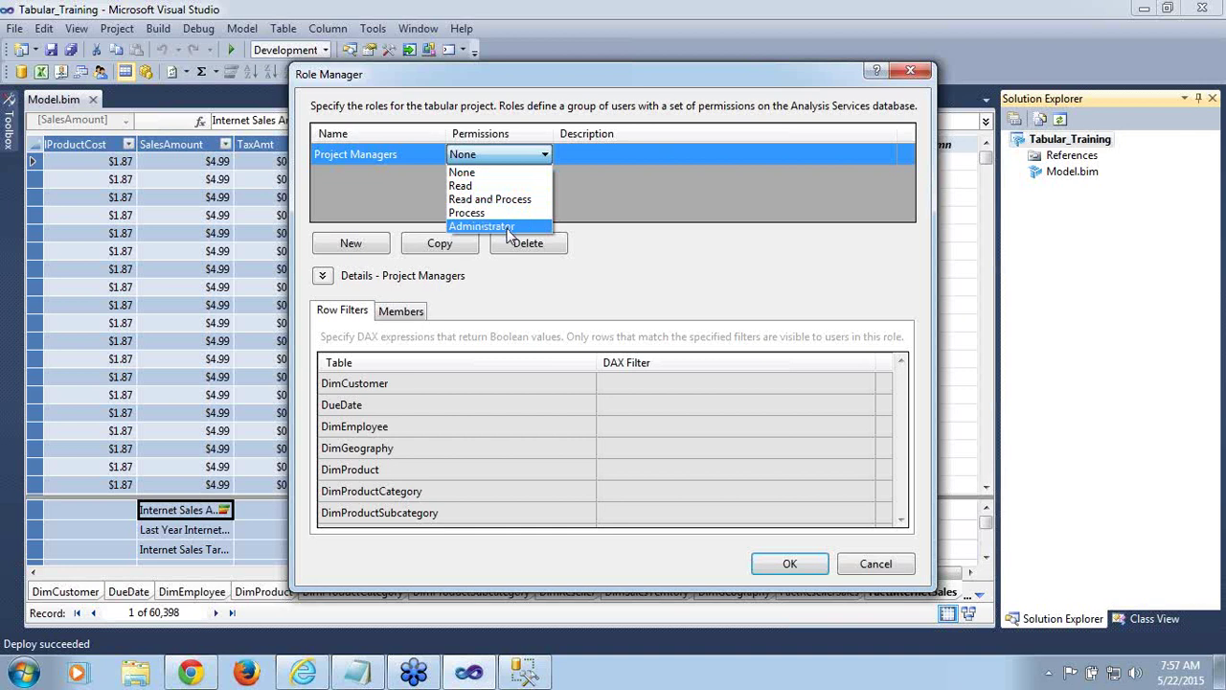
{"action": "left_click", "coordinate": [508, 228]}
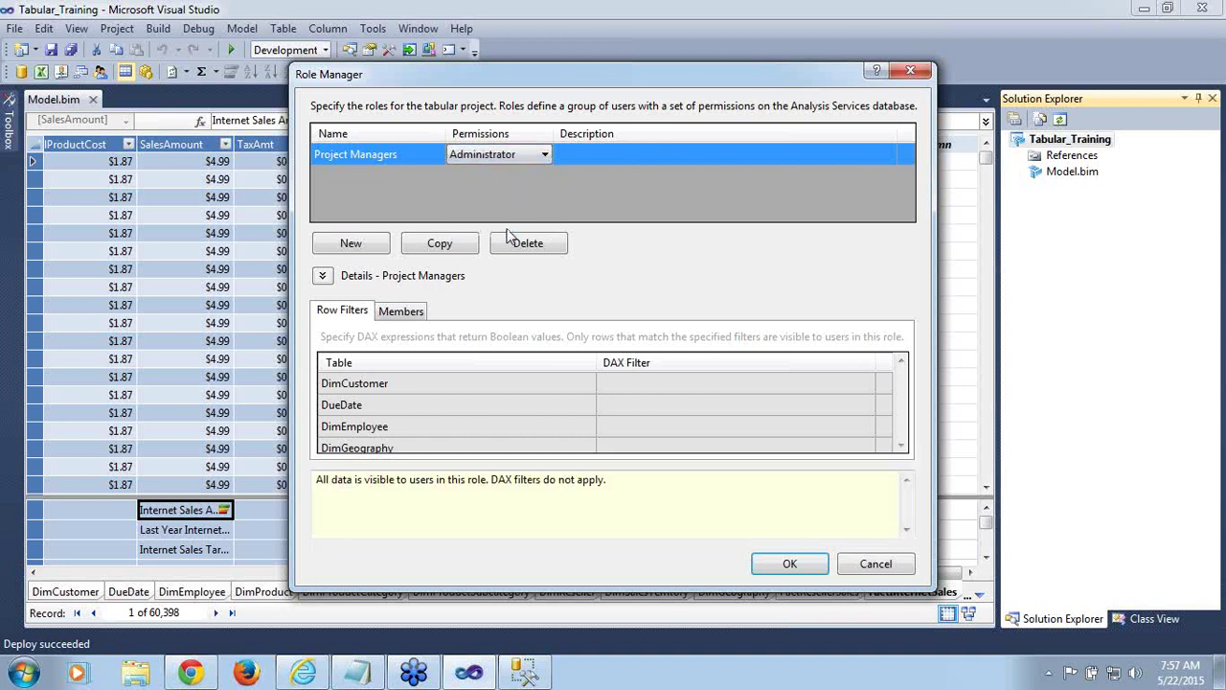
Review the Project Managers role's Members tab, cancelling without adding anyone
{"action": "left_click", "coordinate": [603, 152]}
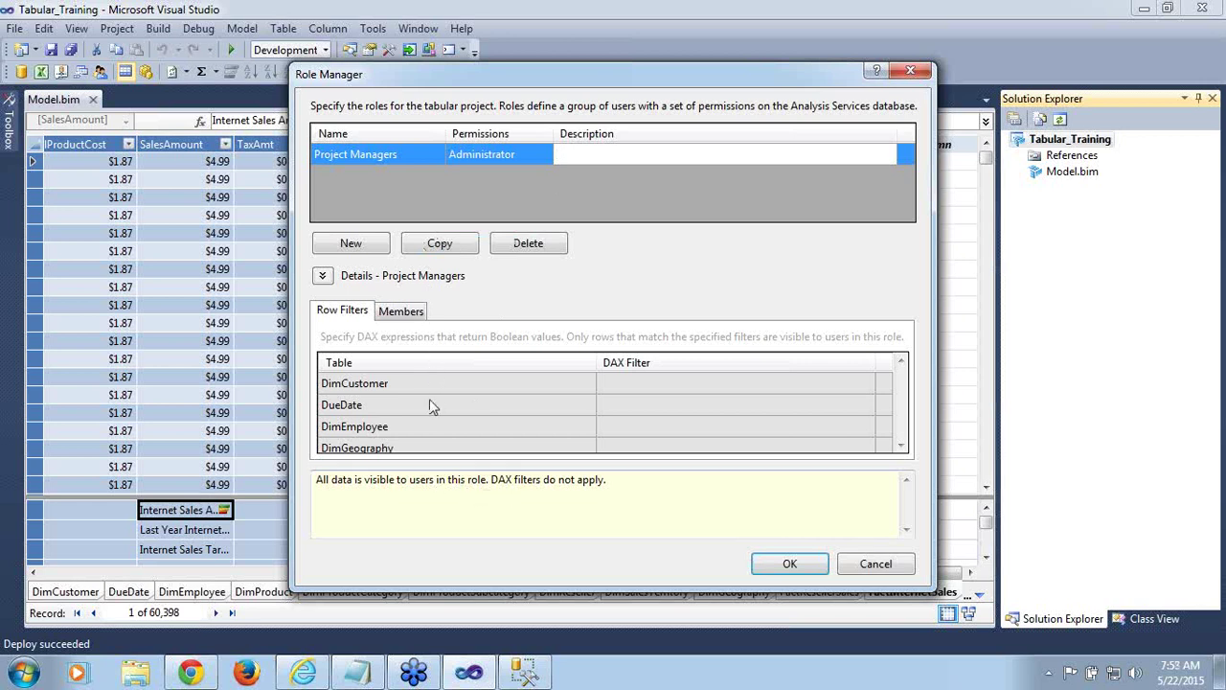
{"action": "left_click", "coordinate": [396, 314]}
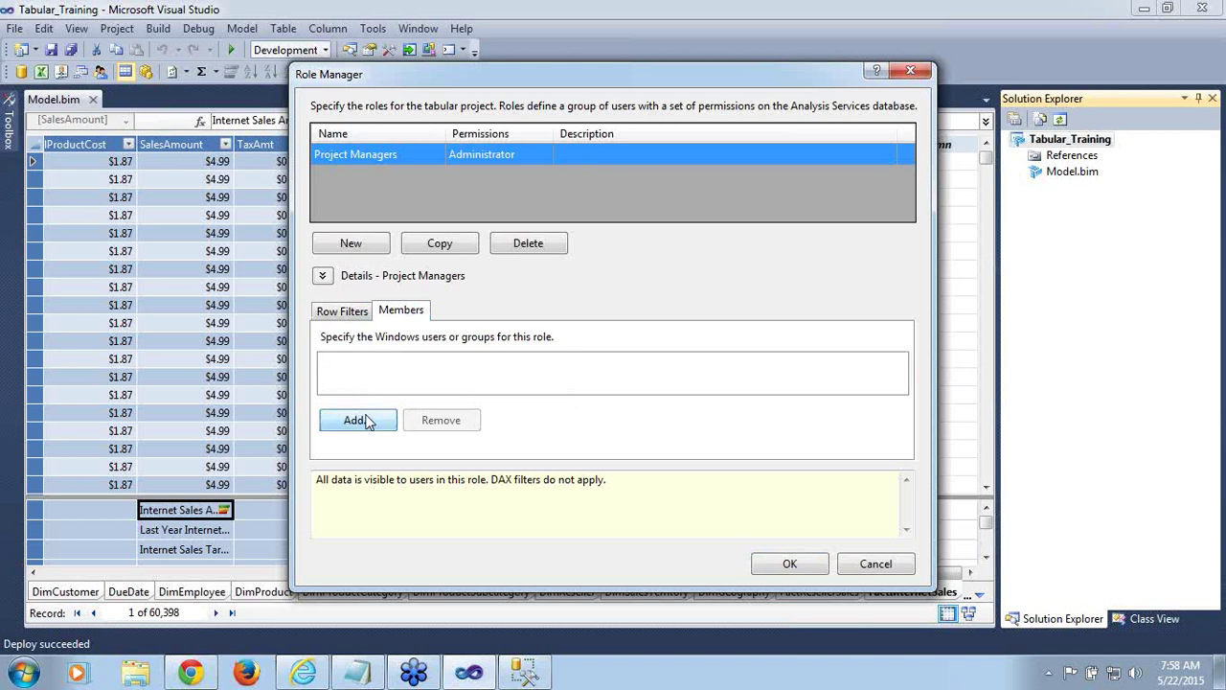
{"action": "left_click", "coordinate": [365, 421]}
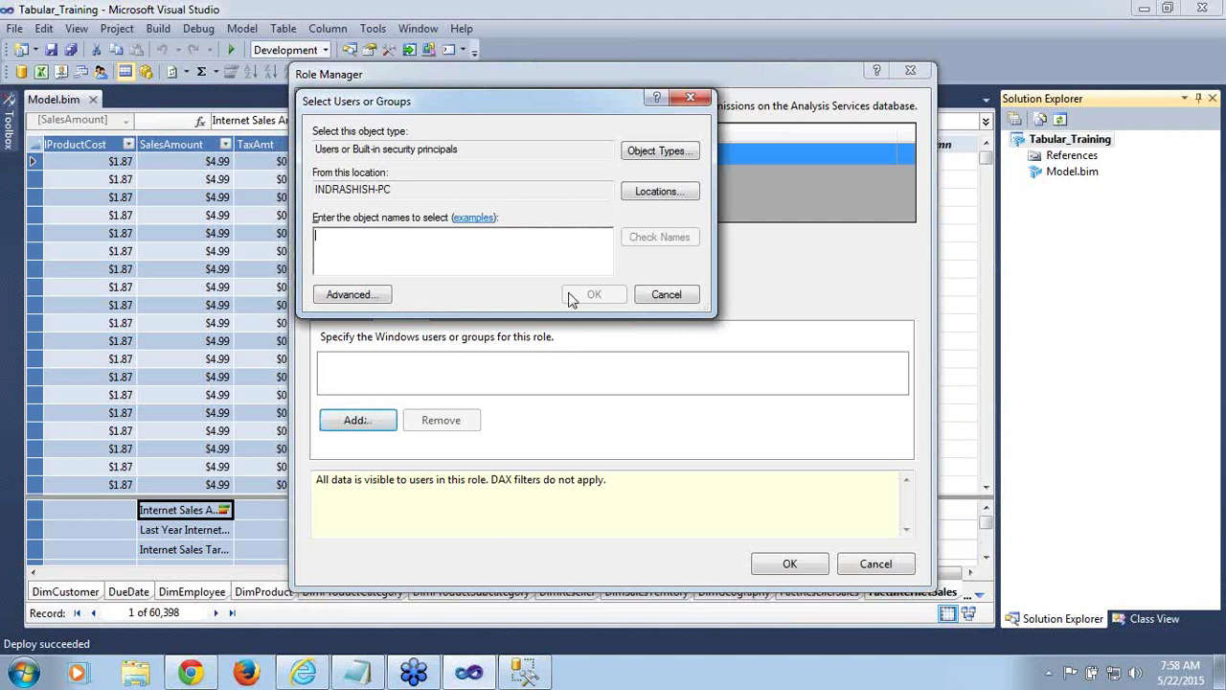
{"action": "left_click", "coordinate": [658, 297]}
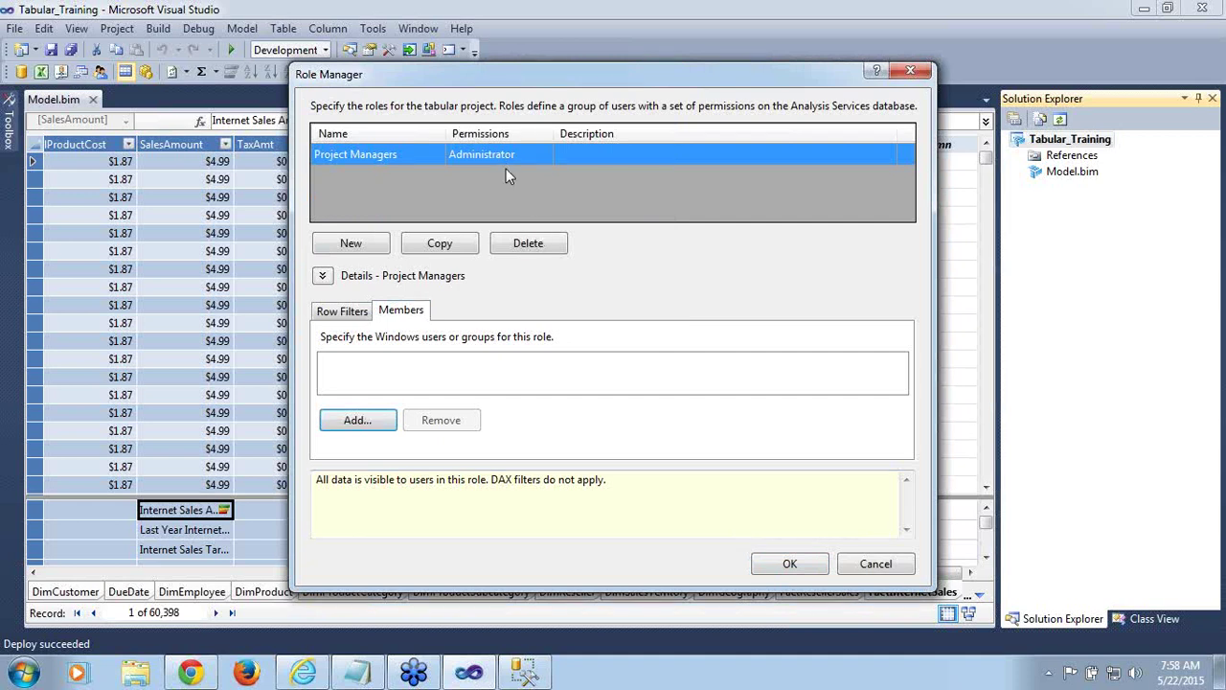
Create a second role named 'Analysts' with Read and Process permission
{"action": "left_click", "coordinate": [350, 243]}
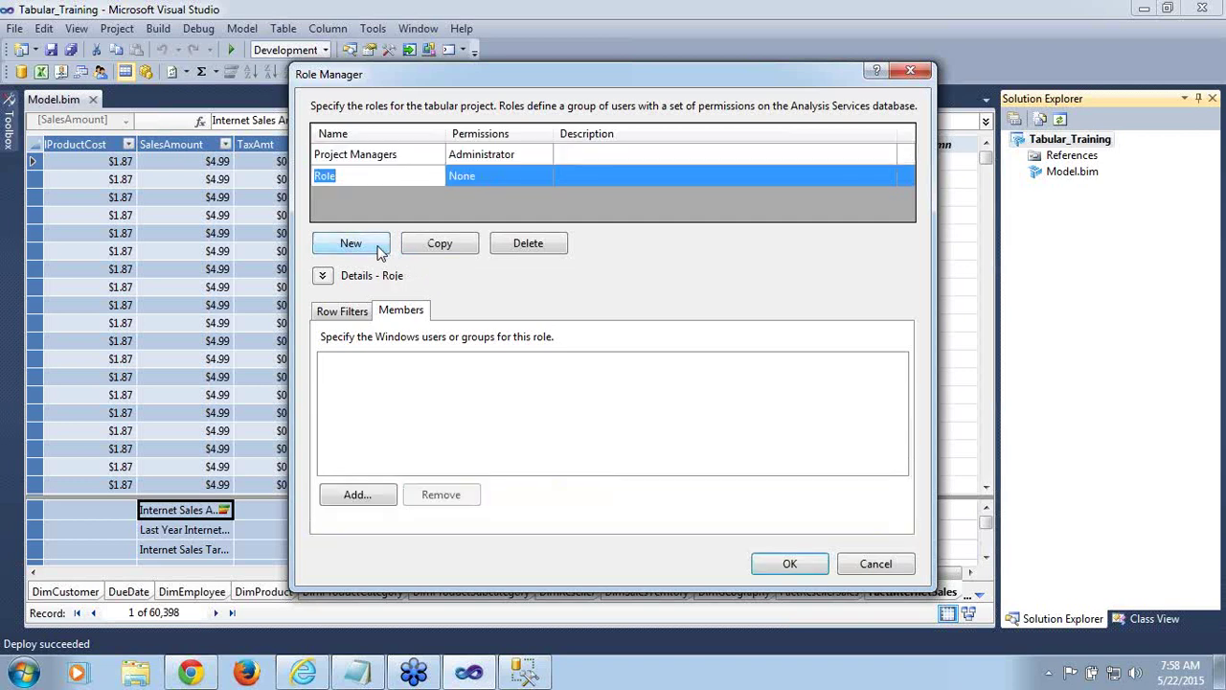
{"action": "left_click", "coordinate": [360, 179]}
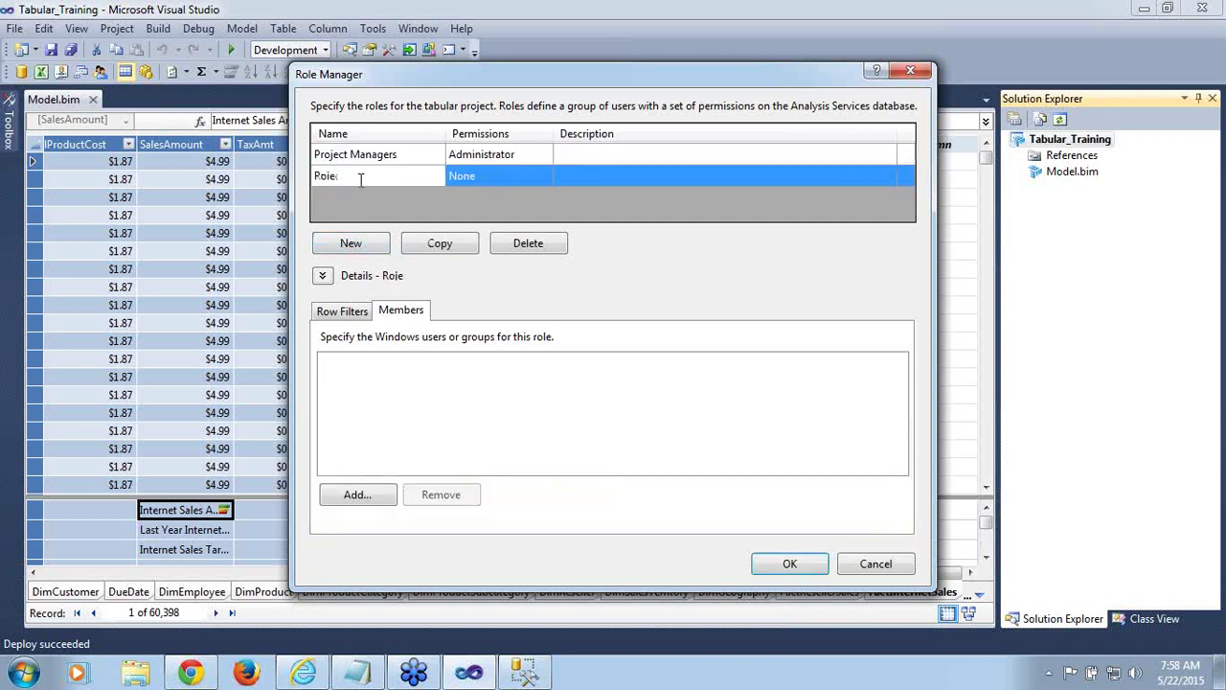
{"action": "key", "text": "BackSpace"}
{"action": "key", "text": "BackSpace"}
{"action": "key", "text": "BackSpace"}
{"action": "key", "text": "BackSpace"}
{"action": "type", "text": "Analysts"}
{"action": "left_click", "coordinate": [524, 177]}
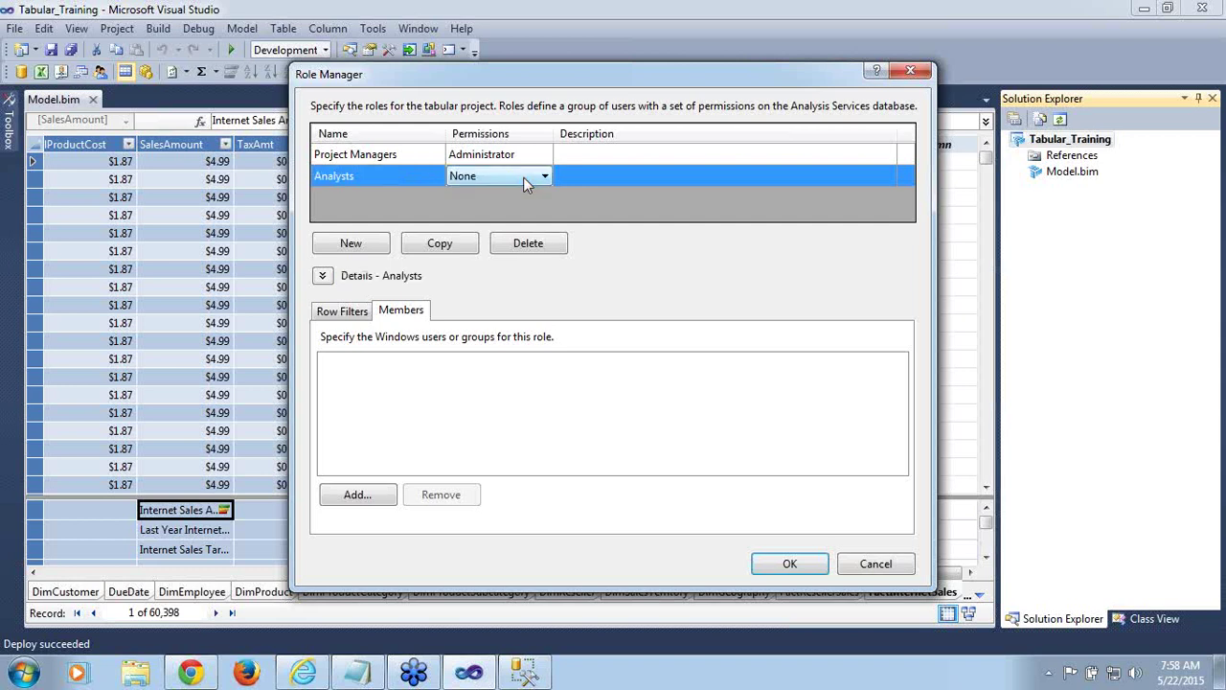
{"action": "left_click", "coordinate": [545, 177]}
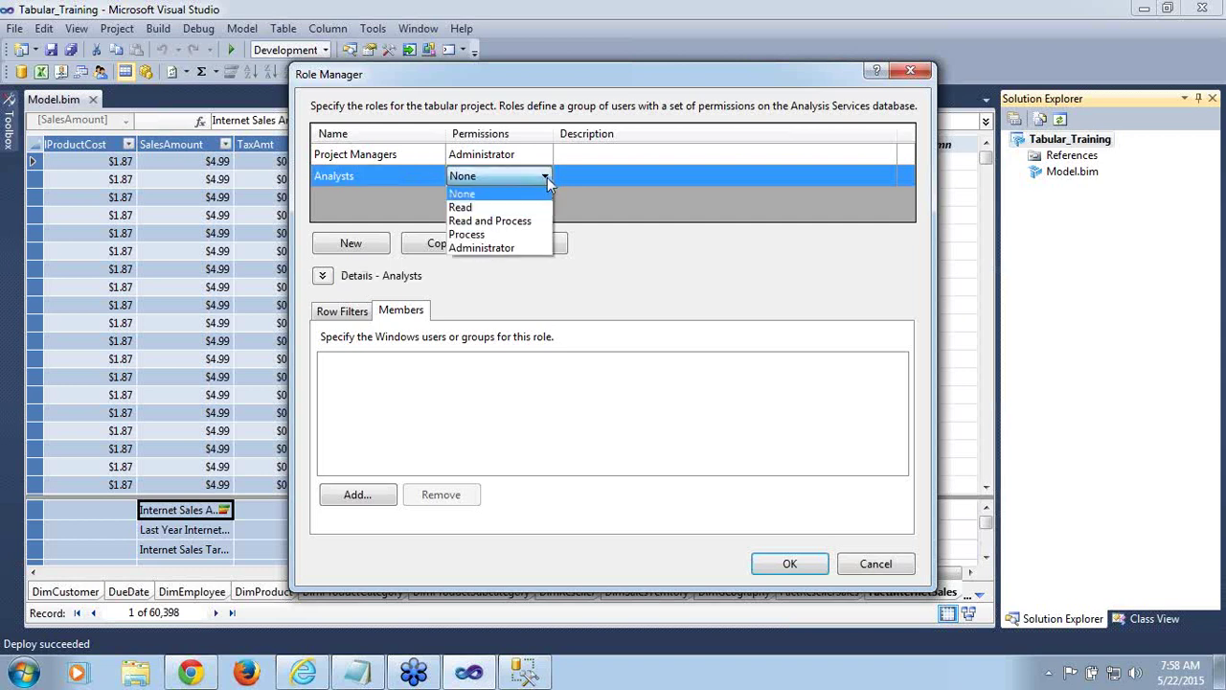
{"action": "left_click", "coordinate": [526, 221]}
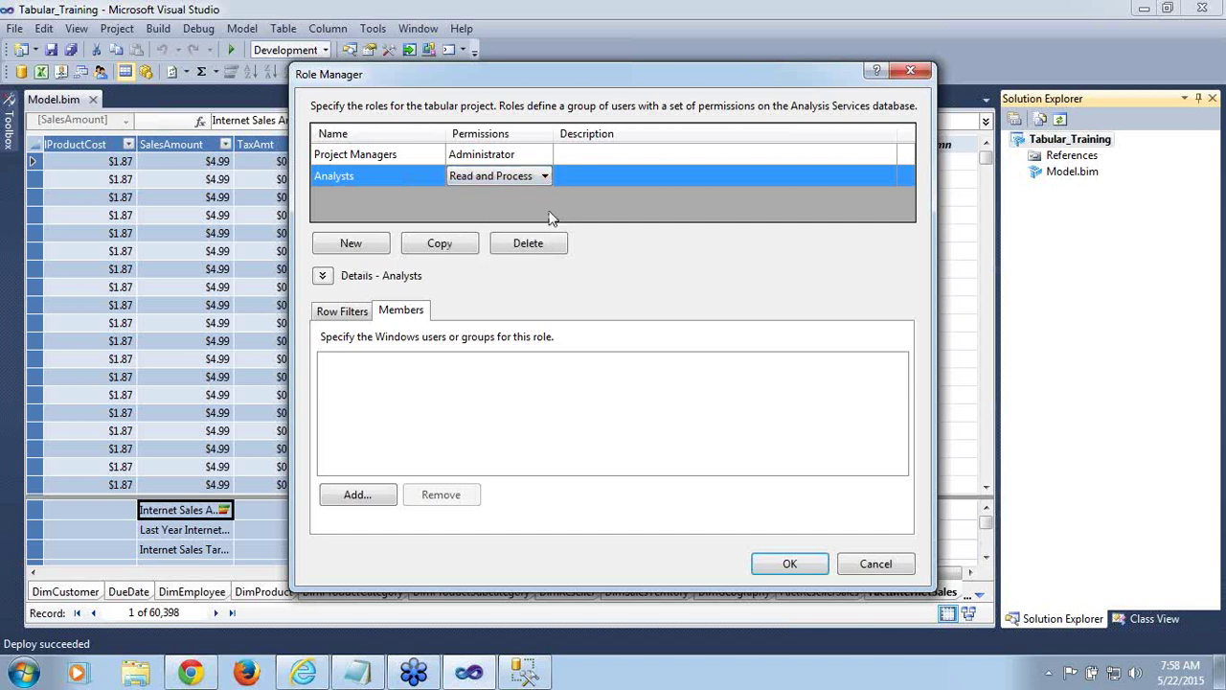
Review the Analysts role's Row Filters and Members tabs, adding no members
{"action": "left_click", "coordinate": [594, 175]}
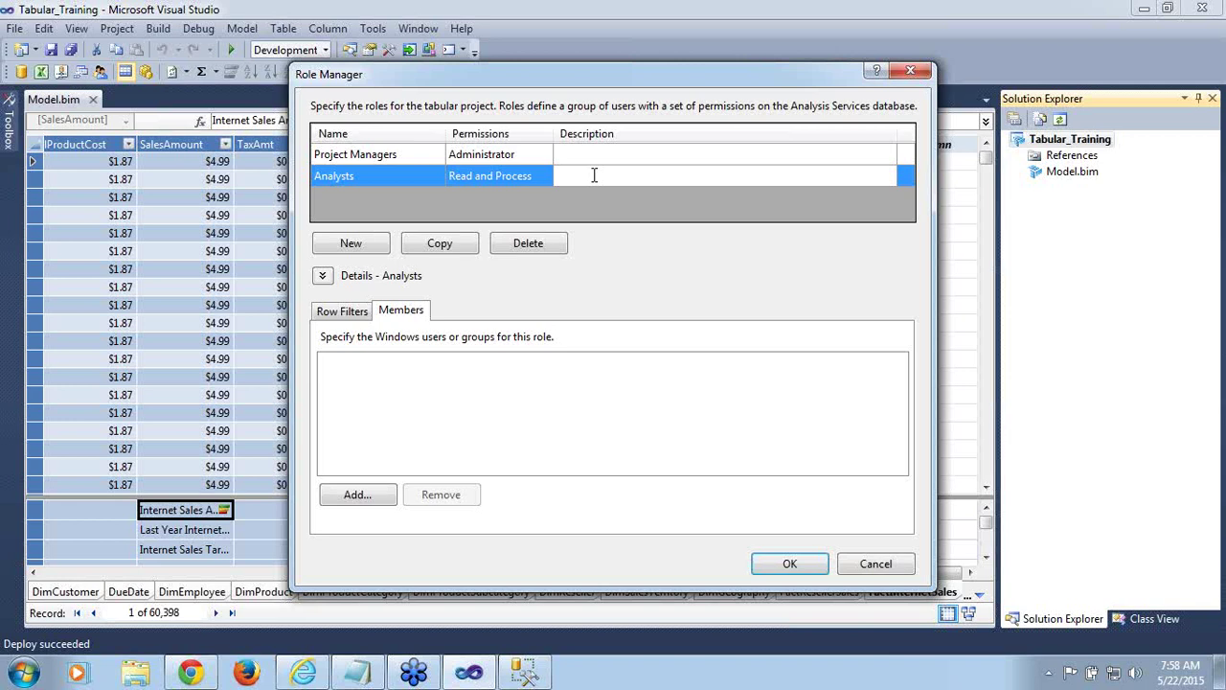
{"action": "left_click", "coordinate": [351, 322]}
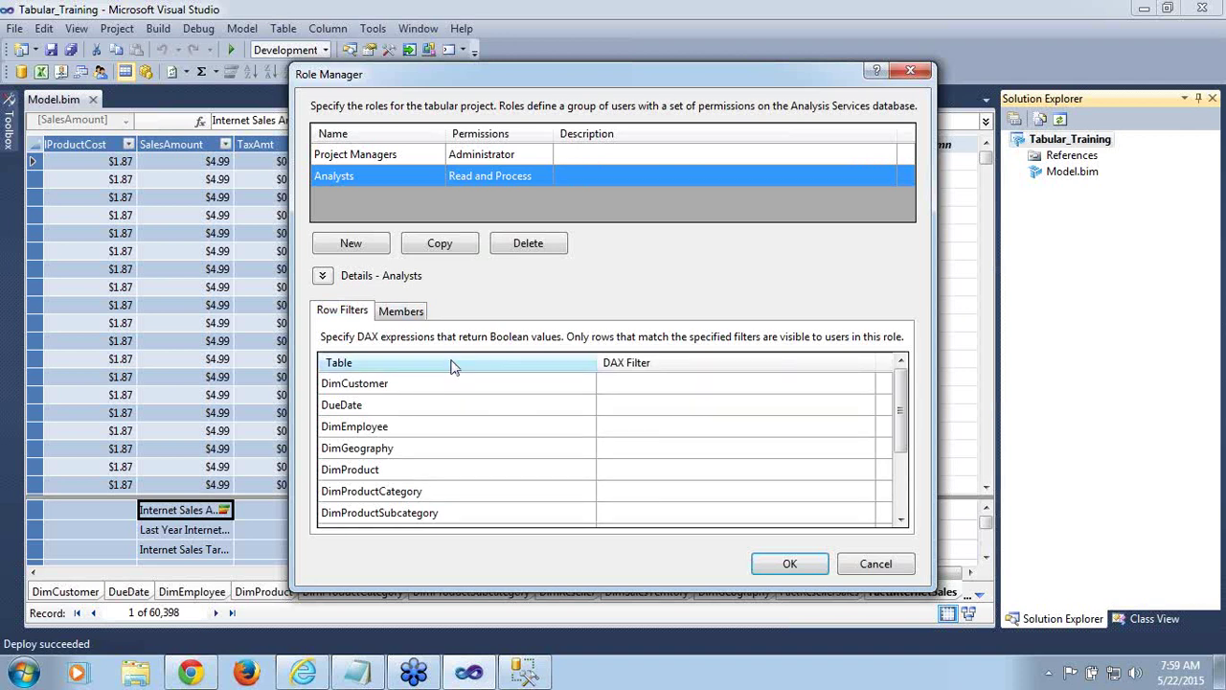
{"action": "left_click", "coordinate": [411, 320]}
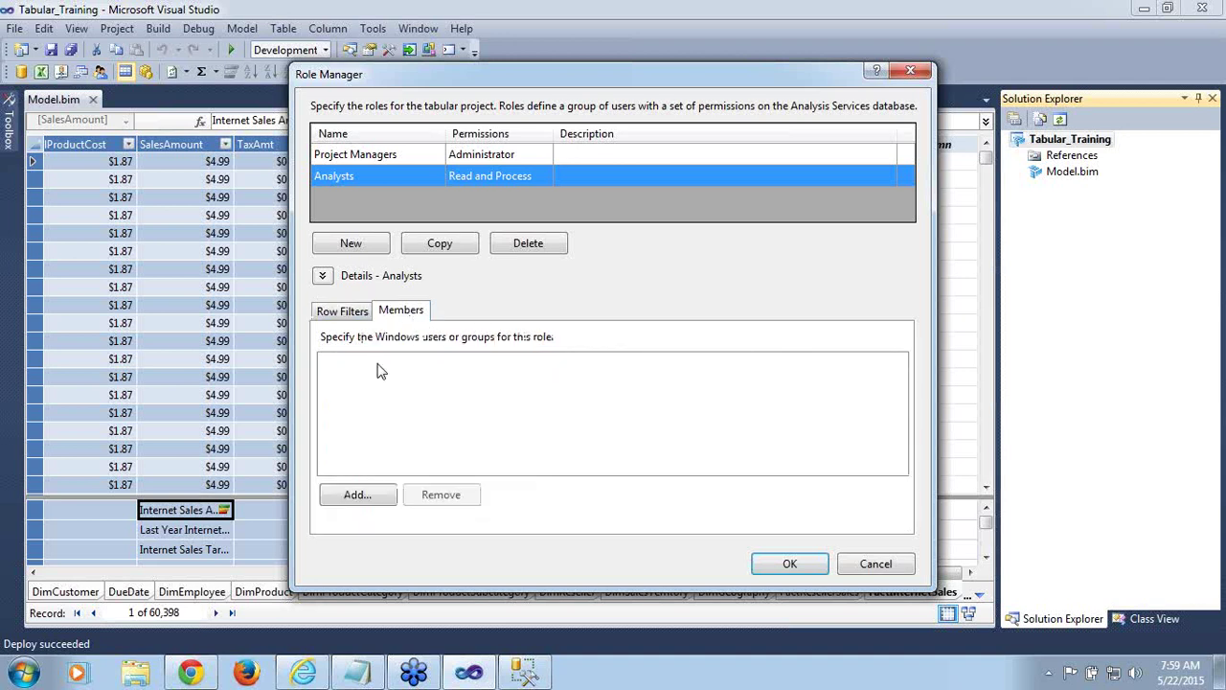
{"action": "left_click", "coordinate": [371, 495]}
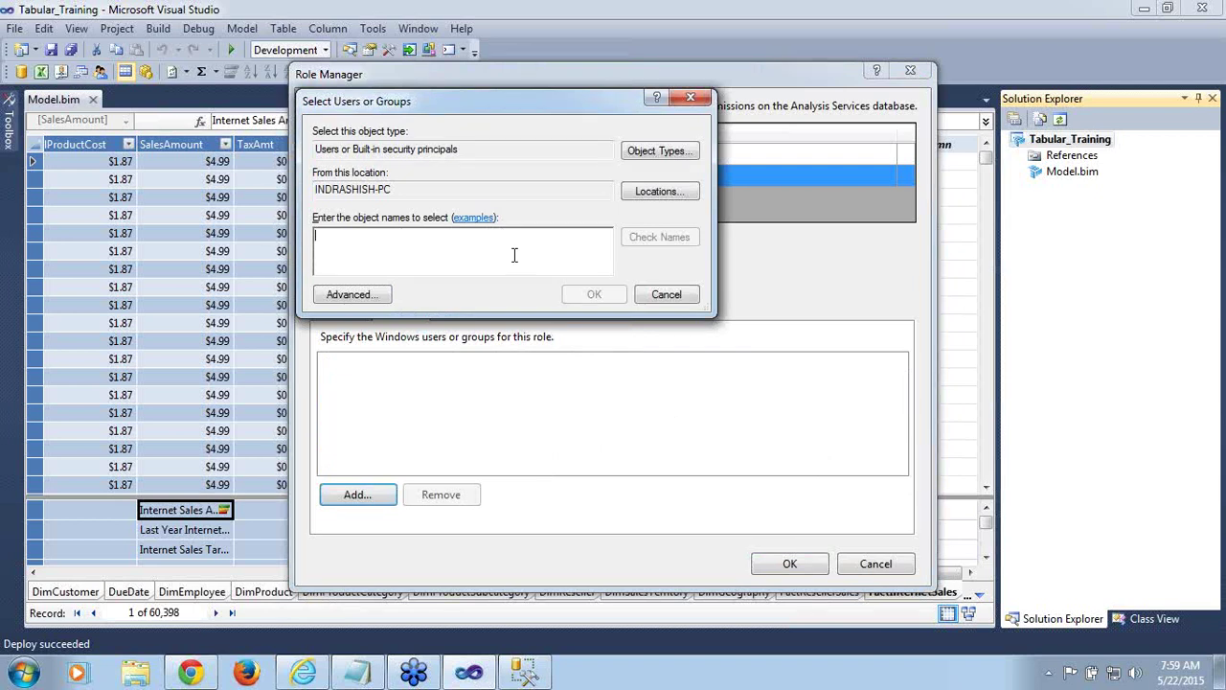
{"action": "left_click", "coordinate": [668, 295]}
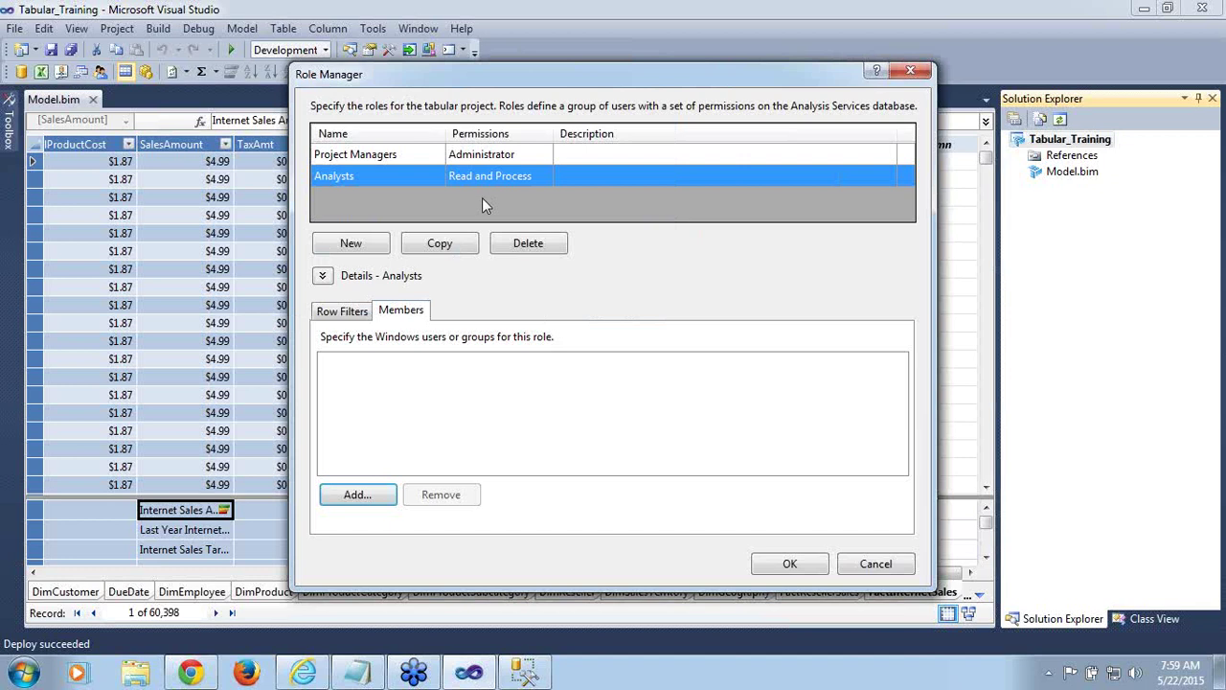
Create a third role named 'Users' with Read permission
{"action": "left_click", "coordinate": [371, 250]}
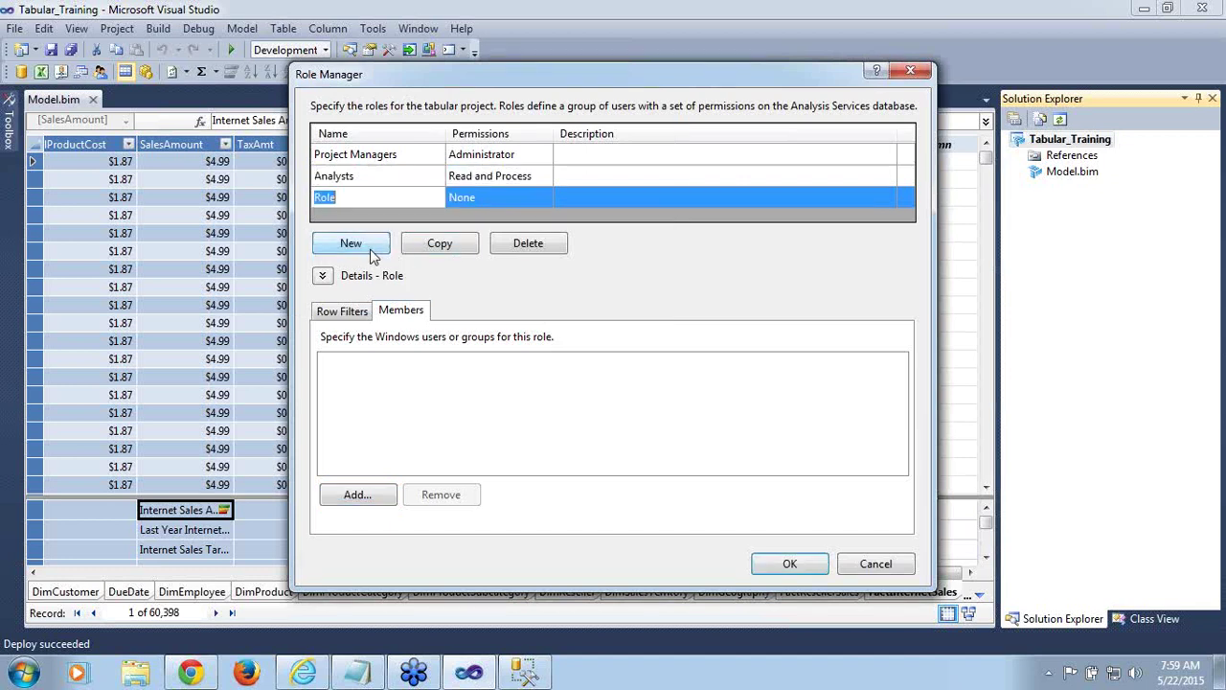
{"action": "key", "text": "BackSpace"}
{"action": "type", "text": "Users"}
{"action": "left_click", "coordinate": [522, 200]}
{"action": "left_click", "coordinate": [546, 198]}
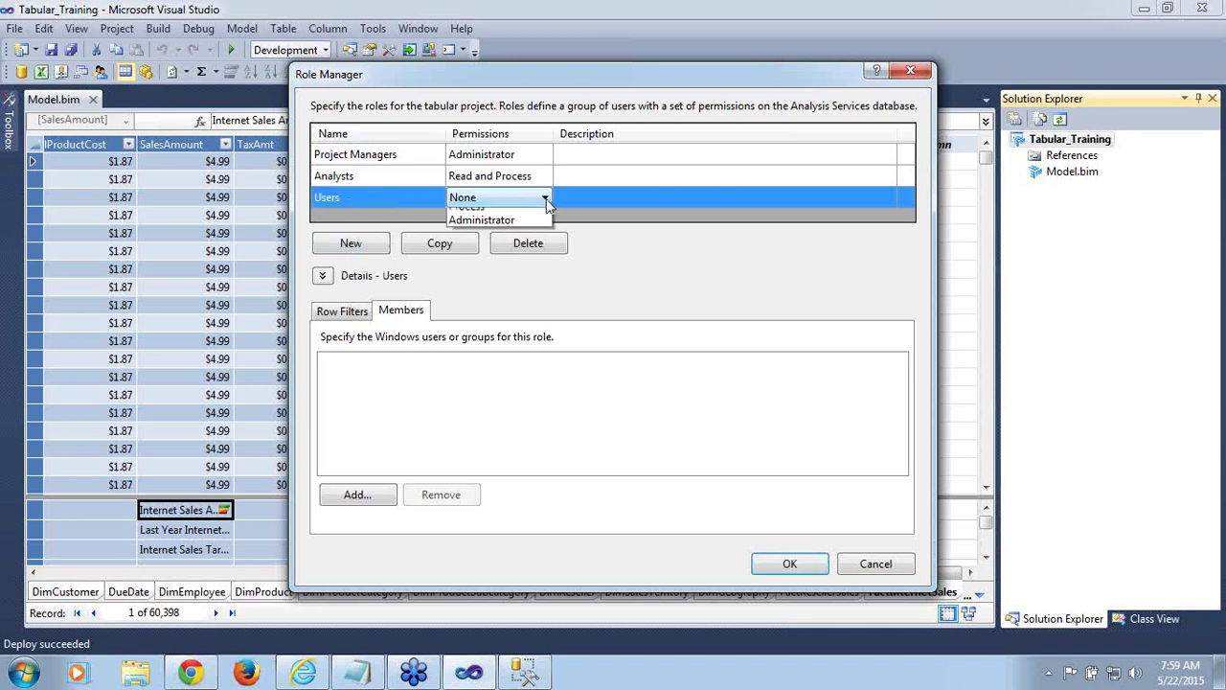
{"action": "left_click", "coordinate": [503, 230]}
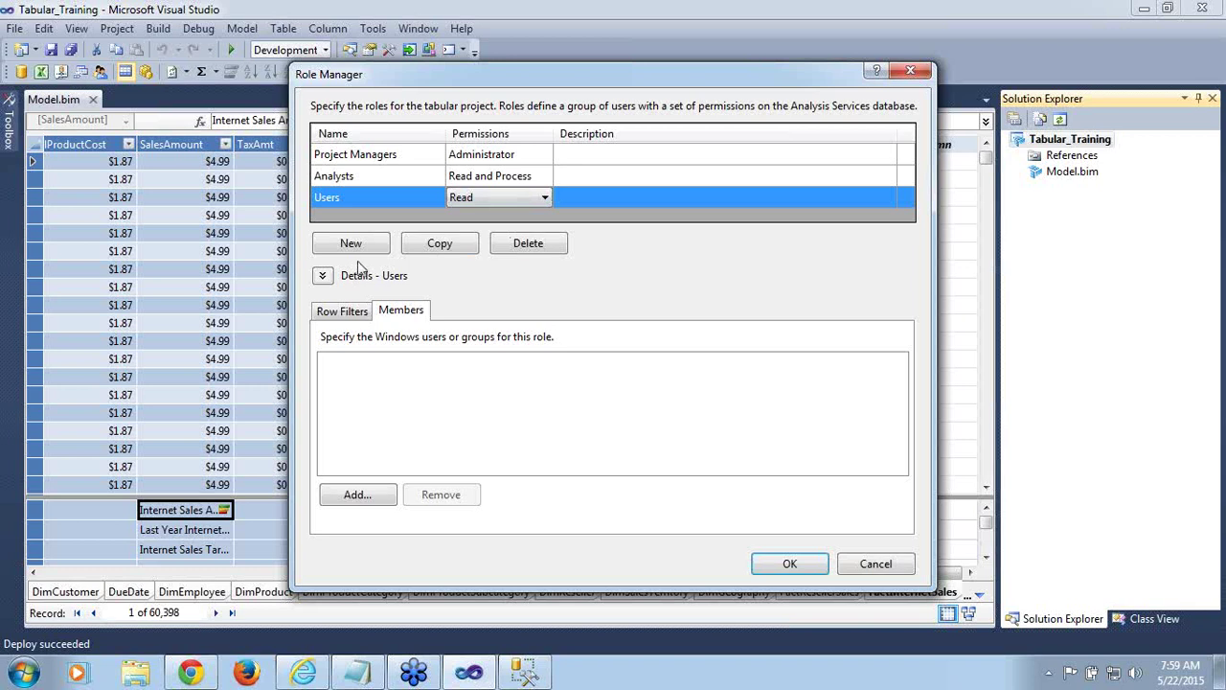
Look over the Users role's Row Filters, then start adding a member from Members
{"action": "left_click", "coordinate": [343, 313]}
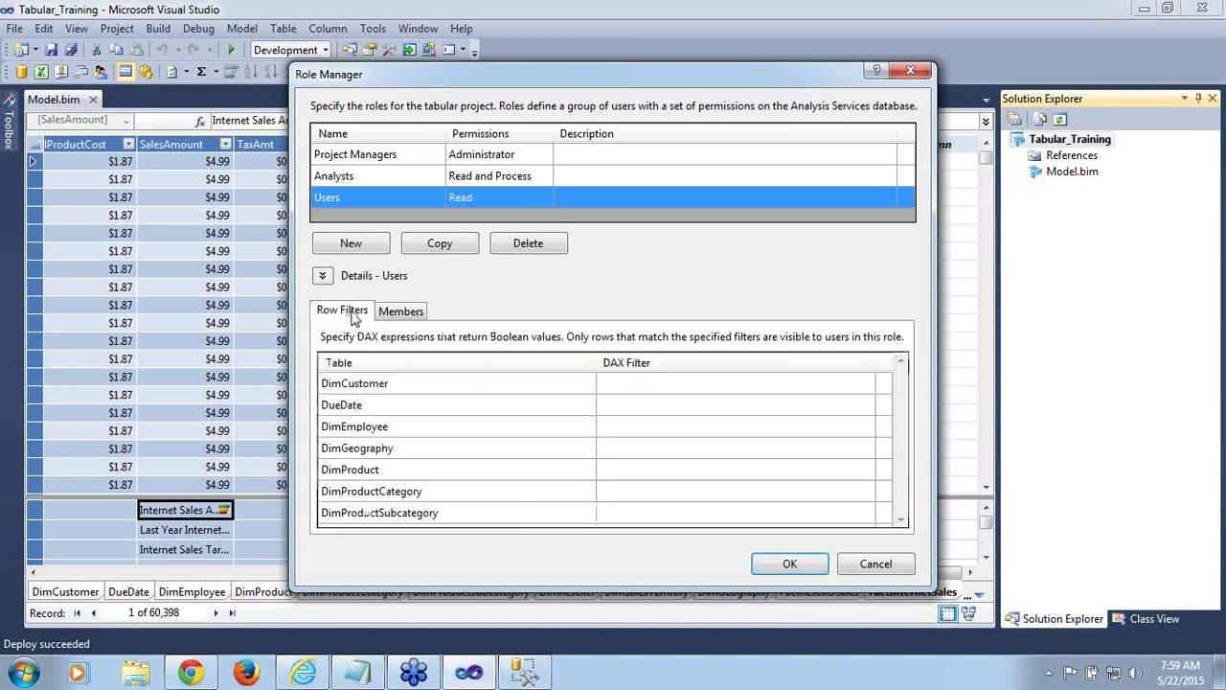
{"action": "left_click", "coordinate": [398, 319]}
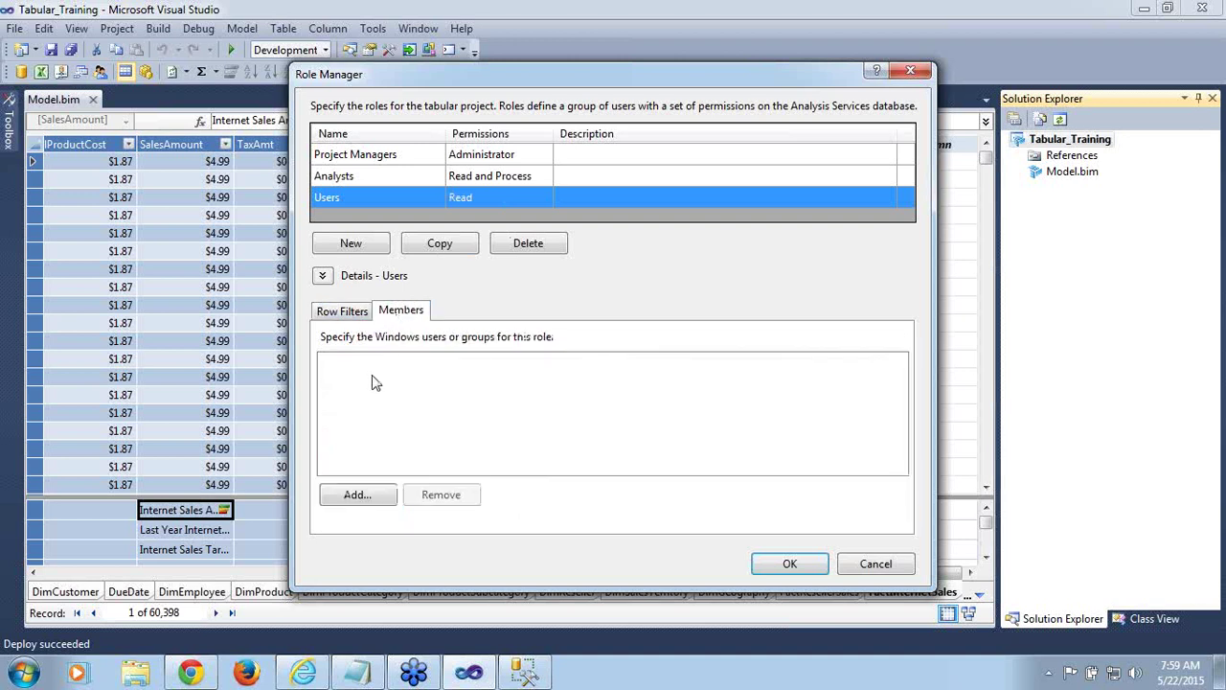
{"action": "left_click", "coordinate": [372, 499]}
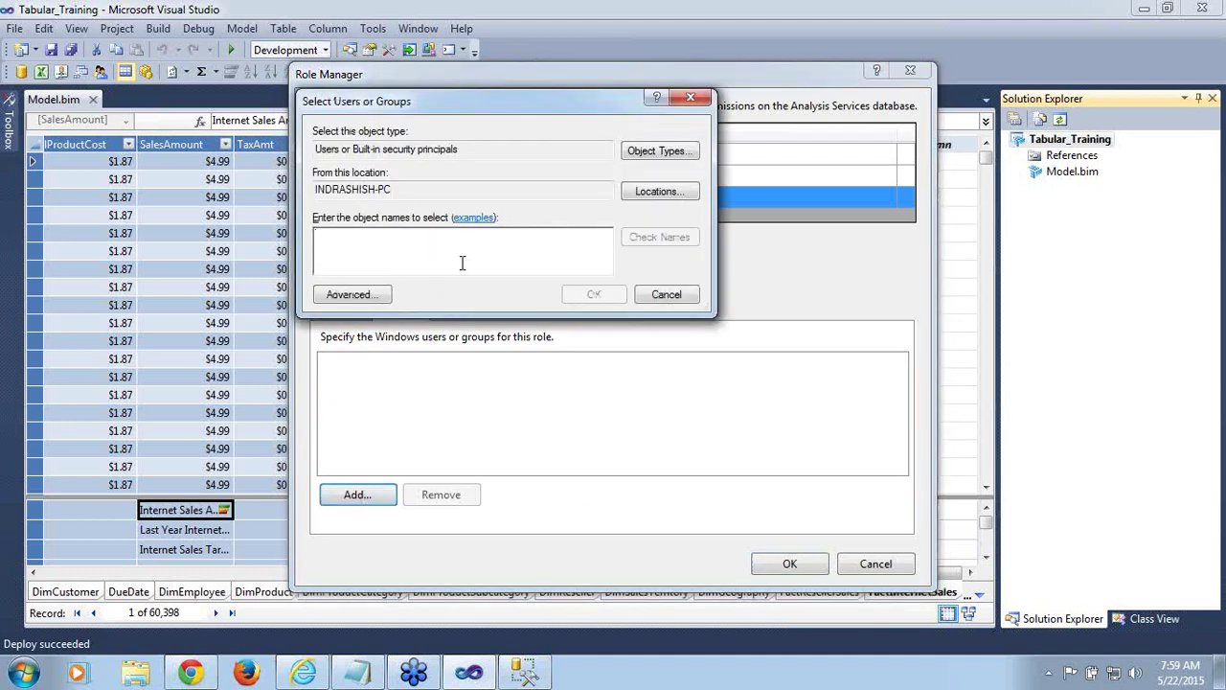
Add the 'test' account as a Users role member and apply the role changes
{"action": "type", "text": "test"}
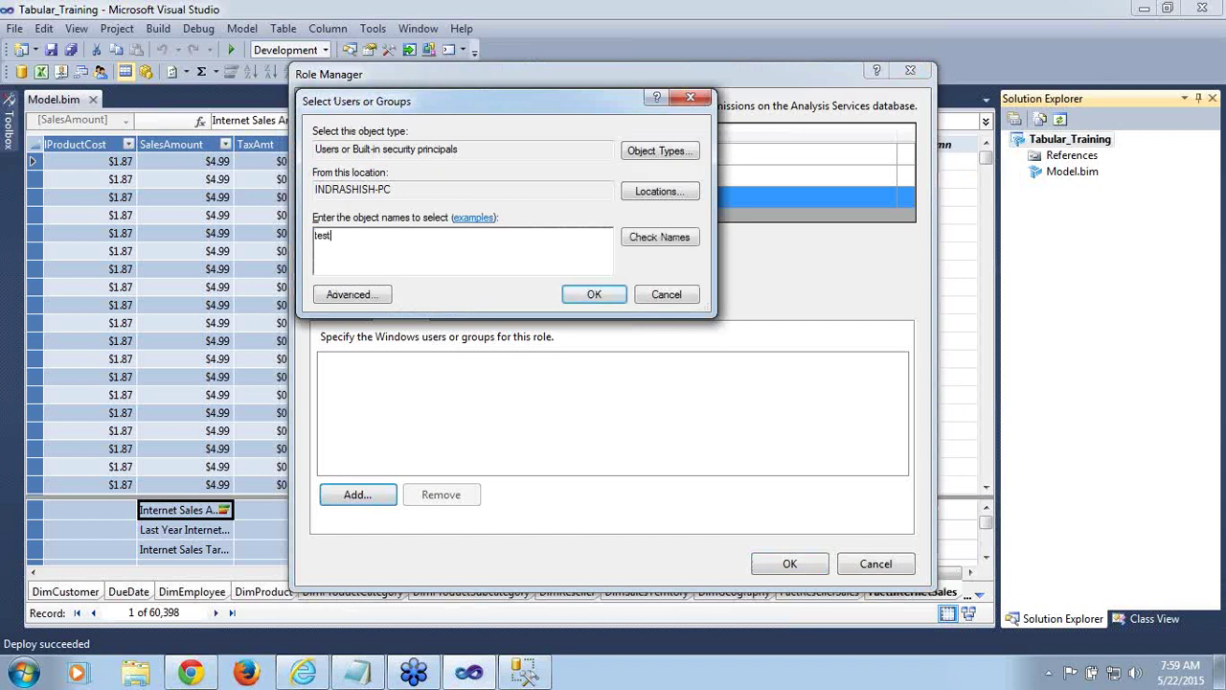
{"action": "left_click", "coordinate": [666, 240]}
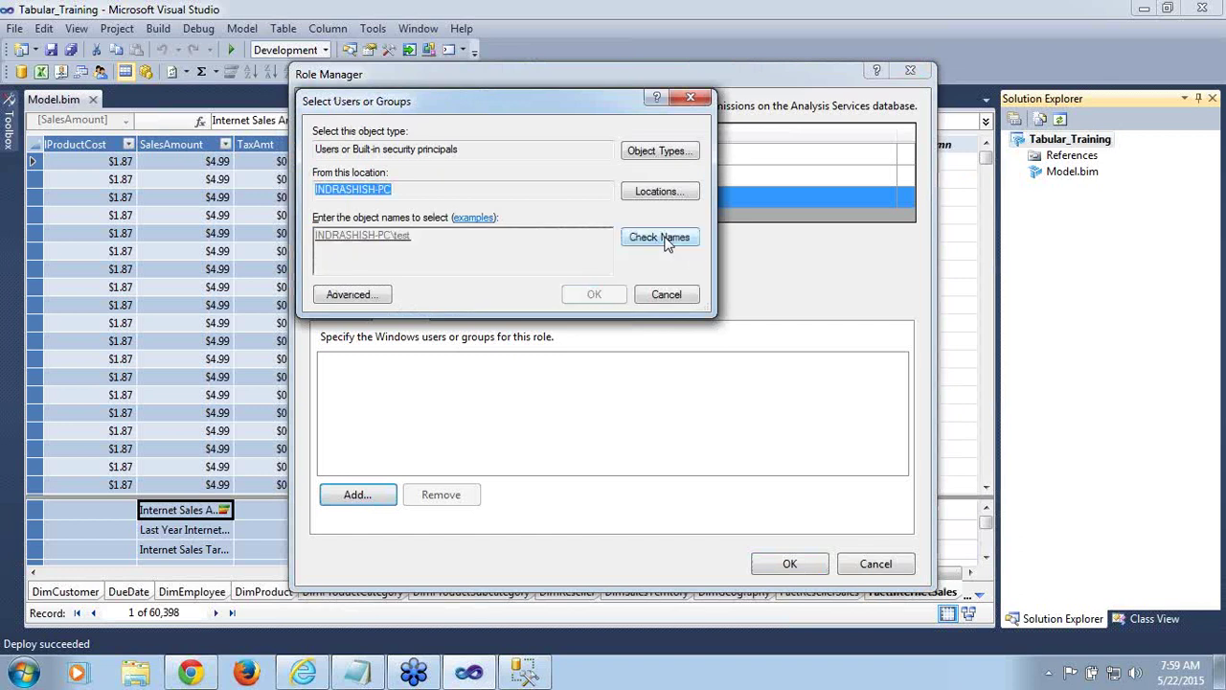
{"action": "left_click", "coordinate": [595, 295]}
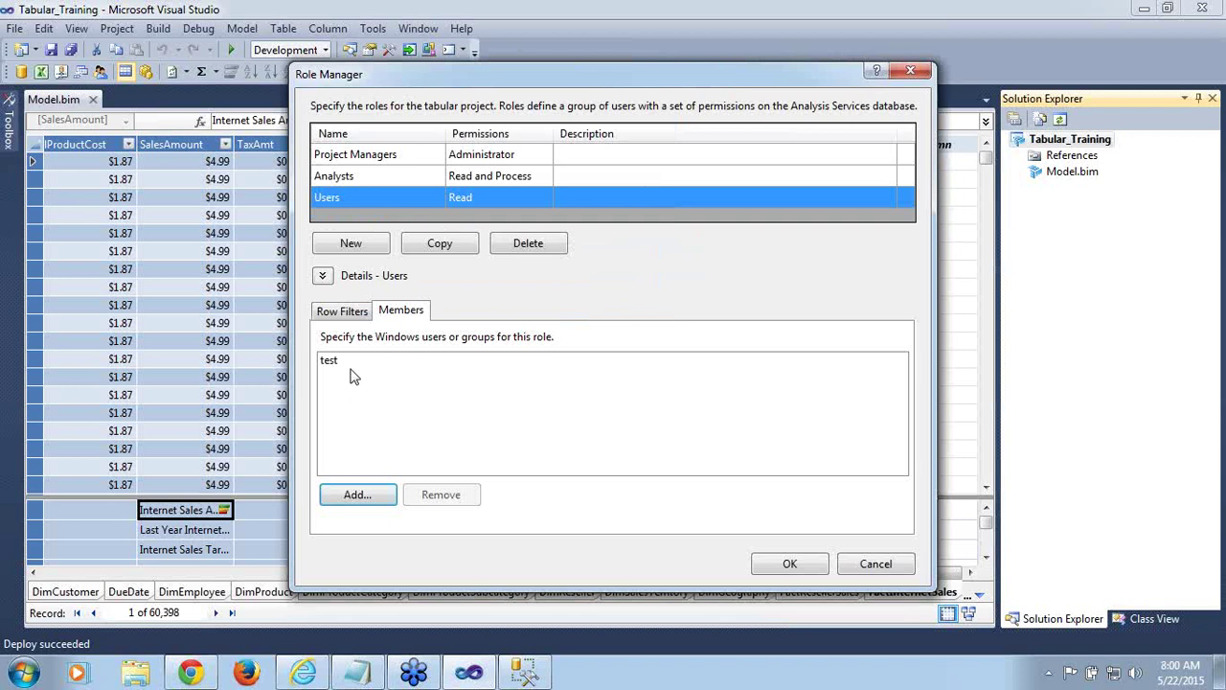
{"action": "left_click", "coordinate": [778, 567]}
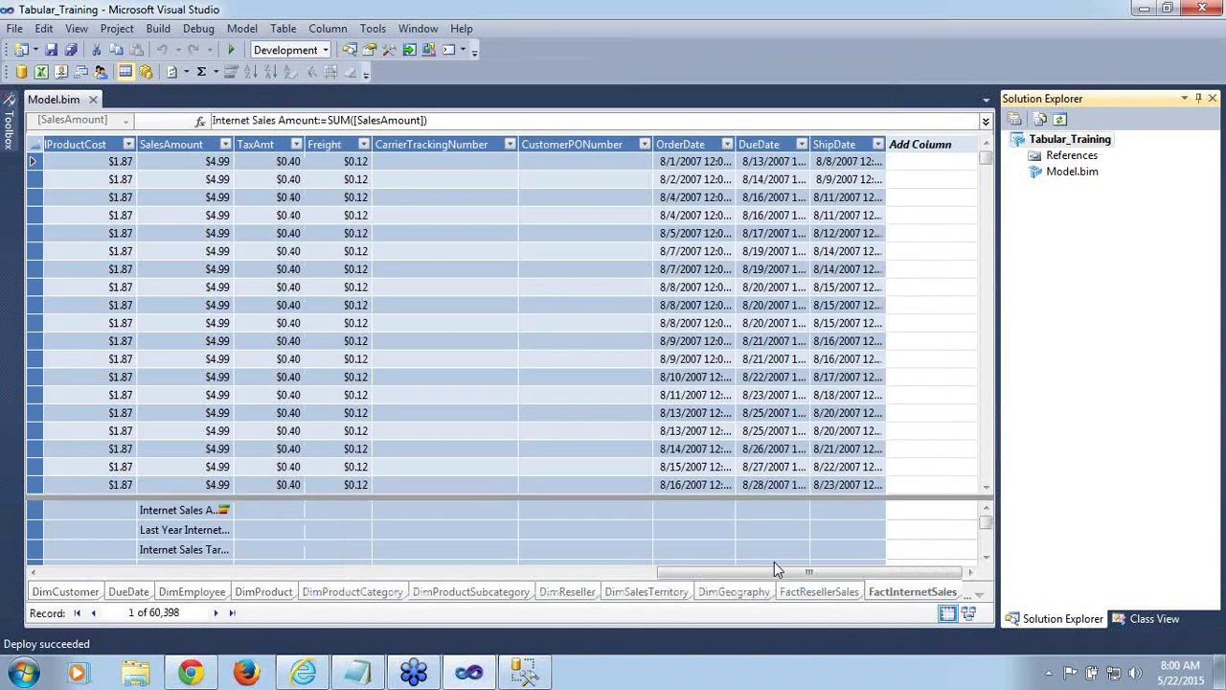
Save the model with Ctrl+S, review the Users role in Role Manager, then return to Management Studio
{"action": "key", "text": "ctrl+s"}
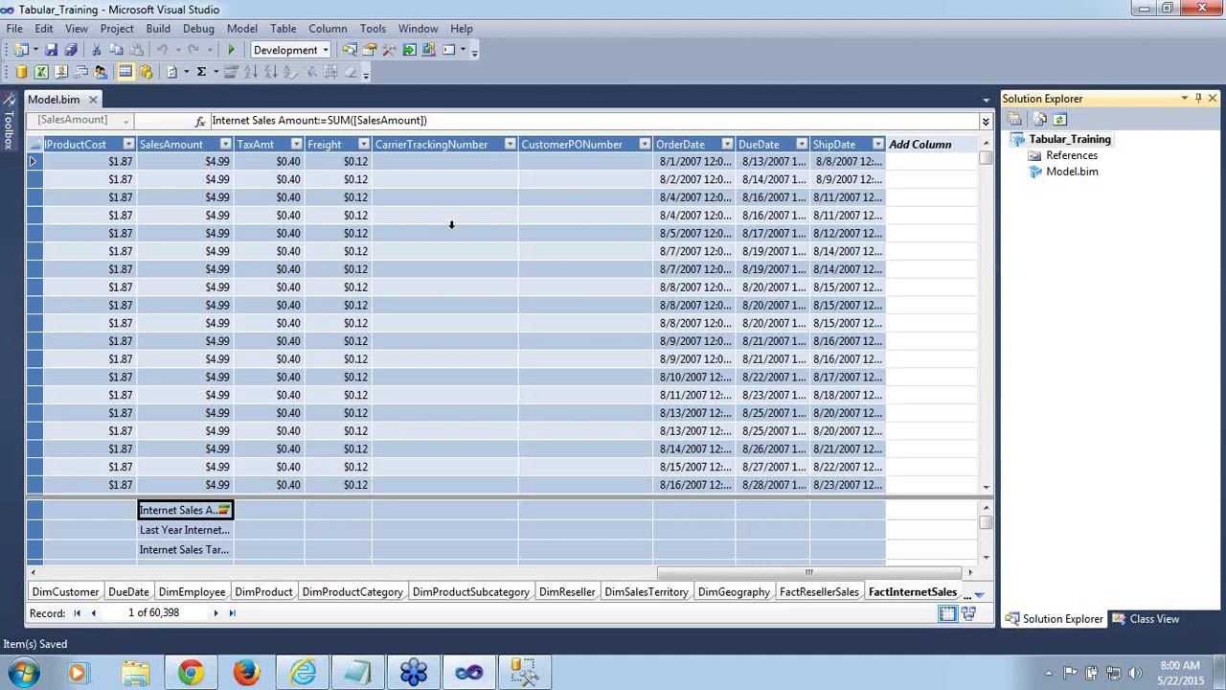
{"action": "left_click", "coordinate": [249, 32]}
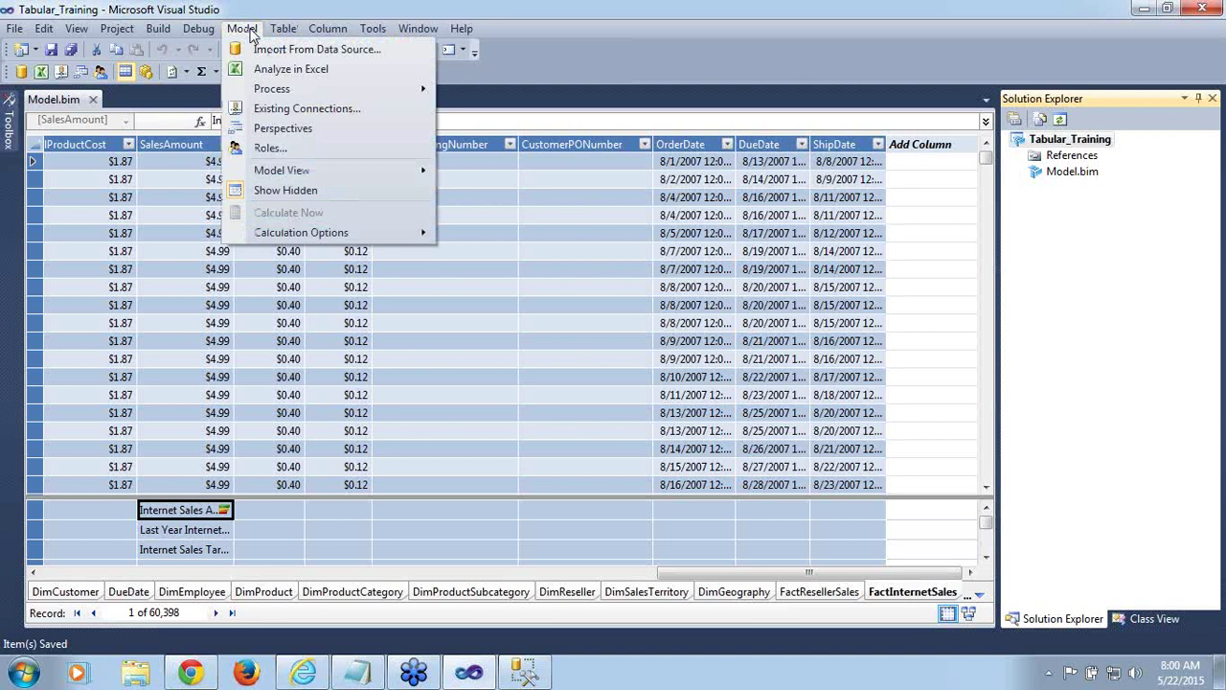
{"action": "left_click", "coordinate": [268, 148]}
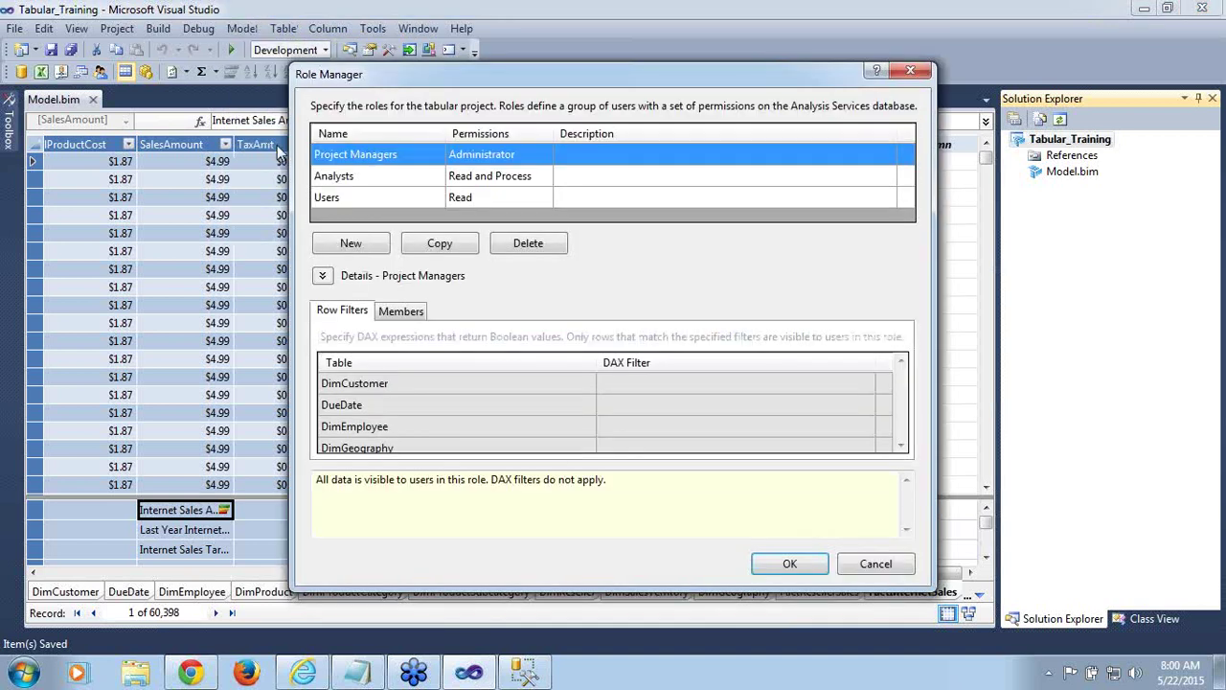
{"action": "left_click", "coordinate": [346, 195]}
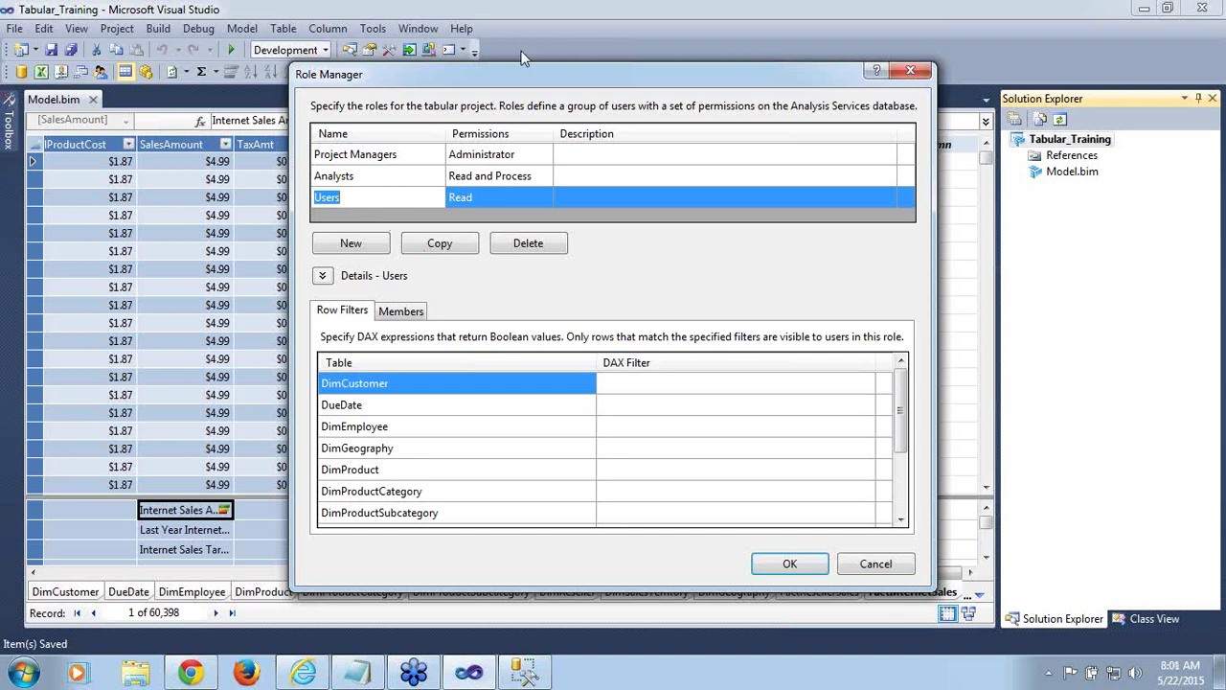
{"action": "left_click_drag", "start_coordinate": [522, 75], "coordinate": [426, 48]}
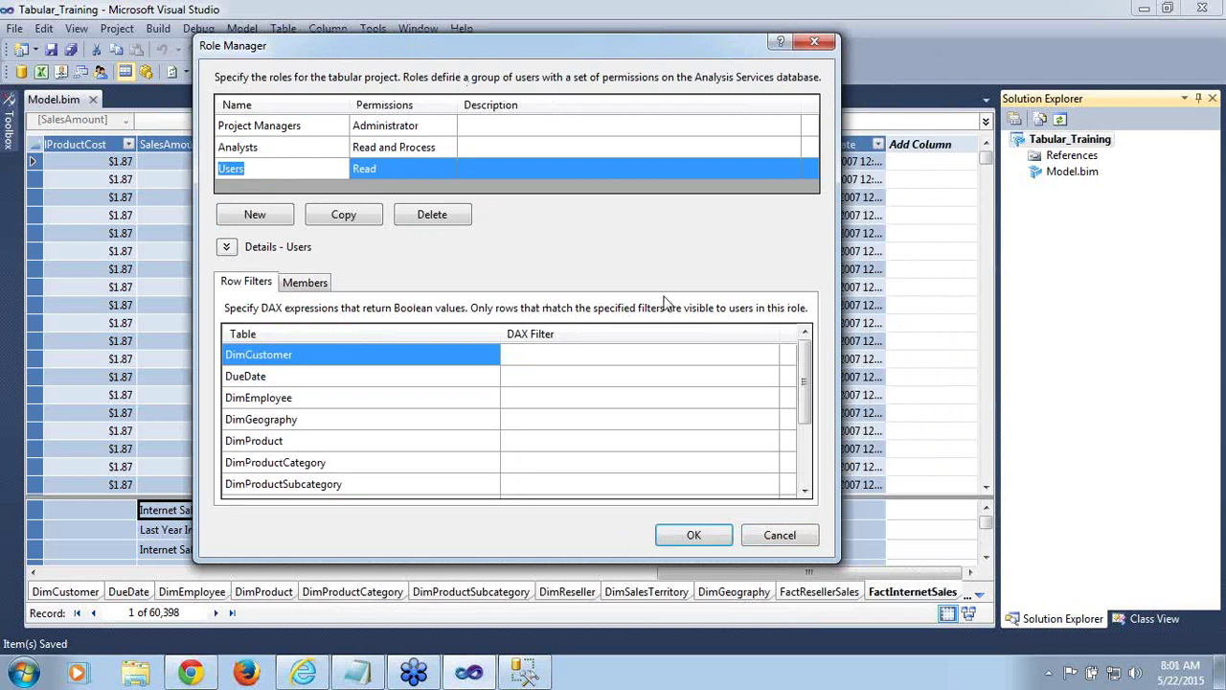
{"action": "left_click", "coordinate": [595, 428]}
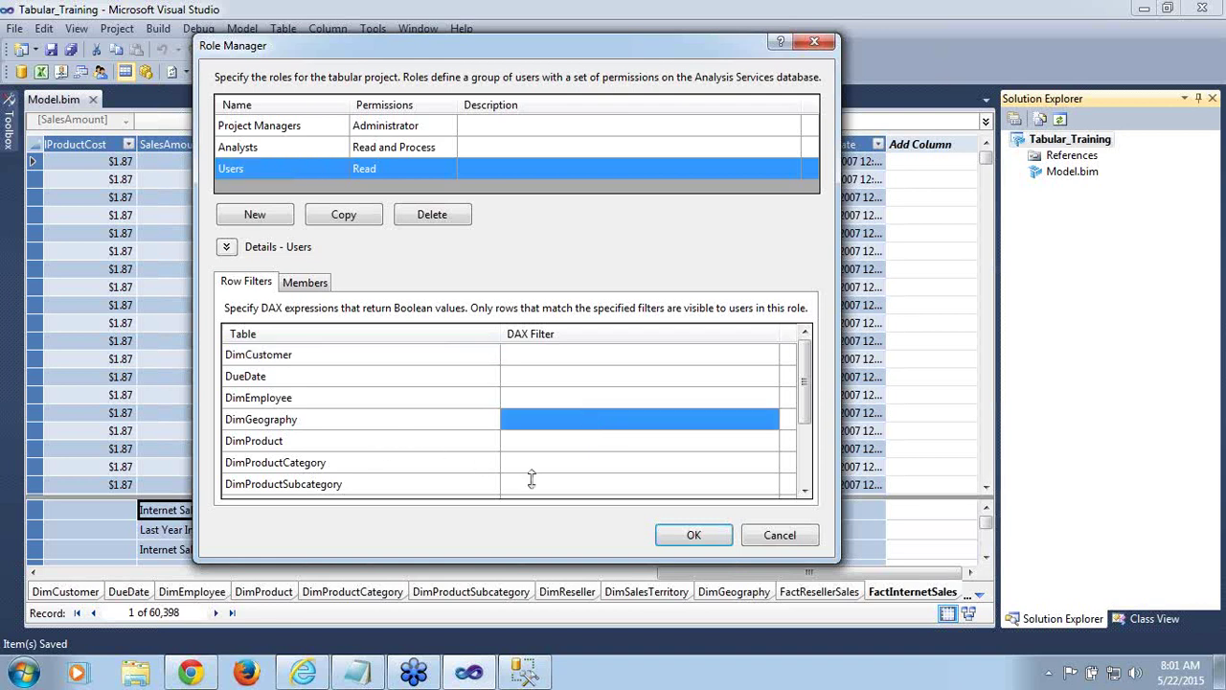
{"action": "left_click", "coordinate": [778, 536]}
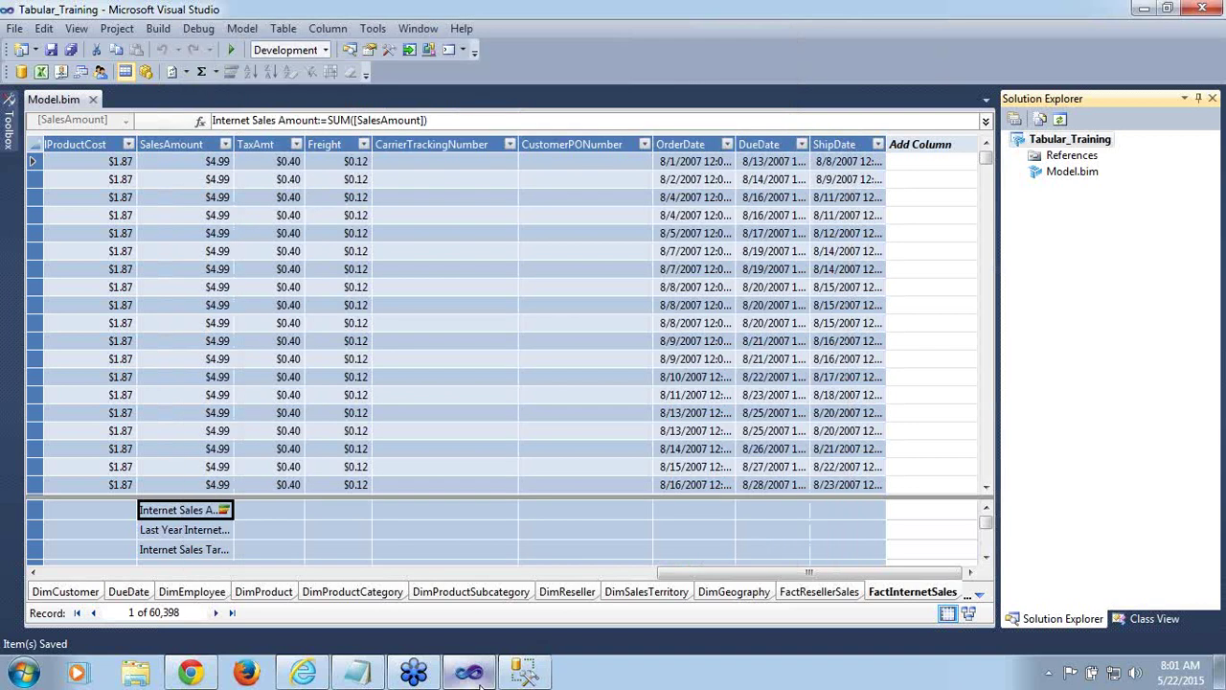
{"action": "left_click", "coordinate": [523, 676]}
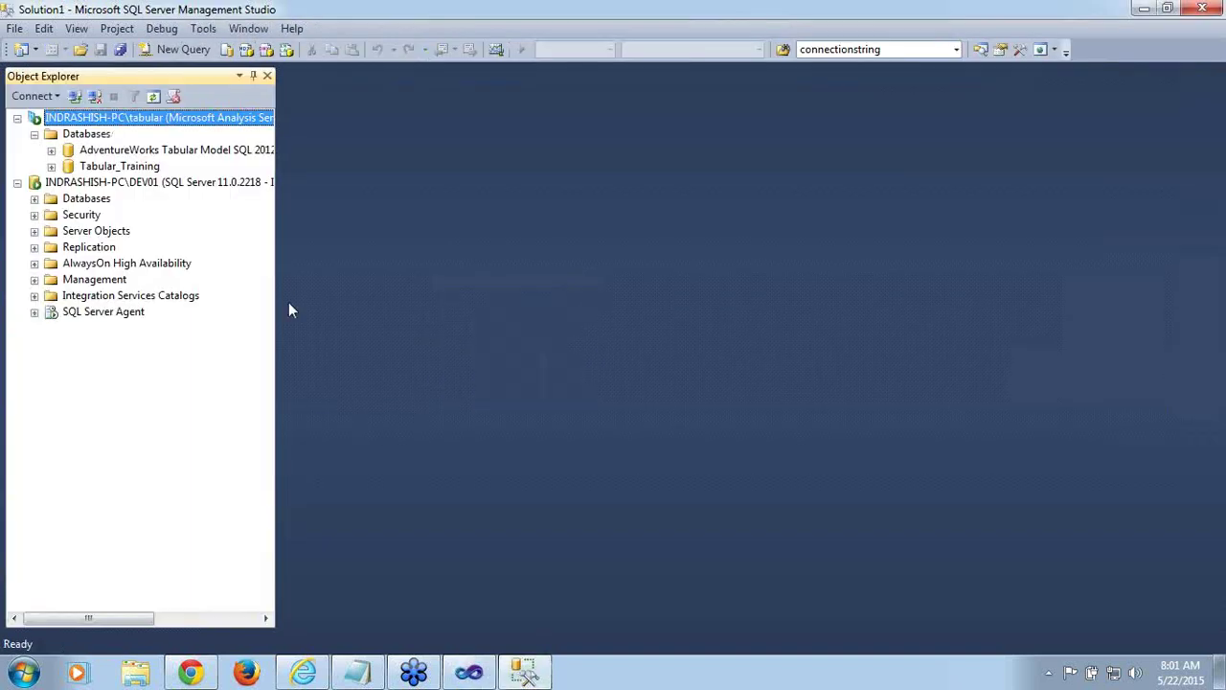
Browse the Tabular_Training model from Object Explorer, dismissing the Analyze in Excel dialog
{"action": "left_click", "coordinate": [112, 167]}
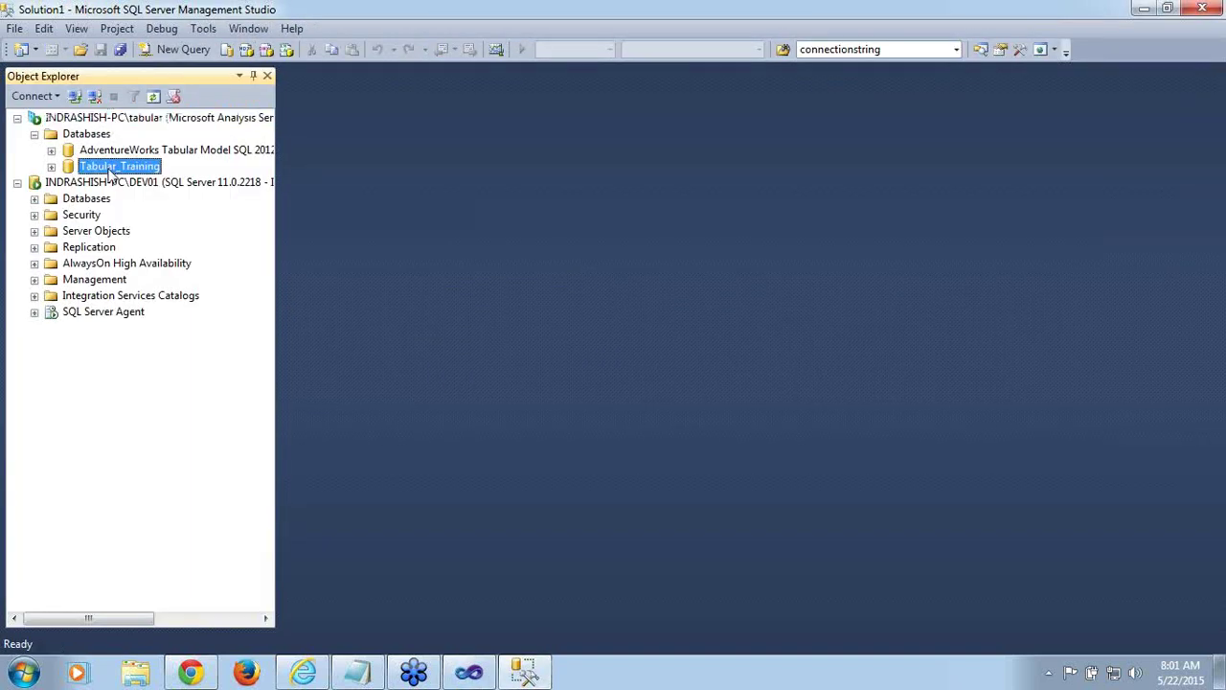
{"action": "right_click", "coordinate": [112, 171]}
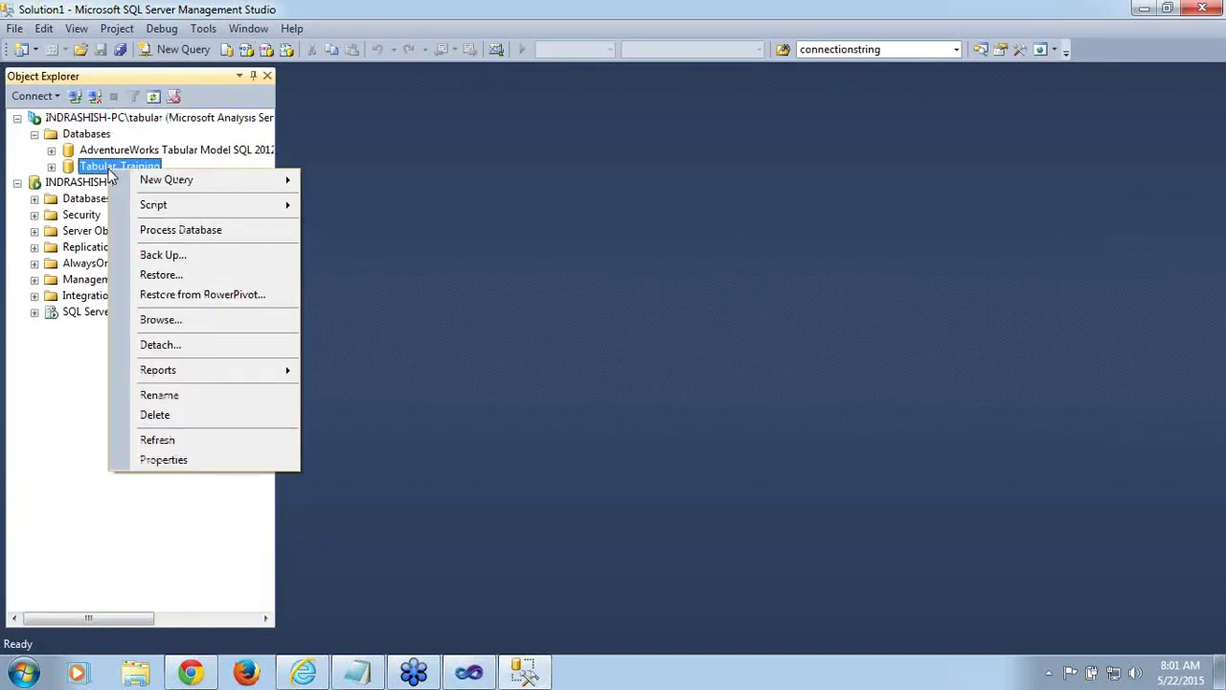
{"action": "left_click", "coordinate": [160, 322]}
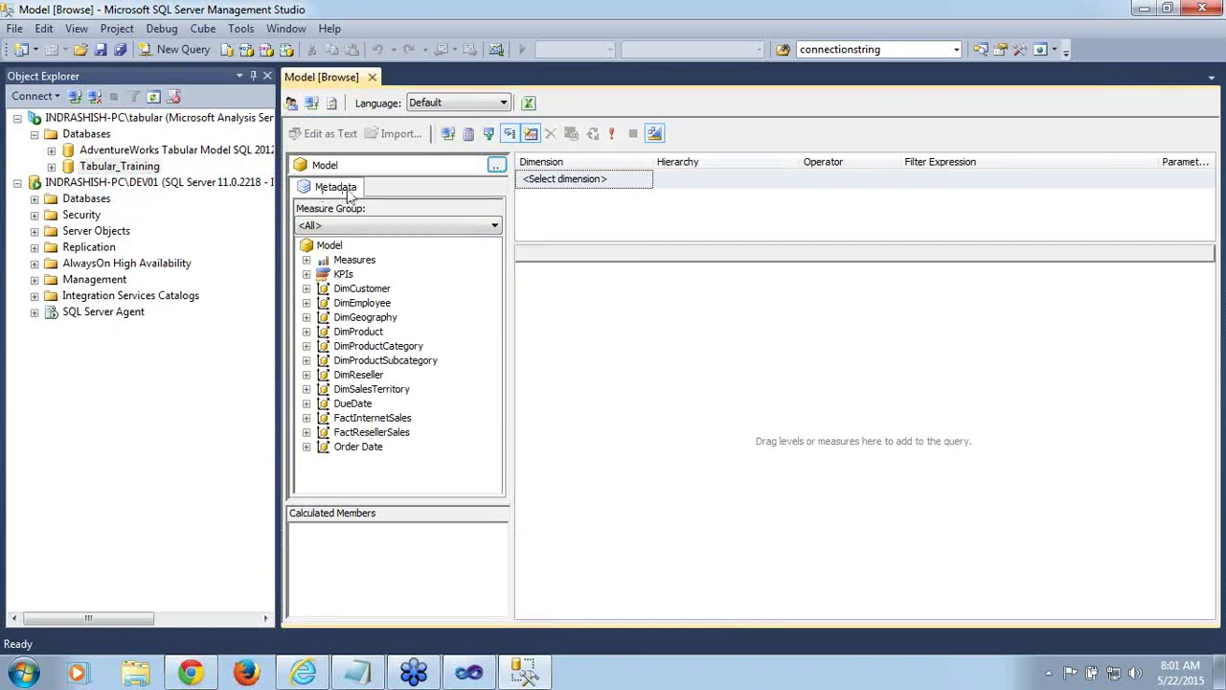
{"action": "left_click", "coordinate": [528, 103]}
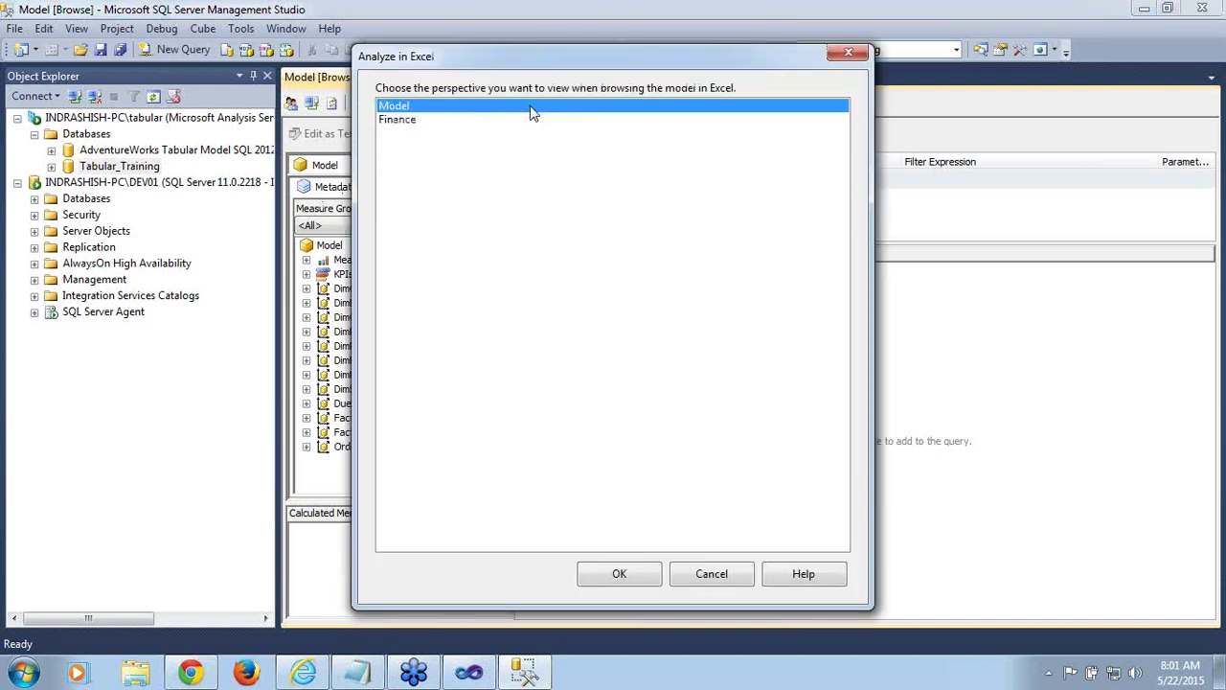
{"action": "left_click", "coordinate": [719, 577]}
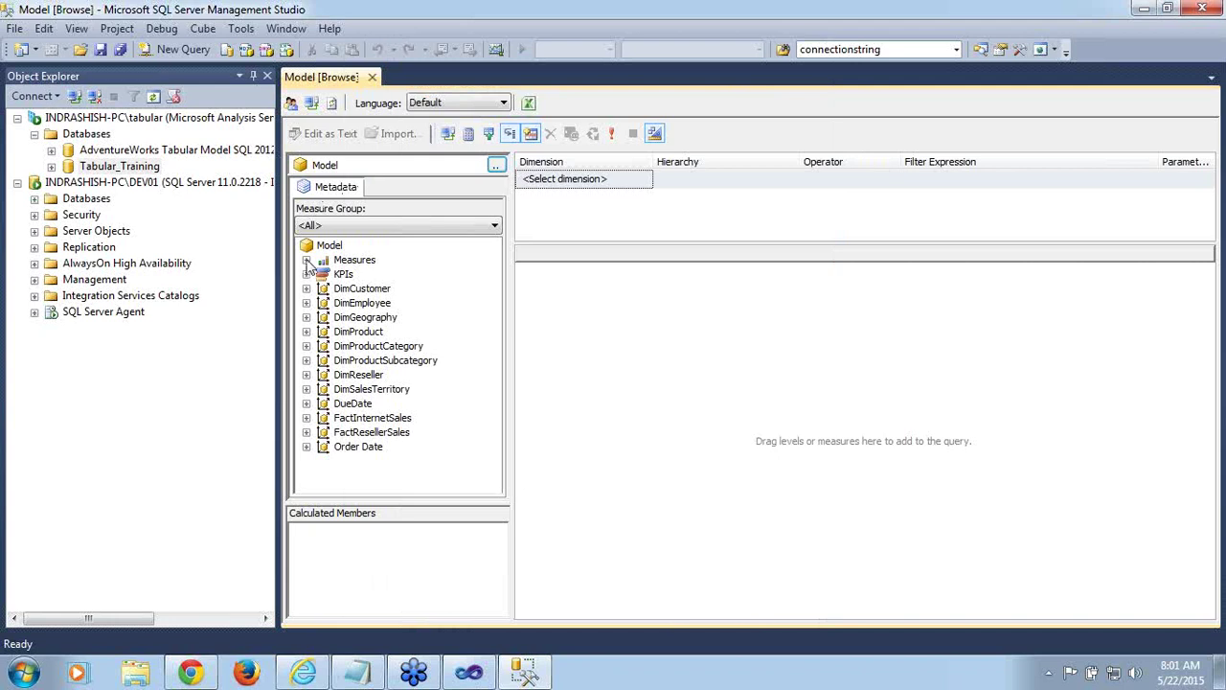
Drag Internet Sales Amount and DimGeography's EnglishCountryRegionName into the browser results
{"action": "left_click", "coordinate": [307, 261]}
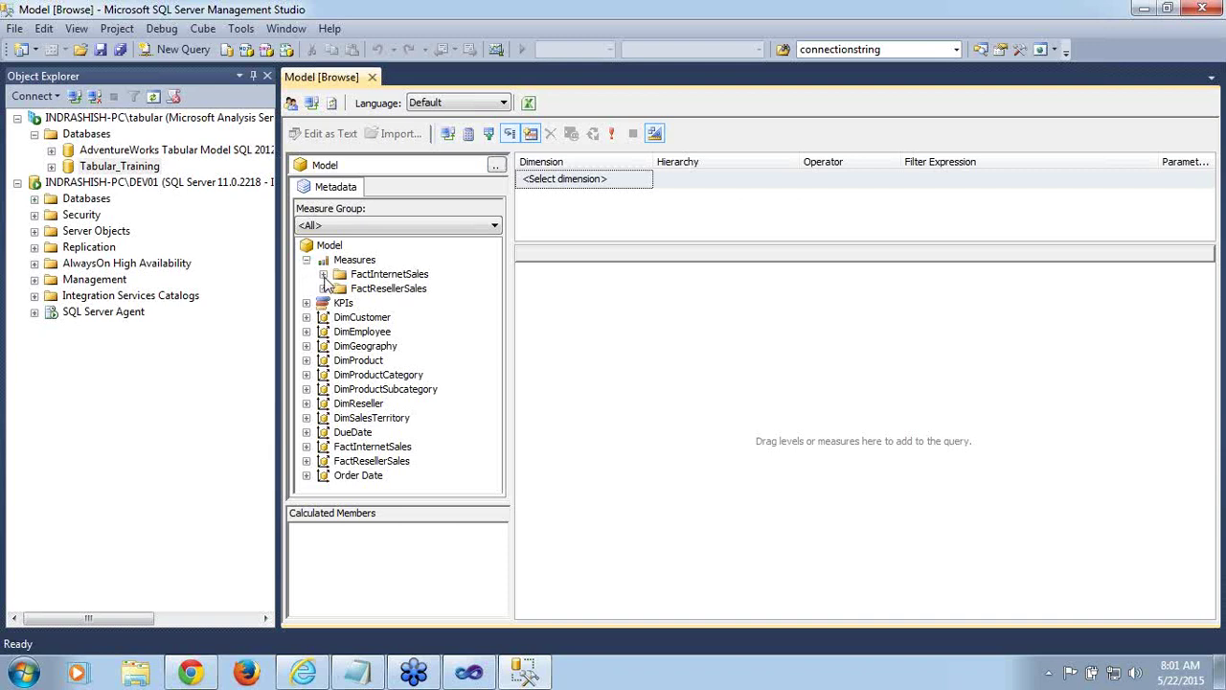
{"action": "left_click", "coordinate": [322, 275]}
{"action": "left_click", "coordinate": [402, 291]}
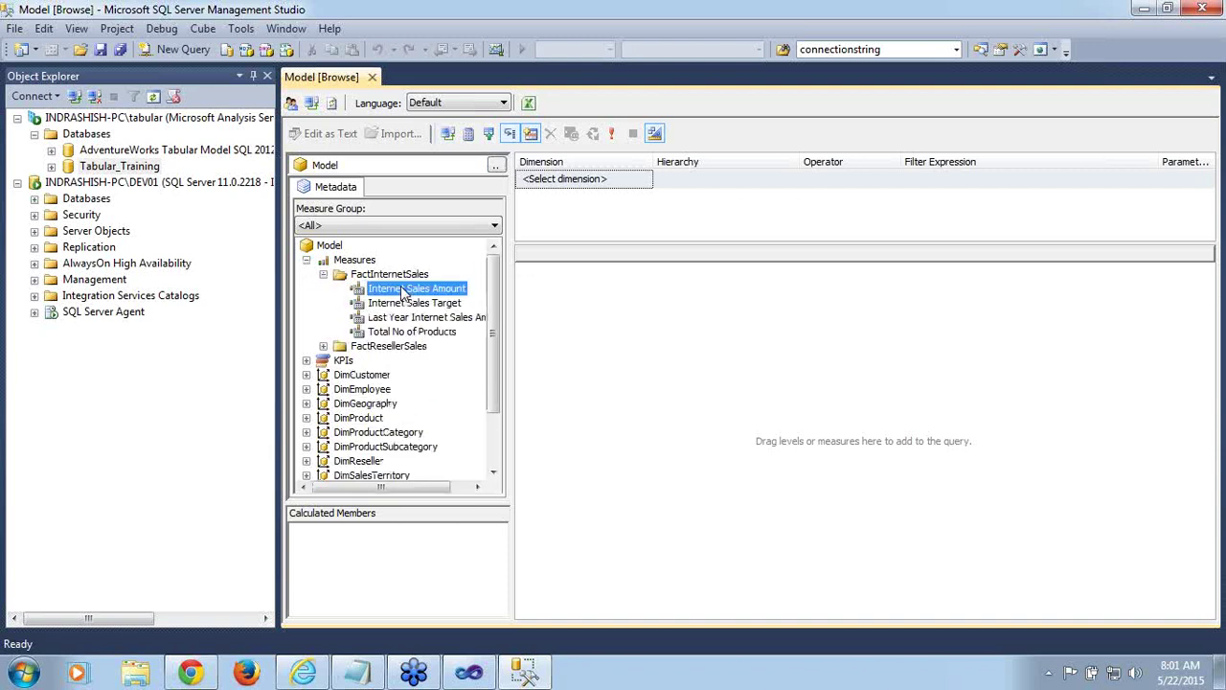
{"action": "left_click_drag", "start_coordinate": [403, 290], "coordinate": [676, 323]}
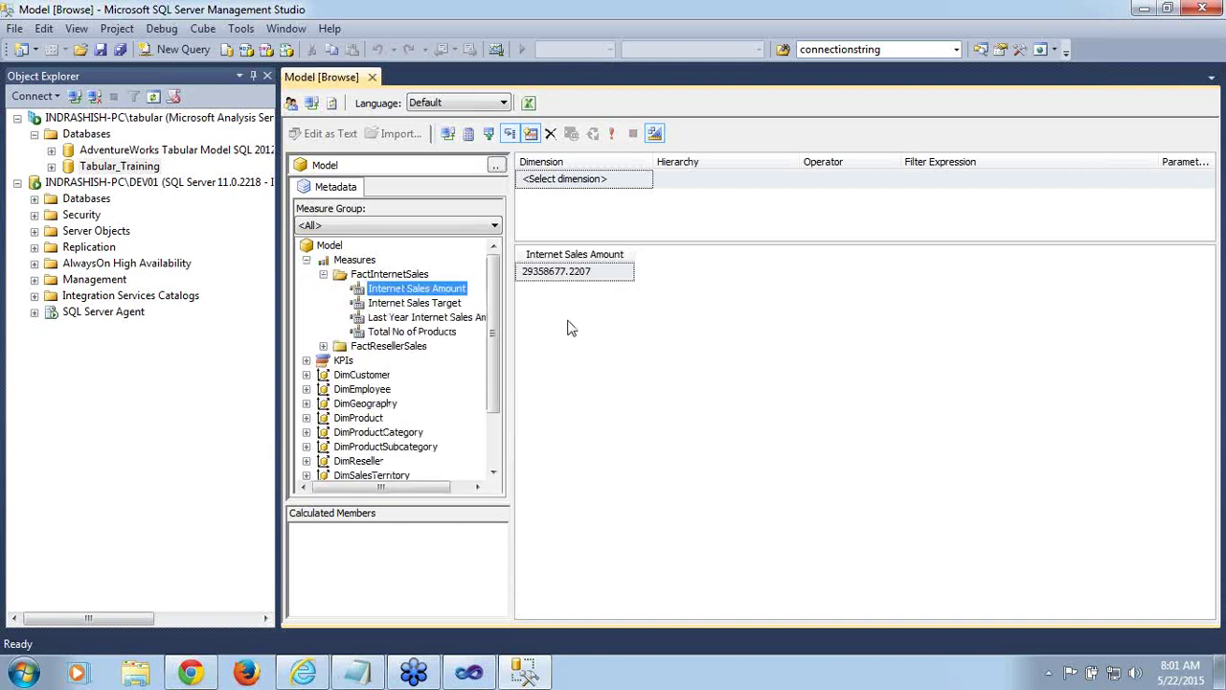
{"action": "left_click_drag", "start_coordinate": [495, 329], "coordinate": [500, 460]}
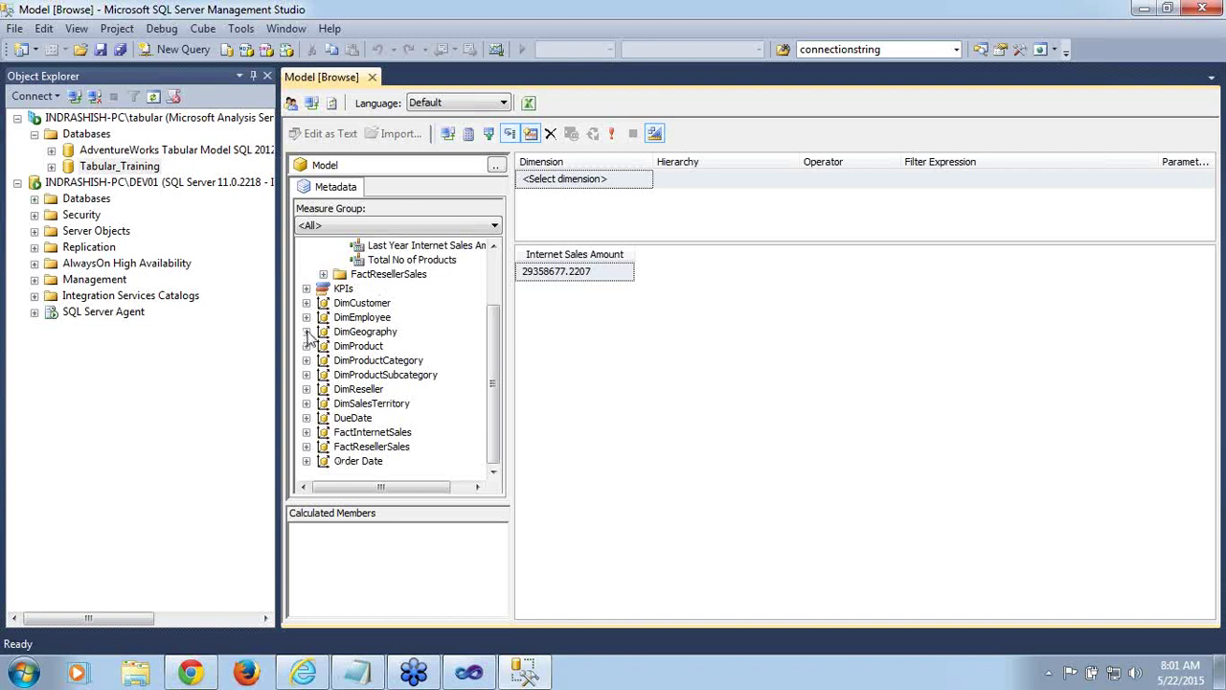
{"action": "left_click", "coordinate": [307, 332]}
{"action": "left_click", "coordinate": [374, 362]}
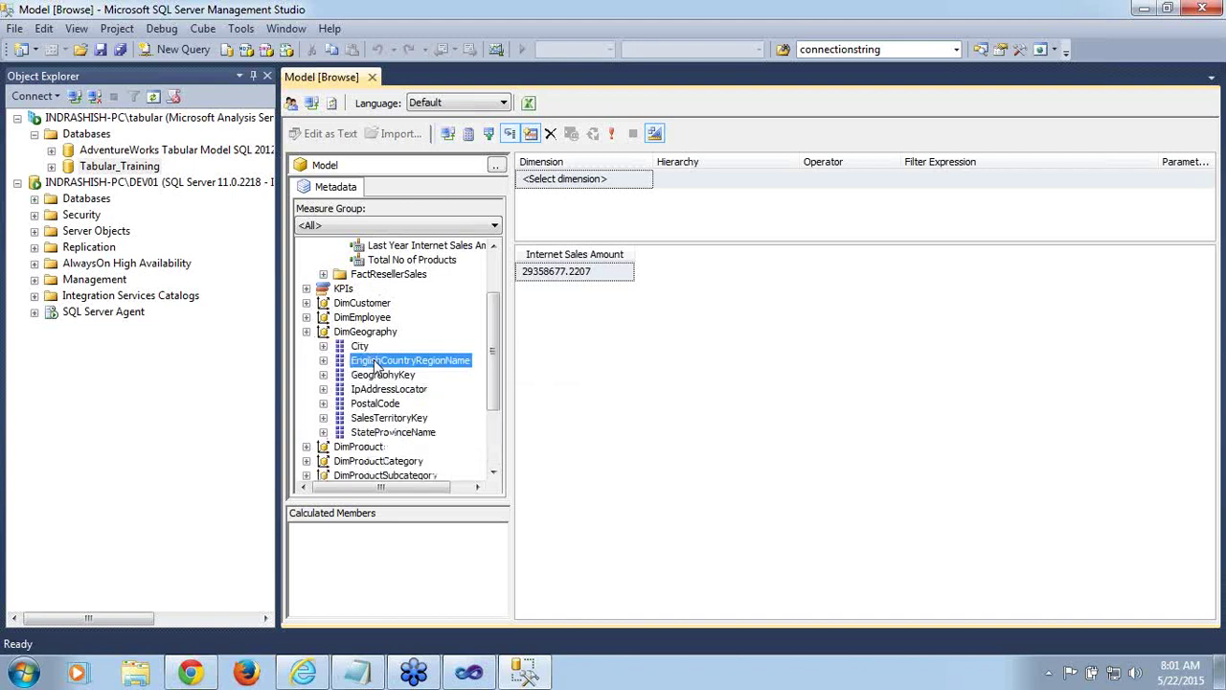
{"action": "left_click_drag", "start_coordinate": [375, 364], "coordinate": [558, 345]}
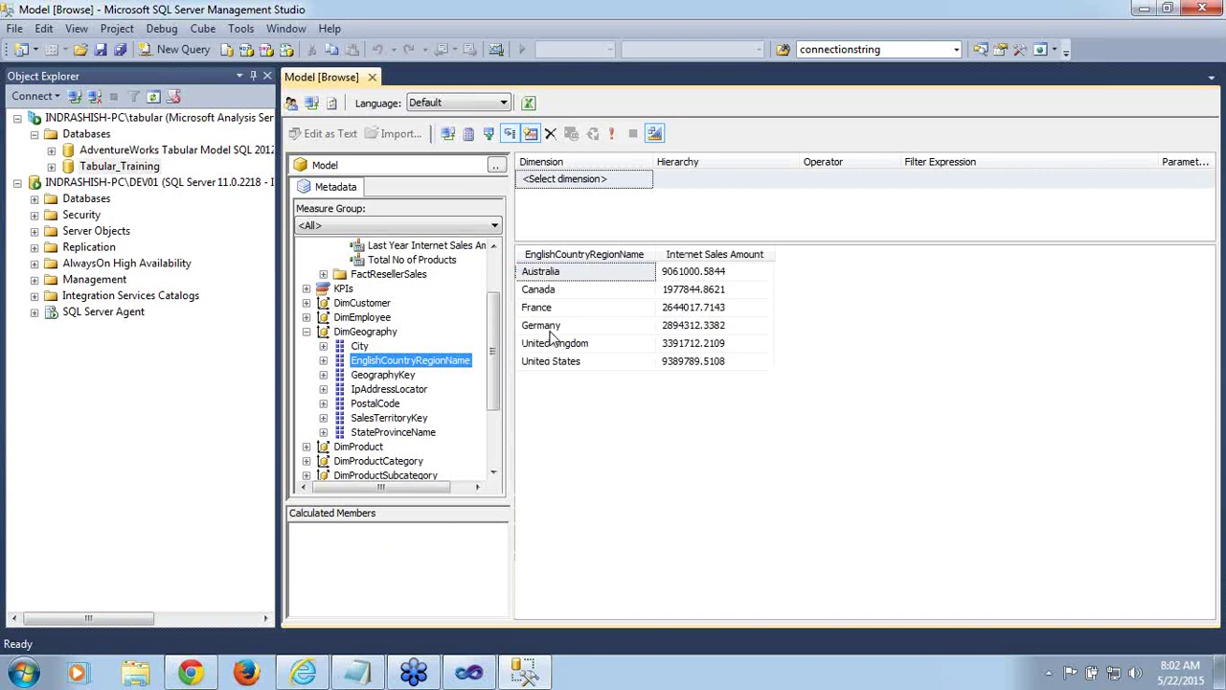
Walk through the country sales rows, Australia to United States at 9389789.5108
{"action": "left_click", "coordinate": [611, 308]}
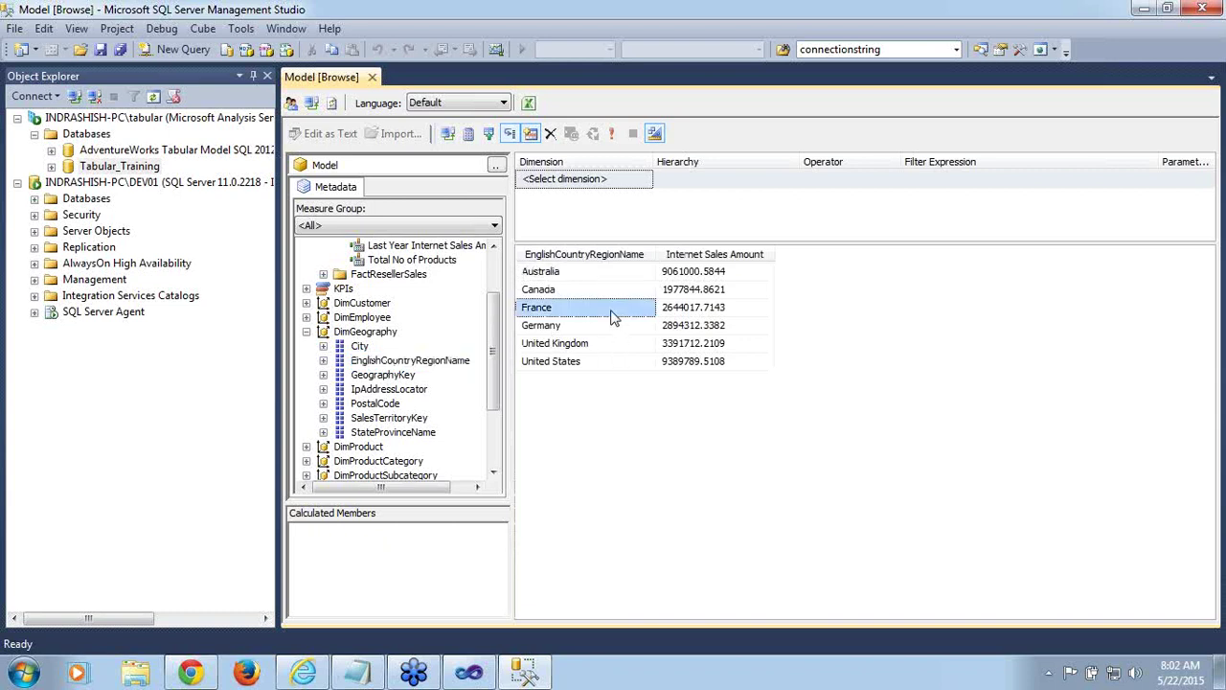
{"action": "left_click", "coordinate": [605, 343]}
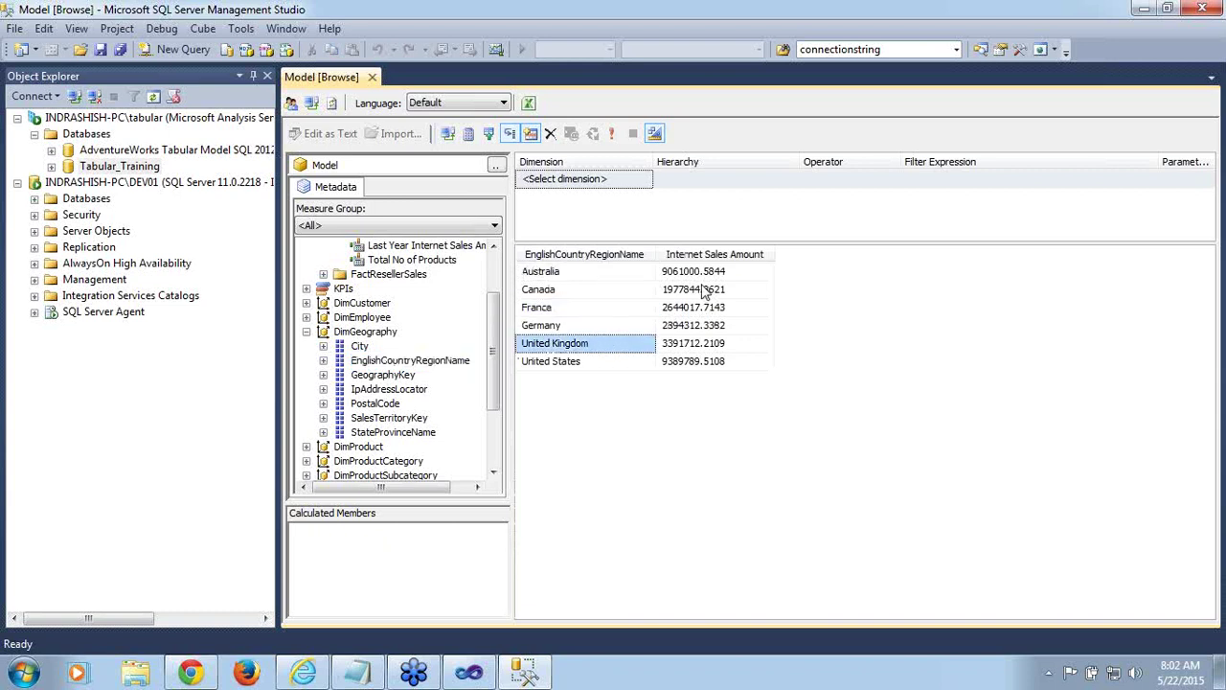
{"action": "left_click", "coordinate": [548, 274]}
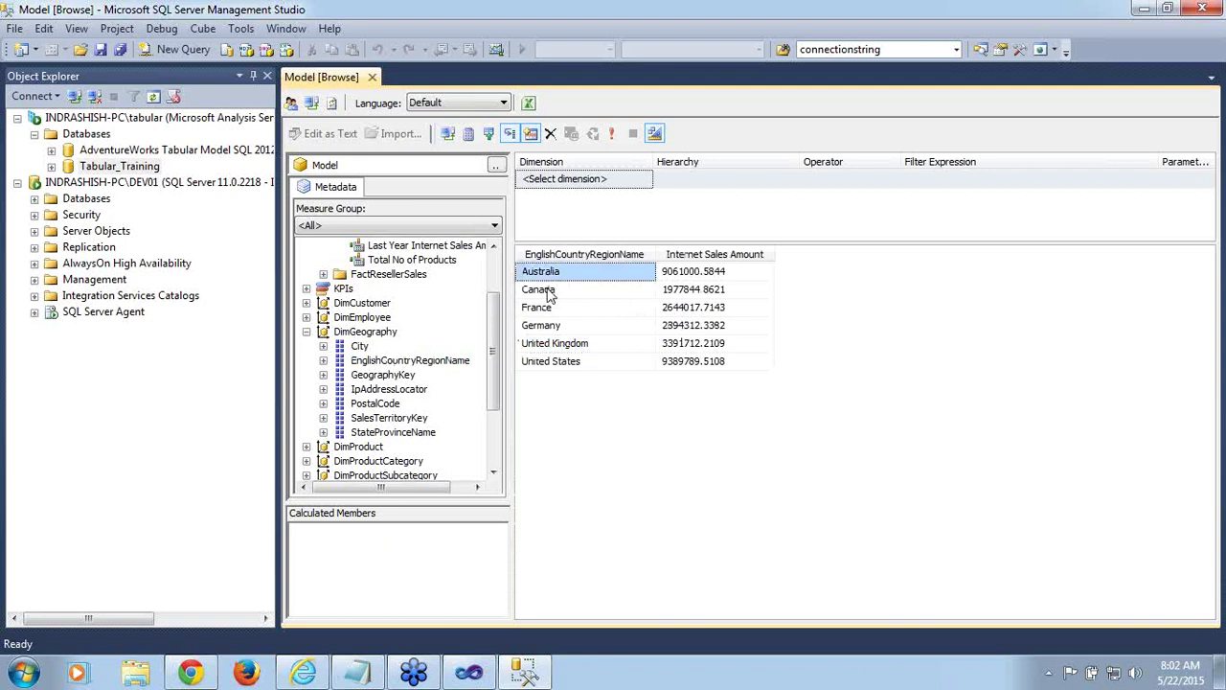
{"action": "left_click", "coordinate": [550, 291]}
{"action": "left_click", "coordinate": [552, 309]}
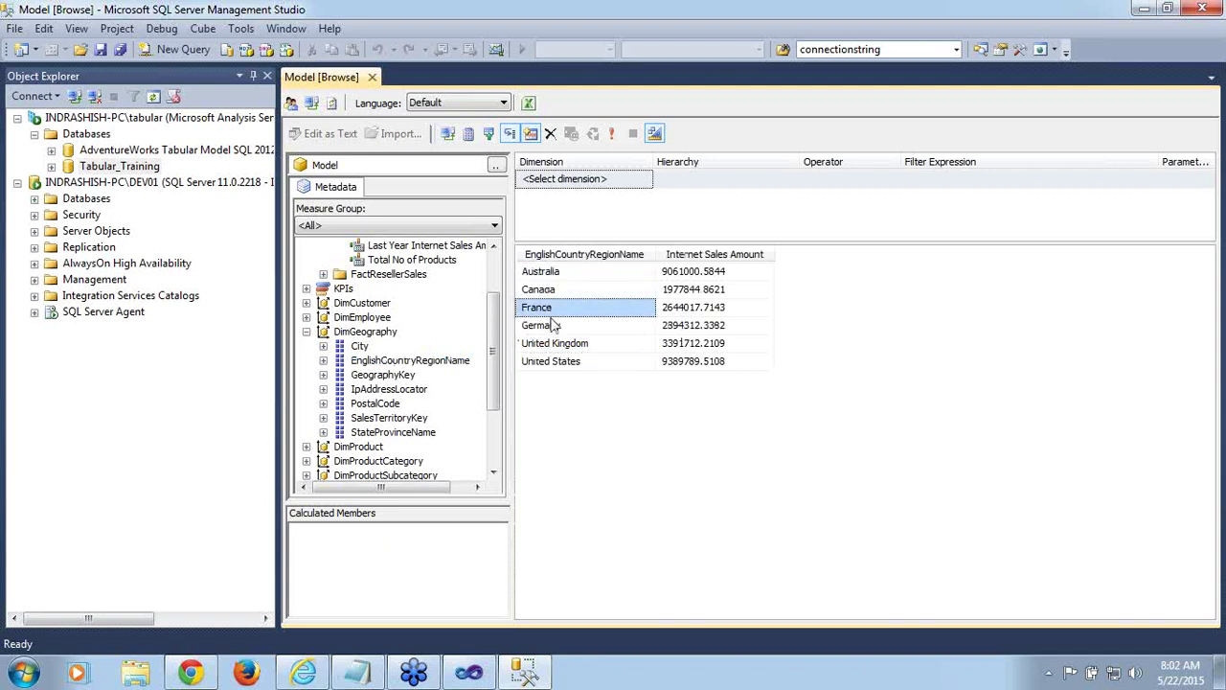
{"action": "left_click", "coordinate": [554, 327]}
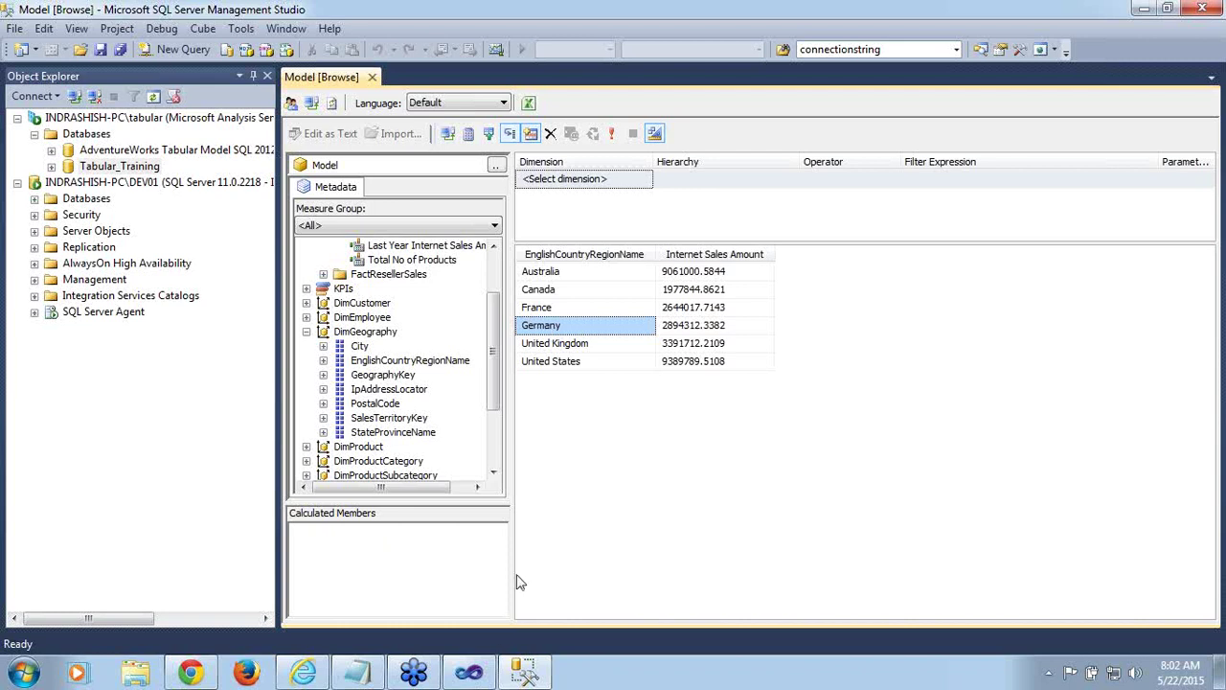
{"action": "left_click", "coordinate": [468, 671]}
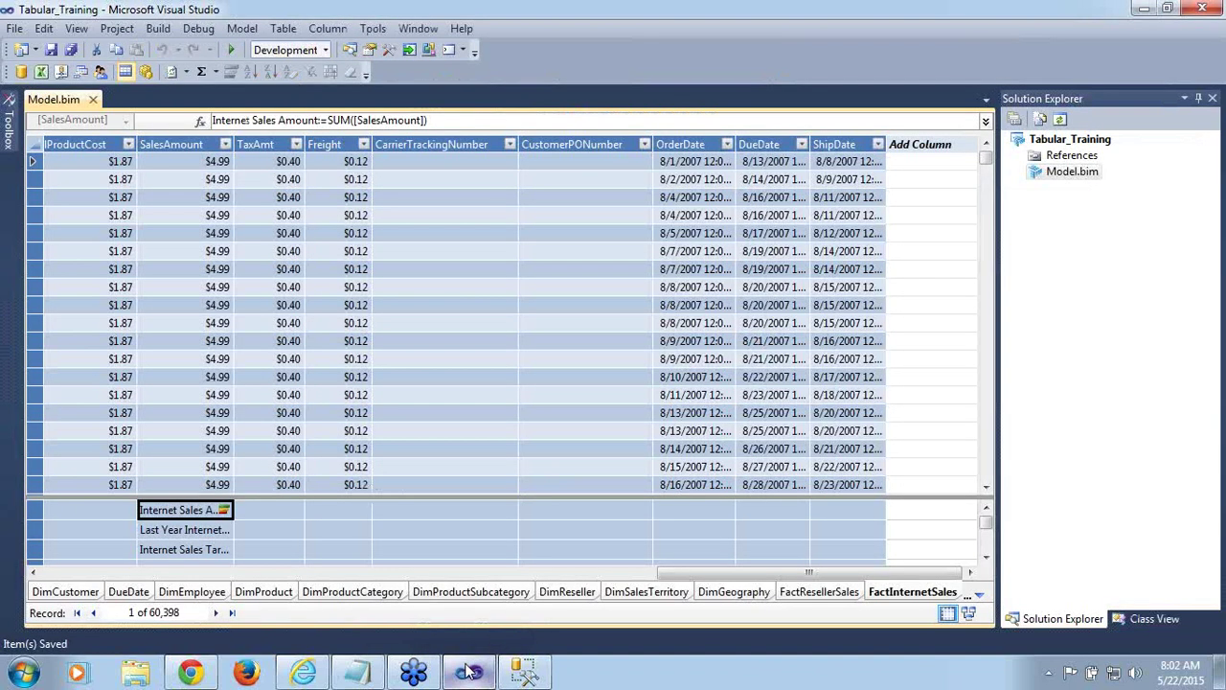
{"action": "left_click", "coordinate": [469, 672]}
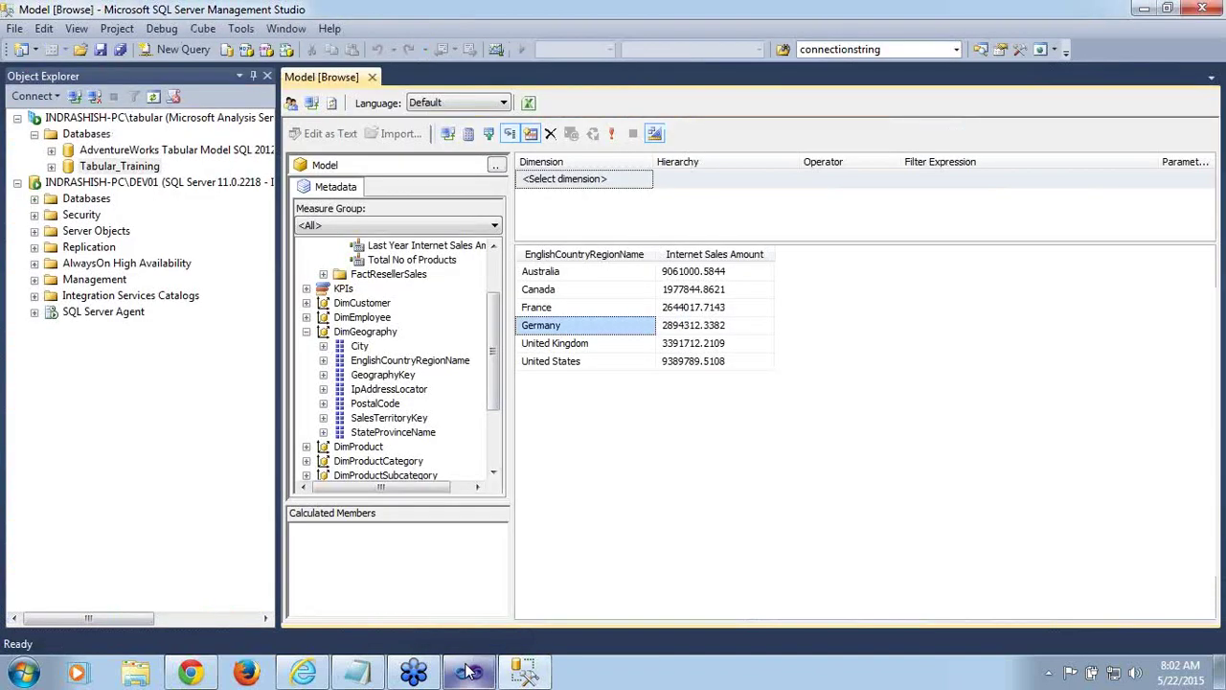
{"action": "left_click", "coordinate": [469, 672]}
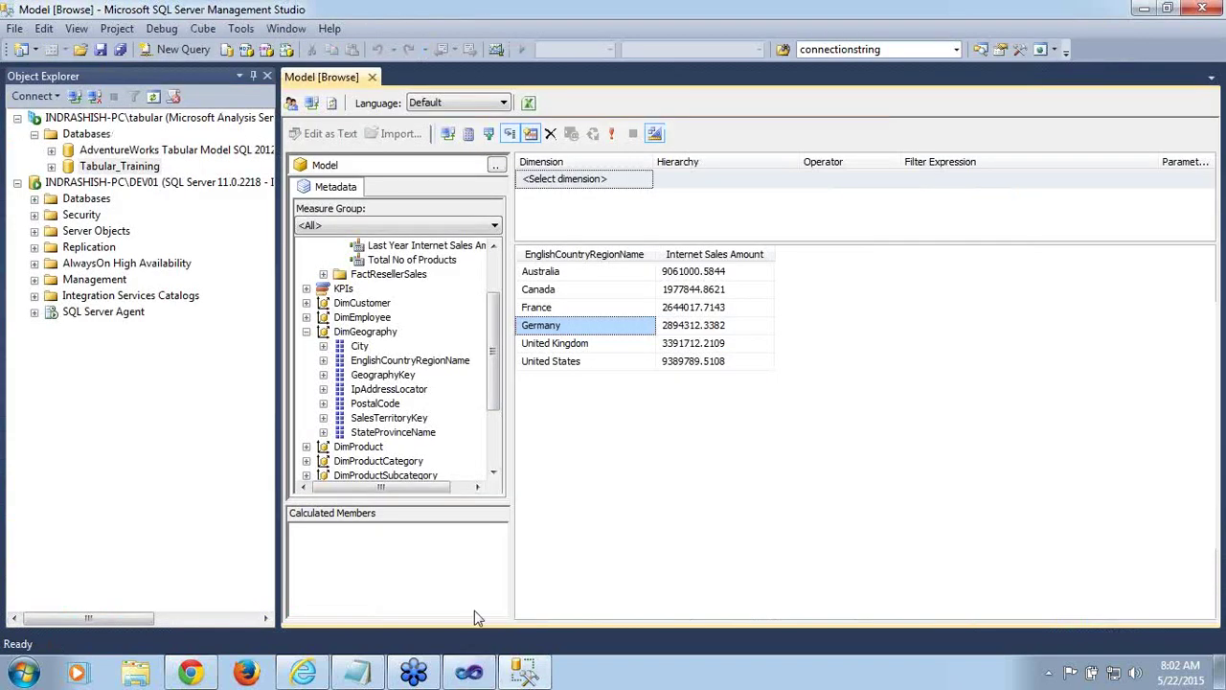
{"action": "left_click", "coordinate": [586, 368]}
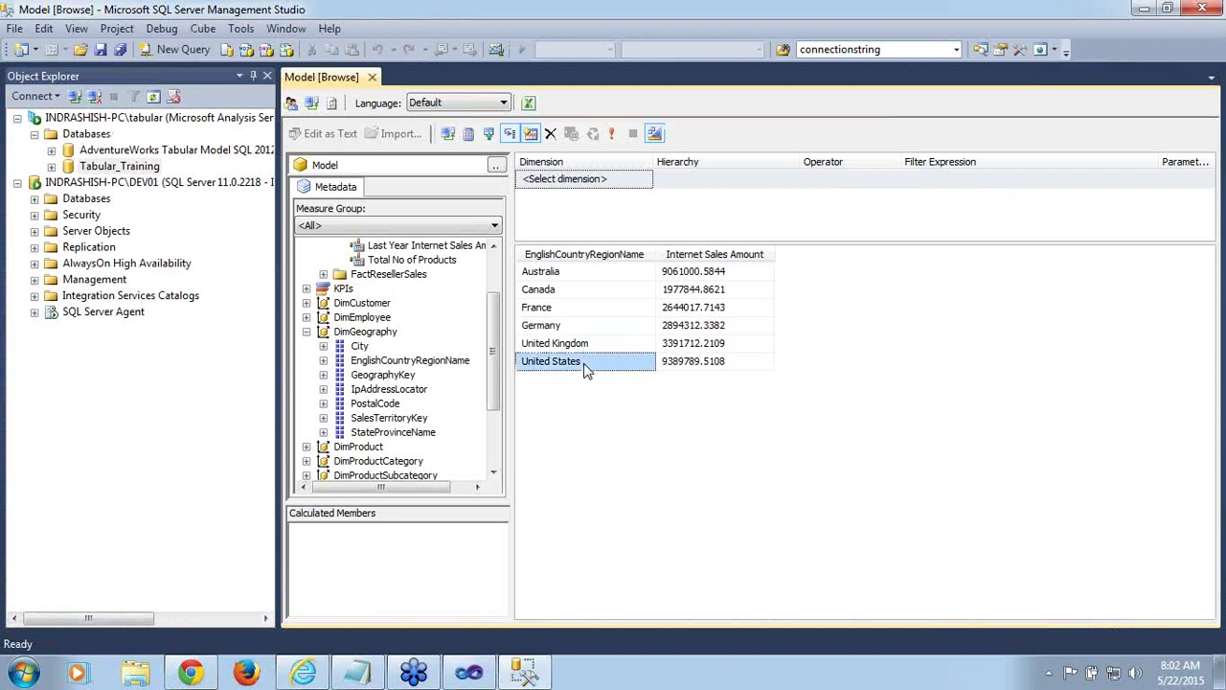
{"action": "left_click", "coordinate": [578, 275]}
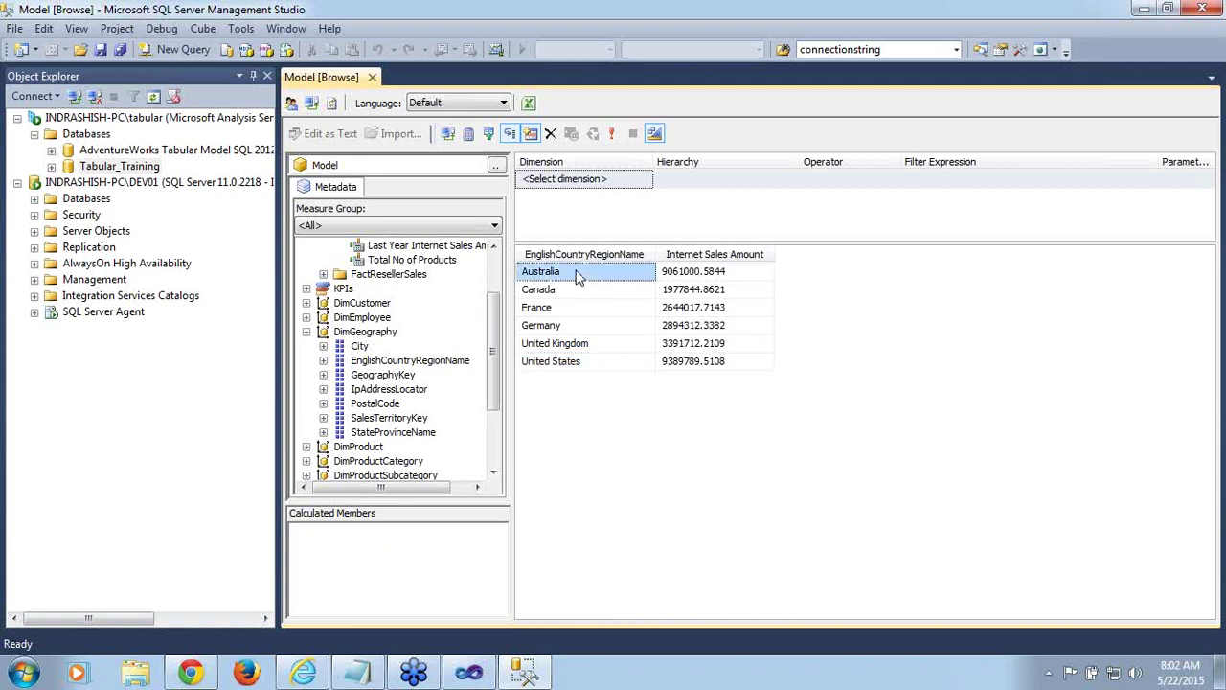
{"action": "left_click", "coordinate": [588, 367]}
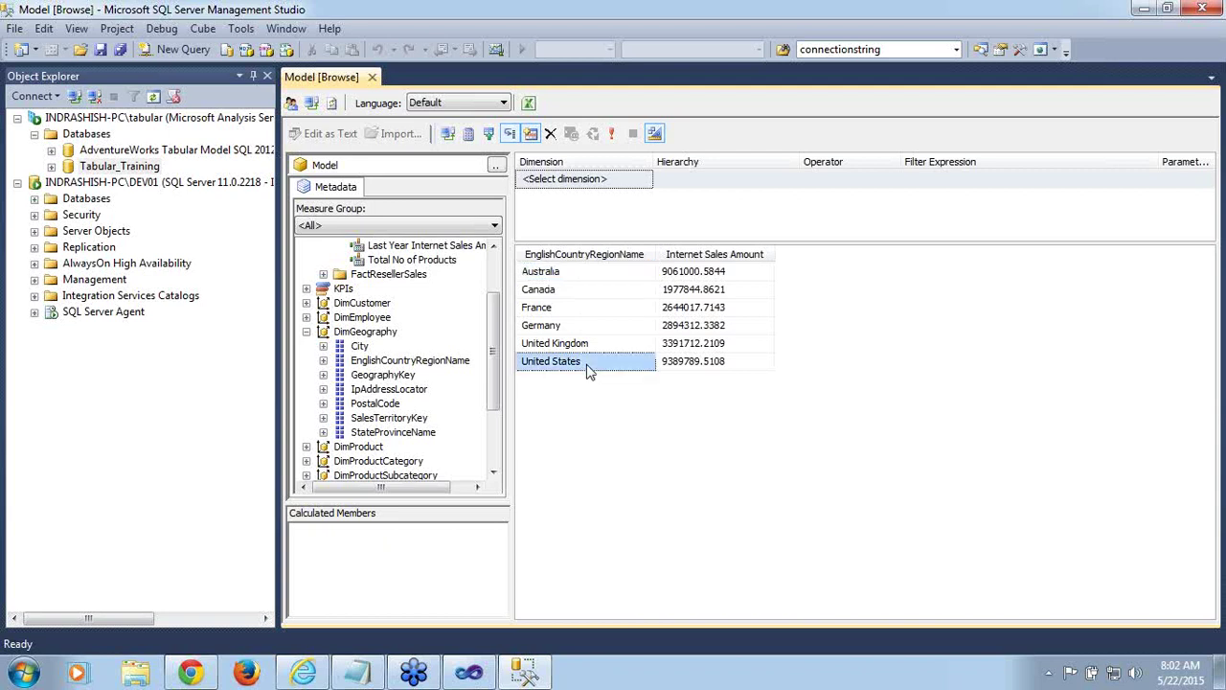
{"action": "left_click", "coordinate": [579, 312]}
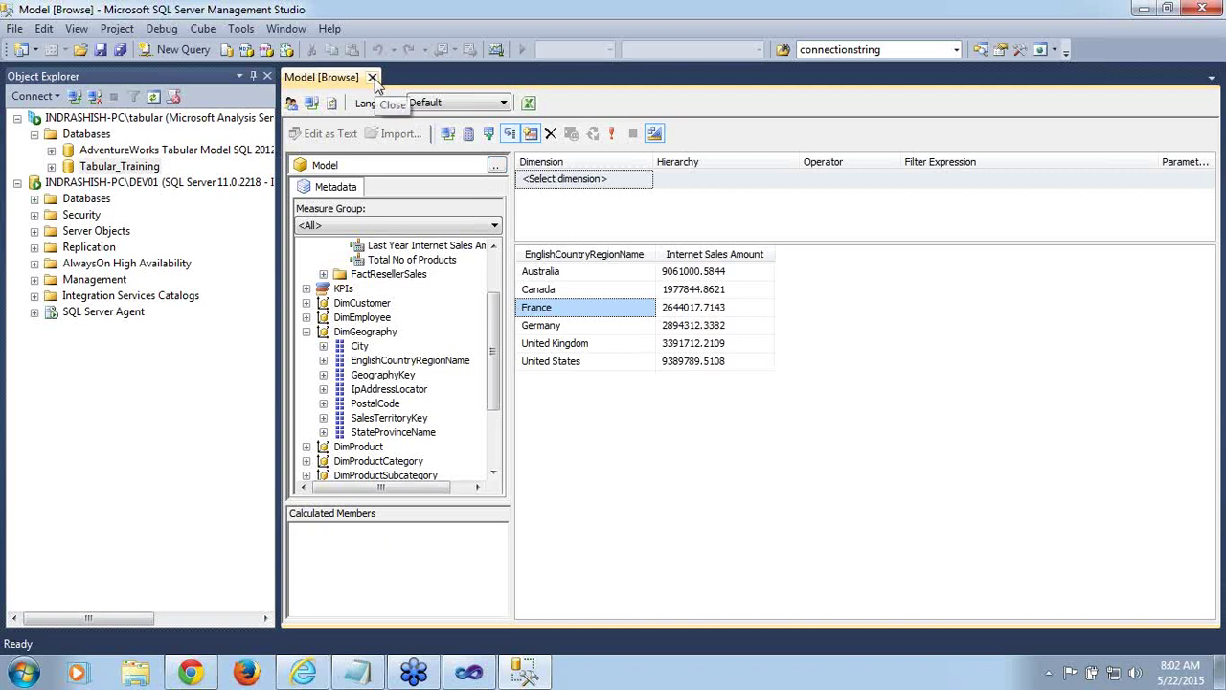
Close the model browser, reopen Role Manager in Visual Studio, and select the Users role's DimGeography filter
{"action": "left_click", "coordinate": [373, 78]}
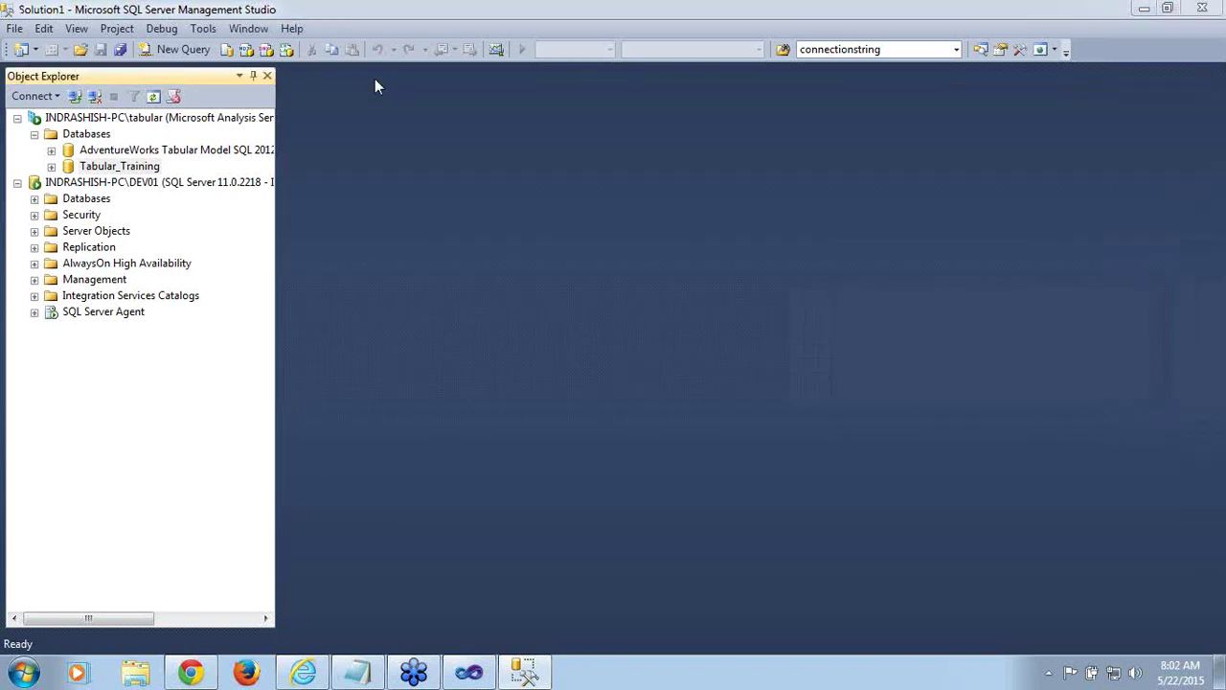
{"action": "left_click", "coordinate": [472, 678]}
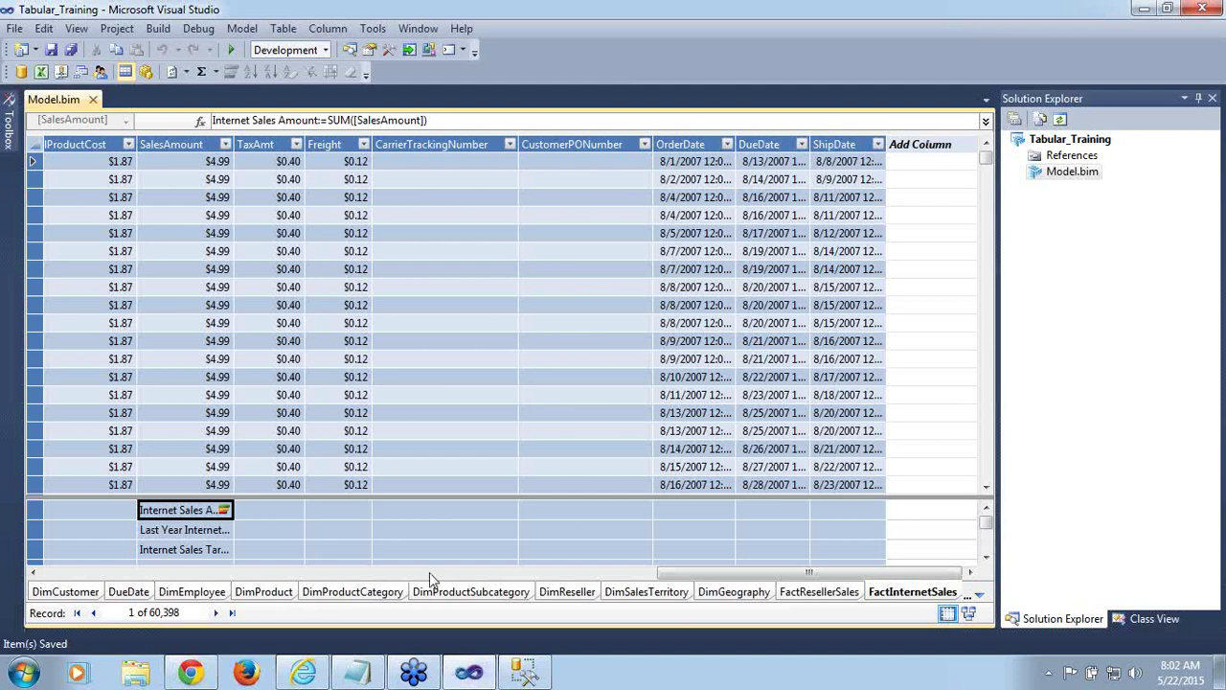
{"action": "left_click", "coordinate": [242, 28]}
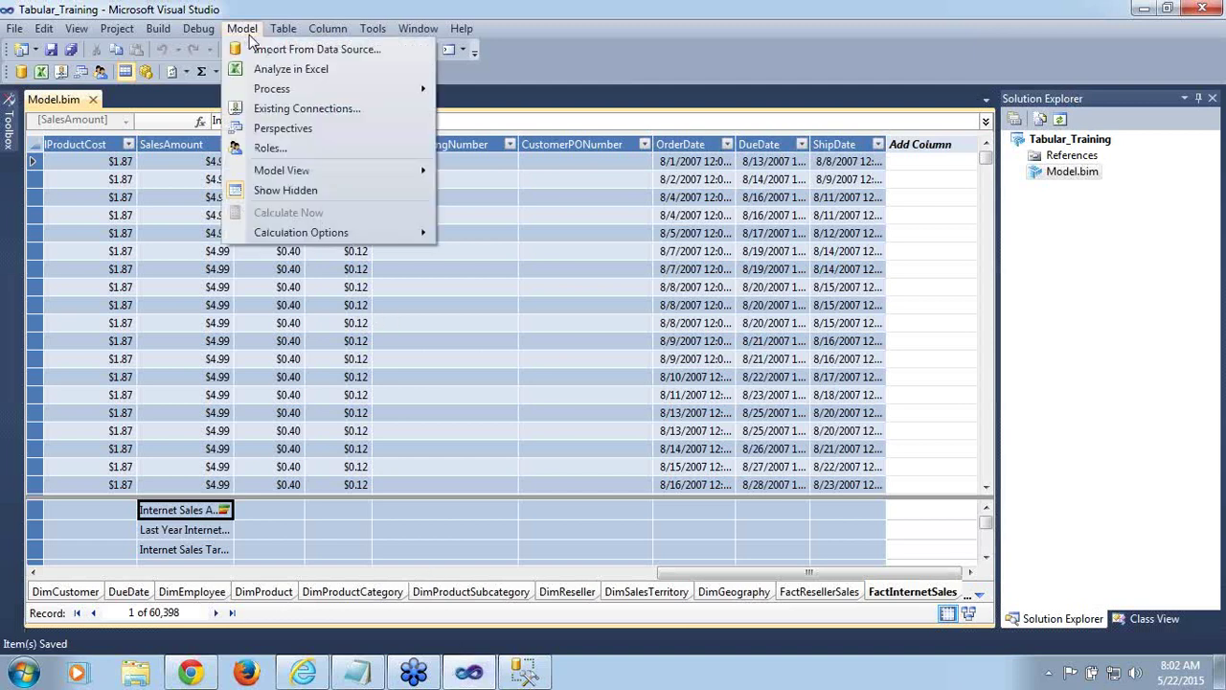
{"action": "left_click", "coordinate": [262, 150]}
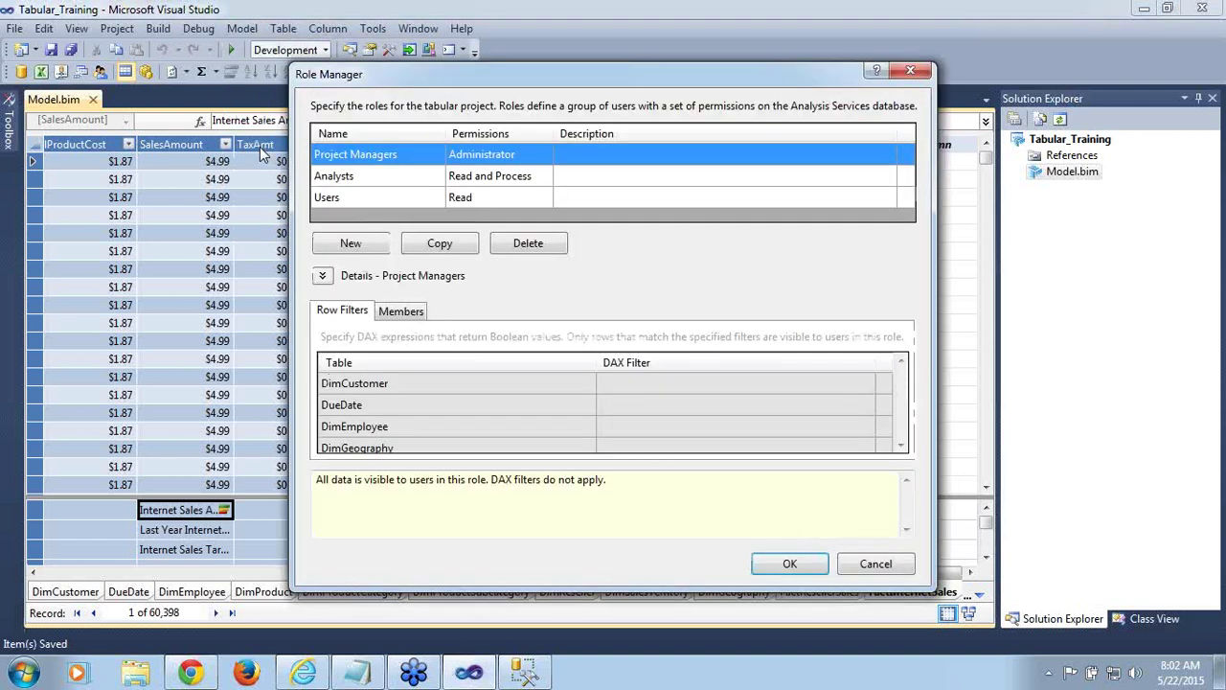
{"action": "left_click", "coordinate": [354, 201]}
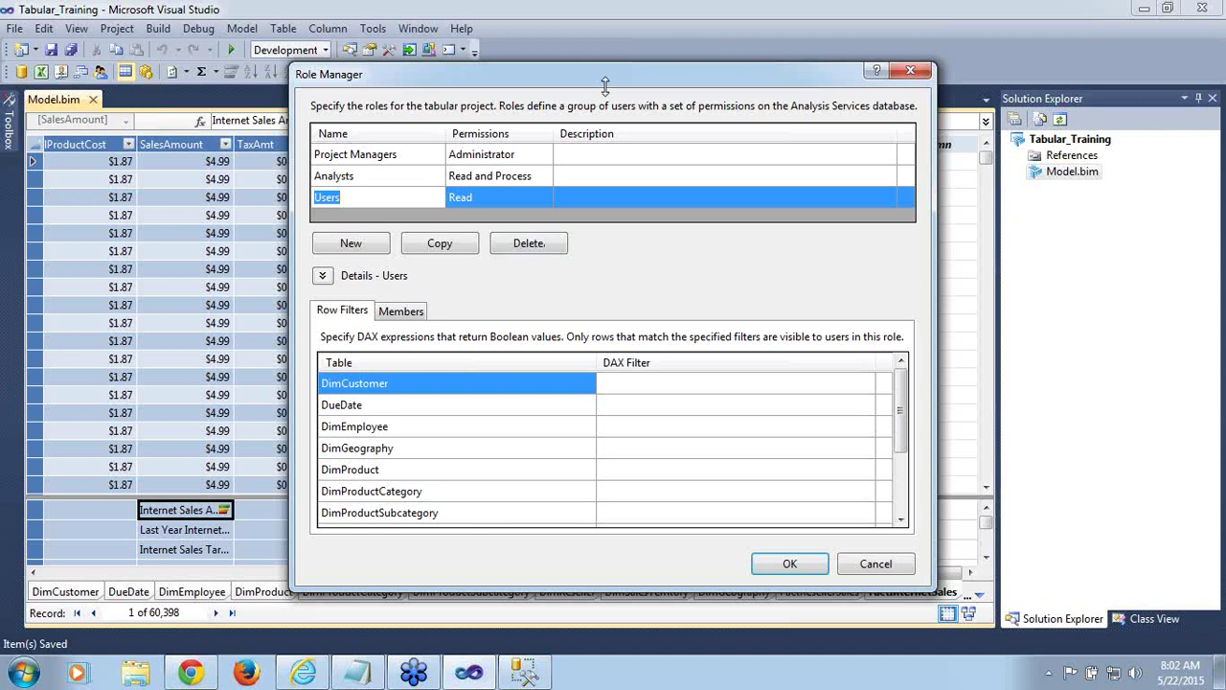
{"action": "left_click_drag", "start_coordinate": [607, 86], "coordinate": [517, 36]}
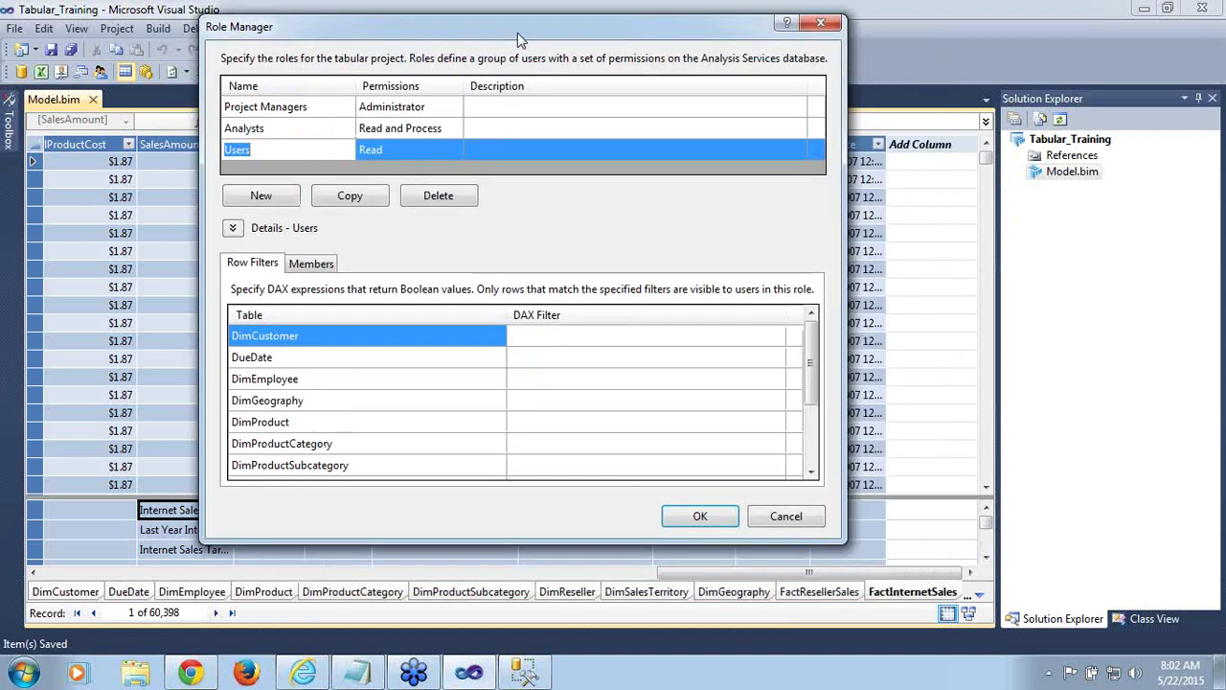
{"action": "left_click", "coordinate": [528, 401]}
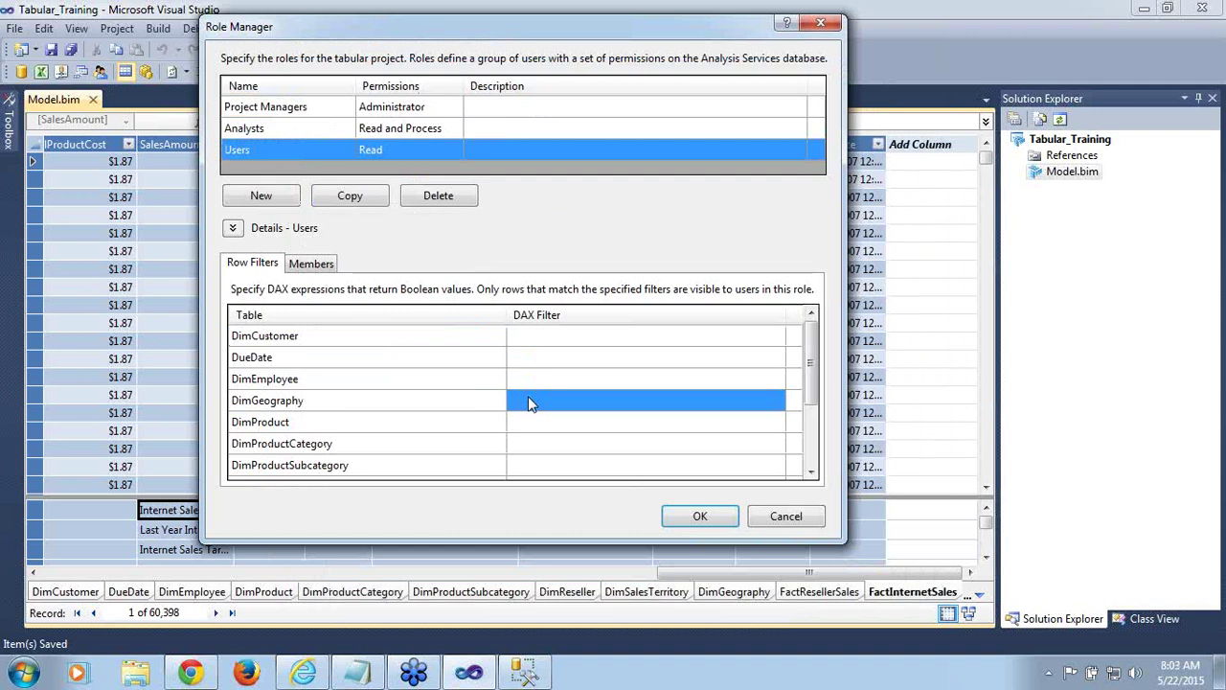
Enter the Users DimGeography filter =[EnglishCountryRegionName]="United States" && [EnglishCountryRegionName]="France"
{"action": "left_click", "coordinate": [528, 401]}
{"action": "type", "text": "="}
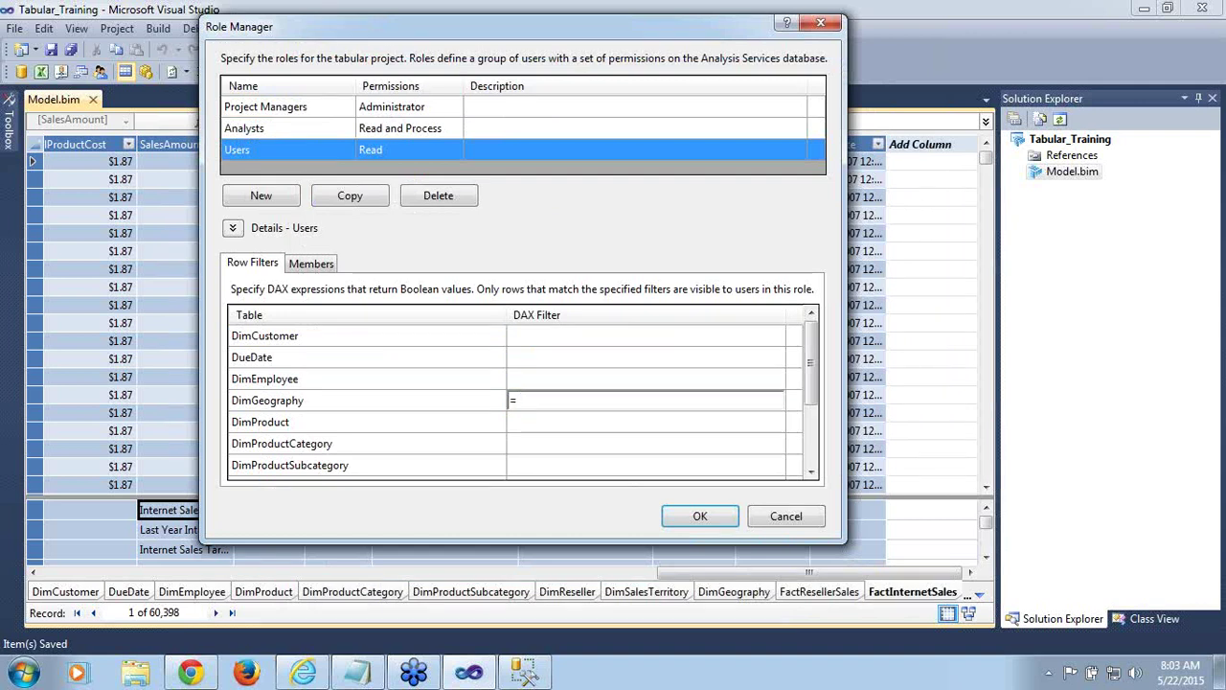
{"action": "type", "text": "["}
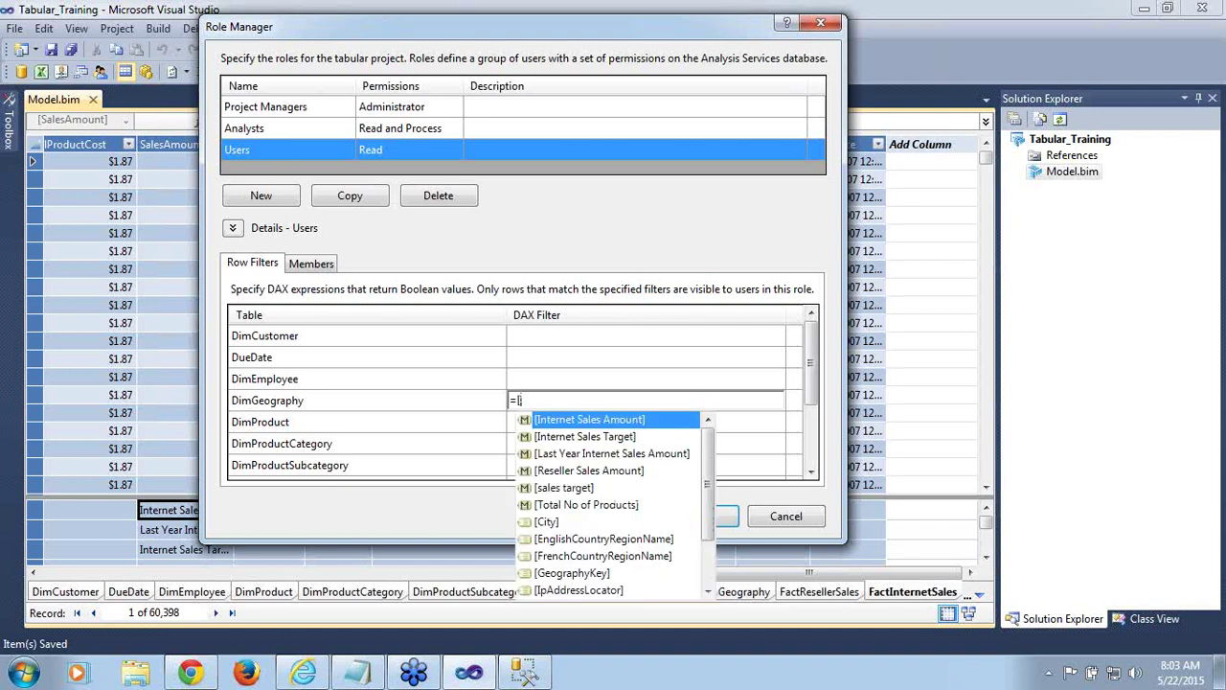
{"action": "type", "text": "en"}
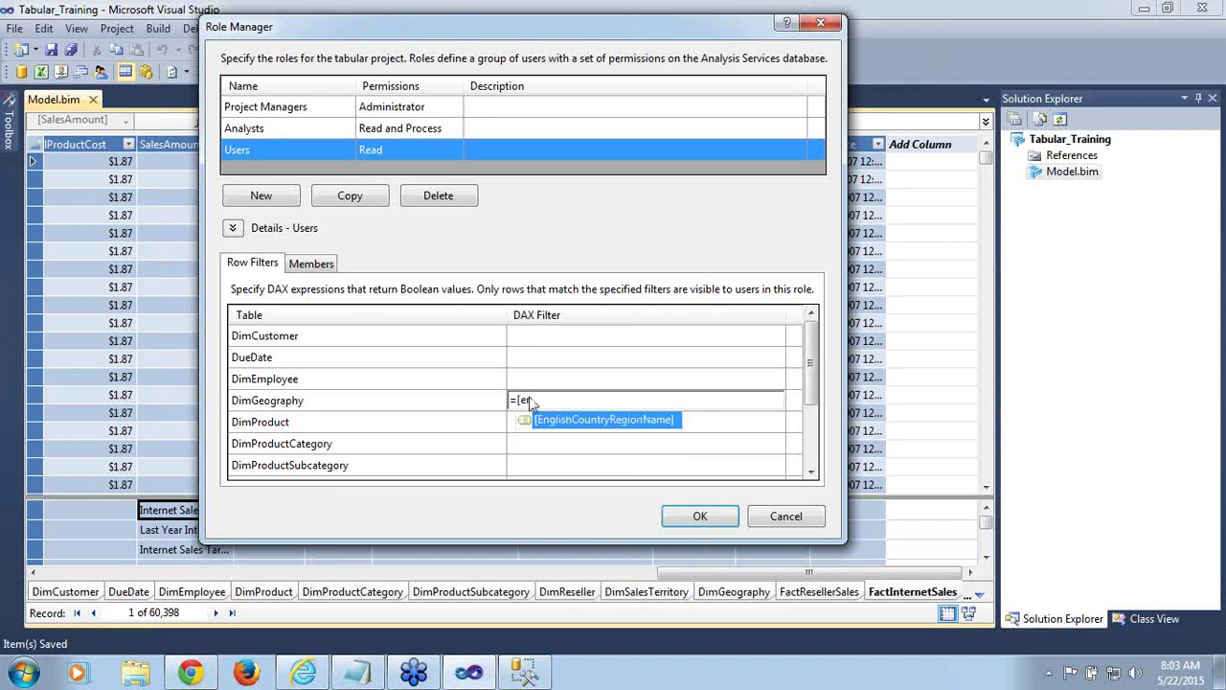
{"action": "double_click", "coordinate": [588, 422]}
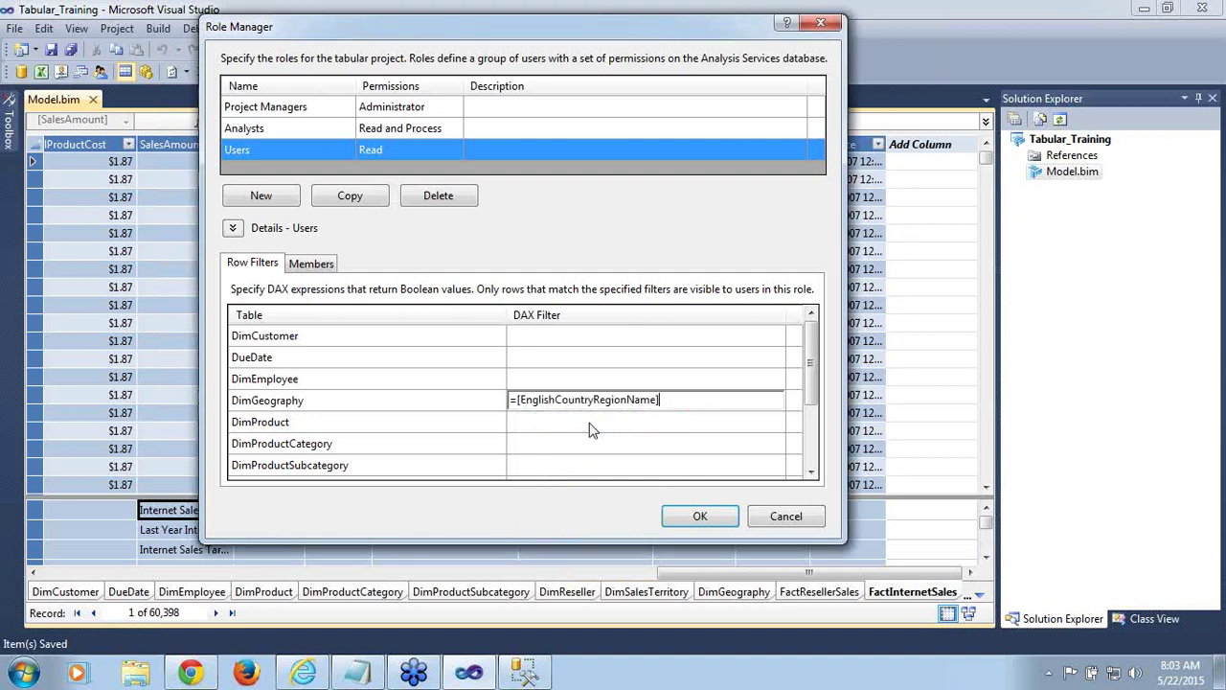
{"action": "type", "text": "="}
{"action": "type", "text": "\""}
{"action": "type", "text": "Uni"}
{"action": "type", "text": "ted"}
{"action": "type", "text": " Ste"}
{"action": "type", "text": "tes"}
{"action": "type", "text": "\""}
{"action": "type", "text": " &&"}
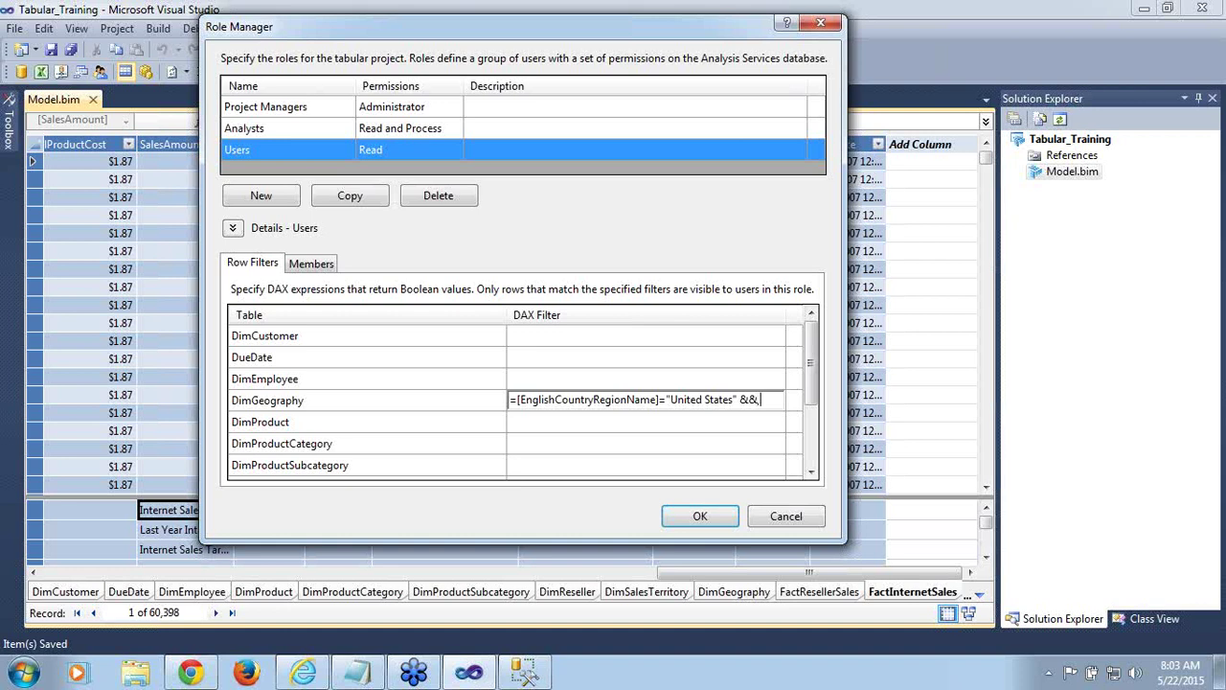
{"action": "type", "text": "["}
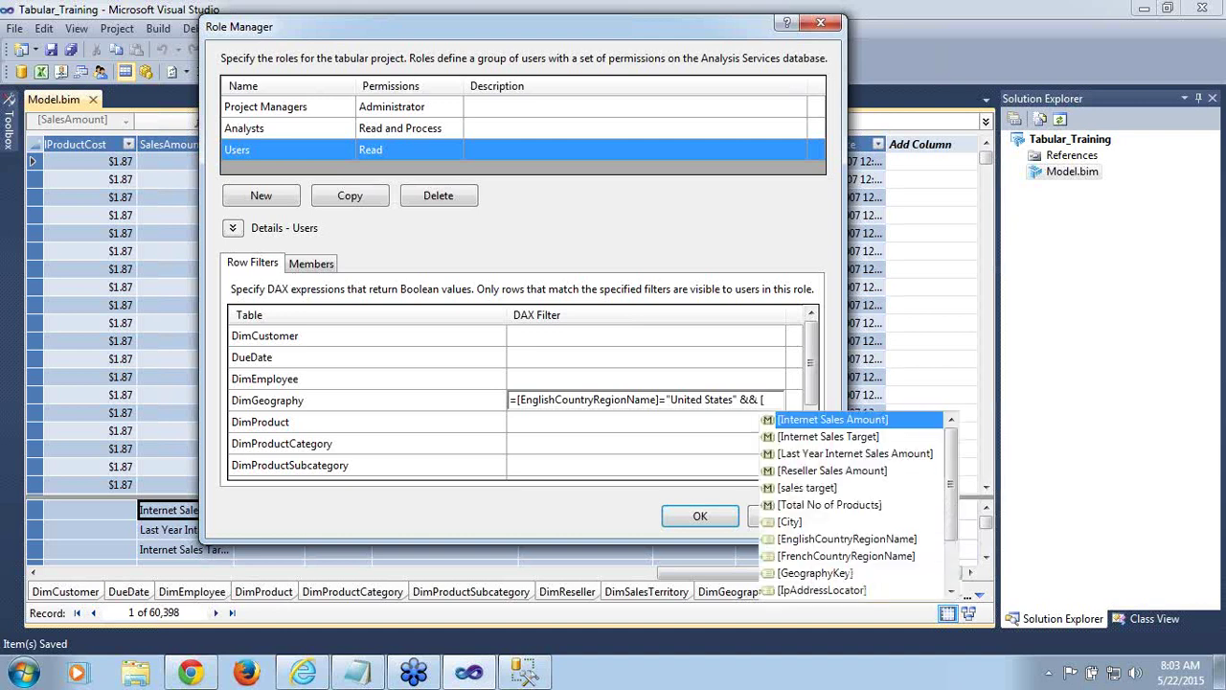
{"action": "type", "text": "en"}
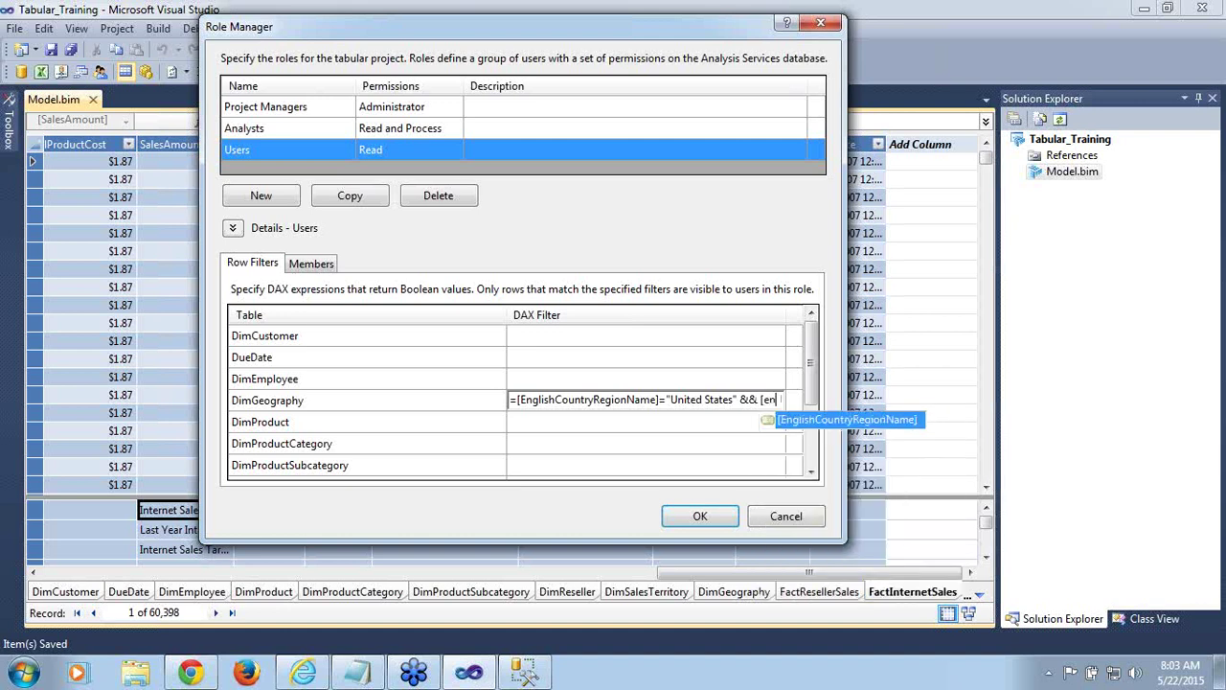
{"action": "double_click", "coordinate": [808, 427]}
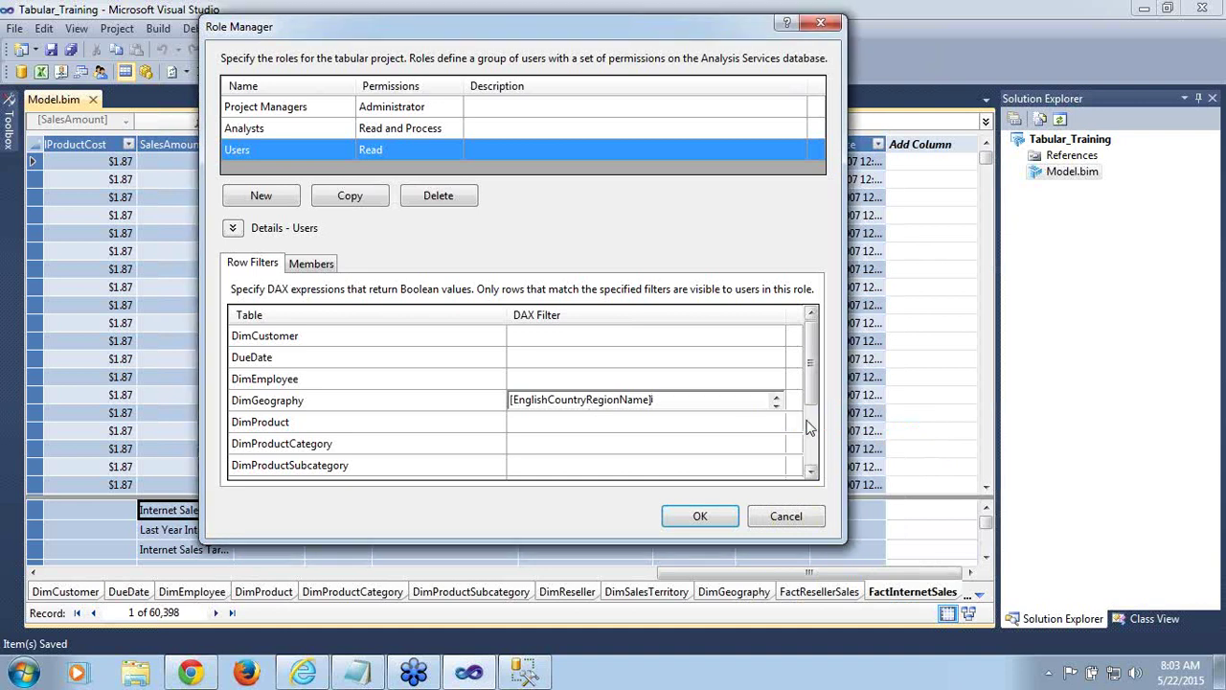
{"action": "type", "text": "="}
{"action": "type", "text": "\""}
{"action": "type", "text": "Fran"}
{"action": "type", "text": "ce"}
{"action": "key", "text": "Left"}
{"action": "key", "text": "Left"}
{"action": "key", "text": "Left"}
{"action": "key", "text": "Left"}
{"action": "key", "text": "Left"}
{"action": "key", "text": "Left"}
{"action": "key", "text": "Left"}
{"action": "key", "text": "Left"}
{"action": "key", "text": "Left"}
{"action": "key", "text": "Left"}
{"action": "key", "text": "Left"}
{"action": "key", "text": "Left"}
{"action": "key", "text": "Left"}
{"action": "key", "text": "Left"}
{"action": "key", "text": "Left"}
{"action": "key", "text": "Left"}
{"action": "key", "text": "Left"}
{"action": "key", "text": "Left"}
{"action": "key", "text": "Left"}
{"action": "key", "text": "Left"}
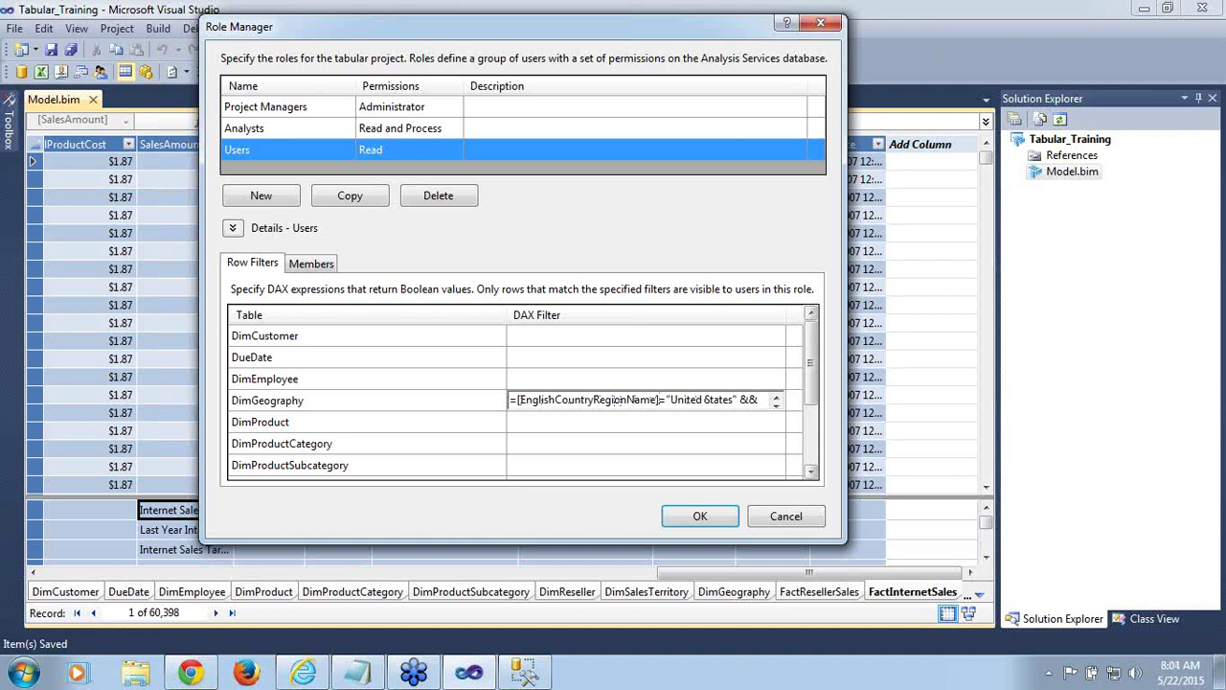
{"action": "key", "text": "Down"}
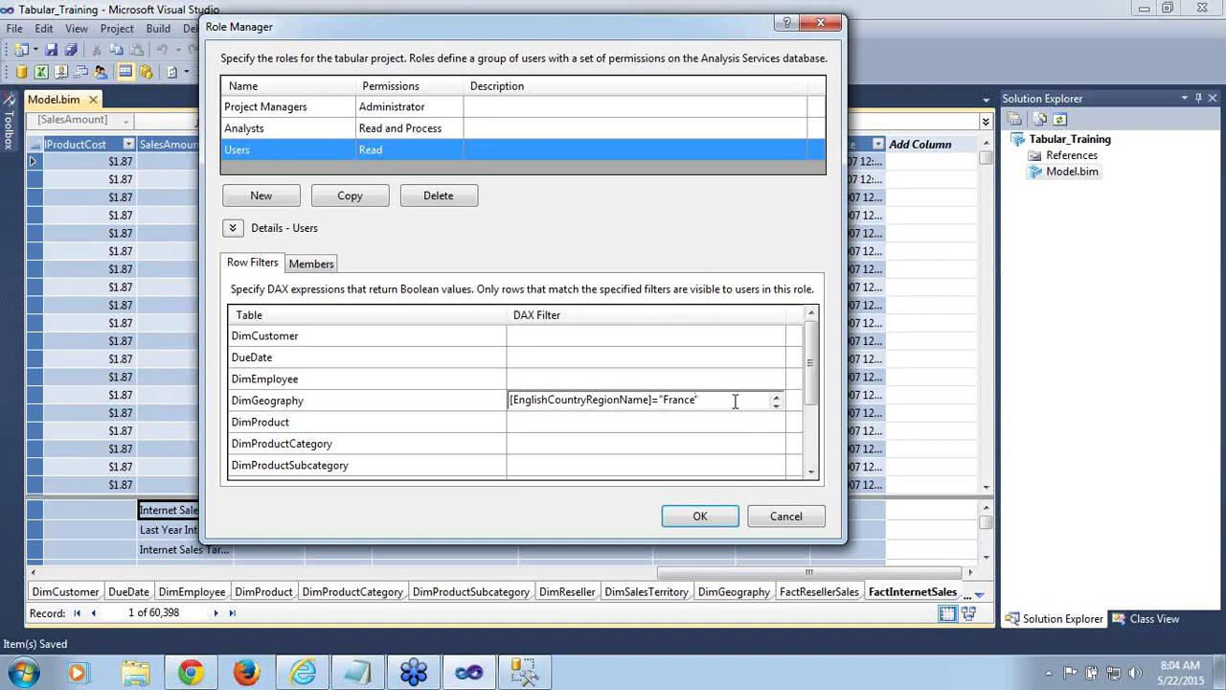
{"action": "key", "text": "Up"}
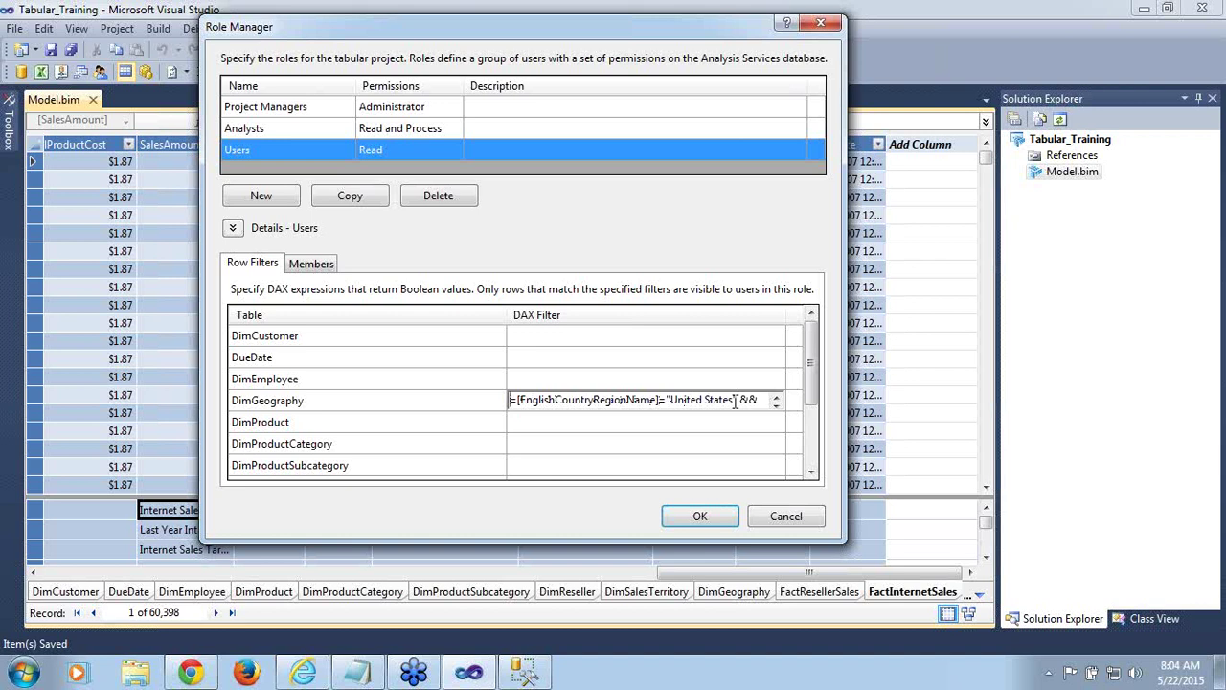
Save the role changes, deploy Tabular_Training successfully, and return to SSMS
{"action": "left_click", "coordinate": [701, 516]}
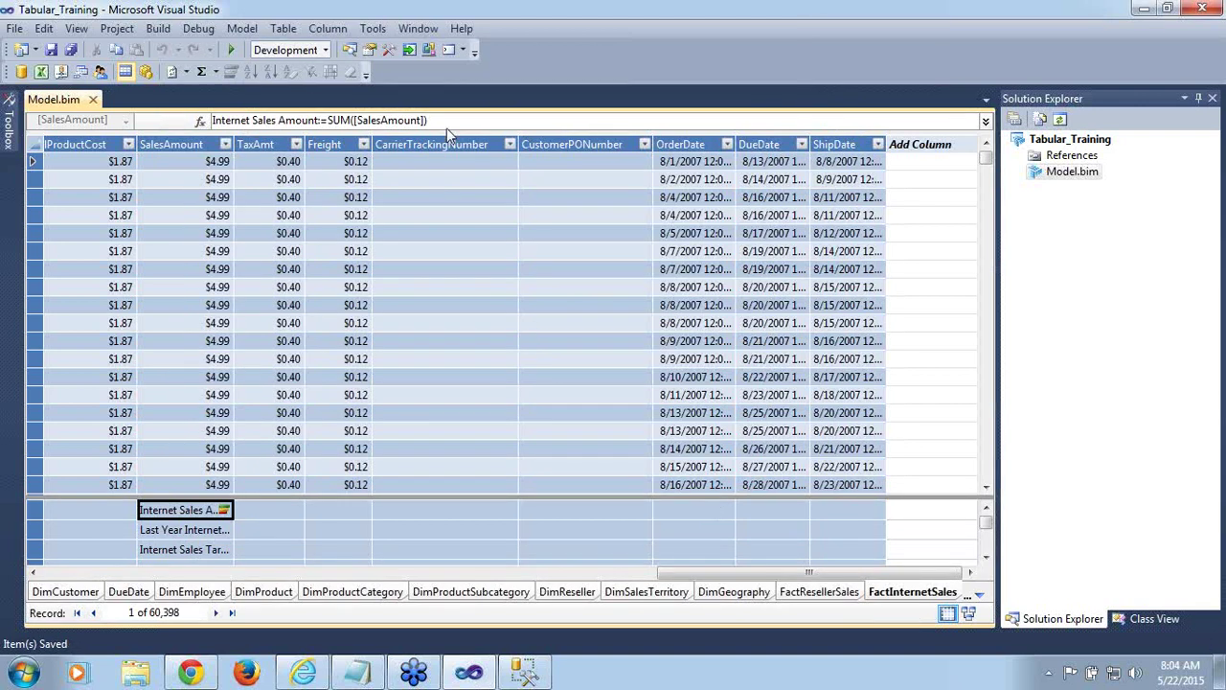
{"action": "left_click", "coordinate": [1070, 140]}
{"action": "right_click", "coordinate": [1071, 140]}
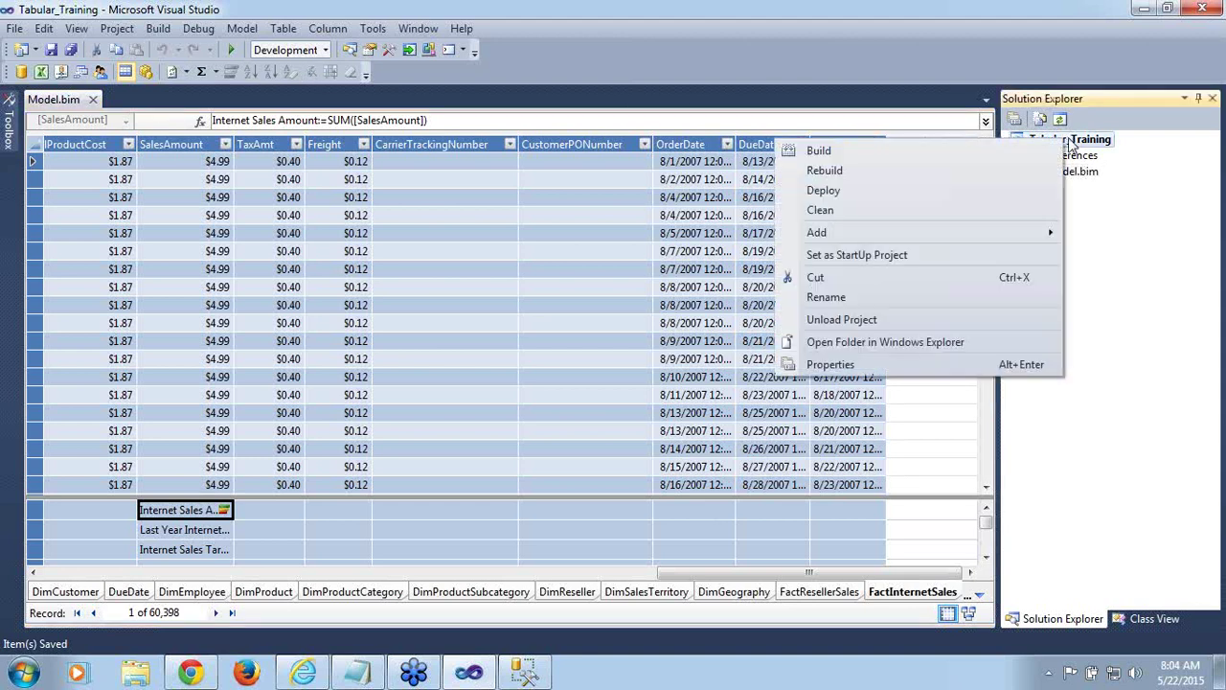
{"action": "left_click", "coordinate": [863, 194]}
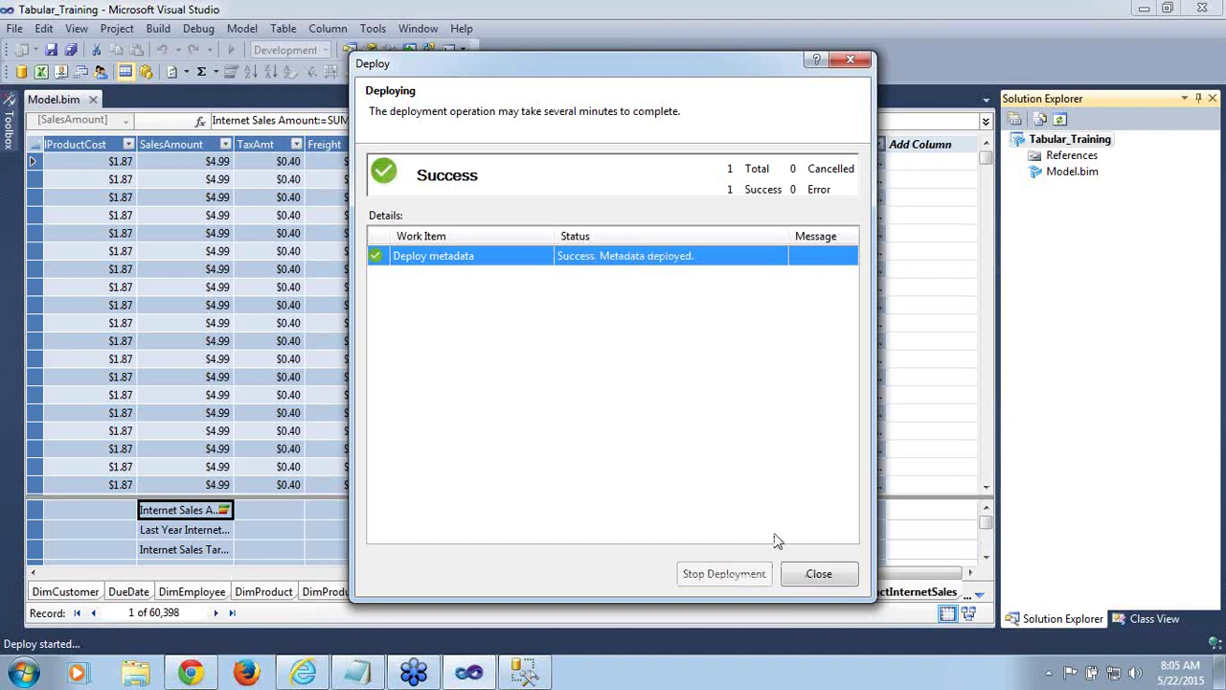
{"action": "left_click", "coordinate": [816, 575]}
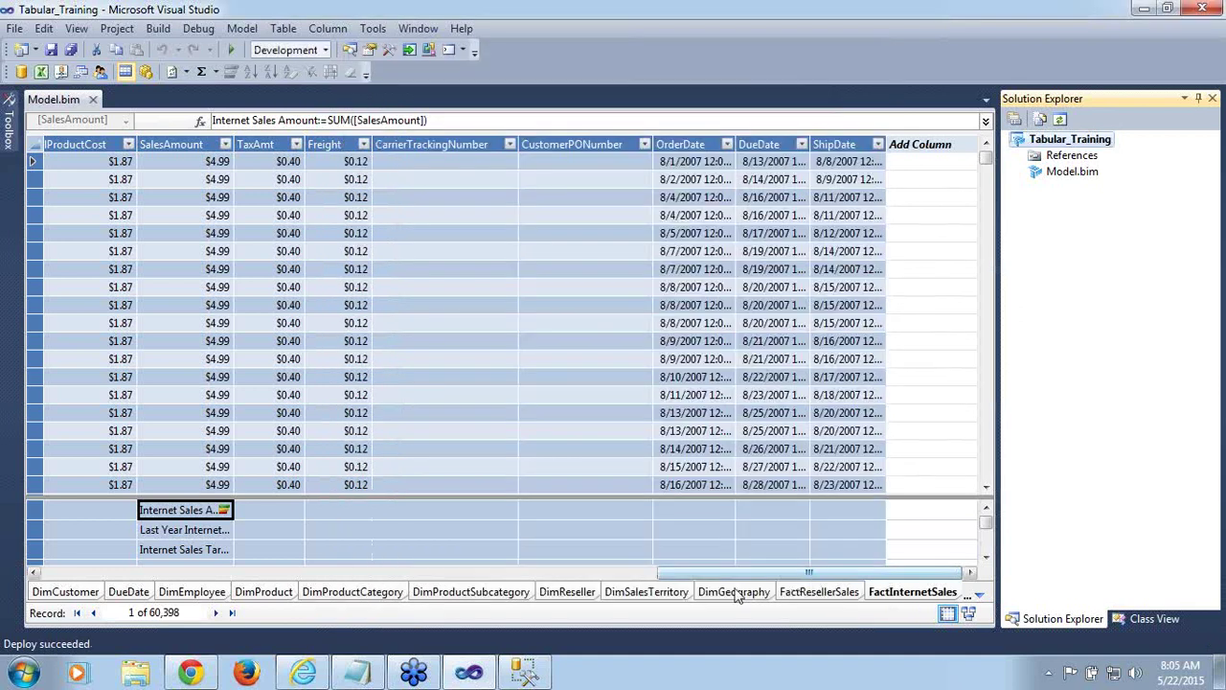
{"action": "left_click", "coordinate": [524, 671]}
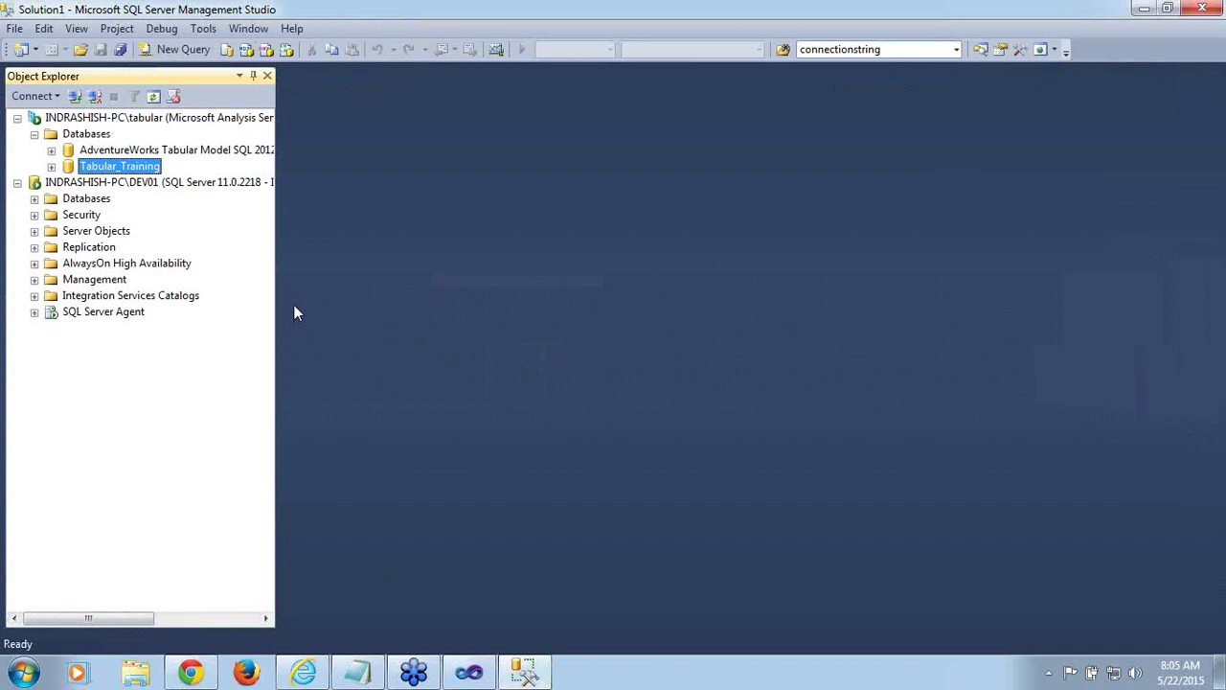
Open the Tabular_Training database in the model browser via Browse
{"action": "right_click", "coordinate": [140, 172]}
{"action": "mouse_move", "coordinate": [151, 187]}
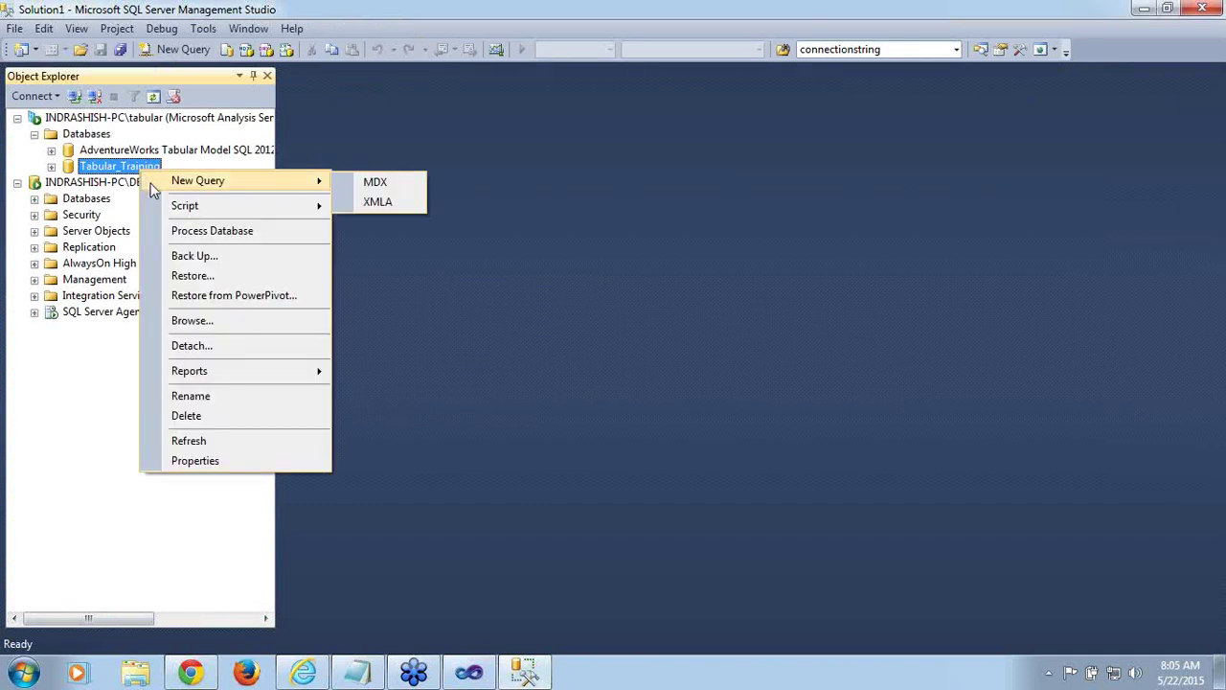
{"action": "left_click", "coordinate": [153, 98]}
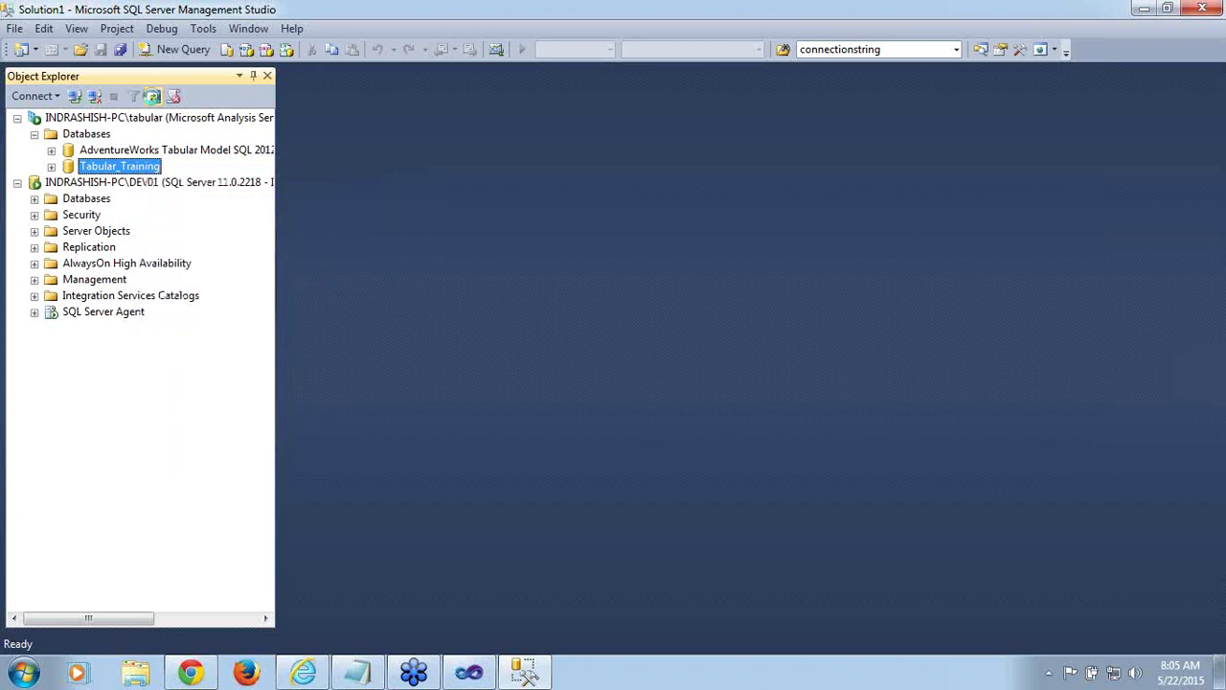
{"action": "right_click", "coordinate": [118, 173]}
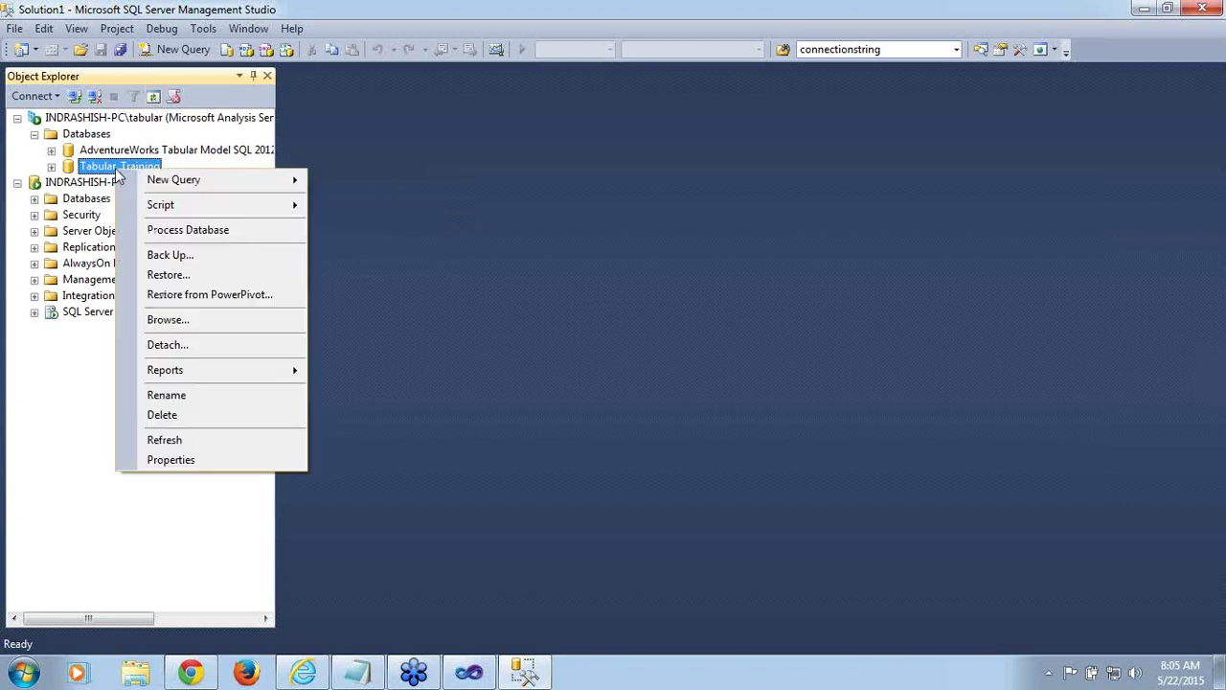
{"action": "left_click", "coordinate": [164, 318]}
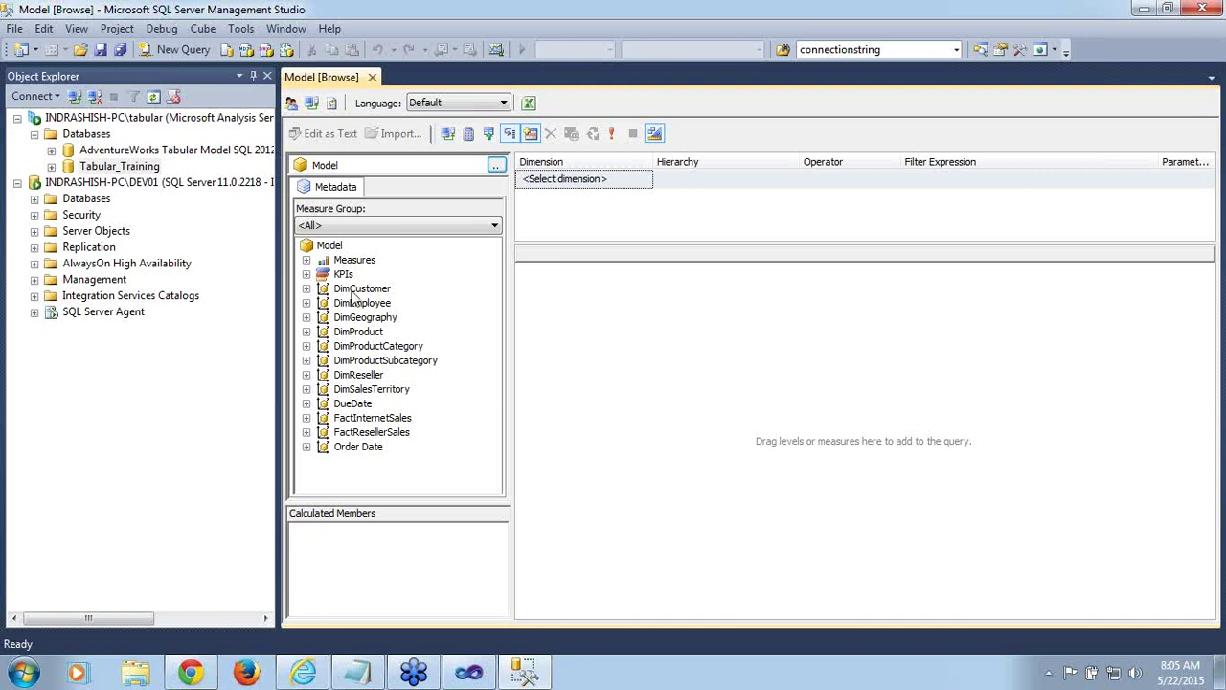
Query Internet Sales Amount broken down by DimGeography's EnglishCountryRegionName
{"action": "left_click", "coordinate": [307, 260]}
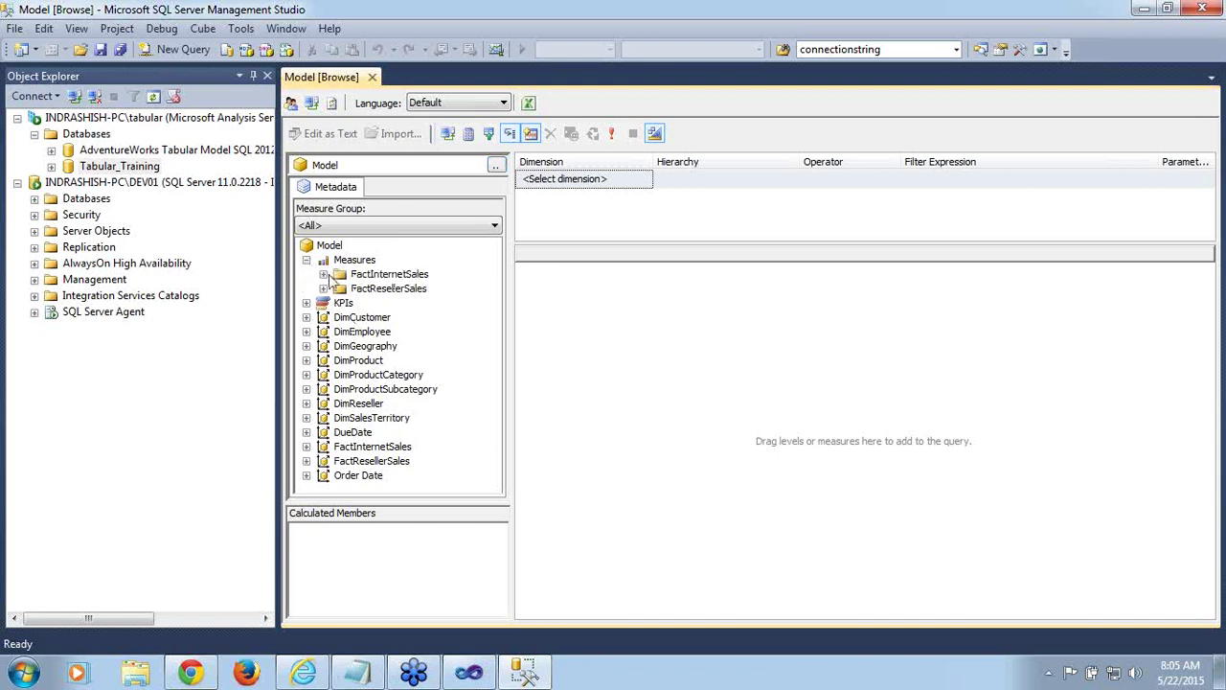
{"action": "left_click", "coordinate": [323, 274]}
{"action": "left_click", "coordinate": [393, 291]}
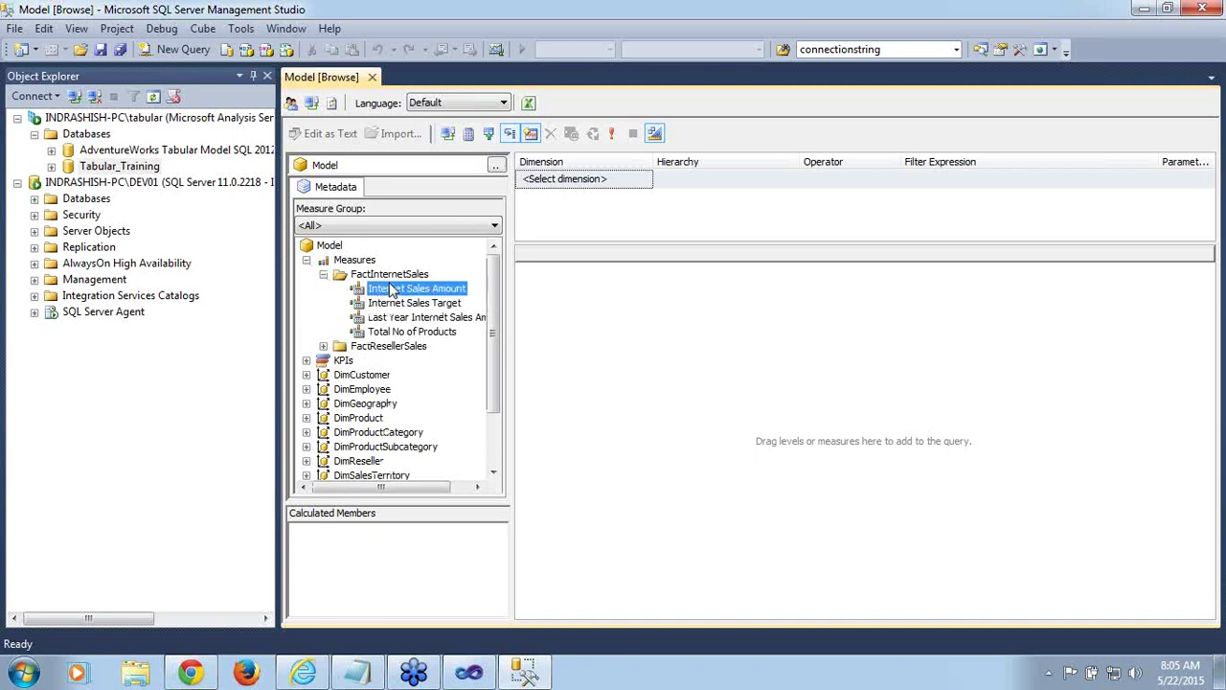
{"action": "left_click_drag", "start_coordinate": [392, 290], "coordinate": [601, 318]}
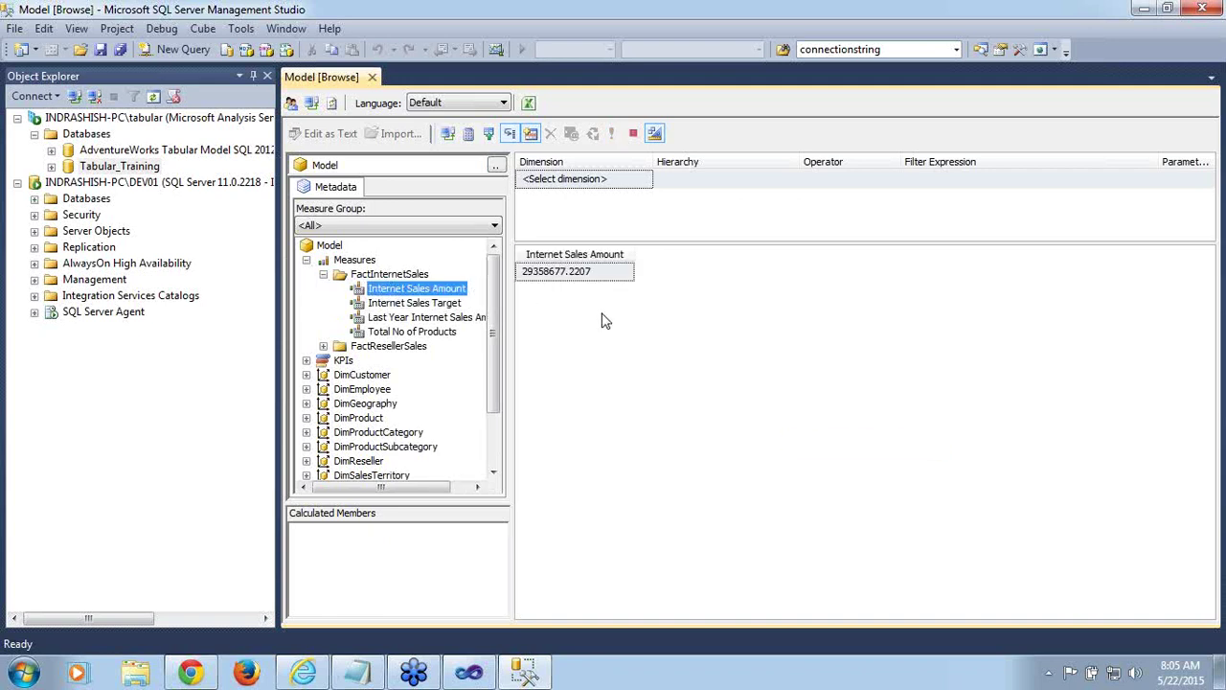
{"action": "scroll", "coordinate": [494, 345], "scroll_direction": "down", "scroll_amount": 1}
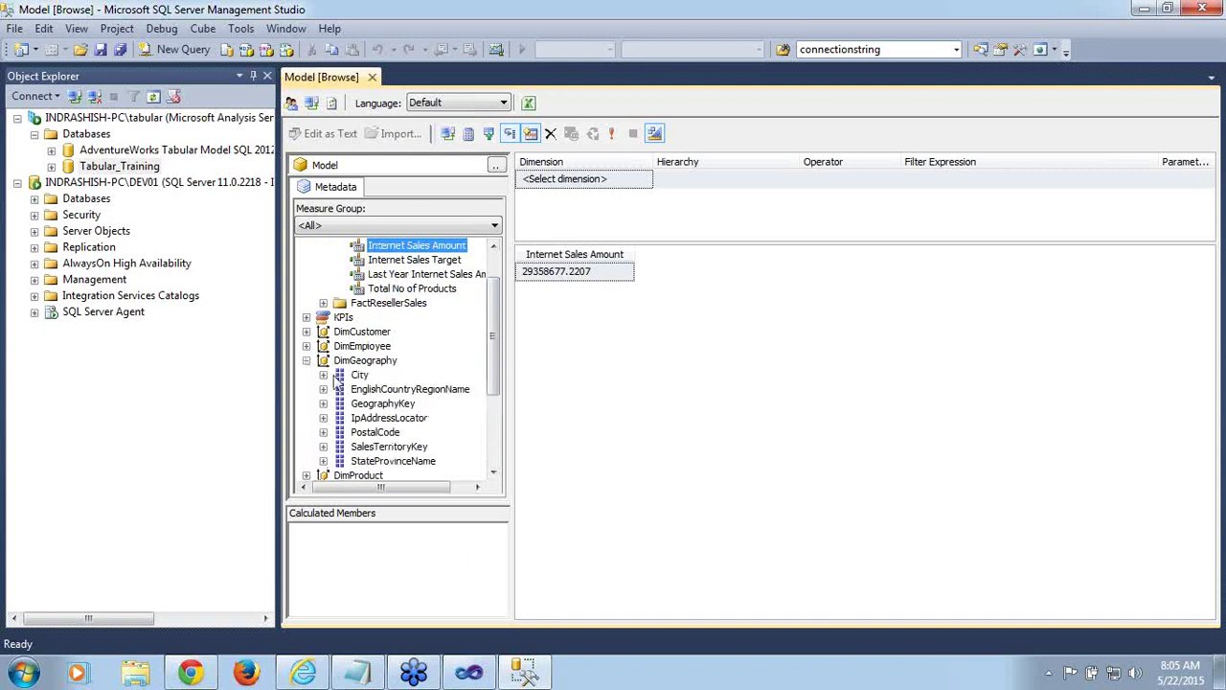
{"action": "left_click", "coordinate": [433, 397]}
{"action": "left_click_drag", "start_coordinate": [431, 398], "coordinate": [569, 361]}
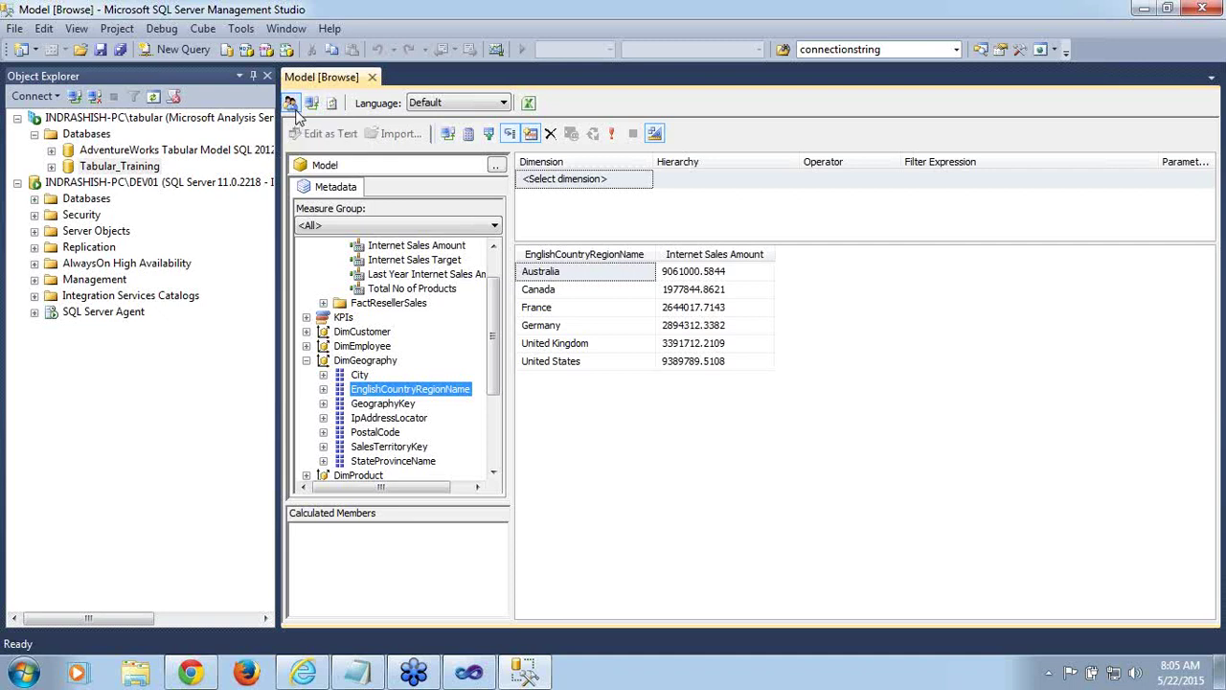
Switch the browser's security context to the Users role through Change User
{"action": "left_click", "coordinate": [292, 105]}
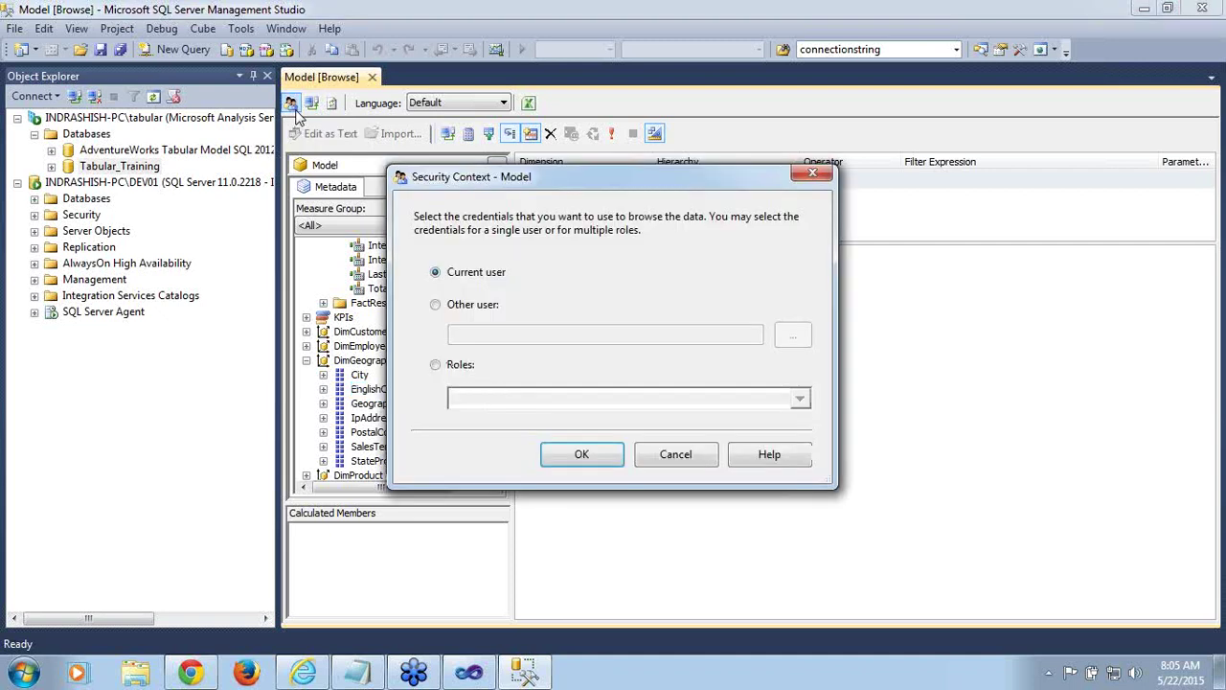
{"action": "left_click", "coordinate": [436, 366]}
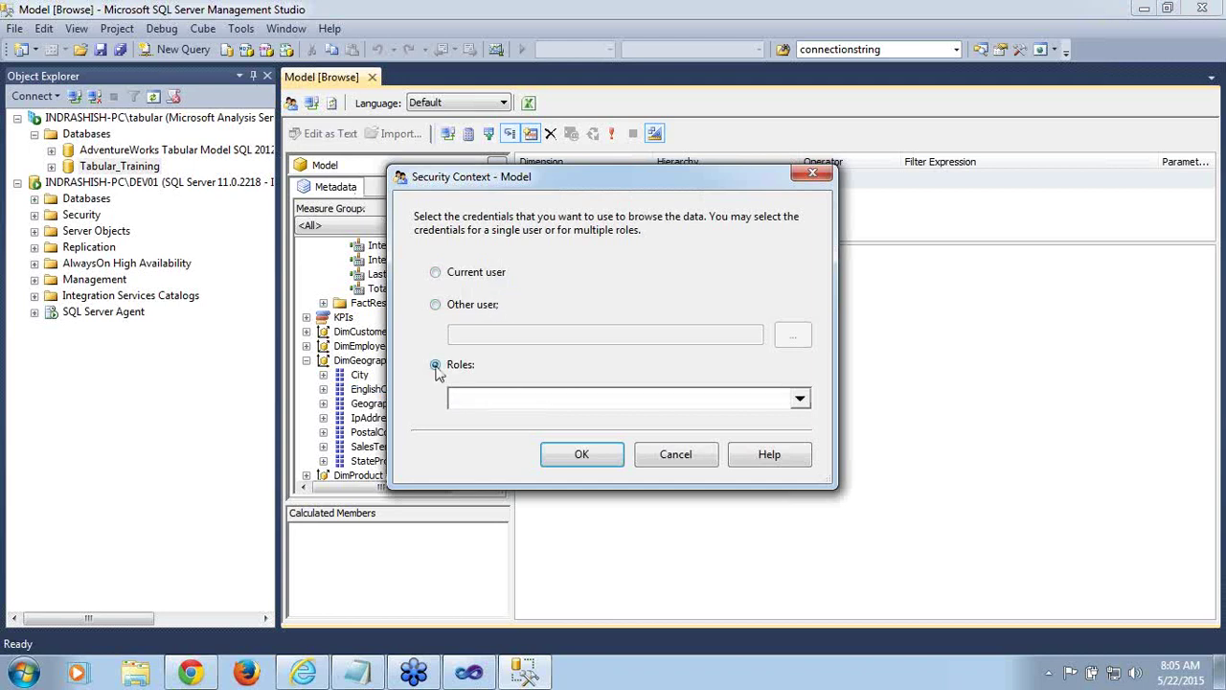
{"action": "left_click", "coordinate": [800, 401]}
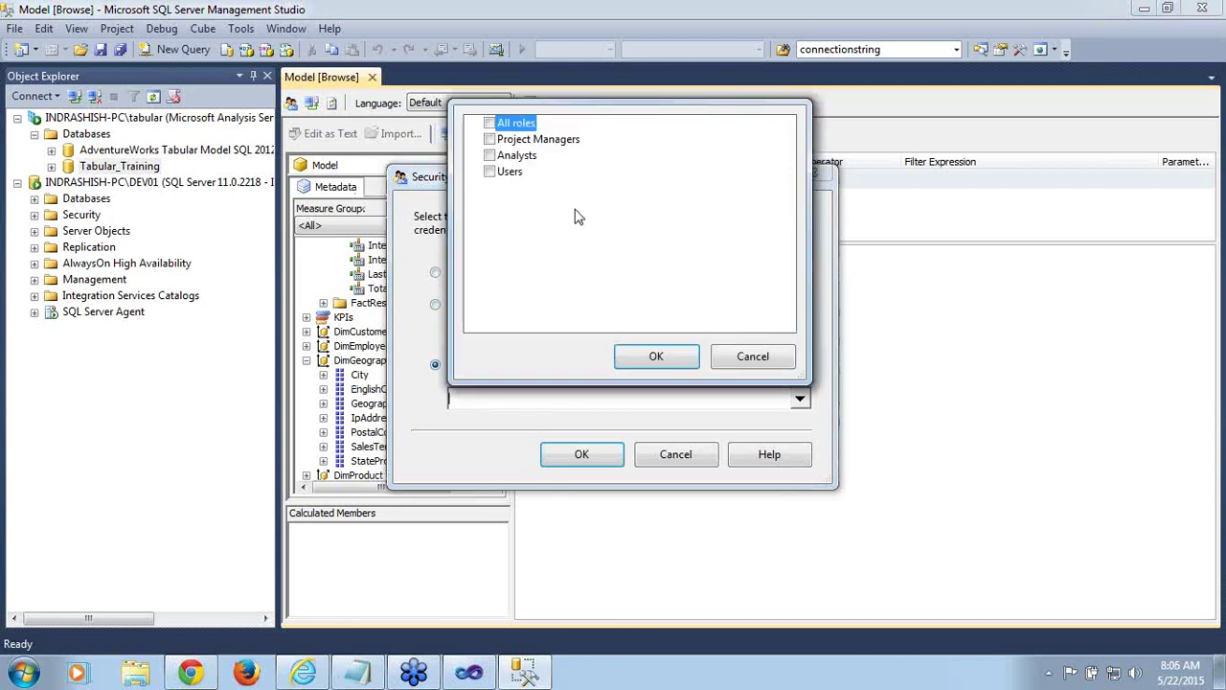
{"action": "left_click", "coordinate": [490, 172]}
{"action": "left_click", "coordinate": [670, 357]}
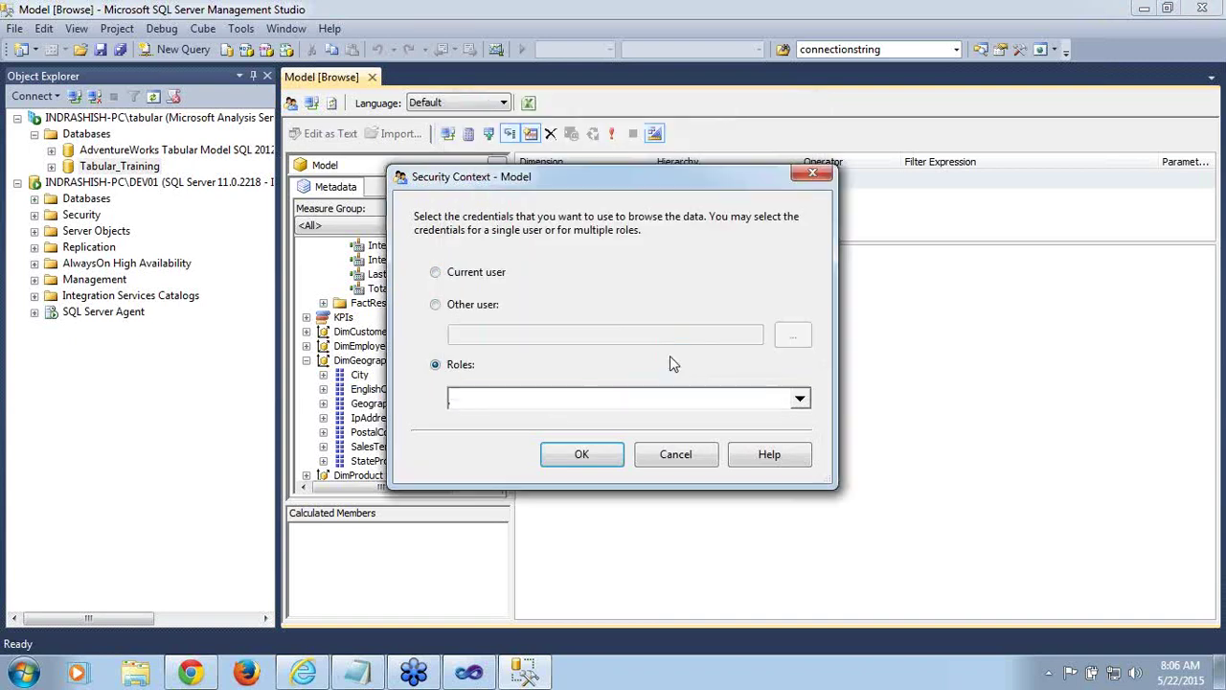
{"action": "left_click", "coordinate": [584, 456]}
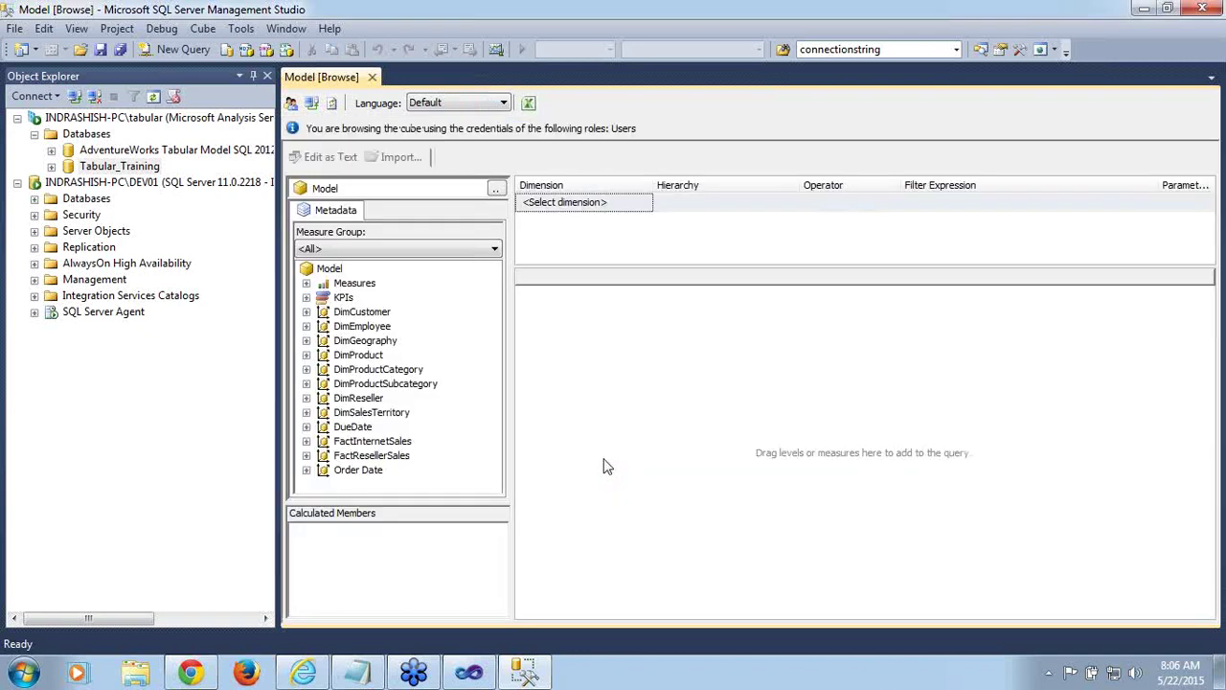
Run Internet Sales Amount as the Users role, get no rows, and close the browser
{"action": "left_click", "coordinate": [306, 283]}
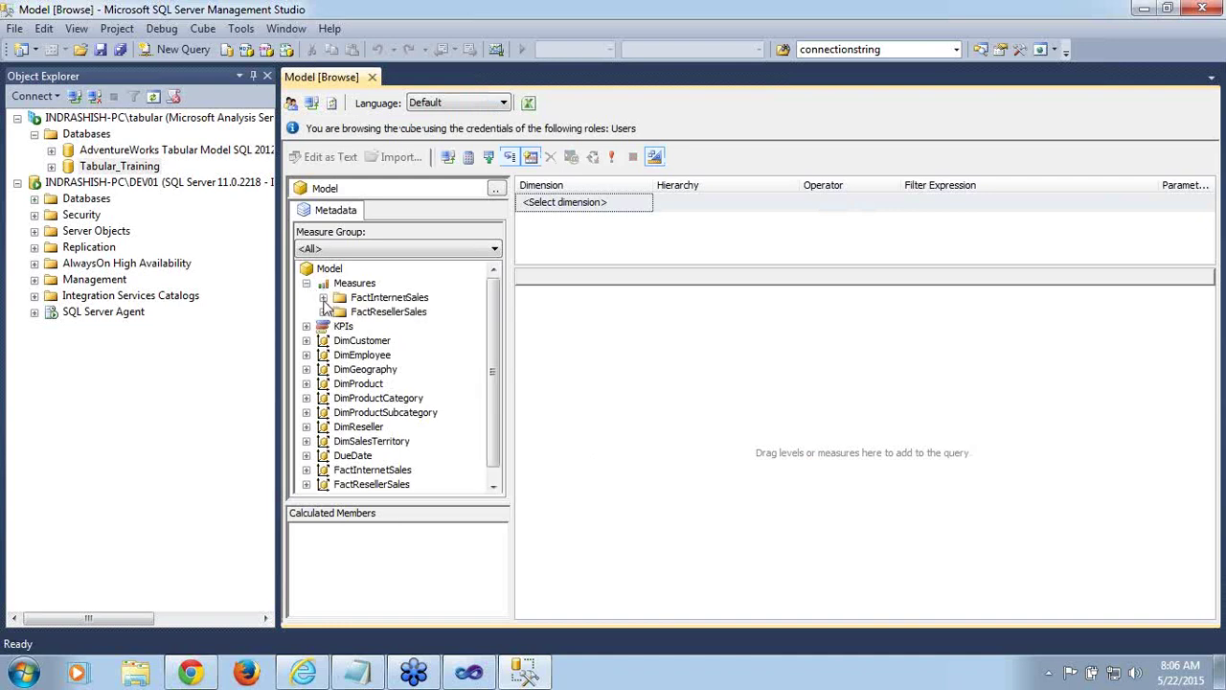
{"action": "left_click", "coordinate": [323, 297]}
{"action": "left_click_drag", "start_coordinate": [404, 318], "coordinate": [583, 340]}
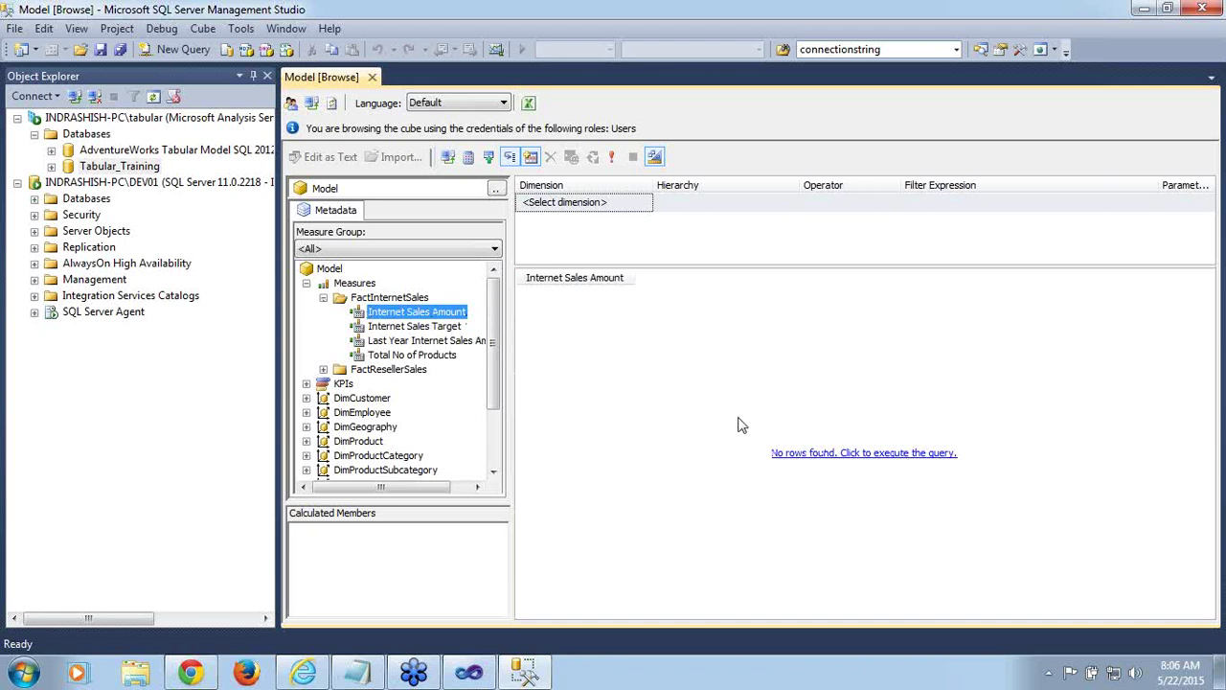
{"action": "left_click", "coordinate": [828, 458]}
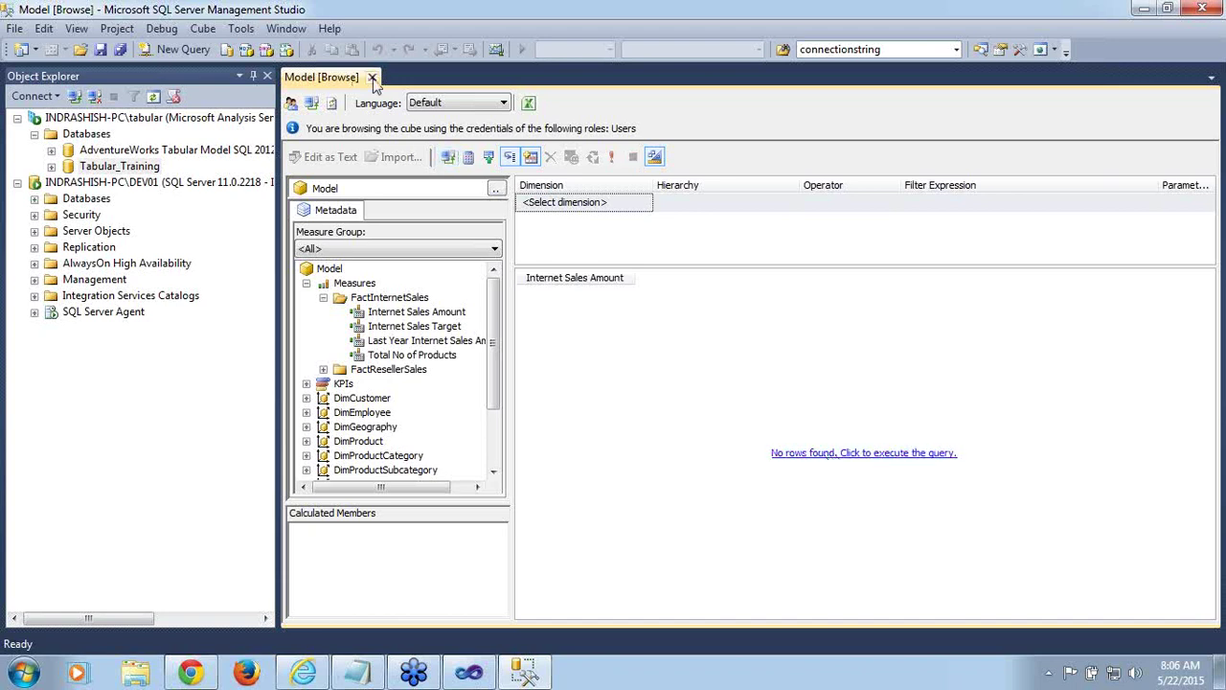
{"action": "left_click", "coordinate": [373, 77]}
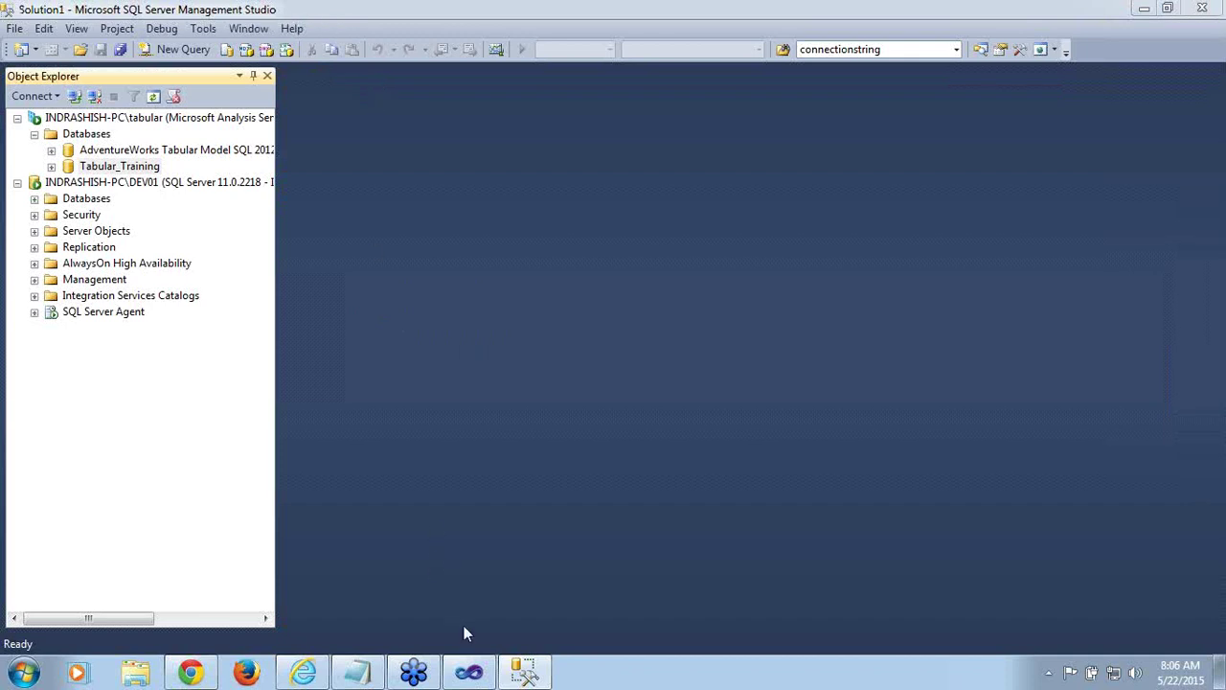
In Visual Studio, open Model > Roles and select the Users role
{"action": "mouse_move", "coordinate": [476, 668]}
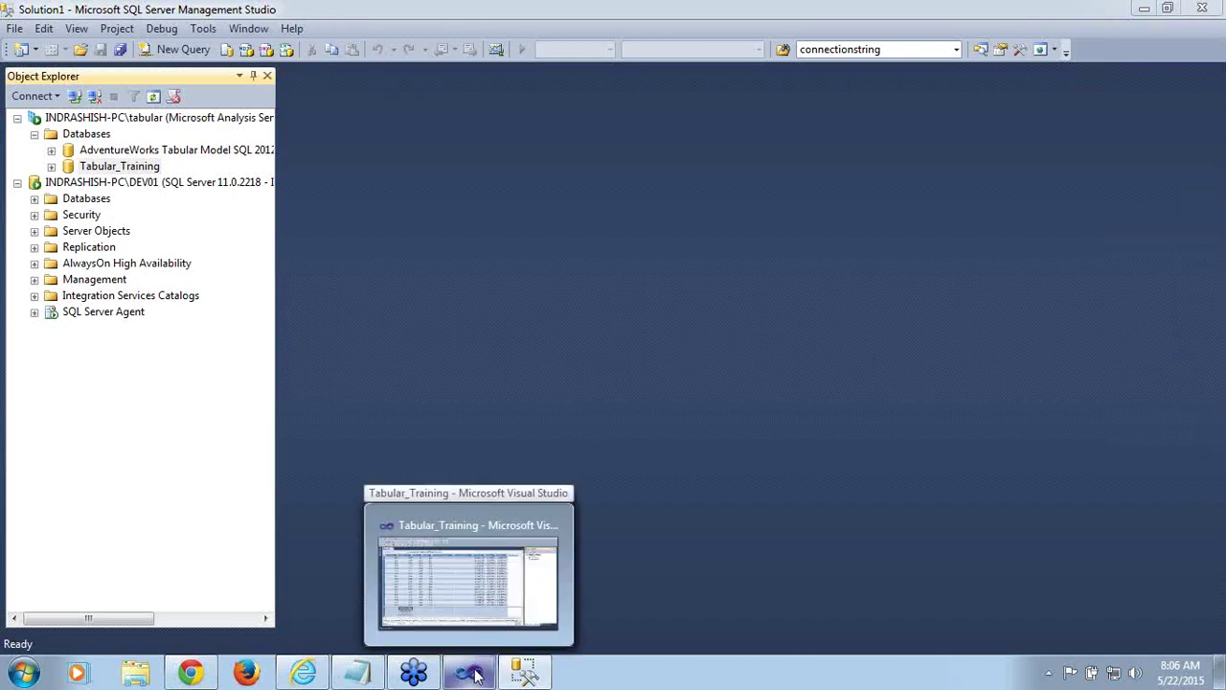
{"action": "left_click", "coordinate": [475, 676]}
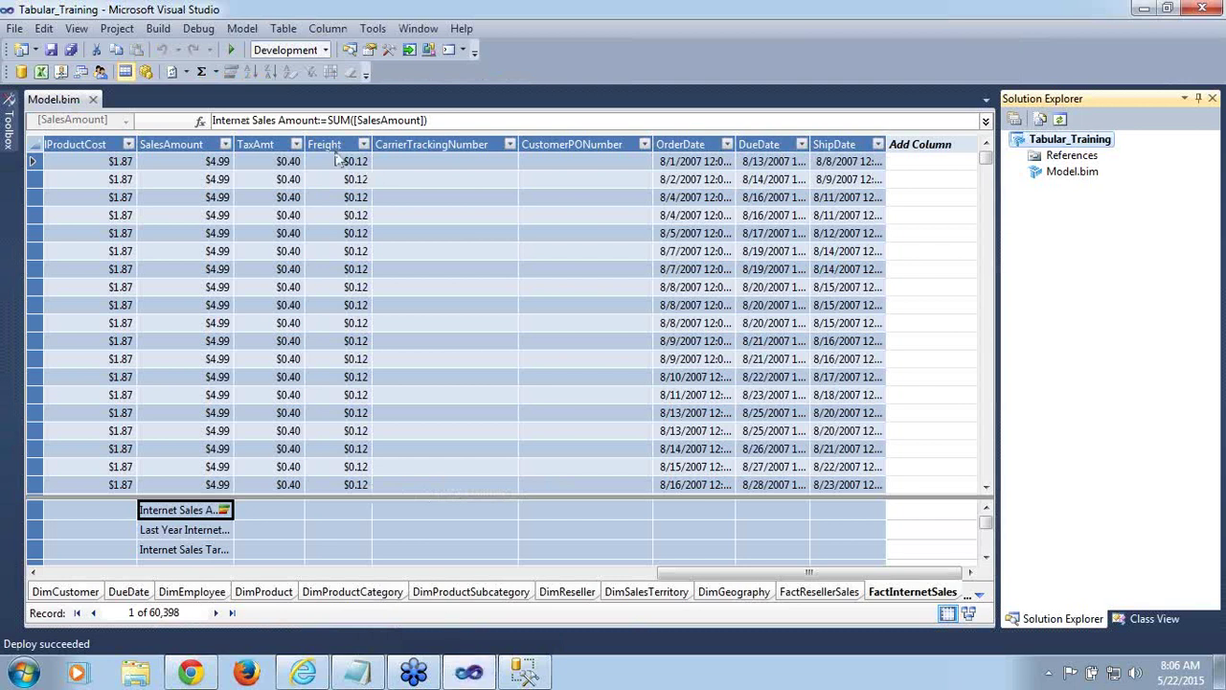
{"action": "left_click", "coordinate": [243, 29]}
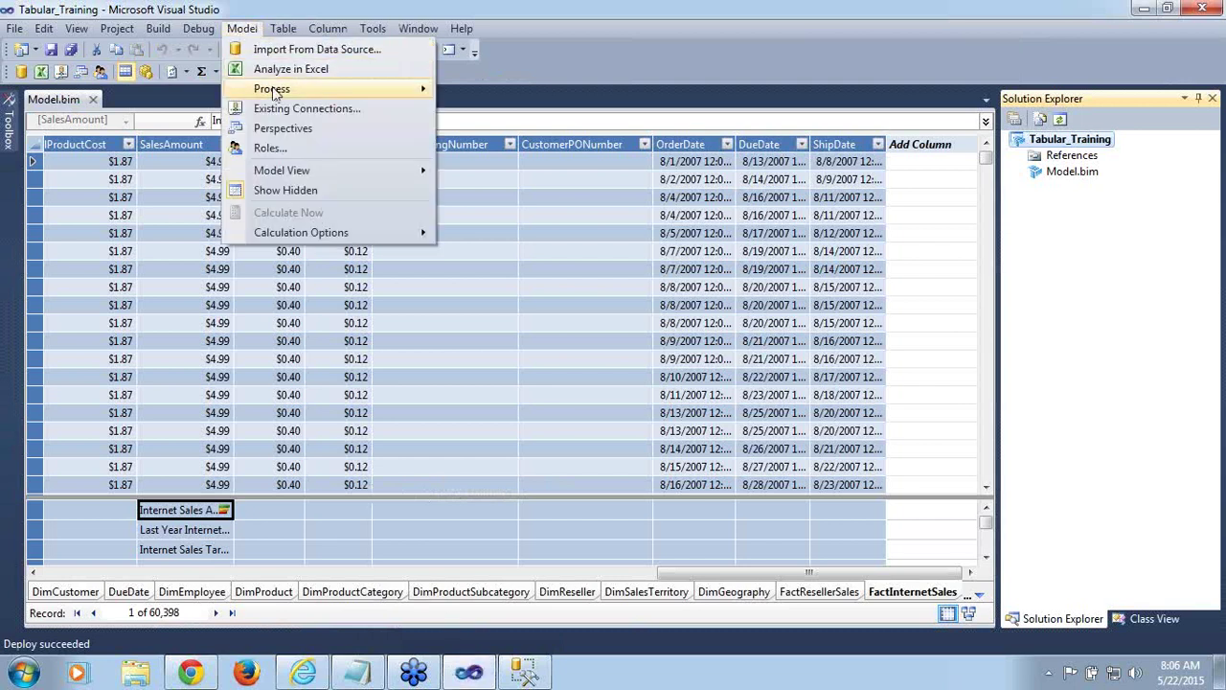
{"action": "mouse_move", "coordinate": [285, 96]}
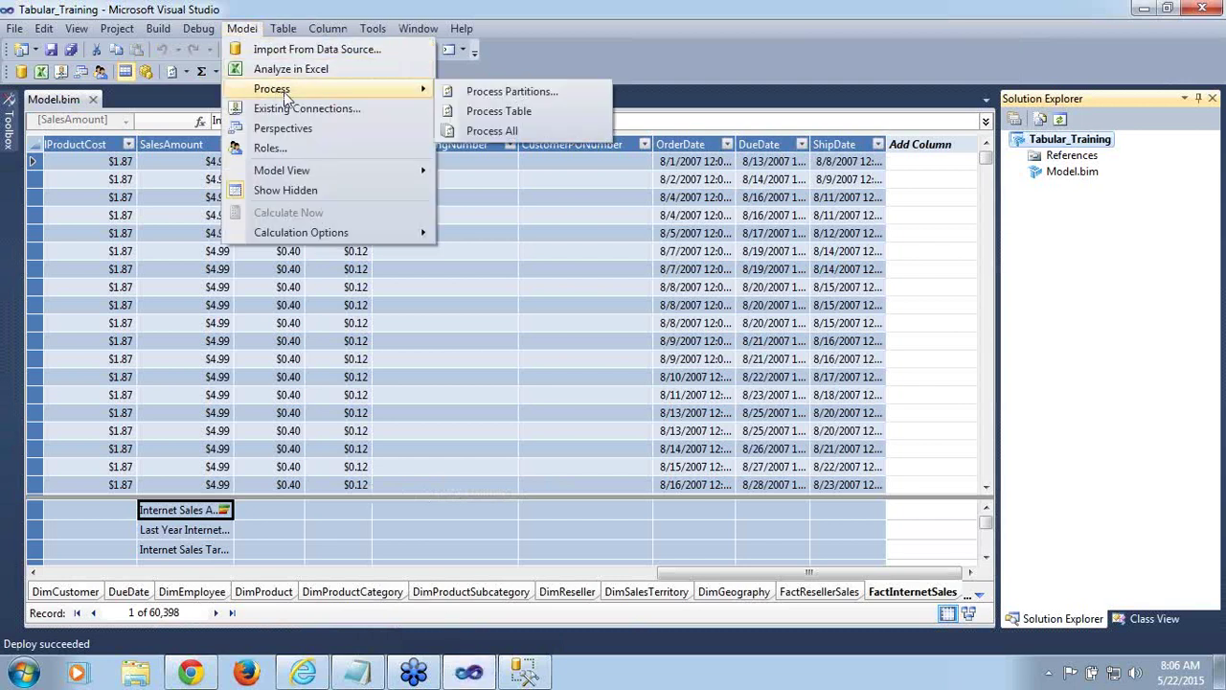
{"action": "left_click", "coordinate": [277, 149]}
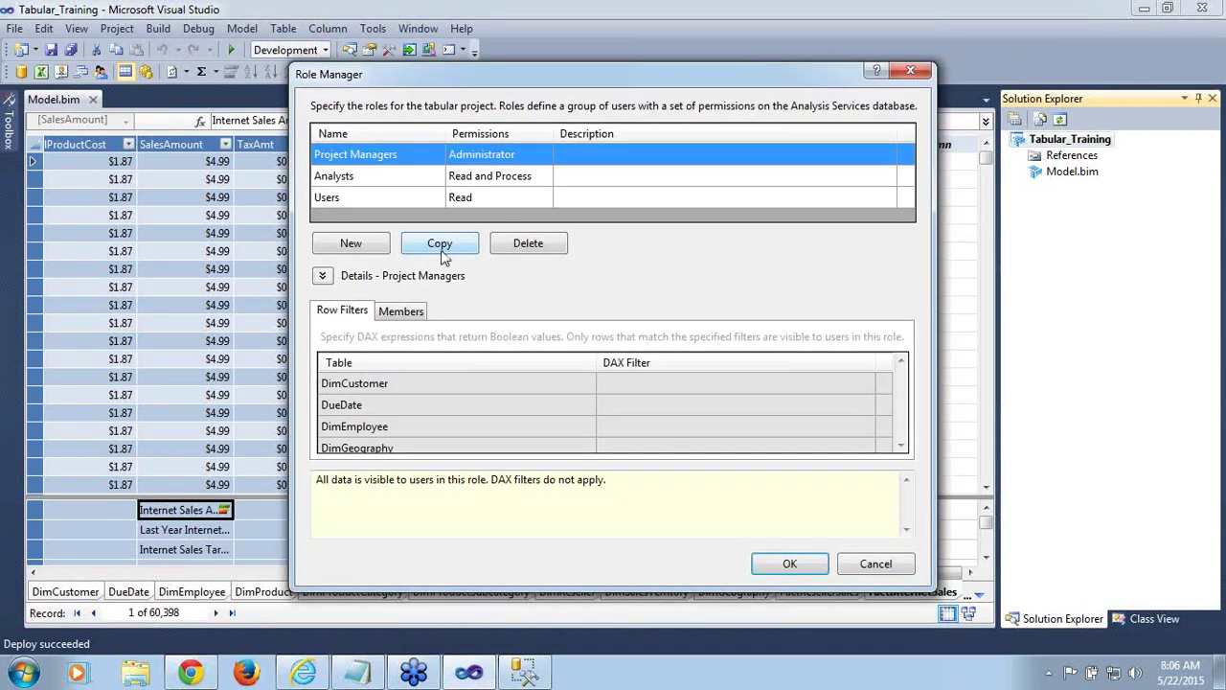
{"action": "left_click", "coordinate": [385, 197]}
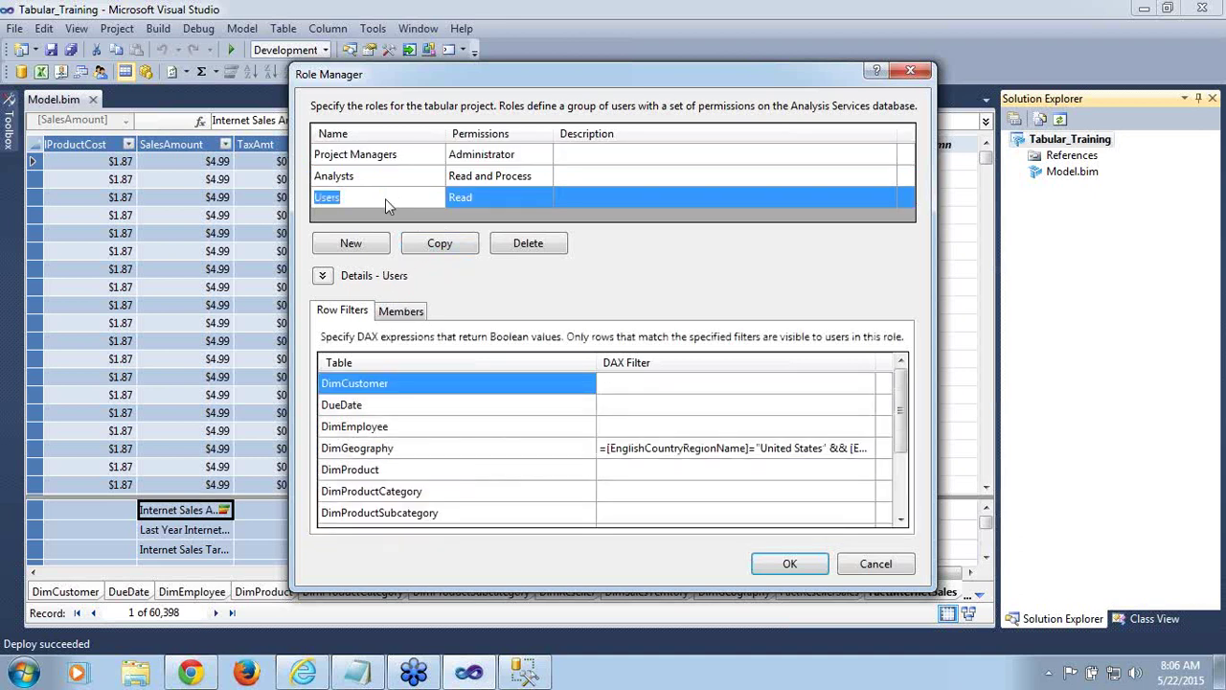
Cut the DimGeography filter to =[EnglishCountryRegionName]="United States" and save the roles
{"action": "left_click", "coordinate": [830, 449]}
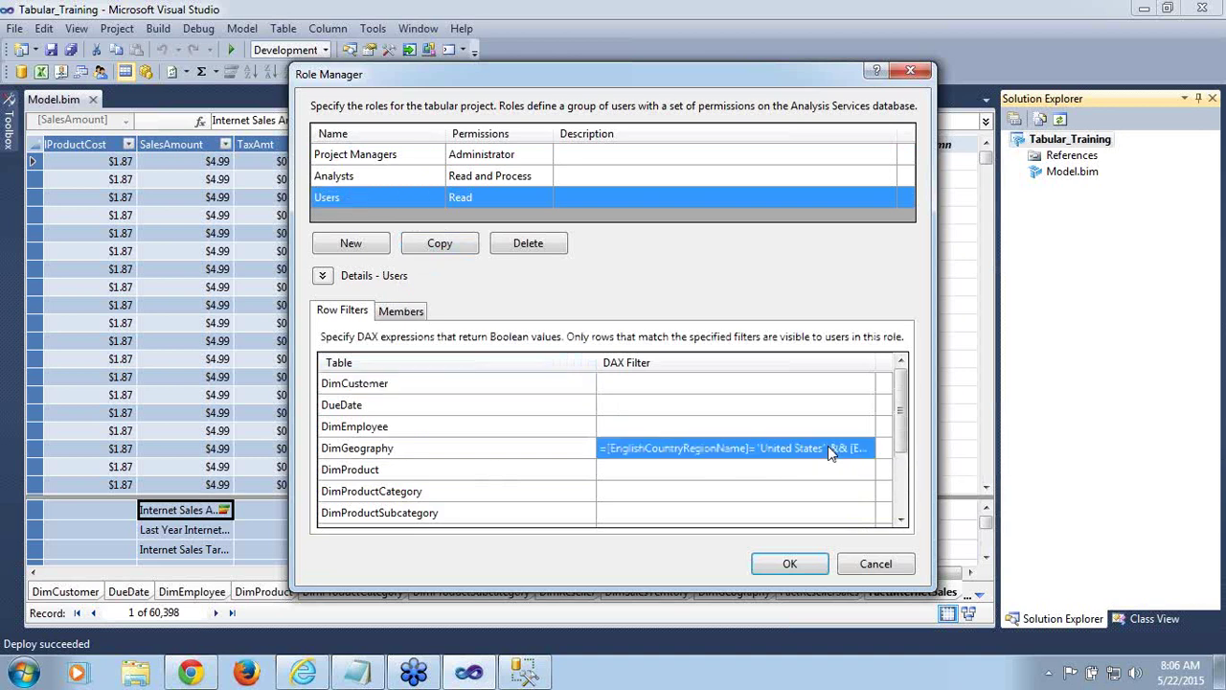
{"action": "left_click", "coordinate": [827, 448]}
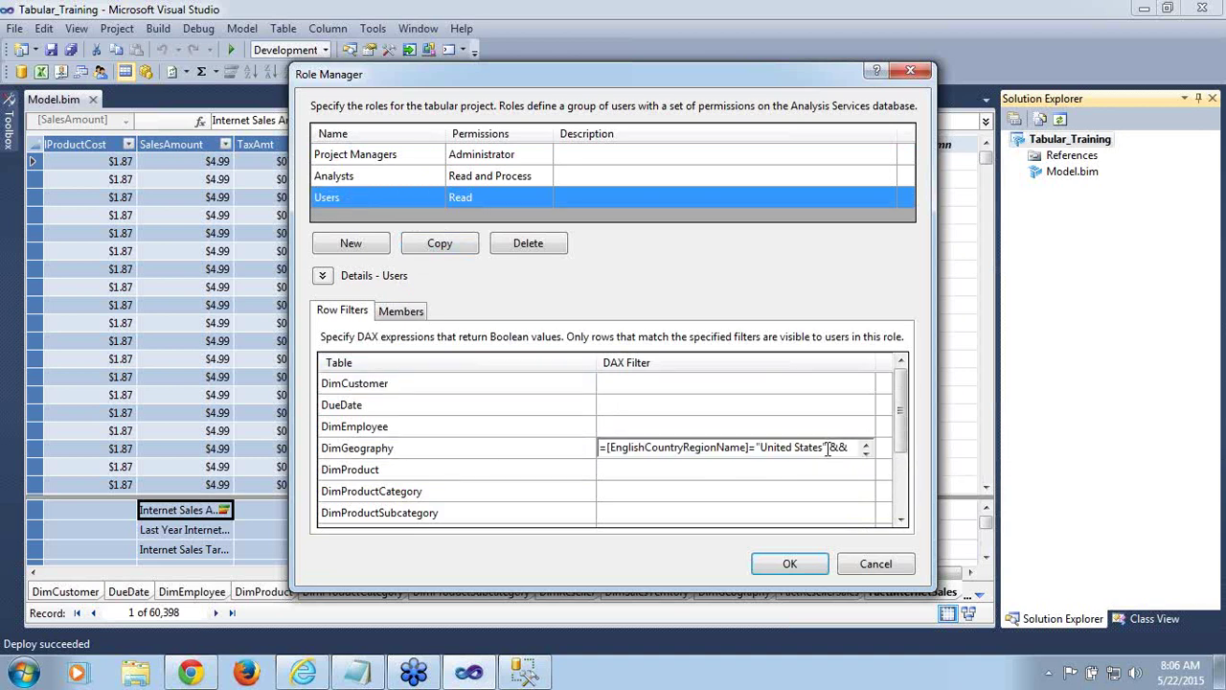
{"action": "key", "text": "Delete"}
{"action": "key", "text": "Delete"}
{"action": "key", "text": "Delete"}
{"action": "key", "text": "Delete"}
{"action": "key", "text": "Delete"}
{"action": "key", "text": "Delete"}
{"action": "key", "text": "Delete"}
{"action": "key", "text": "Delete"}
{"action": "key", "text": "Delete"}
{"action": "key", "text": "Delete"}
{"action": "key", "text": "Delete"}
{"action": "key", "text": "Delete"}
{"action": "key", "text": "Delete"}
{"action": "key", "text": "Delete"}
{"action": "key", "text": "Delete"}
{"action": "key", "text": "Delete"}
{"action": "key", "text": "Delete"}
{"action": "key", "text": "Delete"}
{"action": "key", "text": "Delete"}
{"action": "key", "text": "Delete"}
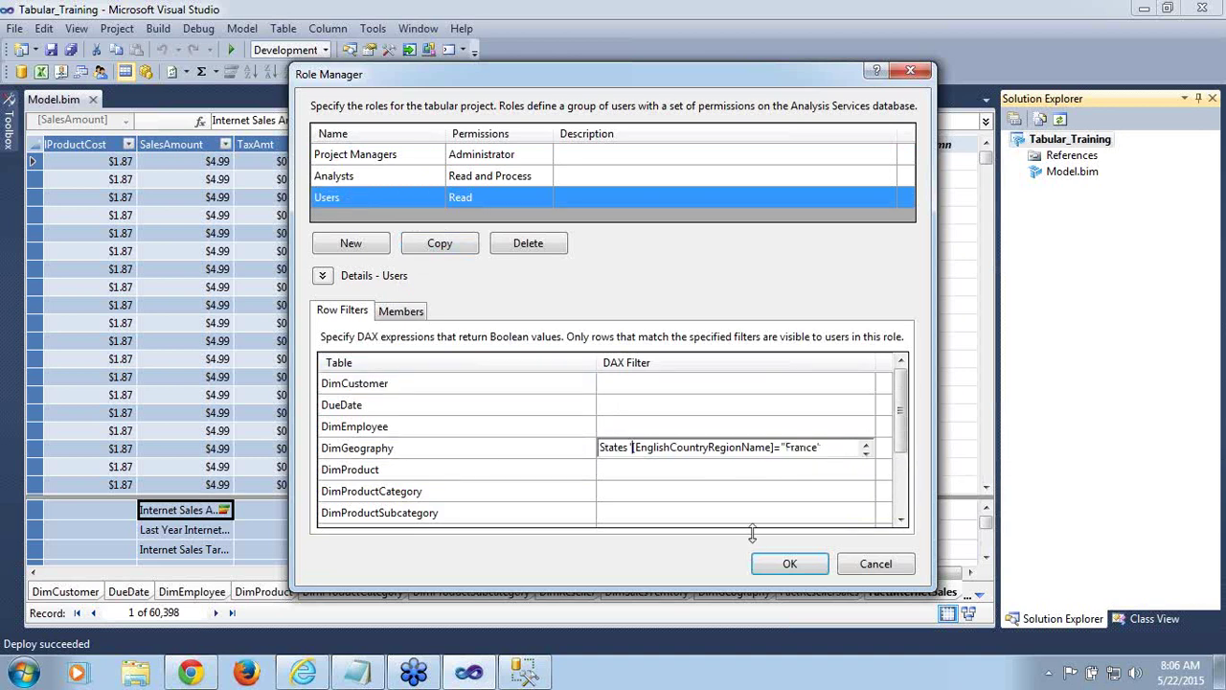
{"action": "key", "text": "Delete"}
{"action": "key", "text": "Delete"}
{"action": "key", "text": "Delete"}
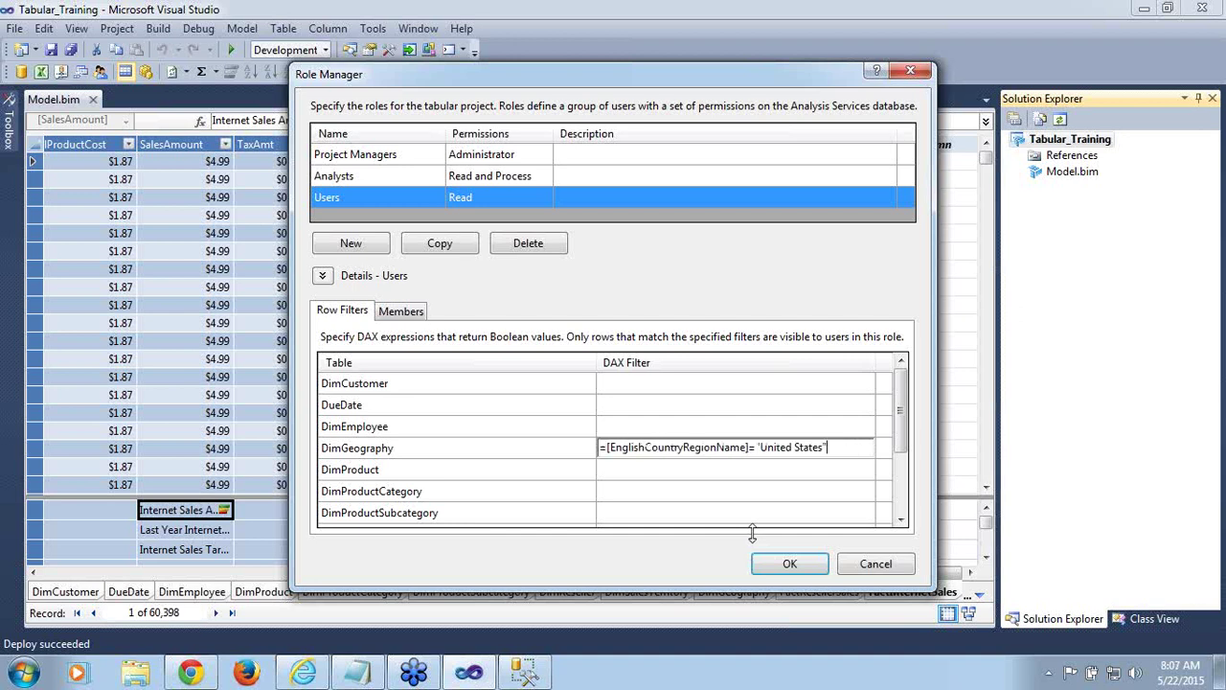
{"action": "left_click", "coordinate": [637, 498]}
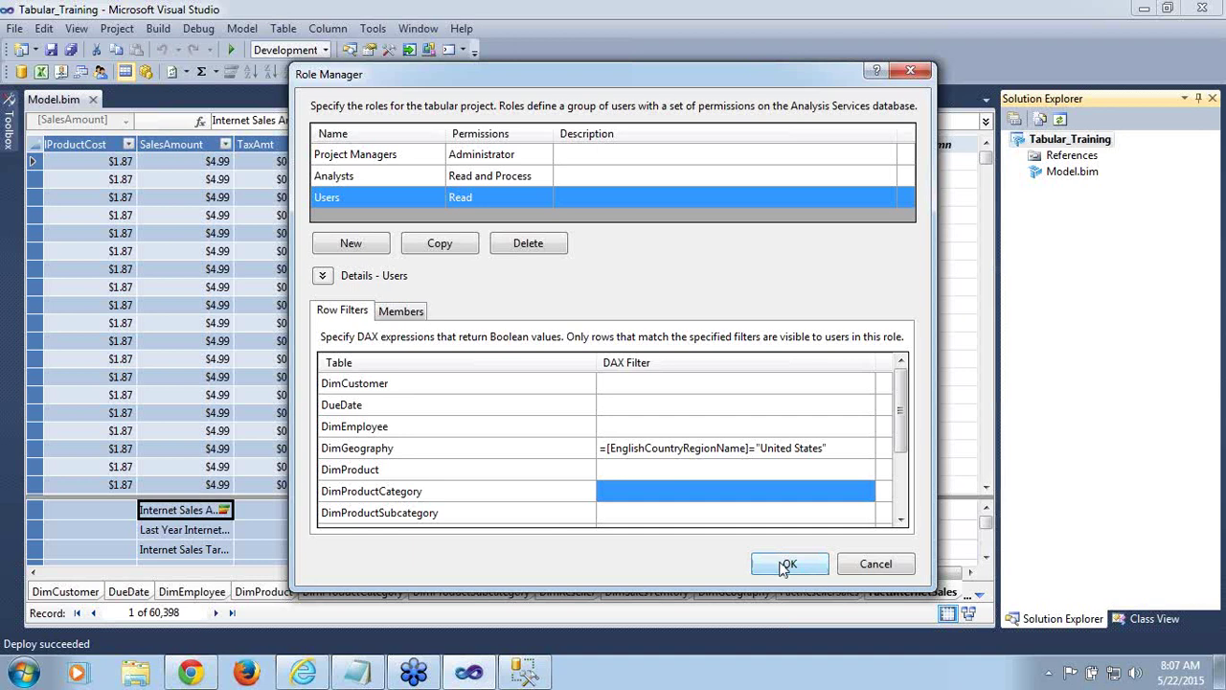
{"action": "left_click", "coordinate": [786, 566]}
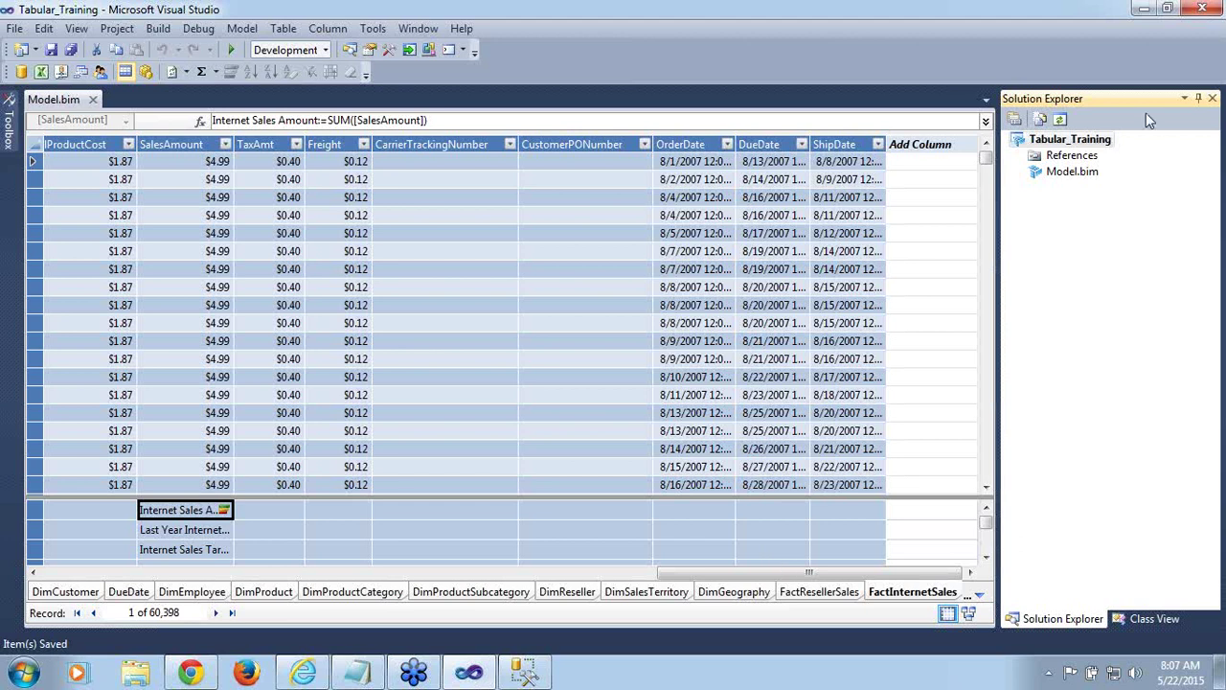
Redeploy Tabular_Training with the United States-only filter and close the deployment summary
{"action": "right_click", "coordinate": [1081, 146]}
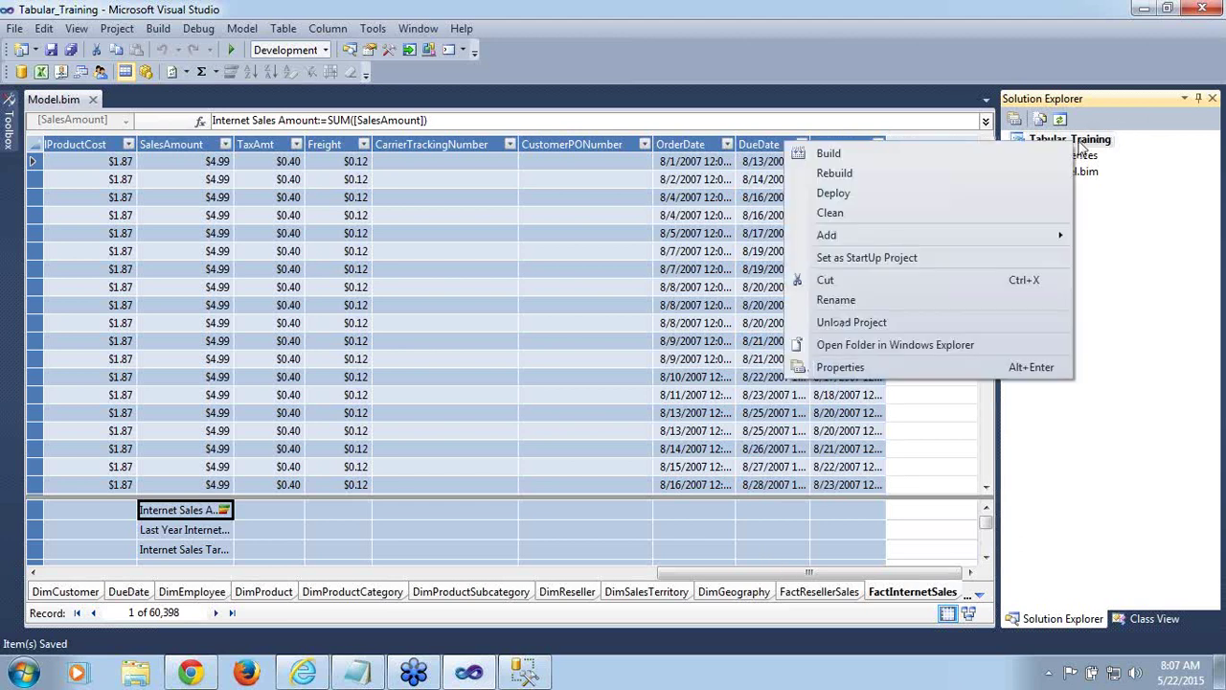
{"action": "left_click", "coordinate": [819, 195]}
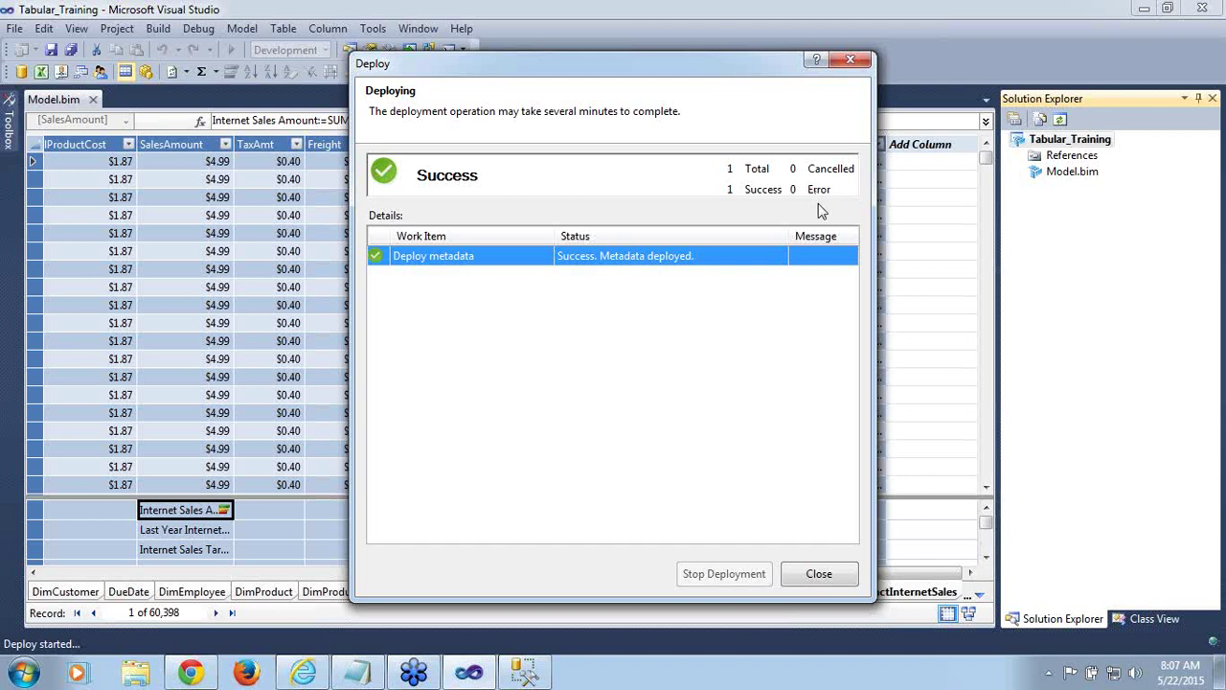
{"action": "left_click", "coordinate": [847, 573]}
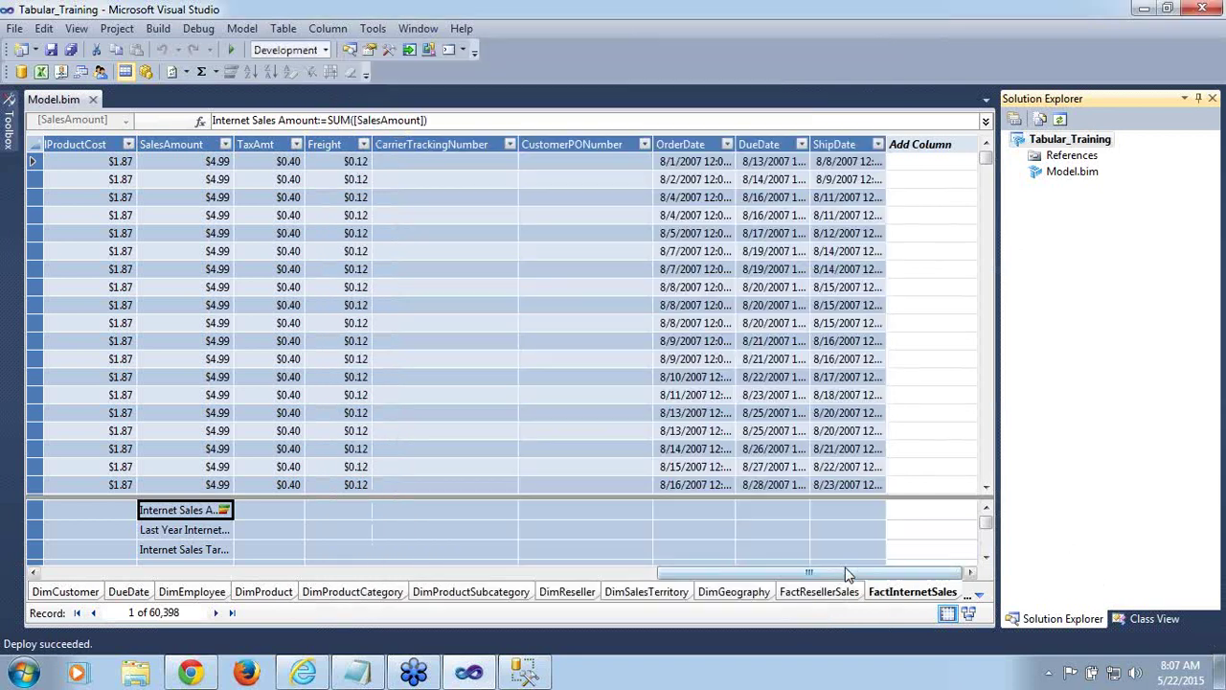
{"action": "mouse_move", "coordinate": [476, 678]}
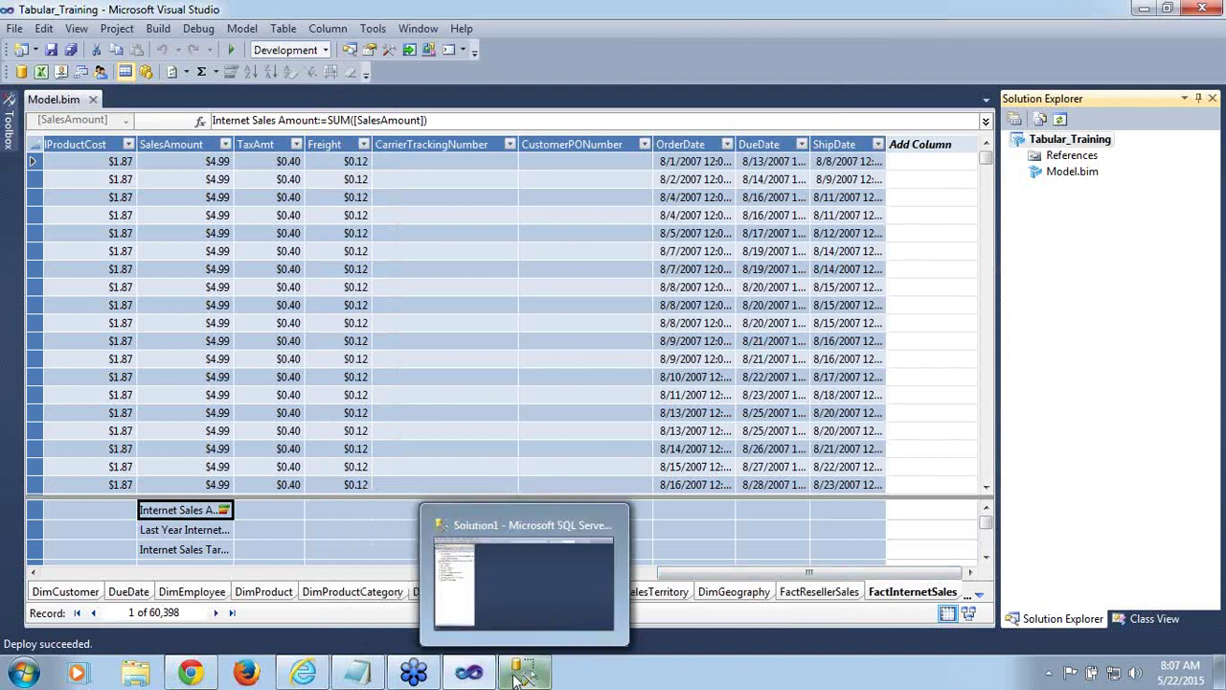
Back in SSMS, open Tabular_Training in the model browser
{"action": "left_click", "coordinate": [521, 675]}
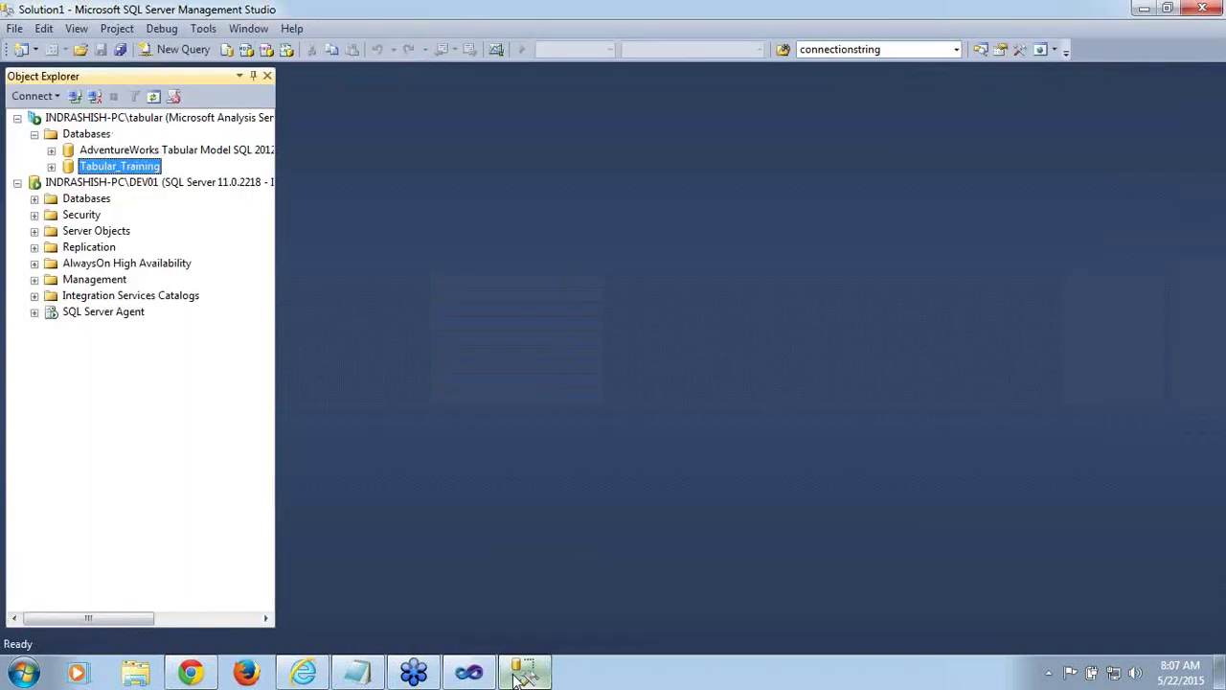
{"action": "right_click", "coordinate": [133, 173]}
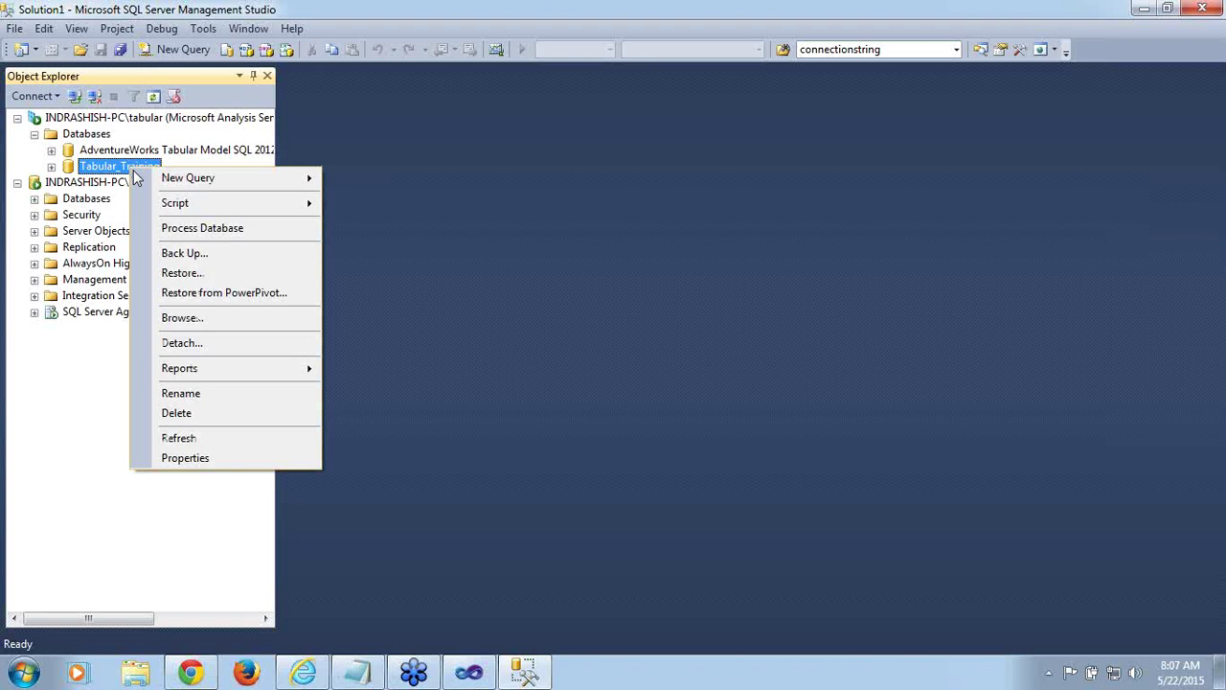
{"action": "left_click", "coordinate": [180, 317]}
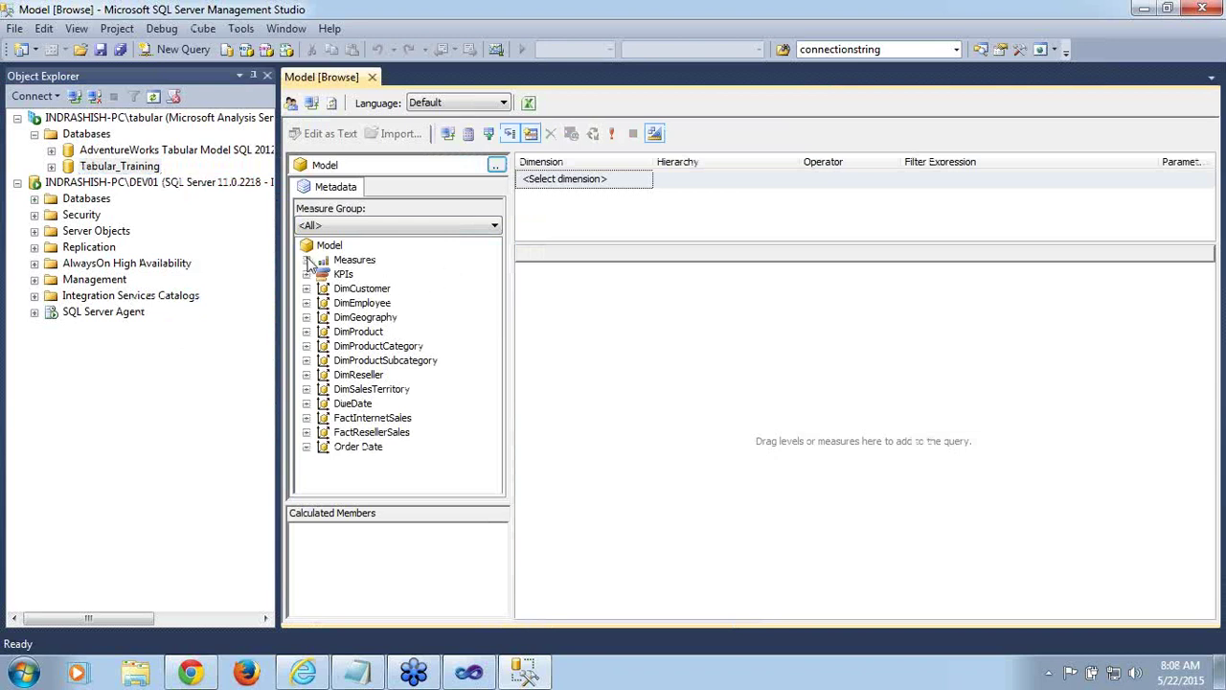
Set the browser's credentials to the Users role via Change User
{"action": "left_click", "coordinate": [291, 104]}
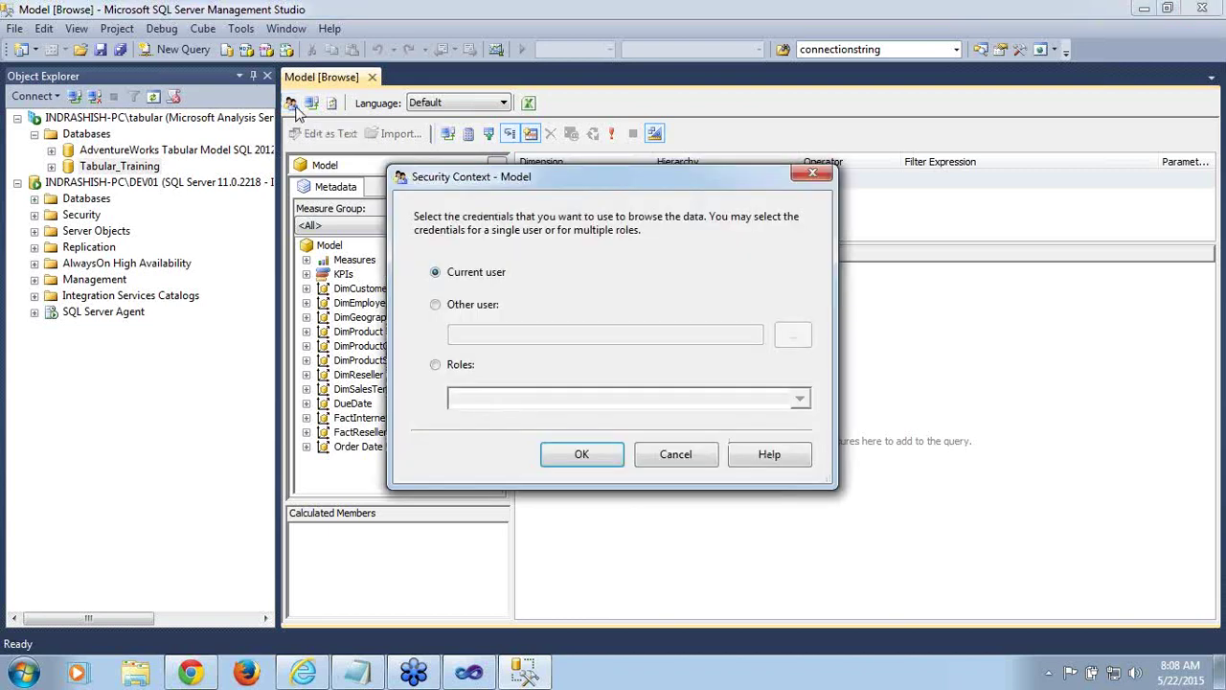
{"action": "left_click", "coordinate": [436, 366]}
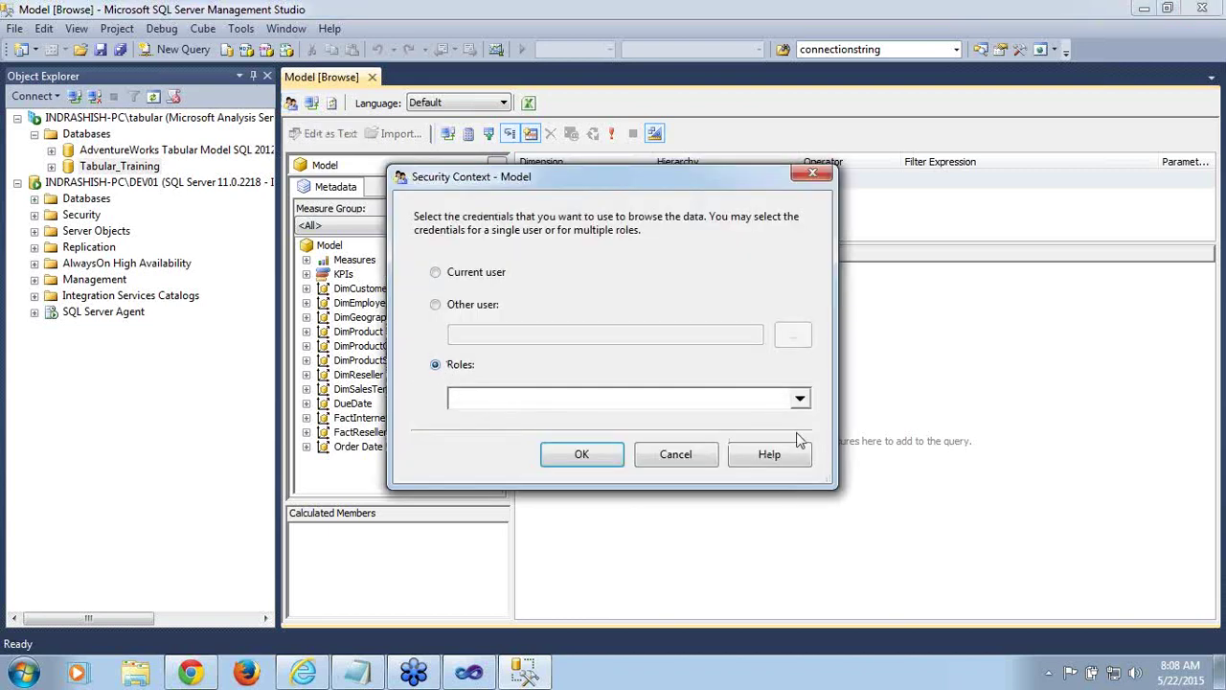
{"action": "left_click", "coordinate": [800, 401]}
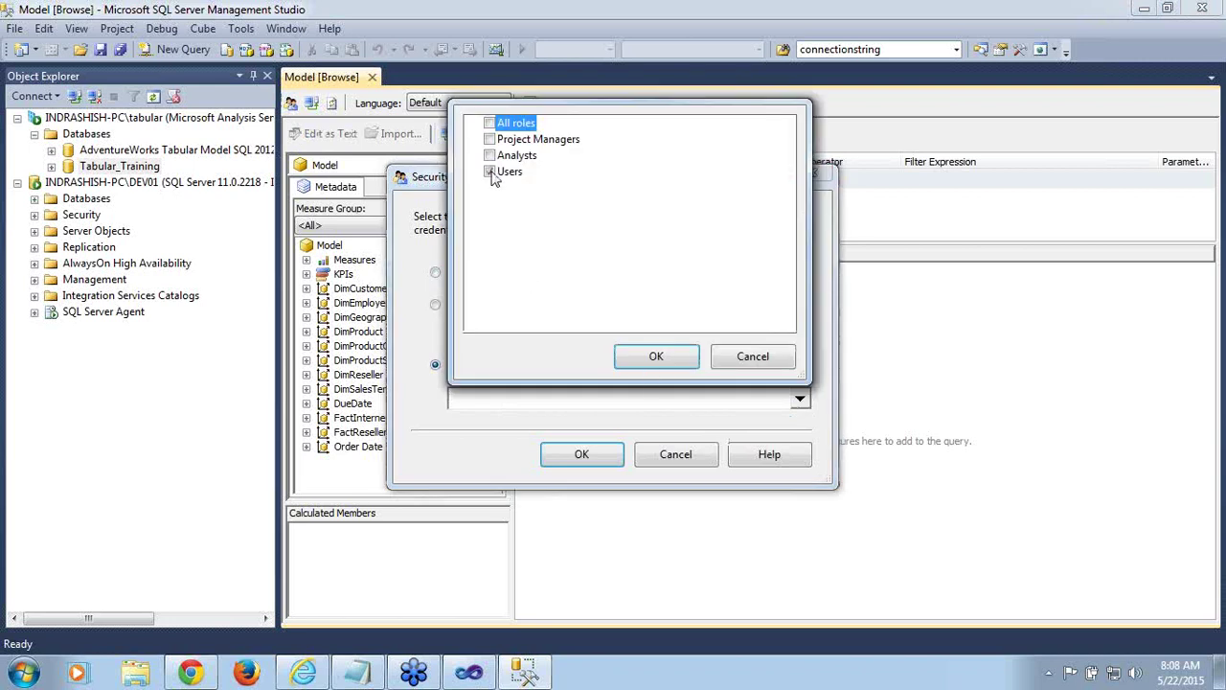
{"action": "left_click", "coordinate": [642, 368]}
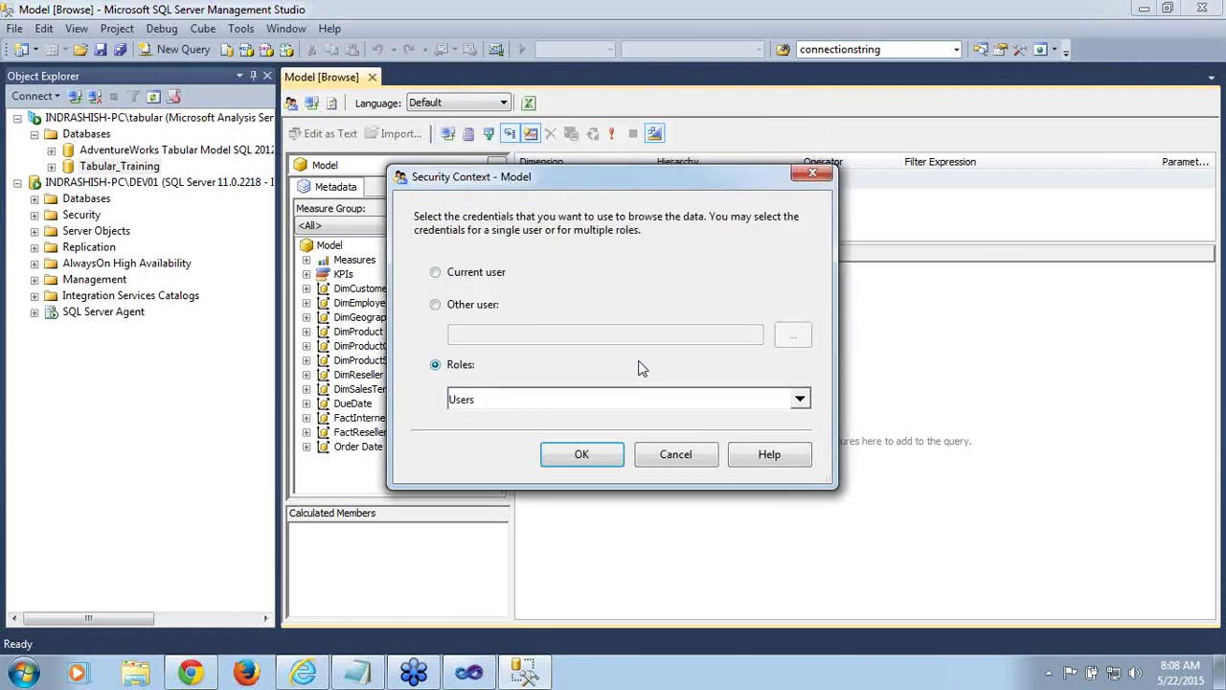
{"action": "left_click", "coordinate": [582, 458]}
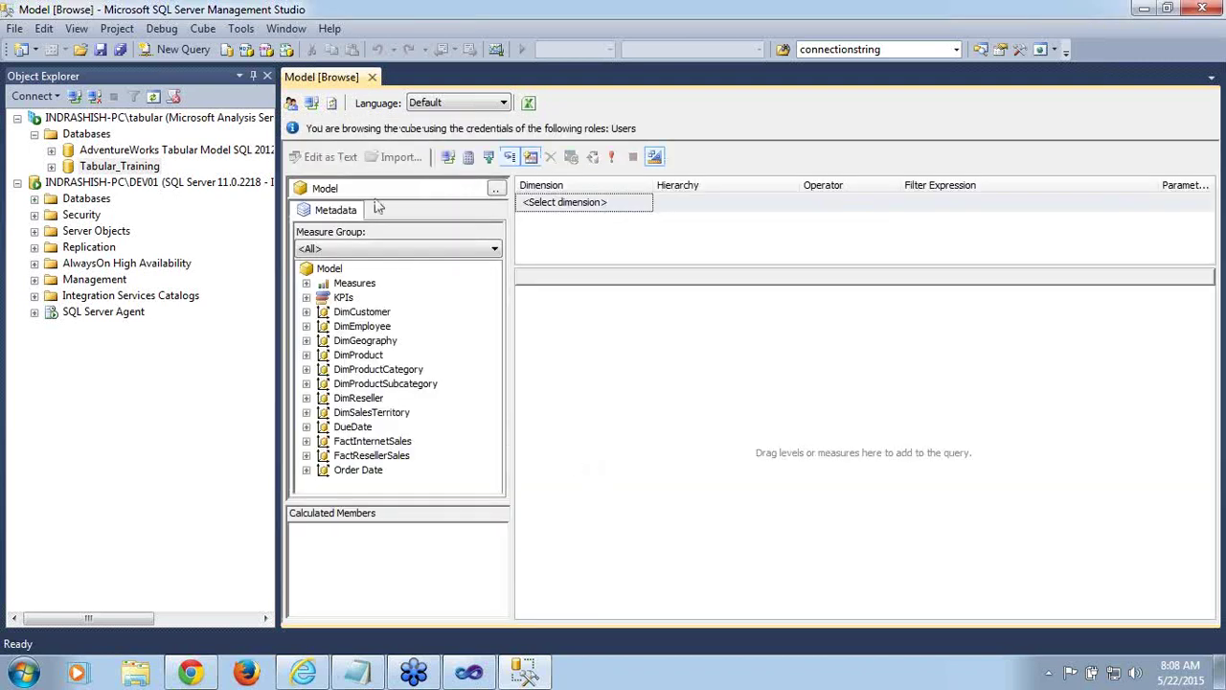
Query Internet Sales Amount by EnglishCountryRegionName, returning only United States at 9389789.5108
{"action": "left_click", "coordinate": [307, 285]}
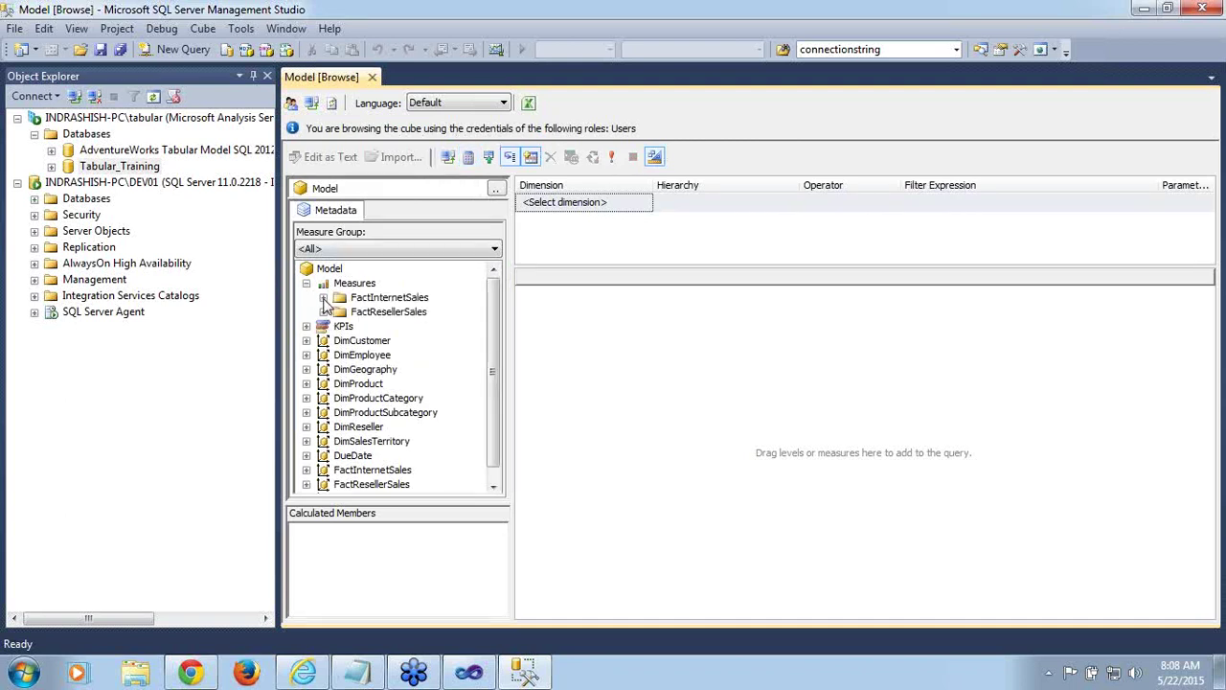
{"action": "left_click", "coordinate": [324, 298]}
{"action": "left_click", "coordinate": [393, 314]}
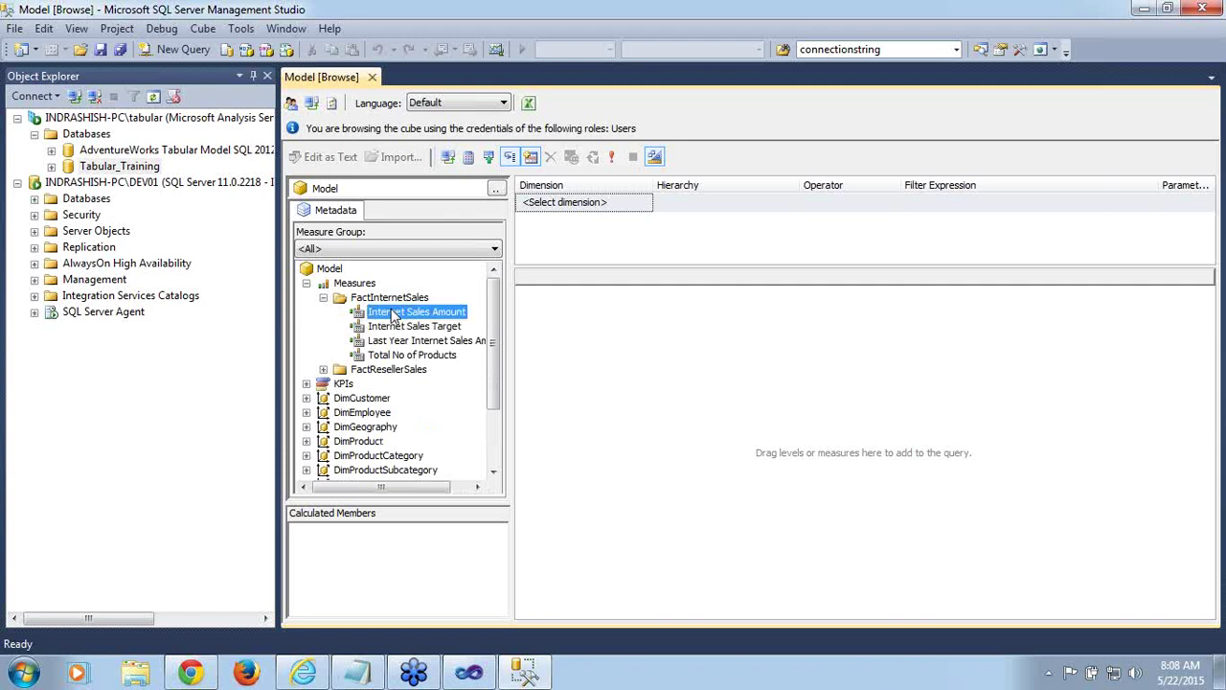
{"action": "left_click_drag", "start_coordinate": [393, 314], "coordinate": [595, 323]}
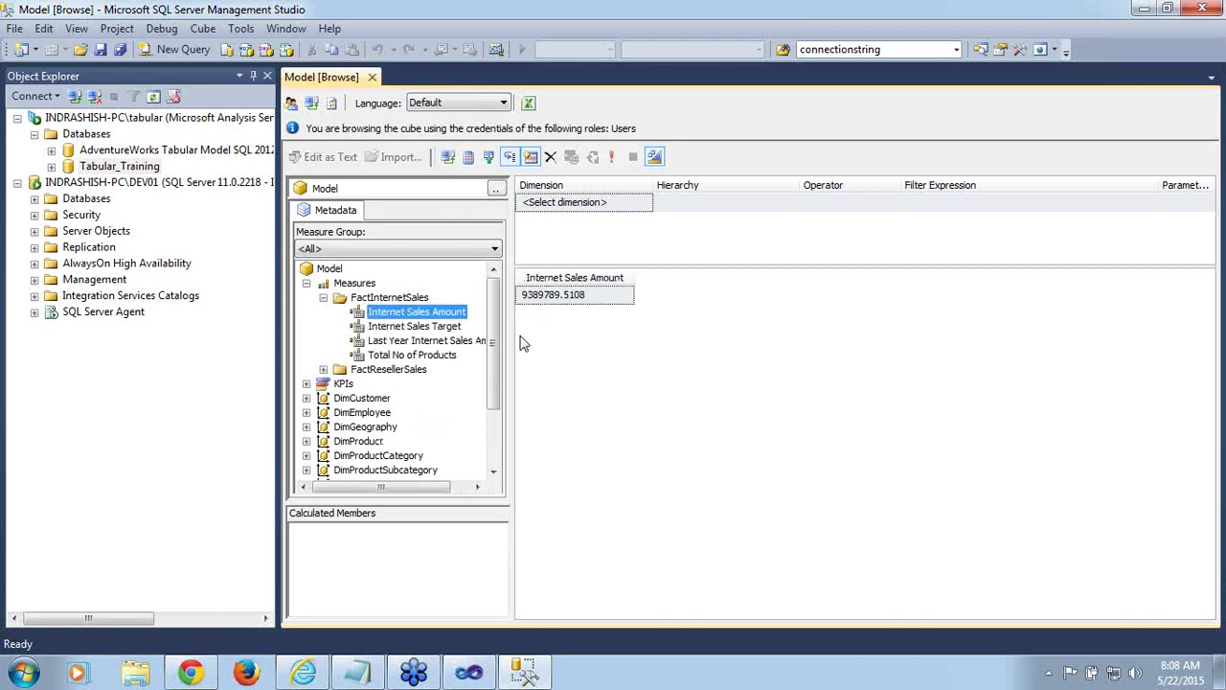
{"action": "scroll", "coordinate": [491, 349], "scroll_direction": "down", "scroll_amount": 2}
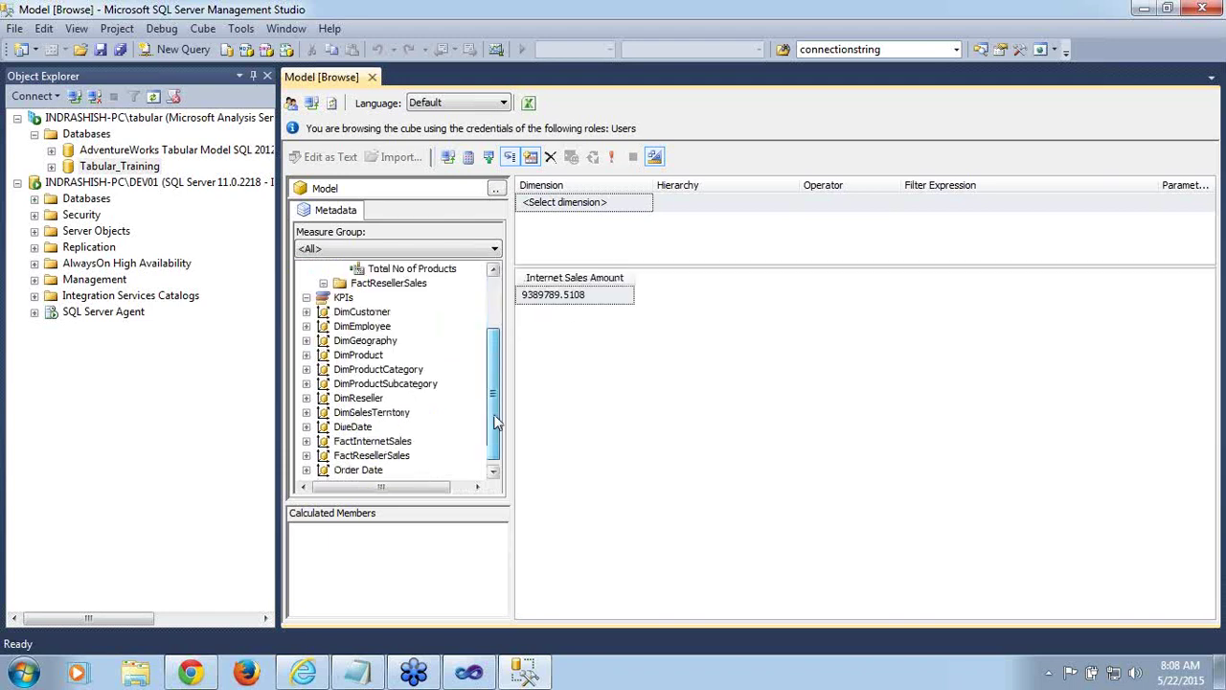
{"action": "left_click", "coordinate": [305, 340]}
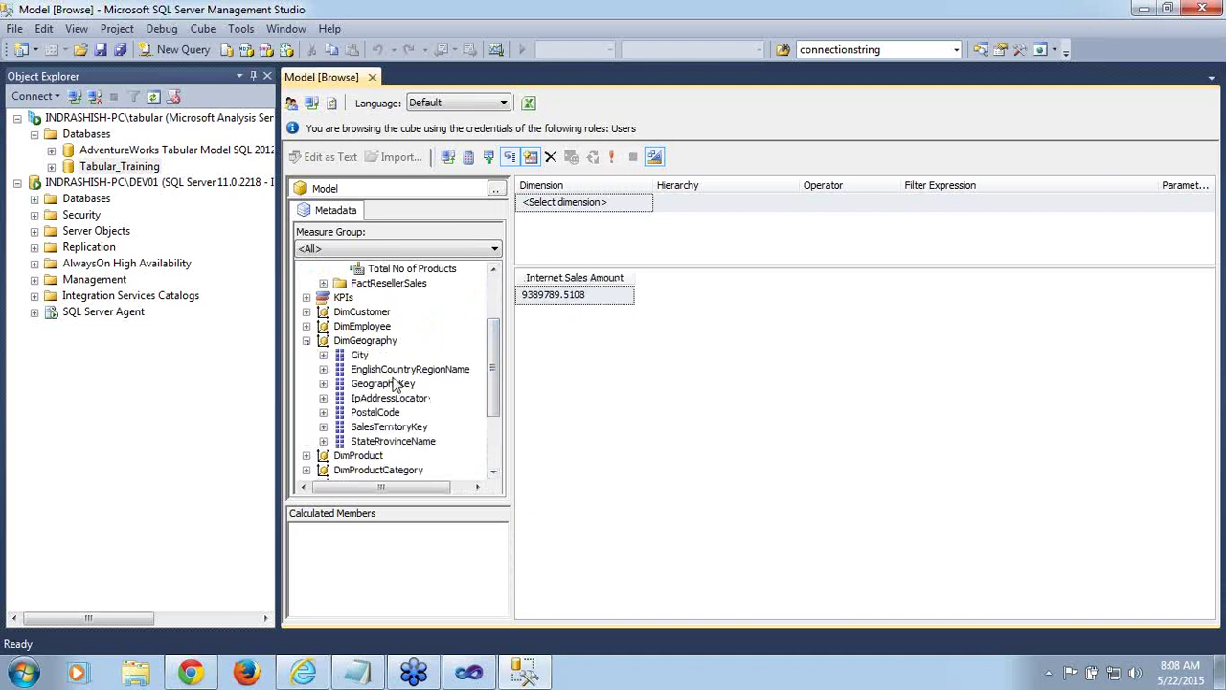
{"action": "left_click_drag", "start_coordinate": [396, 376], "coordinate": [559, 370]}
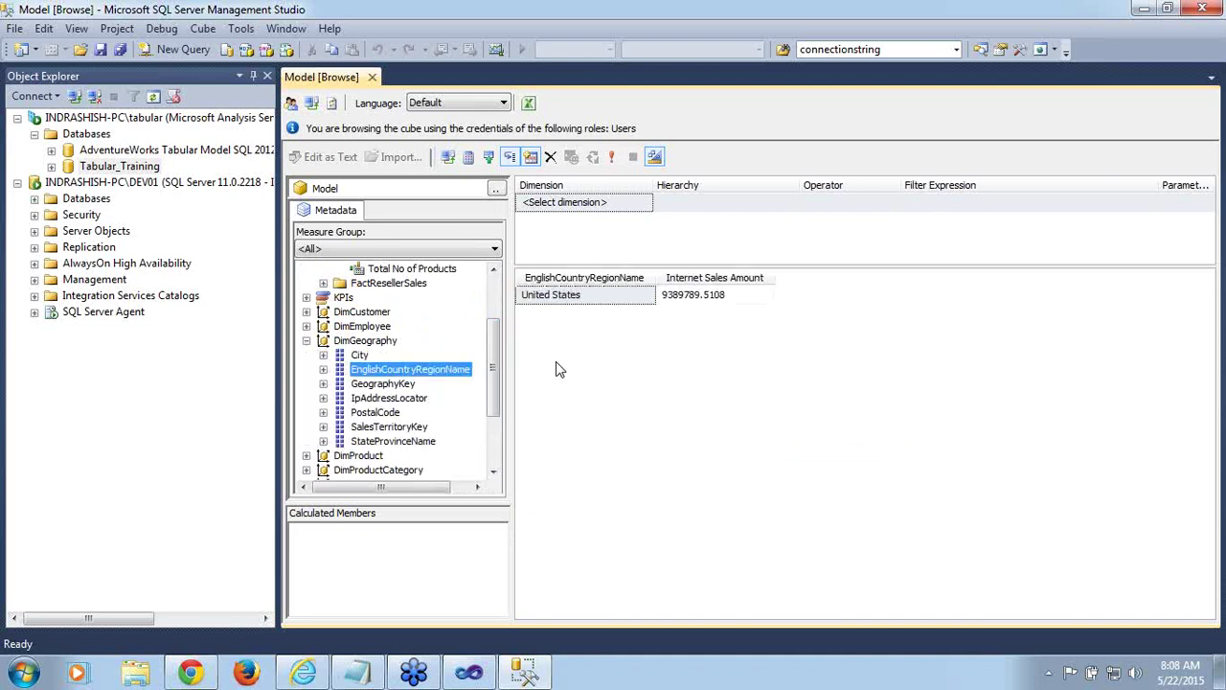
{"action": "left_click", "coordinate": [552, 296]}
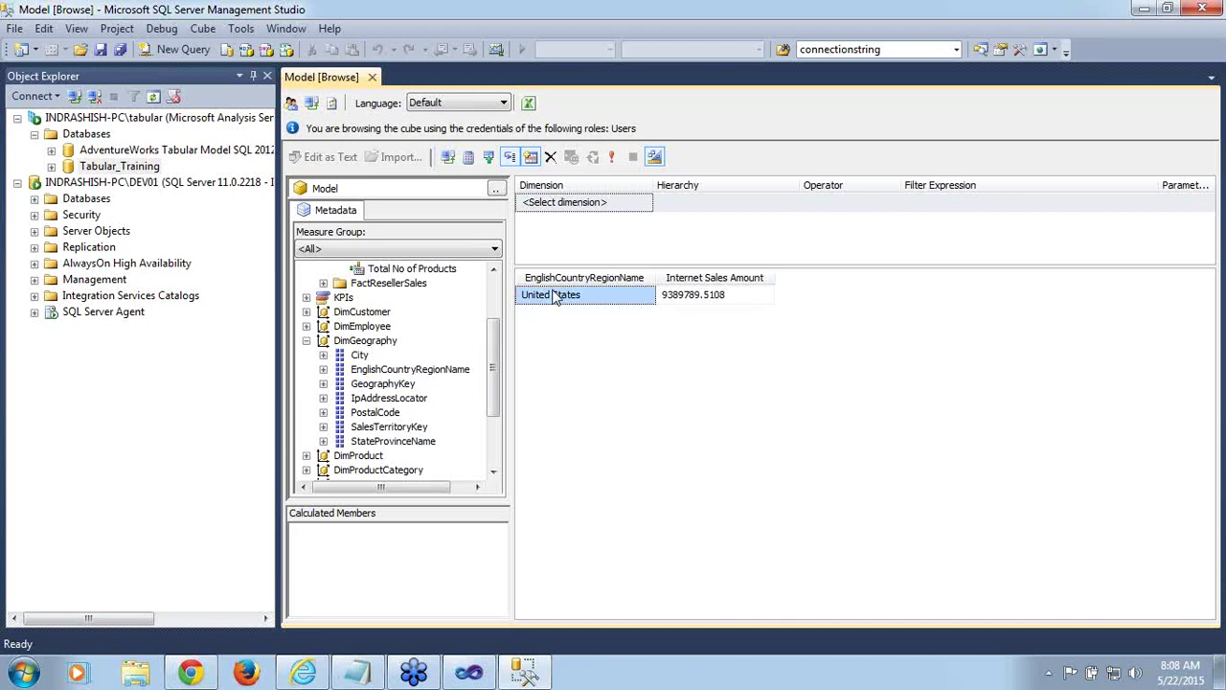
Switch the browser back to the current user's credentials
{"action": "left_click", "coordinate": [292, 104]}
{"action": "left_click", "coordinate": [434, 272]}
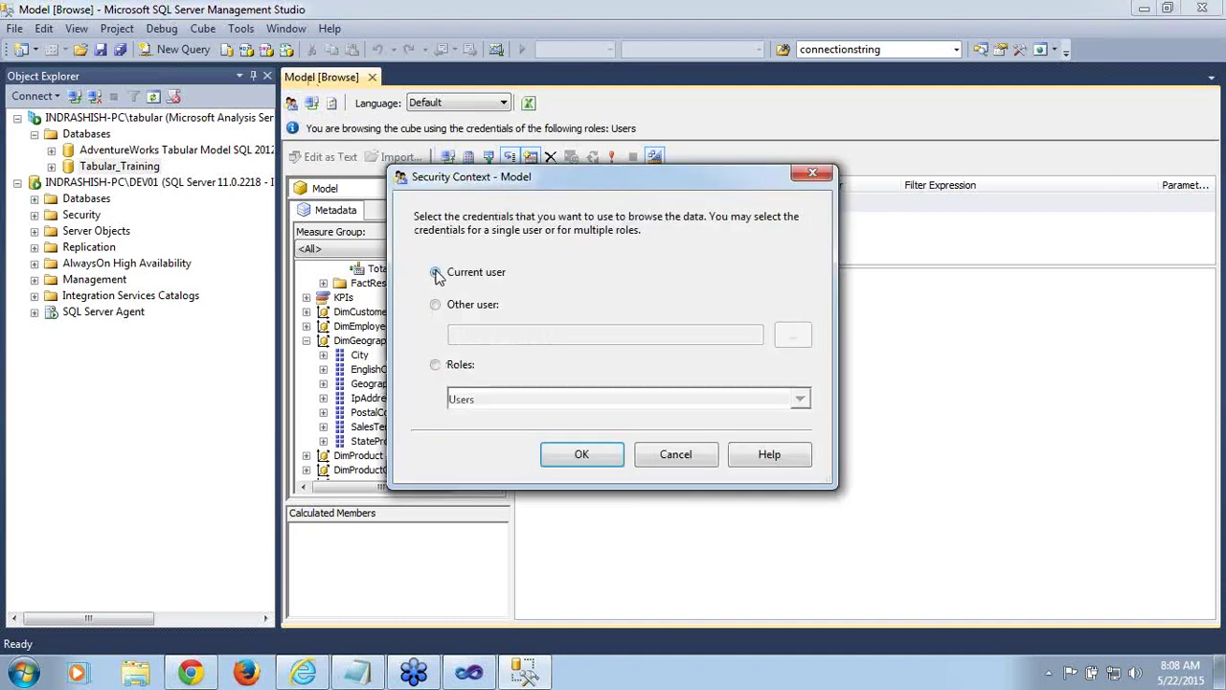
{"action": "left_click", "coordinate": [587, 457]}
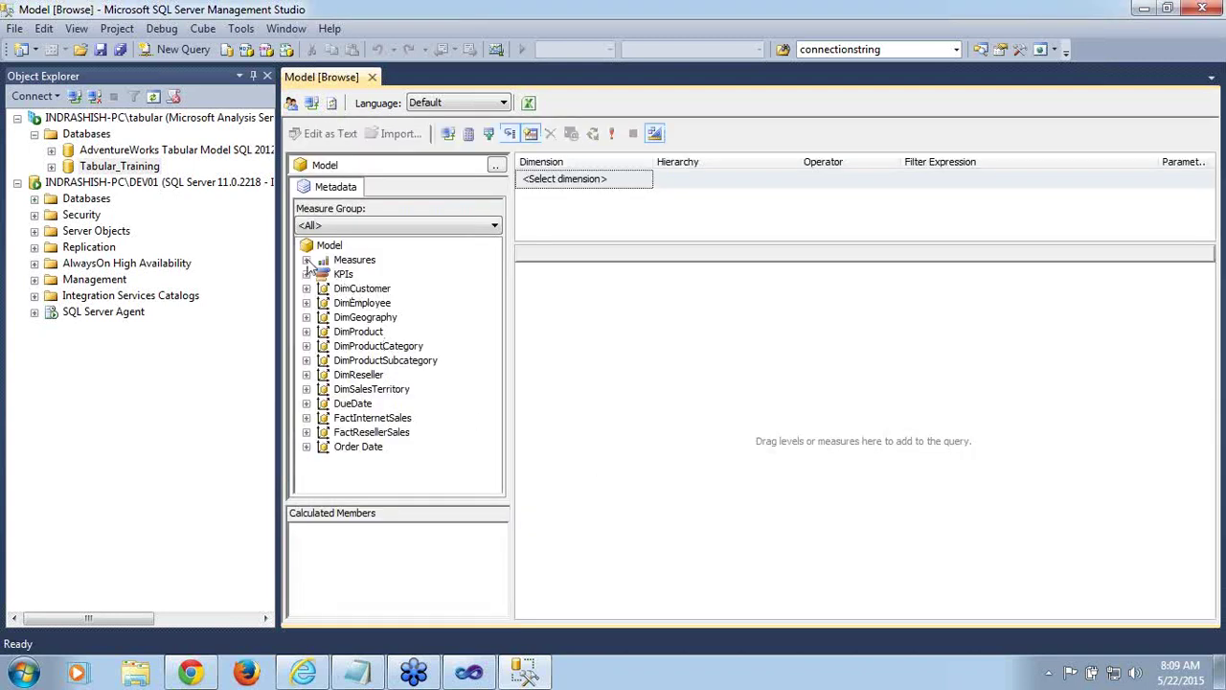
Query Internet Sales Amount by EnglishCountryRegionName, showing all six countries
{"action": "left_click", "coordinate": [307, 261]}
{"action": "left_click", "coordinate": [324, 275]}
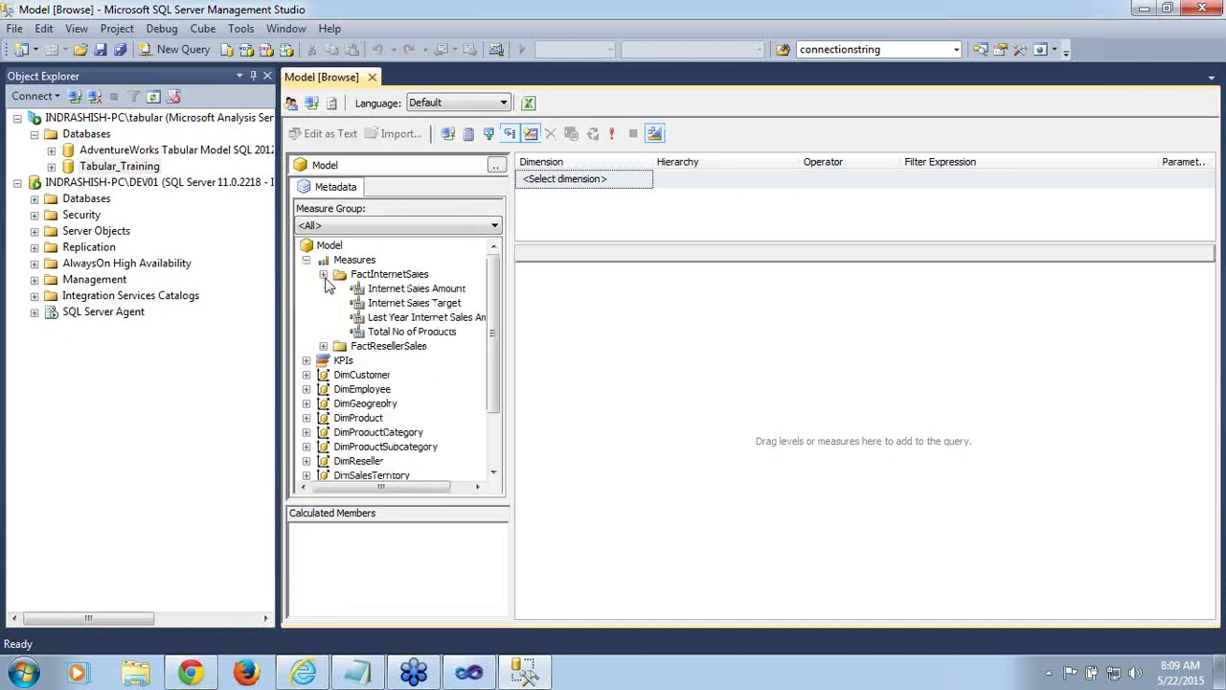
{"action": "left_click_drag", "start_coordinate": [385, 291], "coordinate": [613, 322]}
{"action": "scroll", "coordinate": [499, 383], "scroll_direction": "down", "scroll_amount": 1}
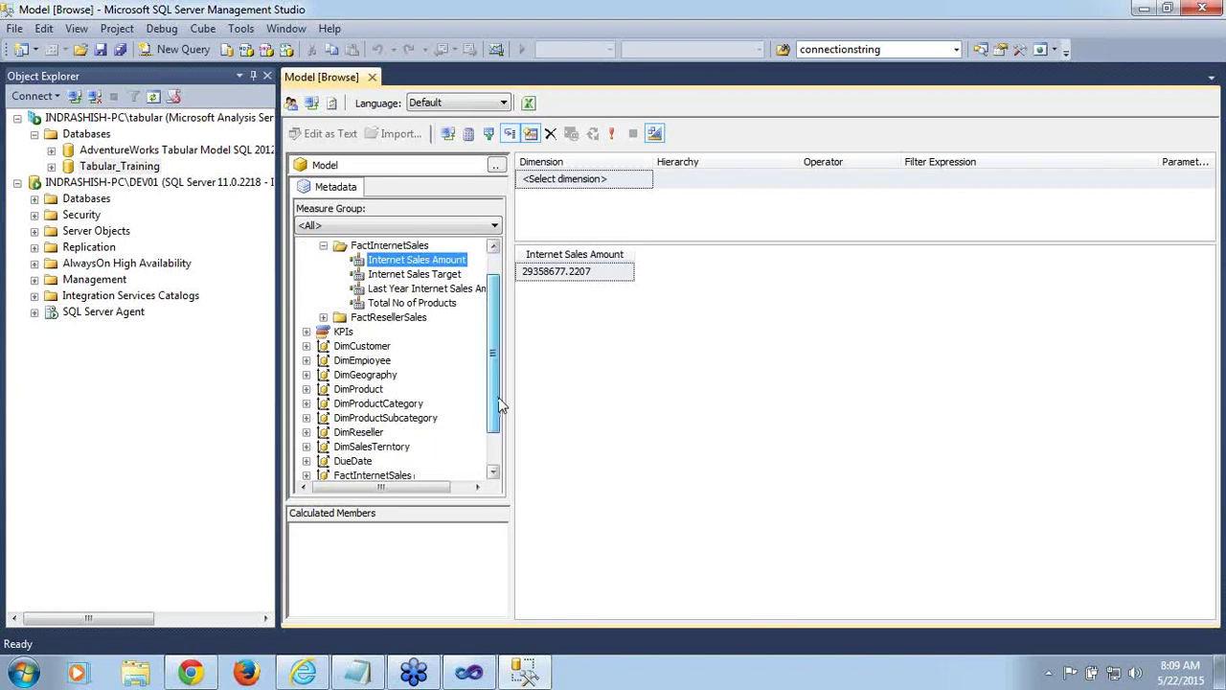
{"action": "scroll", "coordinate": [499, 403], "scroll_direction": "down", "scroll_amount": 1}
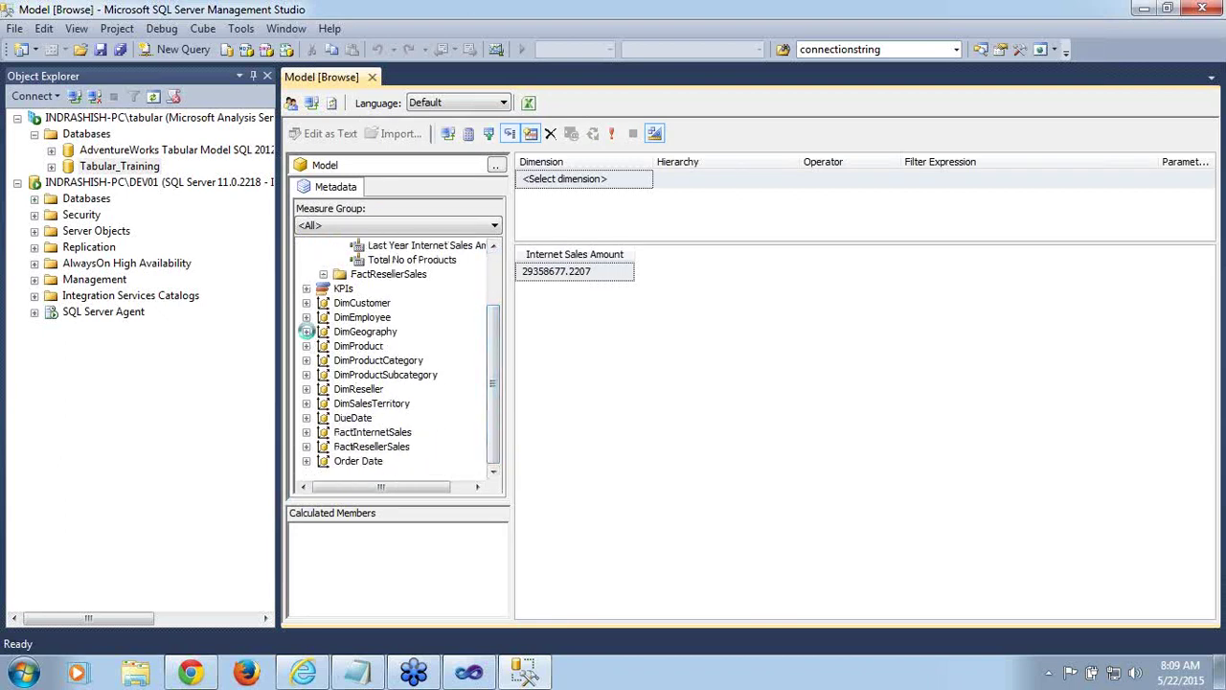
{"action": "left_click", "coordinate": [307, 331]}
{"action": "left_click_drag", "start_coordinate": [421, 360], "coordinate": [572, 326]}
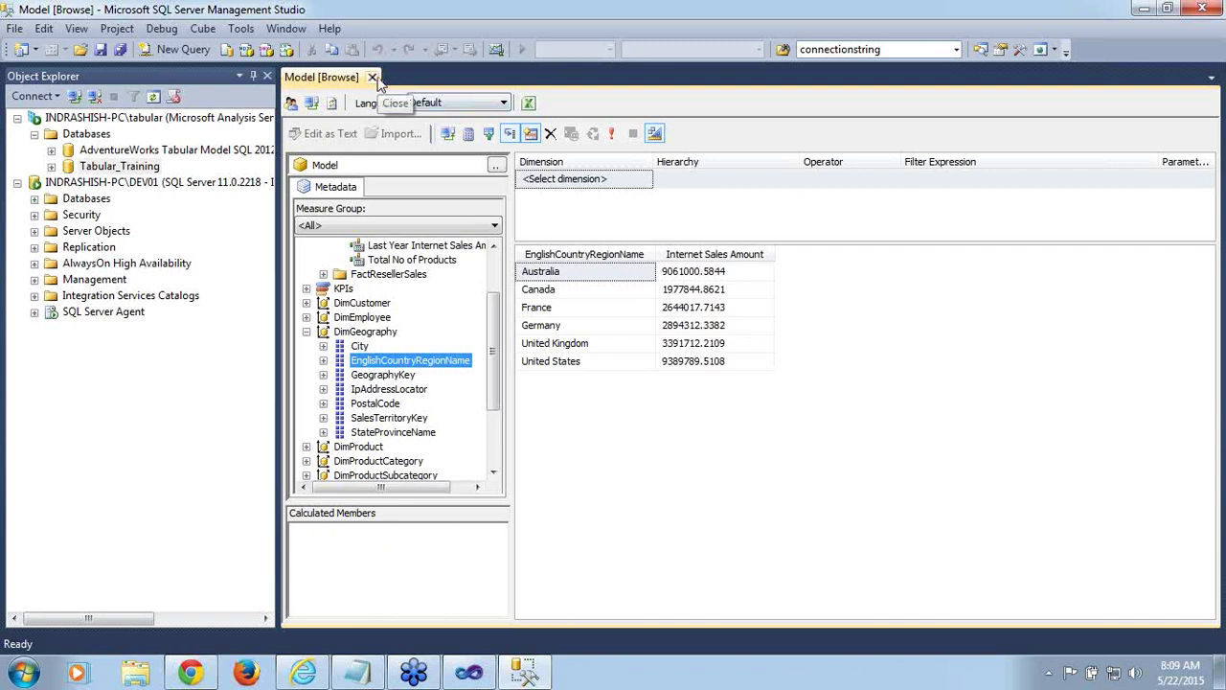
Close the Model [Browse] tab, collapse the tabular server's Databases node, and return to Visual Studio
{"action": "left_click", "coordinate": [373, 78]}
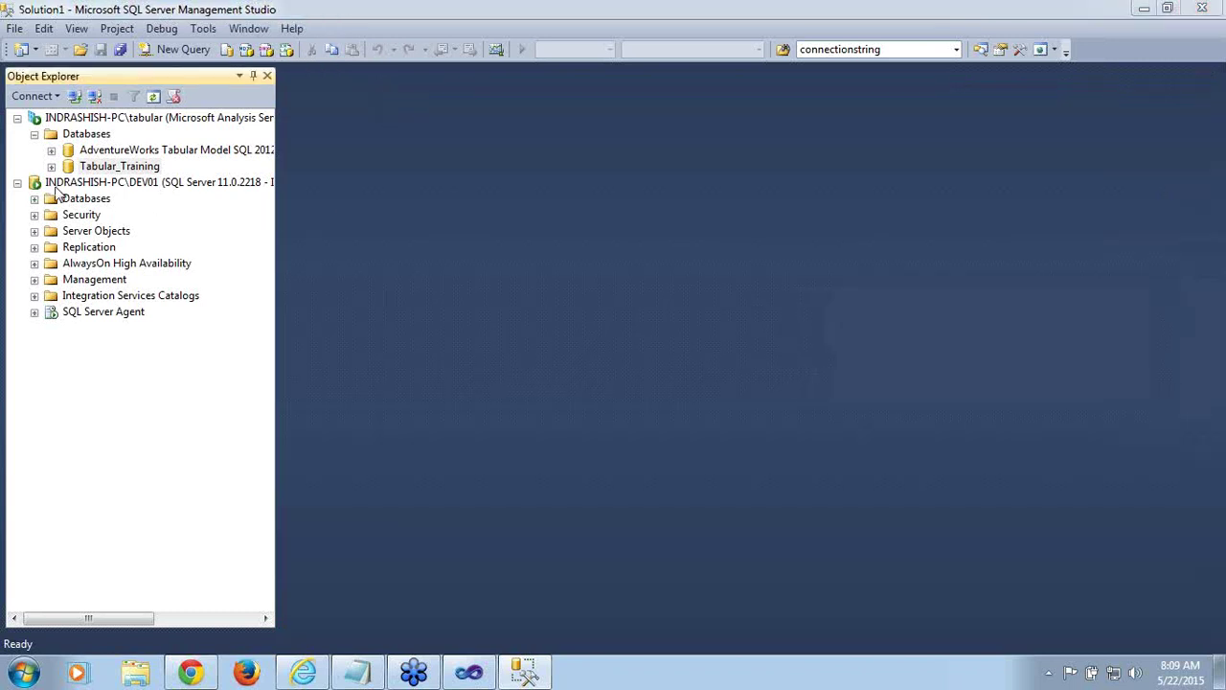
{"action": "left_click", "coordinate": [35, 134]}
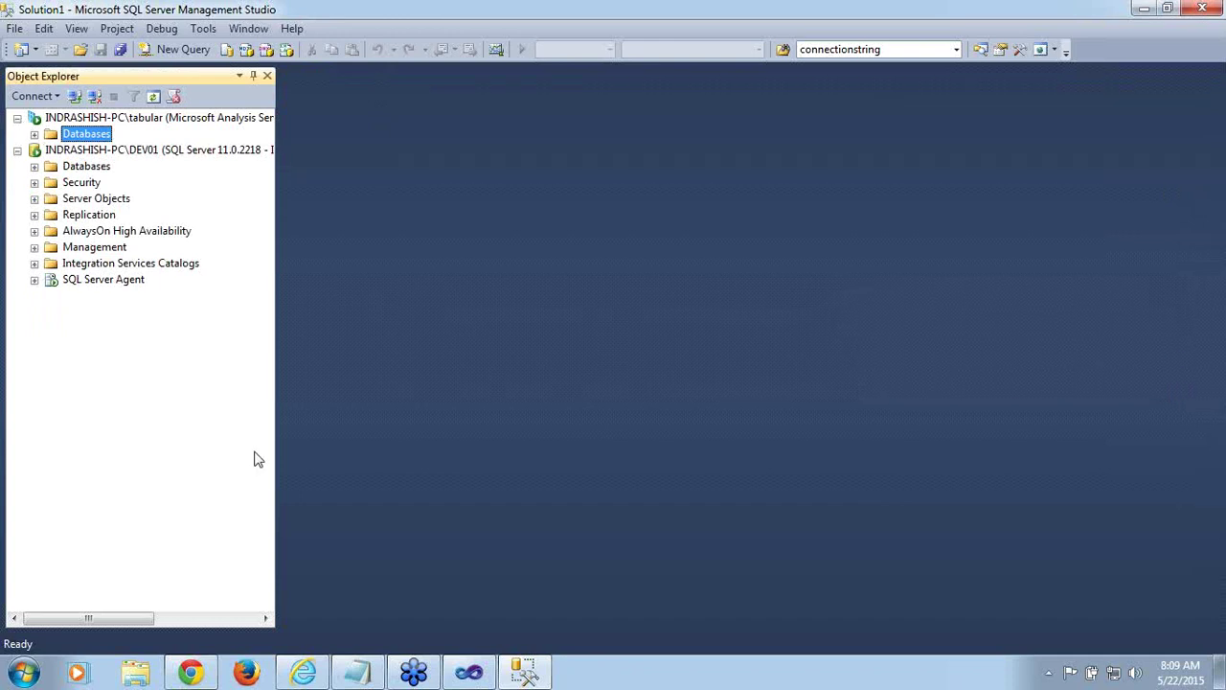
{"action": "left_click", "coordinate": [471, 670]}
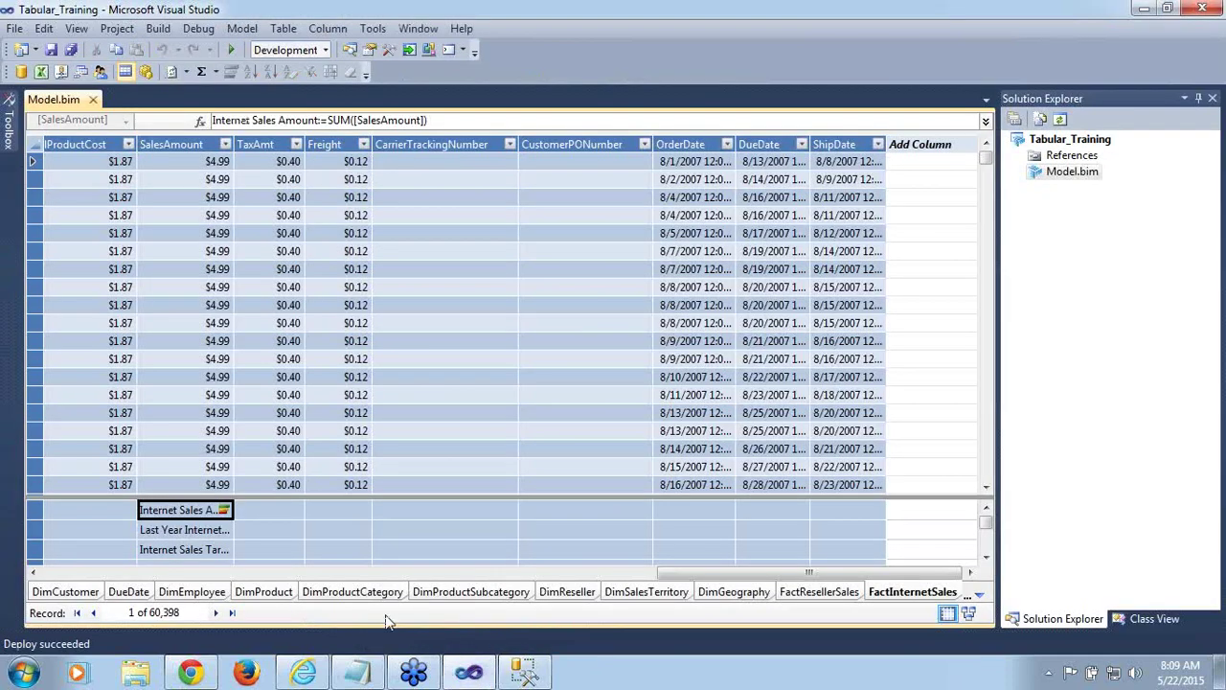
Close the Tabular_Training project from the File menu, then switch to SSMS and back to Visual Studio
{"action": "left_click", "coordinate": [23, 30]}
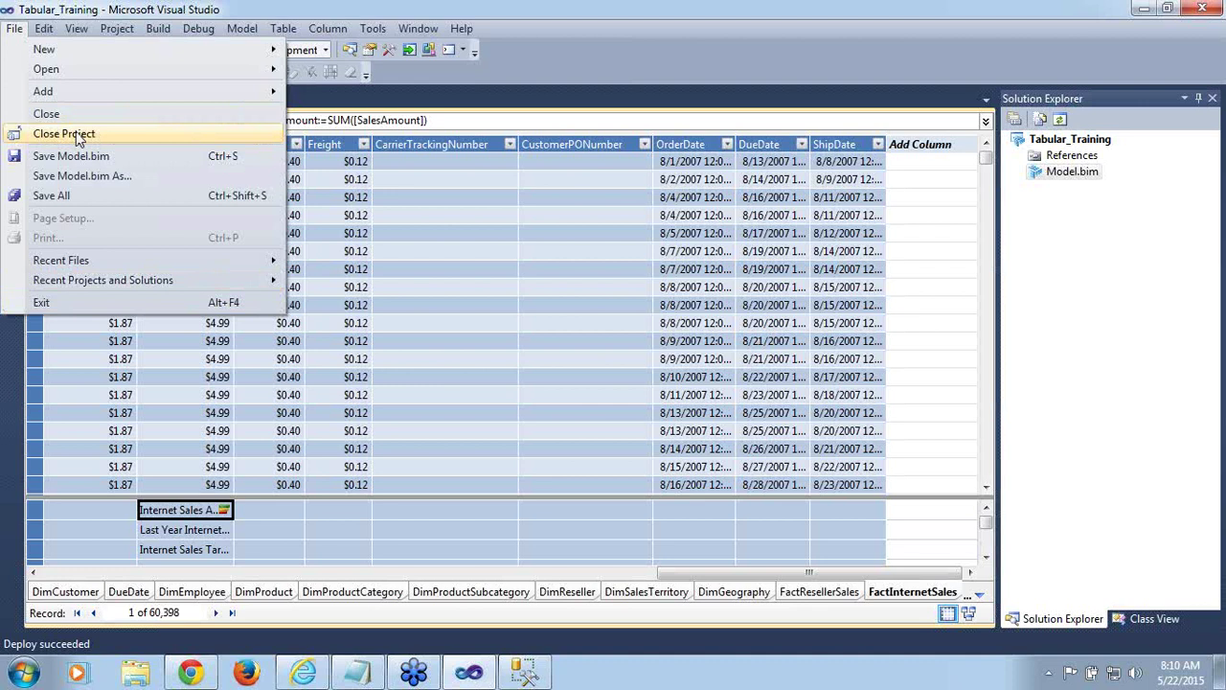
{"action": "key", "text": "Escape"}
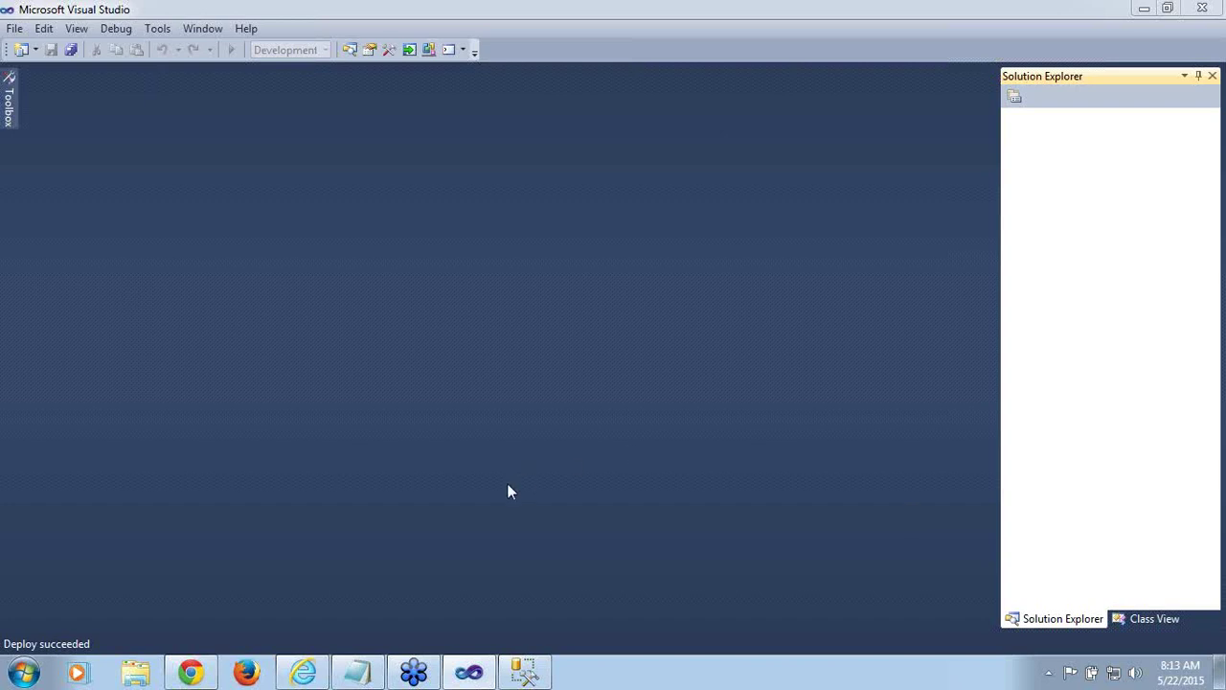
{"action": "left_click", "coordinate": [469, 672]}
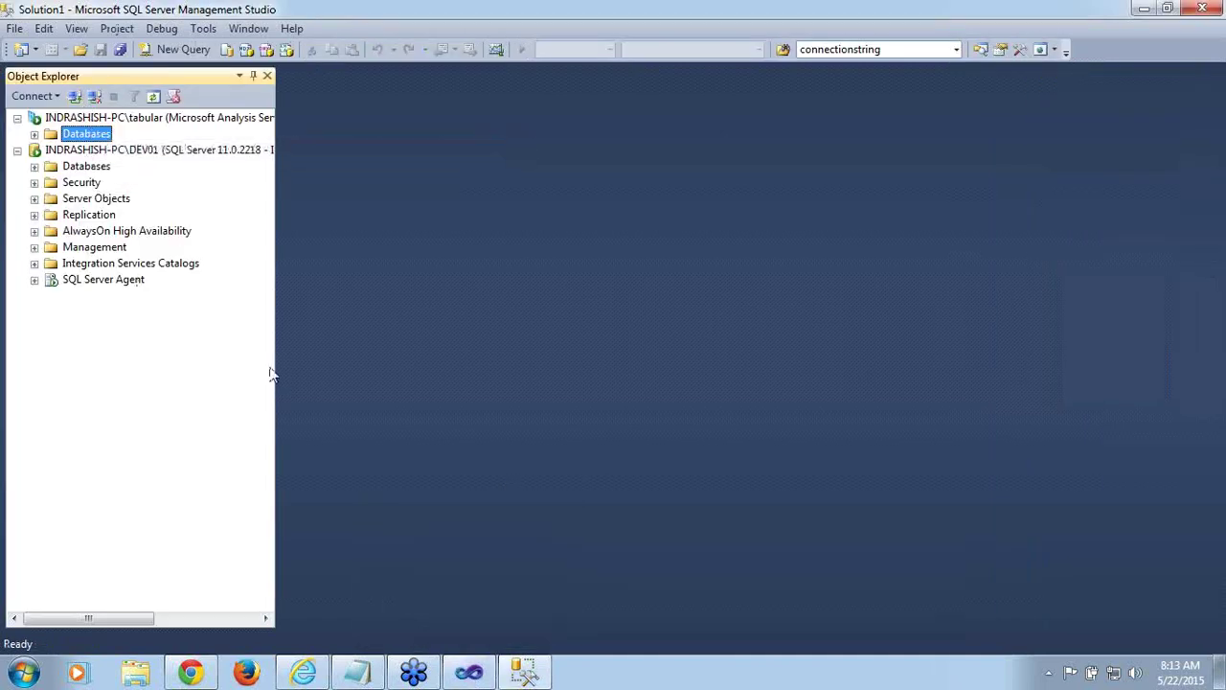
{"action": "left_click", "coordinate": [468, 672]}
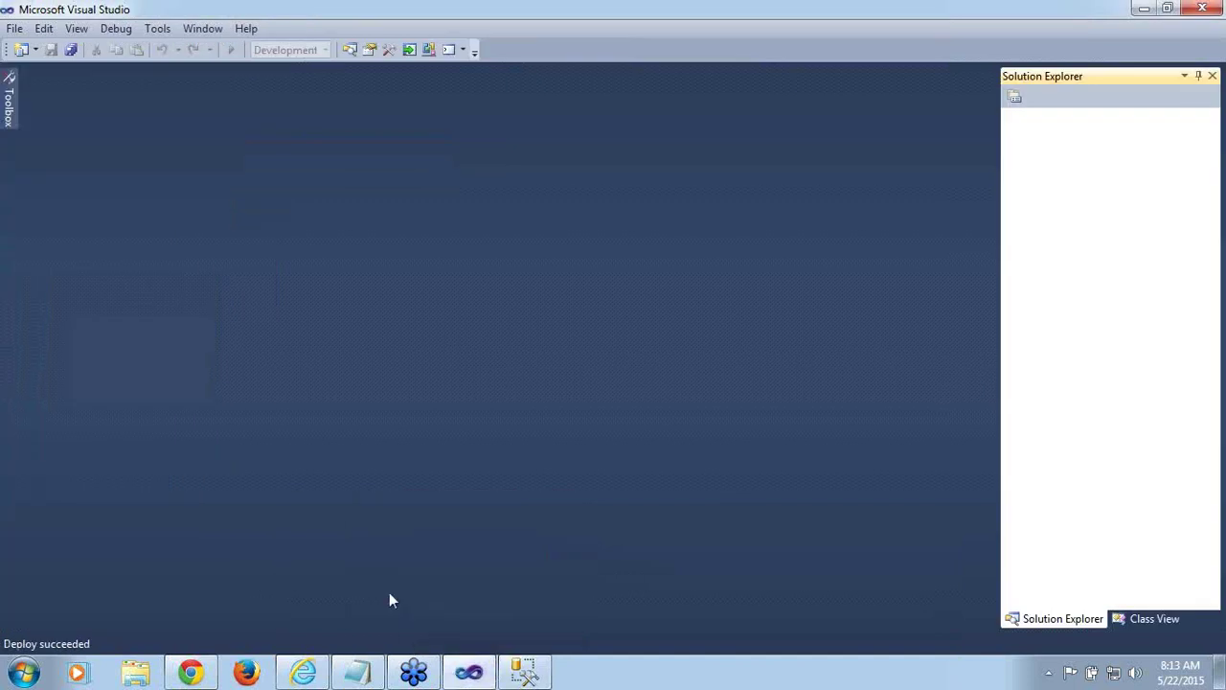
Reopen the Tabular_Training solution from its Tabular_Training folder via File > Open Project/Solution
{"action": "left_click", "coordinate": [15, 30]}
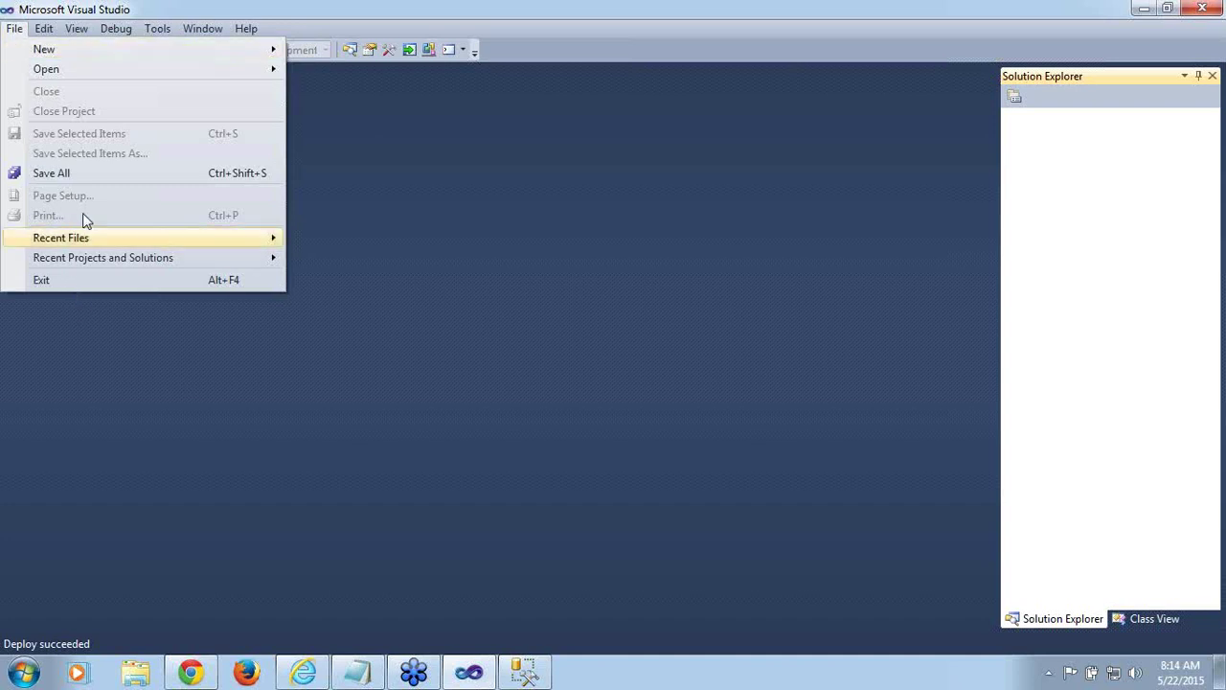
{"action": "mouse_move", "coordinate": [183, 69]}
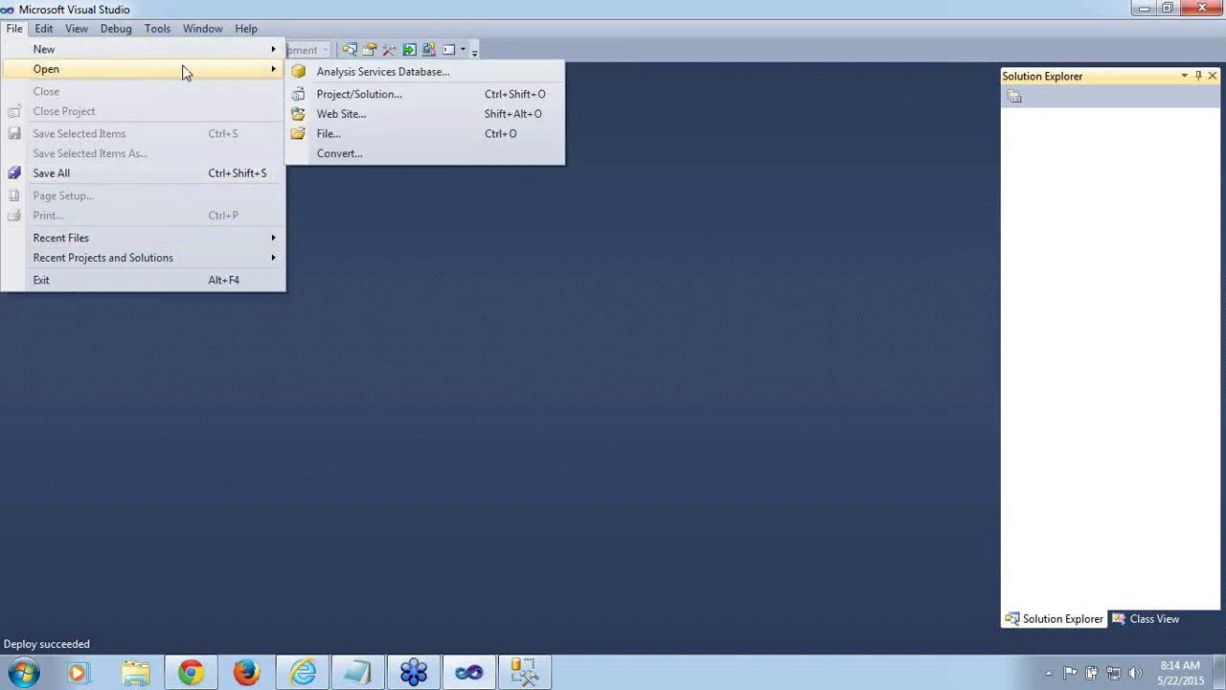
{"action": "left_click", "coordinate": [322, 101]}
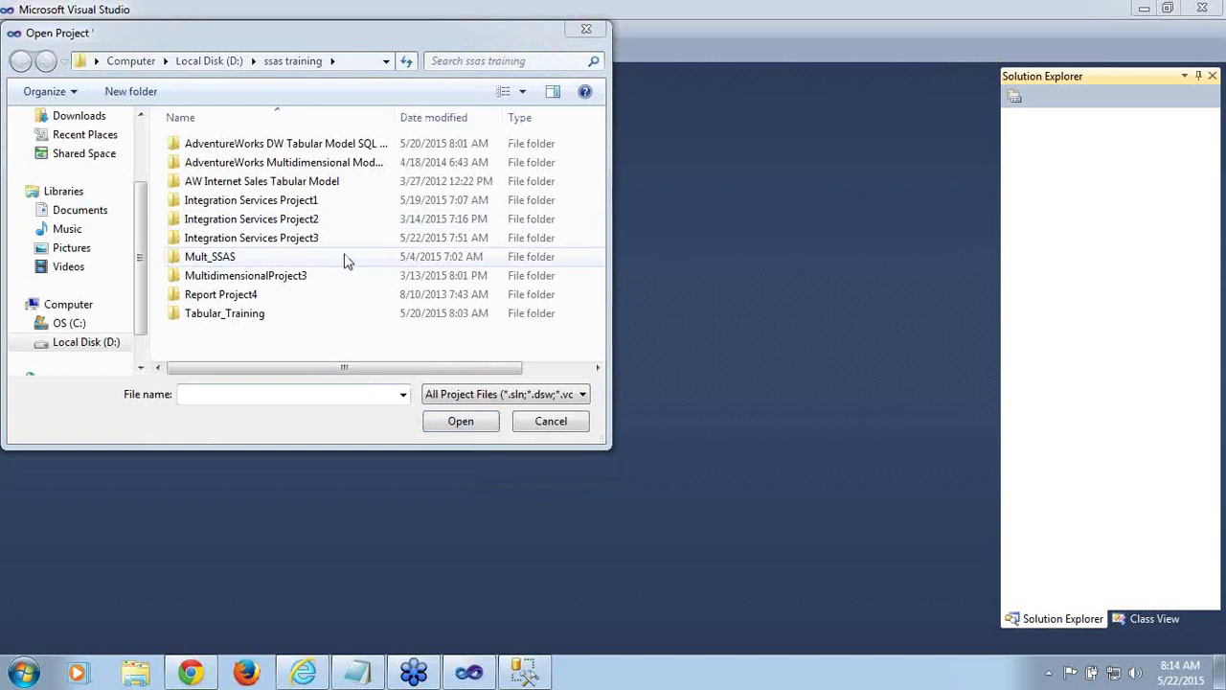
{"action": "double_click", "coordinate": [276, 319]}
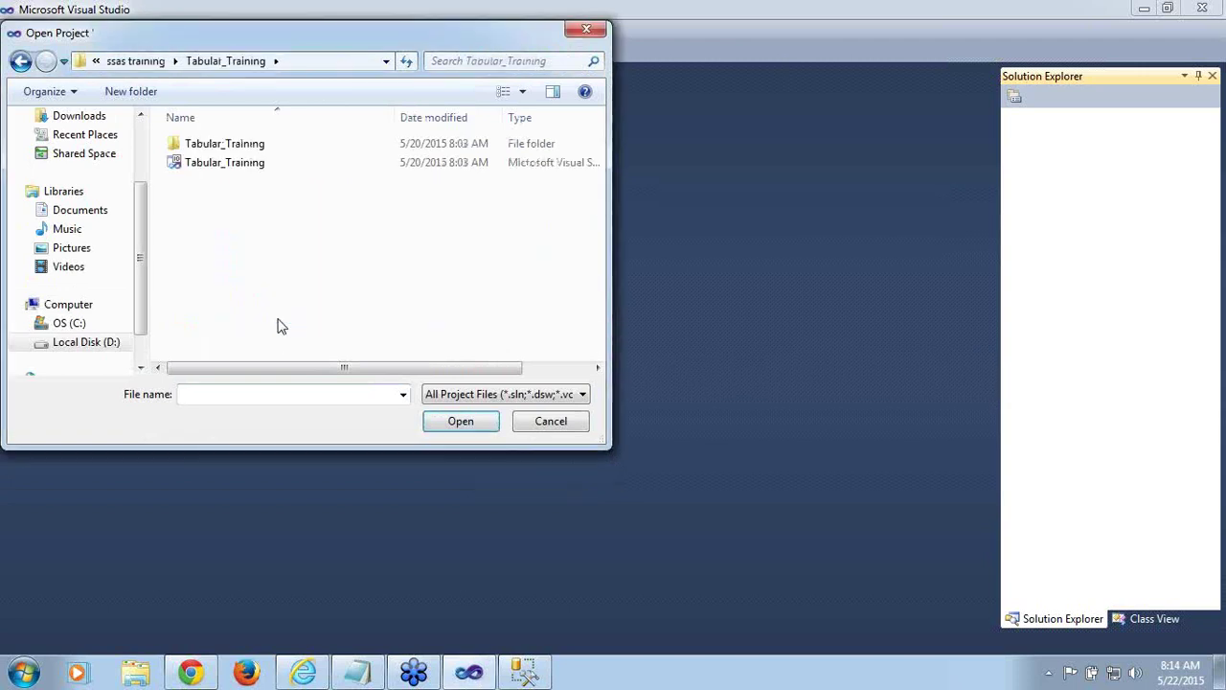
{"action": "double_click", "coordinate": [258, 165]}
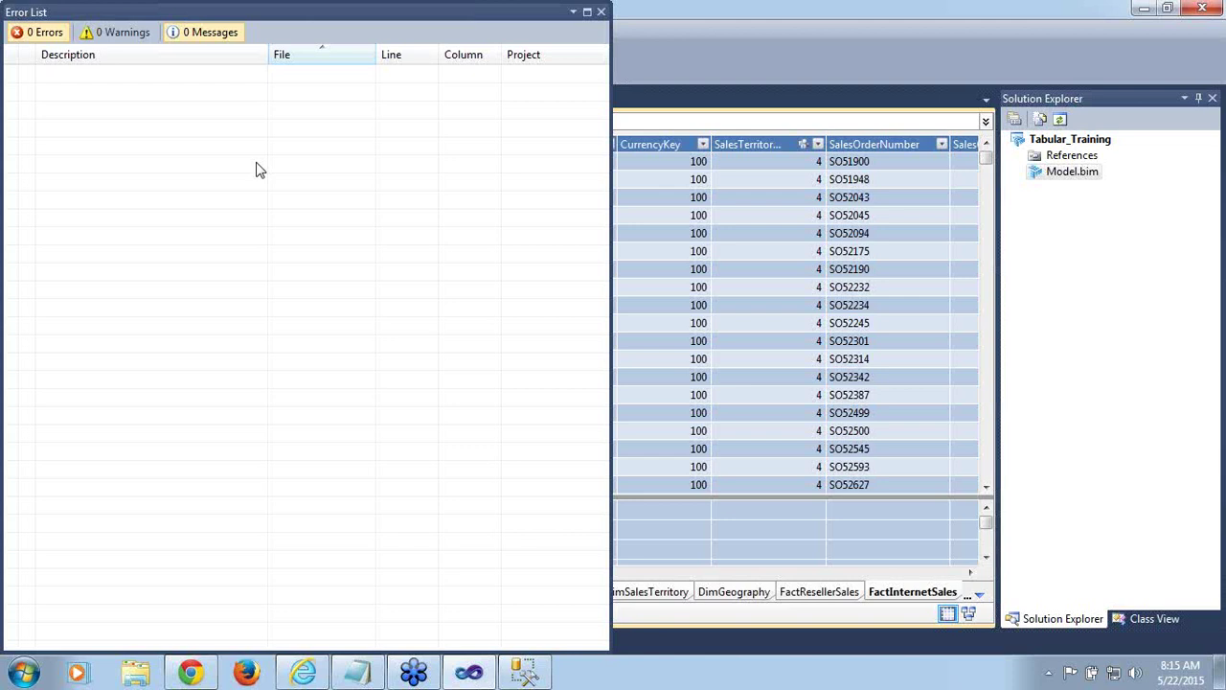
Close the empty Error List and bring SQL Server Management Studio to the front
{"action": "left_click", "coordinate": [602, 13]}
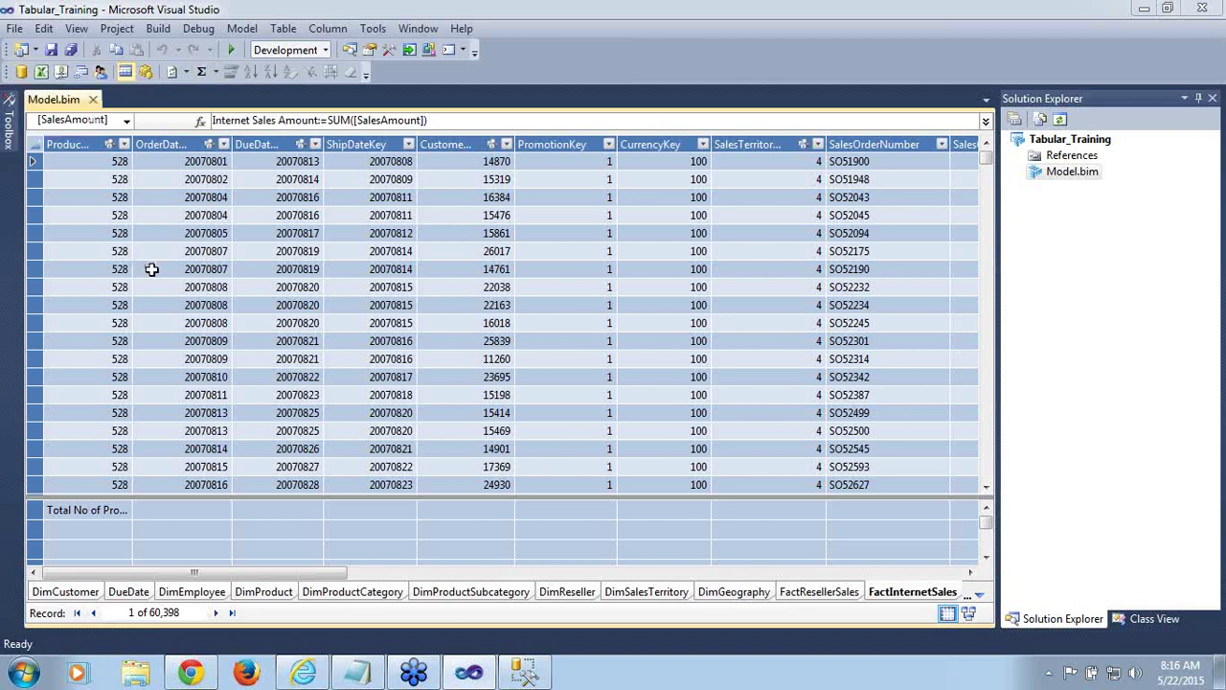
{"action": "left_click", "coordinate": [529, 674]}
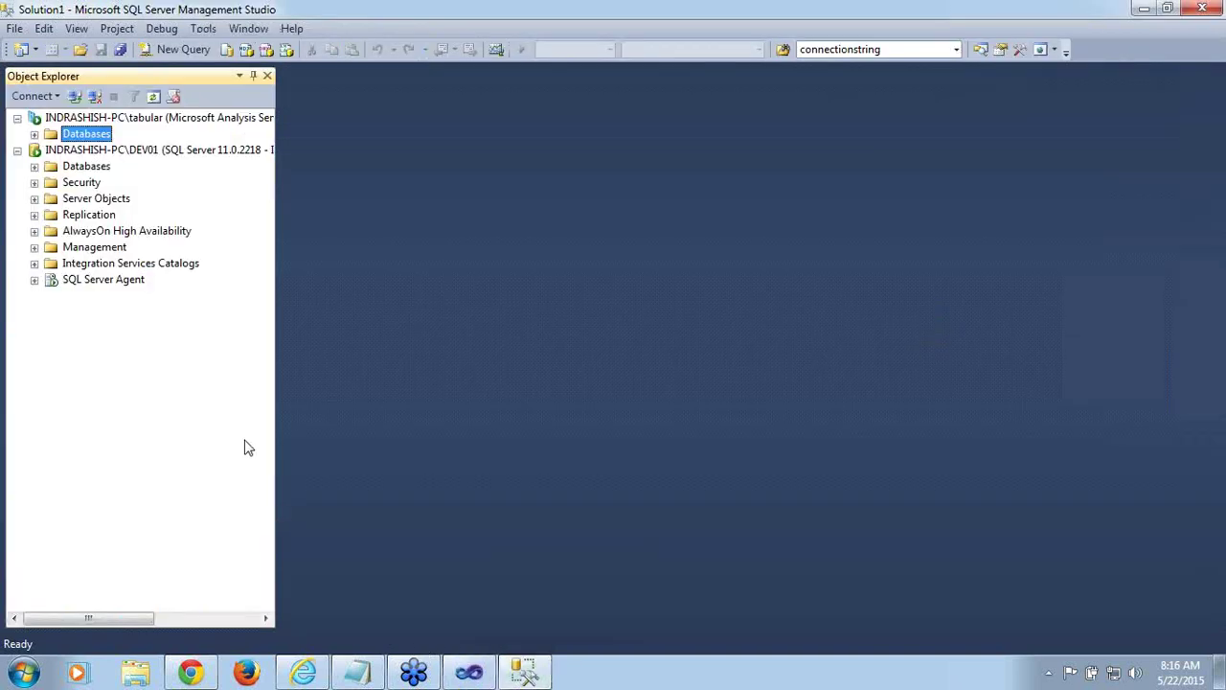
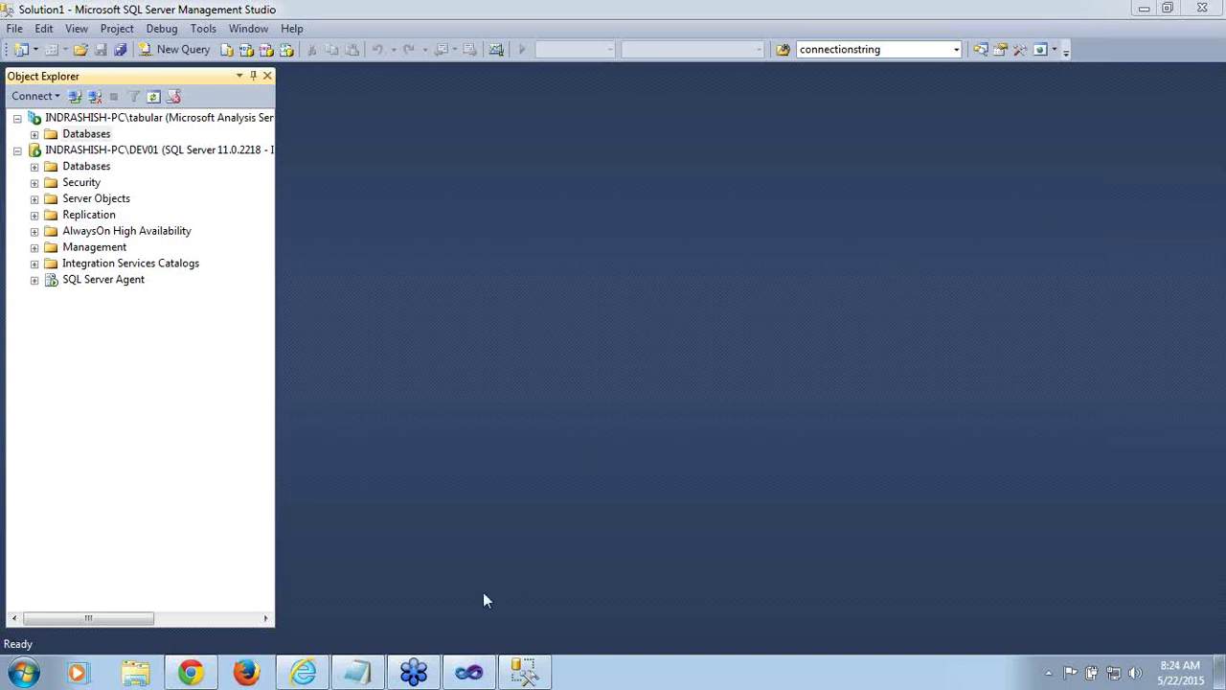
Hide the notes window, expand the tabular server's Databases node and widen Object Explorer
{"action": "left_click", "coordinate": [360, 677]}
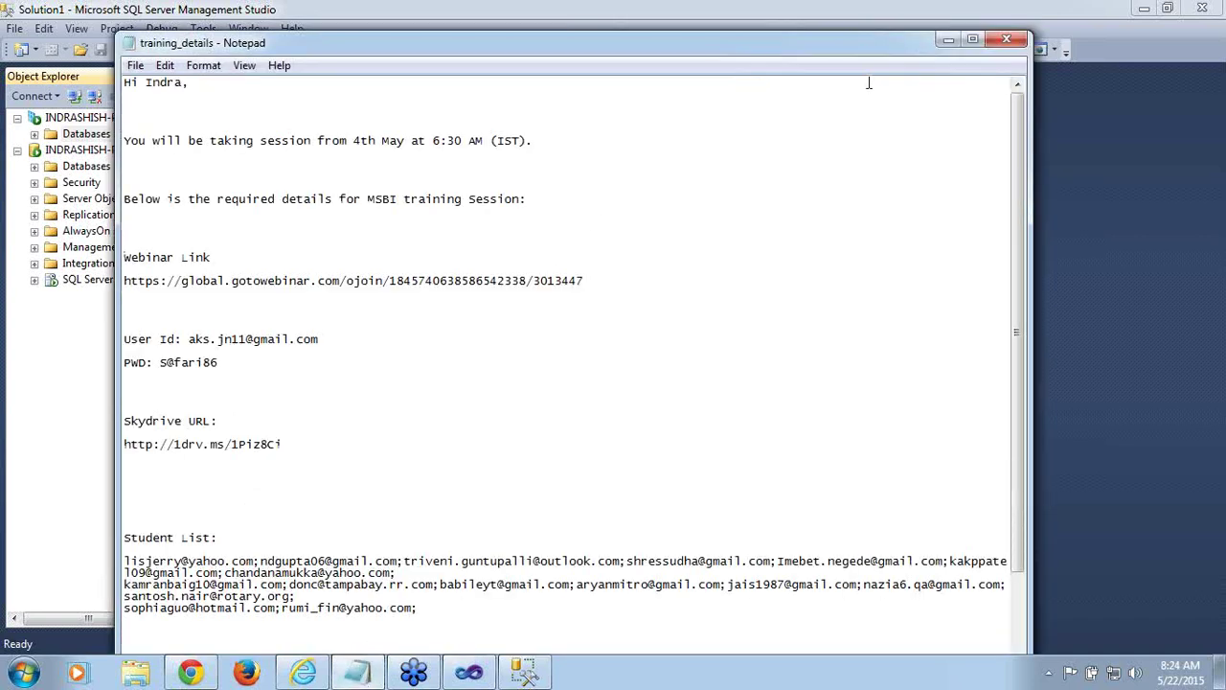
{"action": "left_click", "coordinate": [949, 40]}
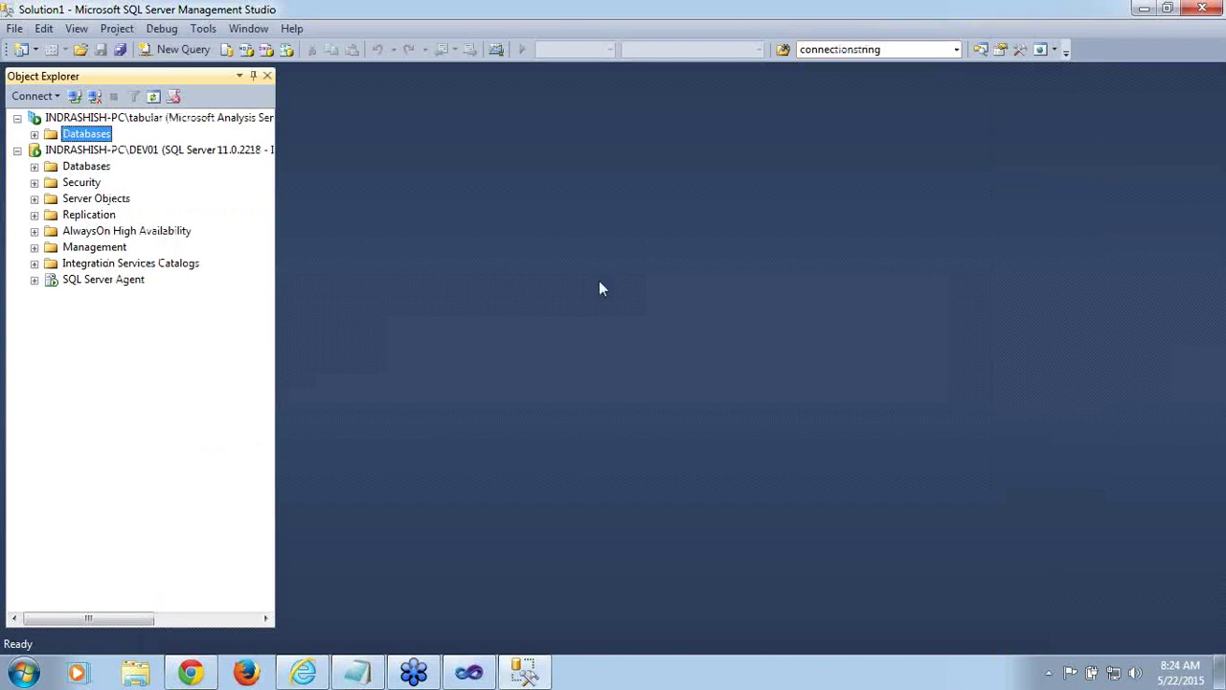
{"action": "left_click", "coordinate": [34, 136]}
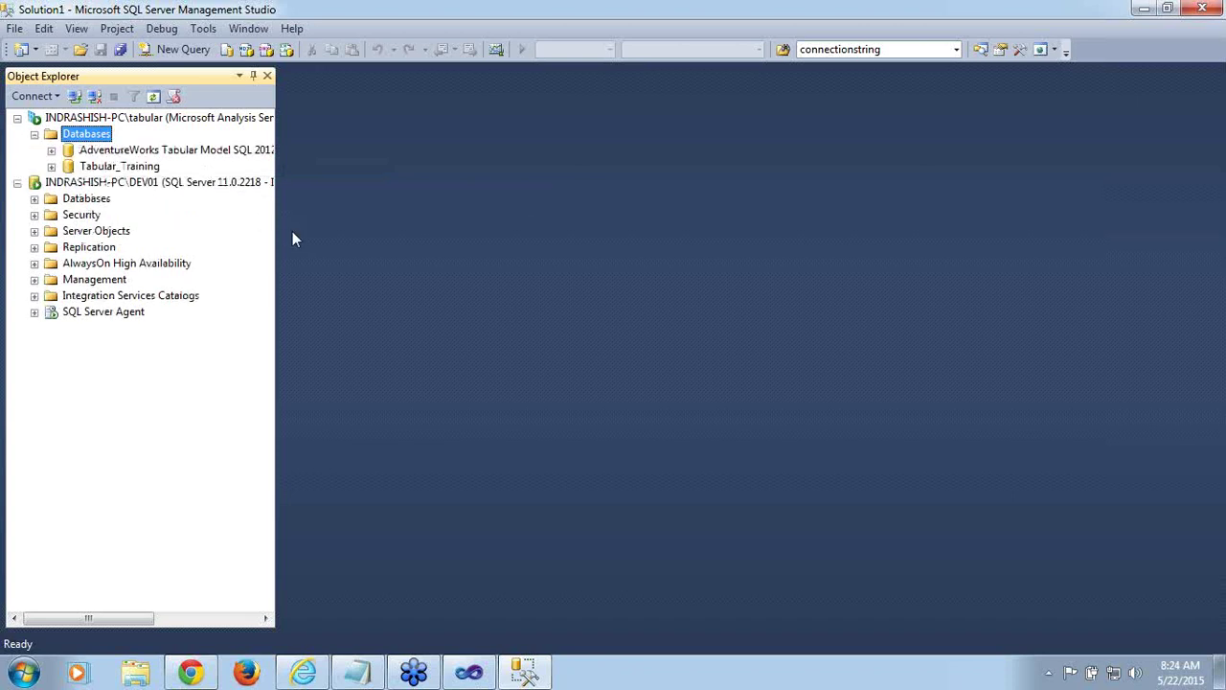
{"action": "left_click_drag", "start_coordinate": [277, 235], "coordinate": [350, 243]}
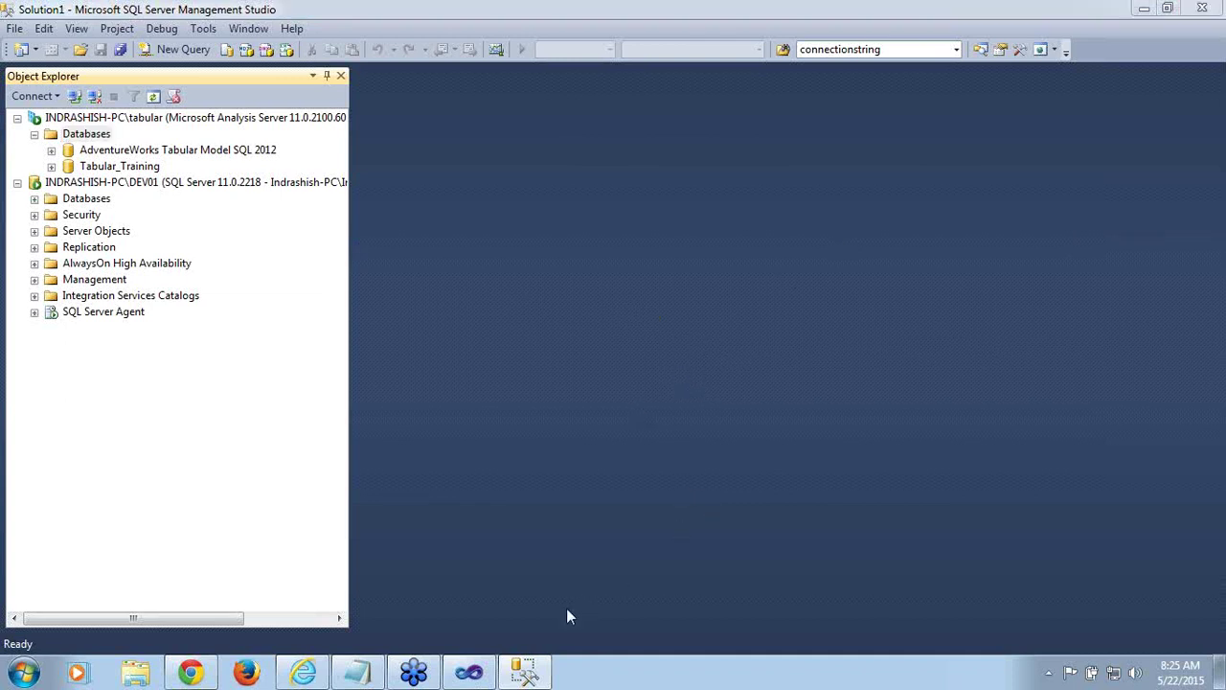
{"action": "mouse_move", "coordinate": [491, 673]}
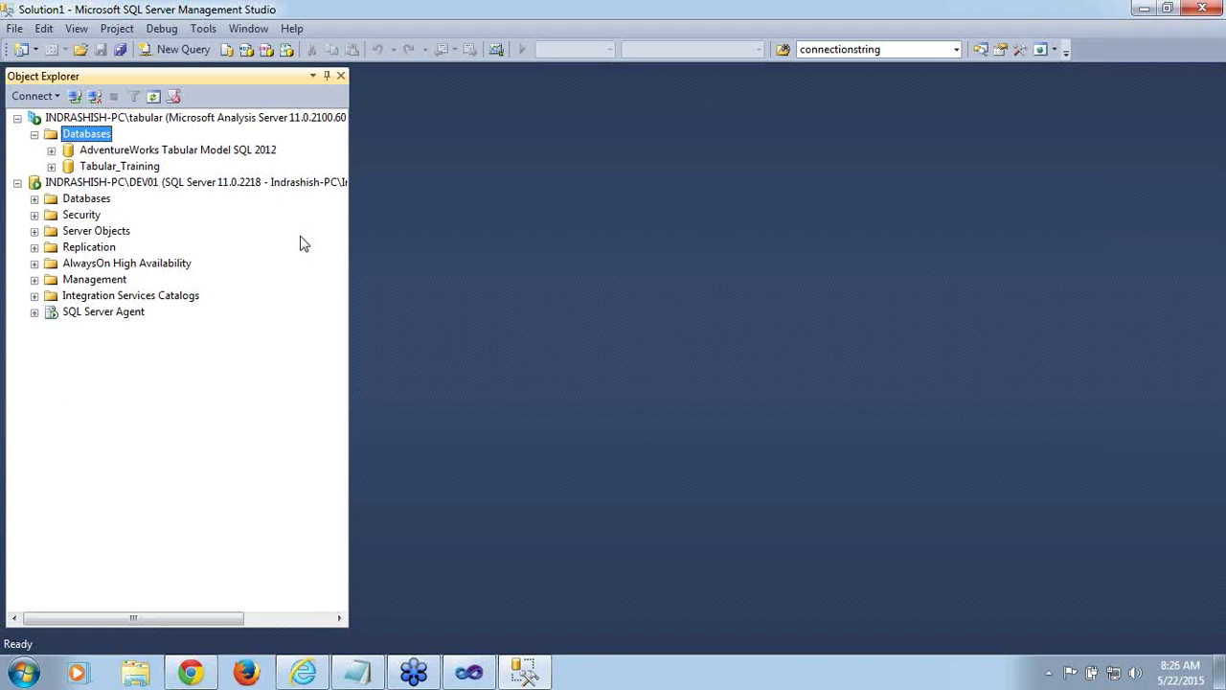
{"action": "left_click", "coordinate": [15, 29]}
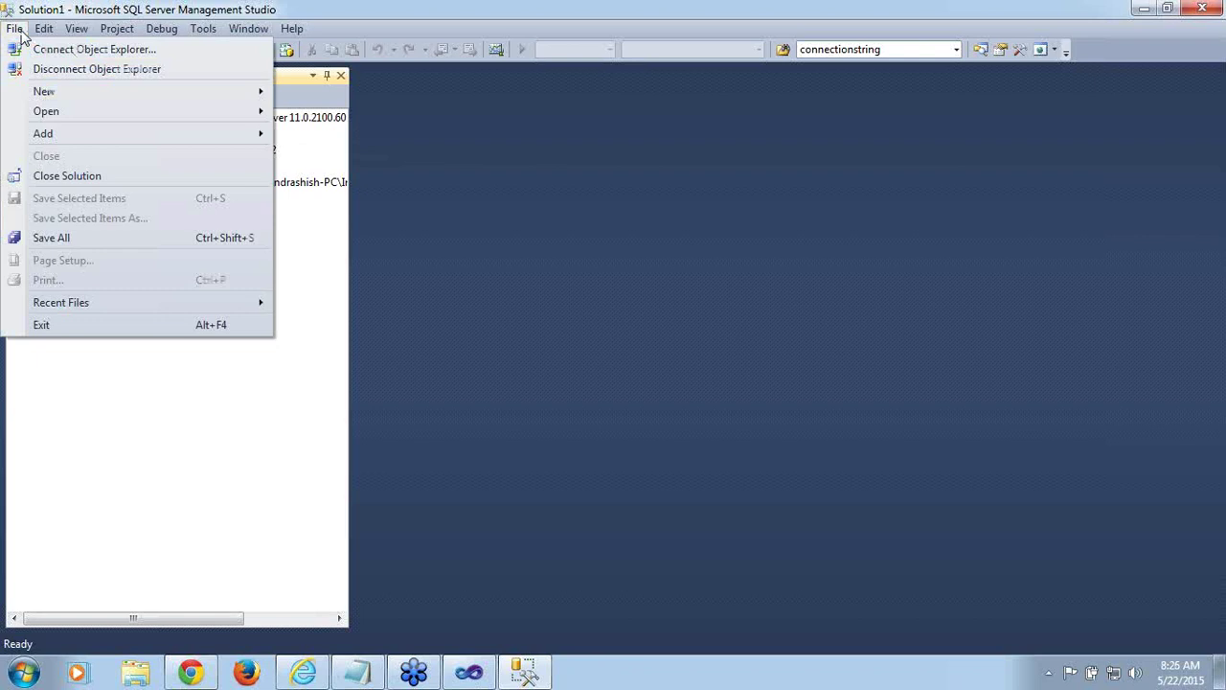
{"action": "mouse_move", "coordinate": [46, 112]}
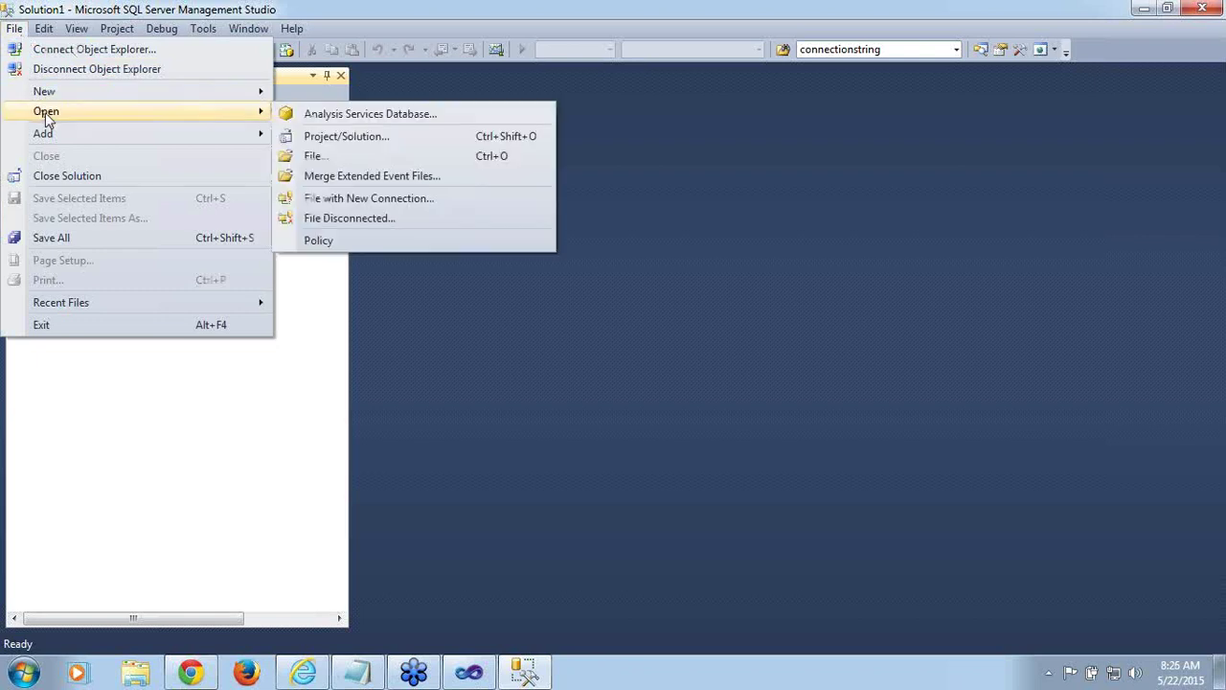
{"action": "left_click", "coordinate": [317, 158]}
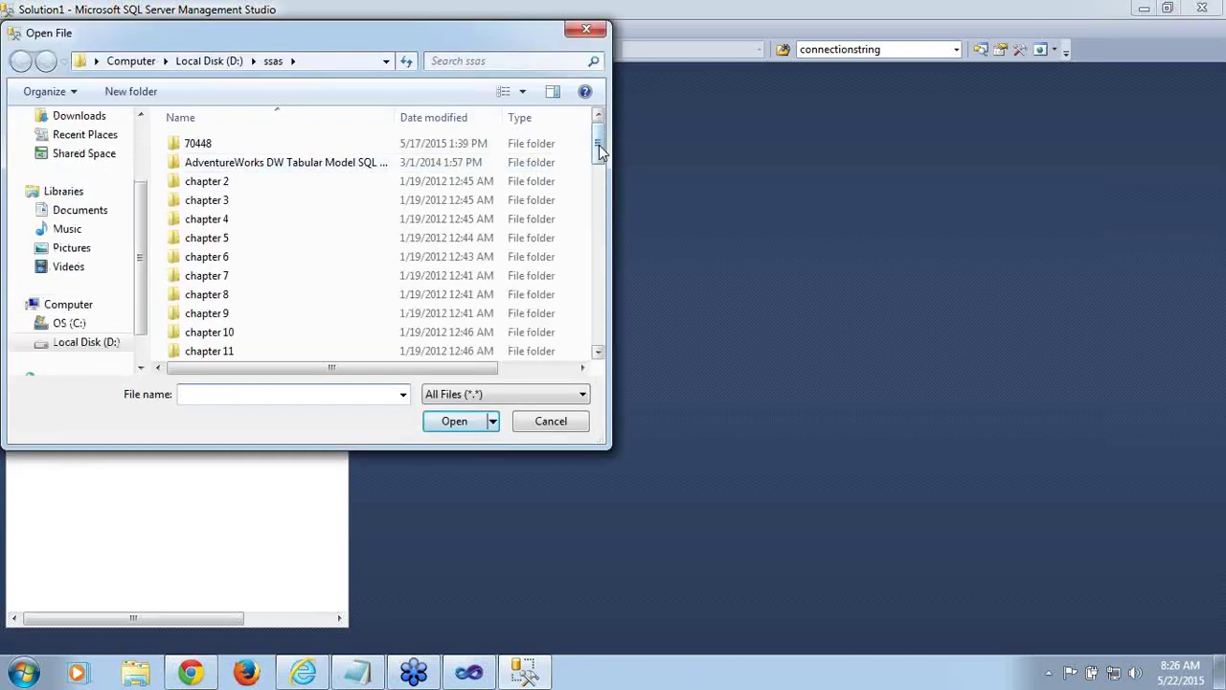
{"action": "left_click_drag", "start_coordinate": [598, 149], "coordinate": [612, 293]}
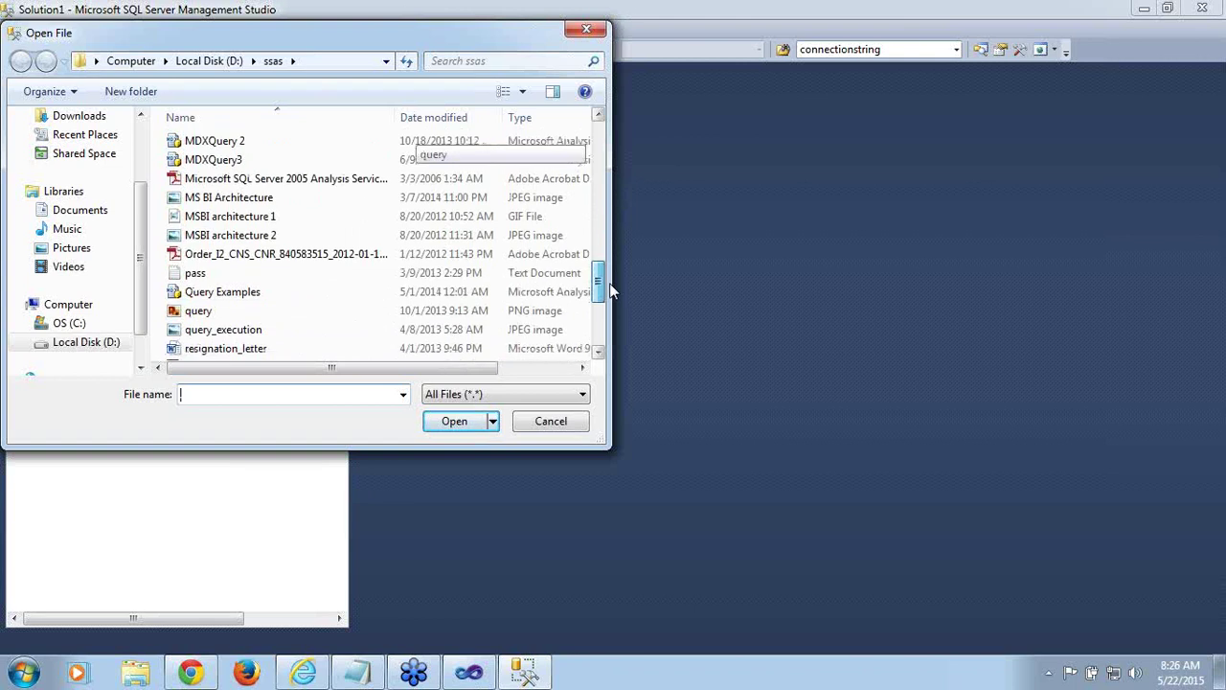
{"action": "left_click", "coordinate": [268, 300]}
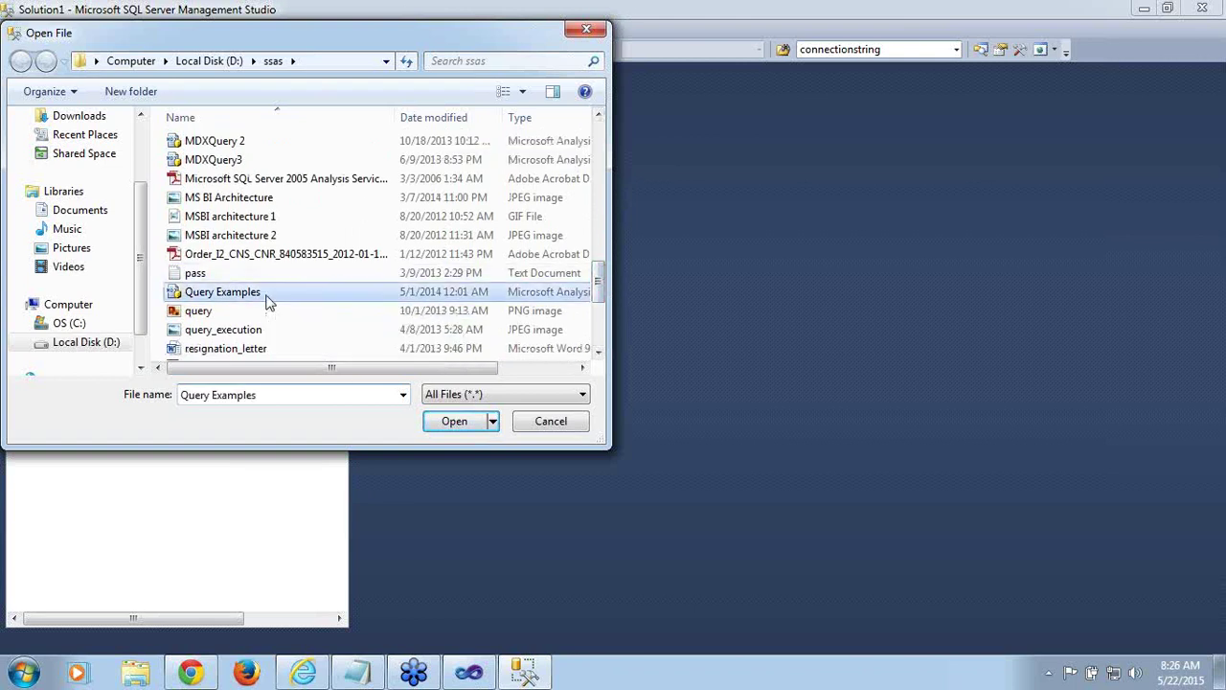
{"action": "left_click", "coordinate": [455, 422]}
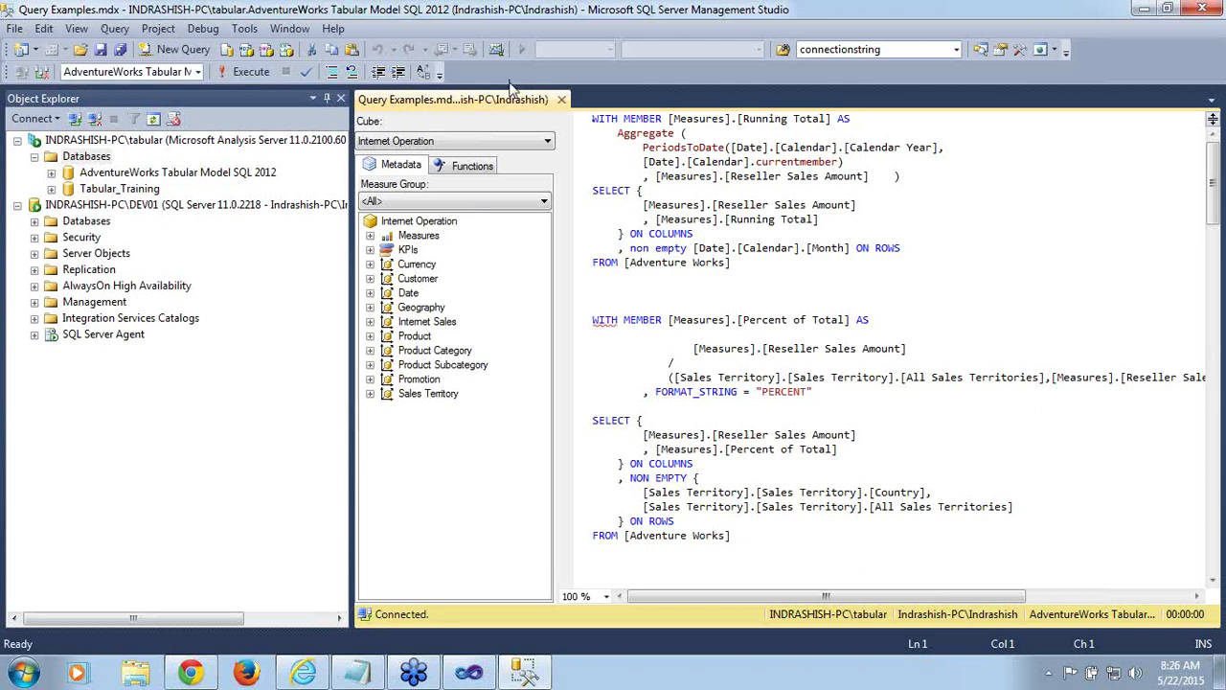
{"action": "left_click", "coordinate": [562, 102]}
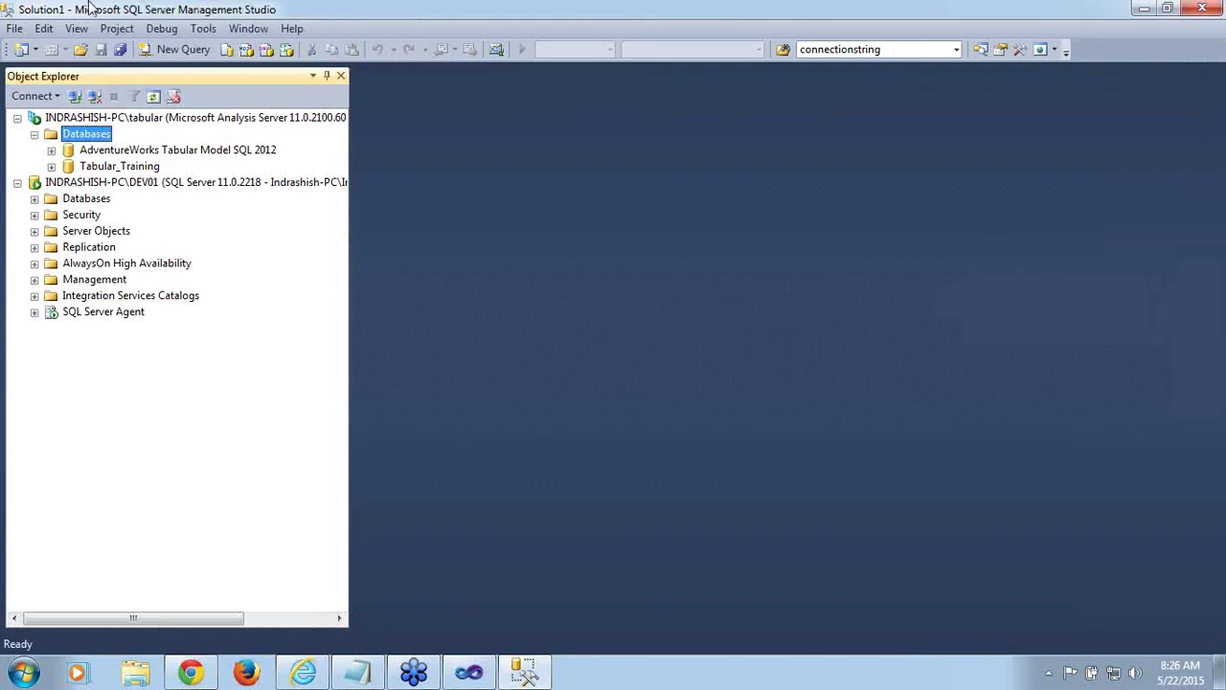
Open DAXQuery.mdx from the ssas folder via File > Open > File
{"action": "left_click", "coordinate": [15, 29]}
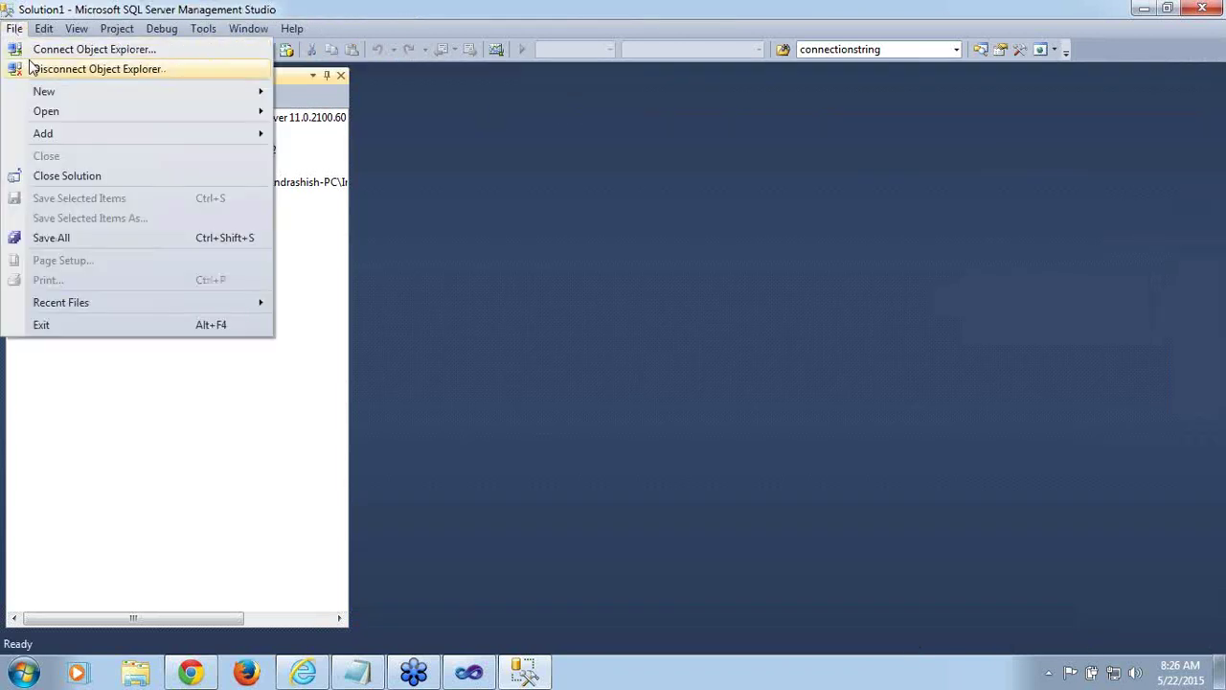
{"action": "mouse_move", "coordinate": [56, 117]}
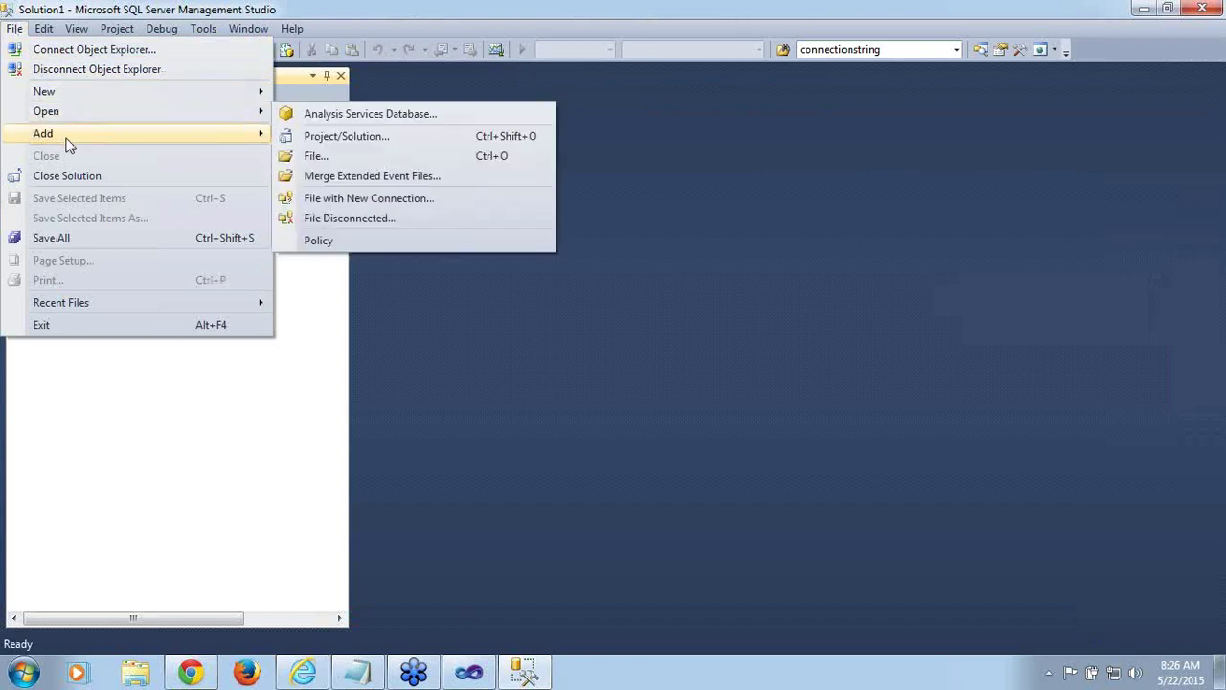
{"action": "left_click", "coordinate": [307, 158]}
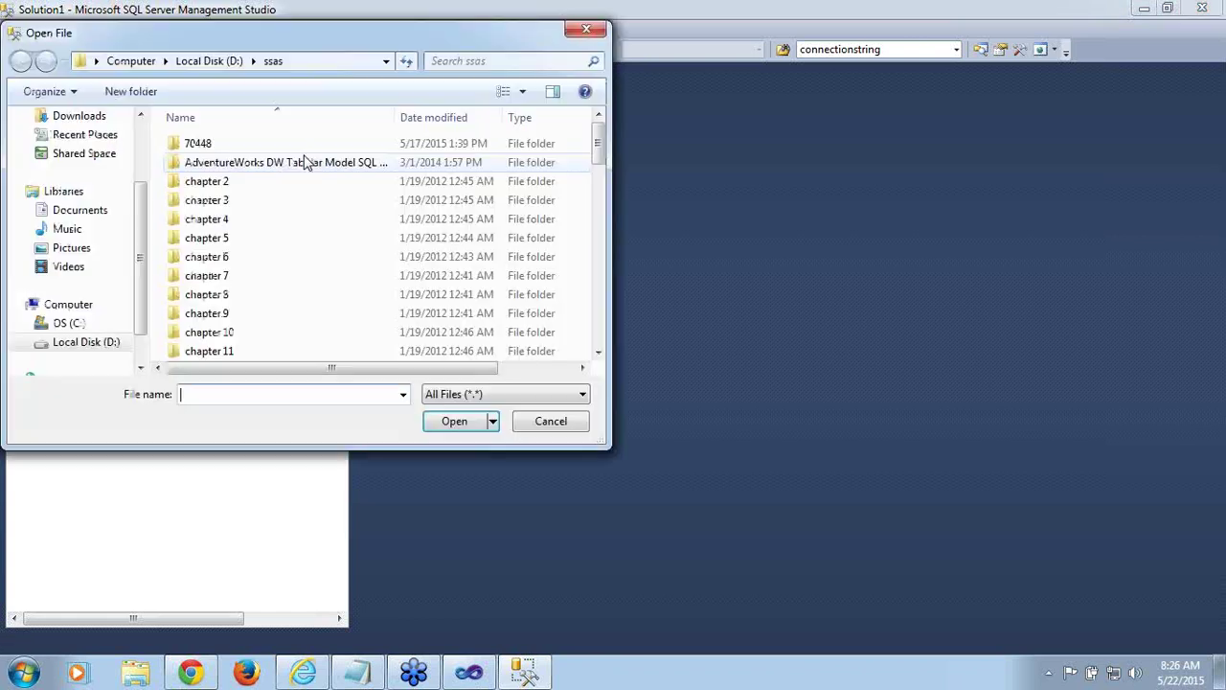
{"action": "left_click_drag", "start_coordinate": [599, 145], "coordinate": [624, 236]}
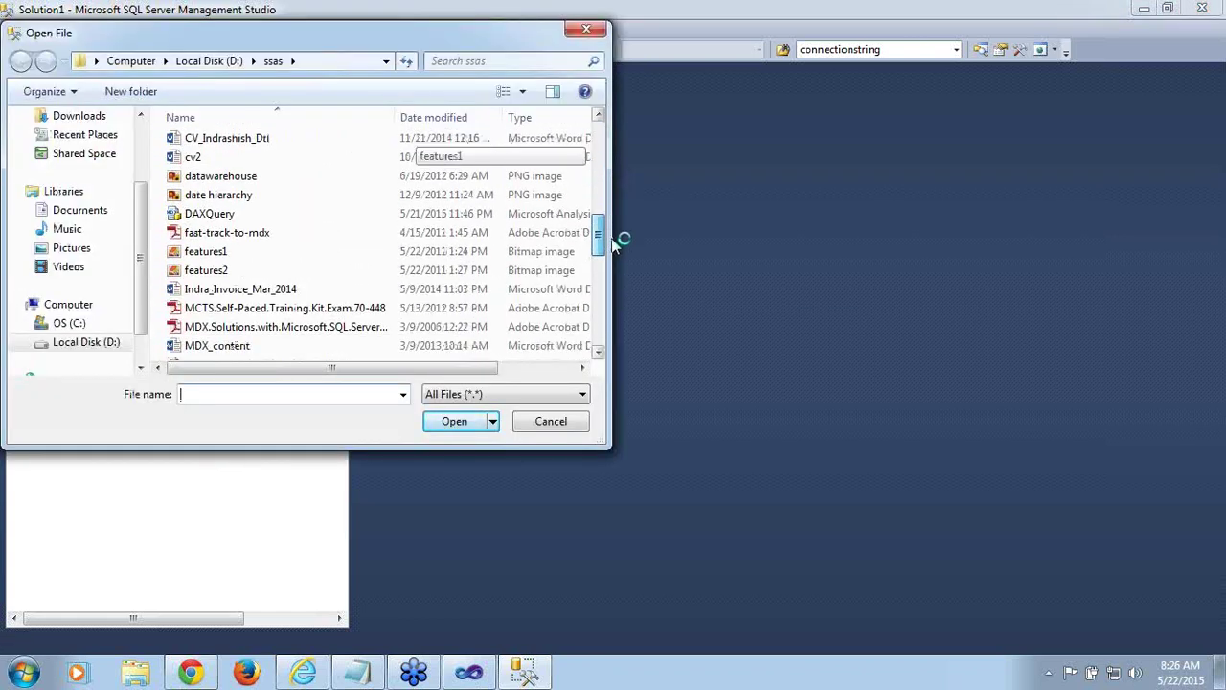
{"action": "left_click", "coordinate": [209, 220]}
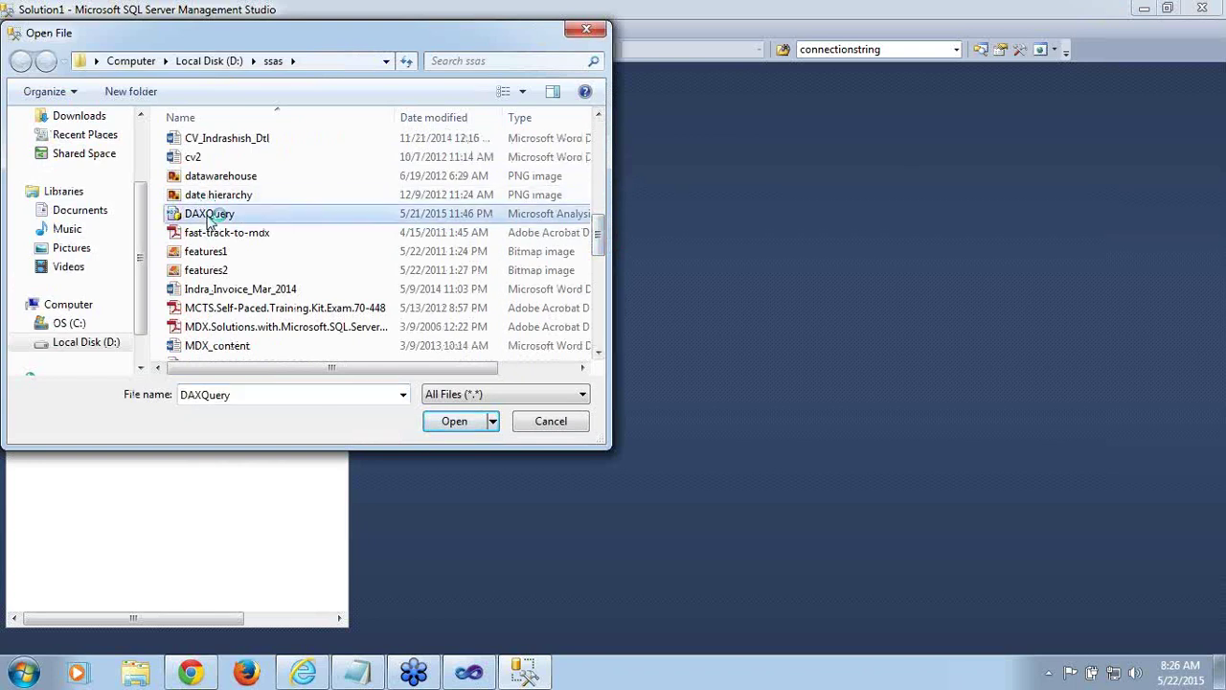
{"action": "left_click", "coordinate": [467, 425]}
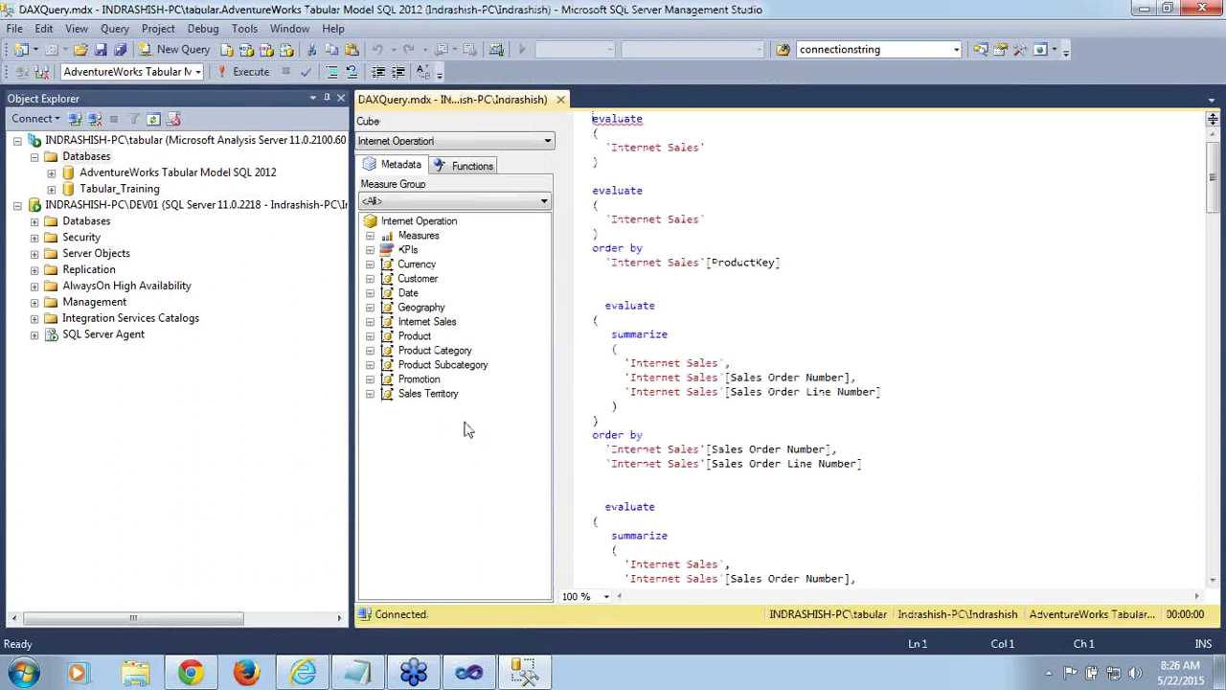
Keep AdventureWorks Tabular Model SQL 2012 as the query database and set the cube to Model
{"action": "left_click", "coordinate": [199, 72]}
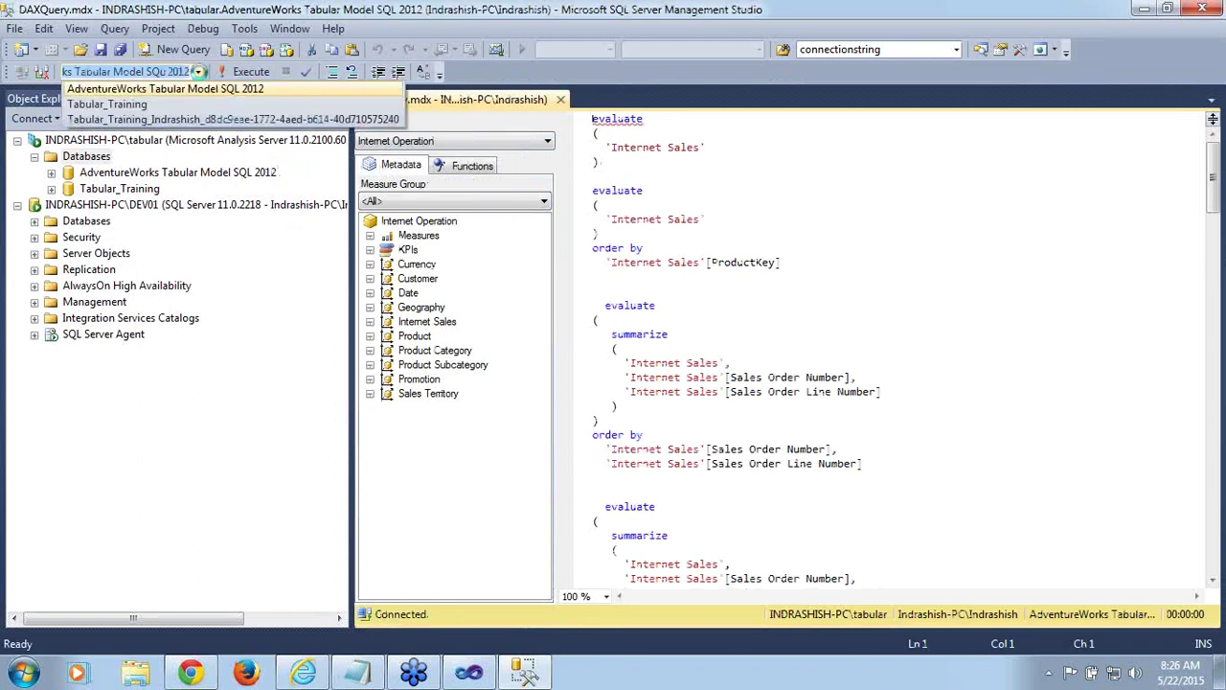
{"action": "left_click", "coordinate": [201, 91]}
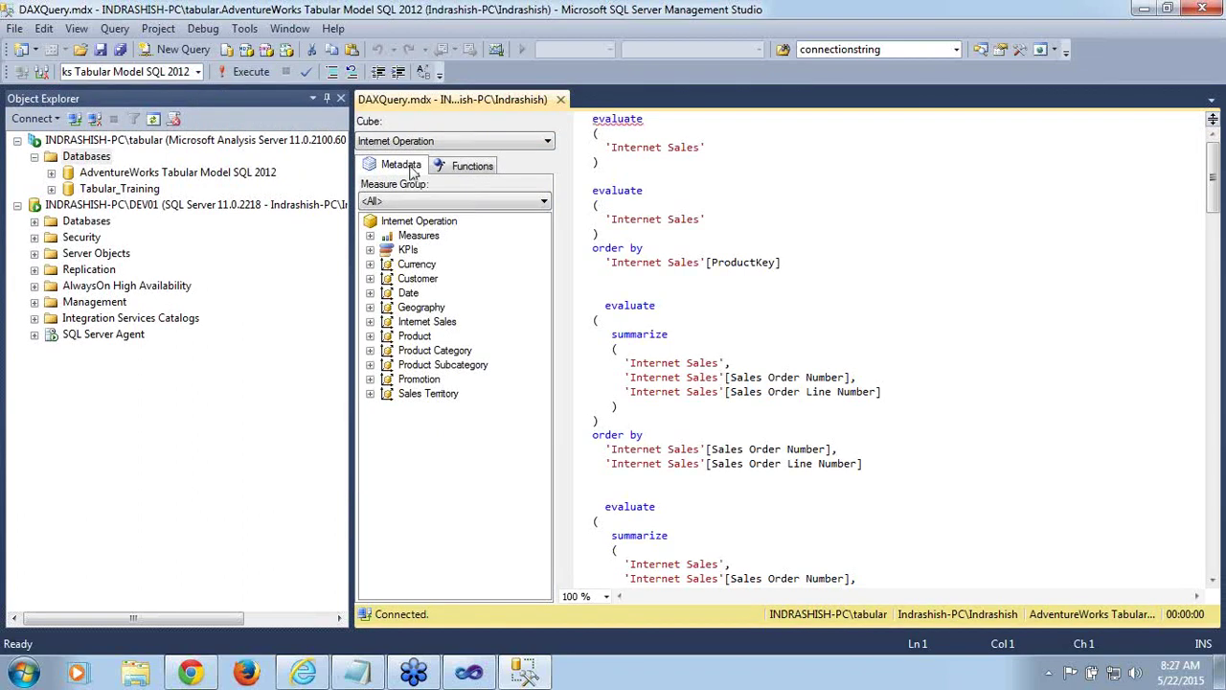
{"action": "left_click", "coordinate": [547, 142]}
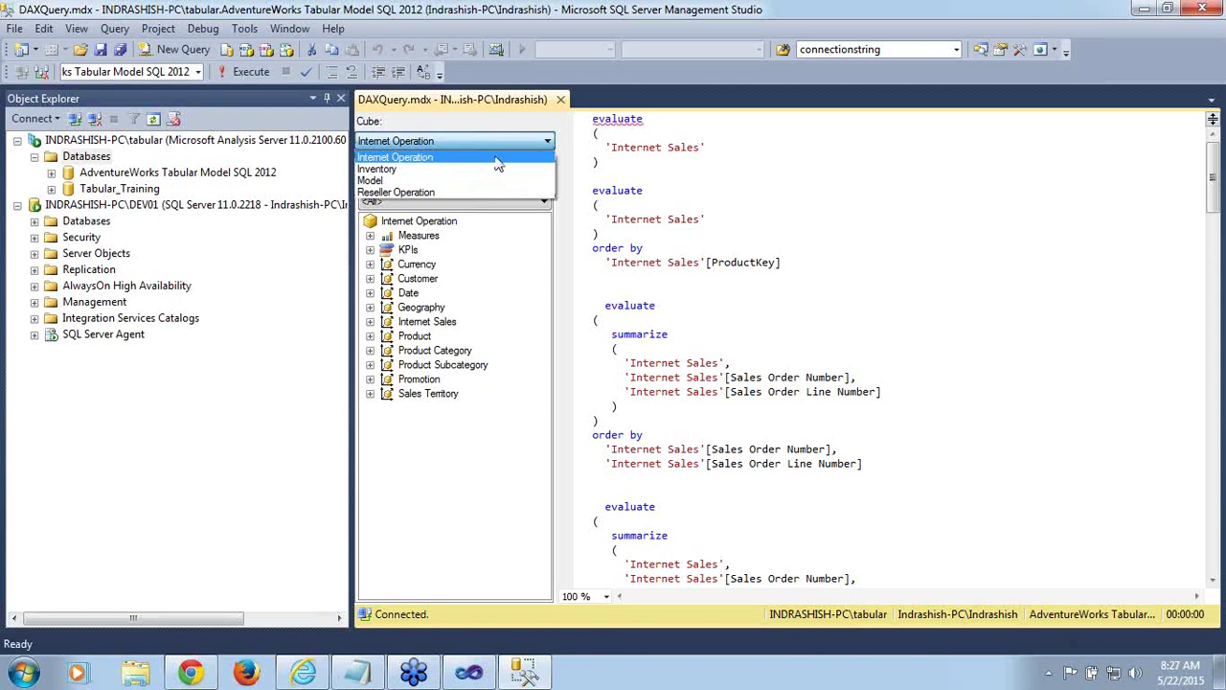
{"action": "left_click", "coordinate": [412, 180]}
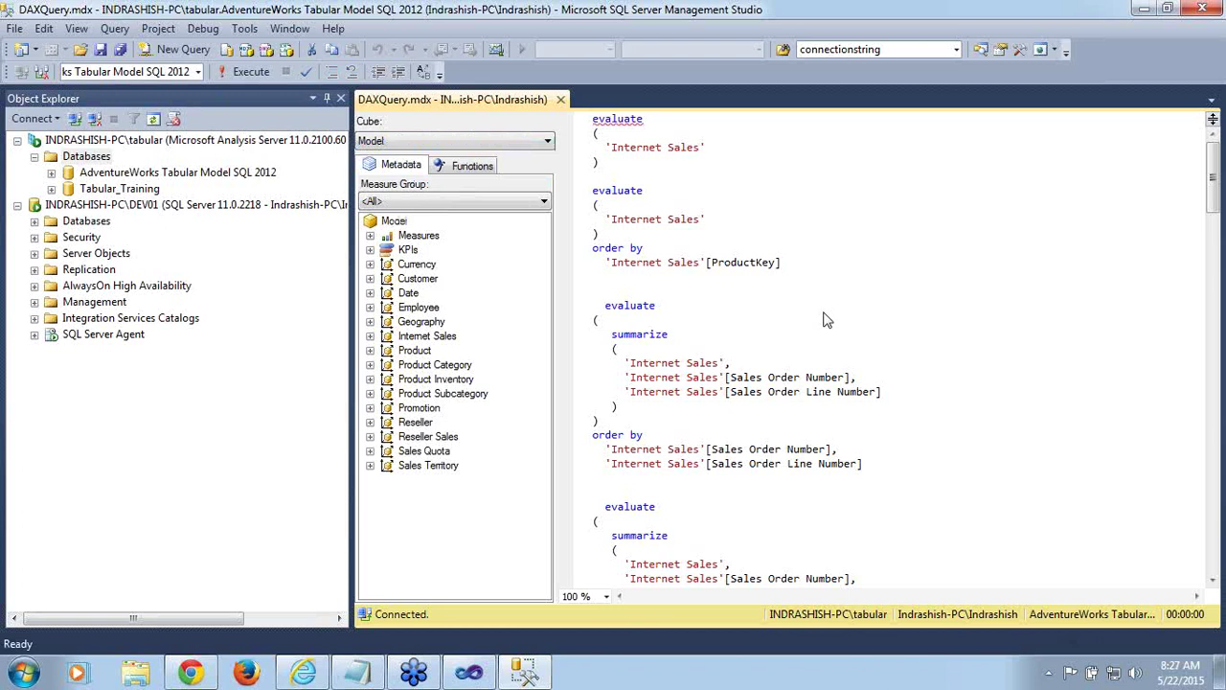
{"action": "double_click", "coordinate": [625, 121]}
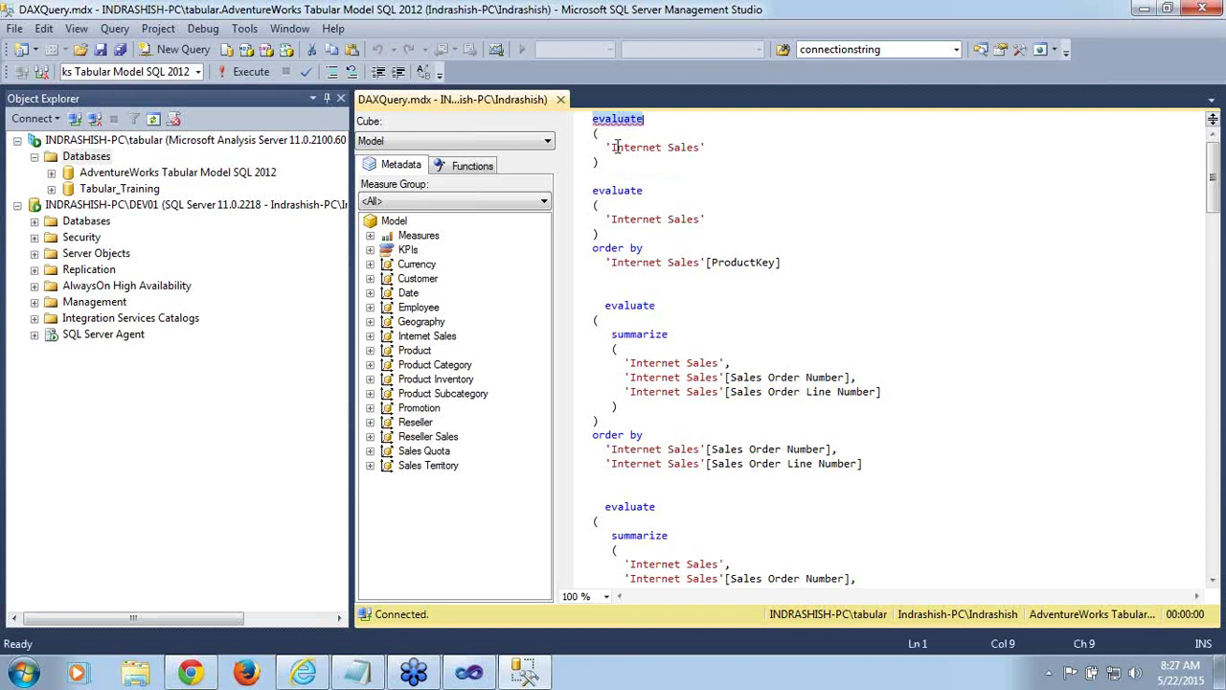
{"action": "left_click", "coordinate": [616, 146]}
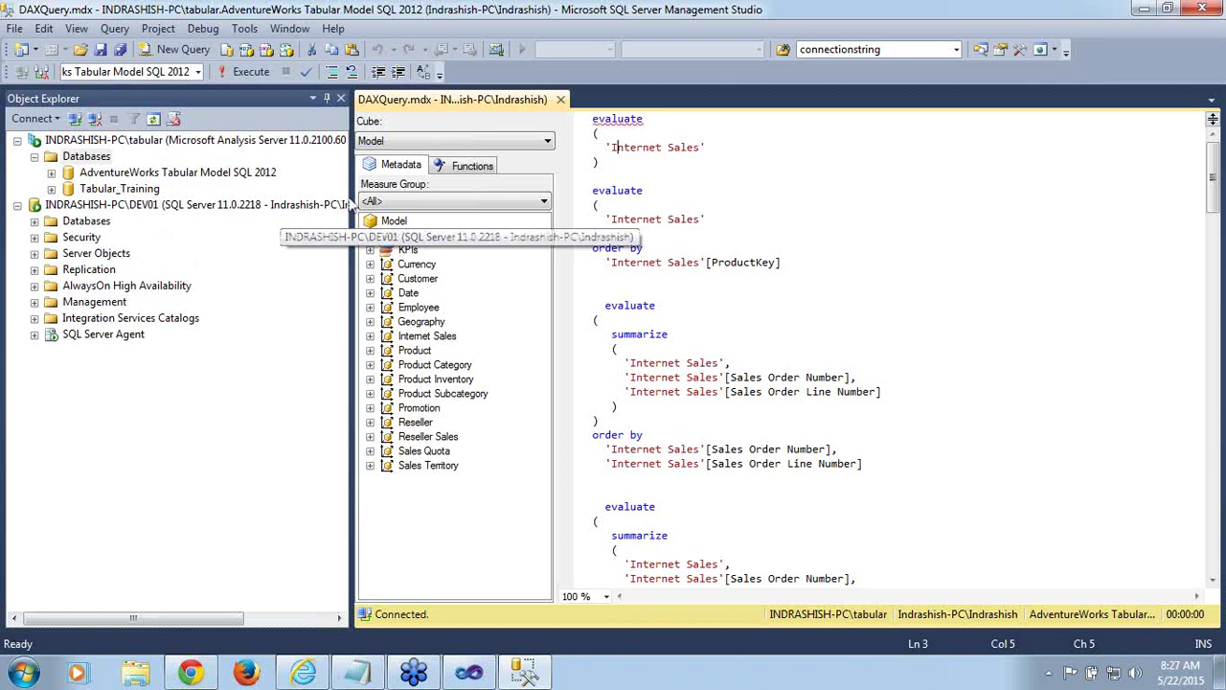
Select the first evaluate('Internet Sales') query block and execute it
{"action": "right_click", "coordinate": [187, 183]}
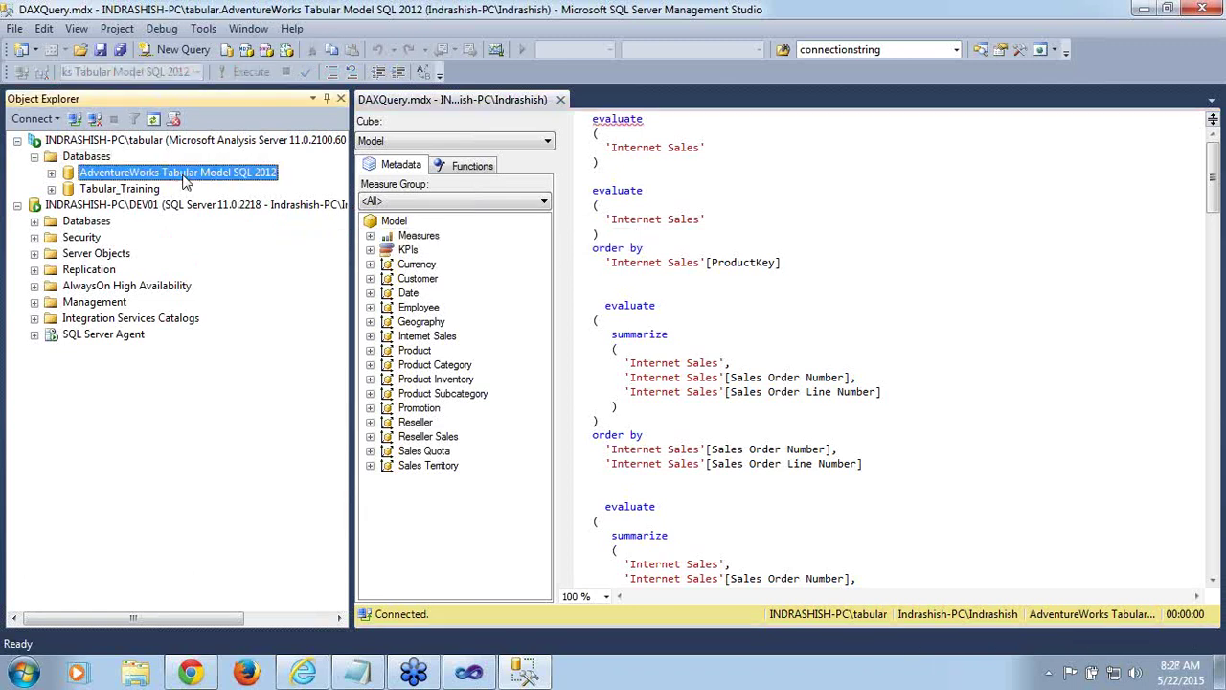
{"action": "mouse_move", "coordinate": [240, 189]}
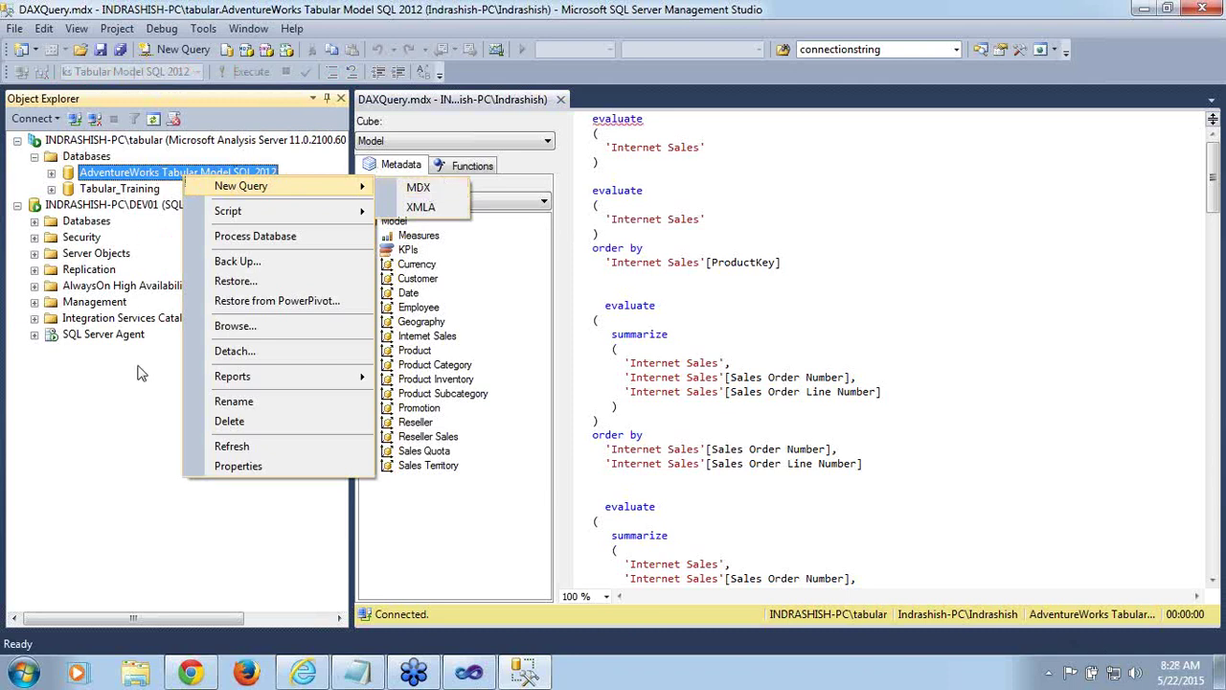
{"action": "left_click", "coordinate": [137, 372]}
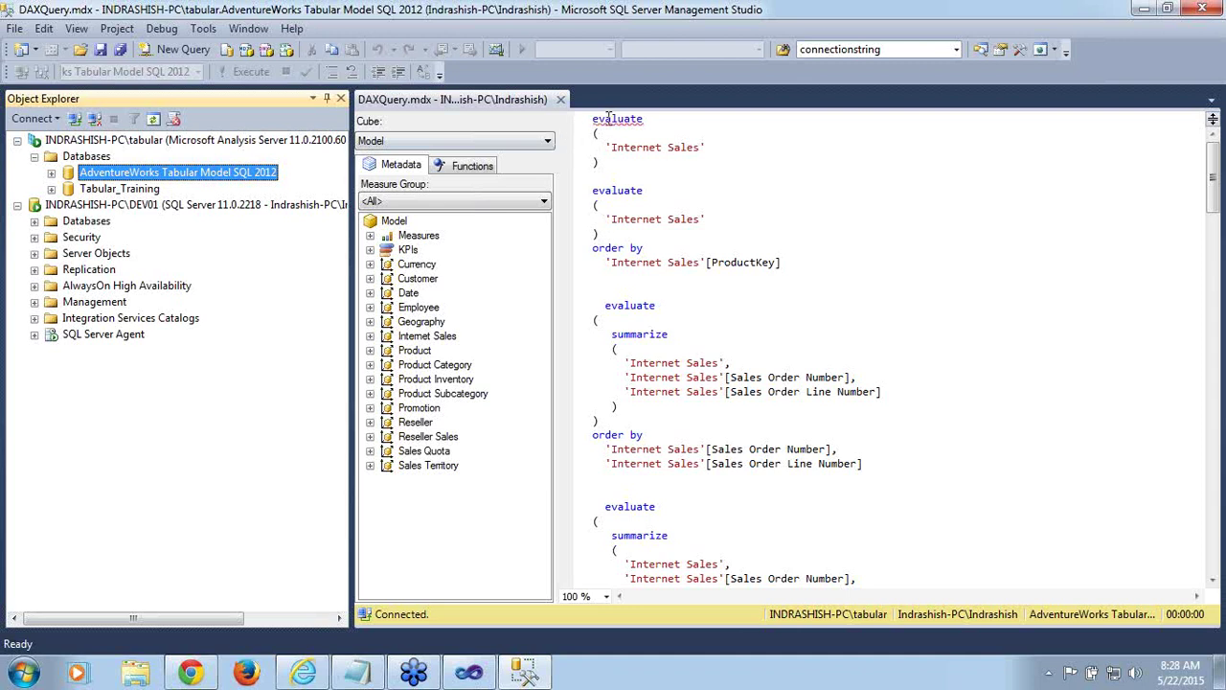
{"action": "double_click", "coordinate": [613, 119]}
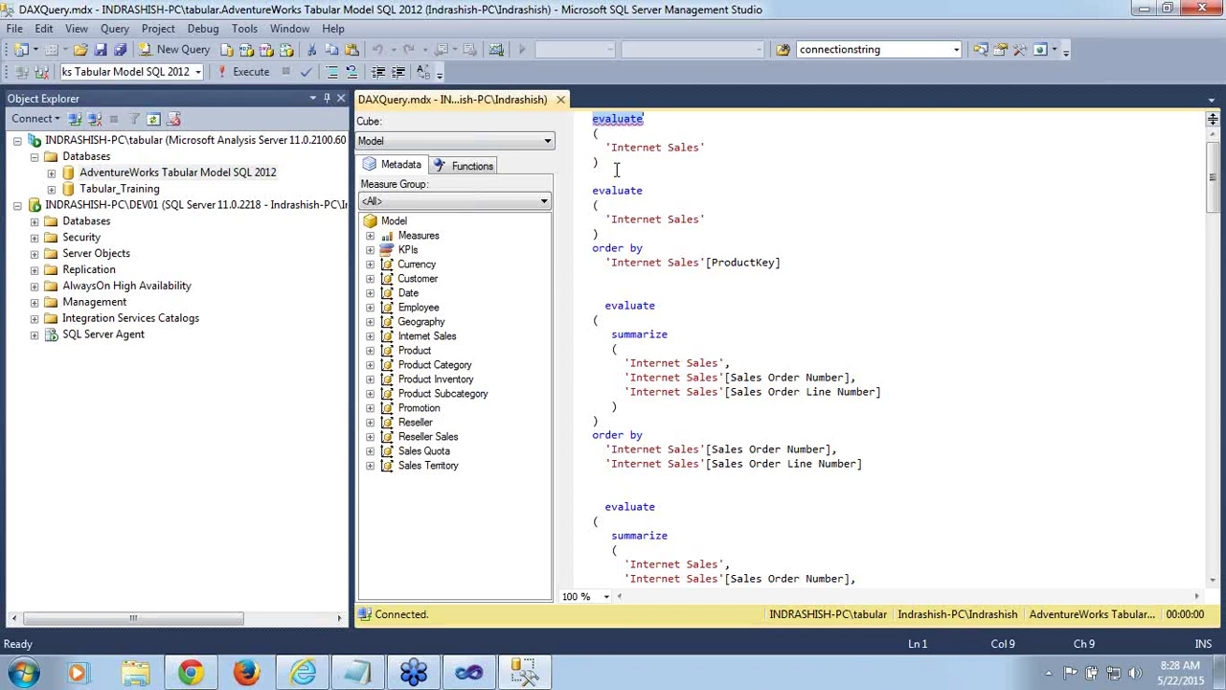
{"action": "left_click", "coordinate": [624, 163]}
{"action": "double_click", "coordinate": [621, 123]}
{"action": "left_click_drag", "start_coordinate": [610, 161], "coordinate": [616, 116]}
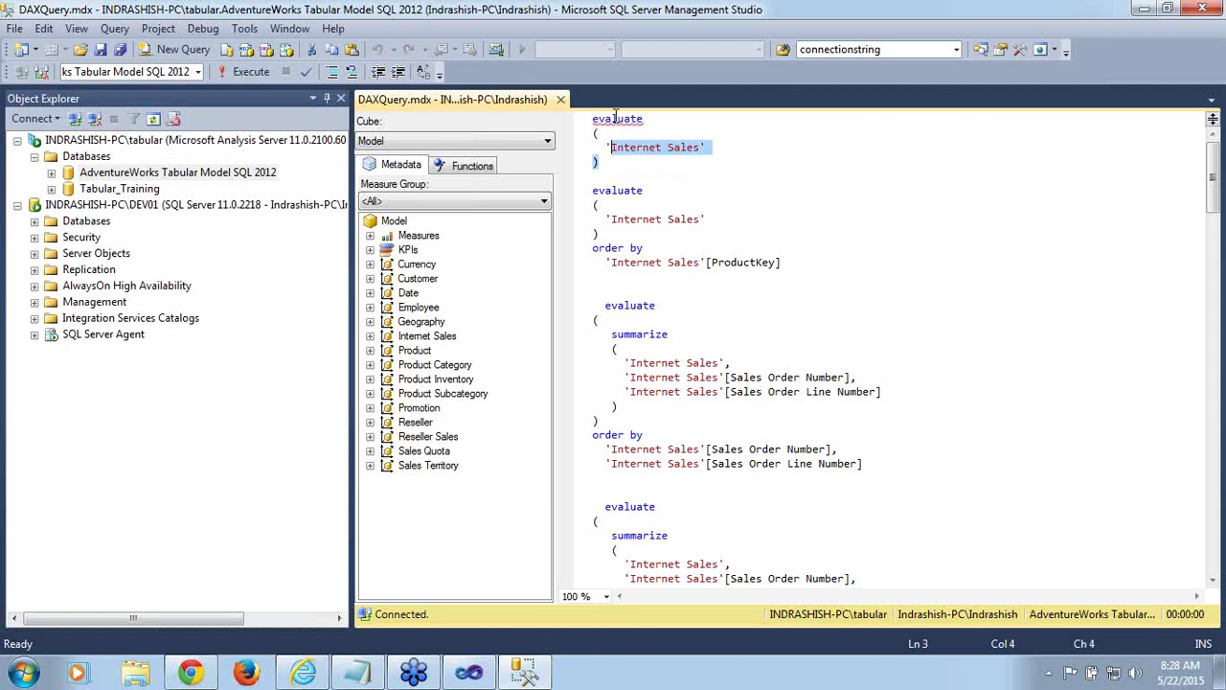
{"action": "double_click", "coordinate": [617, 119]}
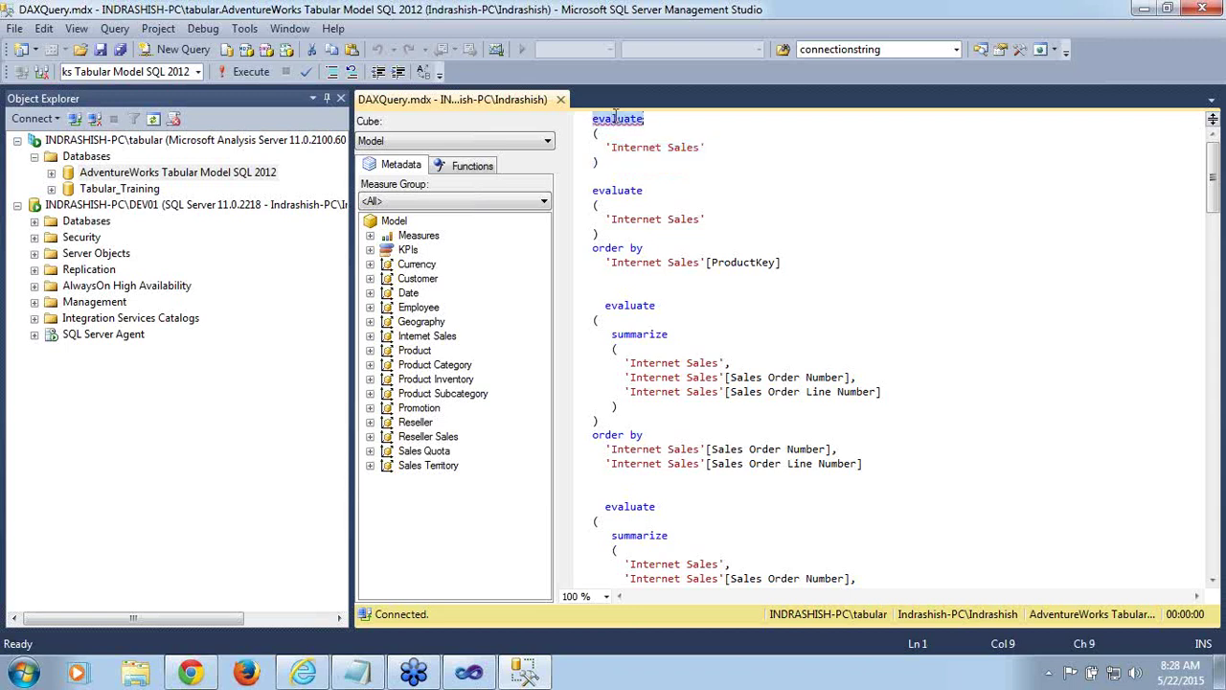
{"action": "left_click", "coordinate": [615, 171], "text": "shift"}
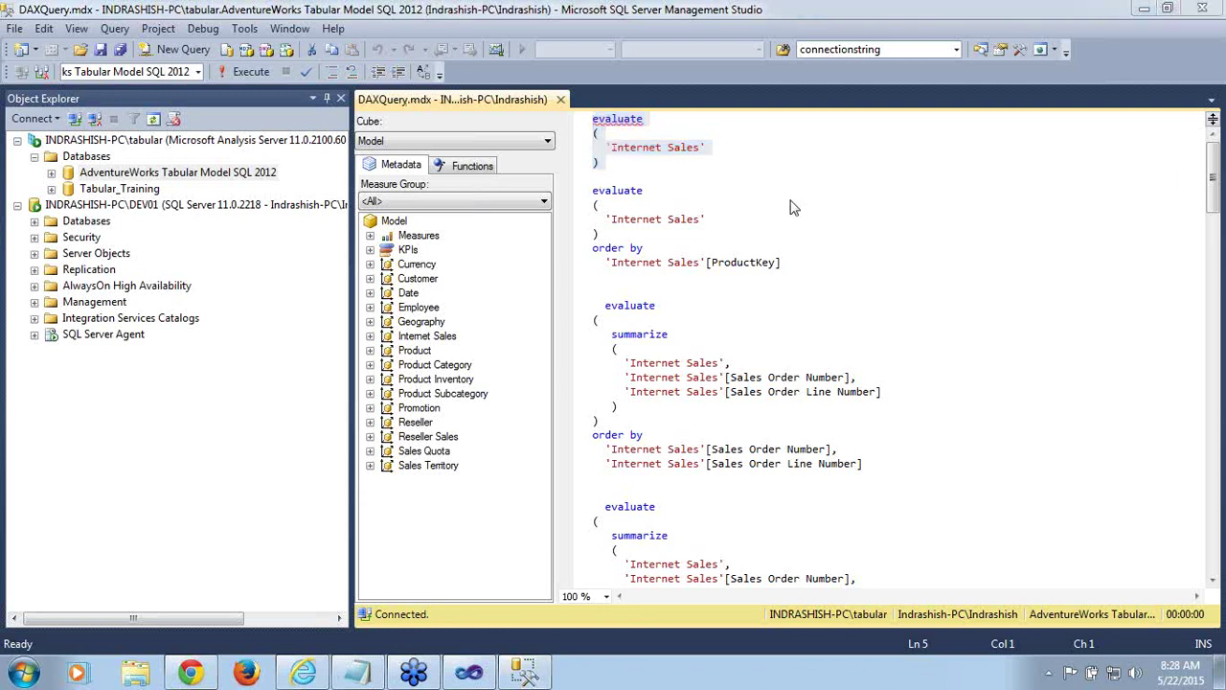
{"action": "left_click", "coordinate": [251, 72]}
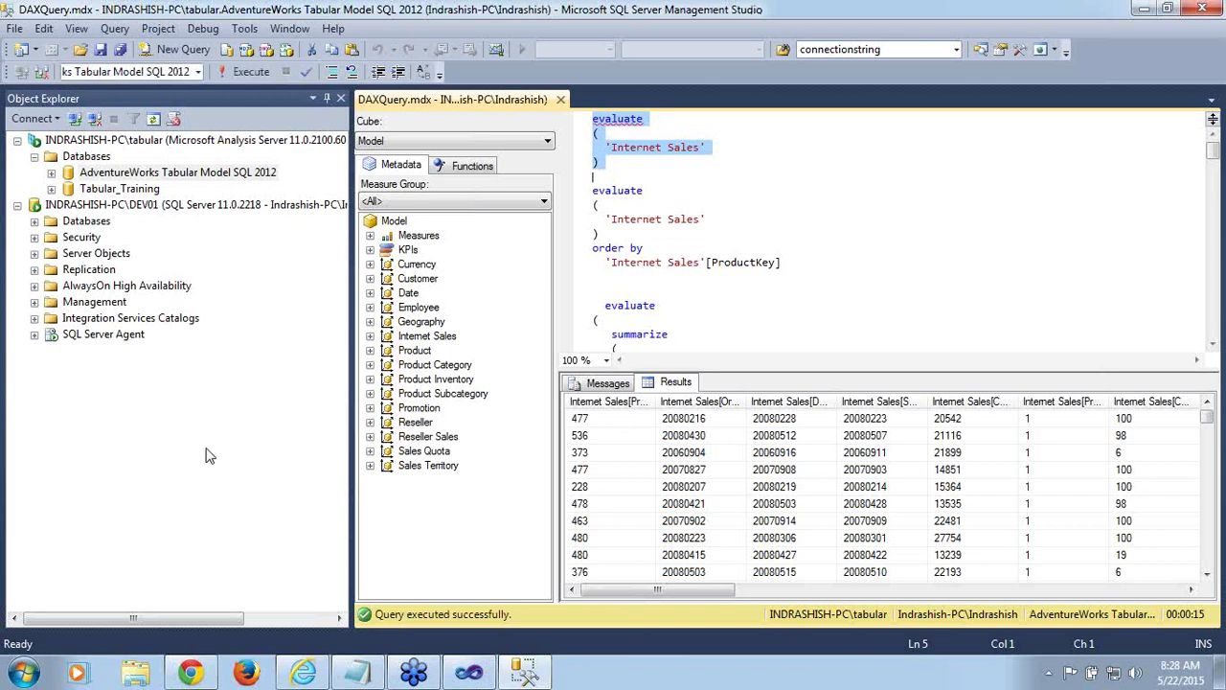
Narrow Object Explorer, then select and run the Internet Sales query ordered by ProductKey
{"action": "left_click_drag", "start_coordinate": [351, 450], "coordinate": [238, 455]}
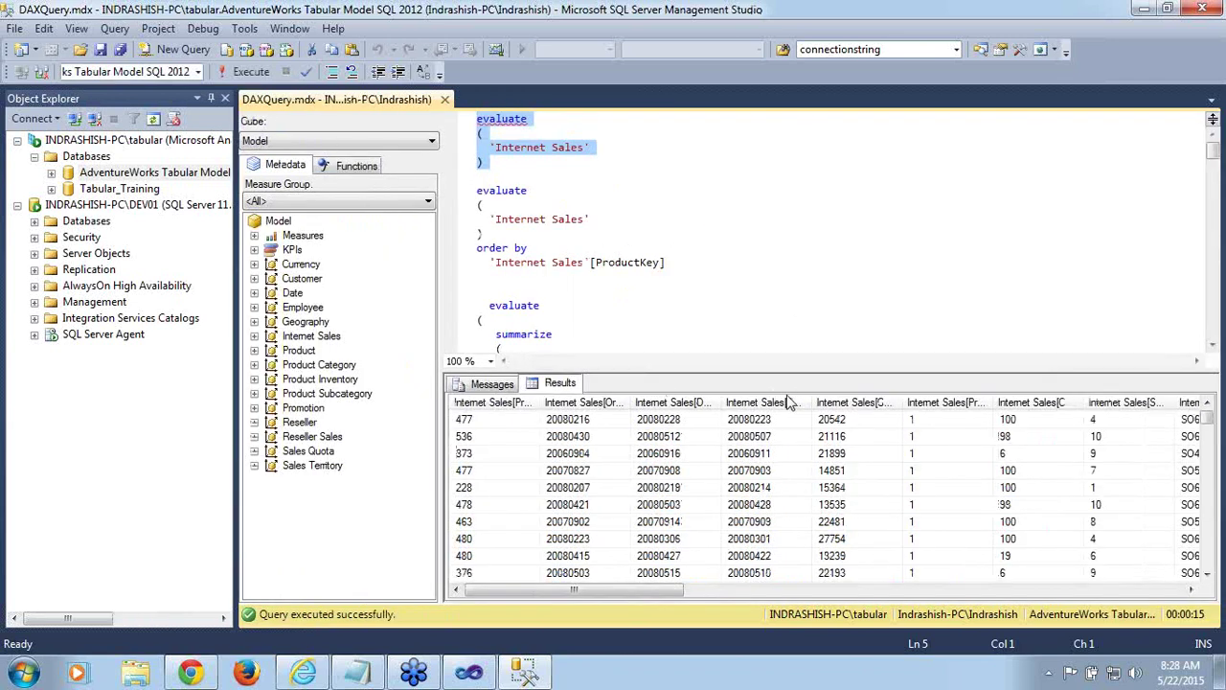
{"action": "left_click_drag", "start_coordinate": [614, 594], "coordinate": [553, 631]}
{"action": "left_click", "coordinate": [534, 209]}
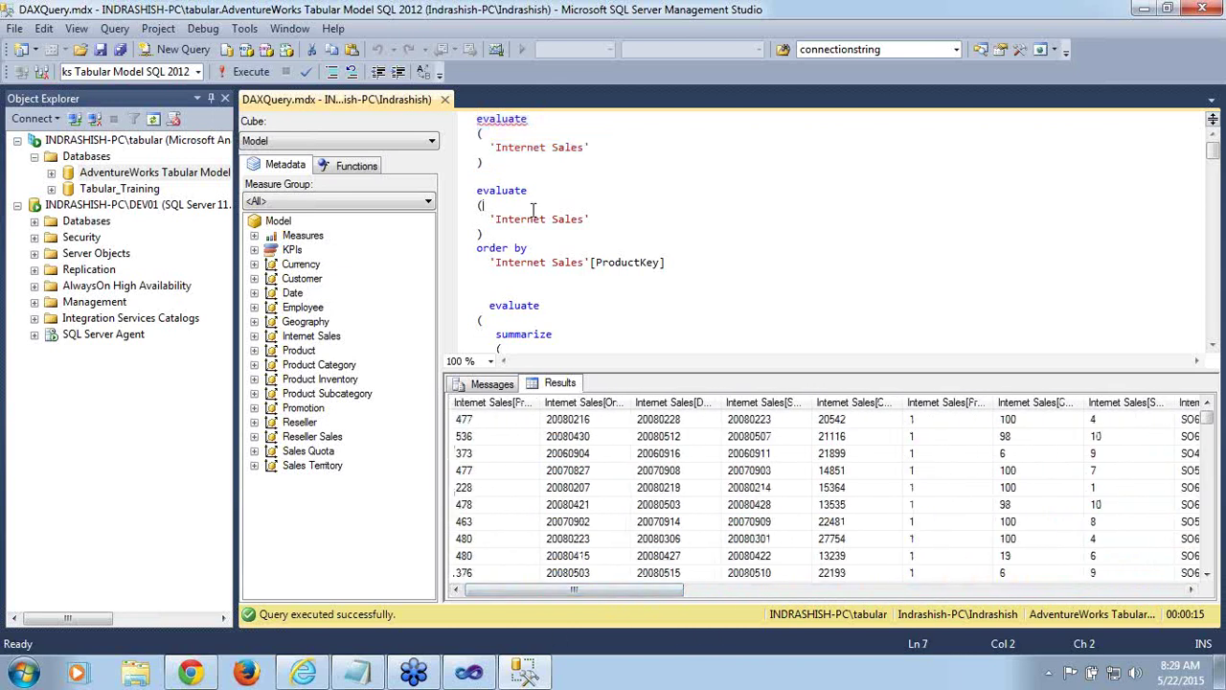
{"action": "double_click", "coordinate": [538, 263]}
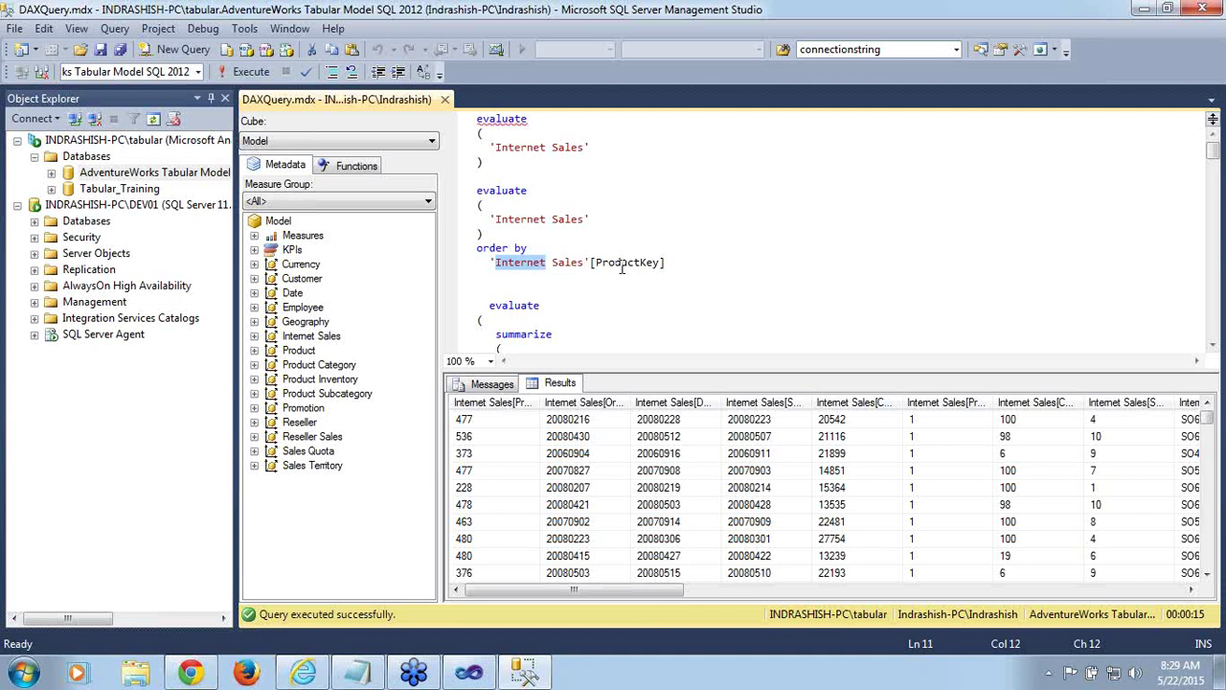
{"action": "double_click", "coordinate": [622, 264]}
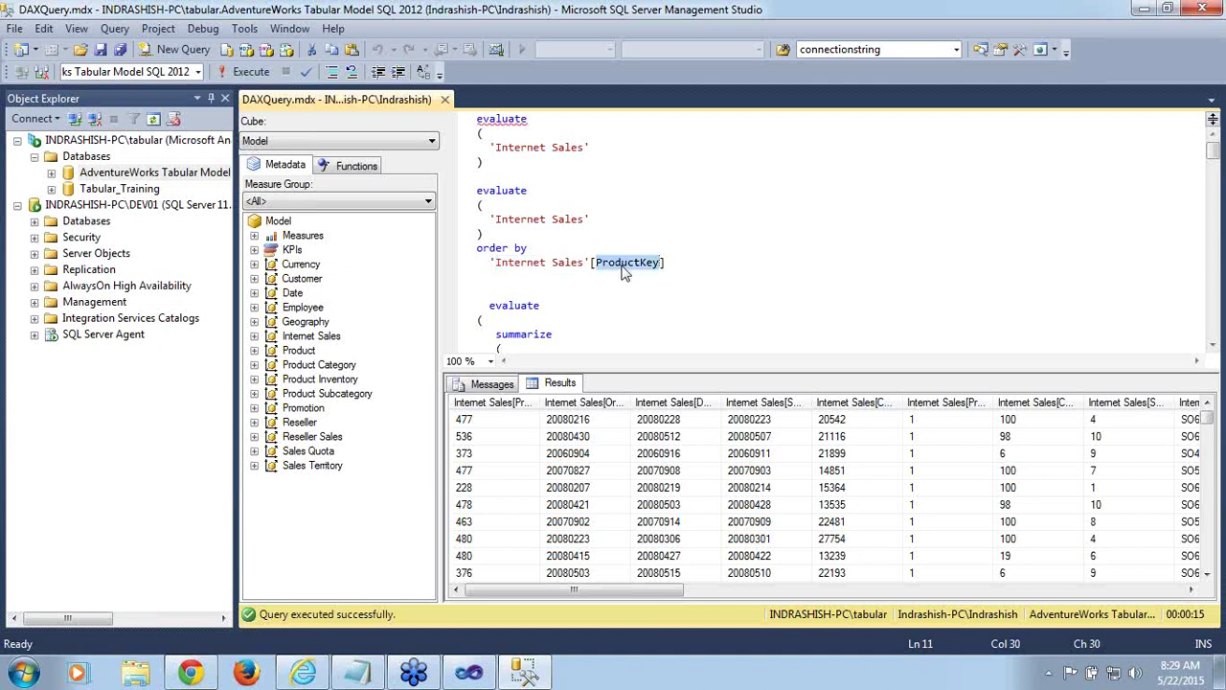
{"action": "double_click", "coordinate": [505, 198]}
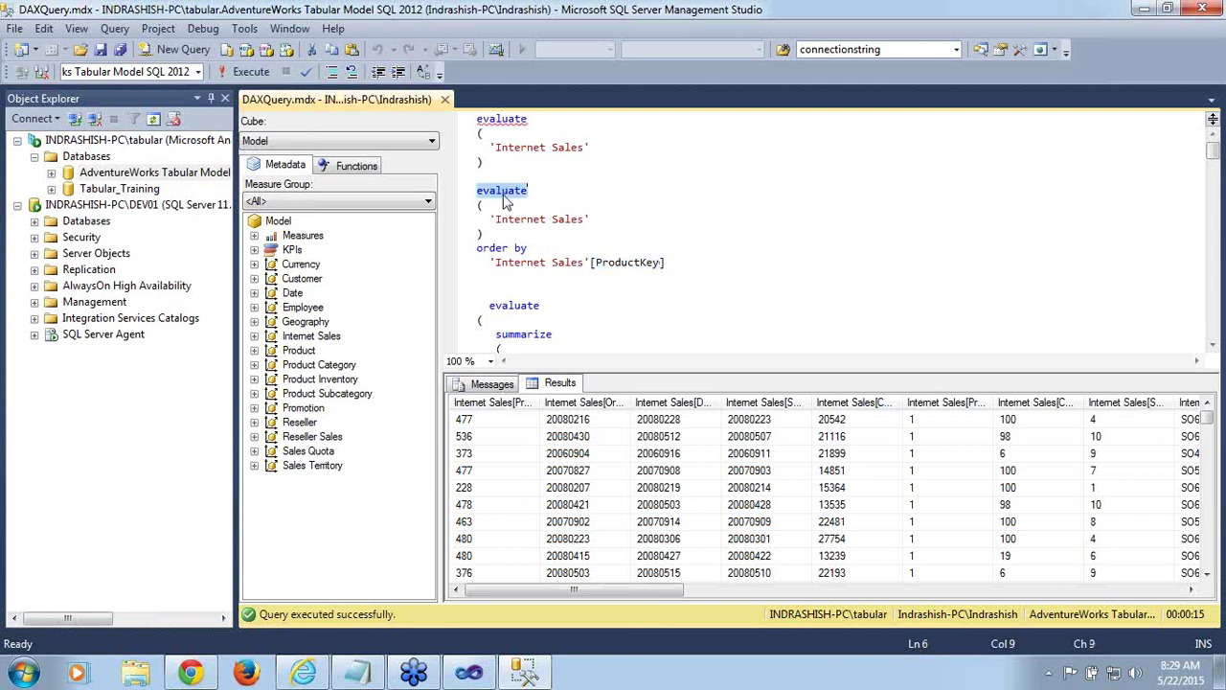
{"action": "left_click", "coordinate": [673, 264], "text": "shift"}
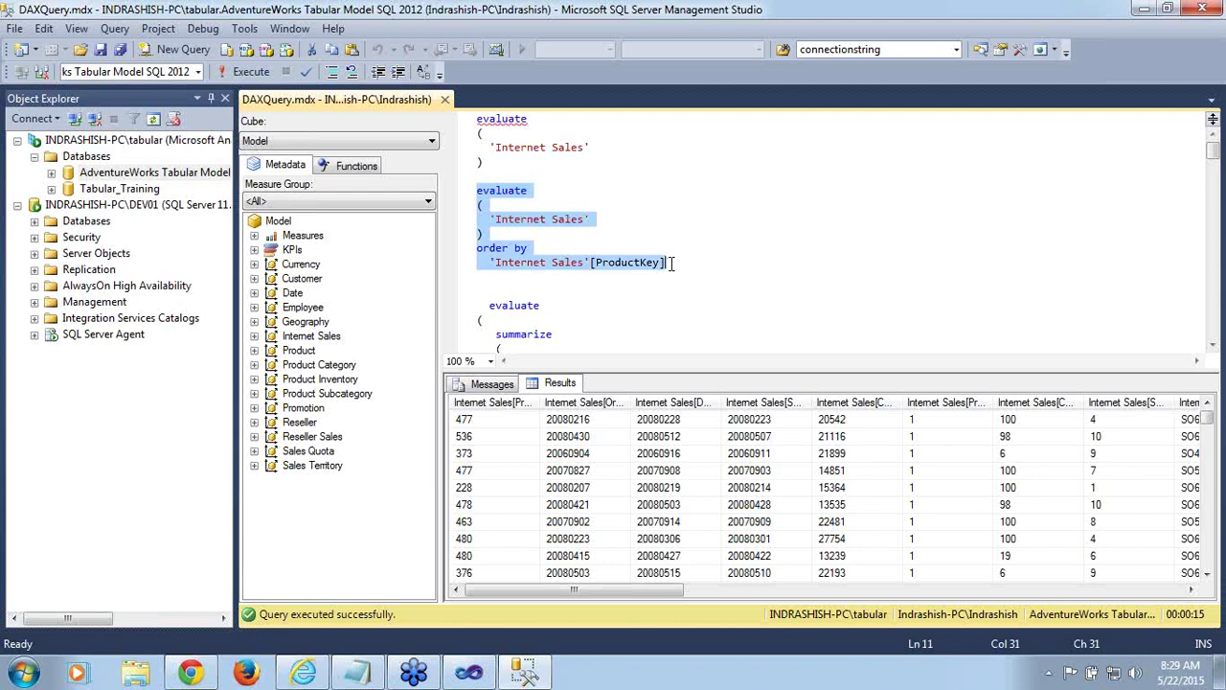
{"action": "left_click", "coordinate": [232, 75]}
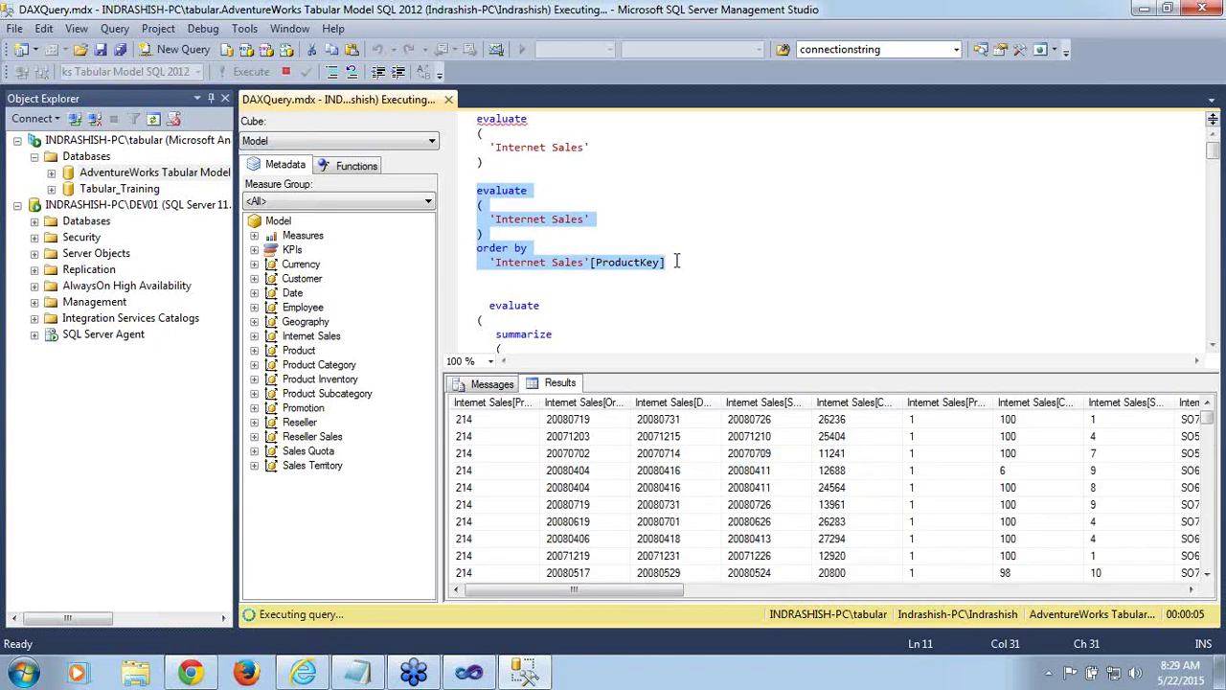
Fit the ProductKey results column to its header width
{"action": "left_click", "coordinate": [497, 456]}
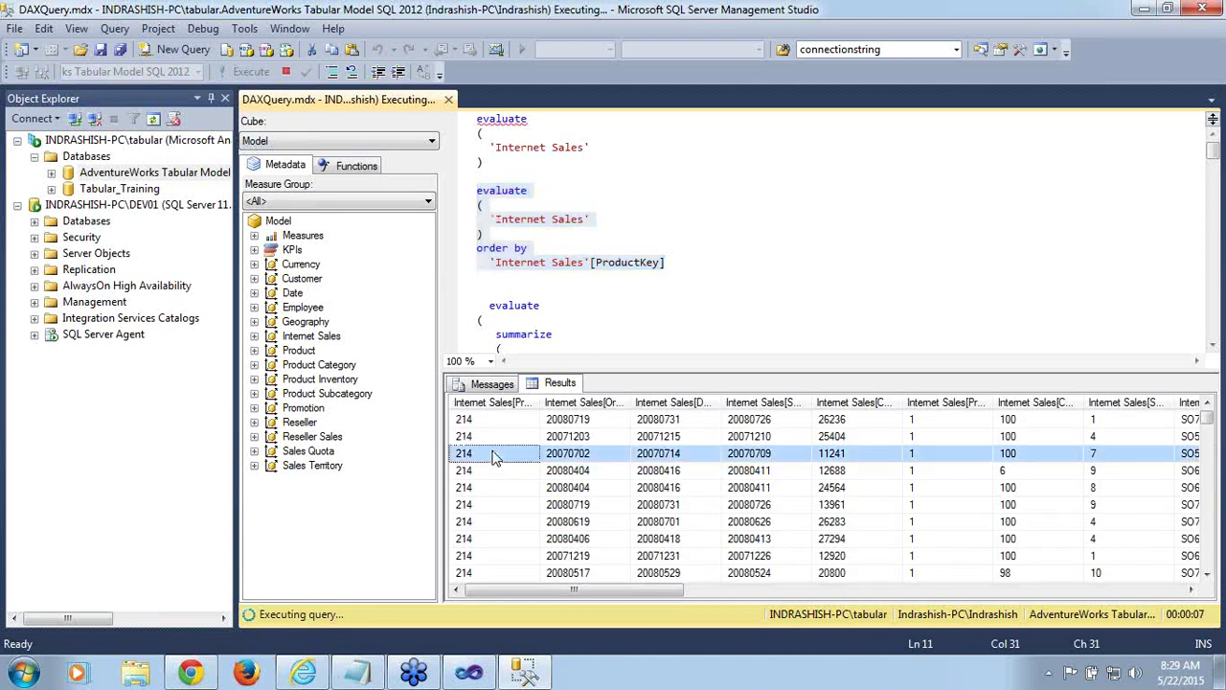
{"action": "double_click", "coordinate": [540, 410]}
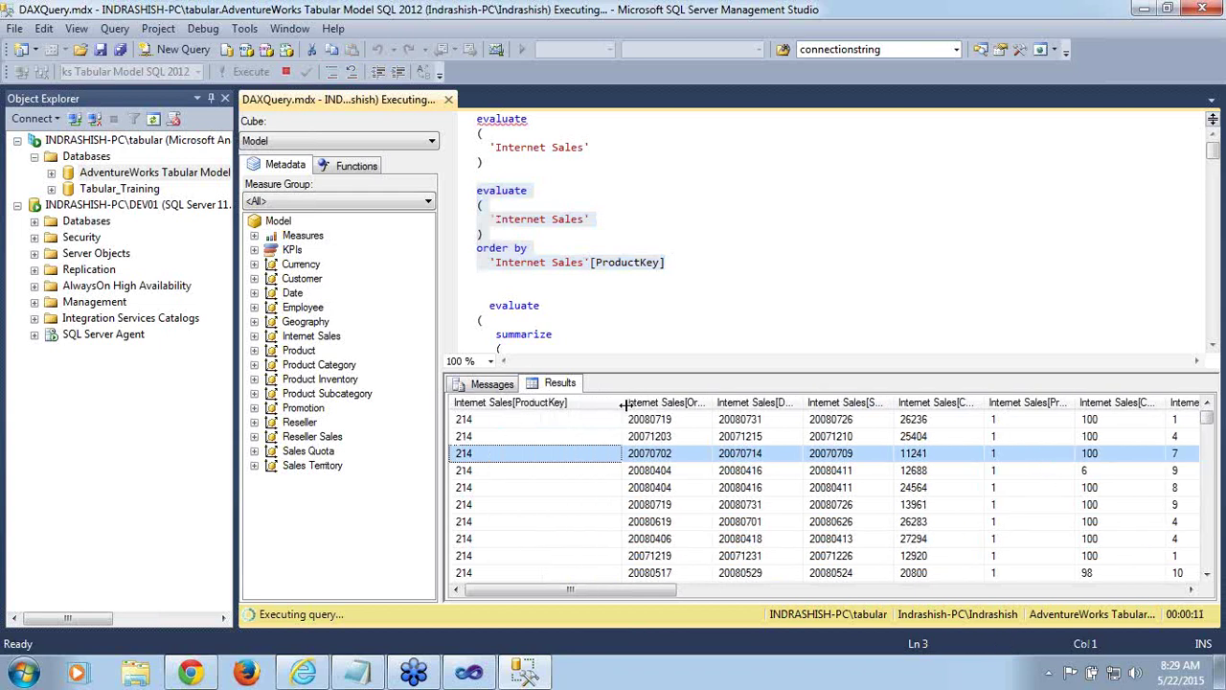
{"action": "left_click_drag", "start_coordinate": [623, 403], "coordinate": [595, 407]}
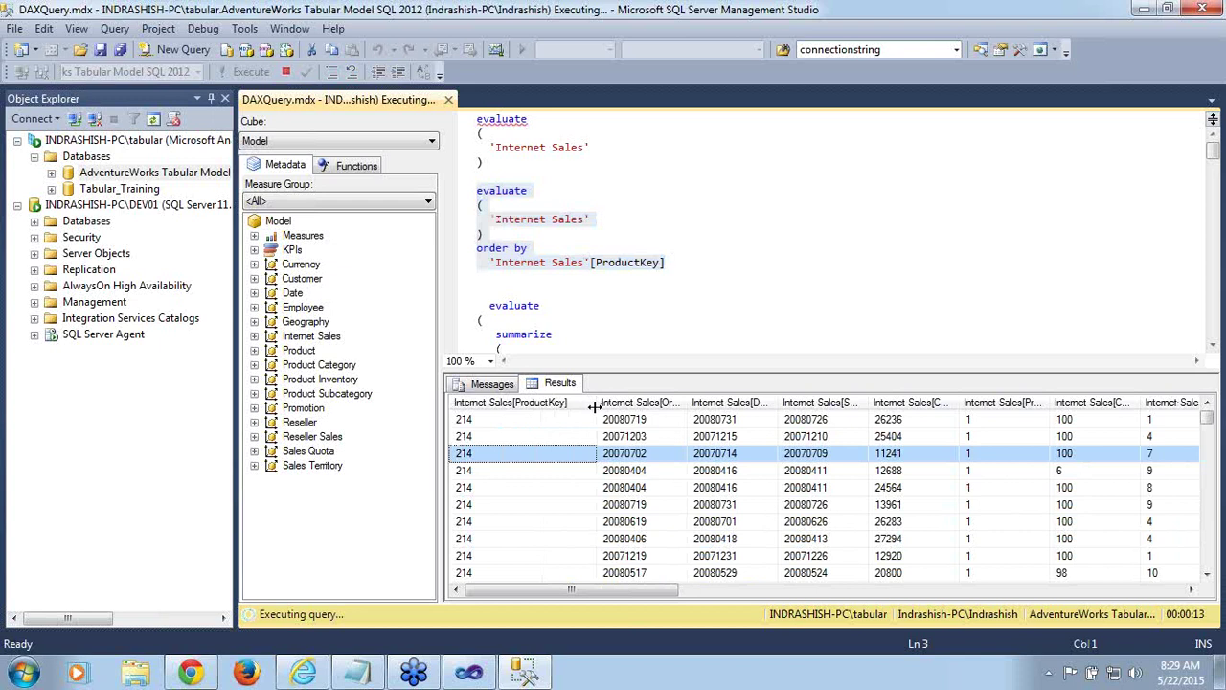
{"action": "left_click", "coordinate": [624, 278]}
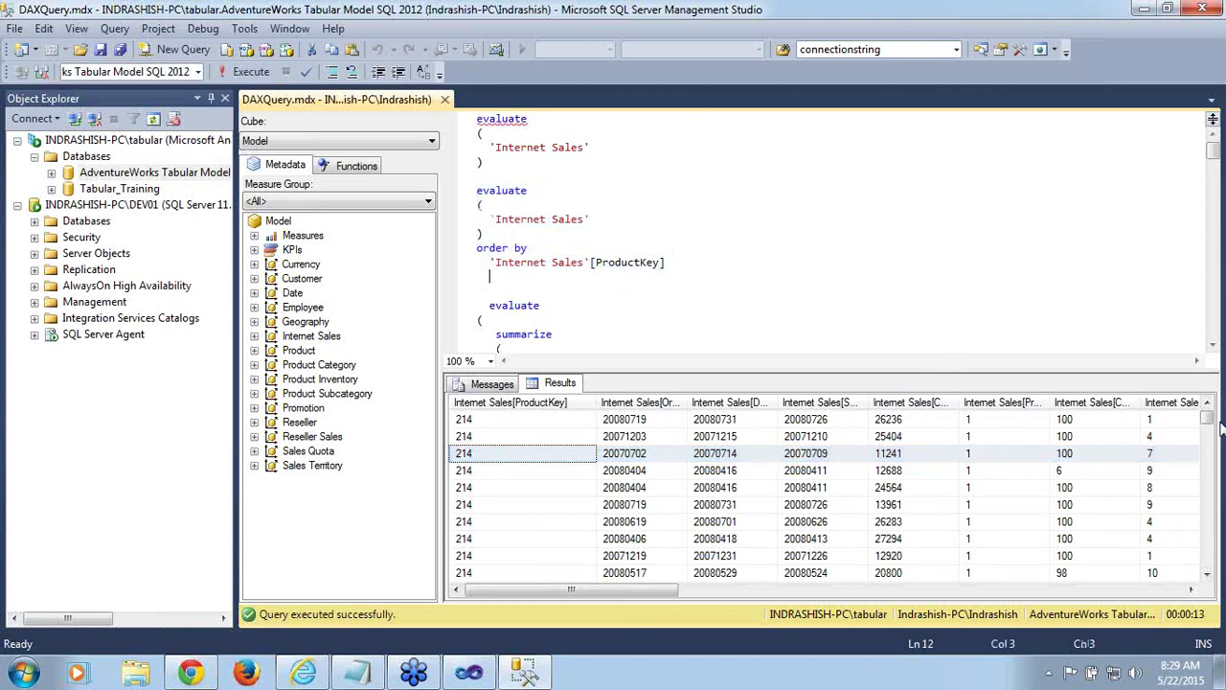
{"action": "left_click", "coordinate": [1213, 346]}
Scroll to the summarize query and highlight its Internet Sales table and Sales Order Number/Line Number grouping columns
{"action": "left_click", "coordinate": [1213, 346]}
{"action": "left_click", "coordinate": [1213, 346]}
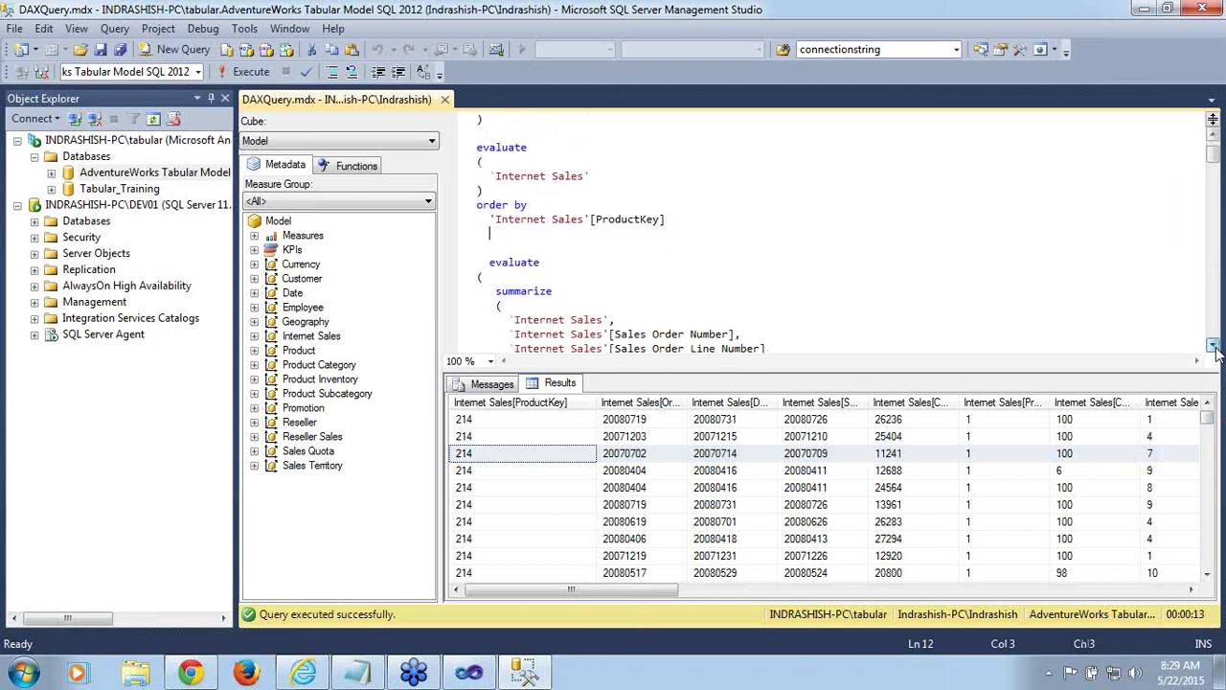
{"action": "left_click", "coordinate": [1213, 346]}
{"action": "left_click", "coordinate": [1213, 346]}
{"action": "left_click", "coordinate": [1213, 346]}
{"action": "left_click", "coordinate": [1213, 347]}
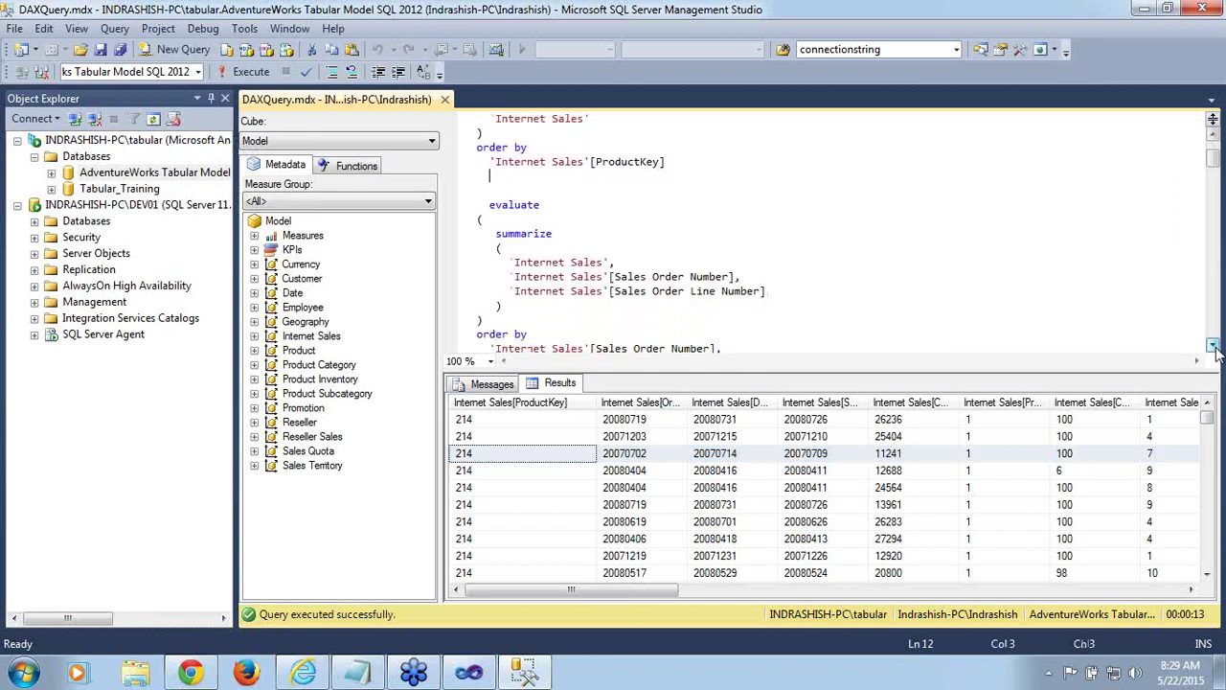
{"action": "left_click", "coordinate": [1213, 347]}
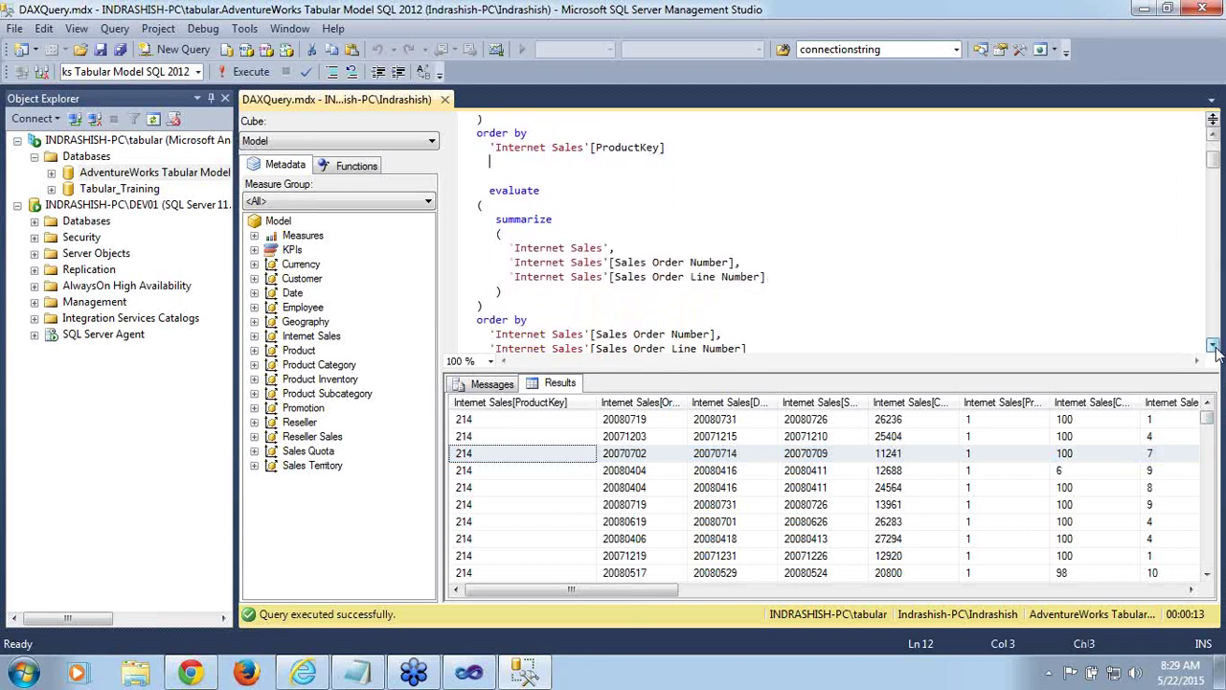
{"action": "double_click", "coordinate": [536, 223]}
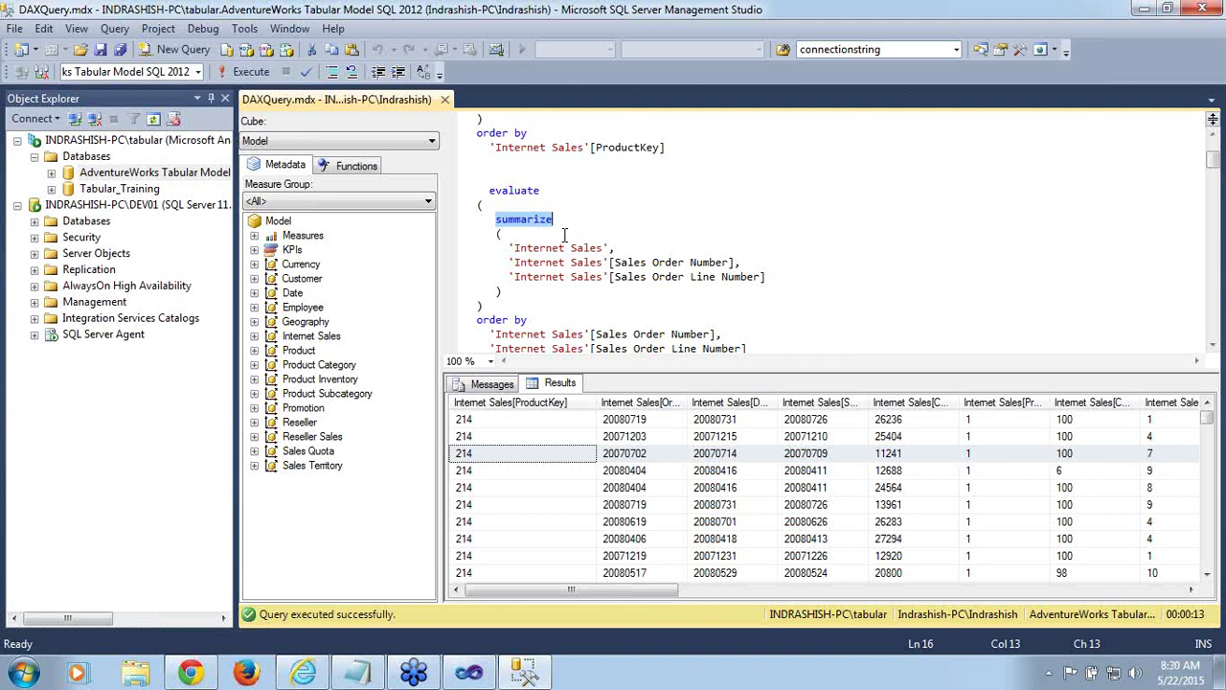
{"action": "double_click", "coordinate": [563, 247]}
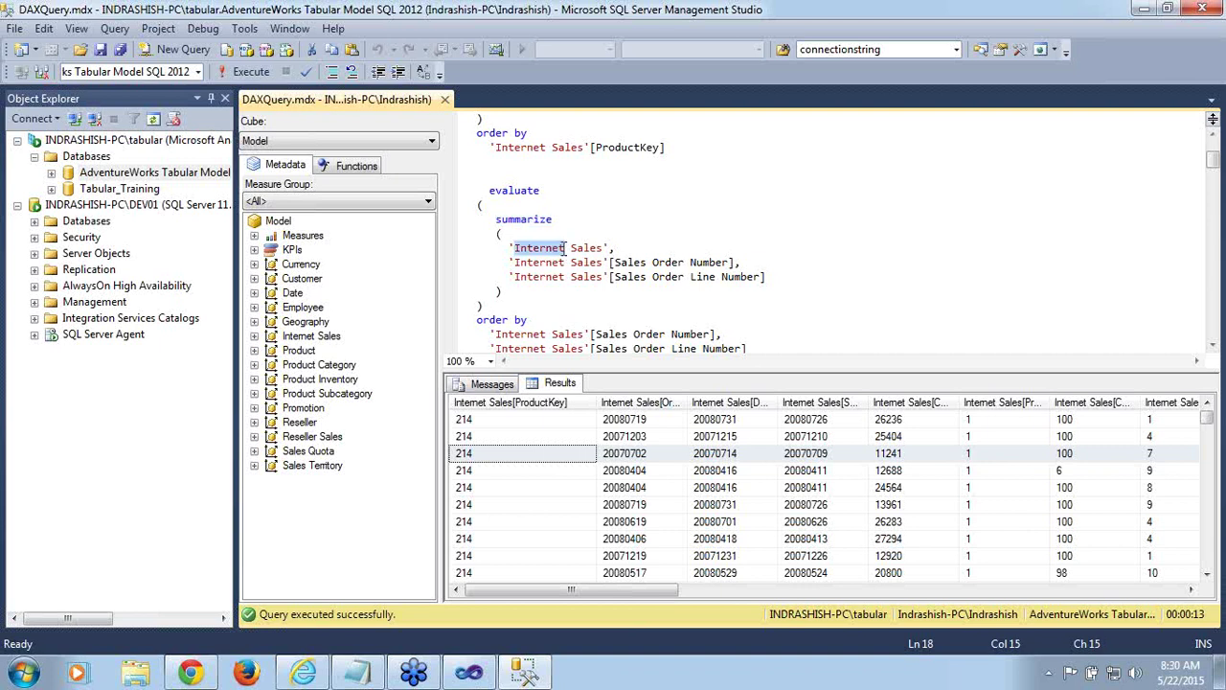
{"action": "left_click", "coordinate": [566, 247]}
{"action": "double_click", "coordinate": [586, 247]}
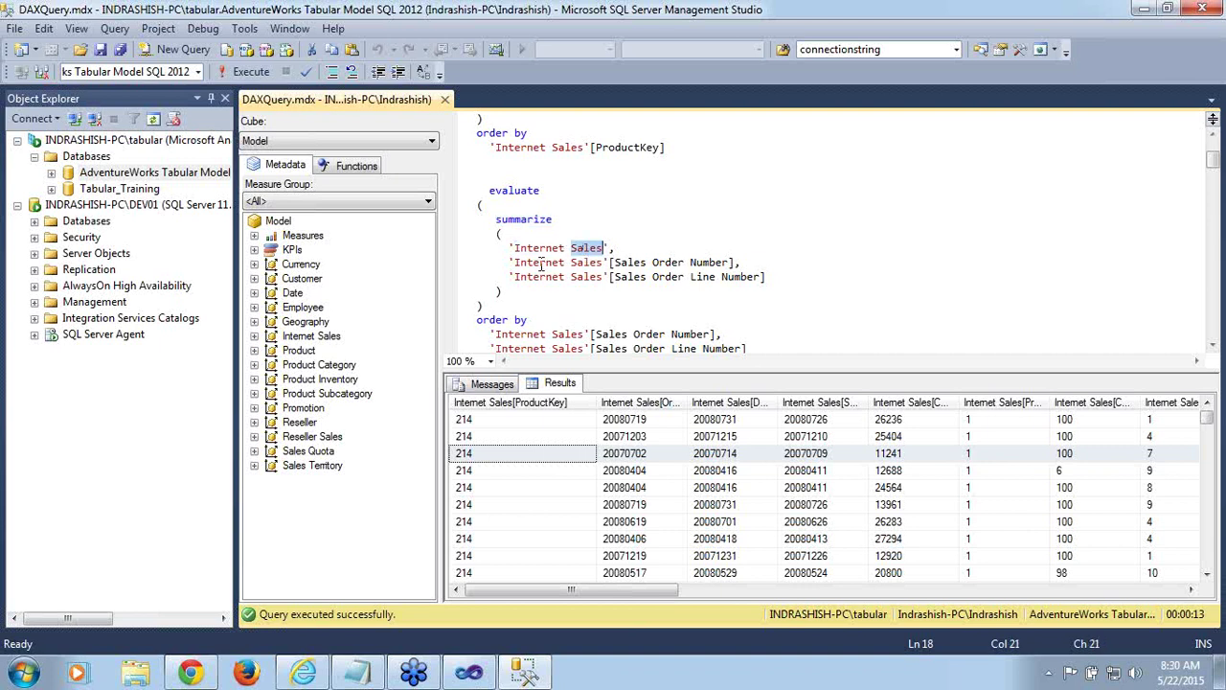
{"action": "double_click", "coordinate": [542, 262]}
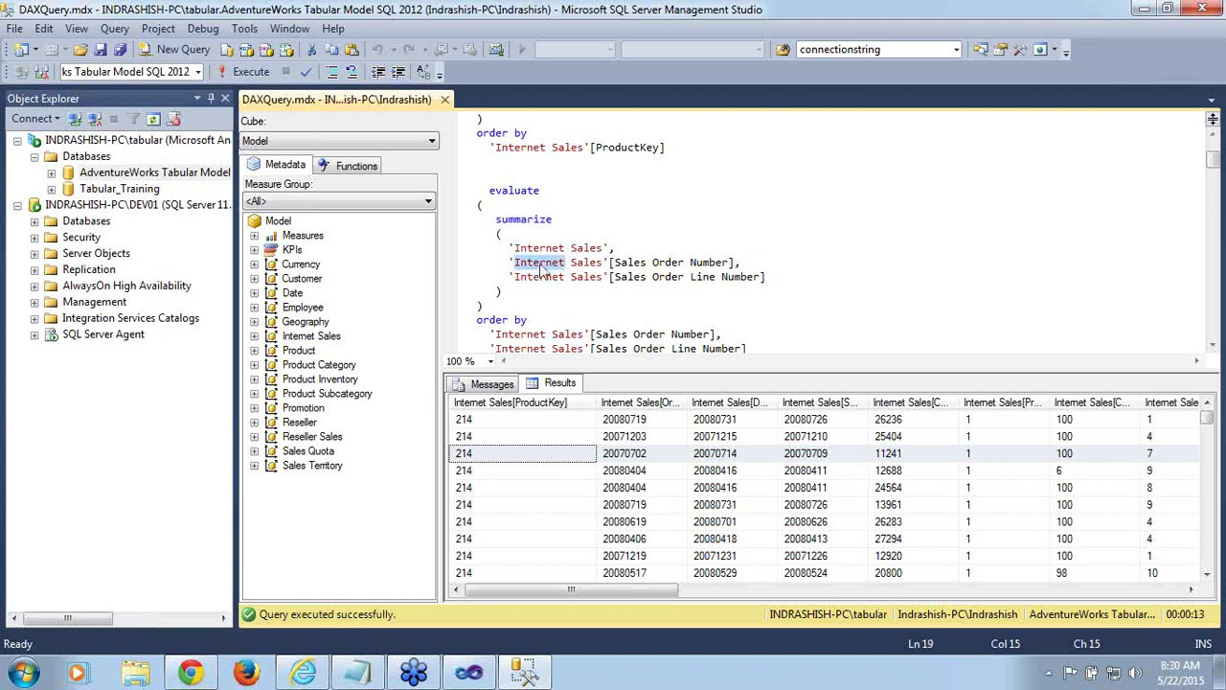
{"action": "double_click", "coordinate": [640, 263]}
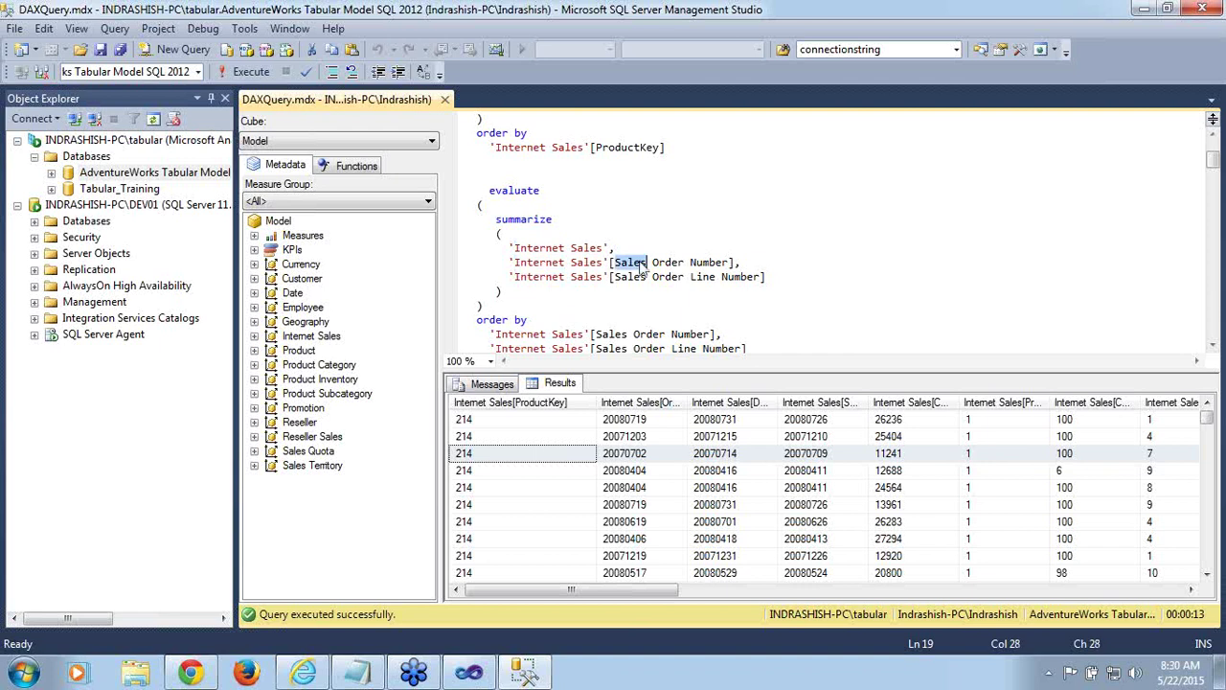
{"action": "double_click", "coordinate": [563, 276]}
{"action": "left_click", "coordinate": [680, 289]}
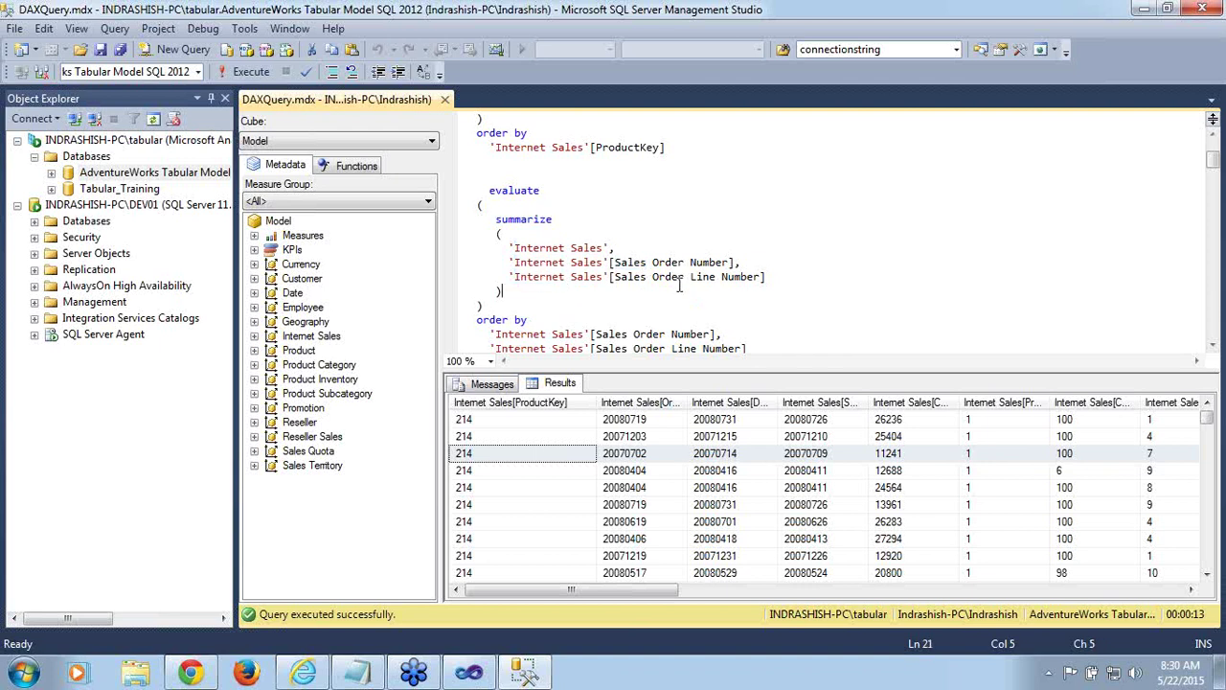
{"action": "left_click", "coordinate": [670, 267]}
{"action": "left_click", "coordinate": [672, 276]}
{"action": "double_click", "coordinate": [580, 260]}
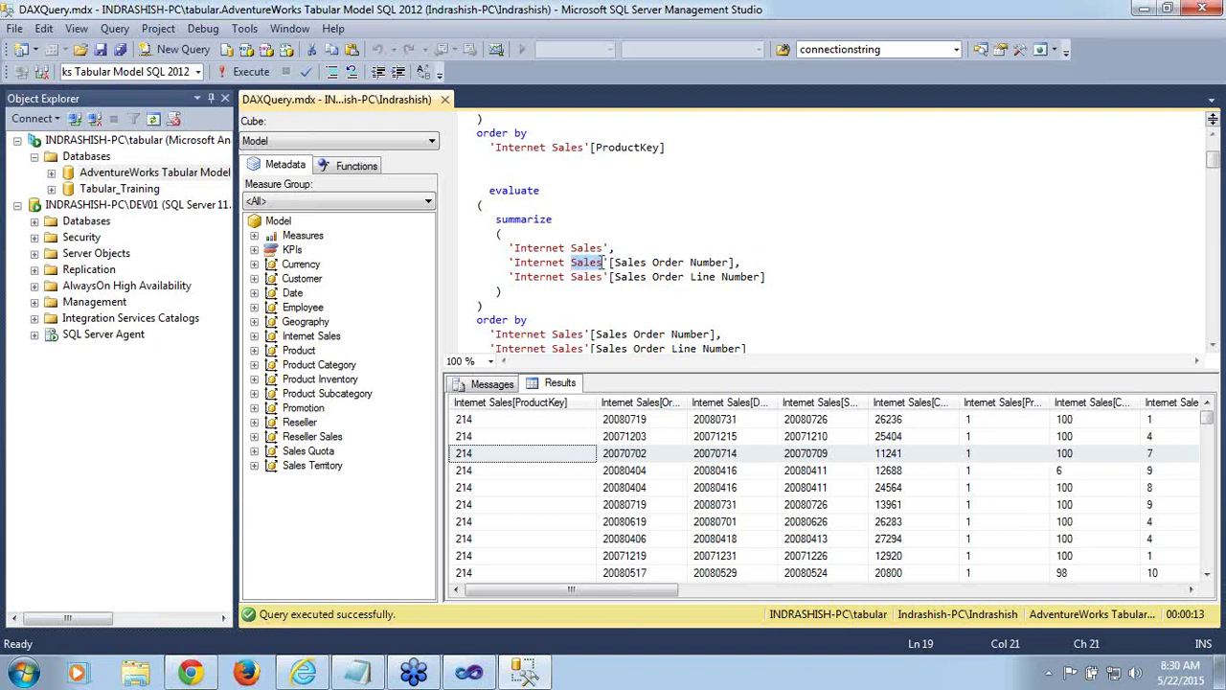
{"action": "double_click", "coordinate": [629, 261]}
{"action": "double_click", "coordinate": [629, 277]}
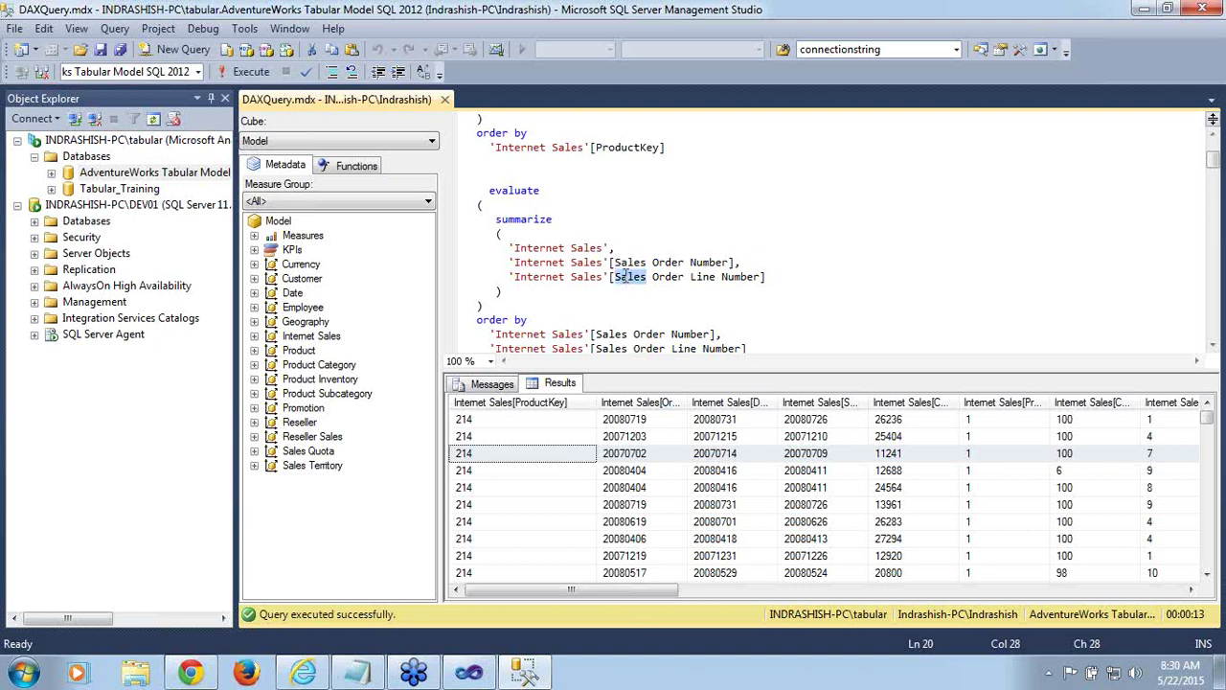
{"action": "double_click", "coordinate": [507, 191]}
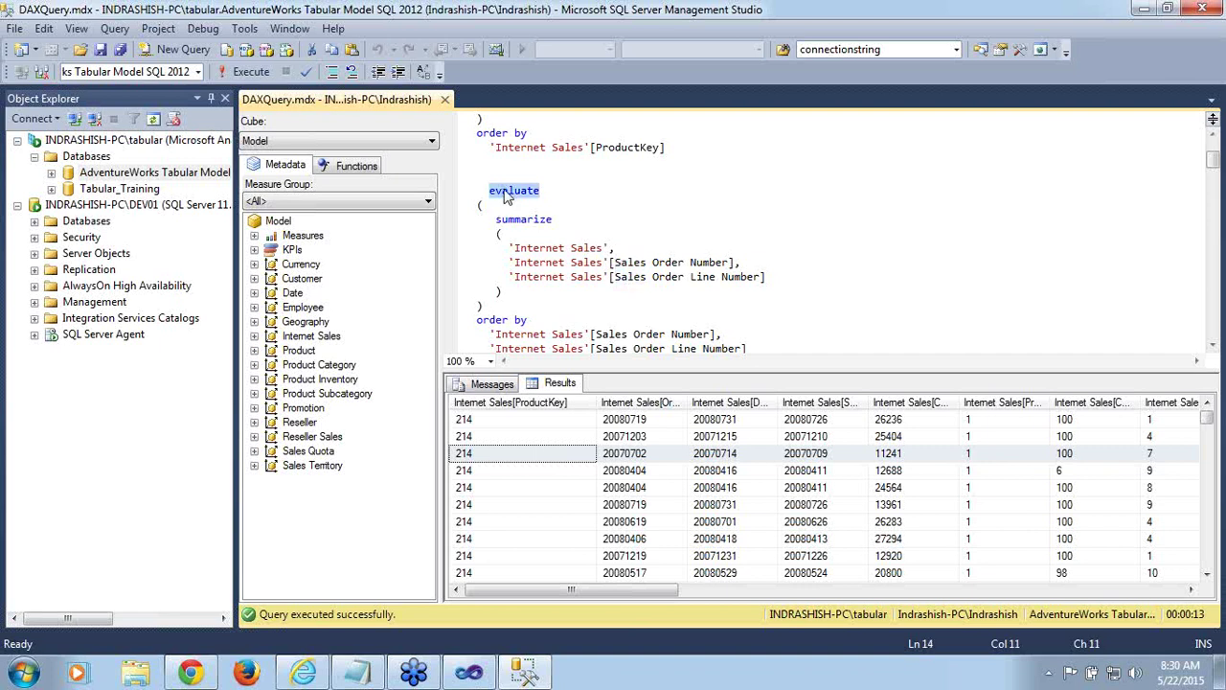
Review its two order by columns and select the query from evaluate through the second order by
{"action": "left_click", "coordinate": [1212, 347]}
{"action": "left_click", "coordinate": [1212, 347]}
{"action": "left_click", "coordinate": [1212, 347]}
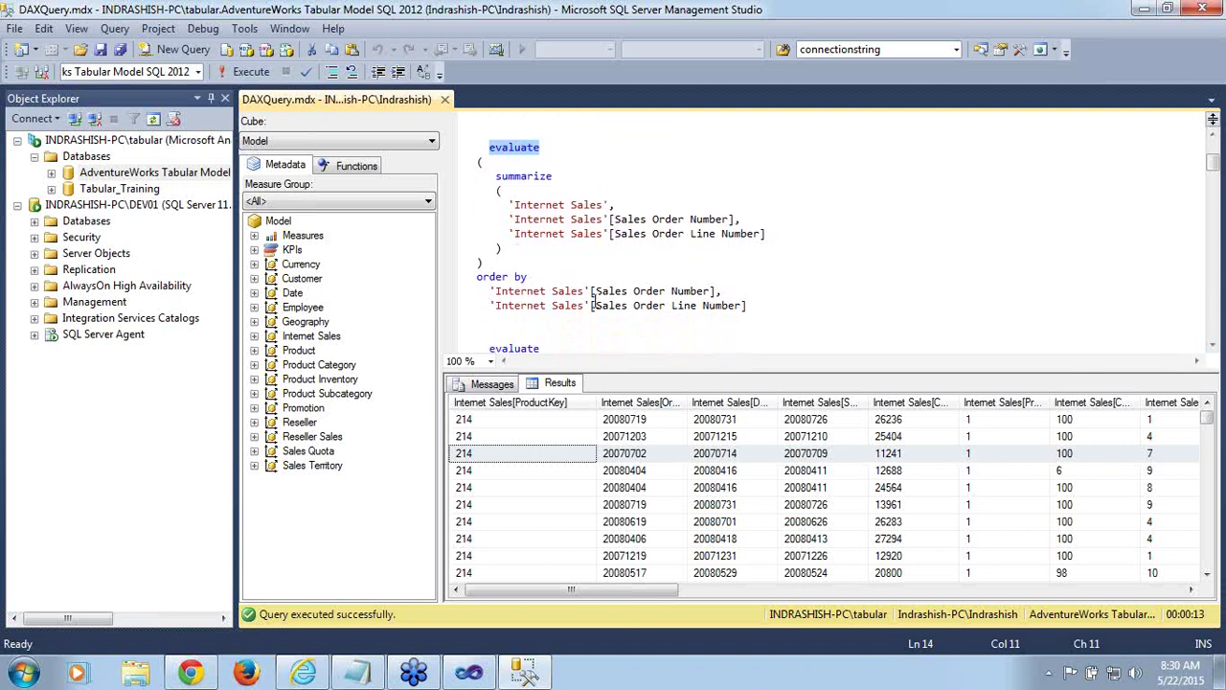
{"action": "double_click", "coordinate": [604, 291]}
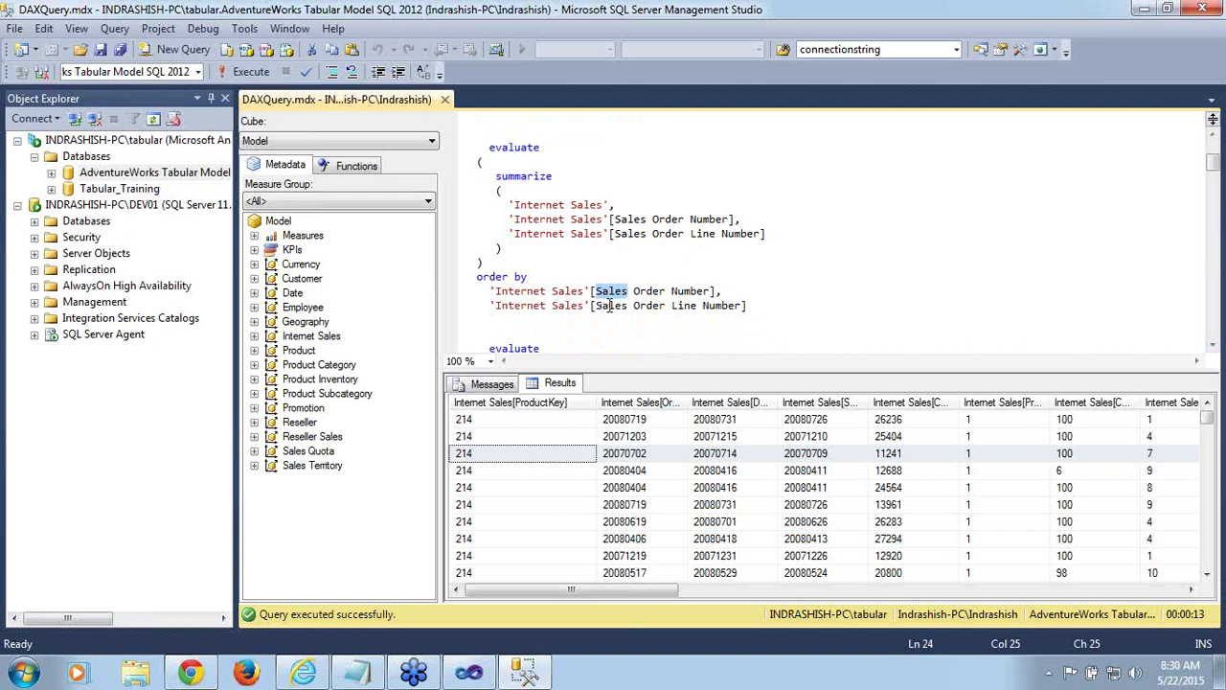
{"action": "double_click", "coordinate": [611, 306]}
{"action": "double_click", "coordinate": [645, 219]}
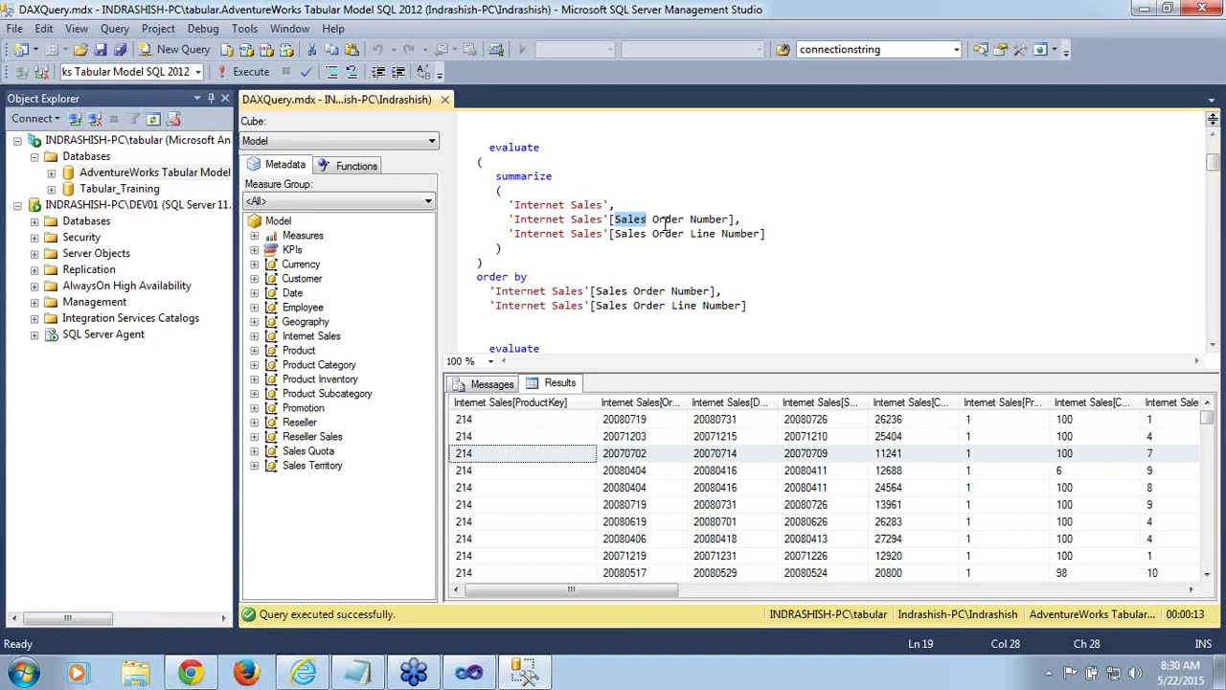
{"action": "double_click", "coordinate": [666, 220]}
{"action": "double_click", "coordinate": [664, 234]}
{"action": "double_click", "coordinate": [505, 150]}
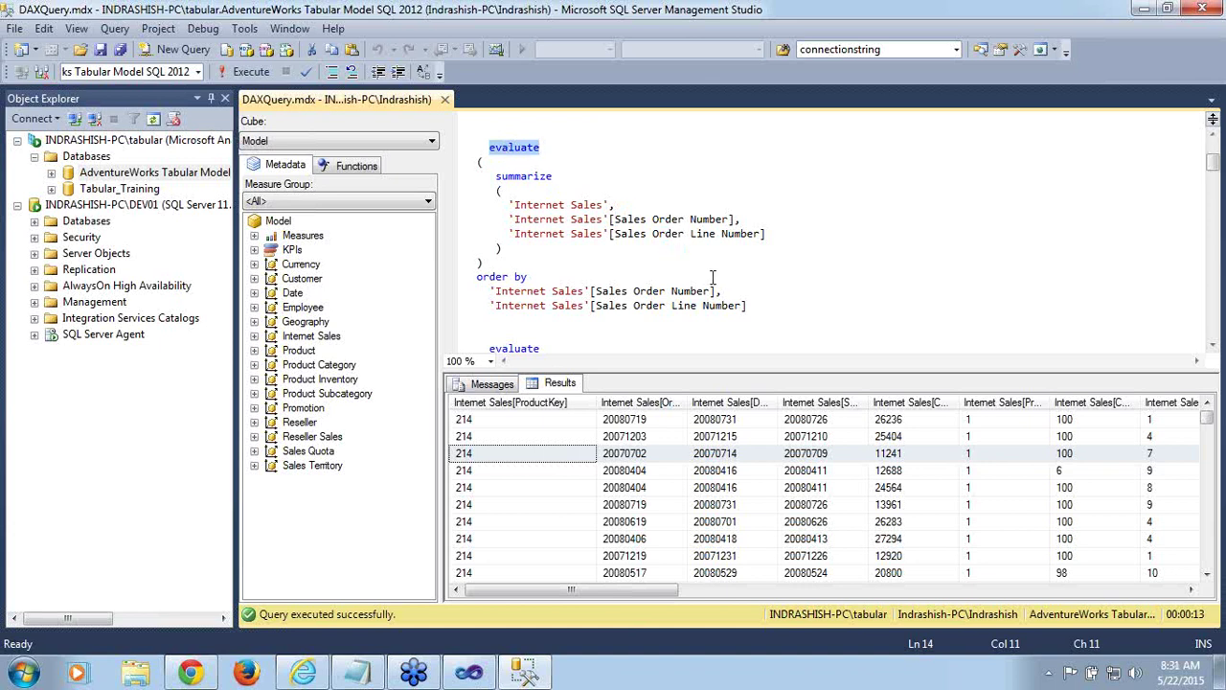
{"action": "left_click", "coordinate": [779, 312], "text": "shift"}
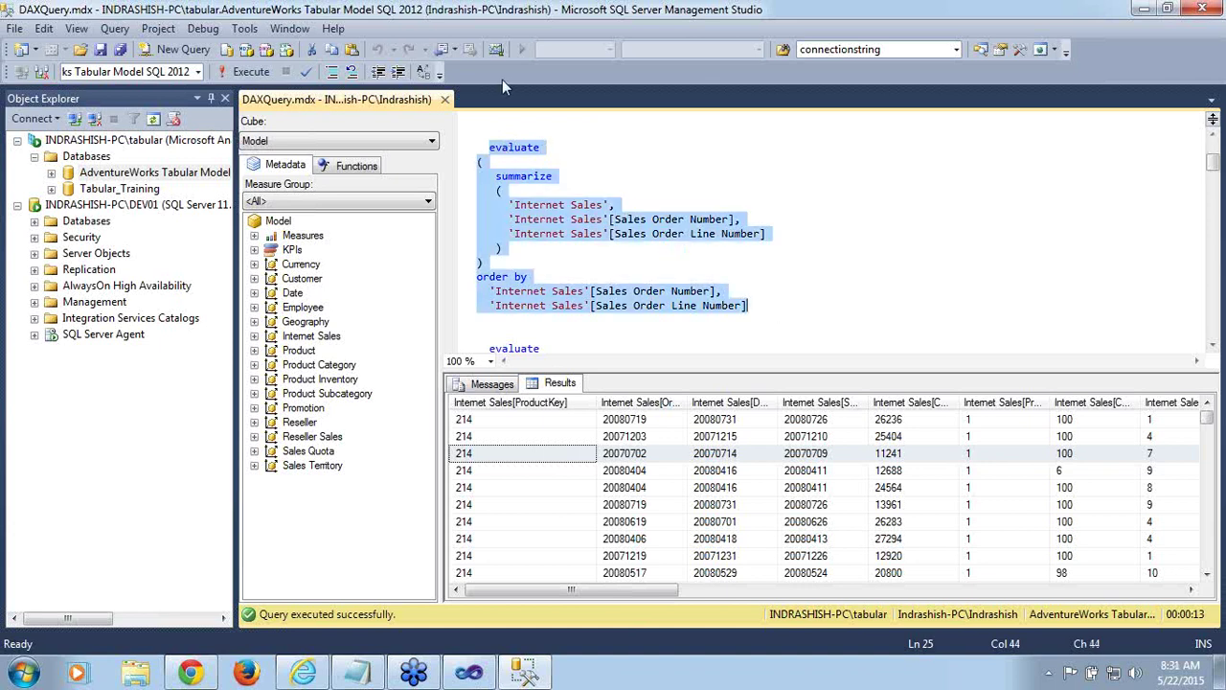
Run the summarize query and widen the Sales Order Number and Sales Order Line Number result columns
{"action": "left_click", "coordinate": [250, 74]}
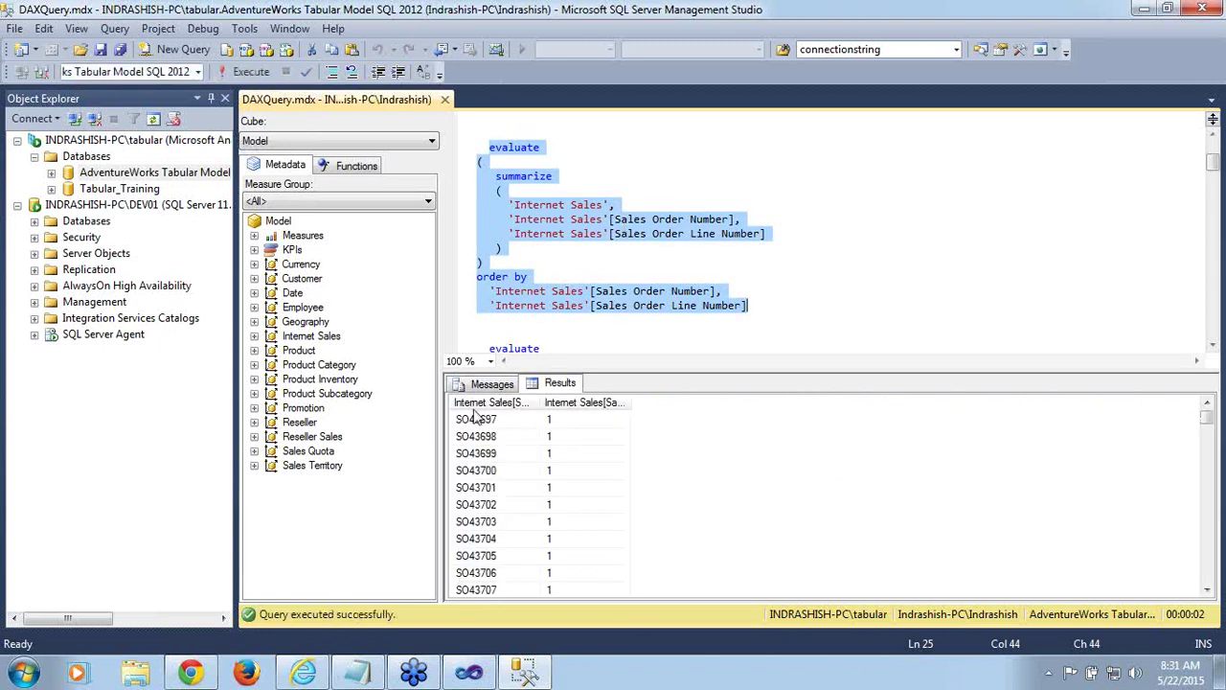
{"action": "left_click", "coordinate": [482, 427]}
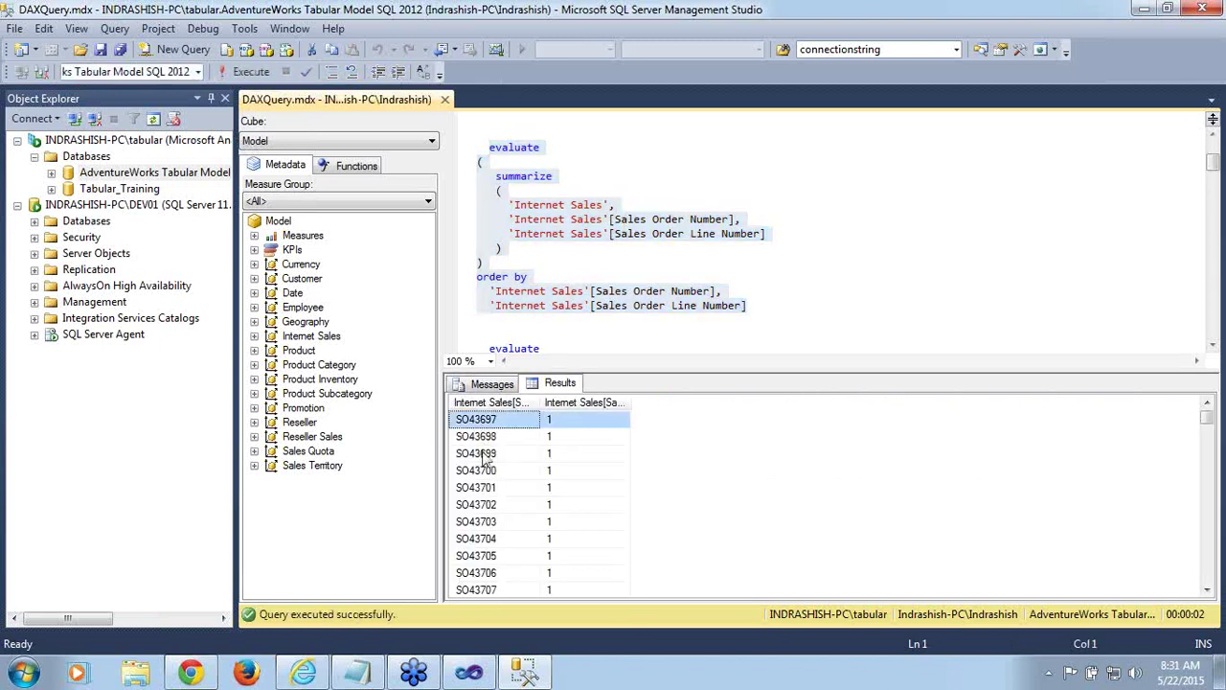
{"action": "left_click", "coordinate": [483, 454]}
{"action": "left_click", "coordinate": [567, 460]}
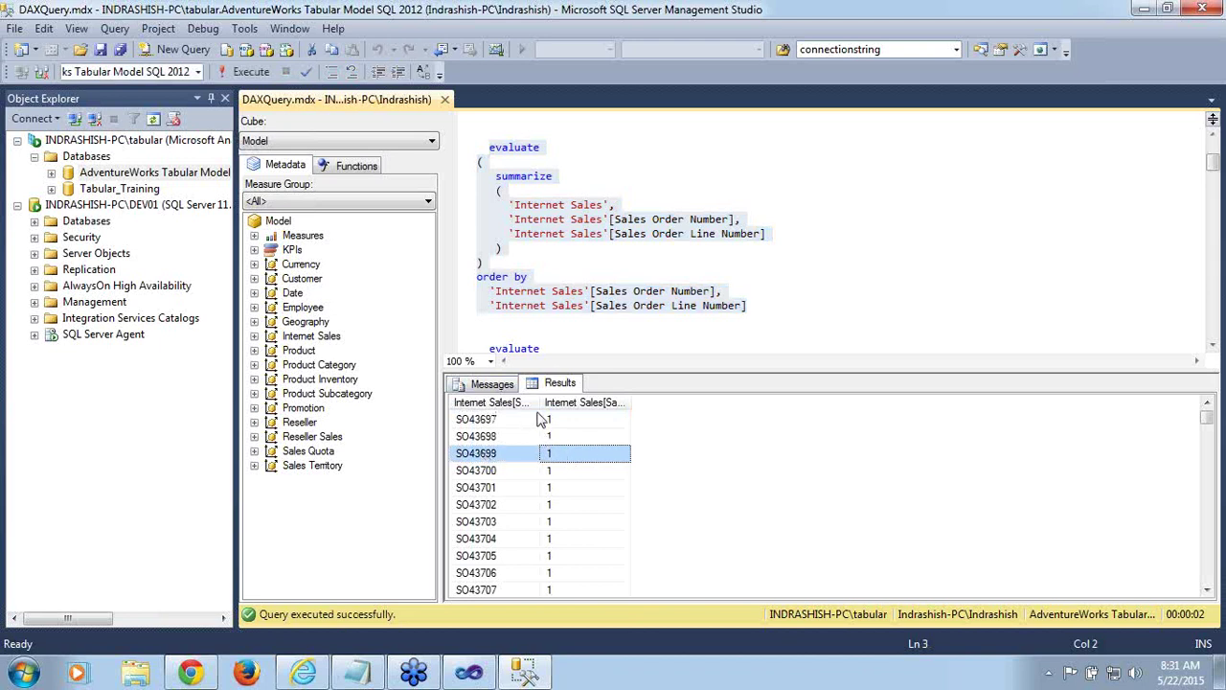
{"action": "left_click_drag", "start_coordinate": [538, 404], "coordinate": [612, 403]}
{"action": "left_click_drag", "start_coordinate": [700, 402], "coordinate": [853, 404]}
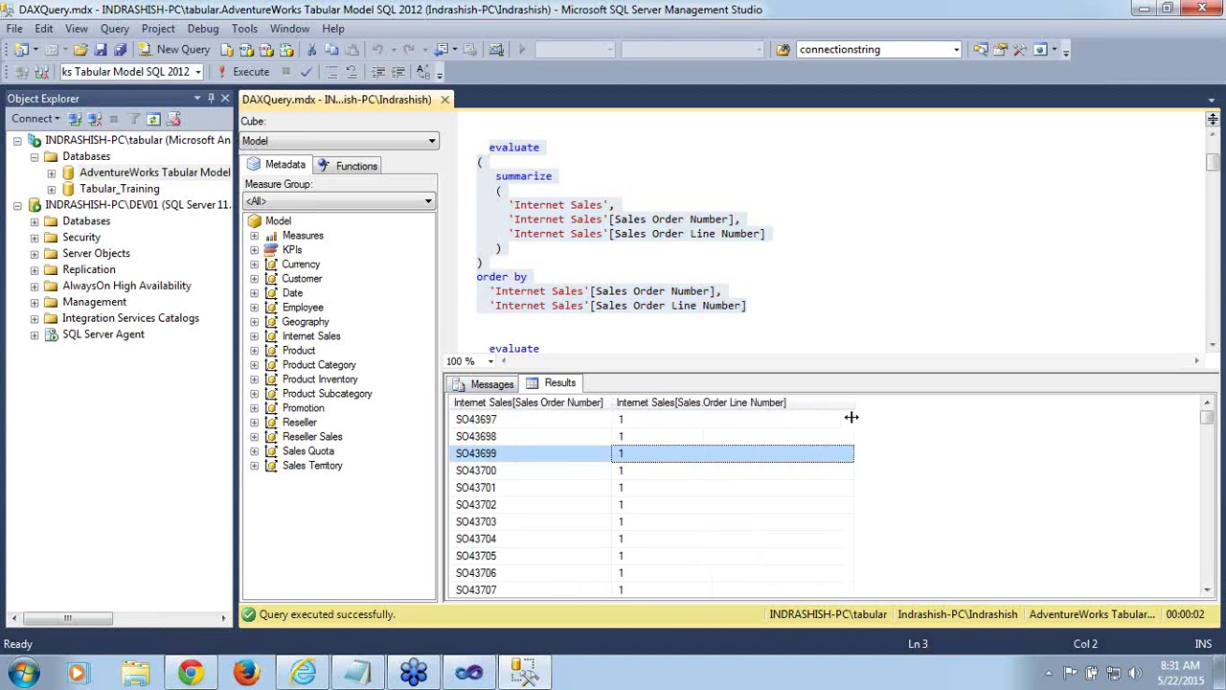
{"action": "left_click", "coordinate": [985, 305]}
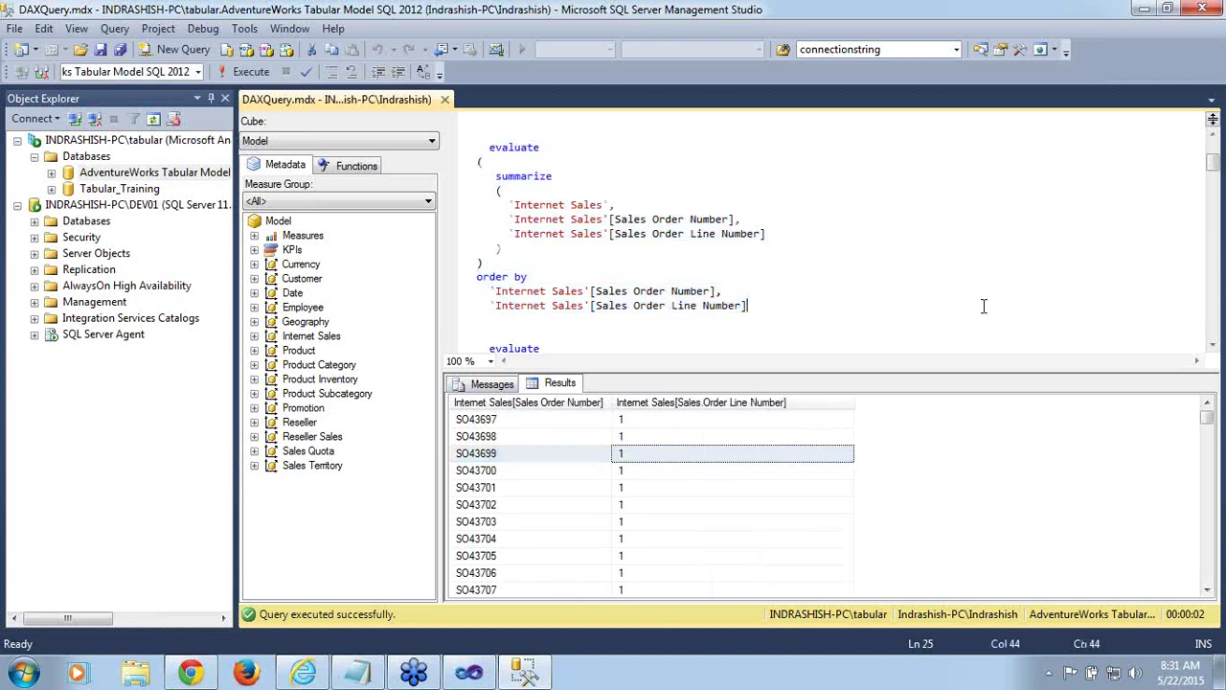
Scroll to the second summarize query and highlight its added ProductKey and Order Date grouping columns
{"action": "left_click", "coordinate": [1212, 345]}
{"action": "left_click", "coordinate": [1212, 345]}
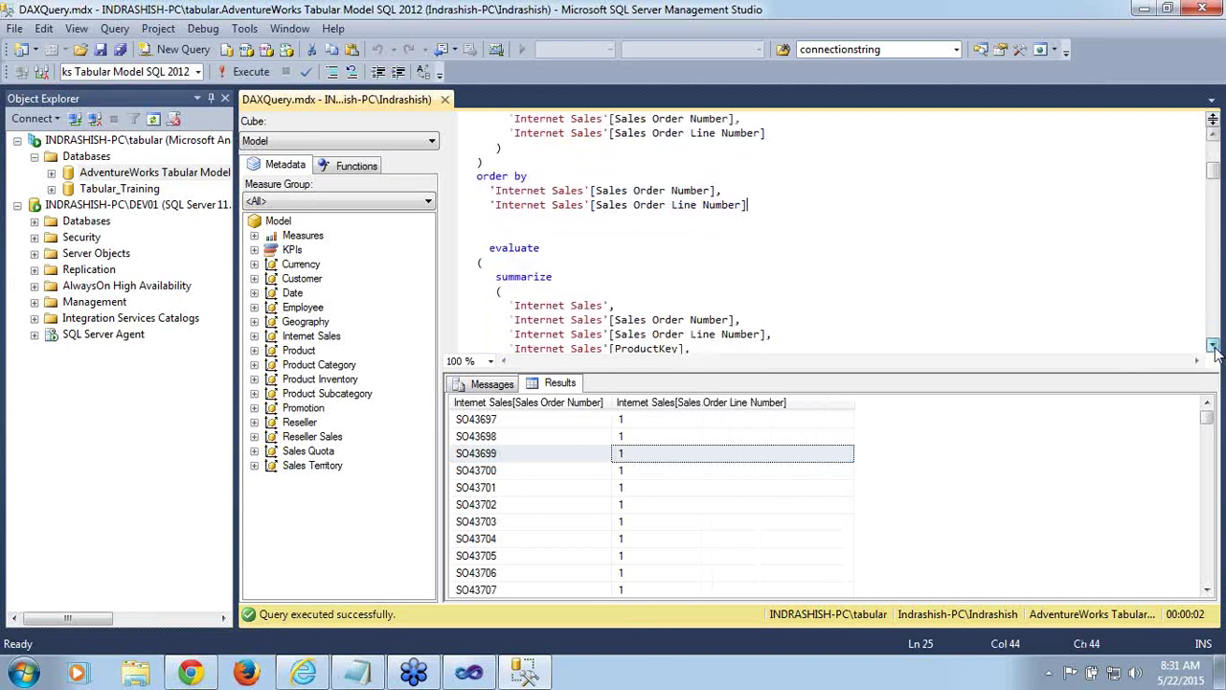
{"action": "left_click", "coordinate": [1213, 345]}
{"action": "left_click", "coordinate": [1212, 345]}
{"action": "left_click", "coordinate": [1212, 345]}
{"action": "left_click", "coordinate": [1212, 345]}
{"action": "left_click", "coordinate": [1212, 345]}
{"action": "left_click", "coordinate": [1212, 345]}
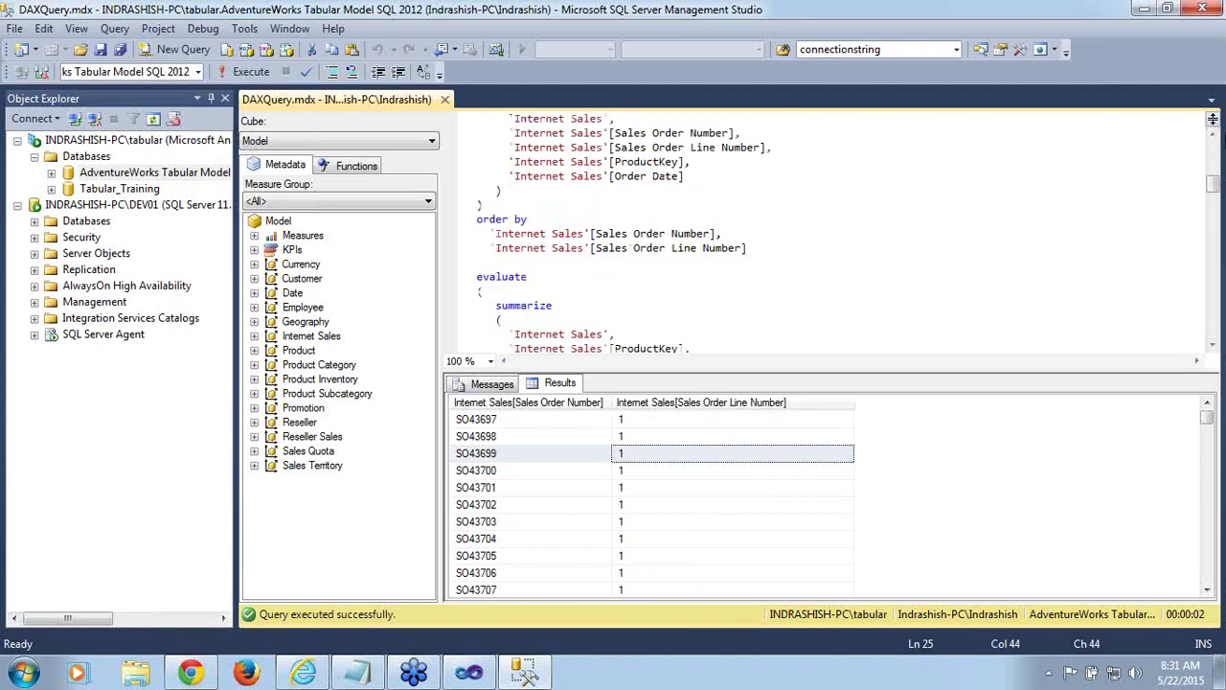
{"action": "left_click", "coordinate": [1214, 135]}
{"action": "left_click", "coordinate": [1213, 135]}
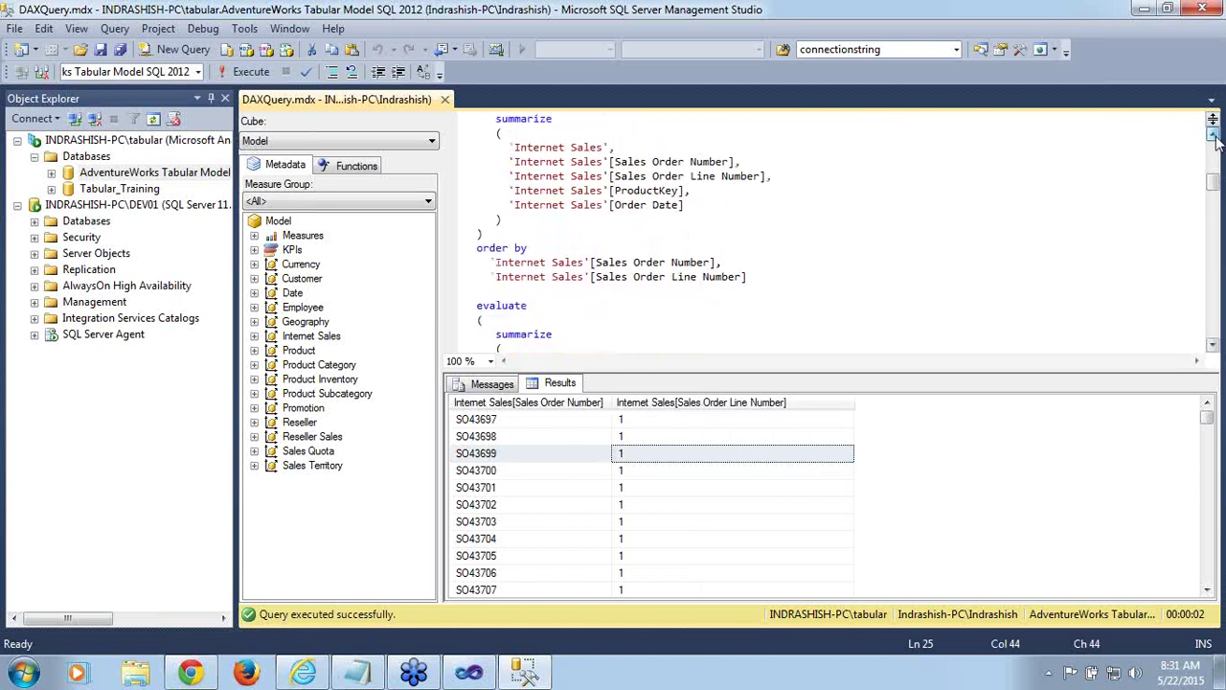
{"action": "left_click", "coordinate": [1214, 135]}
{"action": "left_click", "coordinate": [1213, 135]}
{"action": "left_click", "coordinate": [1213, 135]}
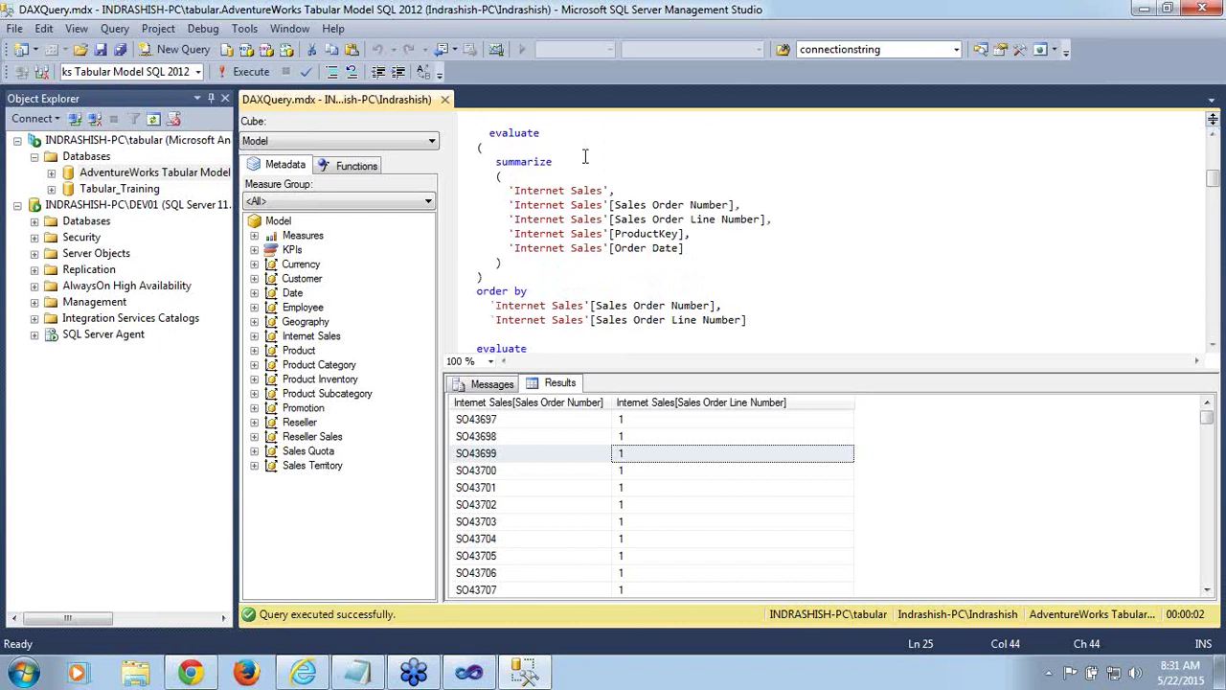
{"action": "left_click_drag", "start_coordinate": [495, 160], "coordinate": [610, 264]}
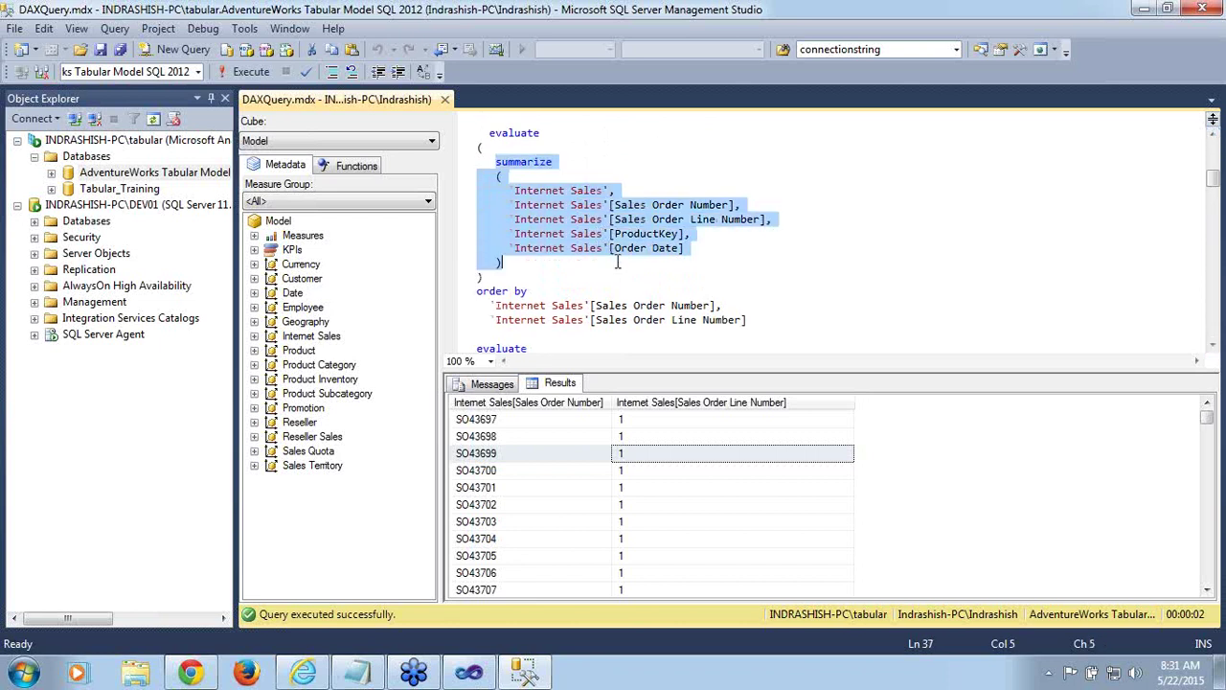
{"action": "left_click", "coordinate": [610, 272]}
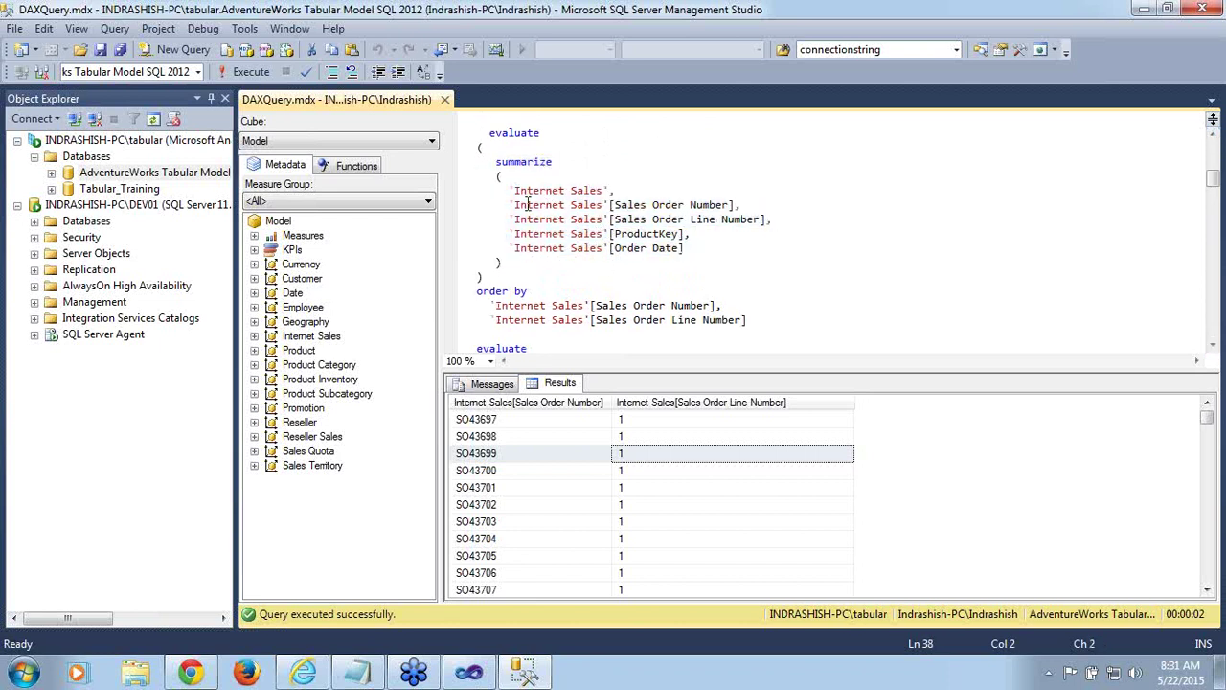
{"action": "left_click_drag", "start_coordinate": [518, 233], "coordinate": [638, 234]}
{"action": "left_click", "coordinate": [562, 251]}
{"action": "left_click_drag", "start_coordinate": [562, 251], "coordinate": [668, 256]}
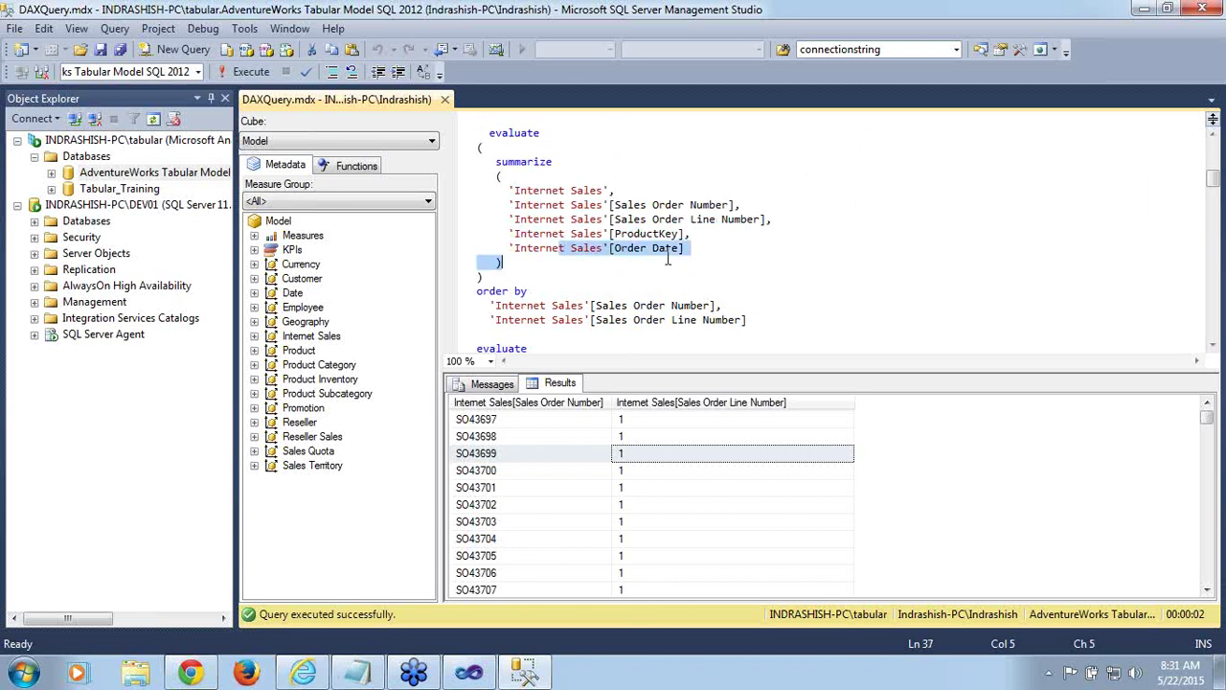
{"action": "left_click", "coordinate": [604, 279]}
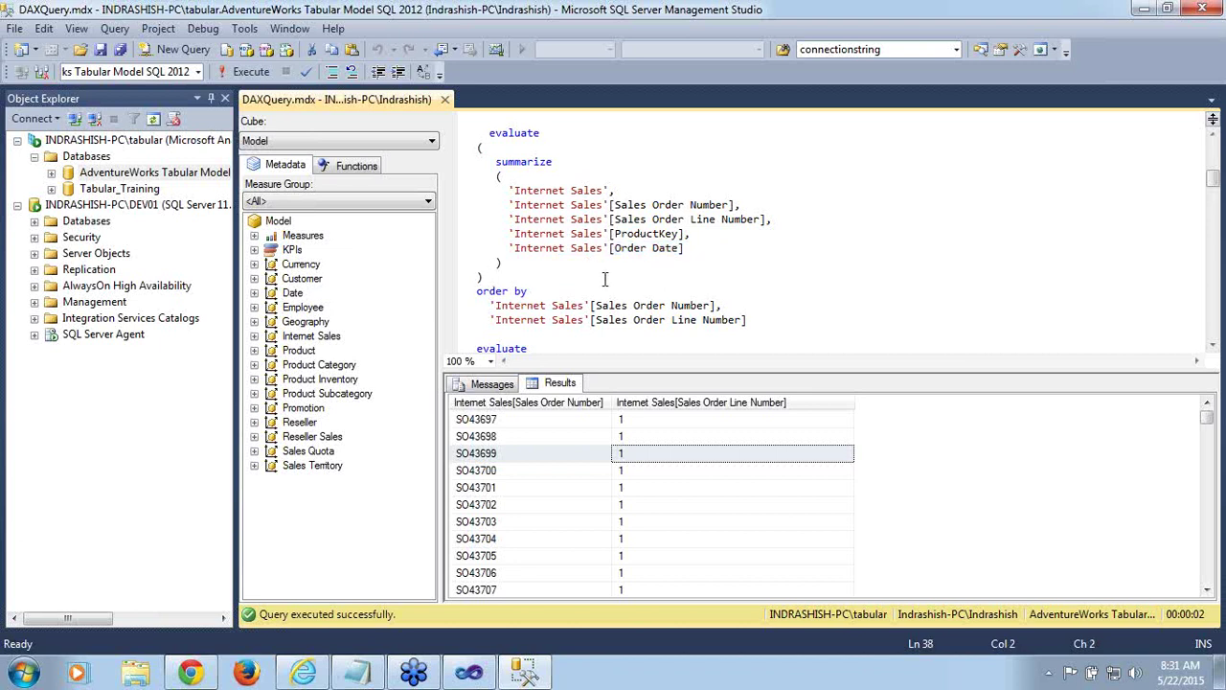
Select the second query from evaluate through its order by line
{"action": "double_click", "coordinate": [514, 132]}
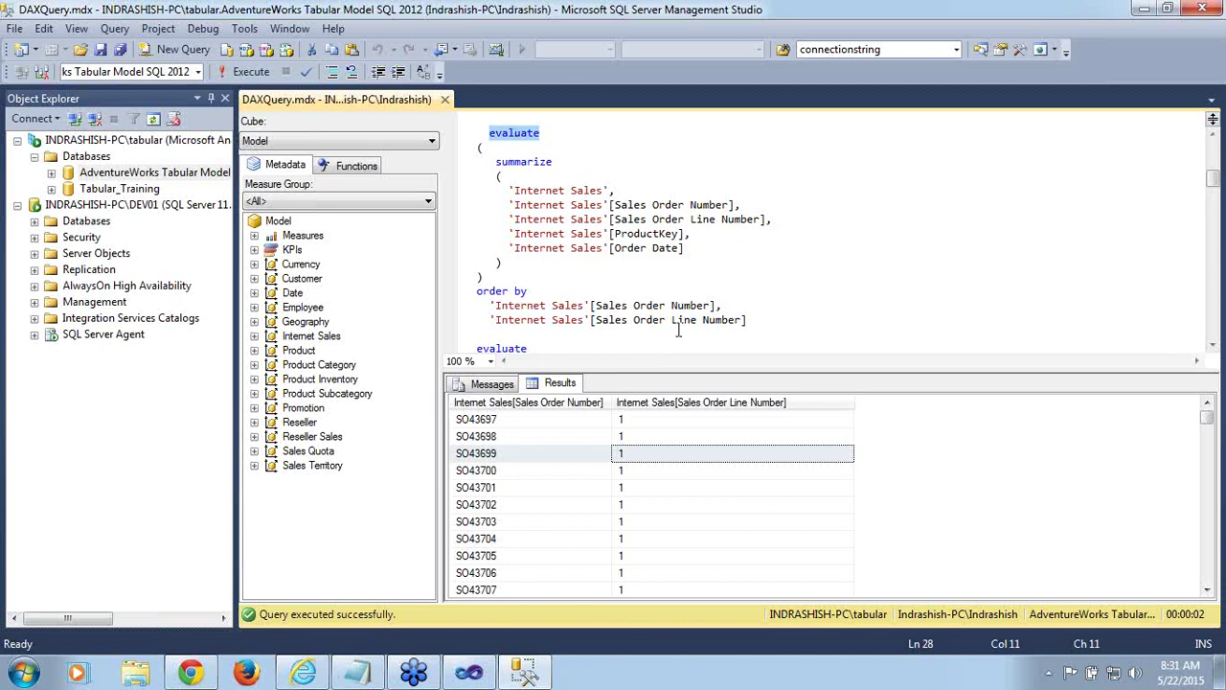
{"action": "left_click_drag", "start_coordinate": [764, 332], "coordinate": [772, 323]}
{"action": "left_click", "coordinate": [764, 326]}
{"action": "left_click", "coordinate": [525, 134]}
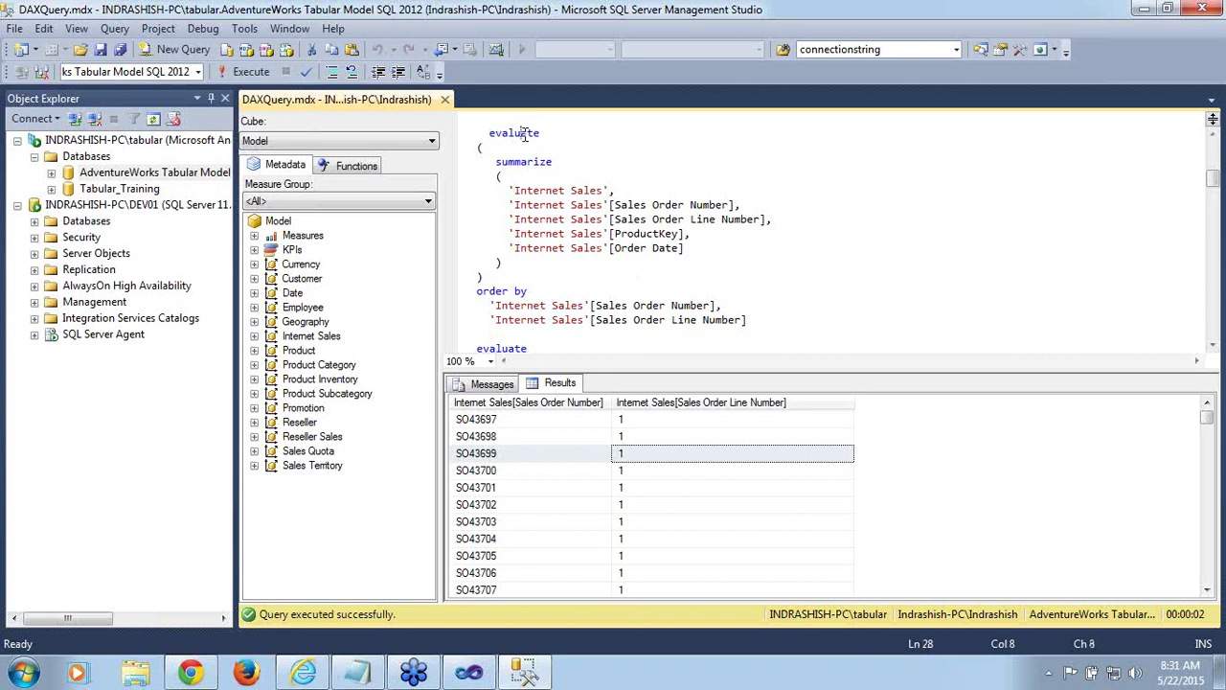
{"action": "double_click", "coordinate": [526, 134]}
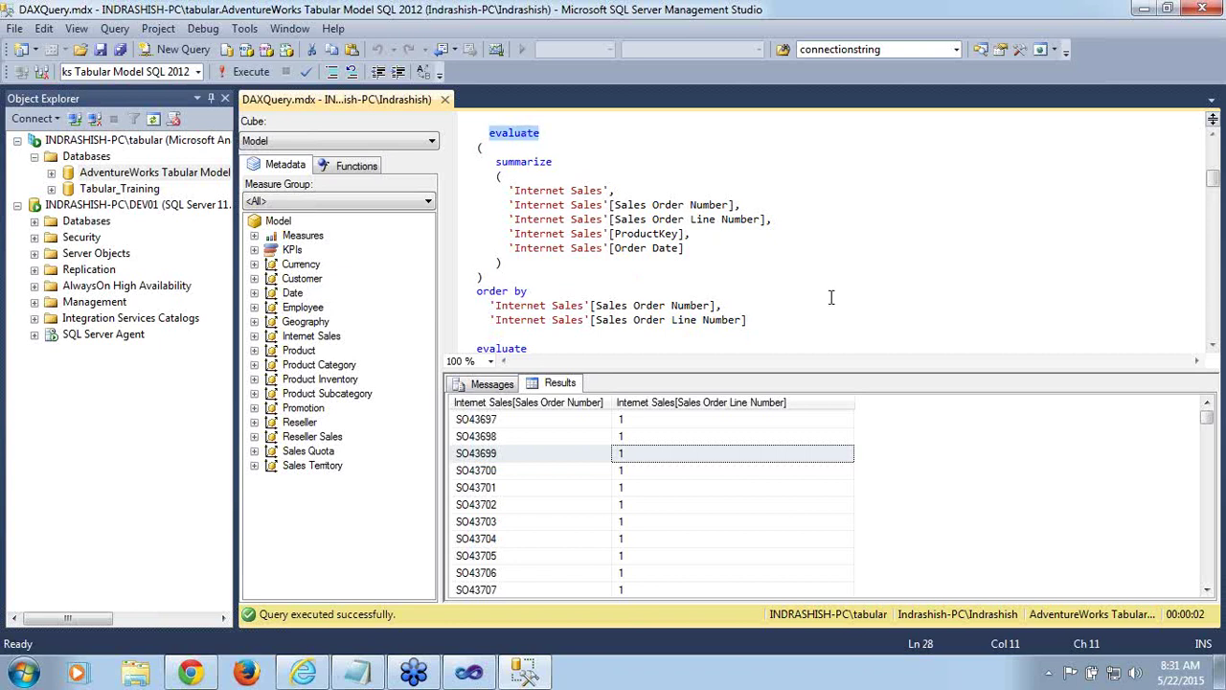
{"action": "left_click", "coordinate": [778, 323], "text": "shift"}
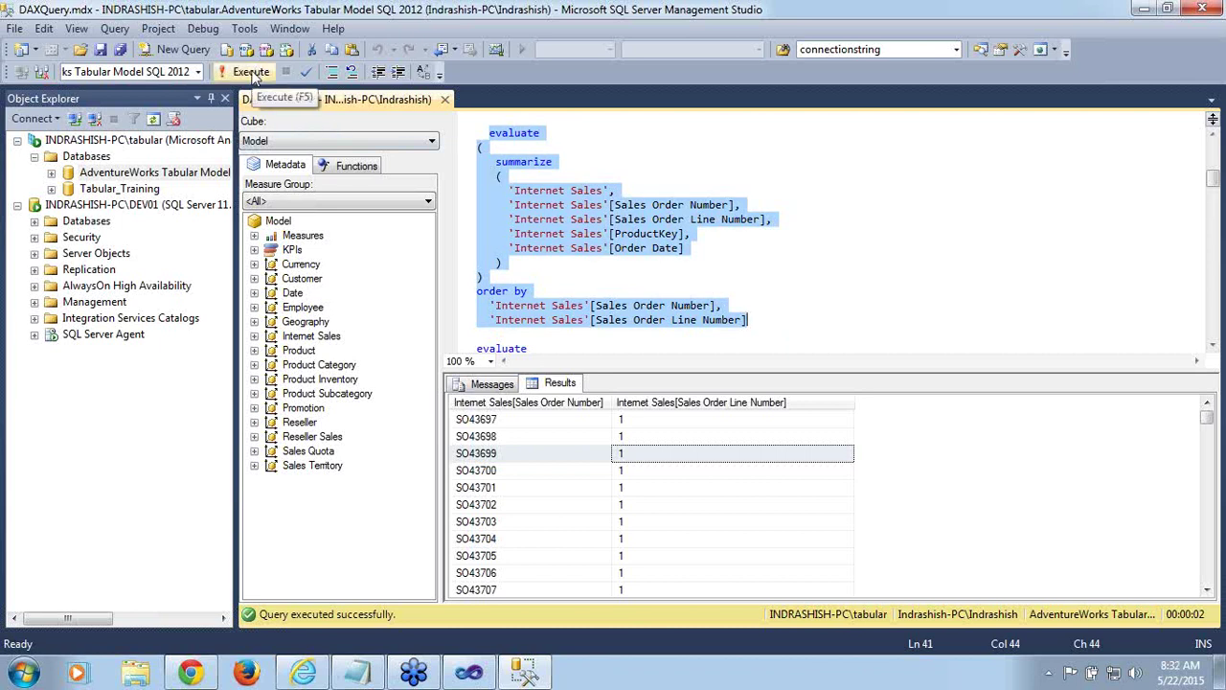
Execute the ProductKey/Order Date summarize query and widen its Order Date and ProductKey result columns
{"action": "left_click", "coordinate": [252, 71]}
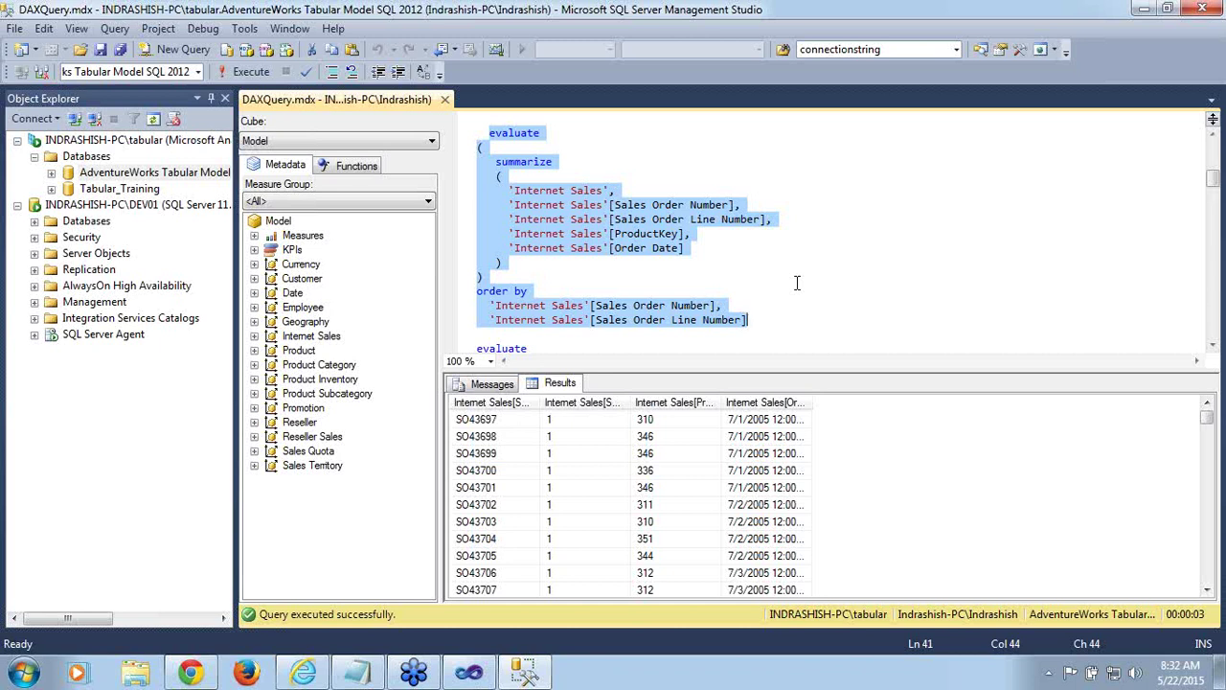
{"action": "left_click", "coordinate": [502, 425]}
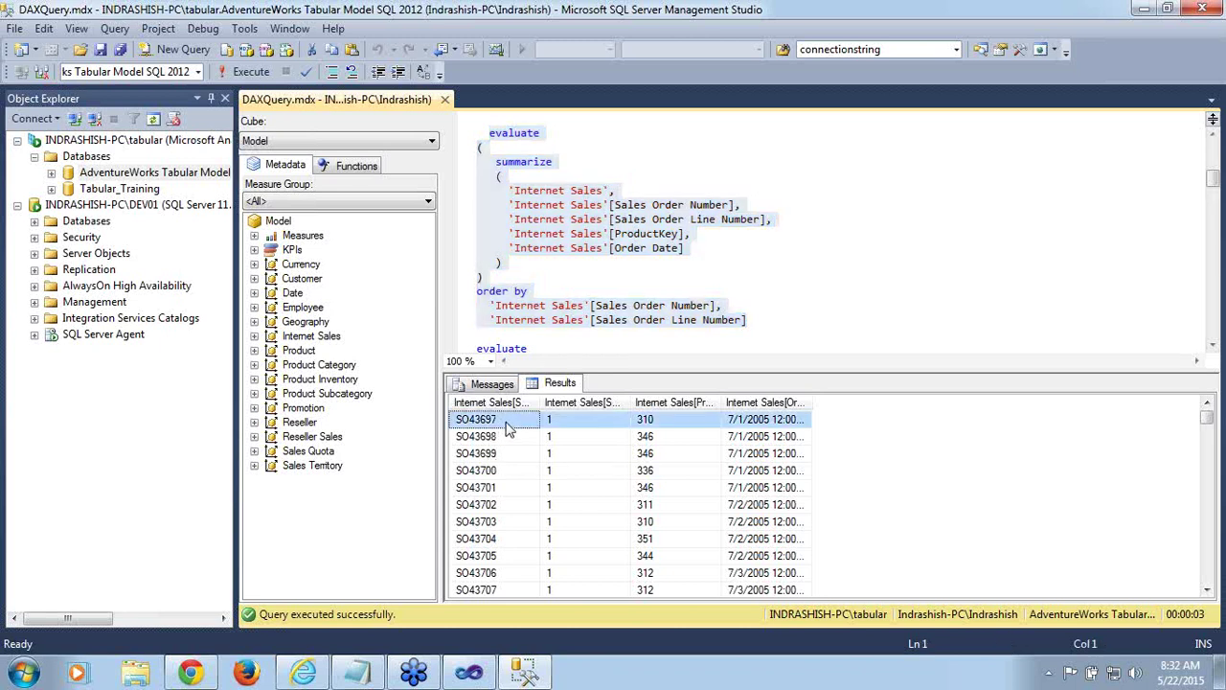
{"action": "left_click", "coordinate": [575, 424]}
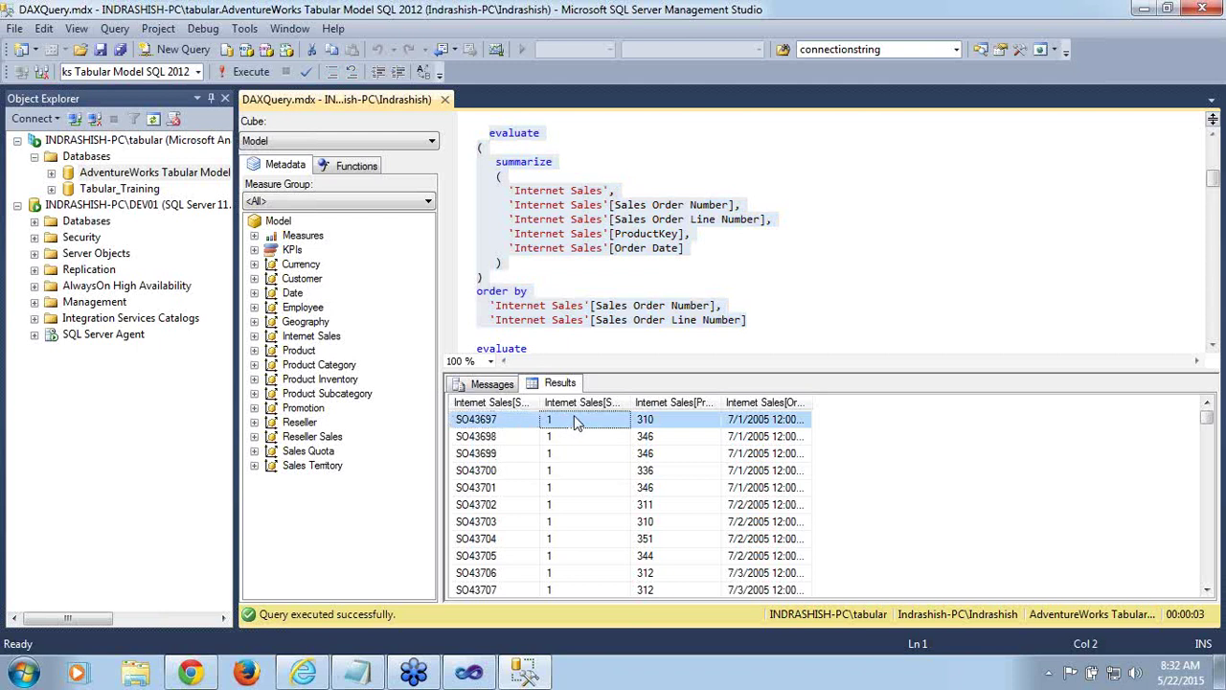
{"action": "left_click", "coordinate": [666, 429]}
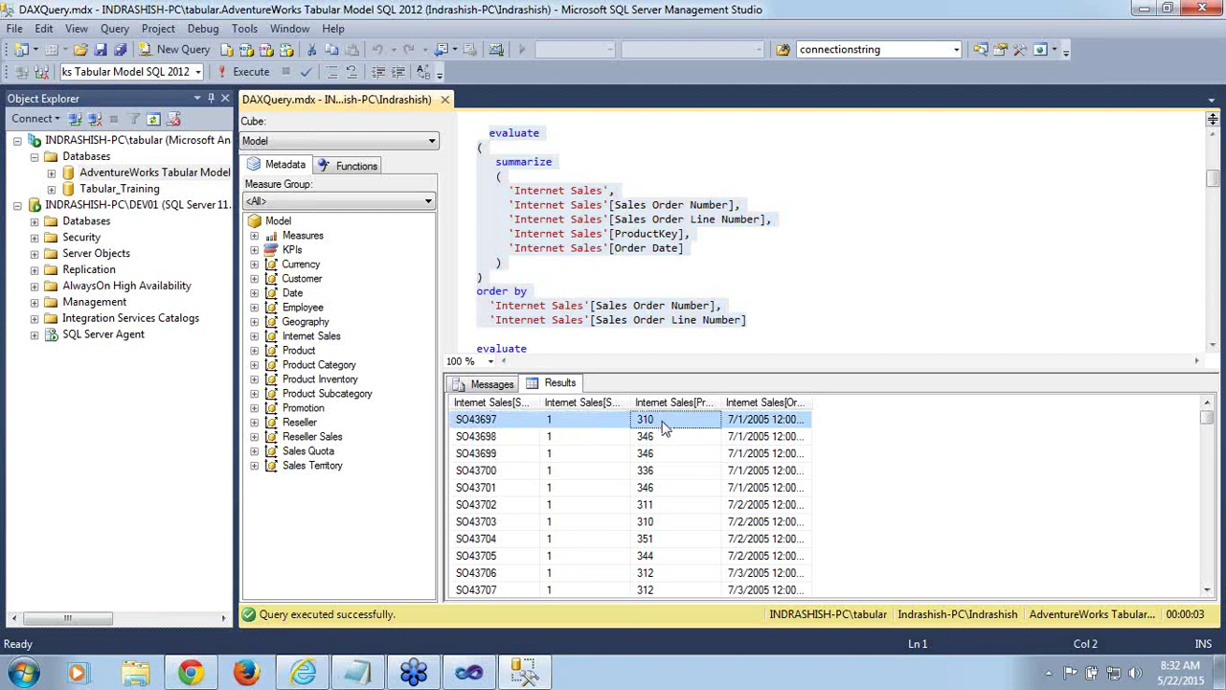
{"action": "left_click", "coordinate": [794, 426]}
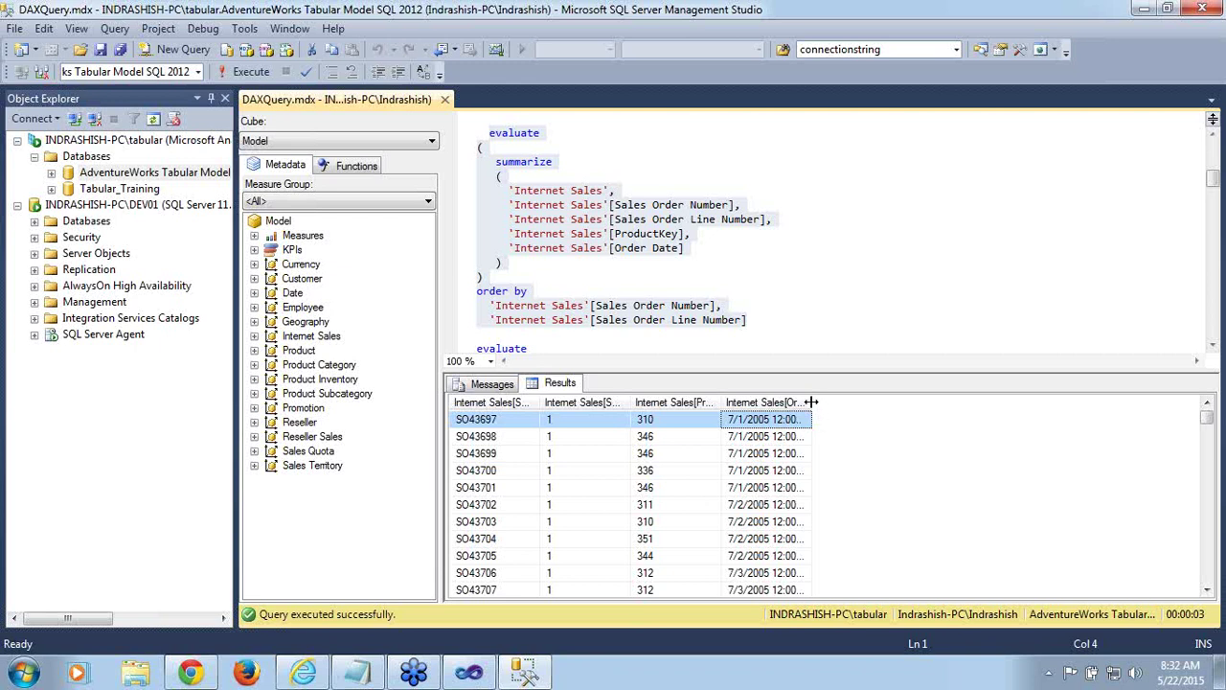
{"action": "left_click_drag", "start_coordinate": [813, 402], "coordinate": [898, 400]}
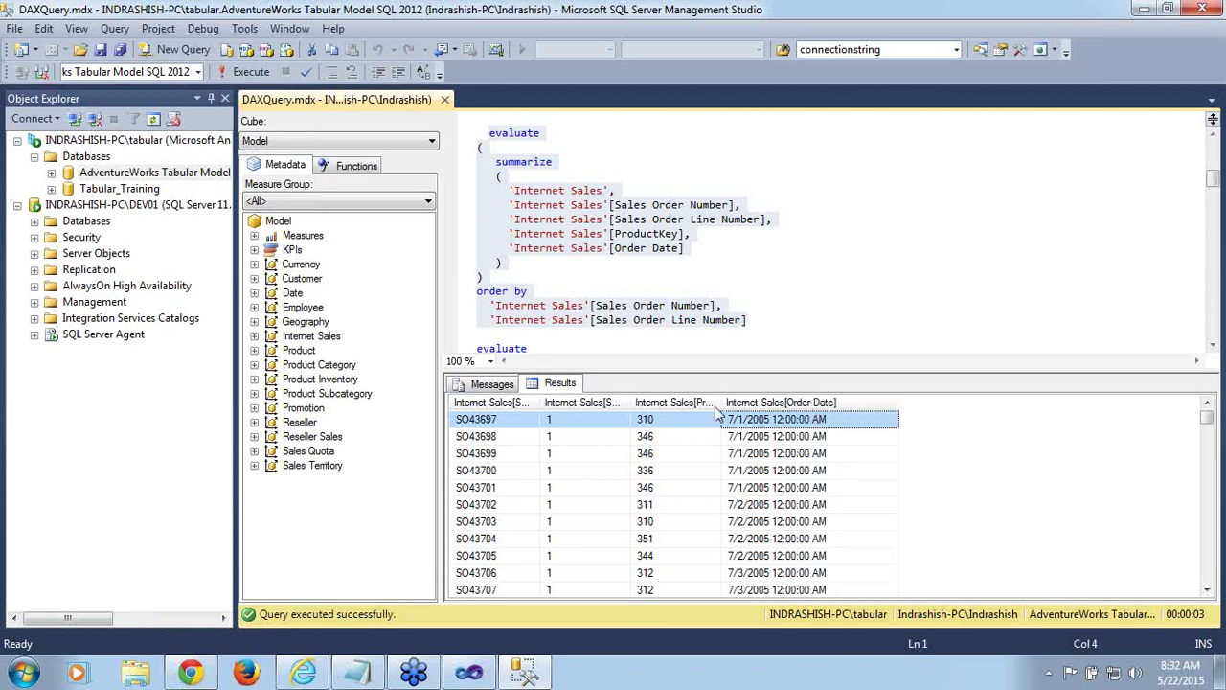
{"action": "left_click_drag", "start_coordinate": [723, 401], "coordinate": [768, 401]}
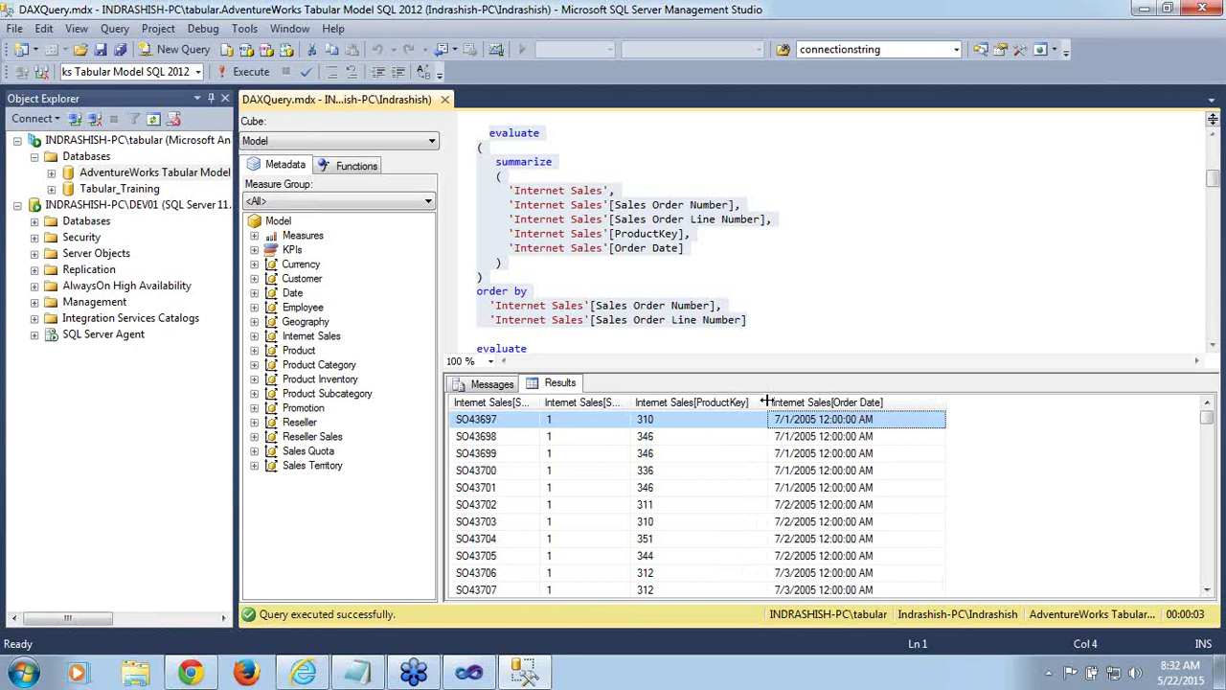
{"action": "left_click", "coordinate": [778, 302]}
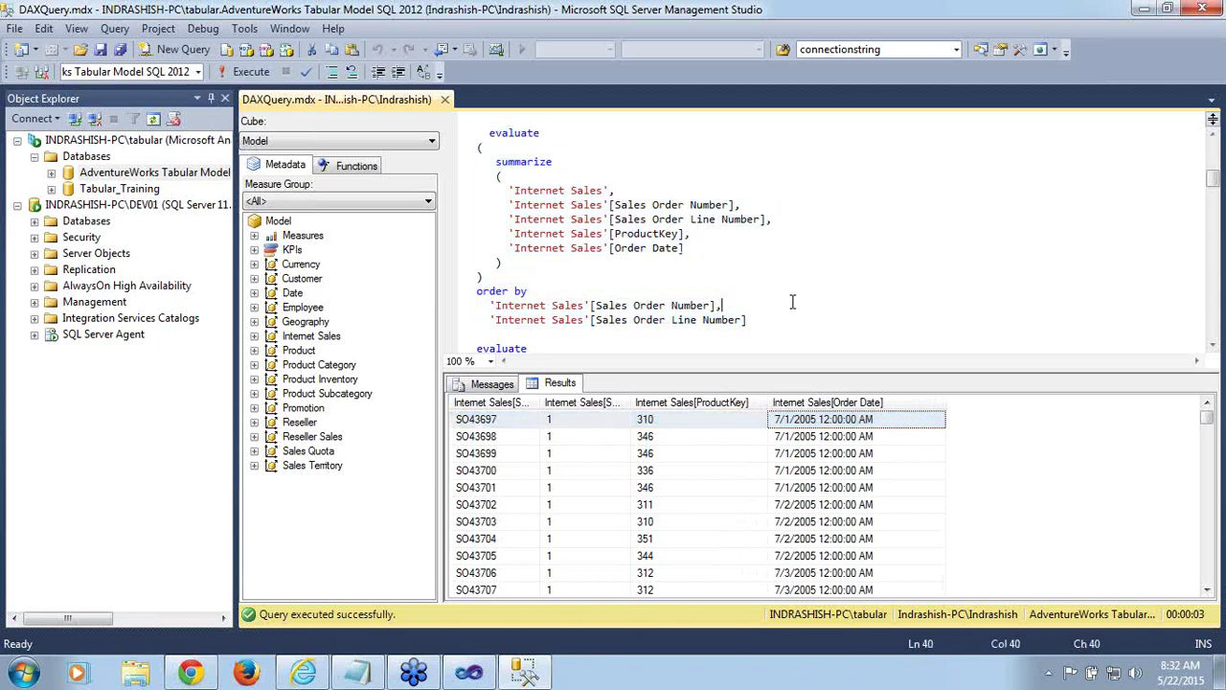
{"action": "left_click", "coordinate": [1212, 344]}
{"action": "left_click", "coordinate": [1212, 344]}
{"action": "left_click", "coordinate": [1212, 344]}
{"action": "left_click", "coordinate": [1212, 344]}
{"action": "left_click", "coordinate": [1212, 344]}
{"action": "left_click", "coordinate": [1212, 344]}
{"action": "left_click", "coordinate": [1212, 344]}
{"action": "left_click", "coordinate": [1212, 344]}
{"action": "left_click", "coordinate": [1212, 344]}
{"action": "left_click", "coordinate": [1213, 344]}
{"action": "left_click", "coordinate": [1212, 344]}
{"action": "left_click", "coordinate": [1212, 344]}
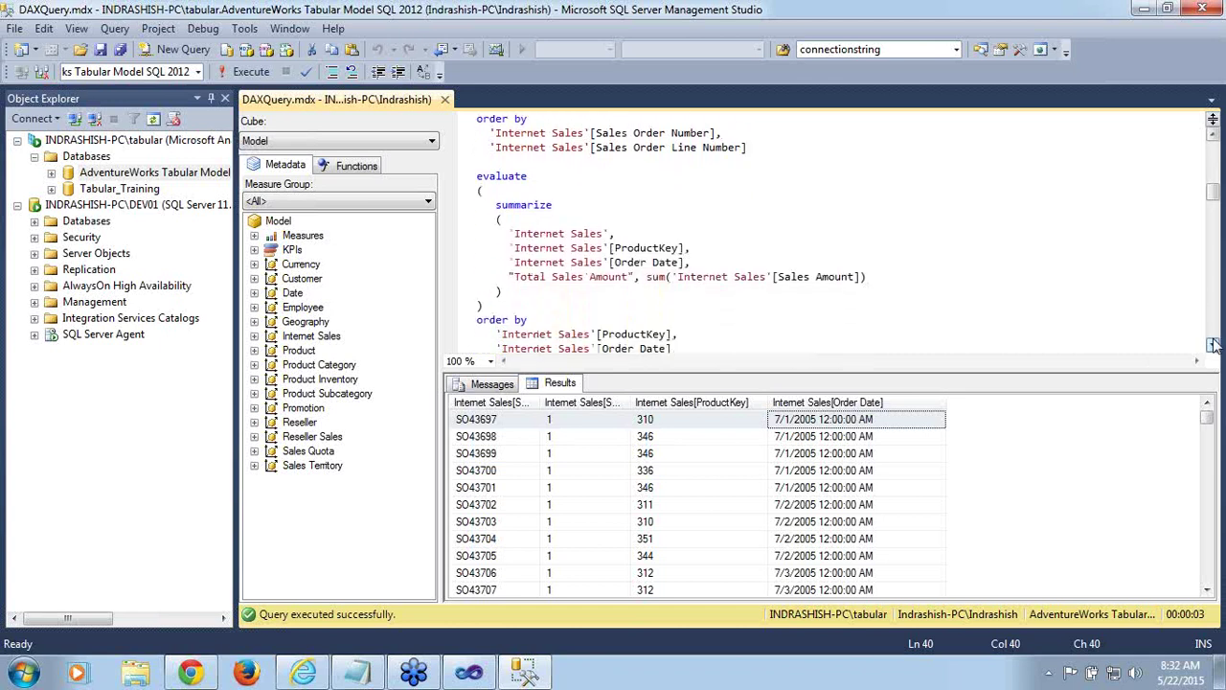
{"action": "double_click", "coordinate": [535, 276]}
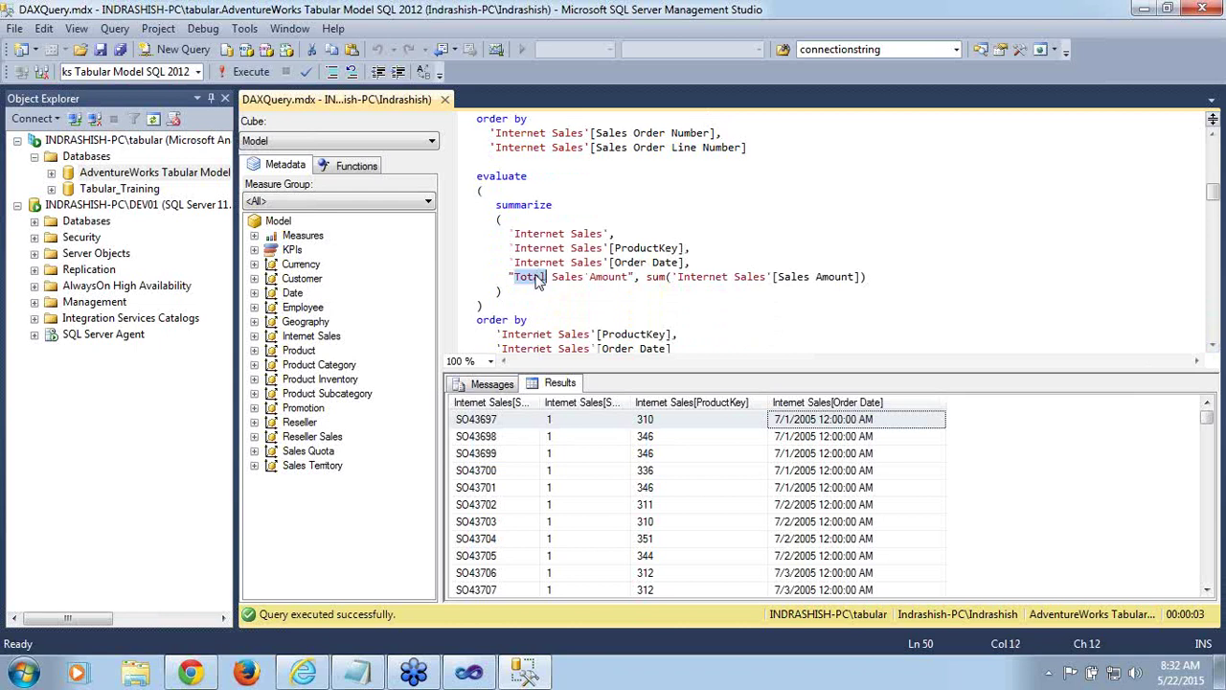
{"action": "double_click", "coordinate": [612, 278]}
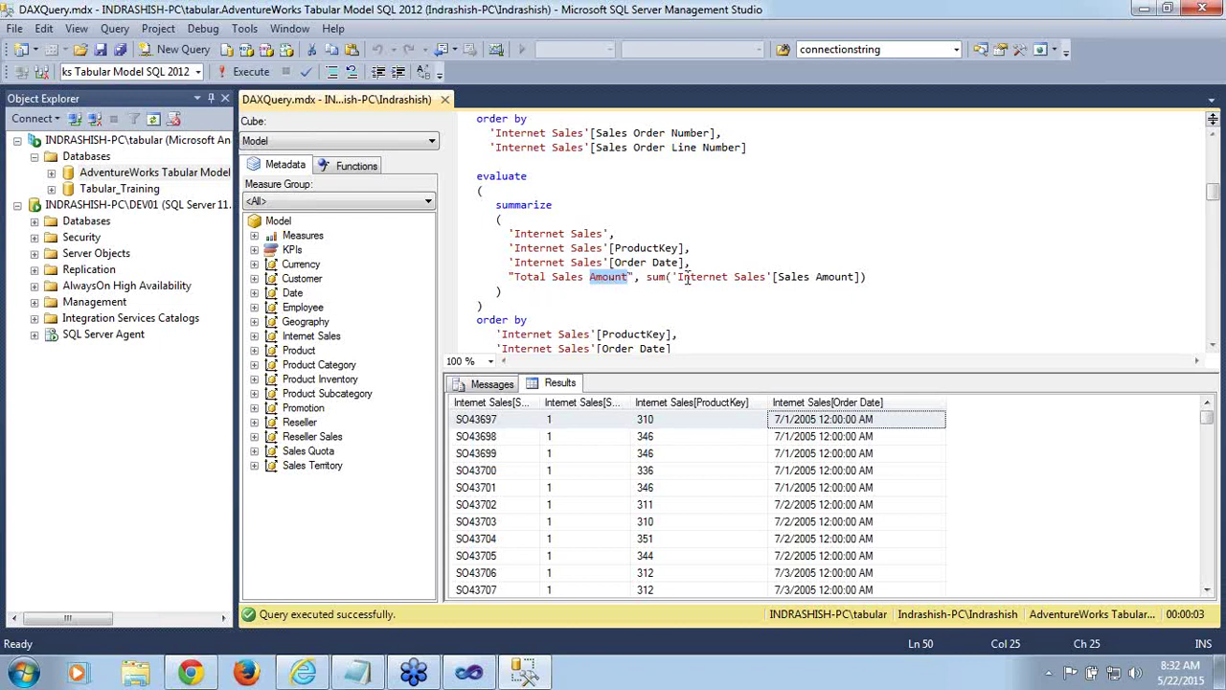
{"action": "left_click", "coordinate": [817, 277]}
{"action": "double_click", "coordinate": [821, 277]}
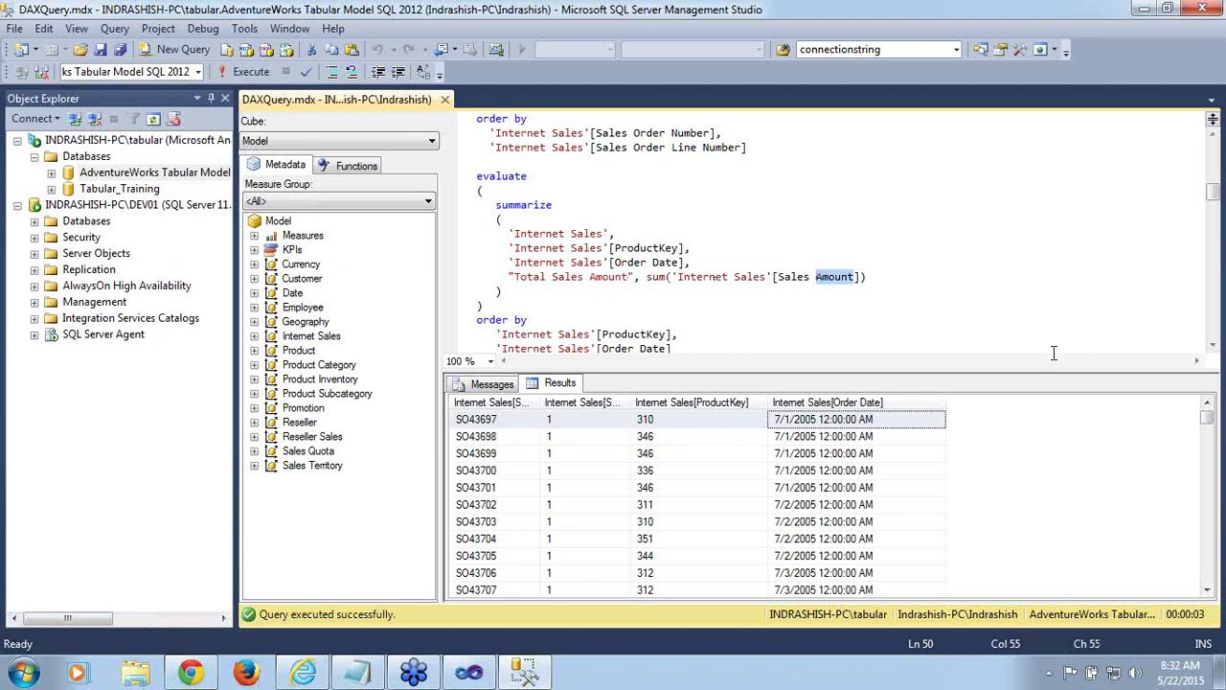
{"action": "left_click", "coordinate": [1213, 346]}
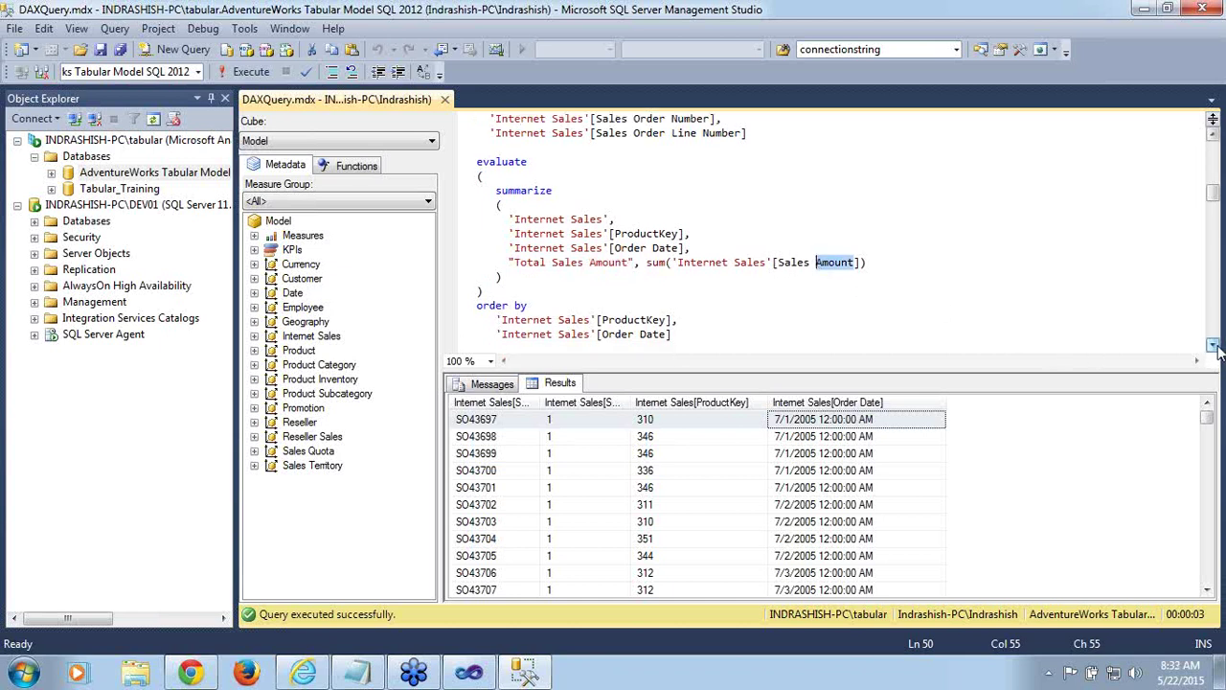
{"action": "left_click", "coordinate": [1213, 346]}
{"action": "left_click", "coordinate": [1213, 346]}
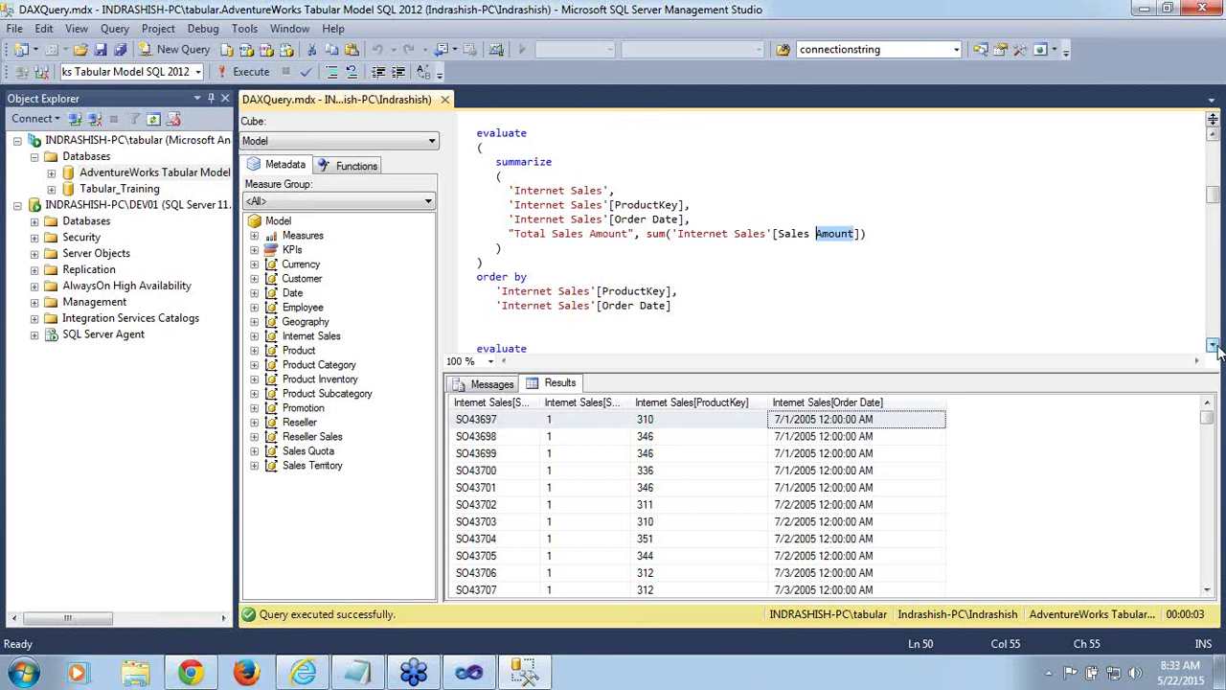
{"action": "double_click", "coordinate": [495, 139]}
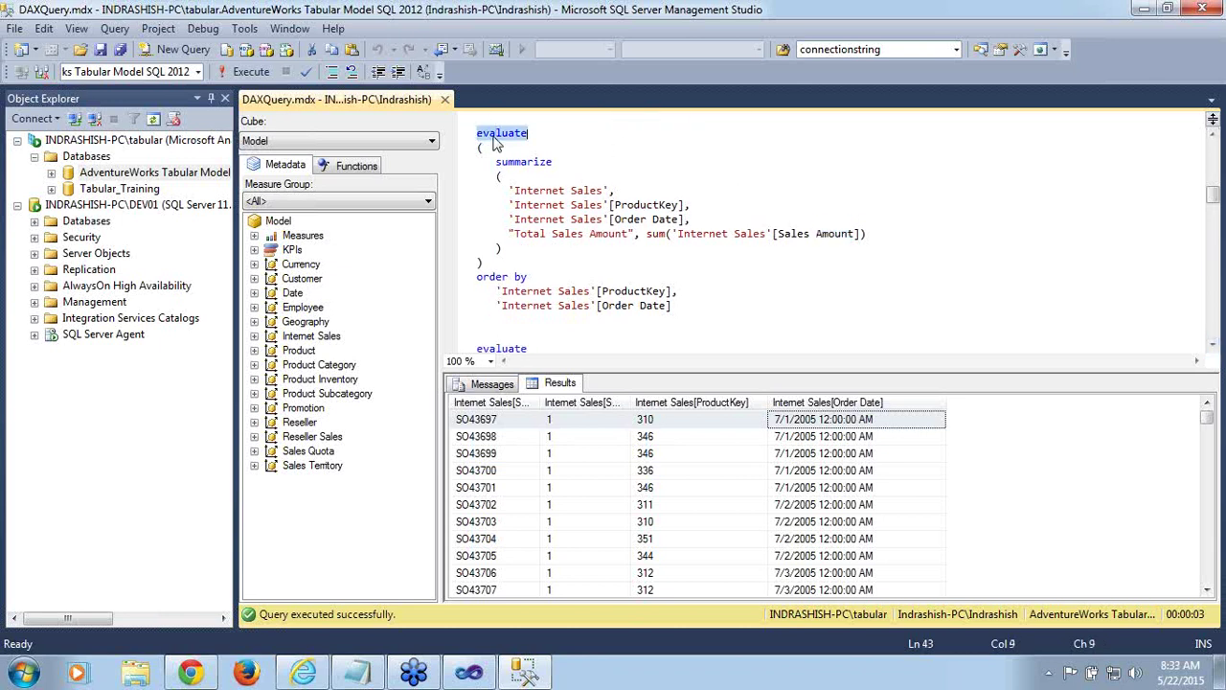
Run the Total Sales Amount summarize query and widen its ProductKey, Order Date and Total Sales Amount columns
{"action": "left_click", "coordinate": [677, 309], "text": "shift"}
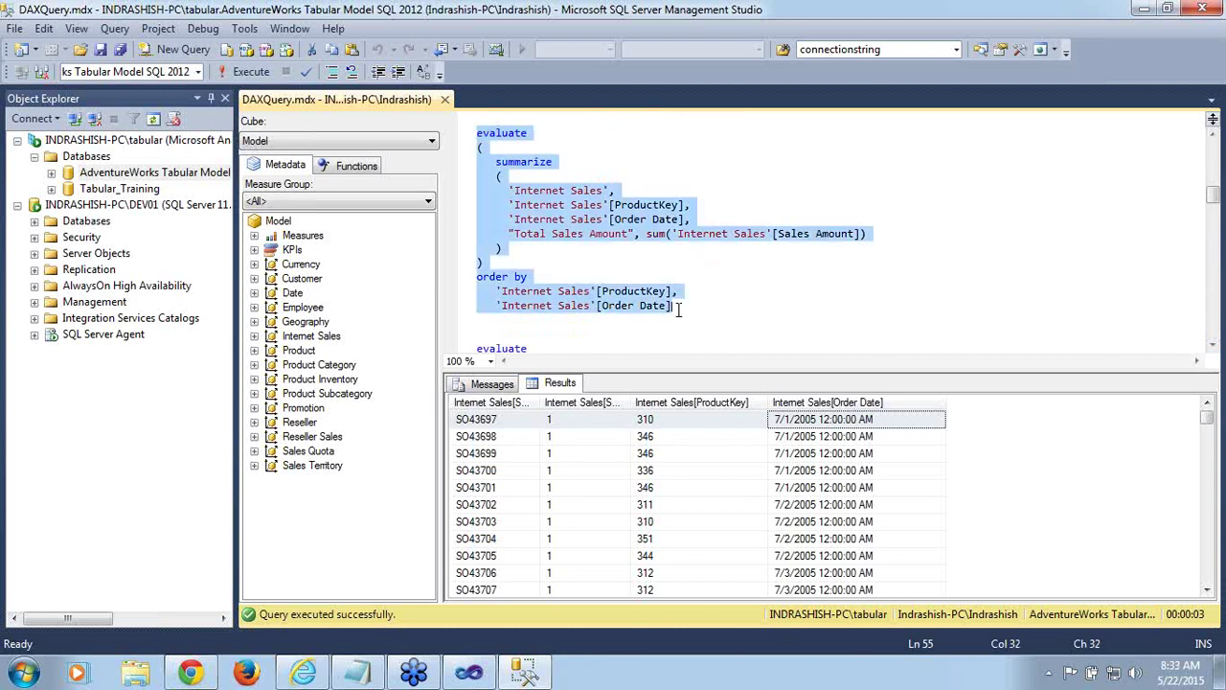
{"action": "left_click", "coordinate": [247, 71]}
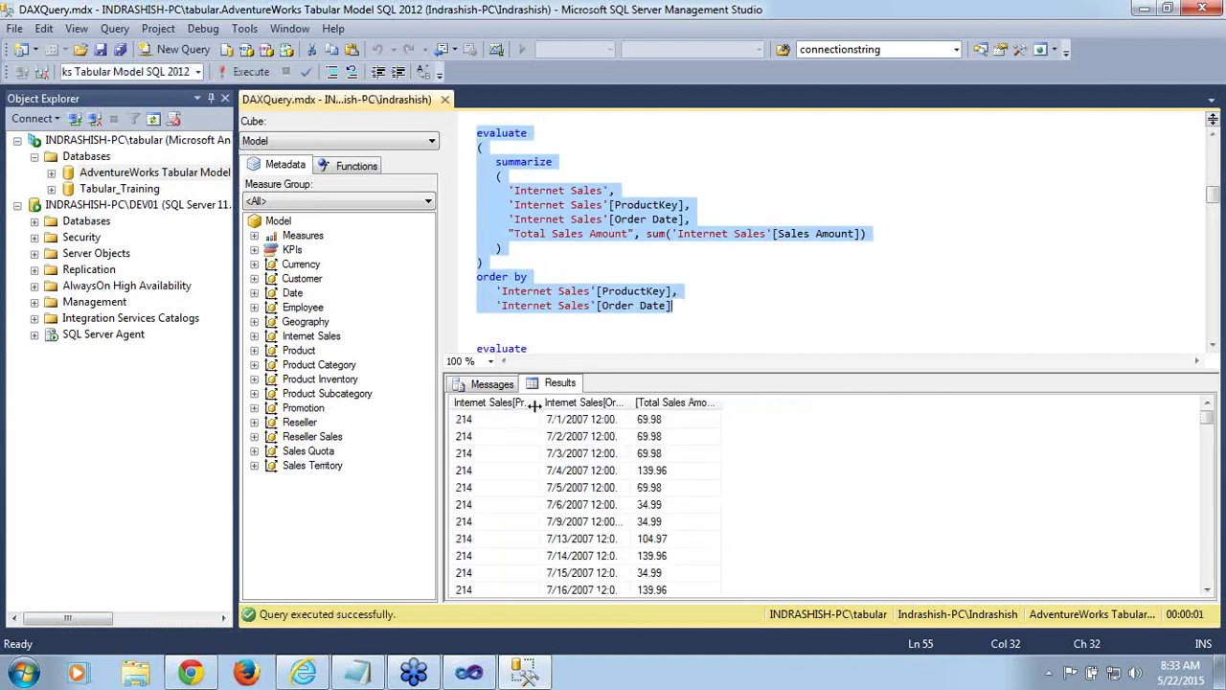
{"action": "left_click_drag", "start_coordinate": [534, 402], "coordinate": [603, 404]}
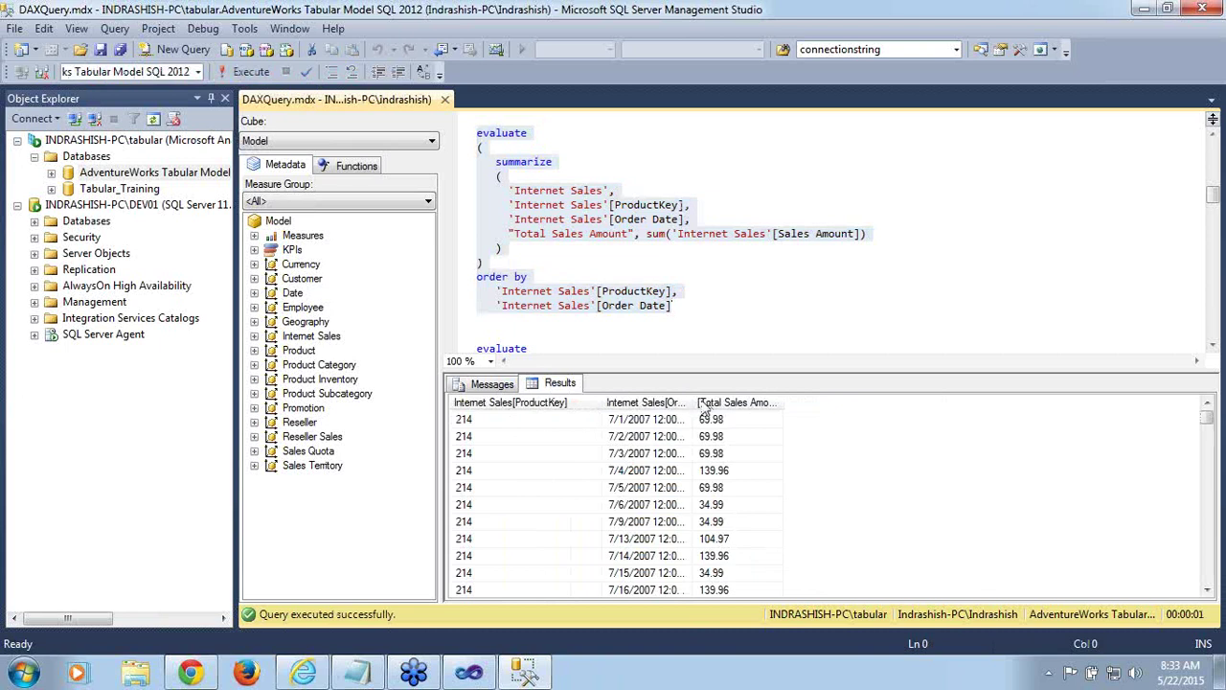
{"action": "left_click_drag", "start_coordinate": [695, 402], "coordinate": [755, 403]}
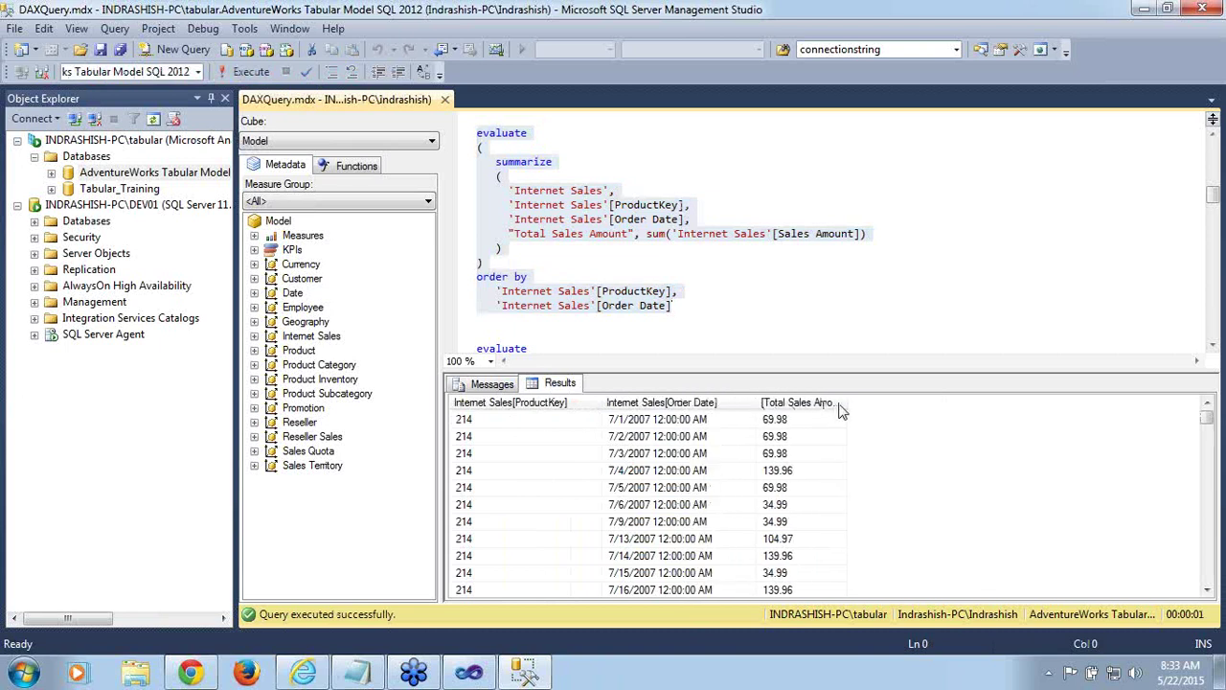
{"action": "left_click_drag", "start_coordinate": [847, 404], "coordinate": [874, 403]}
Check the first result row: ProductKey 214, Order Date 7/1/2007, Total Sales Amount 69.98
{"action": "left_click", "coordinate": [822, 429]}
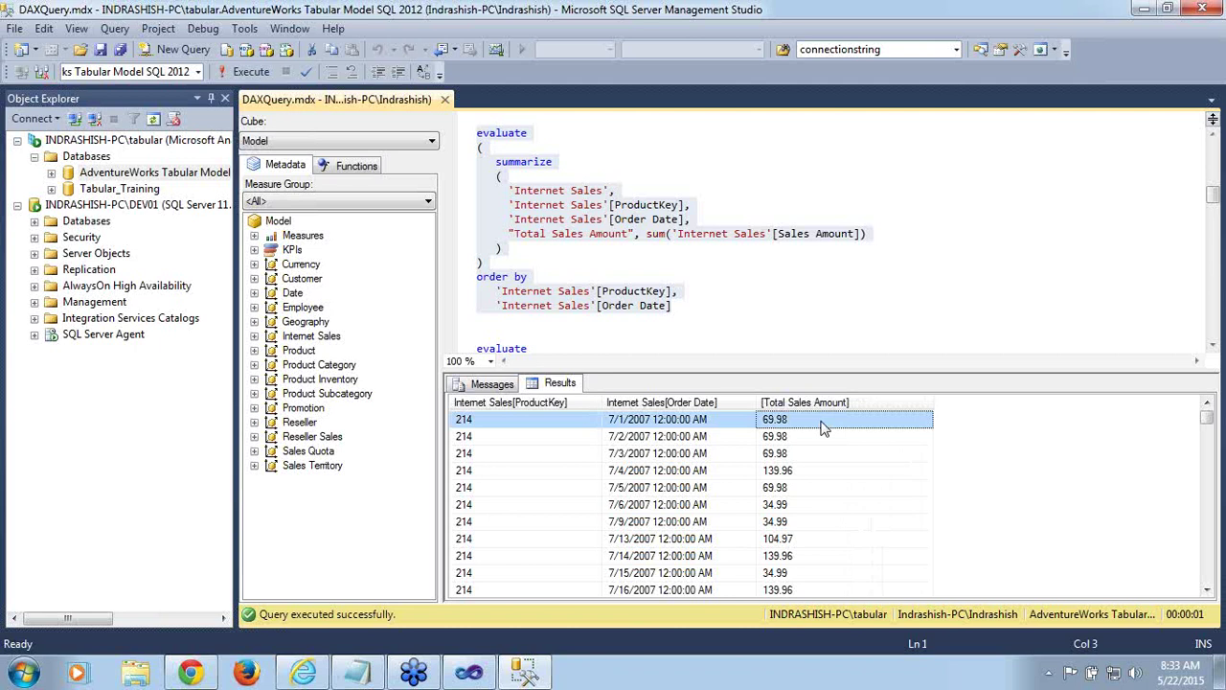
{"action": "left_click", "coordinate": [531, 427]}
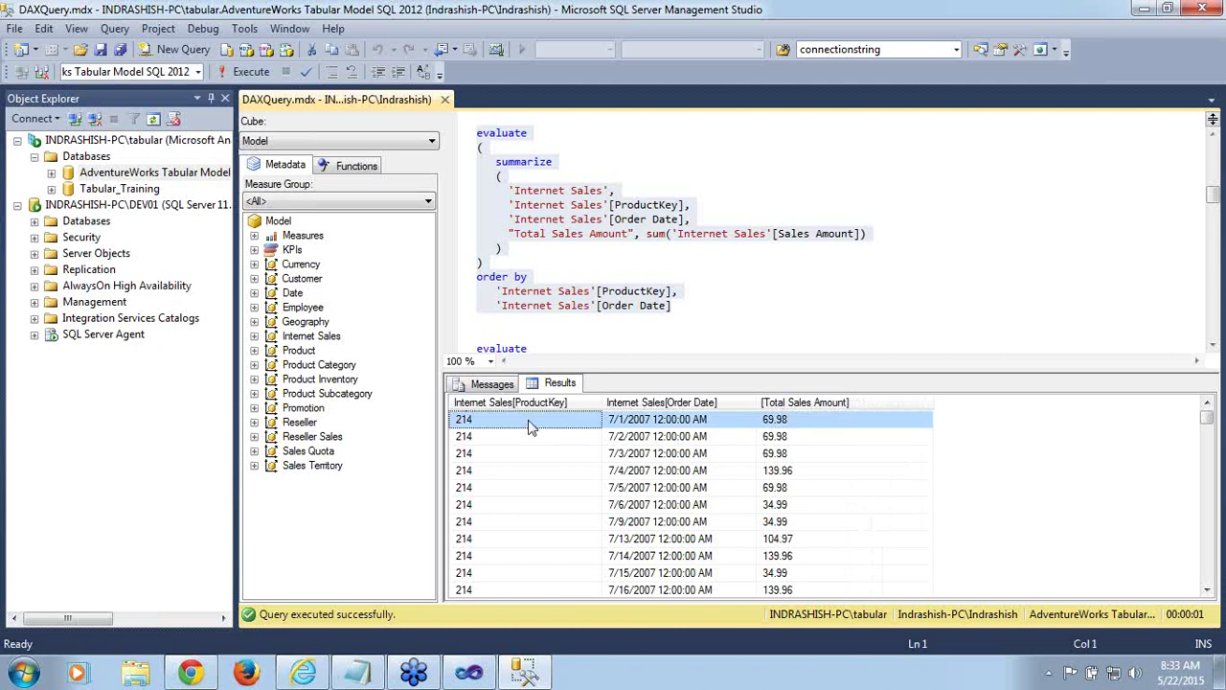
{"action": "left_click", "coordinate": [682, 433]}
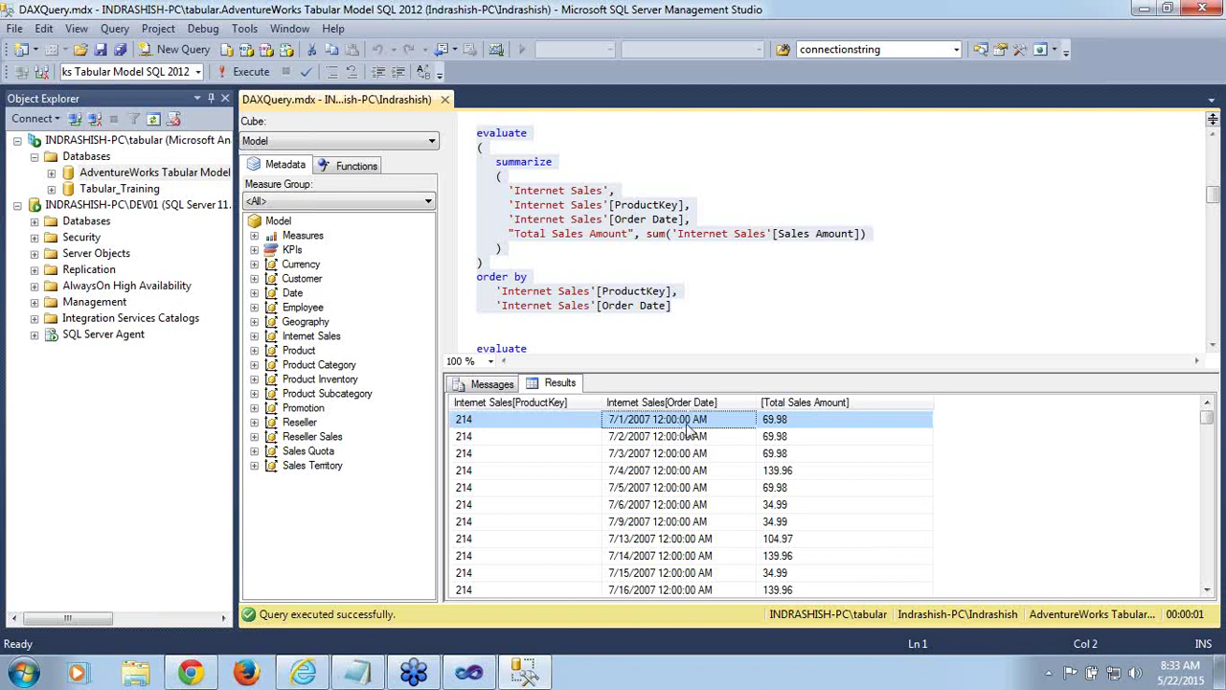
{"action": "left_click", "coordinate": [793, 423]}
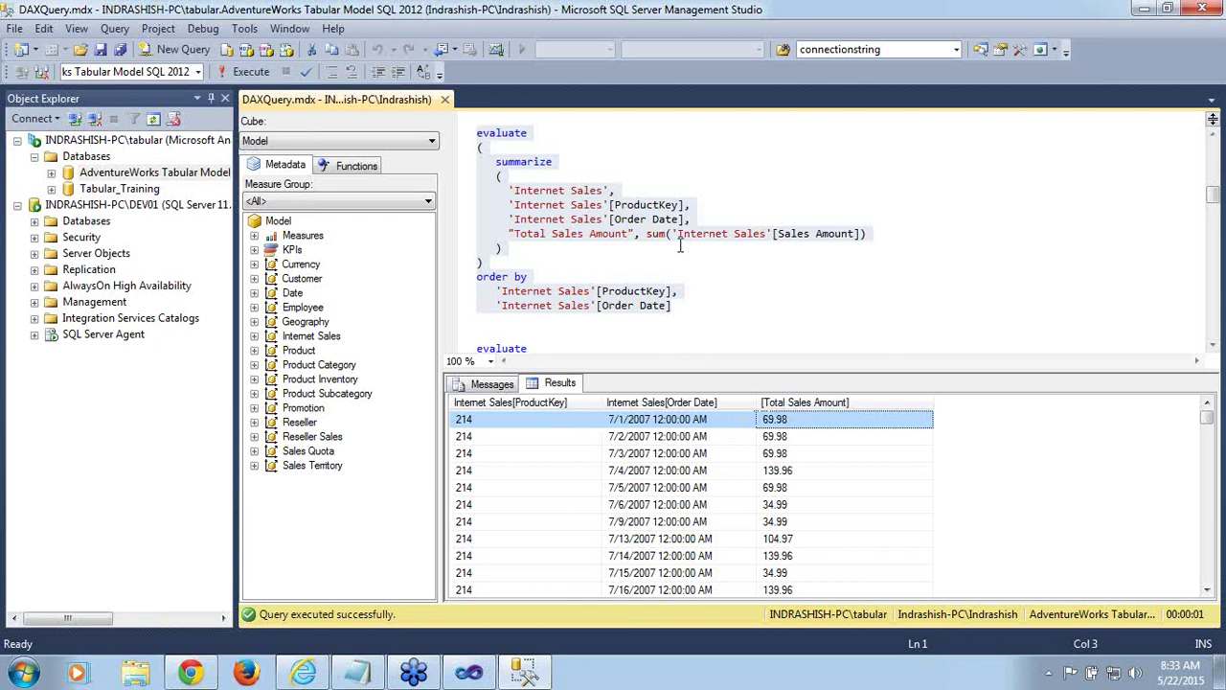
{"action": "left_click", "coordinate": [690, 321]}
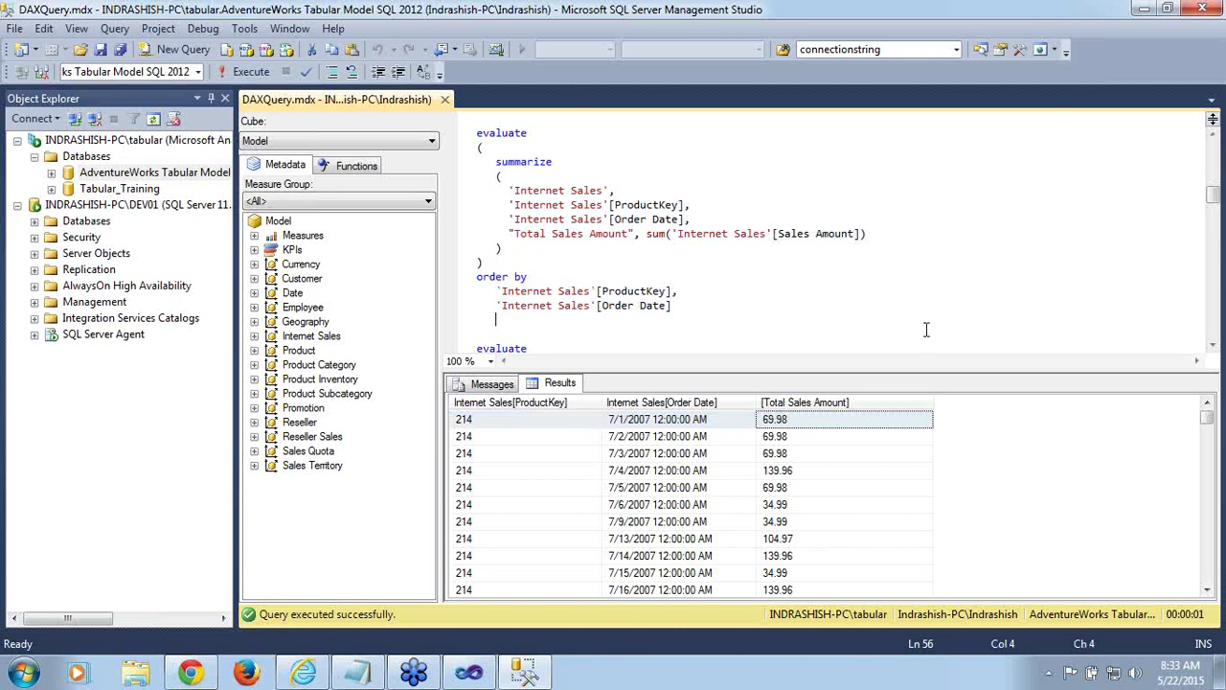
{"action": "left_click", "coordinate": [1212, 350]}
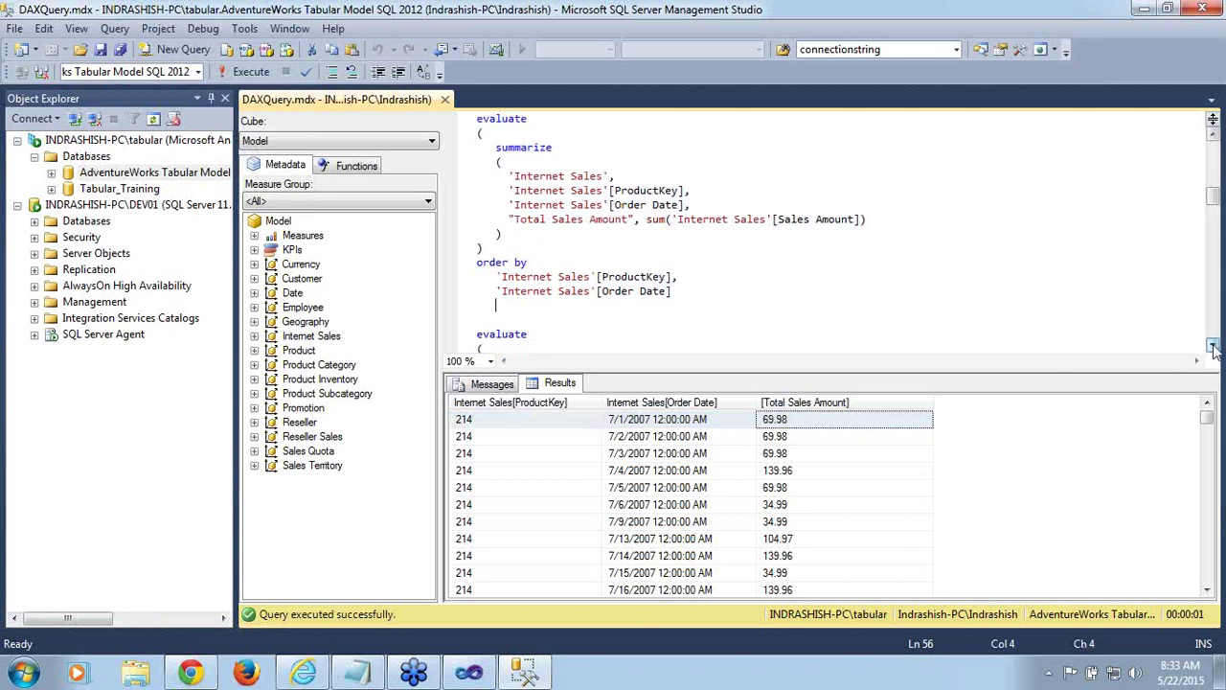
{"action": "left_click", "coordinate": [1212, 350]}
{"action": "left_click", "coordinate": [1212, 350]}
{"action": "left_click", "coordinate": [1212, 350]}
{"action": "left_click", "coordinate": [1212, 350]}
{"action": "left_click", "coordinate": [1213, 349]}
{"action": "left_click", "coordinate": [1213, 350]}
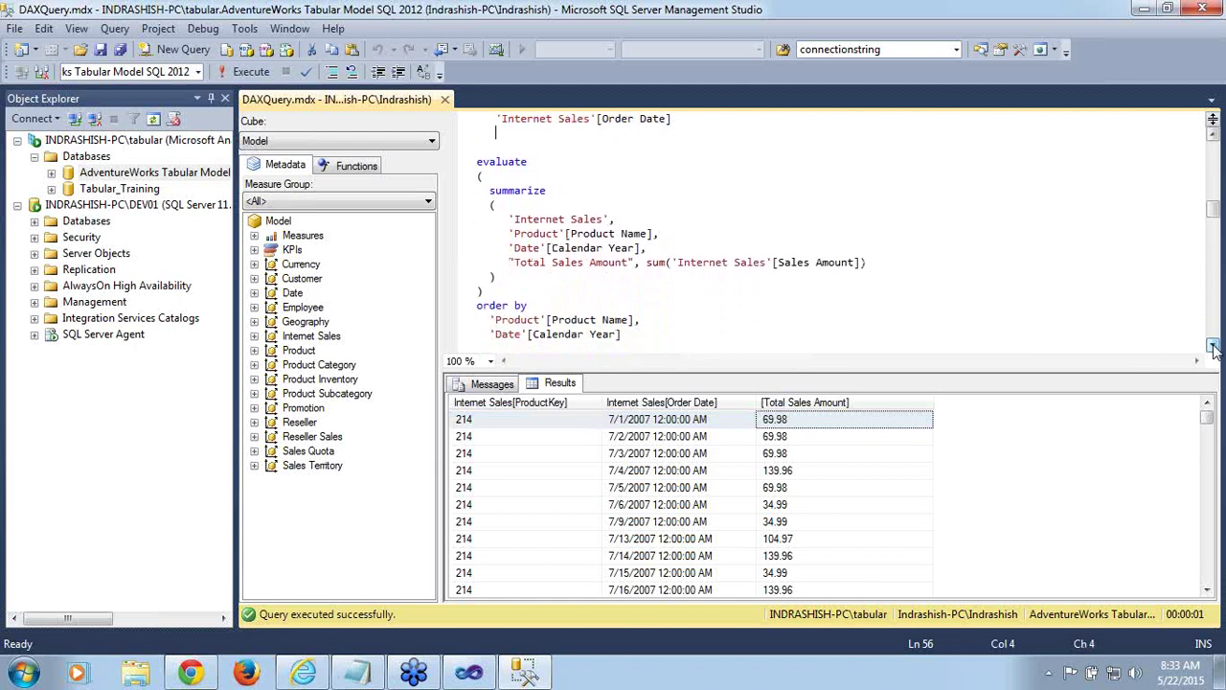
{"action": "left_click_drag", "start_coordinate": [1213, 217], "coordinate": [1214, 209]}
{"action": "scroll", "coordinate": [1214, 209], "scroll_direction": "up", "scroll_amount": 1}
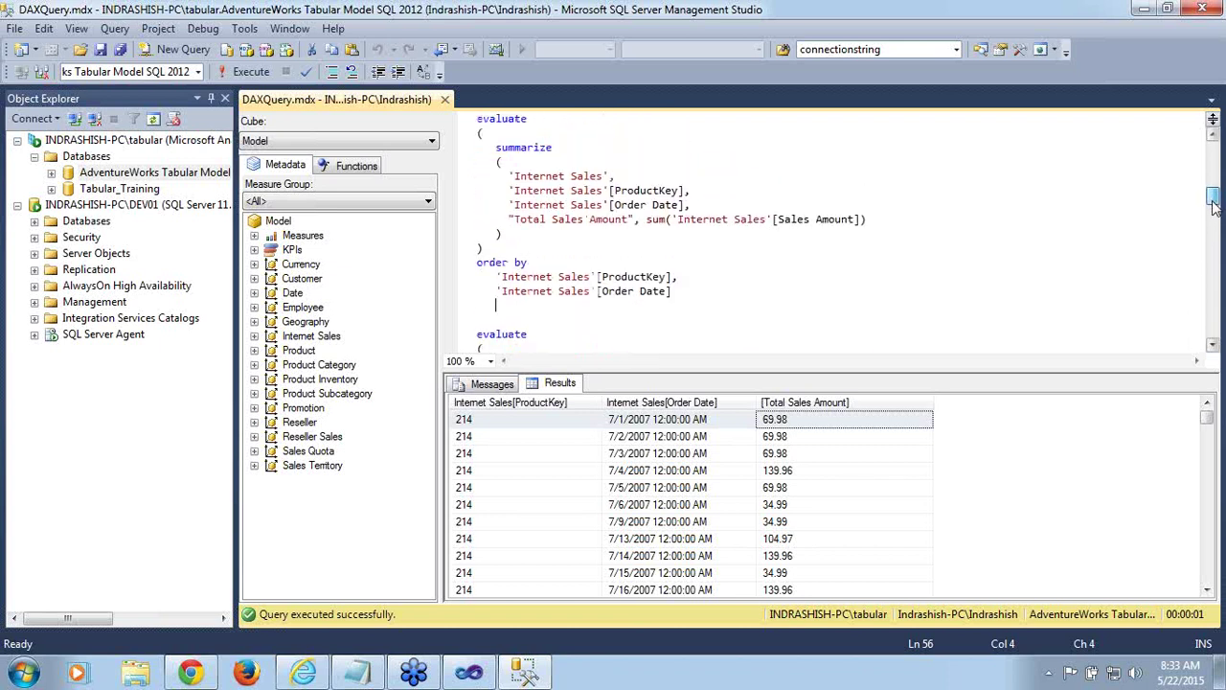
{"action": "double_click", "coordinate": [558, 194]}
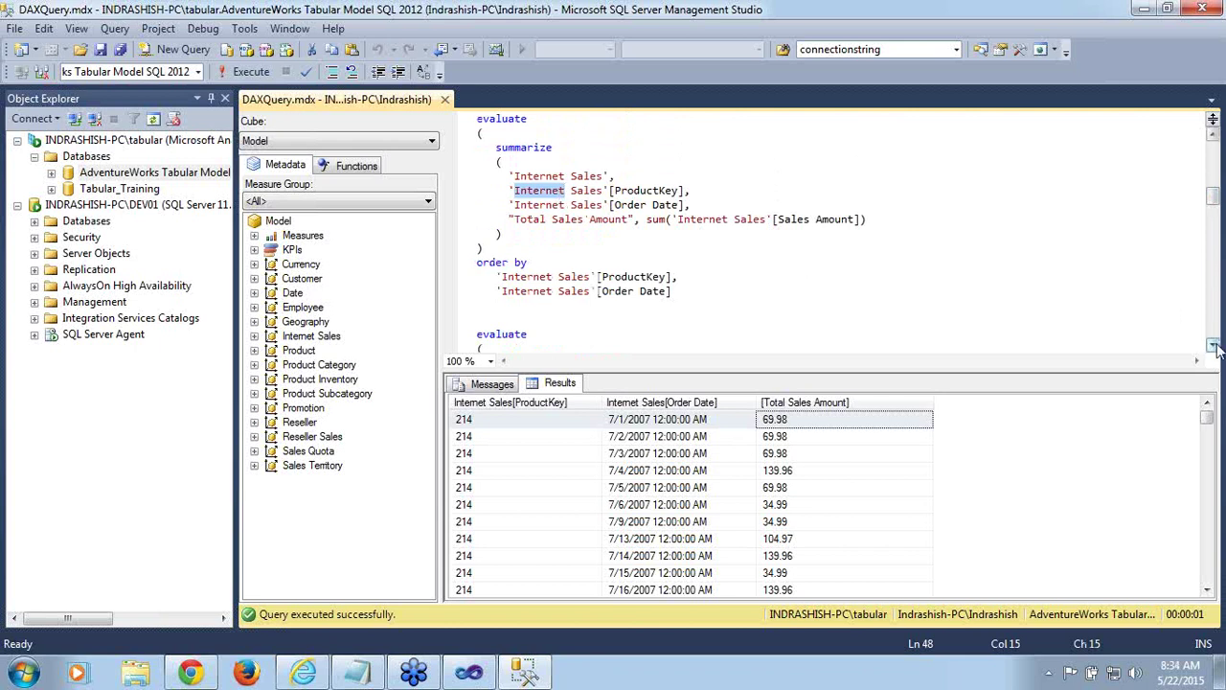
{"action": "scroll", "coordinate": [1215, 347], "scroll_direction": "down", "scroll_amount": 4}
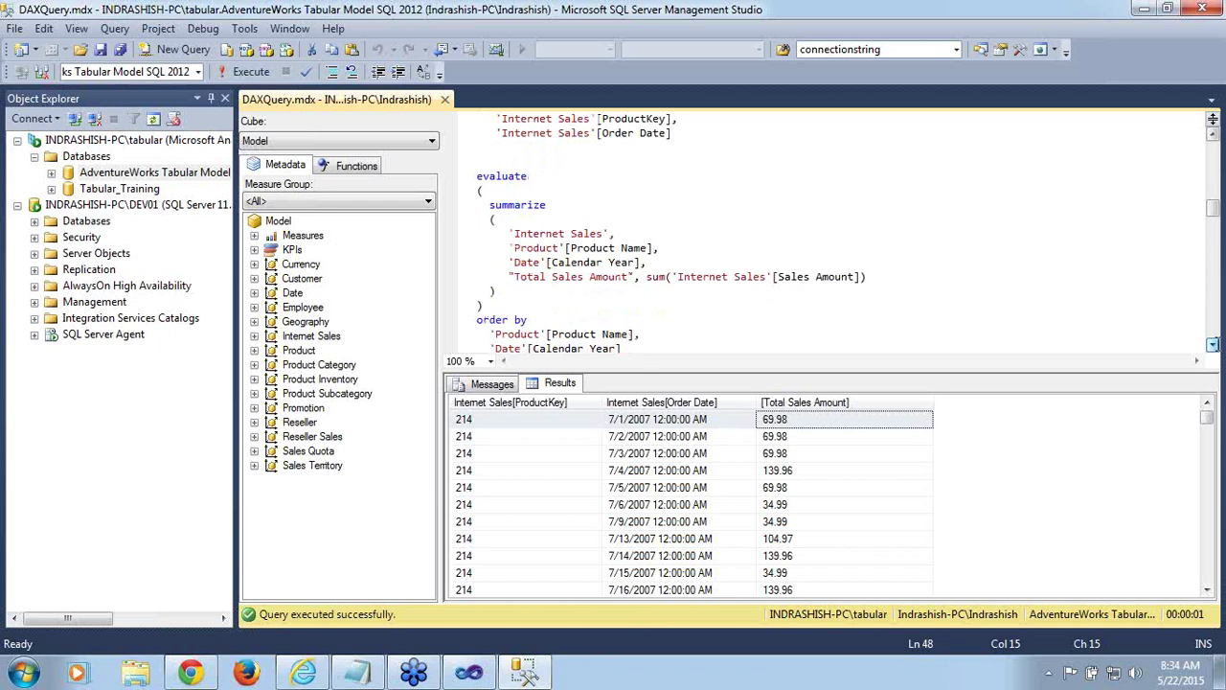
{"action": "left_click", "coordinate": [528, 250]}
{"action": "double_click", "coordinate": [528, 250]}
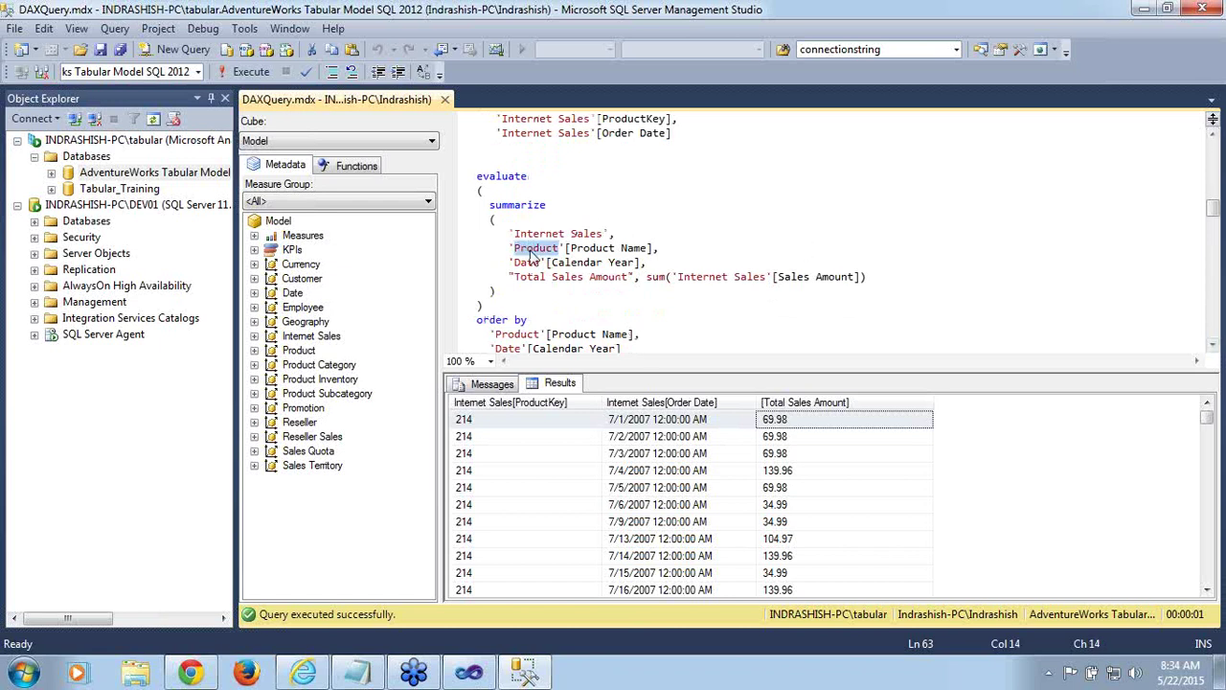
{"action": "double_click", "coordinate": [602, 251]}
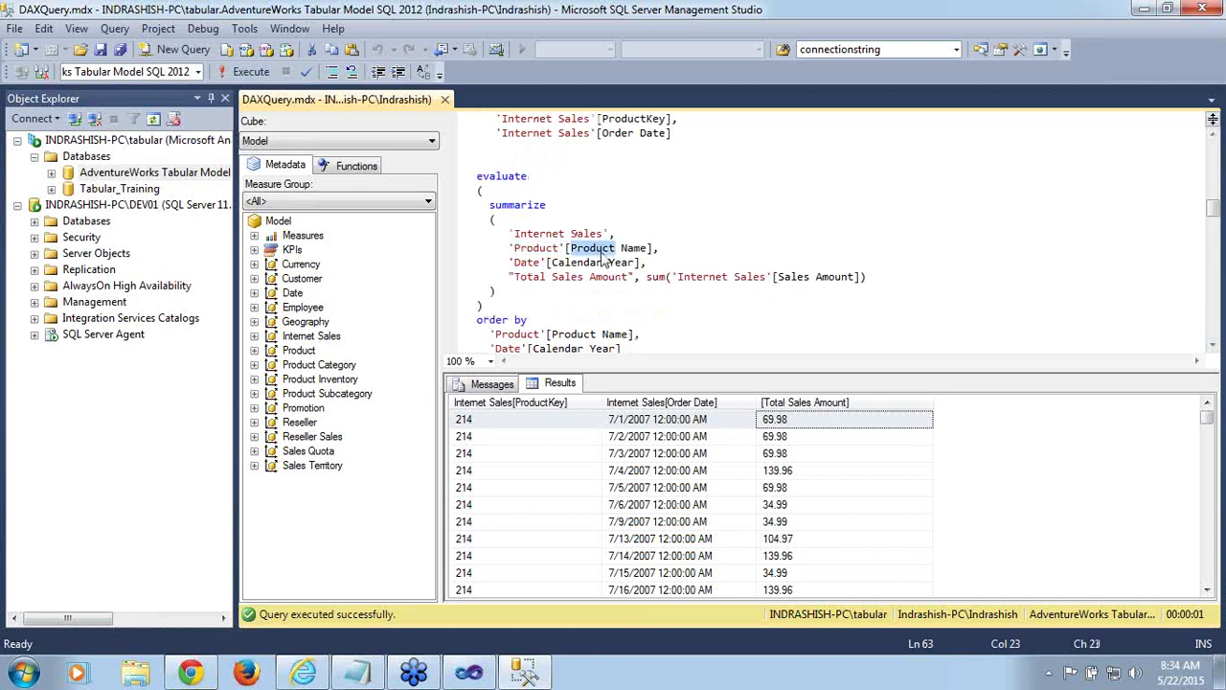
{"action": "double_click", "coordinate": [533, 255]}
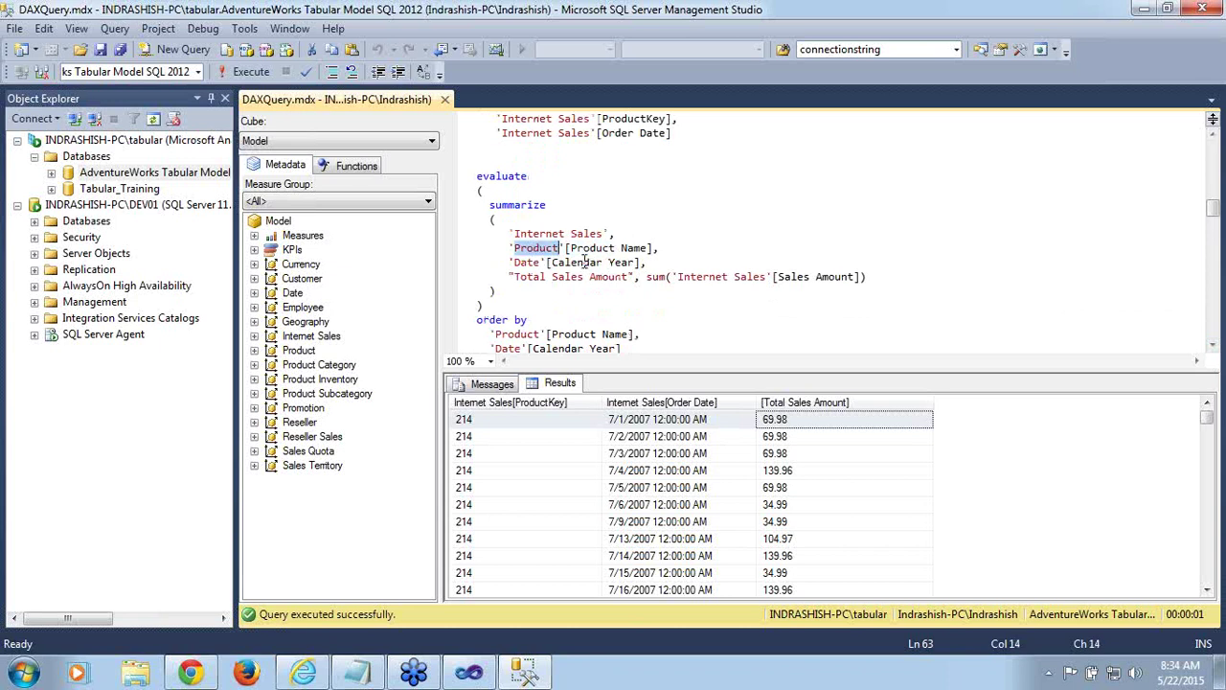
{"action": "double_click", "coordinate": [578, 262]}
{"action": "double_click", "coordinate": [526, 263]}
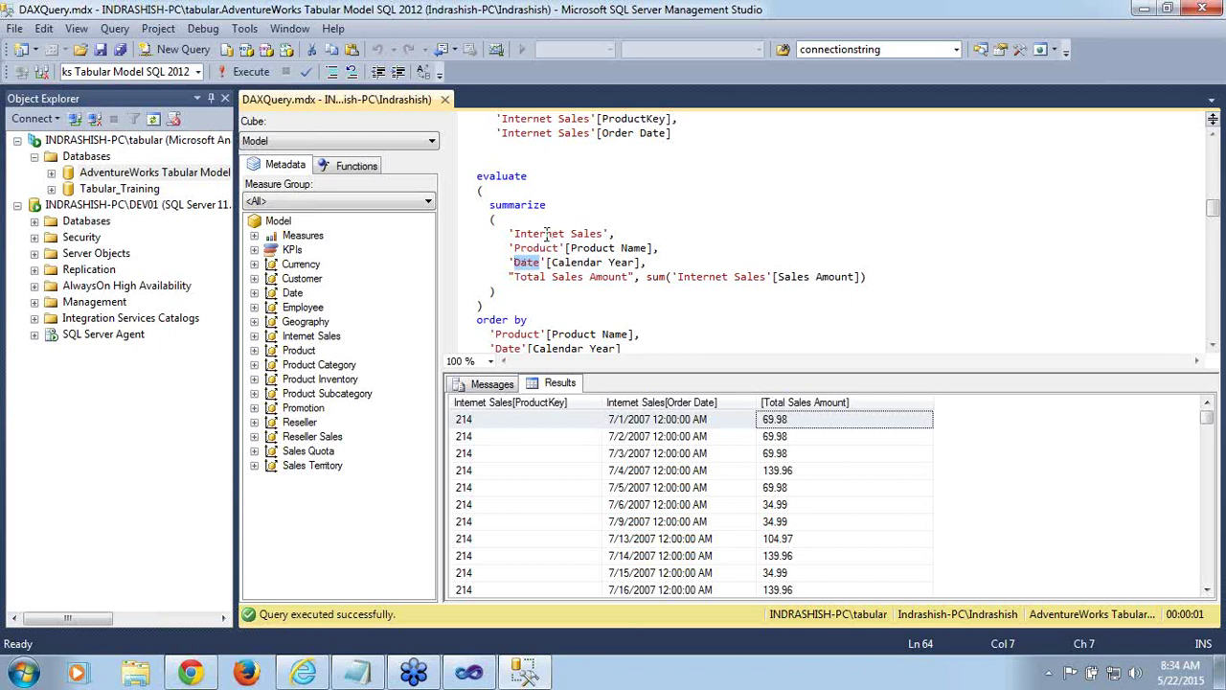
{"action": "double_click", "coordinate": [548, 234]}
{"action": "left_click", "coordinate": [577, 233]}
{"action": "double_click", "coordinate": [536, 233]}
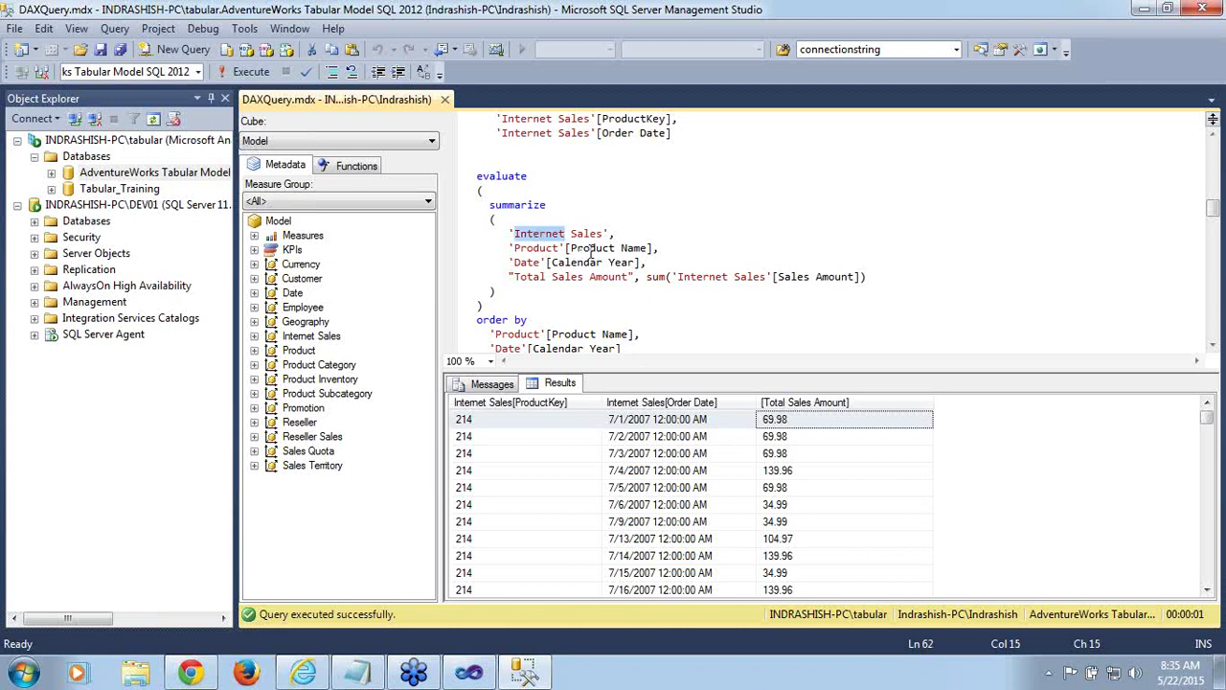
{"action": "double_click", "coordinate": [591, 248]}
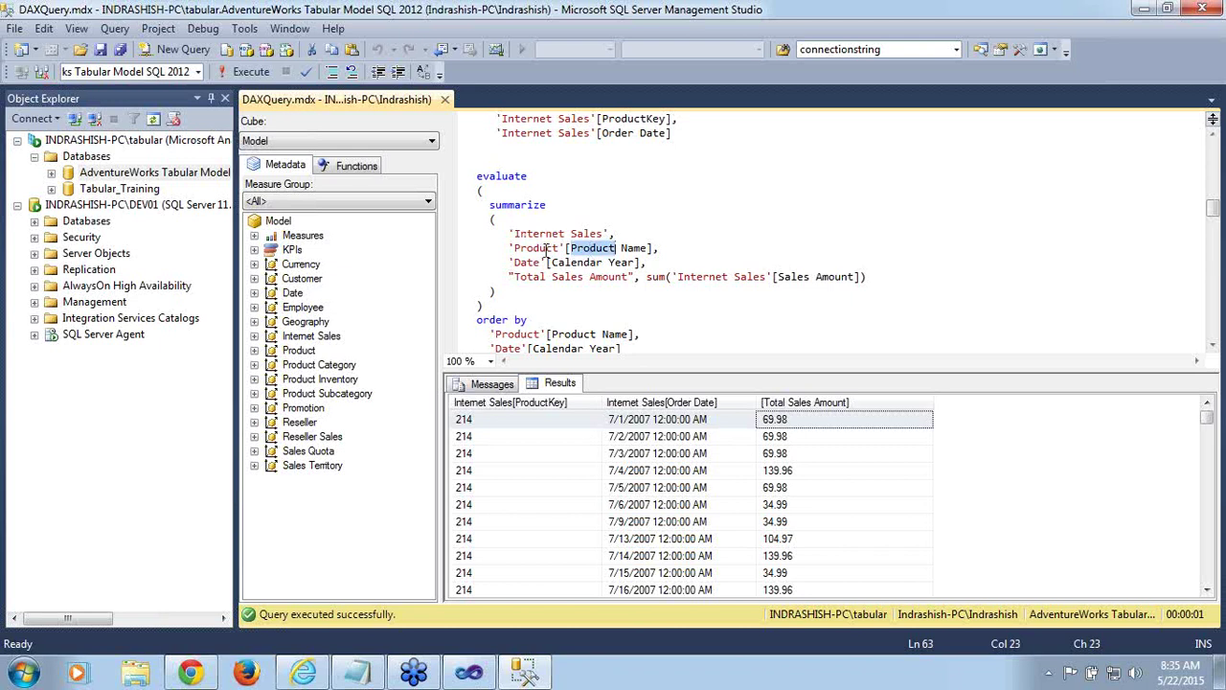
{"action": "double_click", "coordinate": [546, 250]}
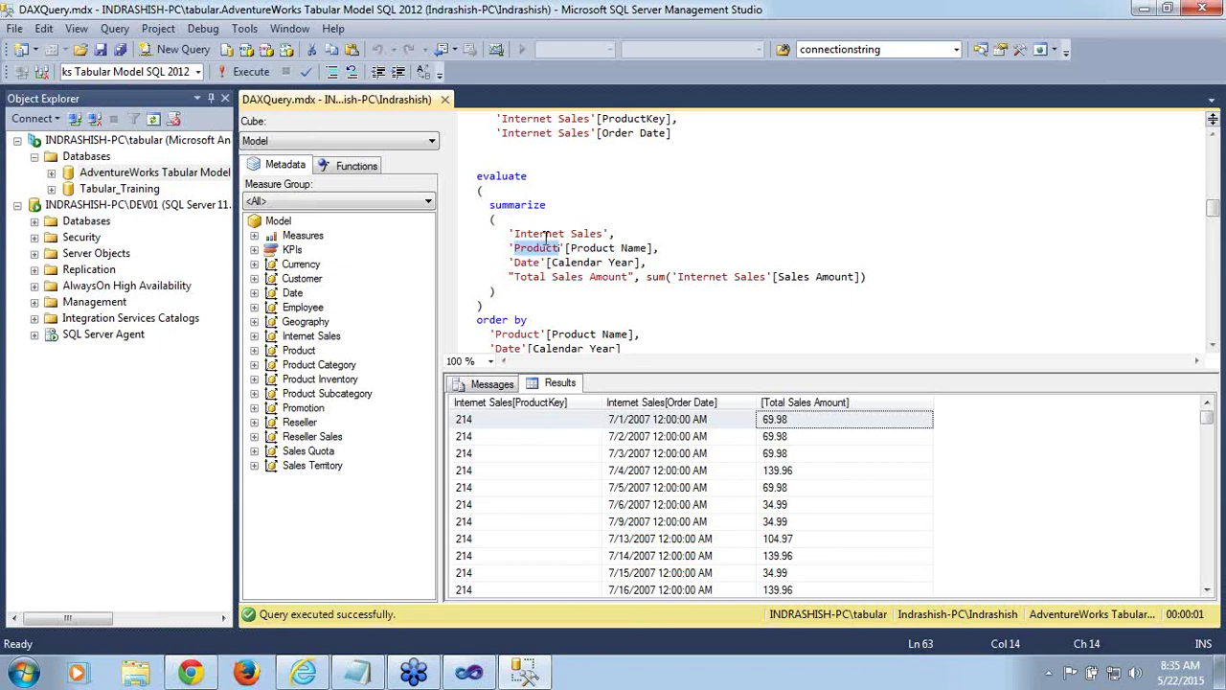
{"action": "left_click", "coordinate": [546, 236]}
{"action": "double_click", "coordinate": [545, 251]}
{"action": "double_click", "coordinate": [556, 263]}
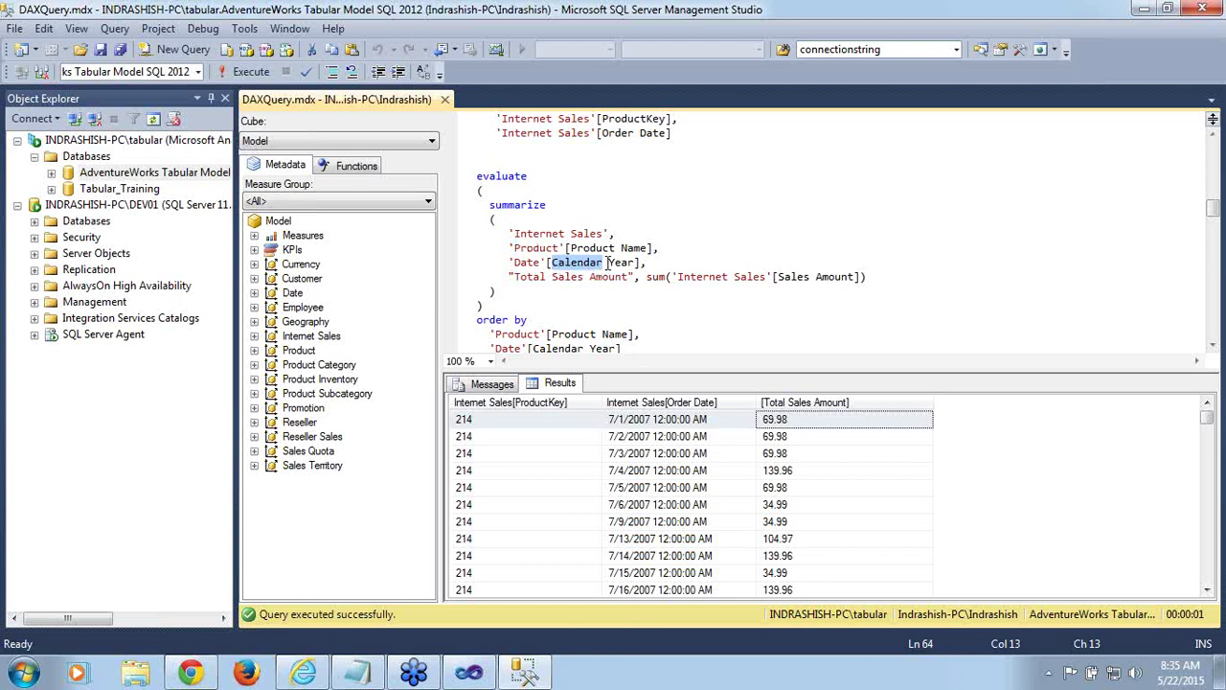
{"action": "left_click", "coordinate": [606, 263]}
{"action": "double_click", "coordinate": [526, 264]}
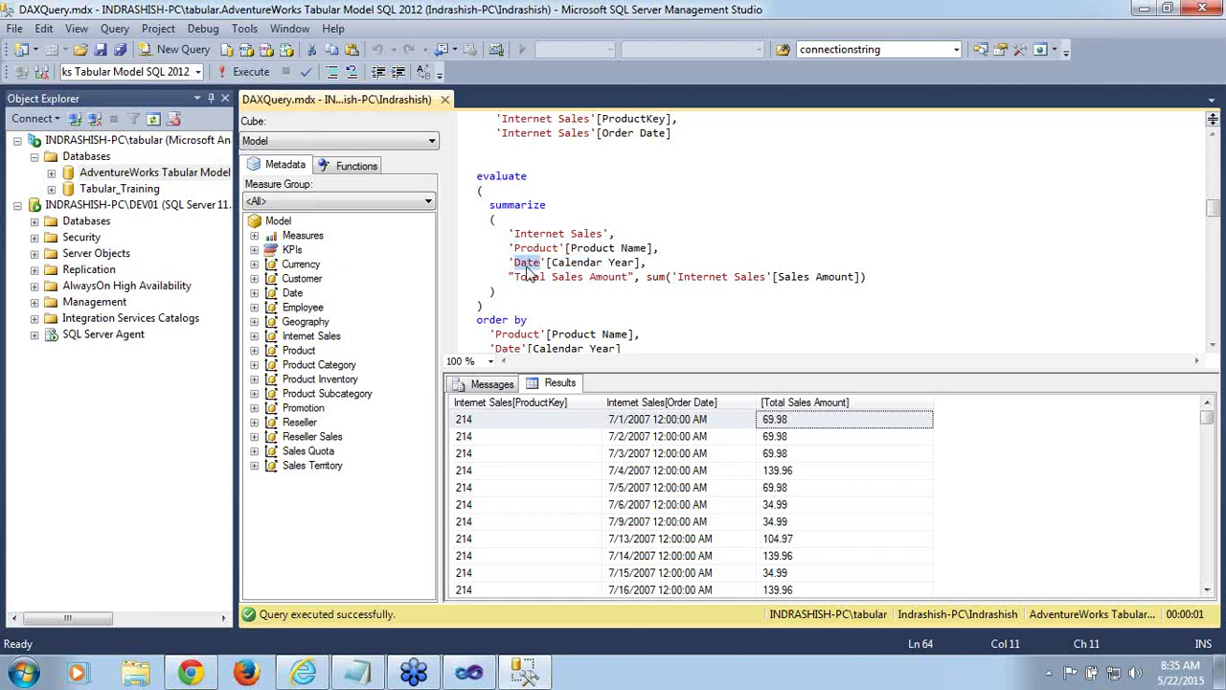
{"action": "double_click", "coordinate": [544, 234]}
{"action": "left_click", "coordinate": [532, 265]}
{"action": "double_click", "coordinate": [529, 264]}
{"action": "double_click", "coordinate": [583, 248]}
{"action": "double_click", "coordinate": [570, 263]}
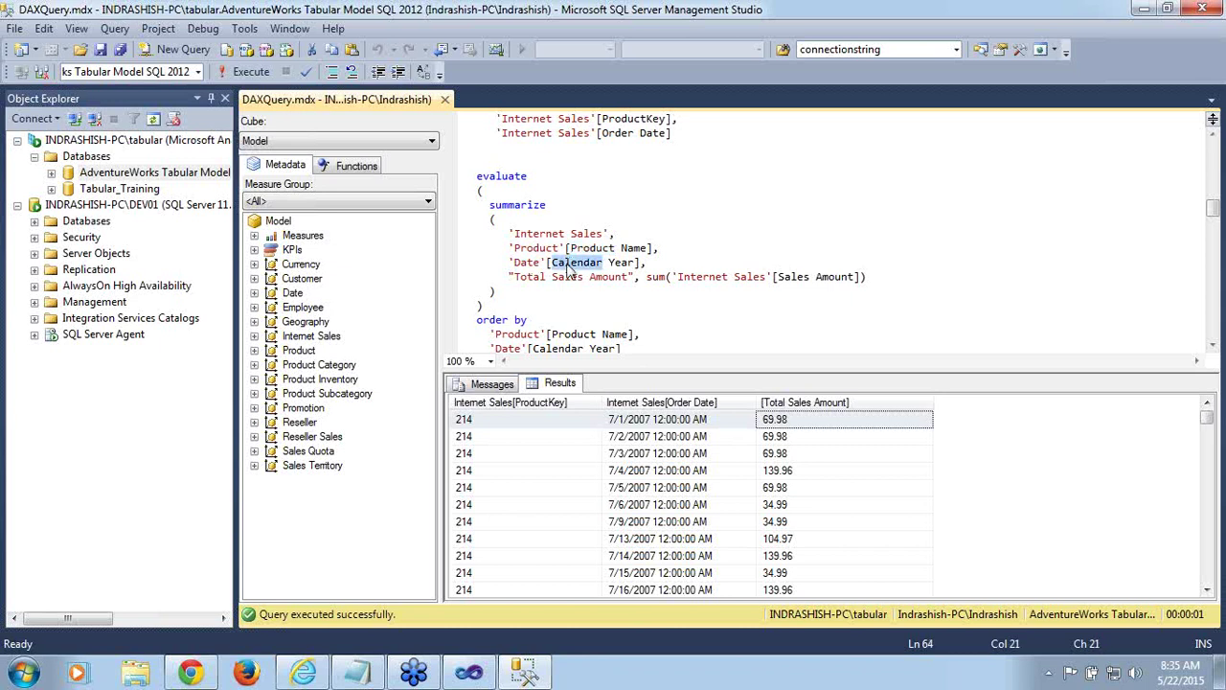
{"action": "double_click", "coordinate": [805, 277]}
{"action": "double_click", "coordinate": [750, 277]}
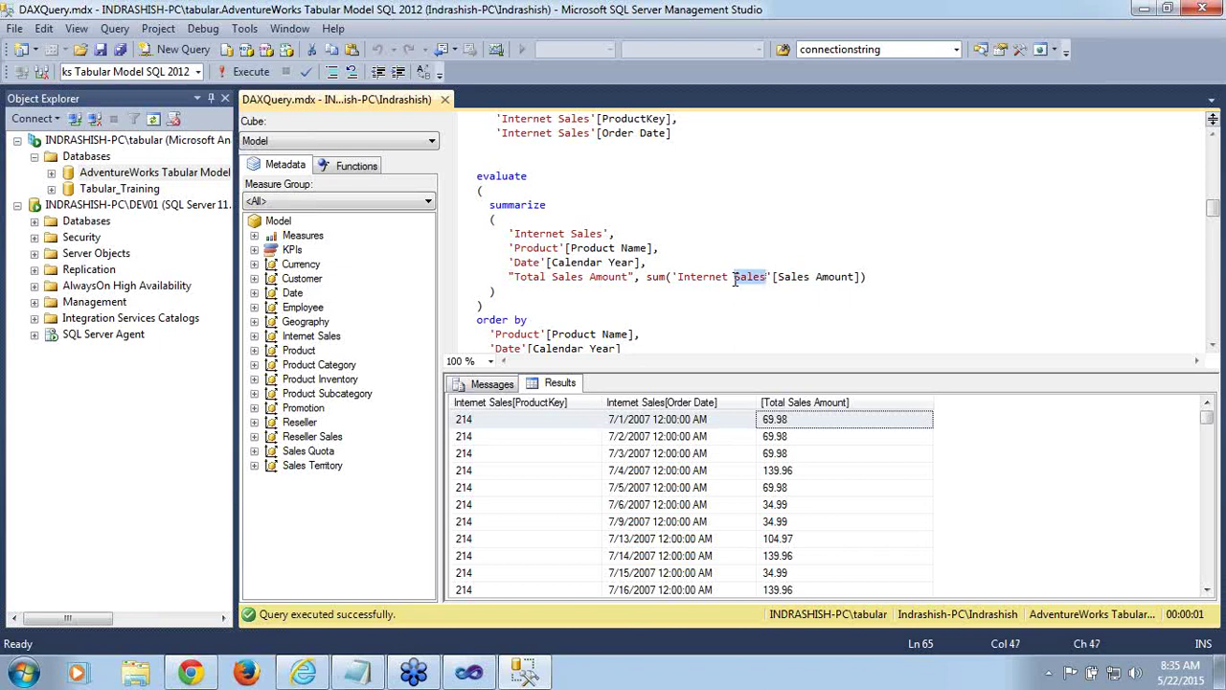
{"action": "left_click", "coordinate": [1213, 346]}
{"action": "left_click", "coordinate": [1213, 346]}
{"action": "left_click", "coordinate": [1213, 346]}
{"action": "left_click", "coordinate": [1214, 346]}
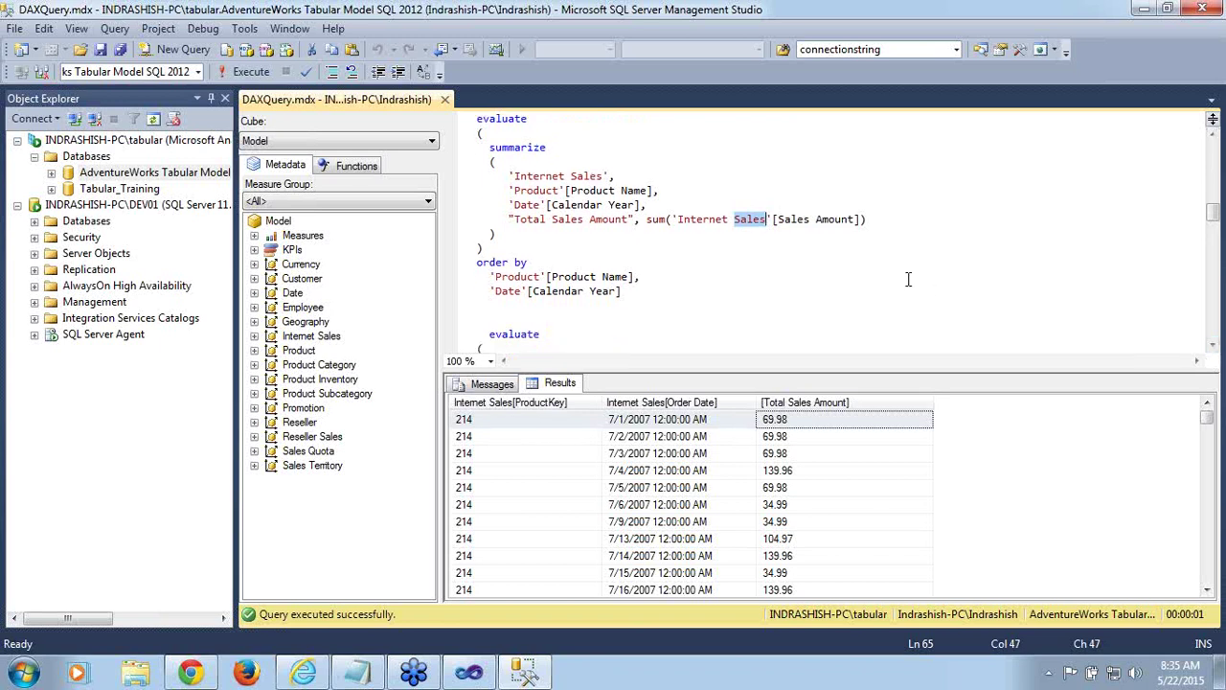
{"action": "double_click", "coordinate": [537, 190]}
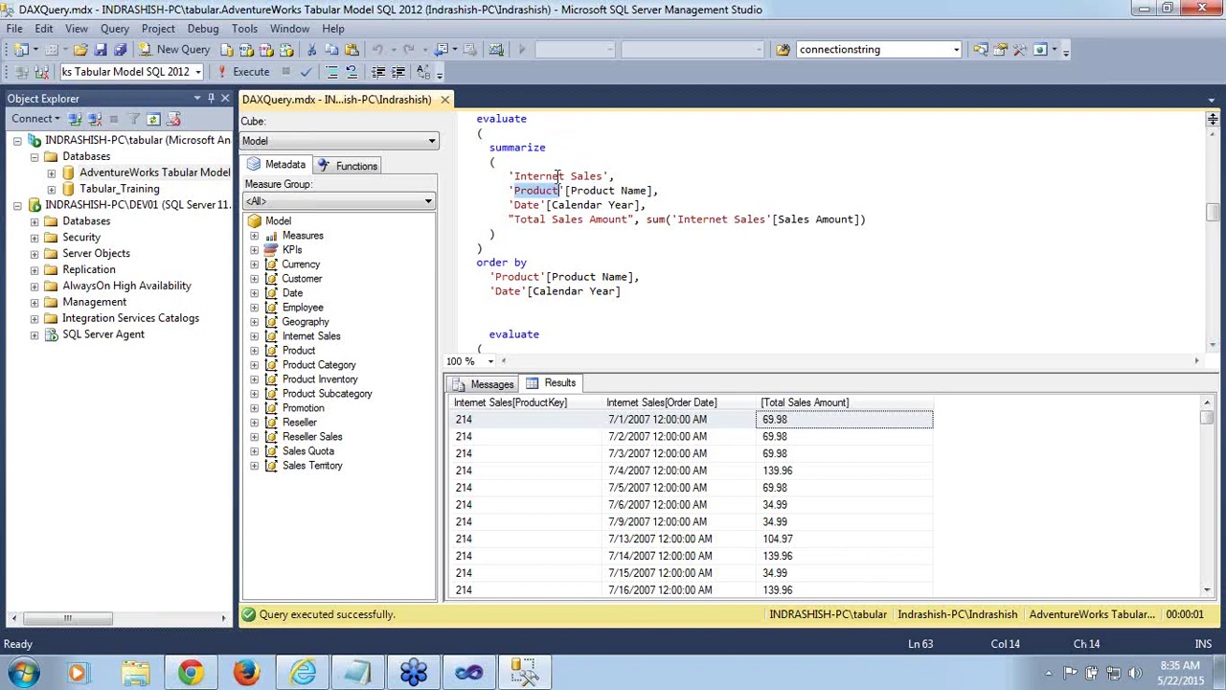
{"action": "double_click", "coordinate": [560, 176]}
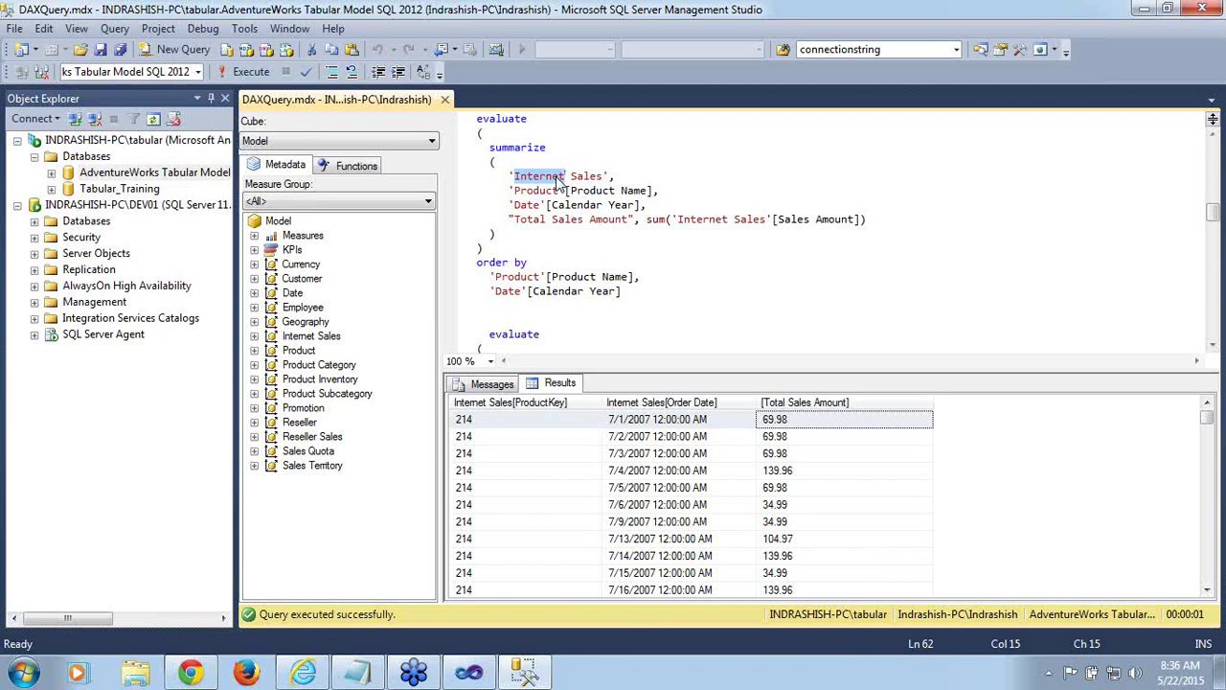
{"action": "double_click", "coordinate": [508, 121]}
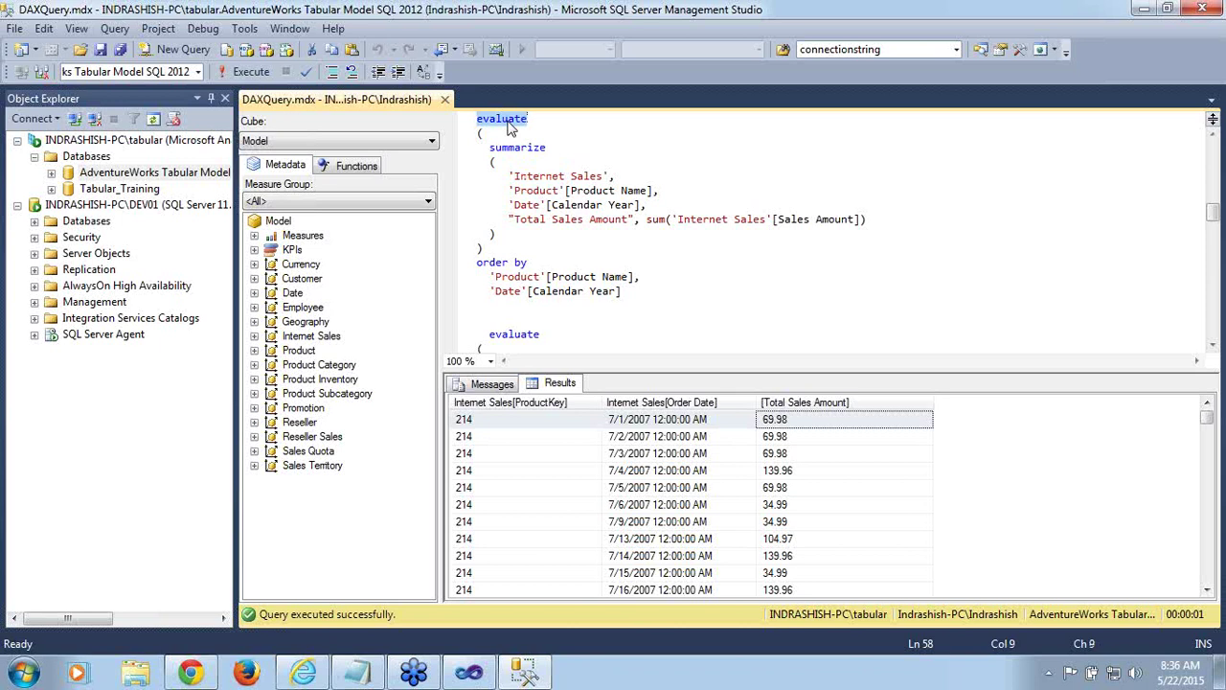
{"action": "left_click", "coordinate": [626, 292], "text": "shift"}
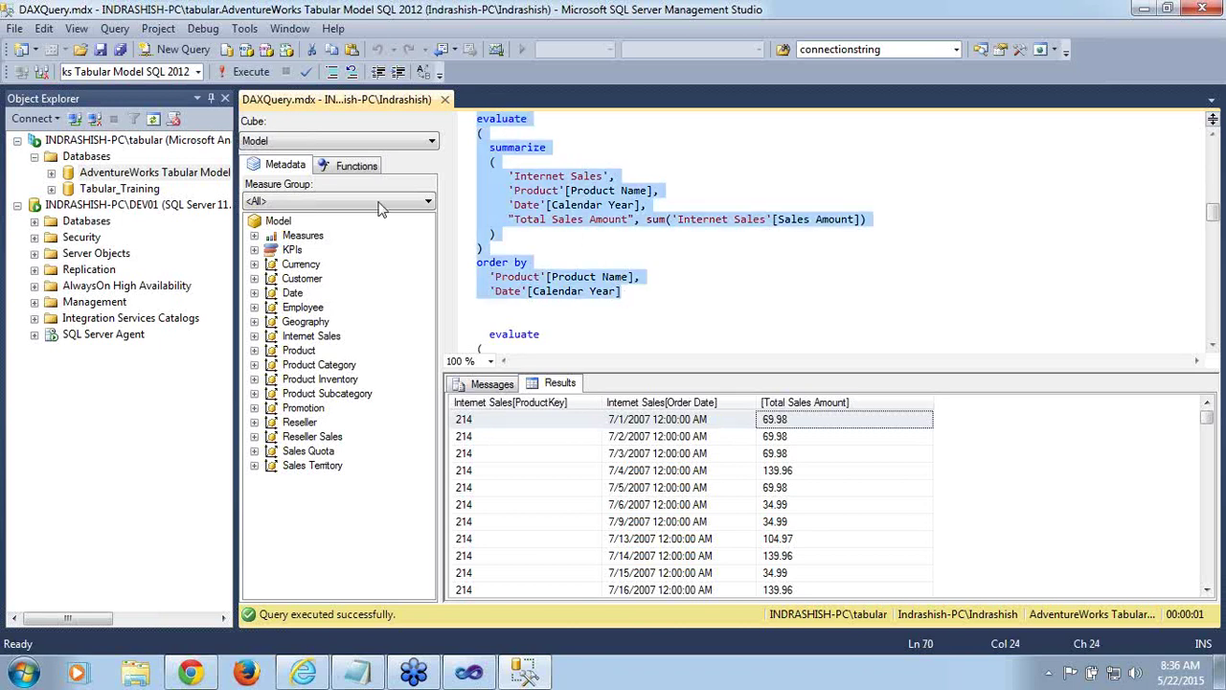
Run the Product Name and Calendar Year query and widen its Product, Year and Total Sales Amount columns
{"action": "left_click", "coordinate": [245, 71]}
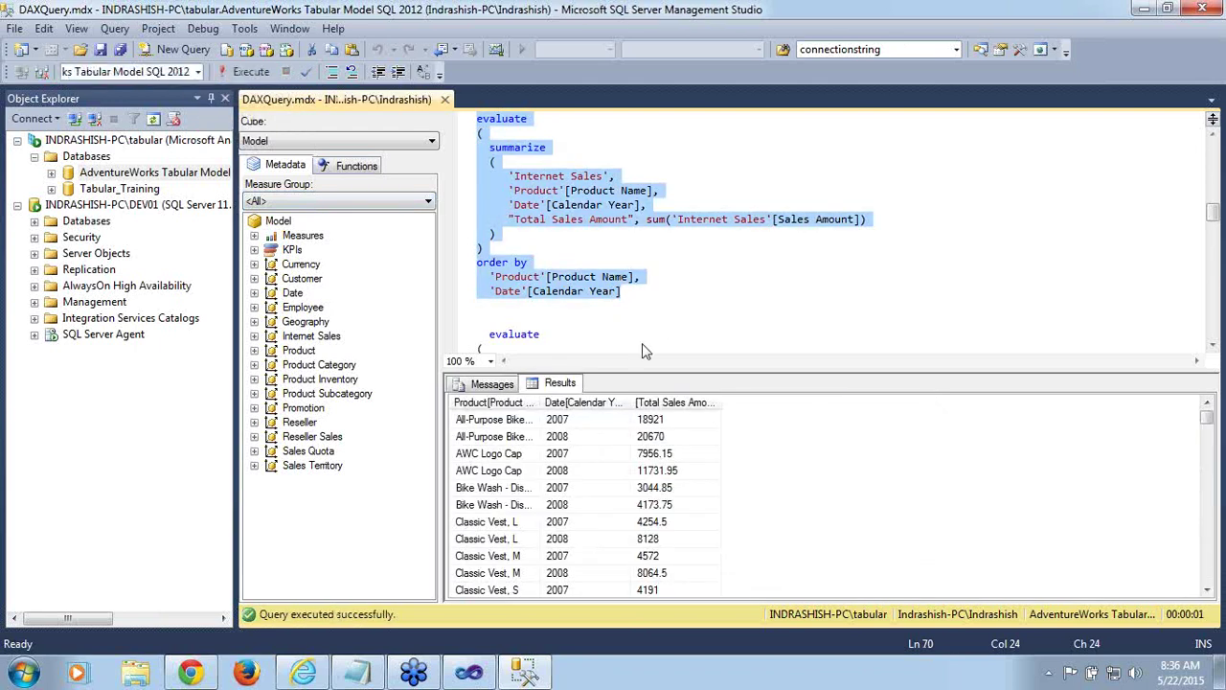
{"action": "left_click_drag", "start_coordinate": [538, 402], "coordinate": [604, 402]}
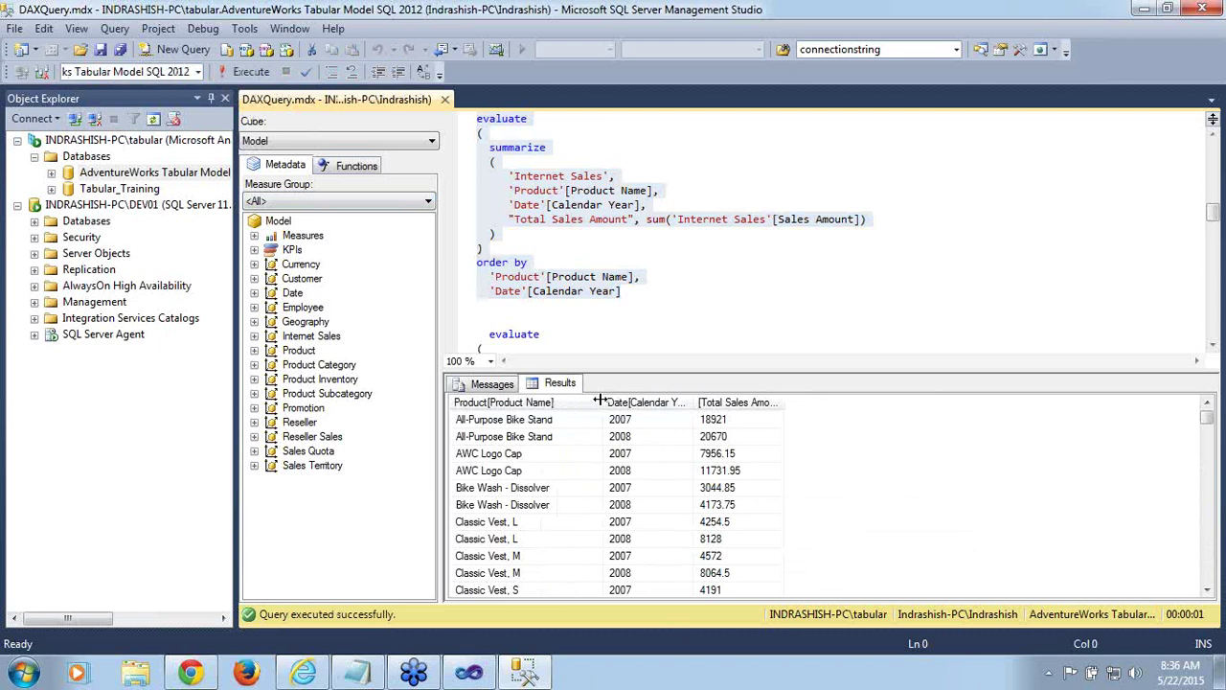
{"action": "left_click_drag", "start_coordinate": [692, 402], "coordinate": [740, 402]}
{"action": "left_click", "coordinate": [788, 425]}
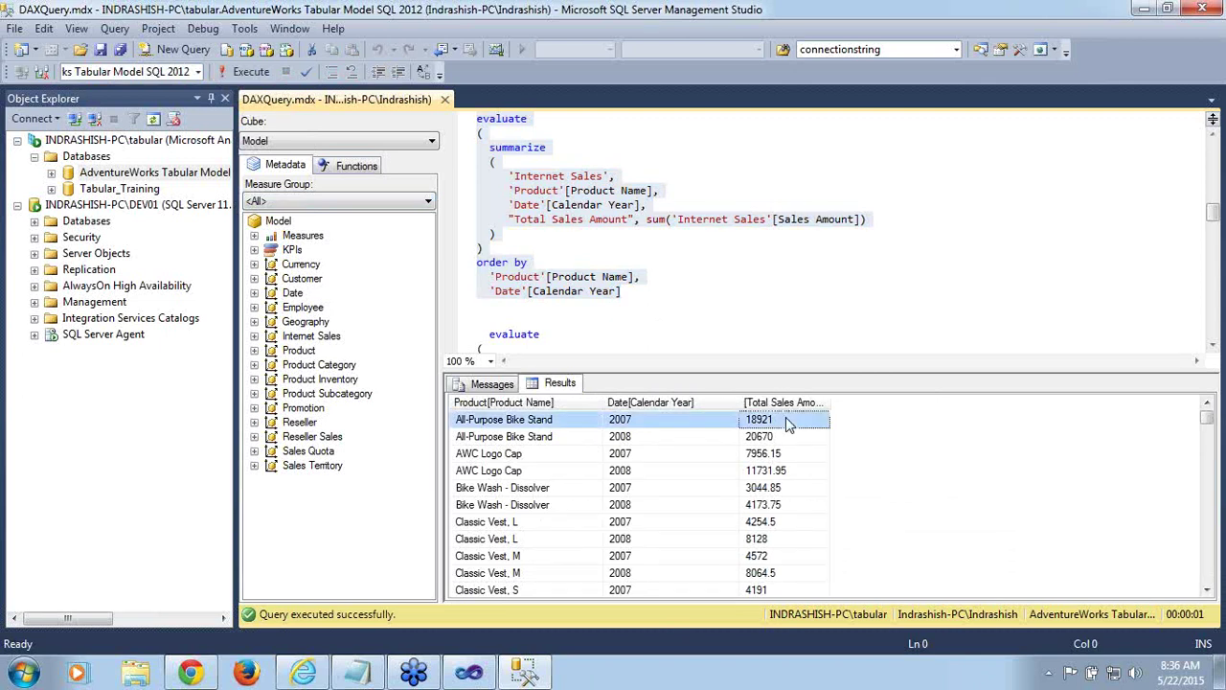
{"action": "left_click_drag", "start_coordinate": [830, 402], "coordinate": [882, 410]}
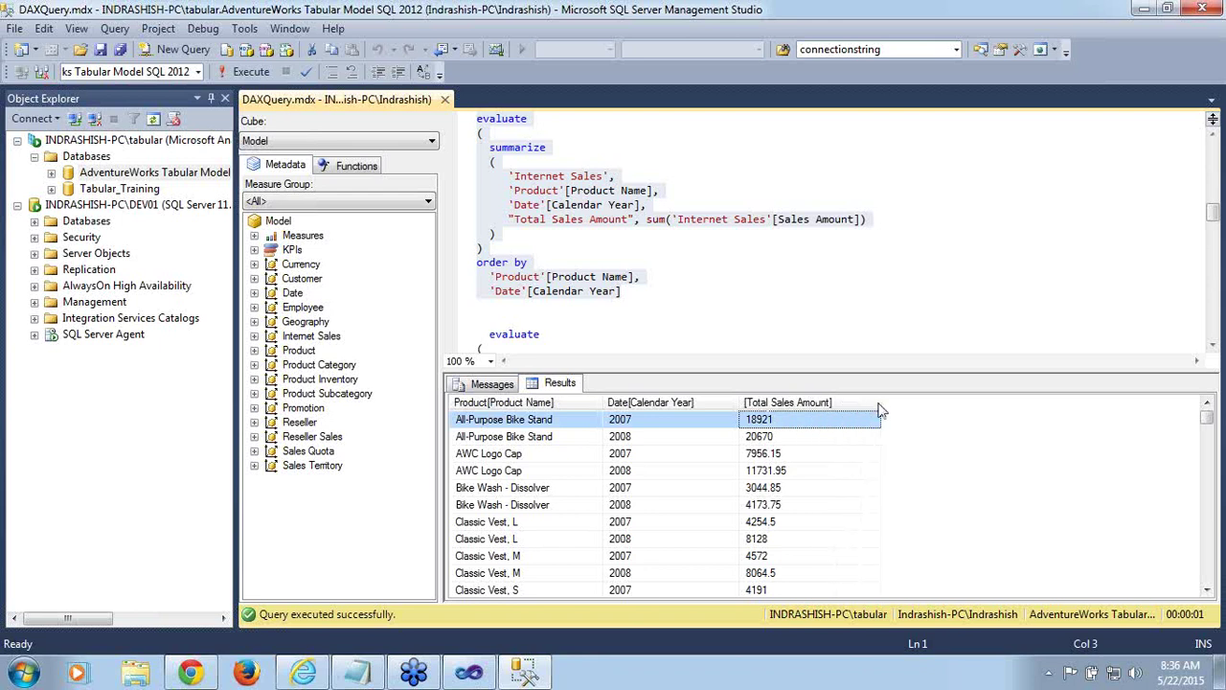
Check the first result row: All-Purpose Bike Stand, 2007, 18921
{"action": "left_click", "coordinate": [487, 427]}
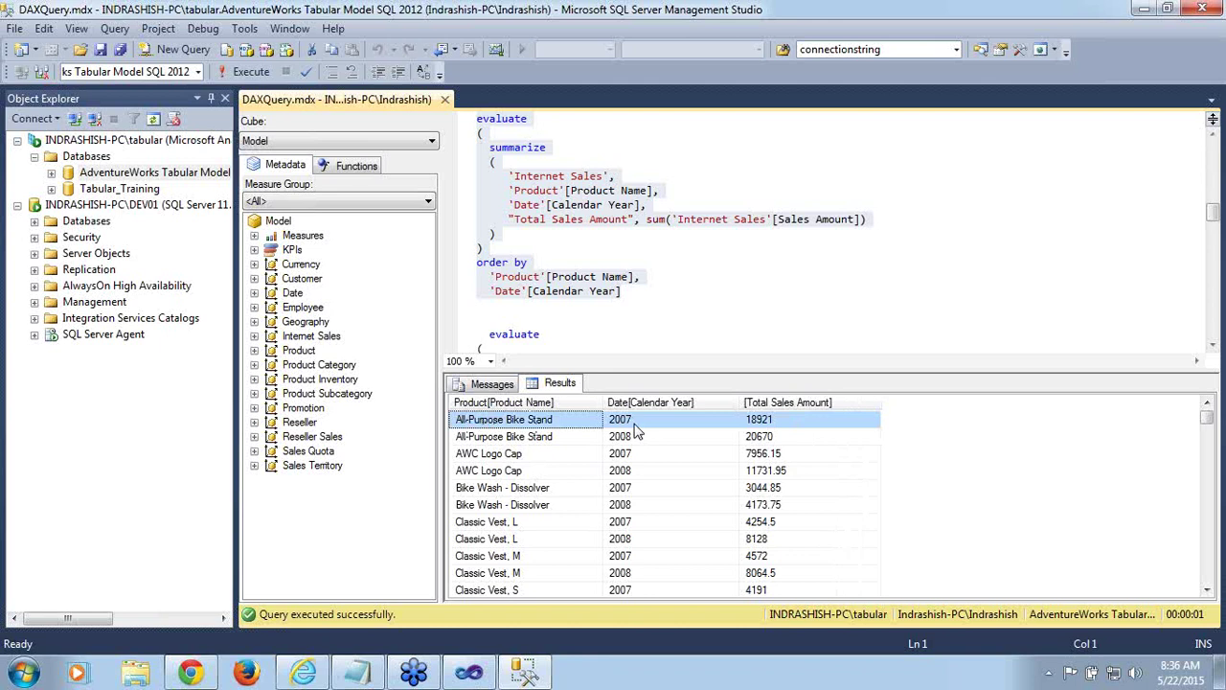
{"action": "left_click", "coordinate": [637, 428]}
{"action": "left_click", "coordinate": [824, 426]}
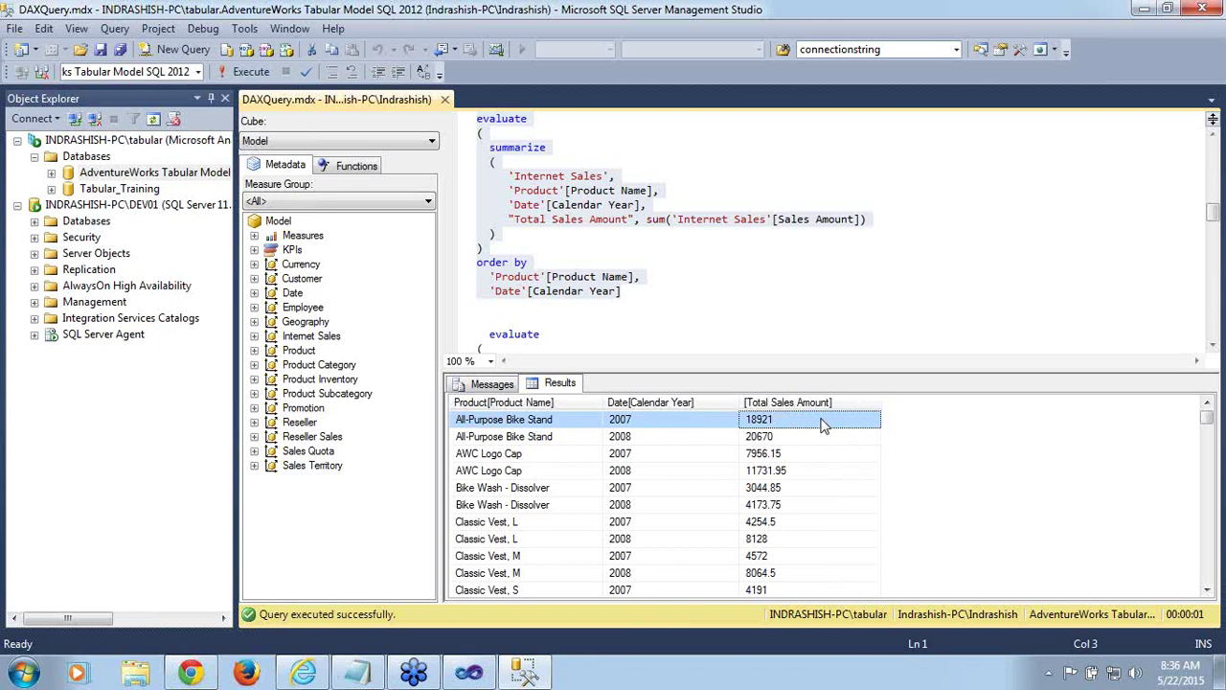
{"action": "left_click", "coordinate": [39, 490]}
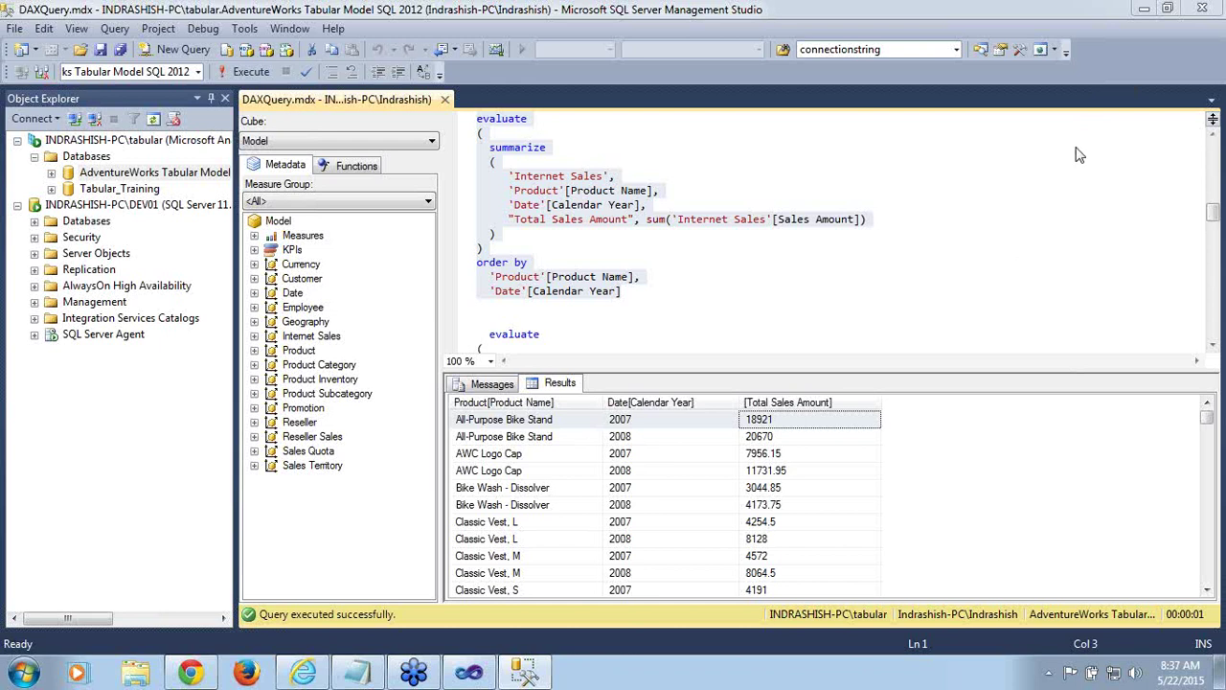
Scroll the editor down past the first query to the next summarize query
{"action": "left_click", "coordinate": [805, 293]}
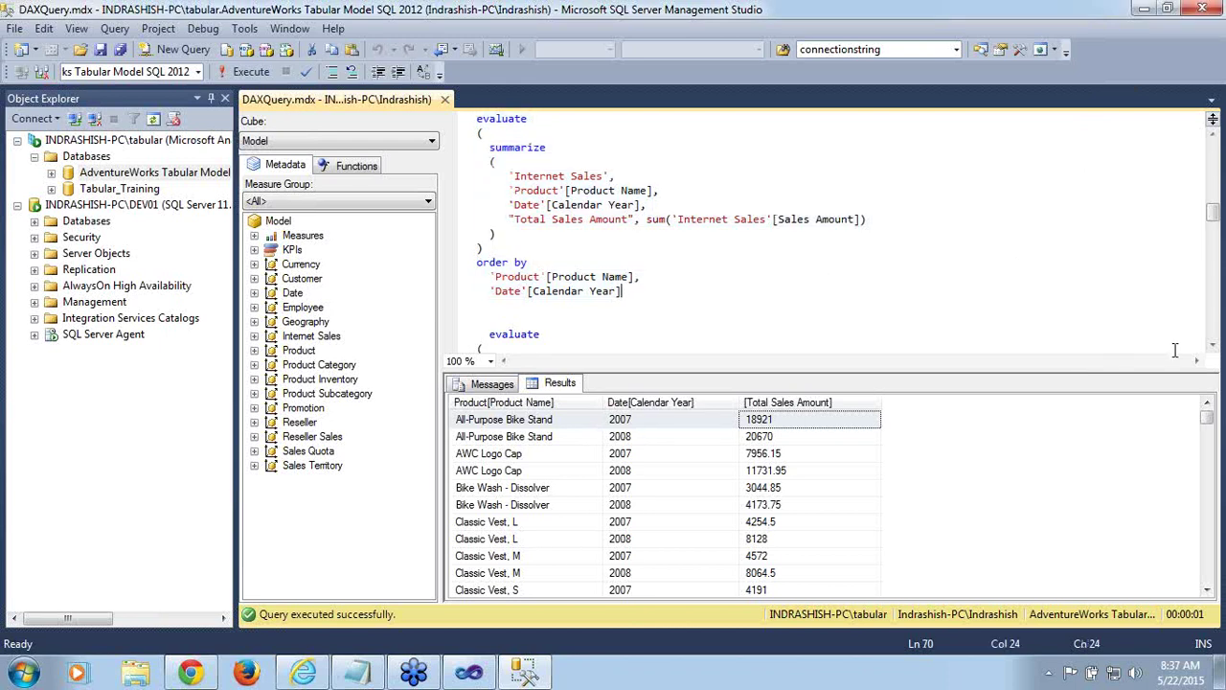
{"action": "left_click", "coordinate": [1213, 346]}
{"action": "left_click", "coordinate": [1213, 346]}
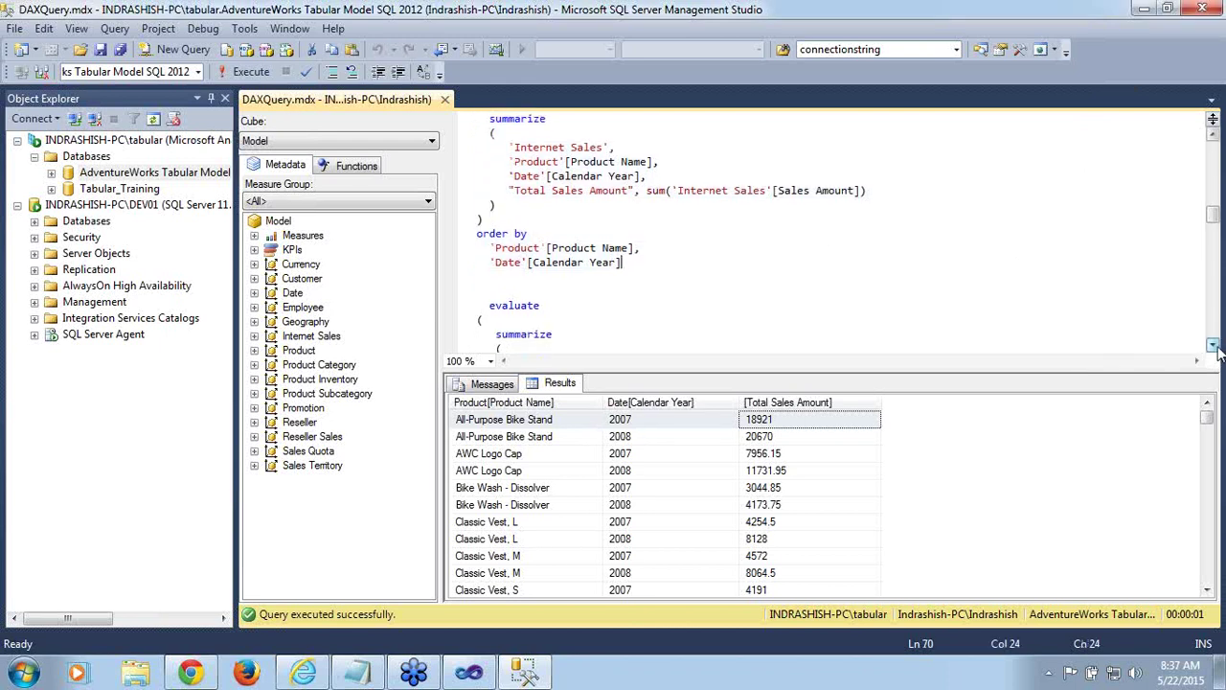
{"action": "left_click", "coordinate": [1213, 346]}
{"action": "left_click", "coordinate": [1213, 346]}
{"action": "left_click", "coordinate": [1213, 346]}
{"action": "left_click", "coordinate": [1213, 346]}
{"action": "left_click", "coordinate": [1213, 346]}
{"action": "left_click", "coordinate": [1213, 346]}
{"action": "left_click", "coordinate": [1213, 346]}
{"action": "left_click", "coordinate": [1213, 346]}
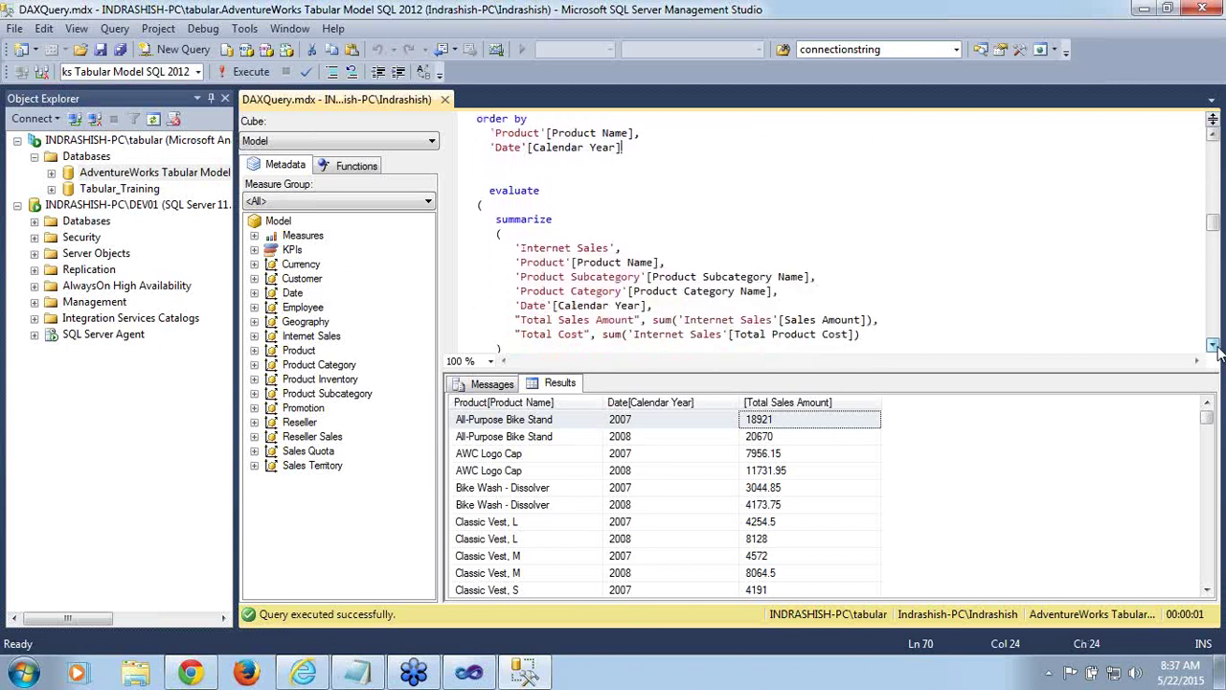
{"action": "left_click", "coordinate": [1213, 346]}
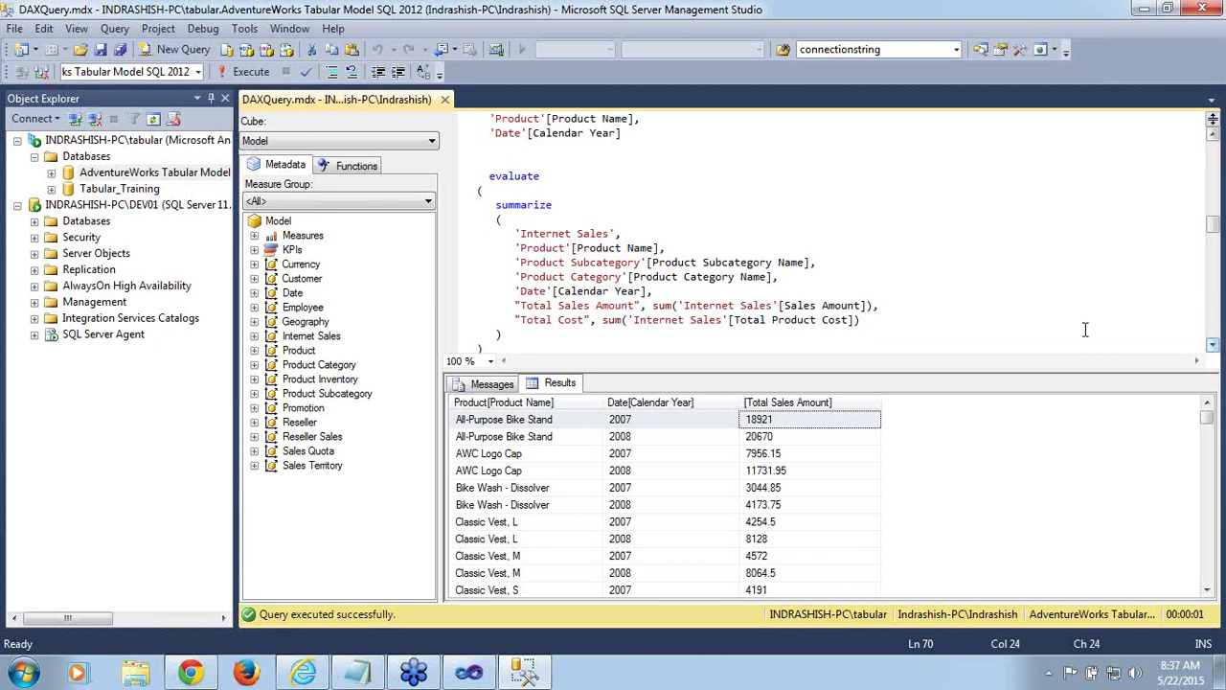
Highlight the Product Name, Subcategory, Category, Calendar Year, Sales Amount and Total Product Cost references
{"action": "double_click", "coordinate": [605, 248]}
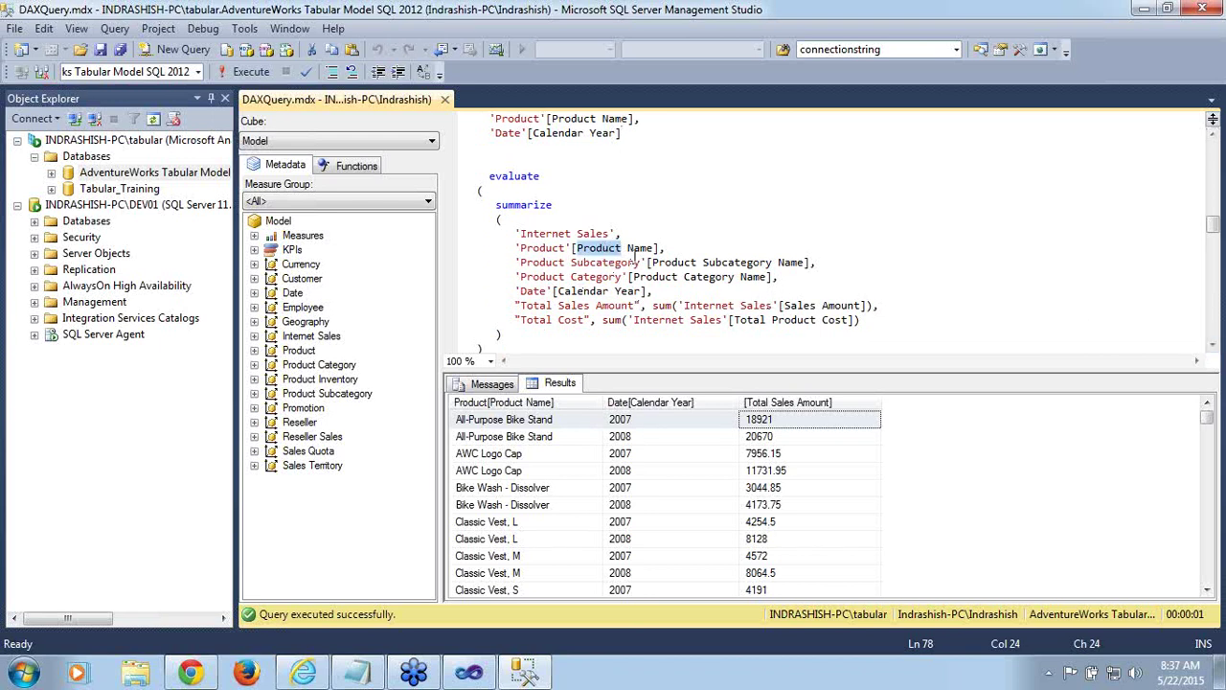
{"action": "double_click", "coordinate": [641, 248]}
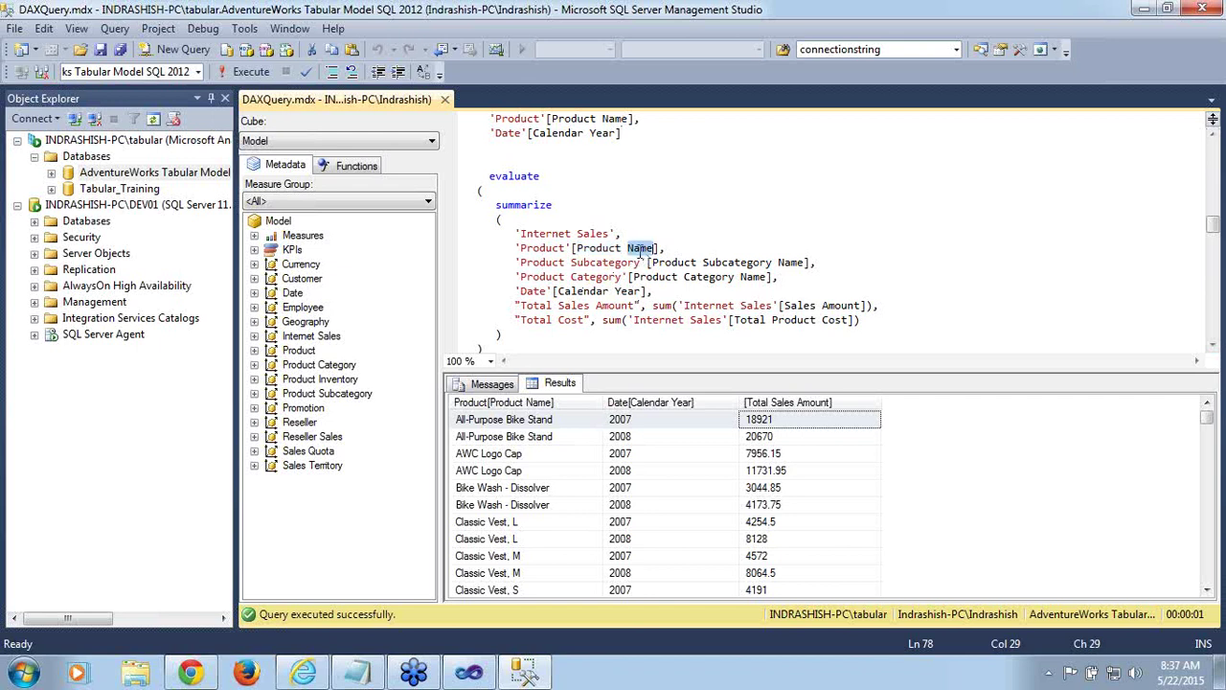
{"action": "double_click", "coordinate": [549, 248]}
{"action": "double_click", "coordinate": [550, 262]}
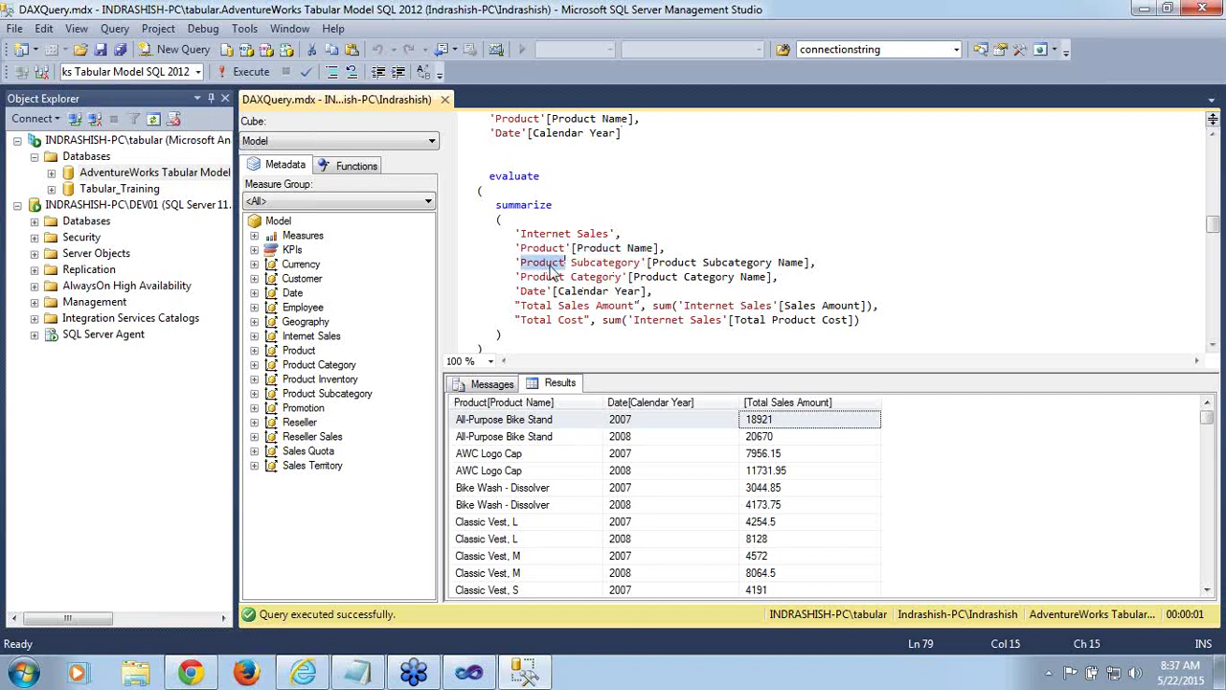
{"action": "double_click", "coordinate": [682, 263]}
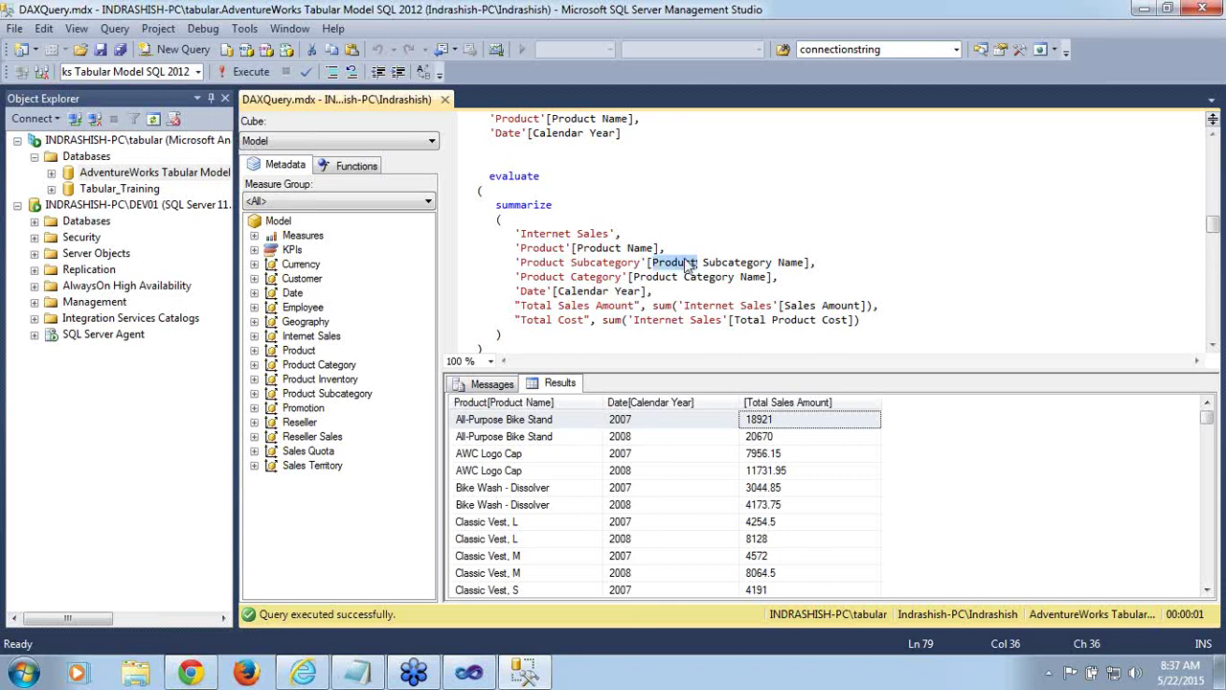
{"action": "double_click", "coordinate": [549, 278]}
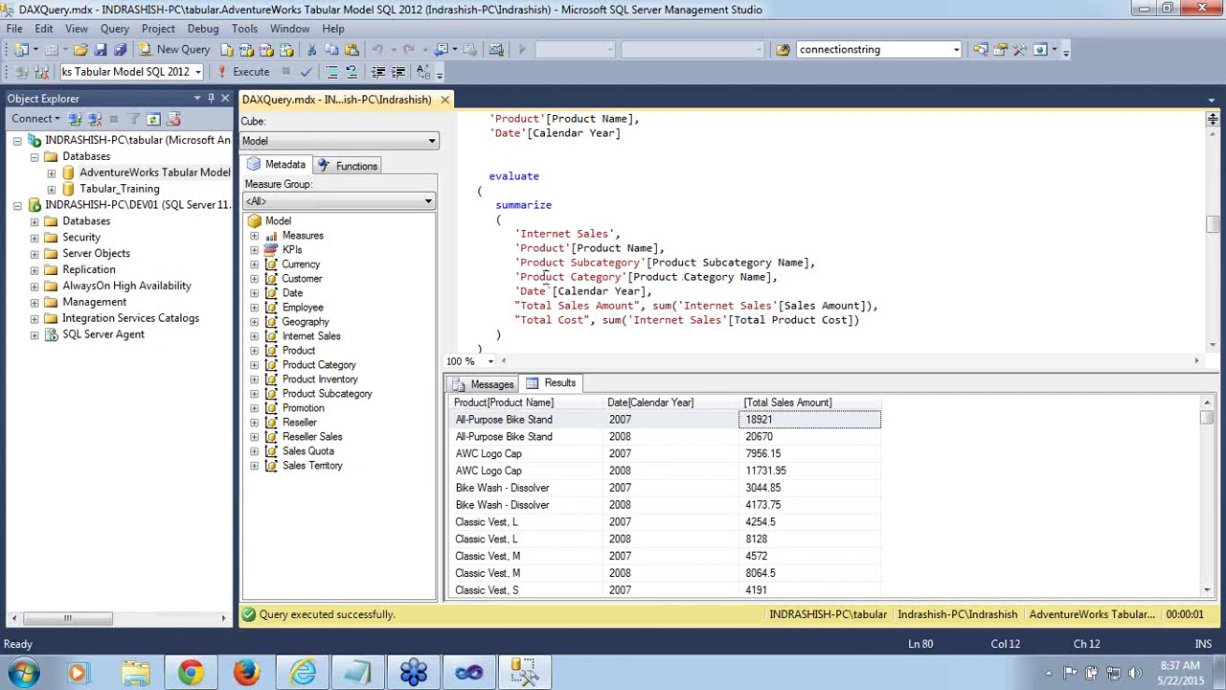
{"action": "double_click", "coordinate": [589, 279]}
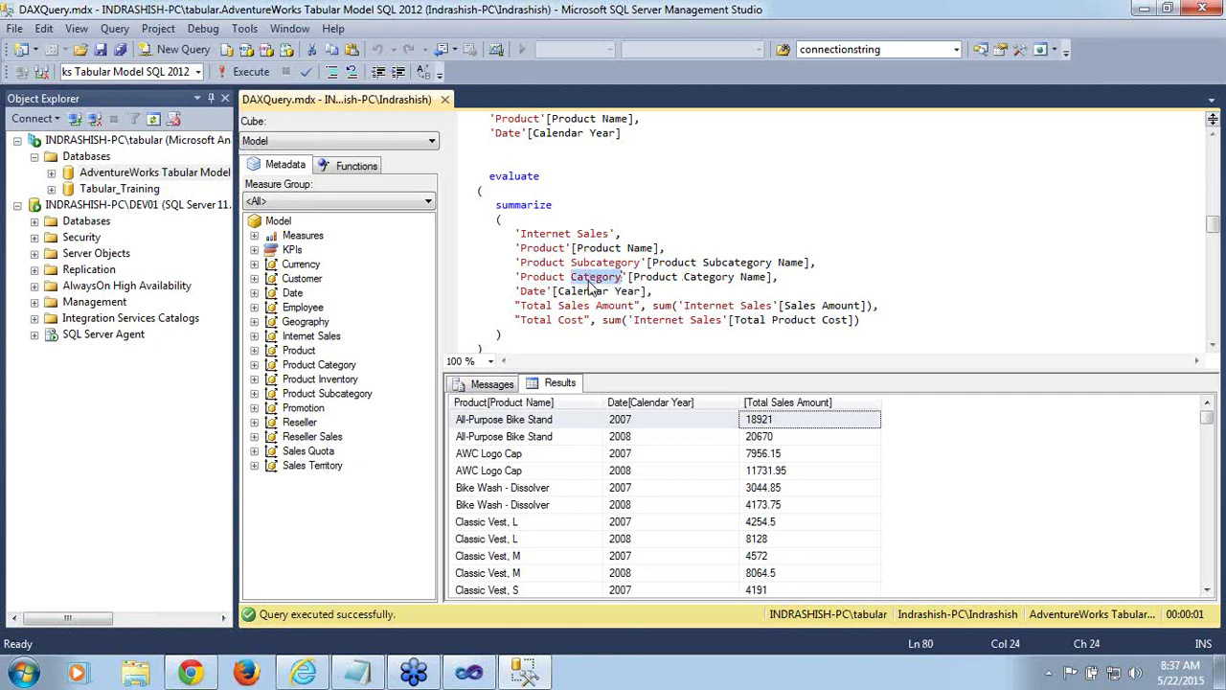
{"action": "double_click", "coordinate": [581, 291]}
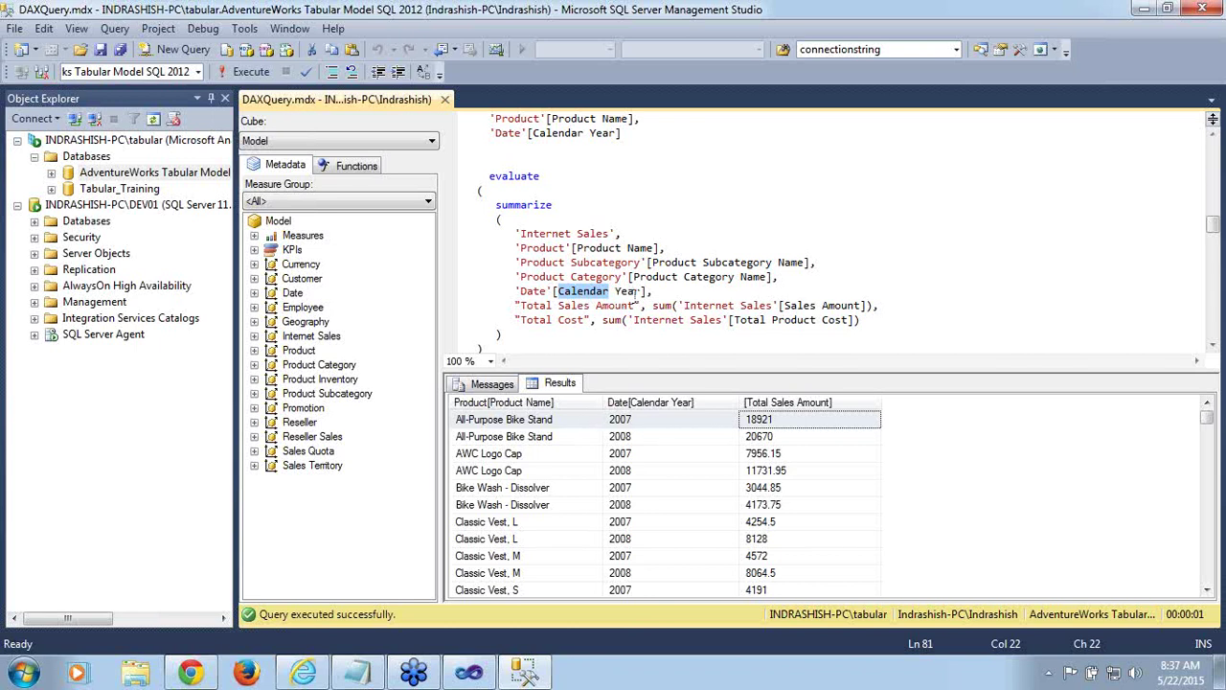
{"action": "double_click", "coordinate": [801, 307]}
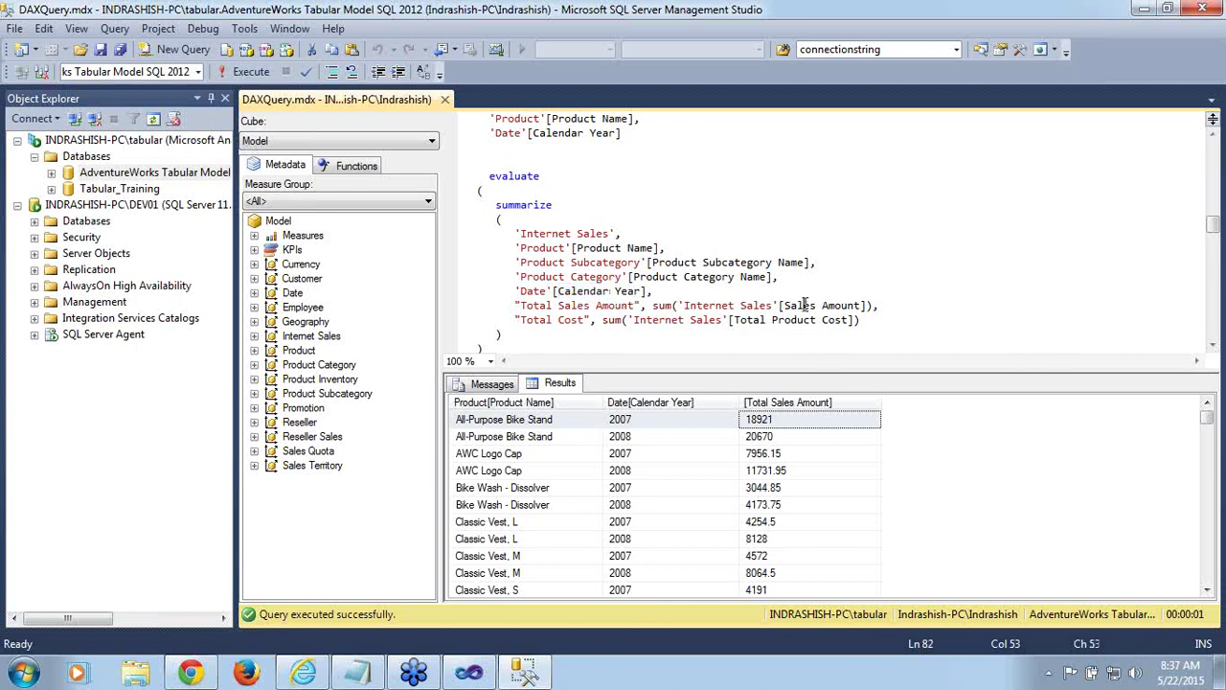
{"action": "double_click", "coordinate": [794, 322]}
Select the whole second evaluate query
{"action": "mouse_move", "coordinate": [1217, 230]}
{"action": "left_mouse_down"}
{"action": "mouse_move", "coordinate": [1219, 244]}
{"action": "mouse_move", "coordinate": [1219, 229]}
{"action": "left_mouse_up"}
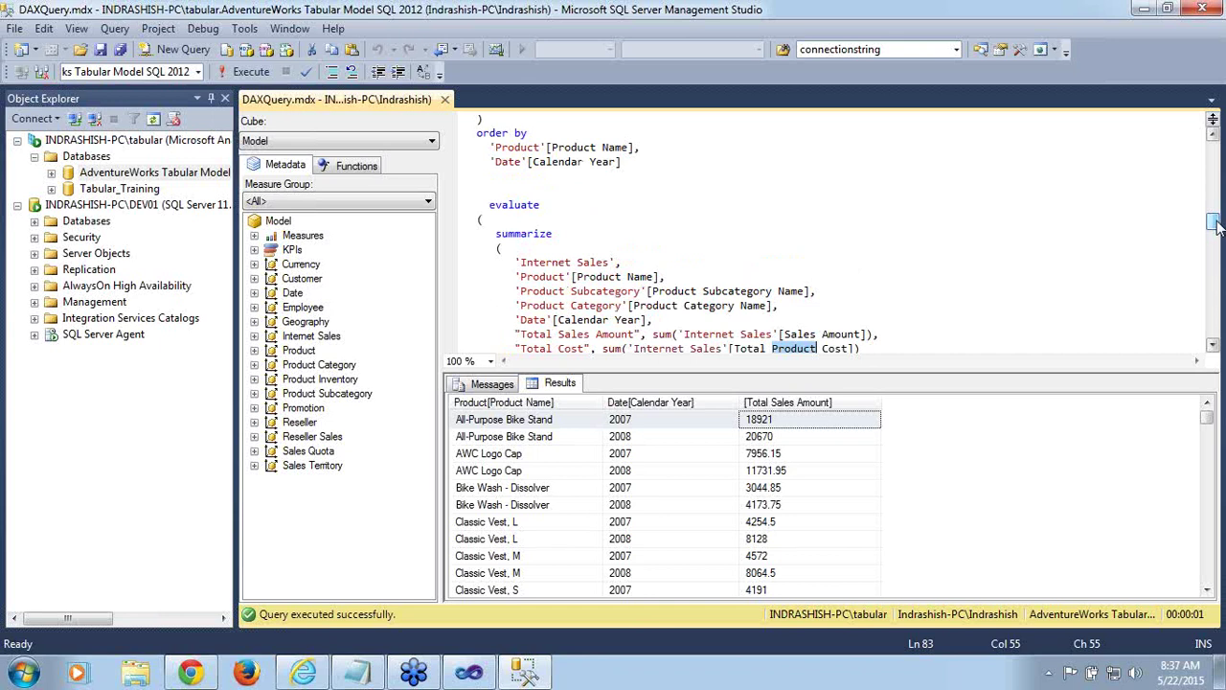
{"action": "double_click", "coordinate": [533, 206]}
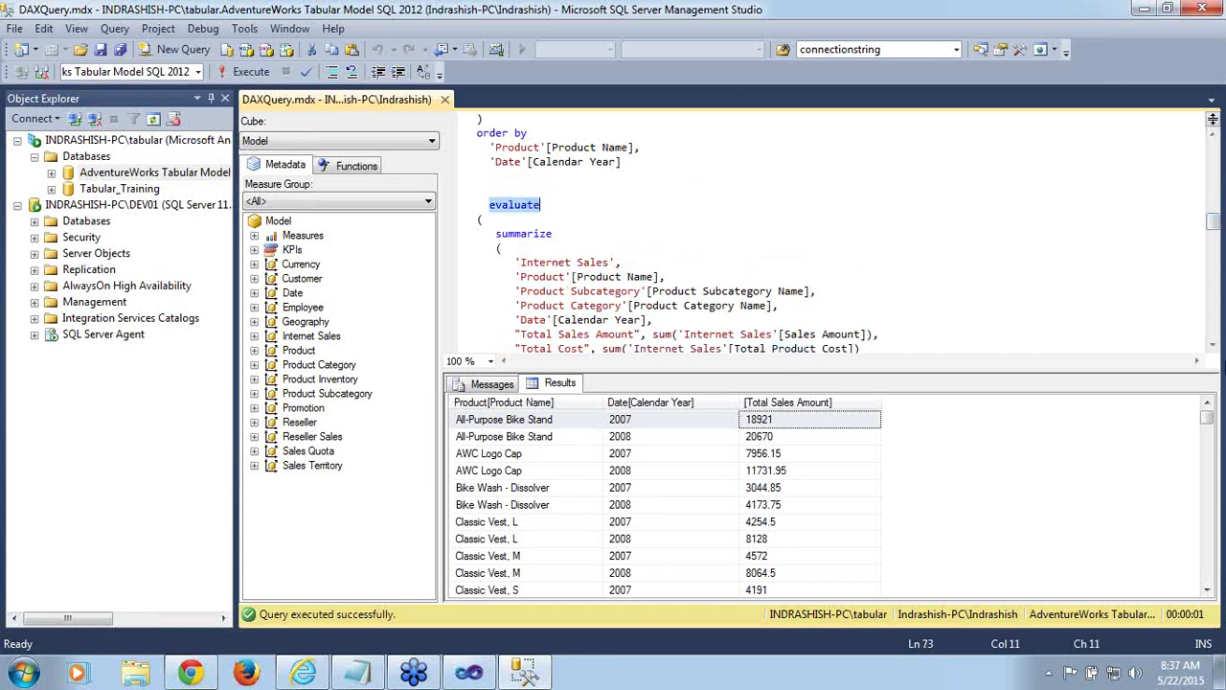
{"action": "left_click_drag", "start_coordinate": [1217, 352], "coordinate": [1217, 352]}
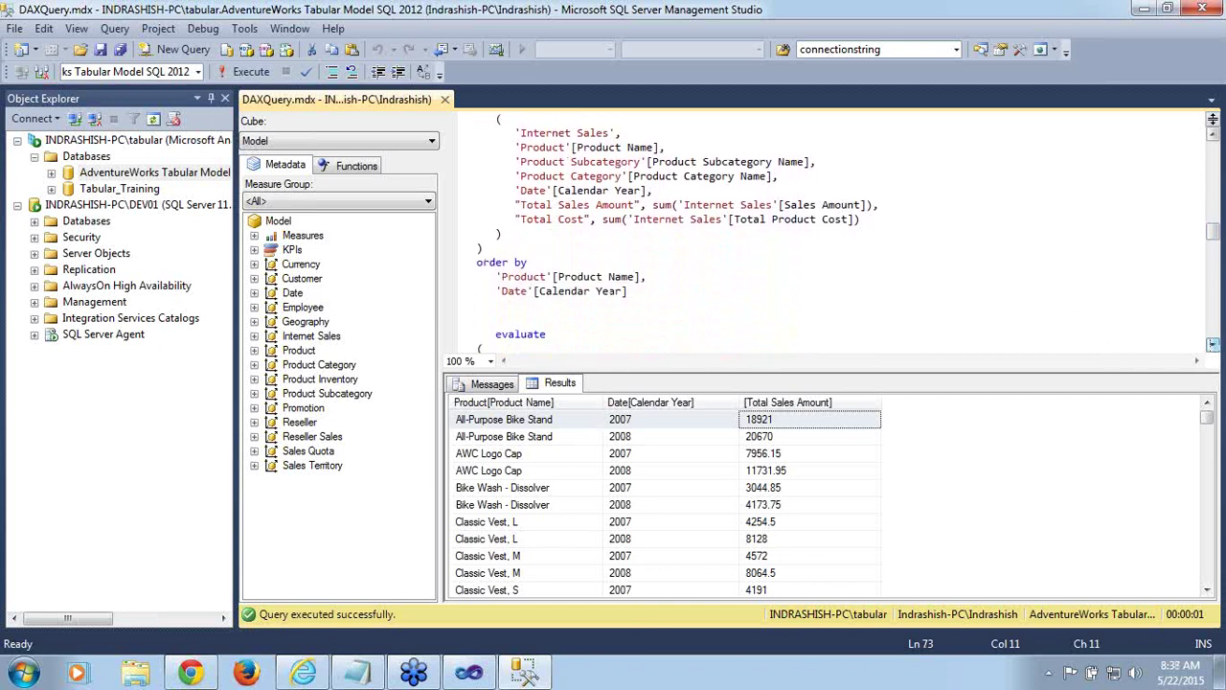
{"action": "left_click", "coordinate": [633, 297], "text": "shift"}
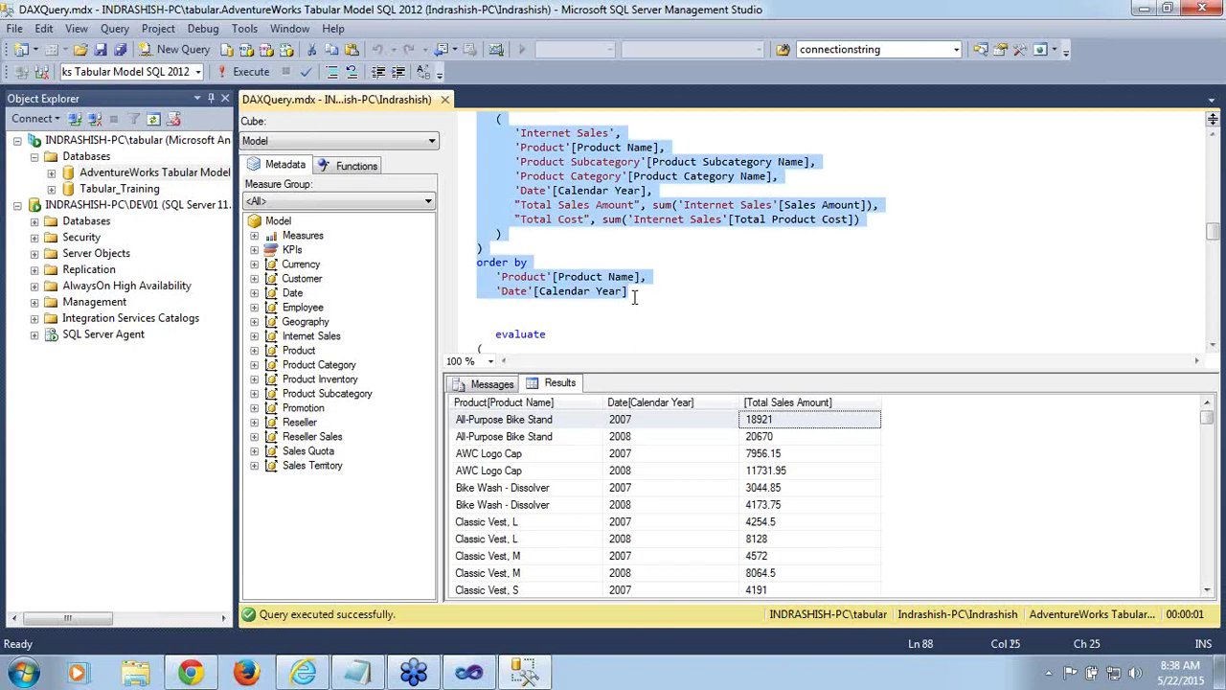
Run the subcategory-and-category summarize query and widen the Product Name, Subcategory and Category columns
{"action": "left_click", "coordinate": [245, 75]}
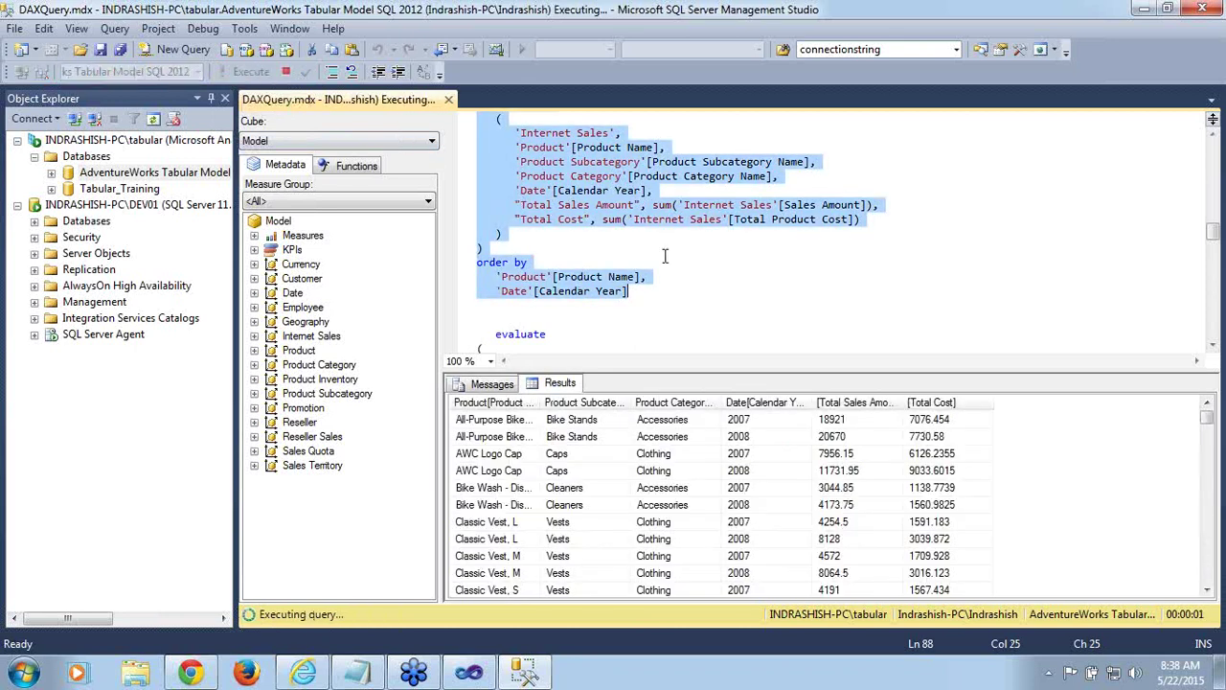
{"action": "left_click_drag", "start_coordinate": [634, 403], "coordinate": [678, 402]}
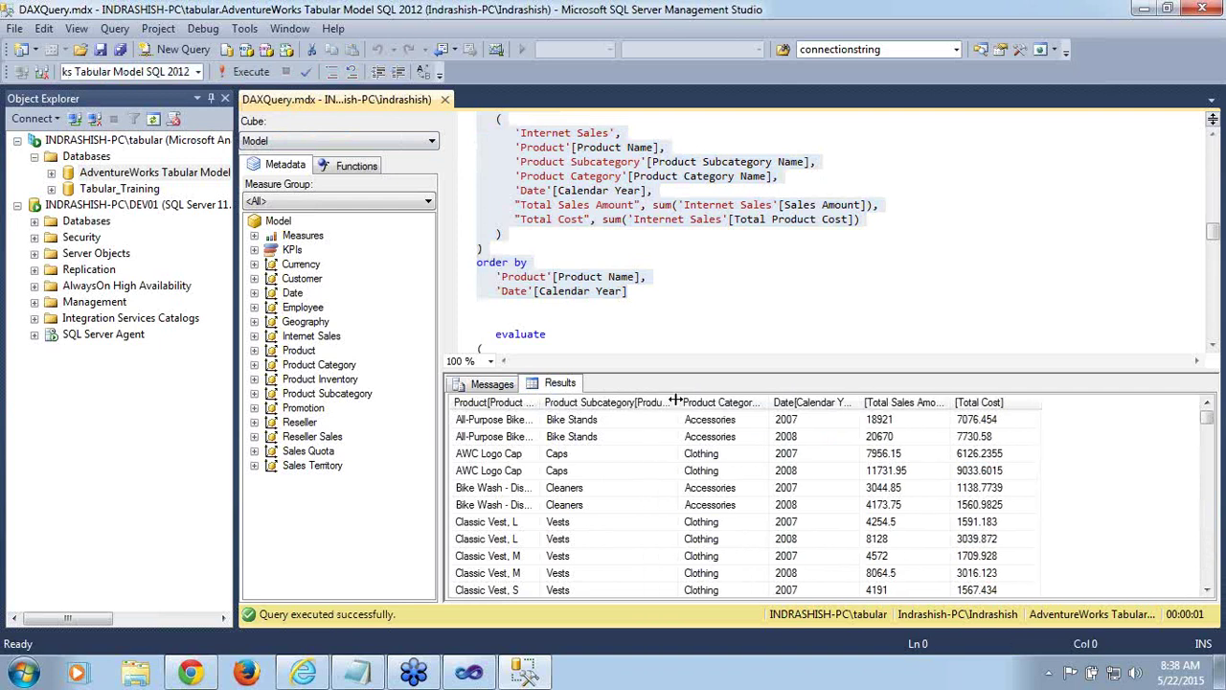
{"action": "left_click_drag", "start_coordinate": [540, 403], "coordinate": [585, 402]}
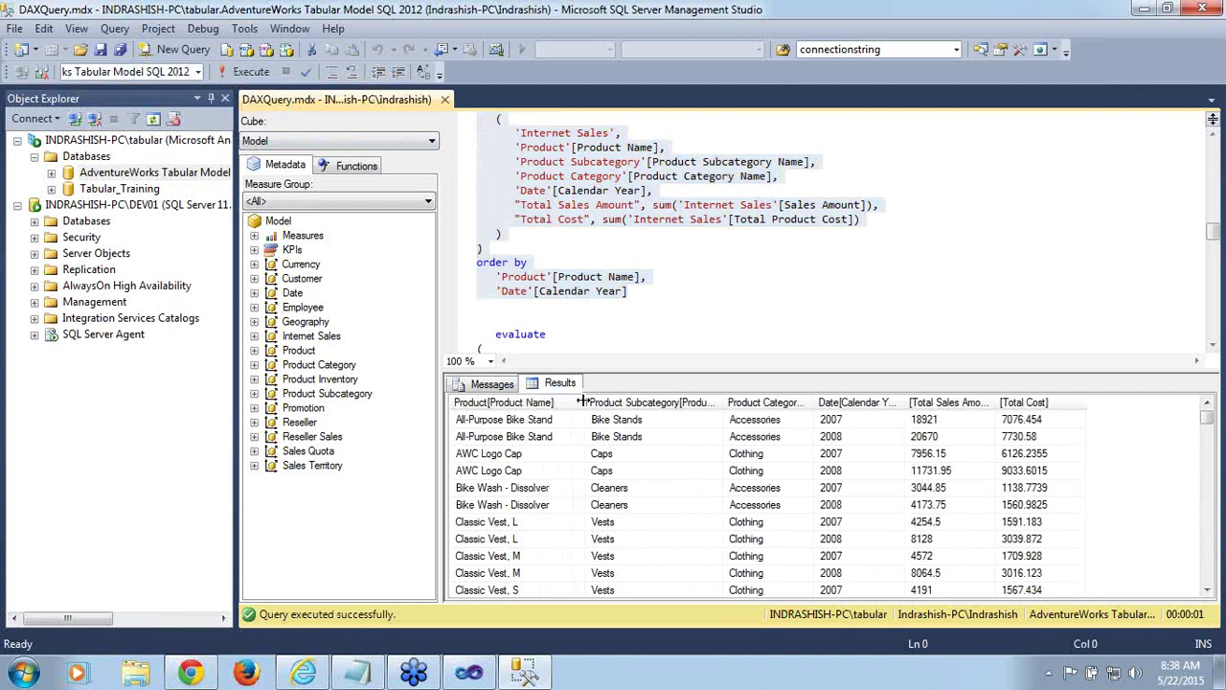
{"action": "left_click_drag", "start_coordinate": [816, 402], "coordinate": [862, 403]}
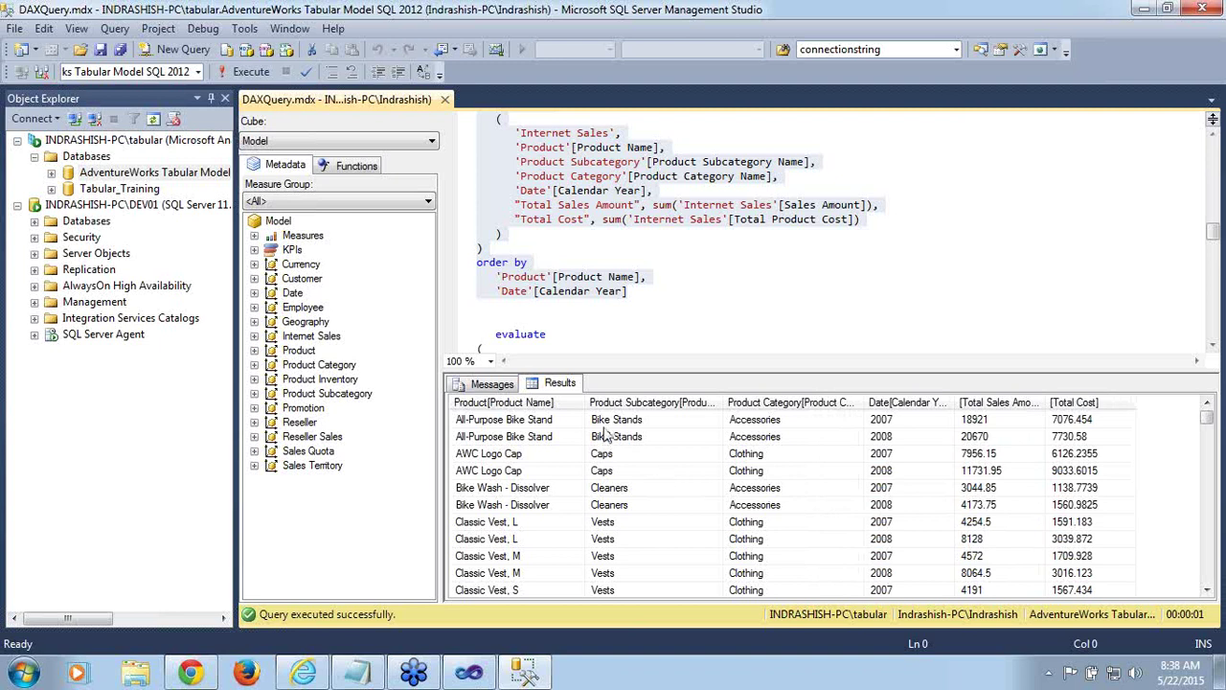
{"action": "left_click", "coordinate": [650, 439]}
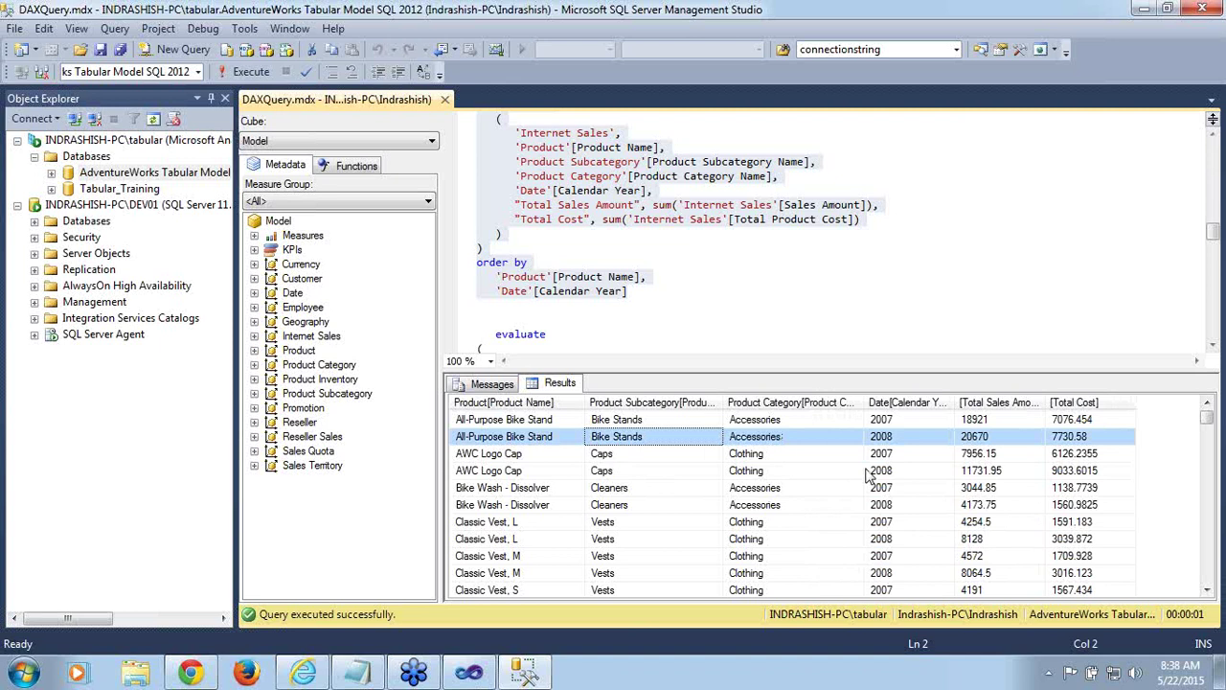
{"action": "left_click", "coordinate": [1213, 346]}
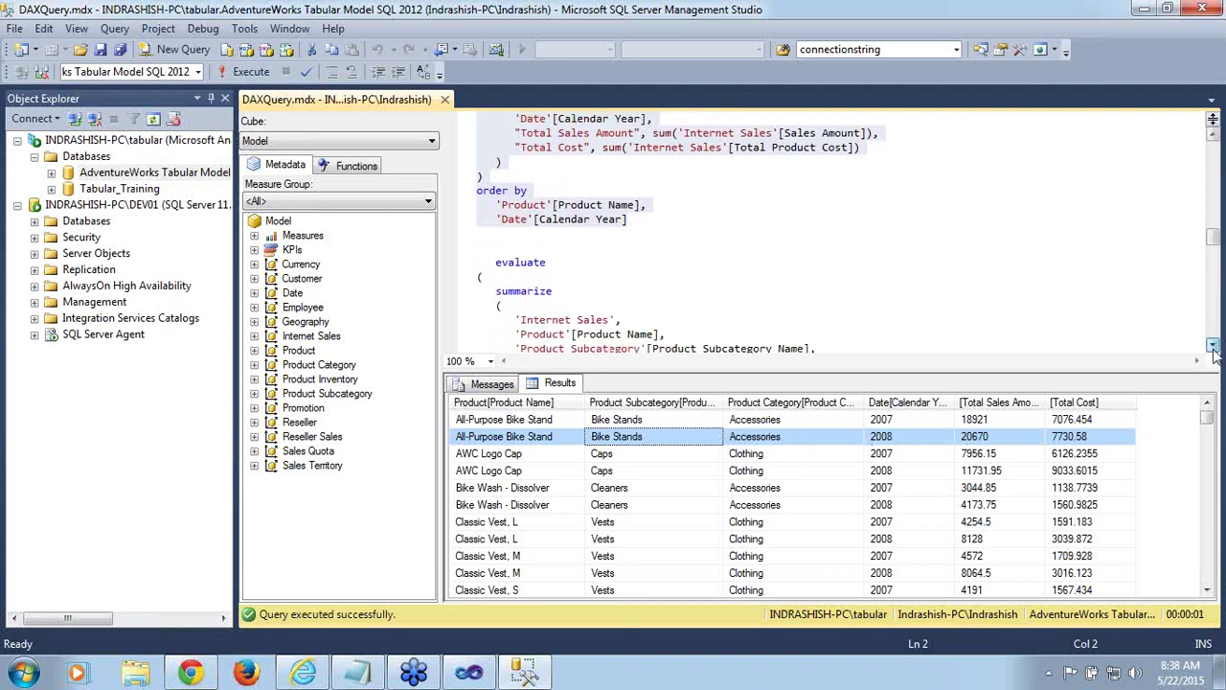
{"action": "left_click", "coordinate": [1213, 346]}
{"action": "left_click", "coordinate": [1213, 346]}
{"action": "left_click", "coordinate": [1213, 346]}
{"action": "left_click", "coordinate": [1213, 346]}
{"action": "left_click", "coordinate": [1213, 346]}
{"action": "left_click", "coordinate": [1213, 346]}
{"action": "left_click", "coordinate": [1213, 346]}
{"action": "left_click", "coordinate": [1213, 346]}
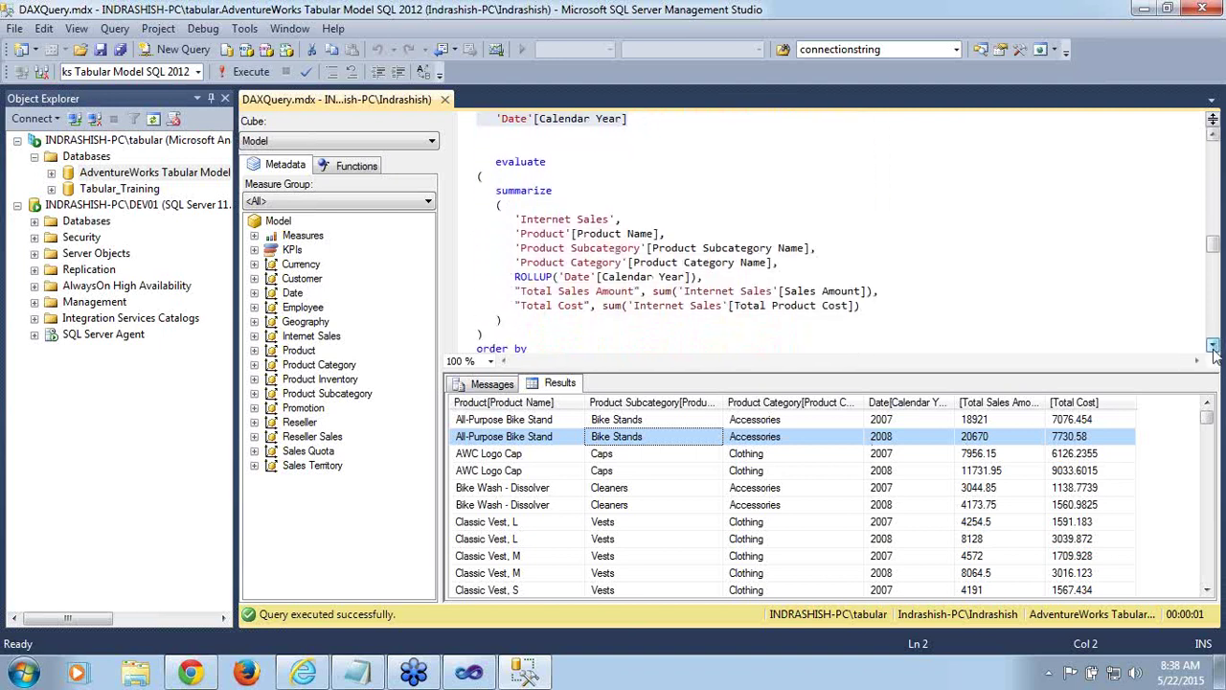
{"action": "left_click", "coordinate": [1213, 346]}
{"action": "left_click", "coordinate": [1213, 346]}
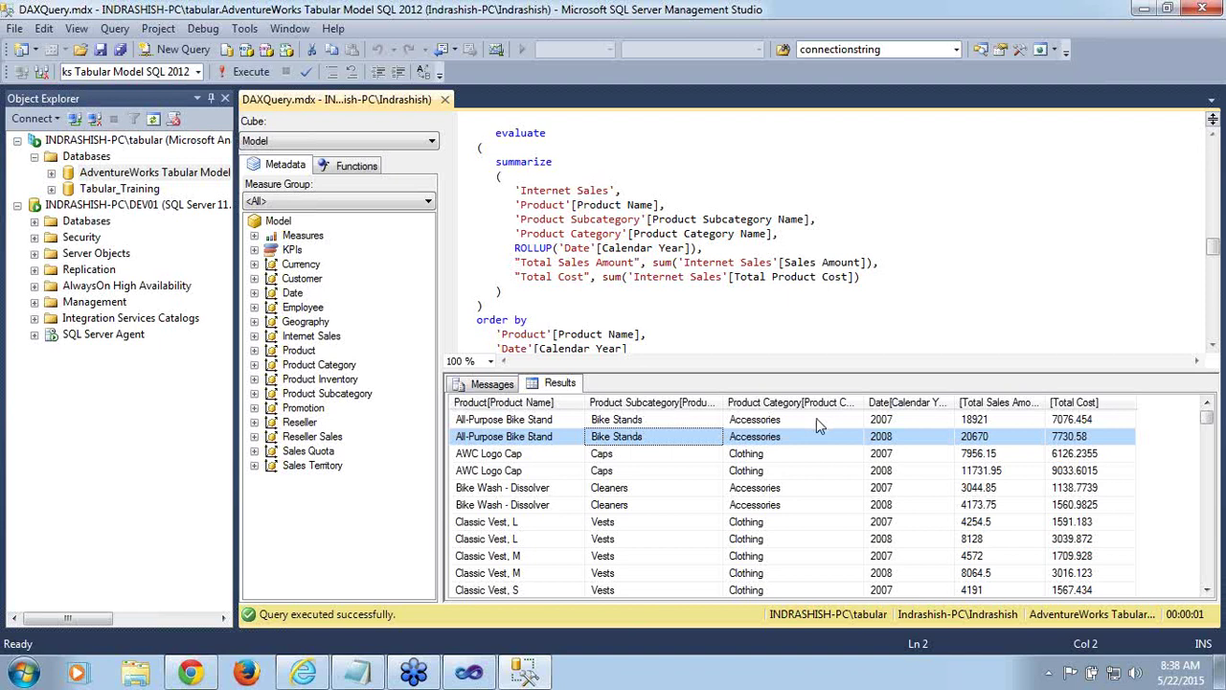
{"action": "left_click", "coordinate": [929, 422]}
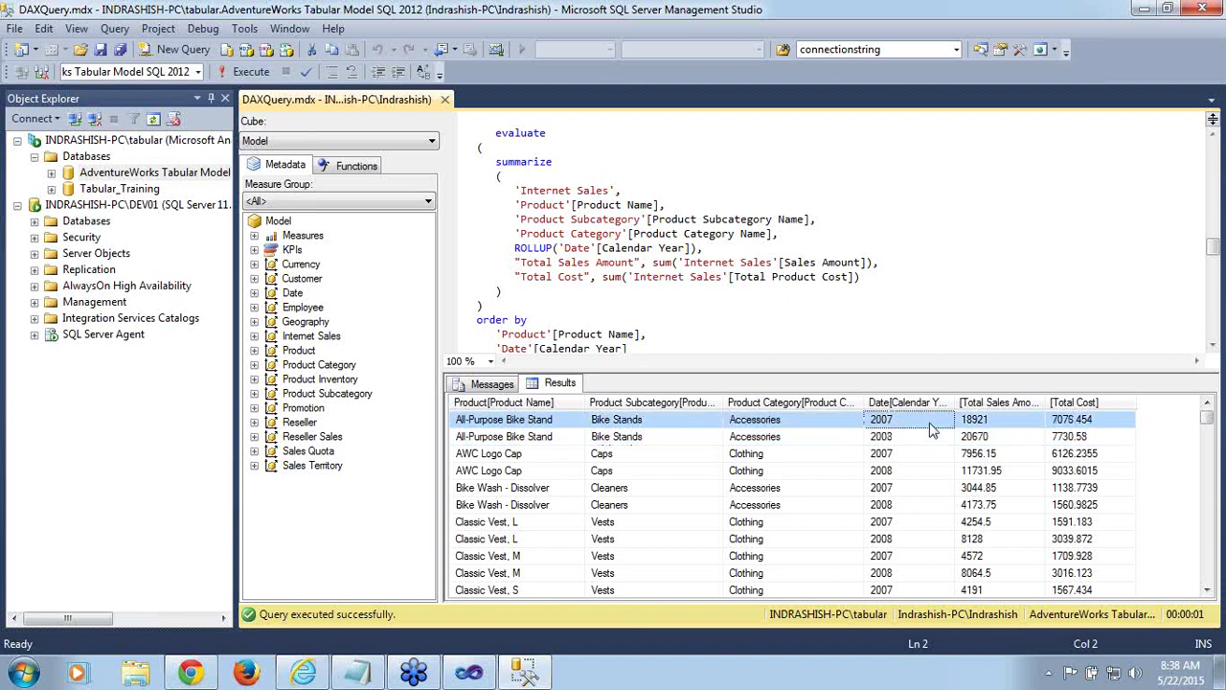
{"action": "left_click", "coordinate": [989, 422]}
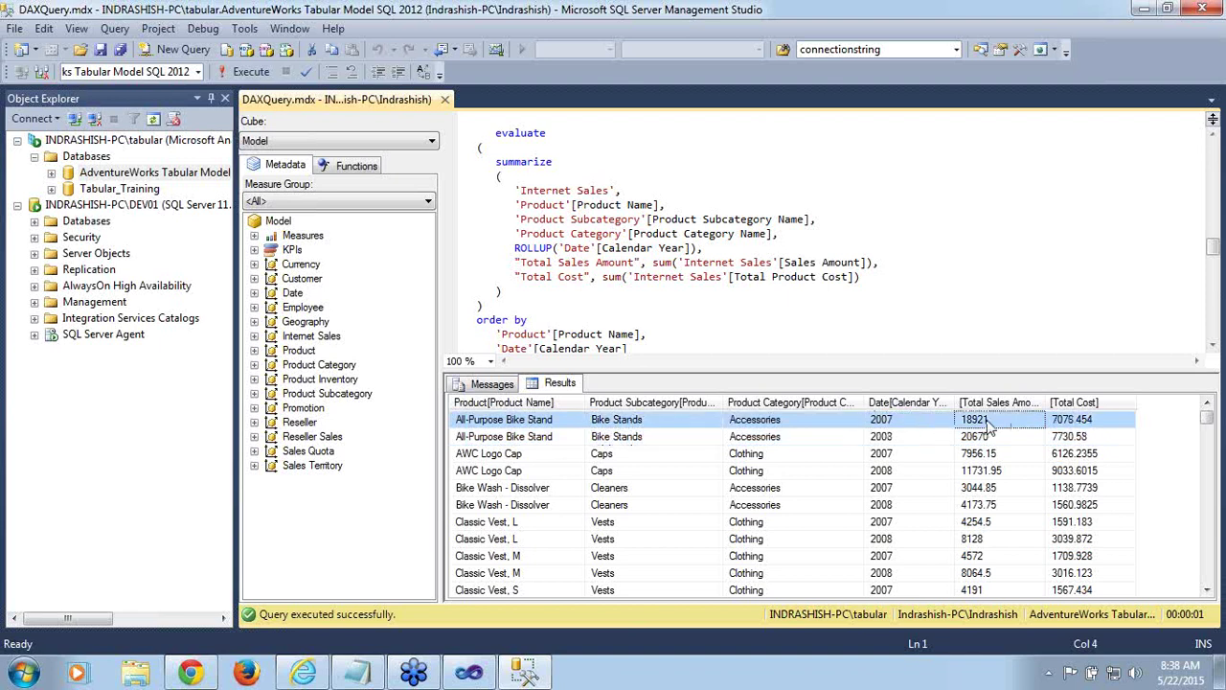
{"action": "left_click", "coordinate": [916, 437]}
{"action": "left_click", "coordinate": [973, 441]}
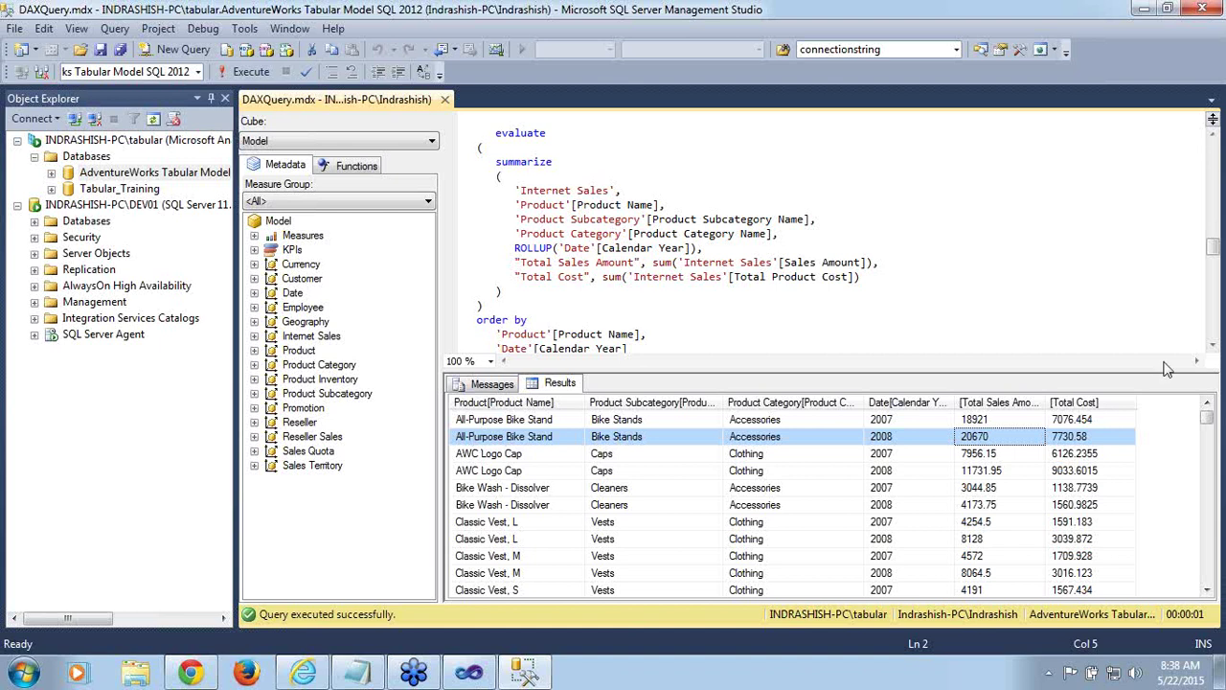
{"action": "left_click", "coordinate": [1214, 348]}
{"action": "left_click", "coordinate": [1213, 348]}
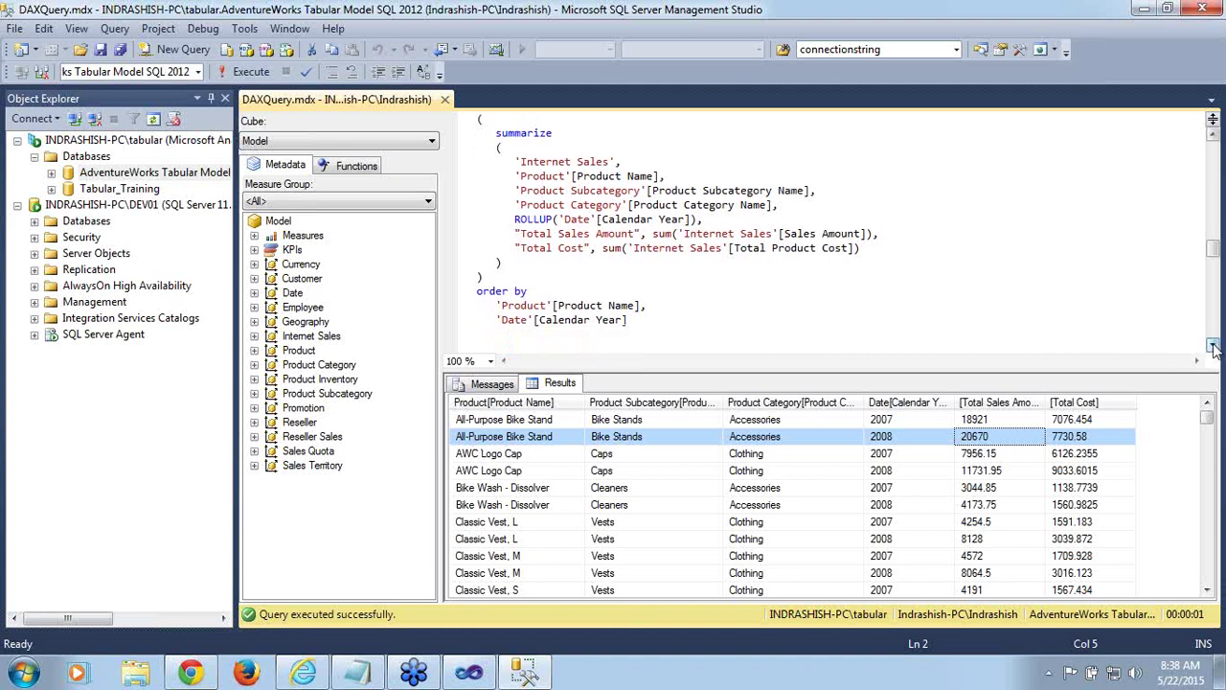
{"action": "left_click", "coordinate": [1213, 348]}
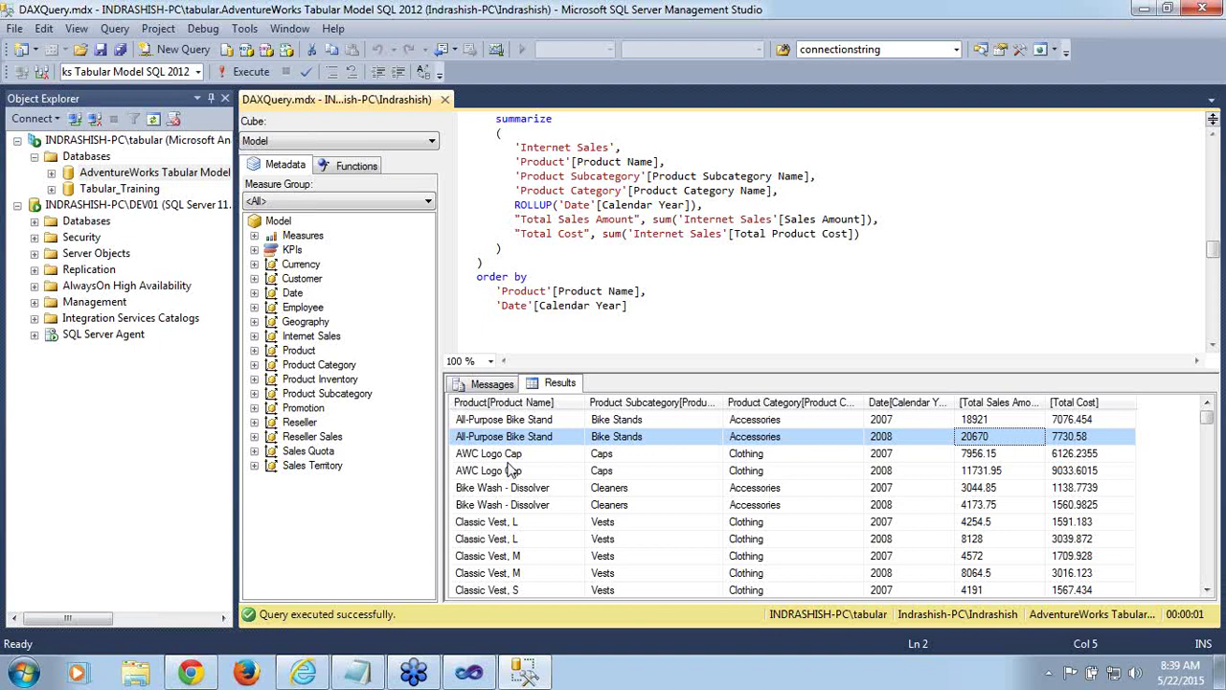
{"action": "double_click", "coordinate": [534, 205]}
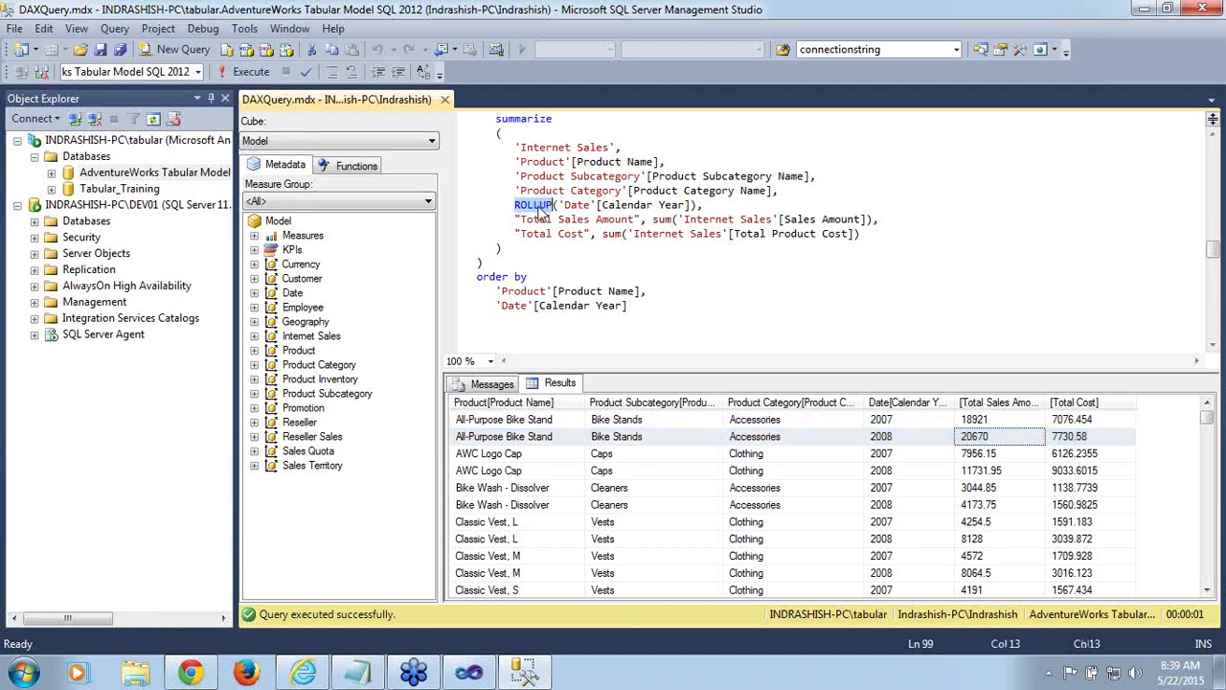
{"action": "left_click_drag", "start_coordinate": [564, 205], "coordinate": [638, 205]}
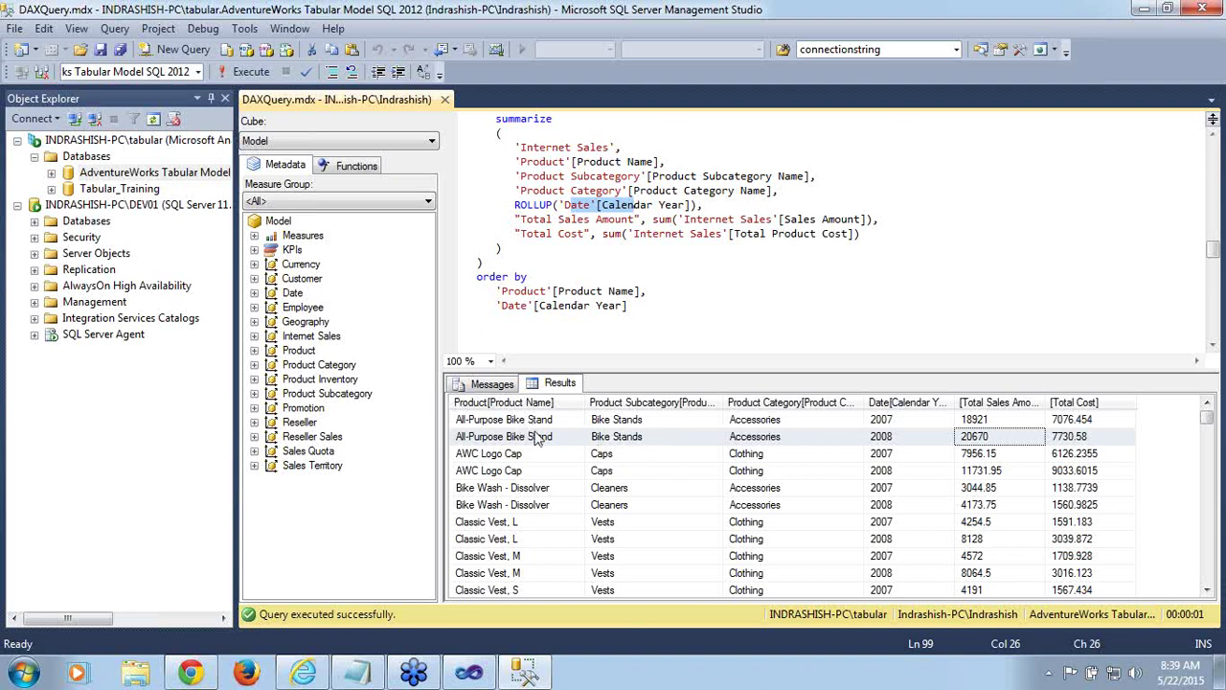
{"action": "left_click", "coordinate": [507, 421]}
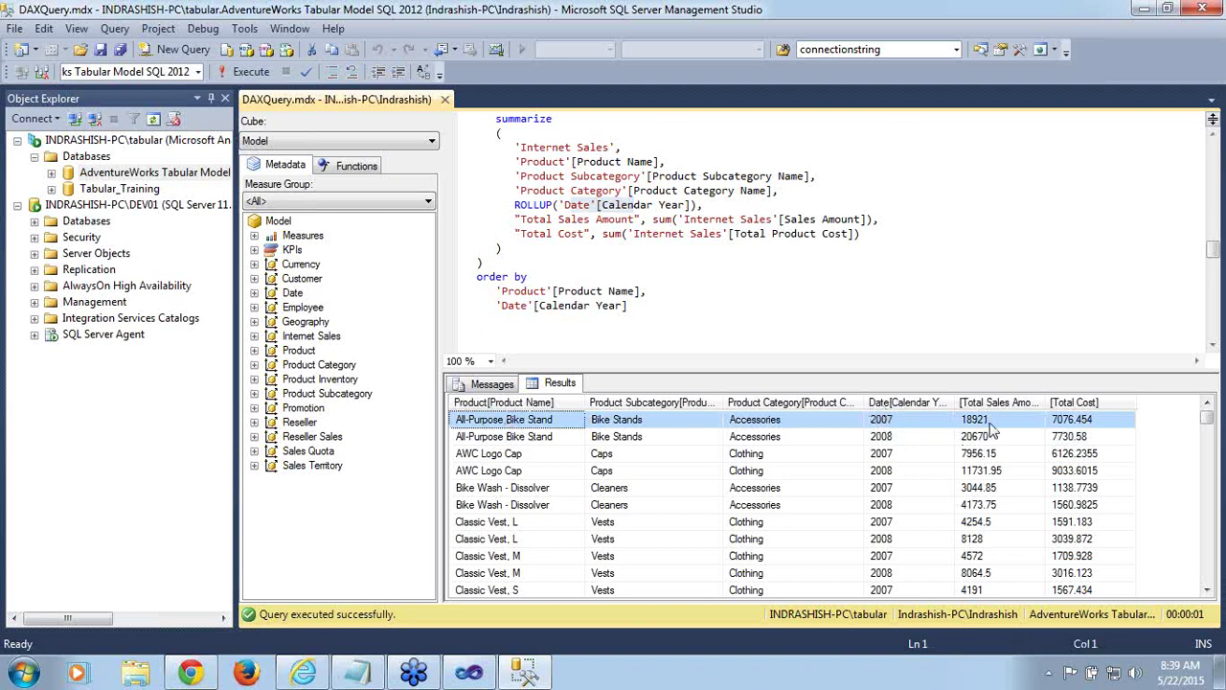
{"action": "left_click", "coordinate": [906, 437]}
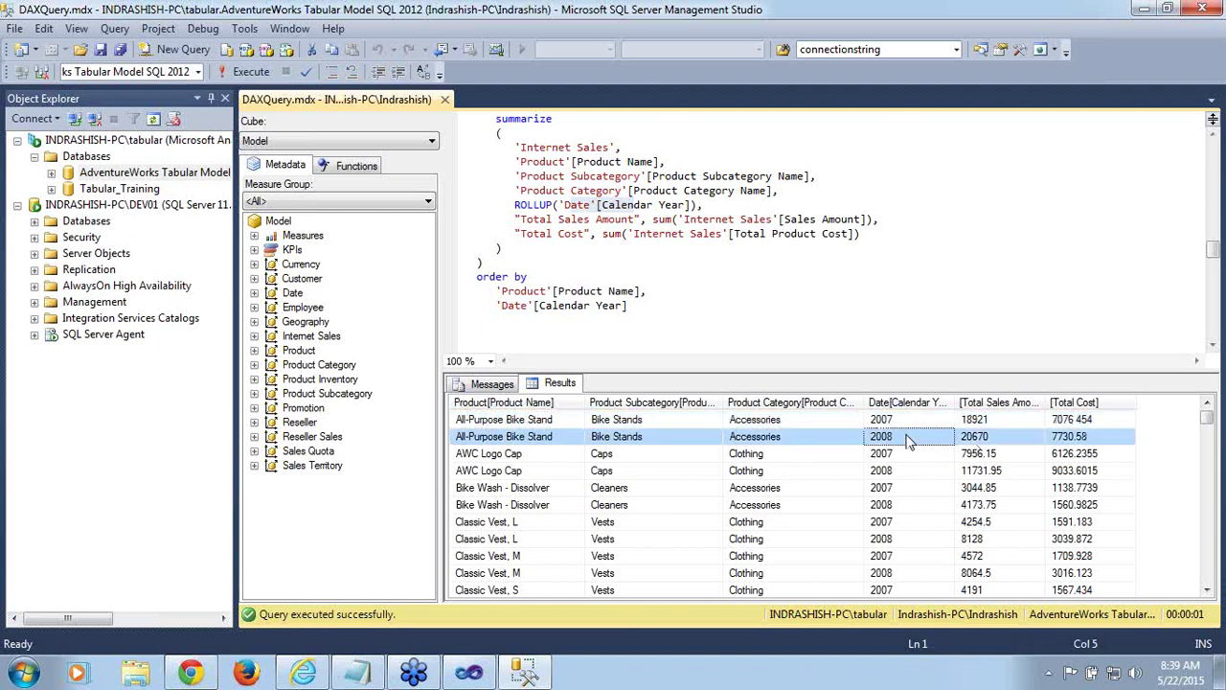
{"action": "left_click", "coordinate": [1006, 437]}
{"action": "left_click", "coordinate": [991, 424]}
{"action": "left_click", "coordinate": [991, 439]}
{"action": "double_click", "coordinate": [534, 205]}
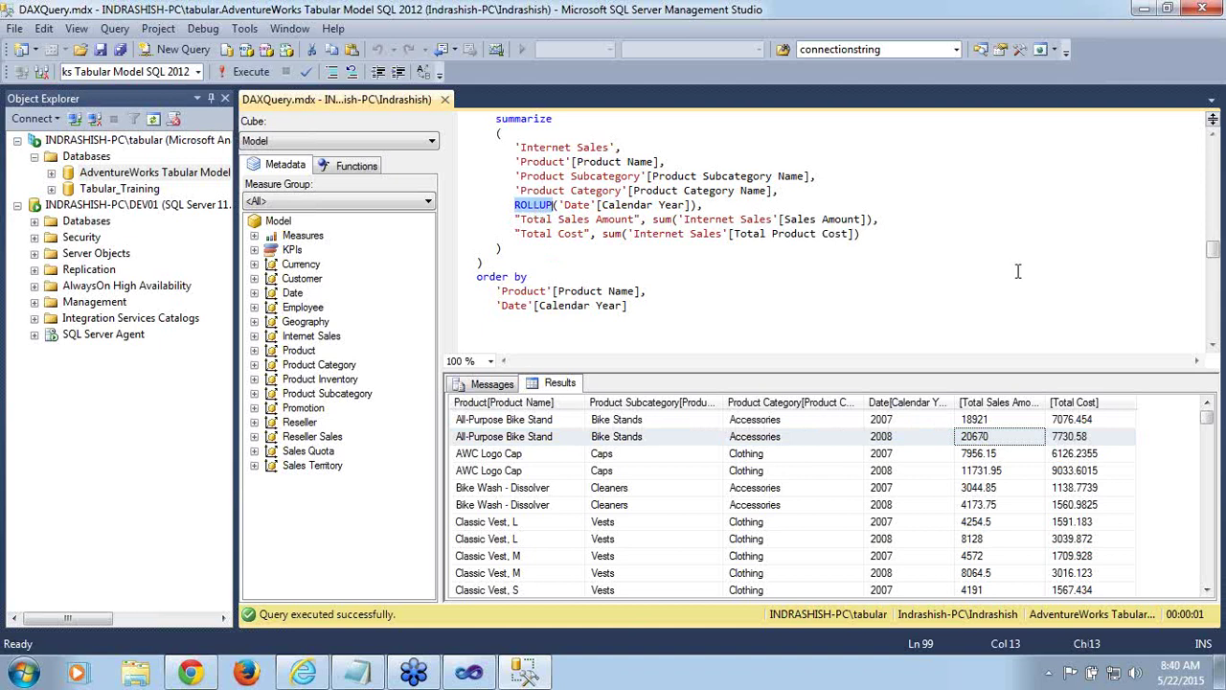
{"action": "scroll", "coordinate": [1215, 249], "scroll_direction": "up", "scroll_amount": 1}
{"action": "scroll", "coordinate": [1215, 249], "scroll_direction": "up", "scroll_amount": 3}
{"action": "scroll", "coordinate": [1215, 249], "scroll_direction": "down", "scroll_amount": 3}
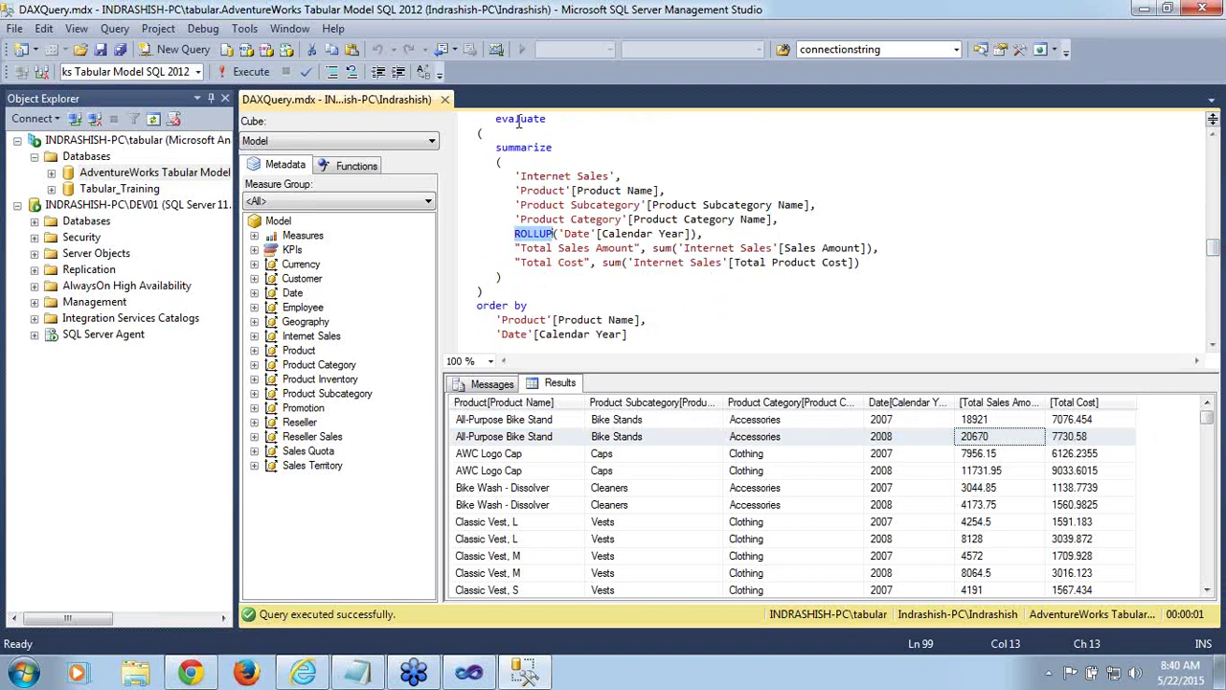
Select the ROLLUP summarize query from evaluate through the order by on Calendar Year
{"action": "double_click", "coordinate": [519, 121]}
{"action": "left_click", "coordinate": [639, 333], "text": "shift"}
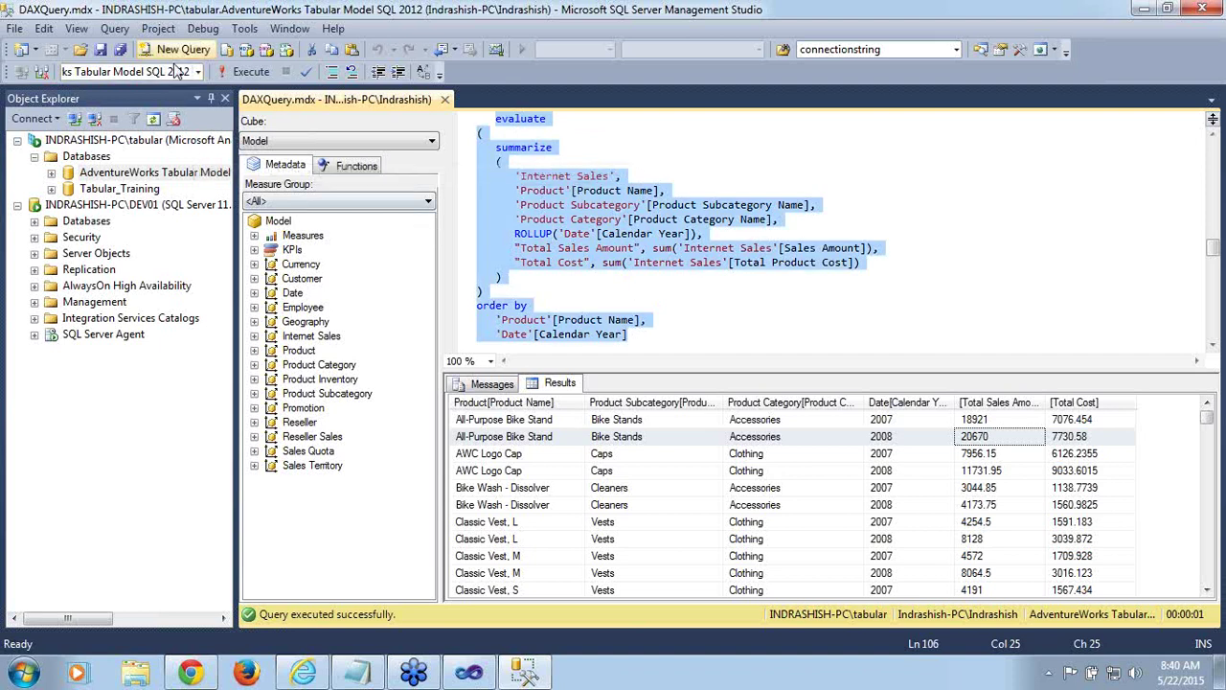
Run the ROLLUP query, widen Product Name, and check All-Purpose Bike Stand's 39591 subtotal row
{"action": "left_click", "coordinate": [237, 75]}
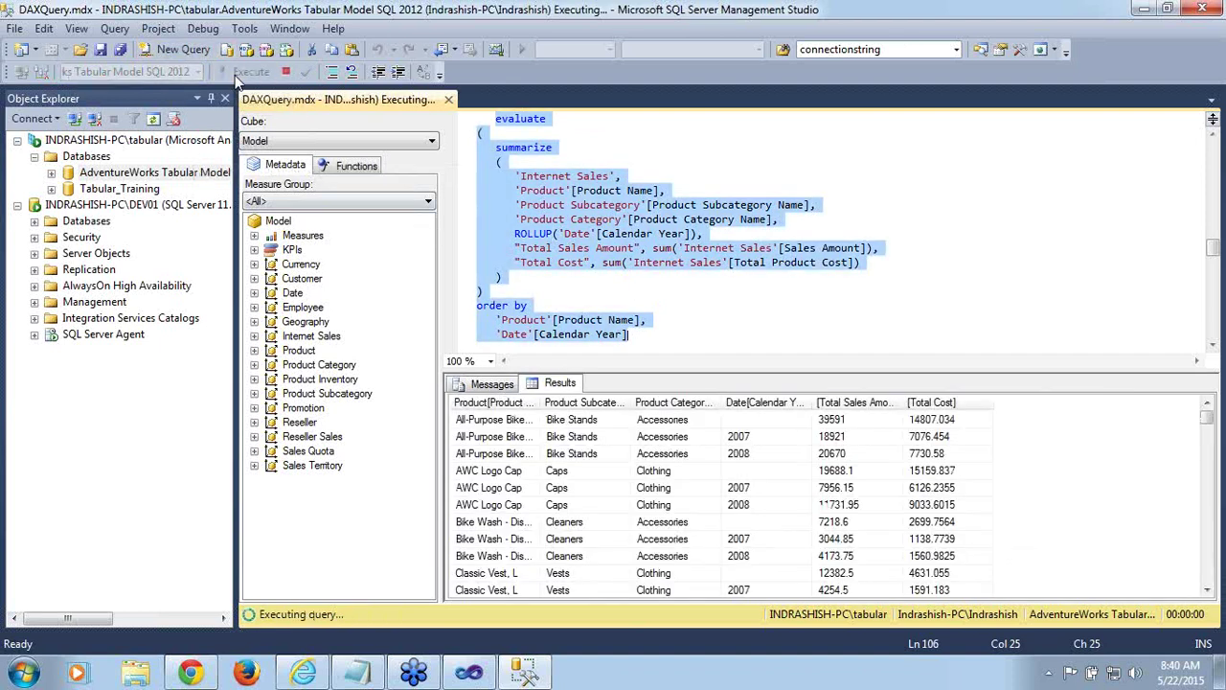
{"action": "left_click", "coordinate": [490, 424]}
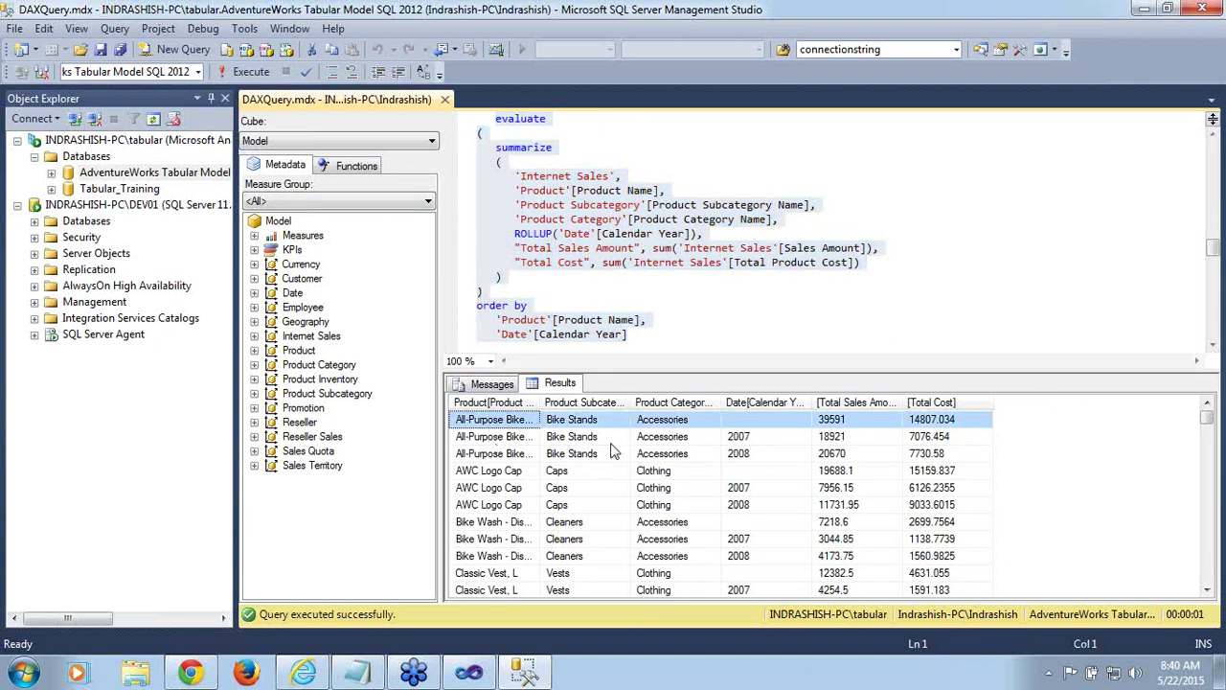
{"action": "left_click_drag", "start_coordinate": [540, 403], "coordinate": [623, 411]}
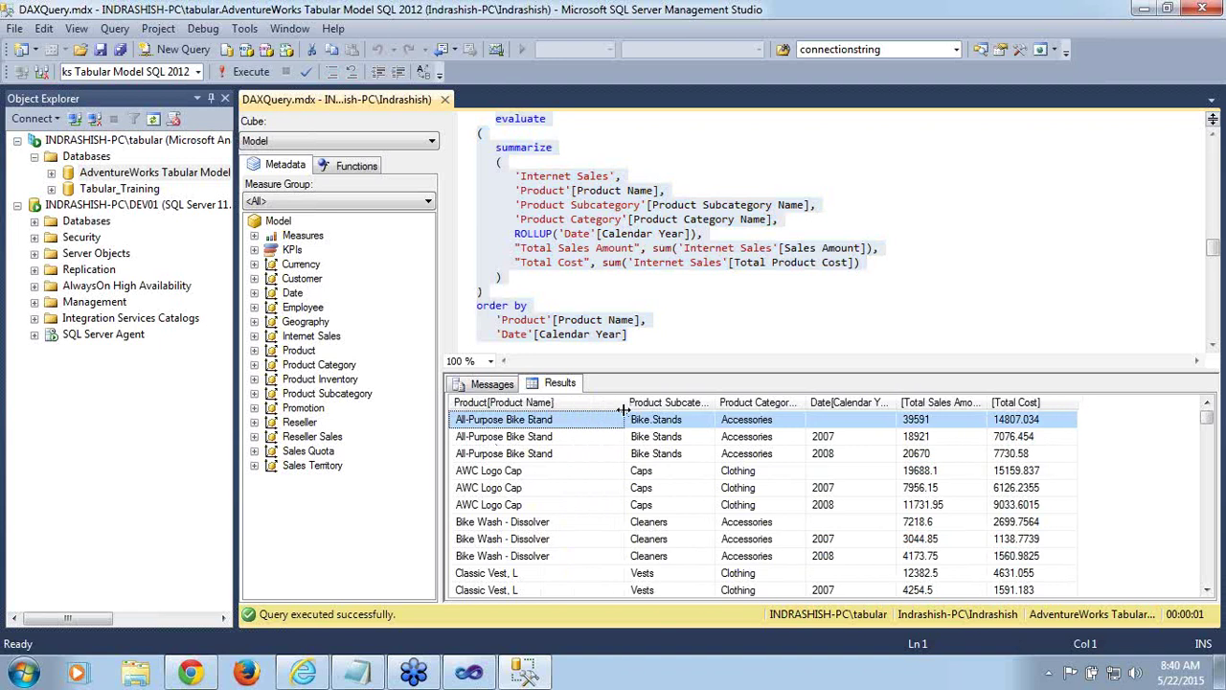
{"action": "left_click", "coordinate": [841, 443]}
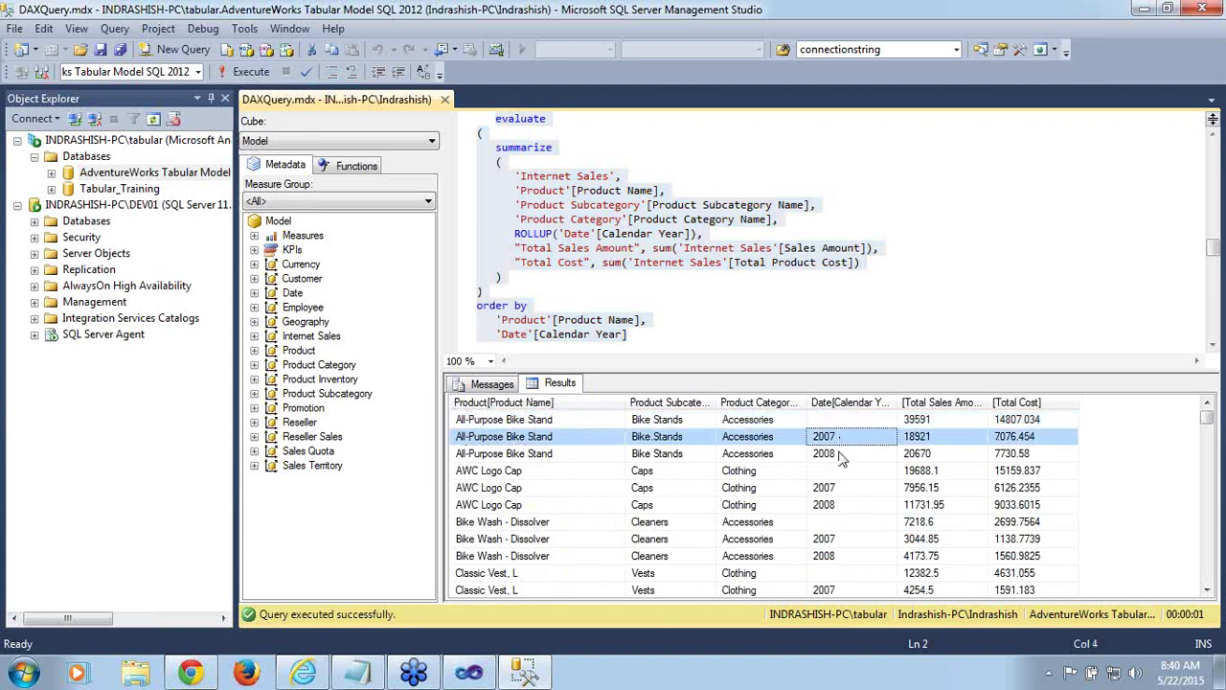
{"action": "left_click", "coordinate": [842, 456]}
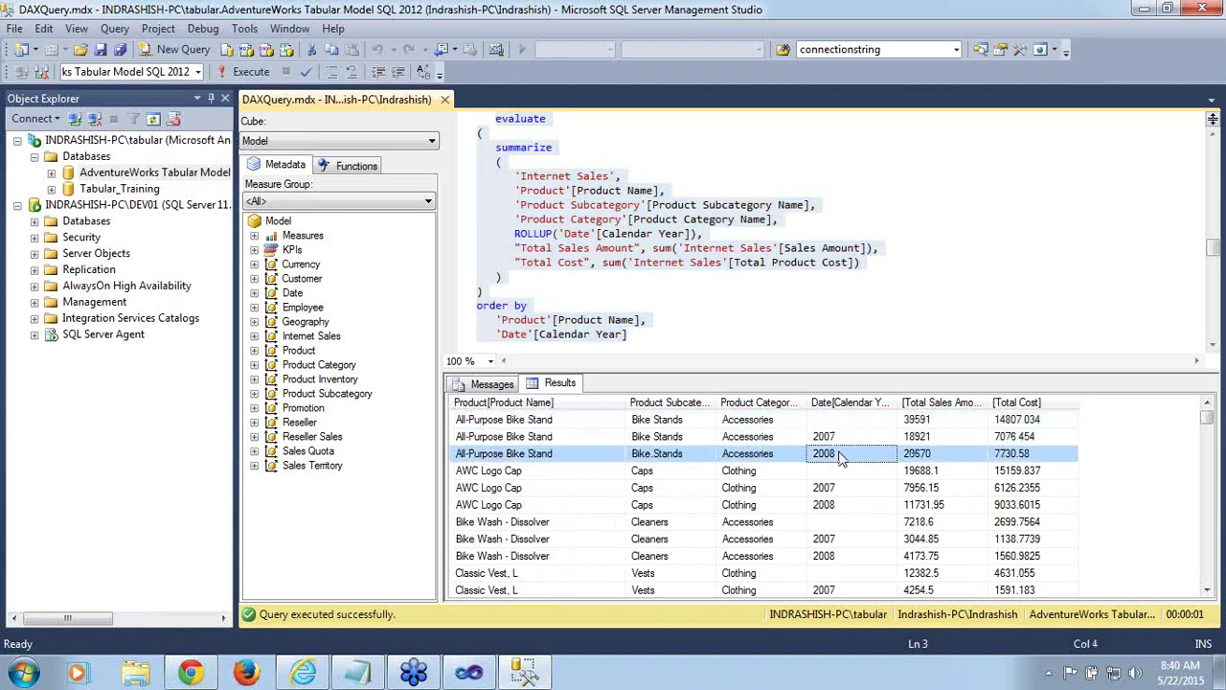
{"action": "left_click", "coordinate": [923, 423]}
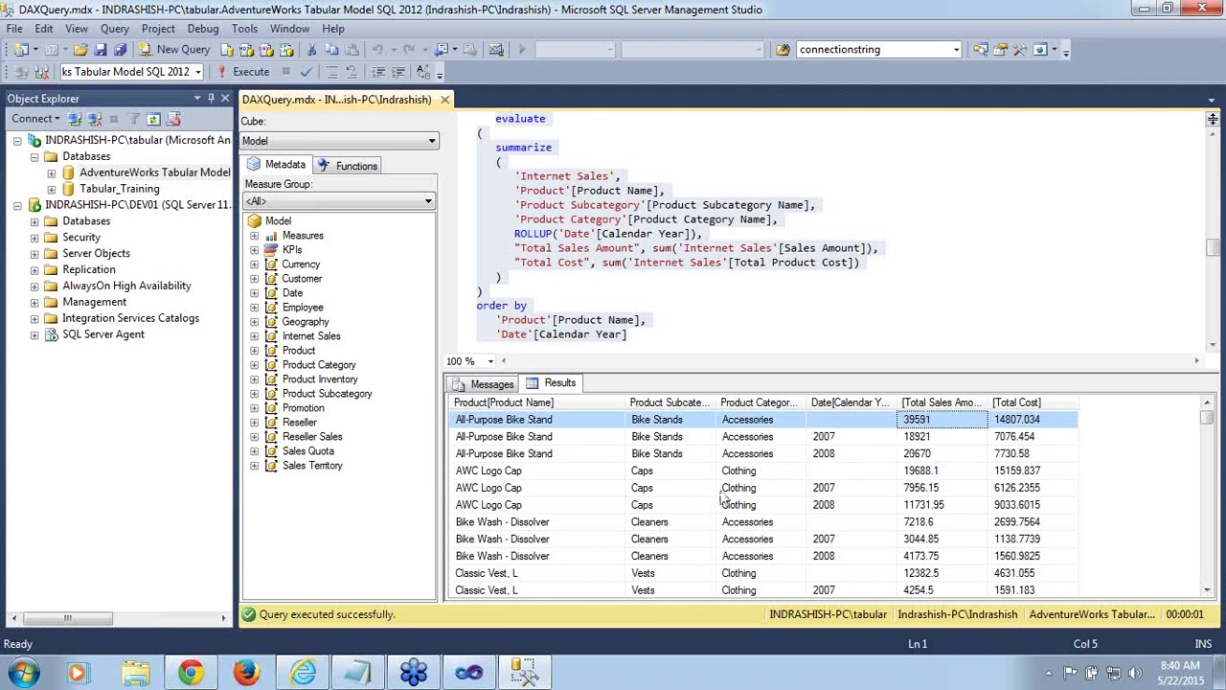
Inspect AWC Logo Cap's 2007 and 2008 rows and its 19688.1 subtotal
{"action": "left_click", "coordinate": [526, 476]}
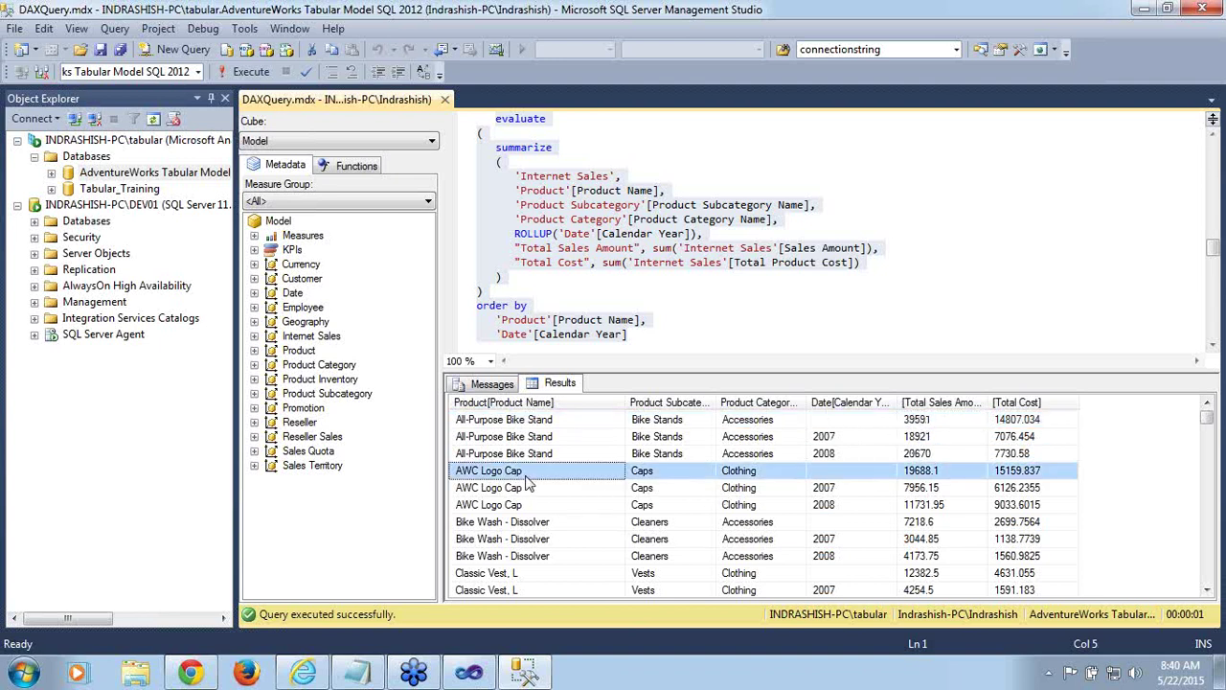
{"action": "left_click", "coordinate": [835, 488]}
{"action": "left_click", "coordinate": [835, 507]}
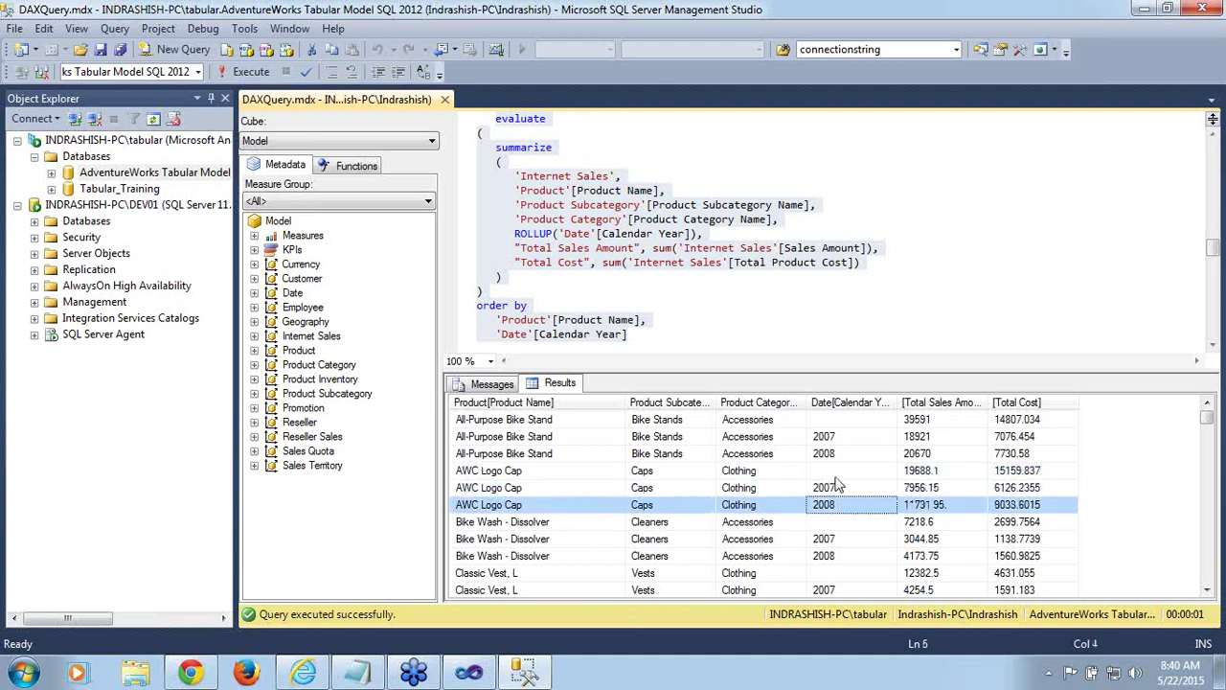
{"action": "key", "text": "Up"}
{"action": "key", "text": "Up"}
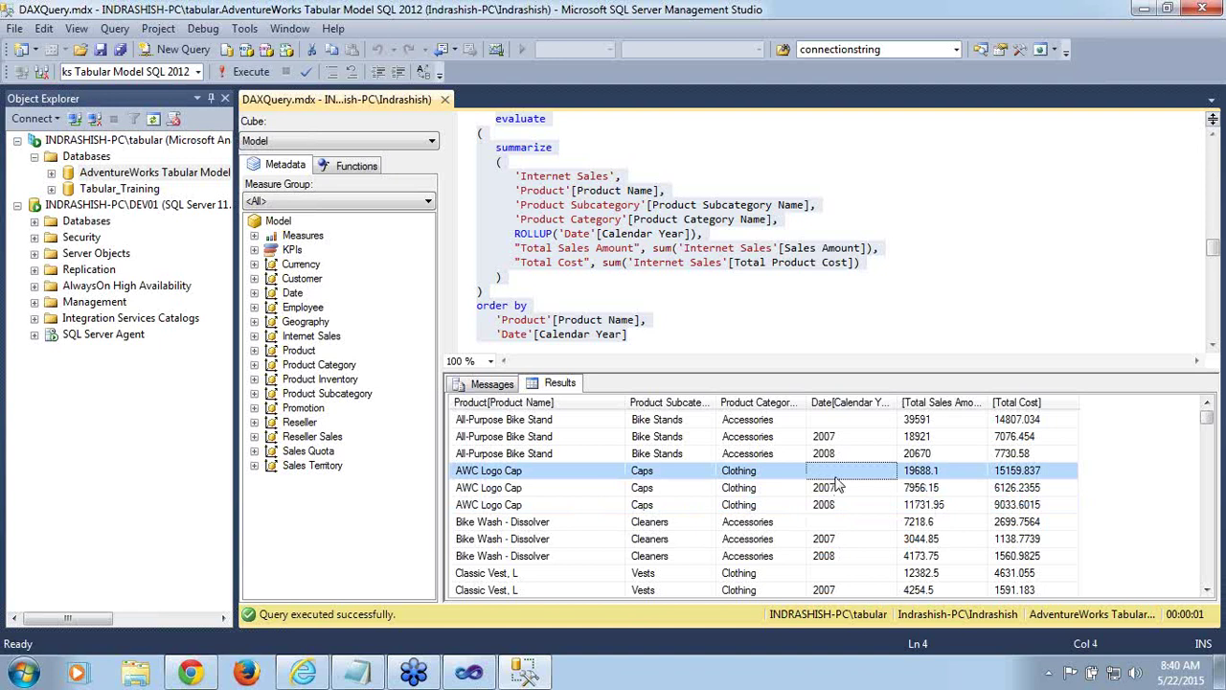
{"action": "left_click", "coordinate": [984, 472]}
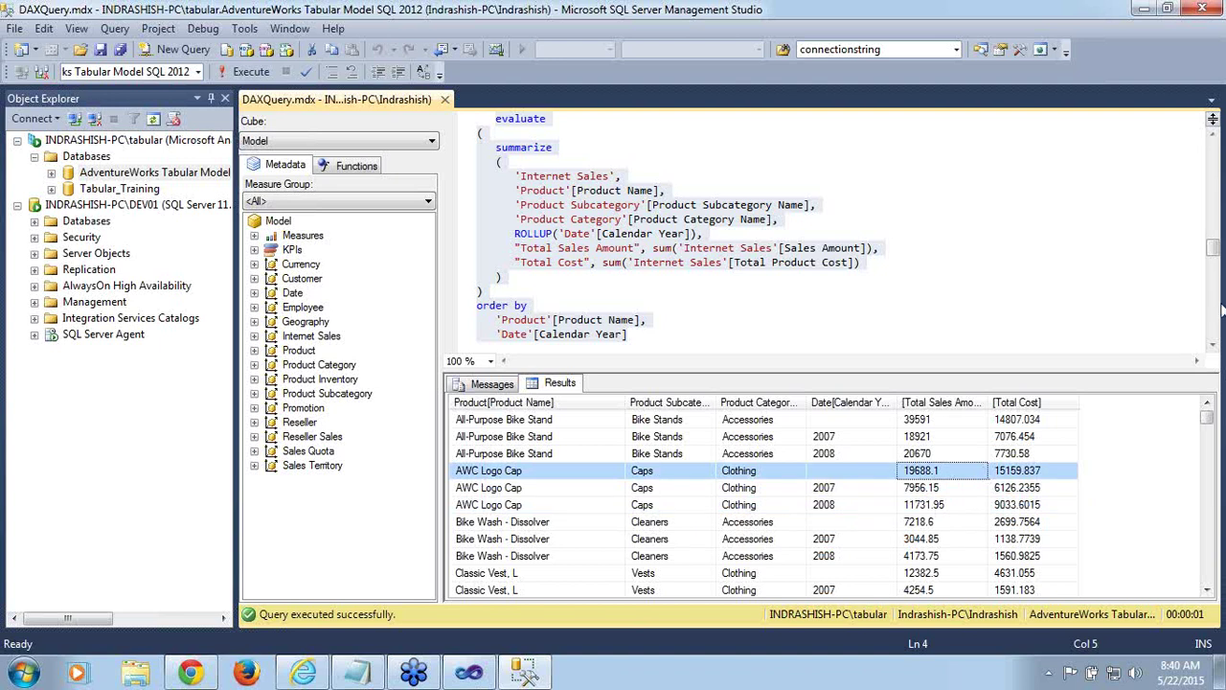
{"action": "left_click_drag", "start_coordinate": [1214, 257], "coordinate": [1217, 273]}
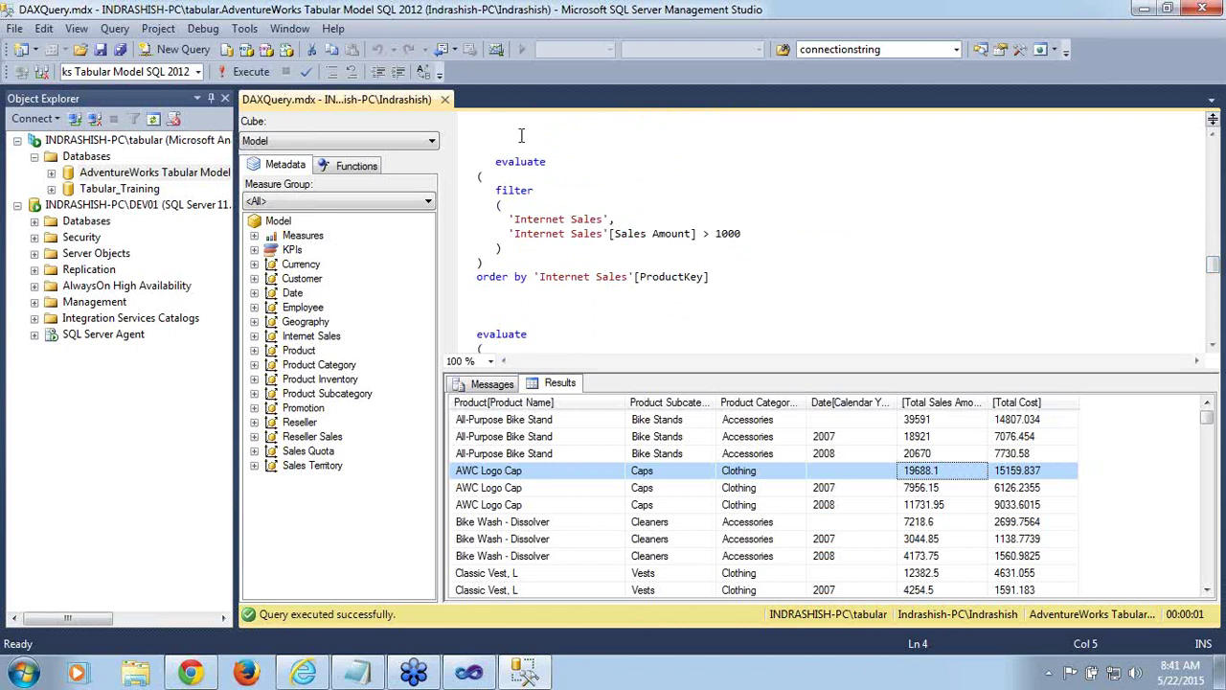
Highlight the filter function, the Internet Sales table and the Sales Amount > 1000 condition
{"action": "left_click", "coordinate": [517, 199]}
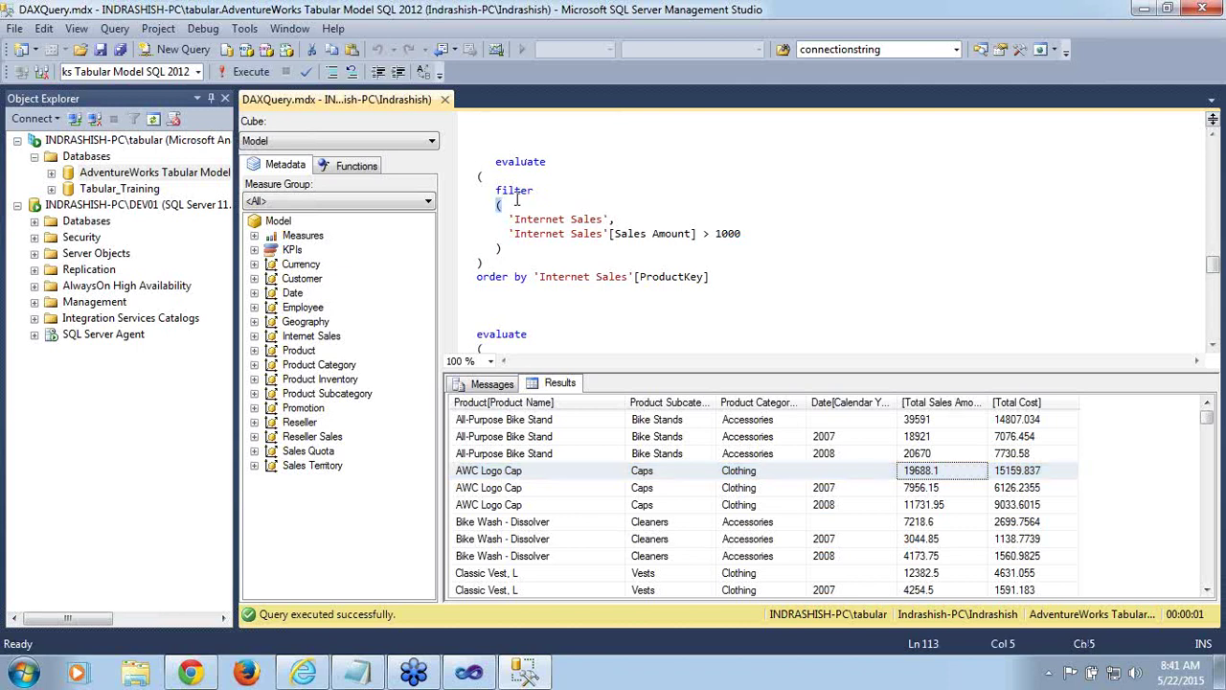
{"action": "double_click", "coordinate": [517, 192]}
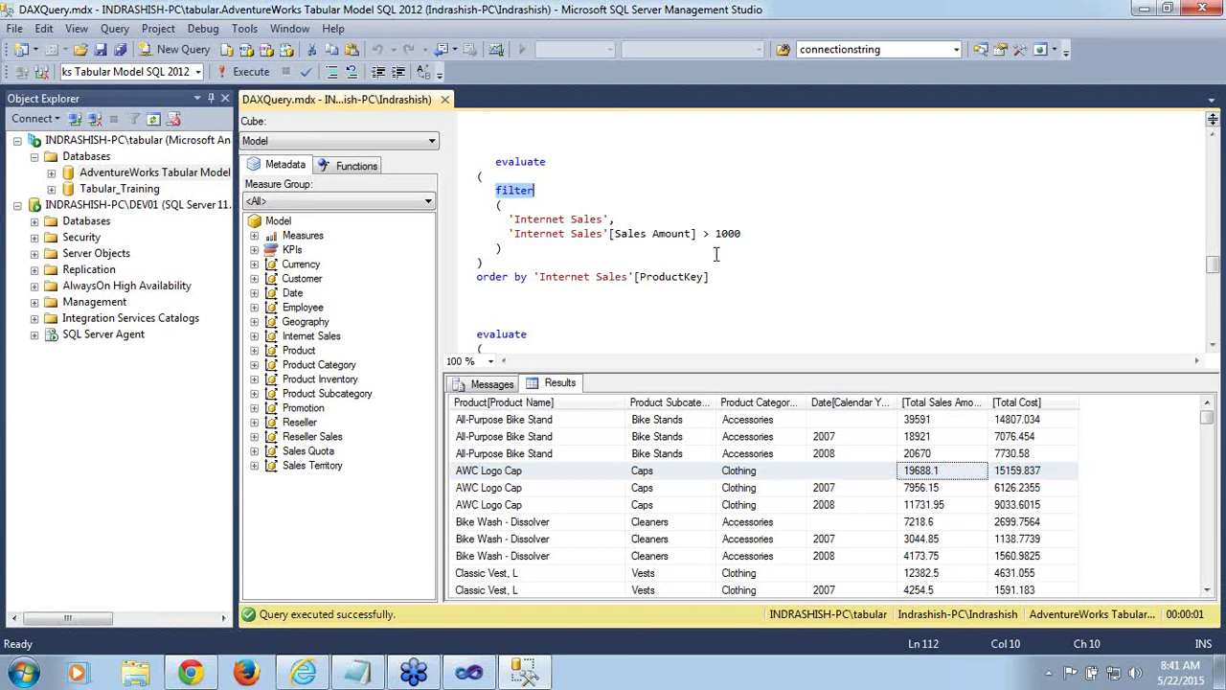
{"action": "double_click", "coordinate": [557, 218]}
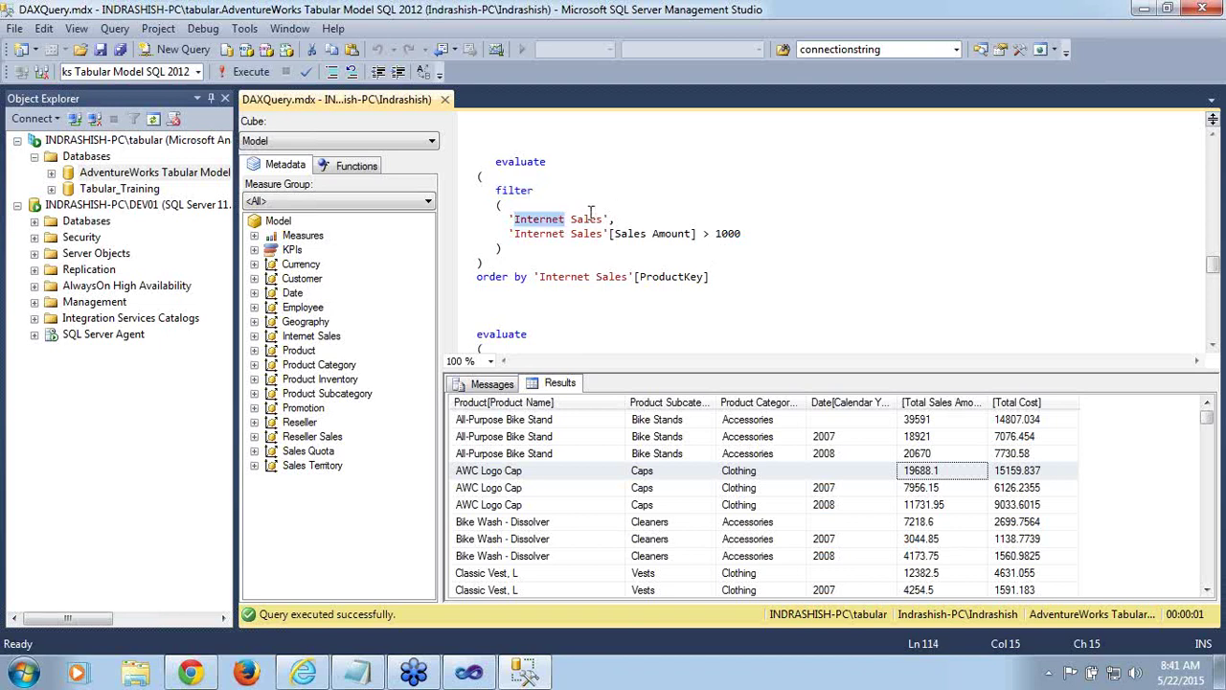
{"action": "left_click", "coordinate": [591, 213]}
{"action": "double_click", "coordinate": [508, 191]}
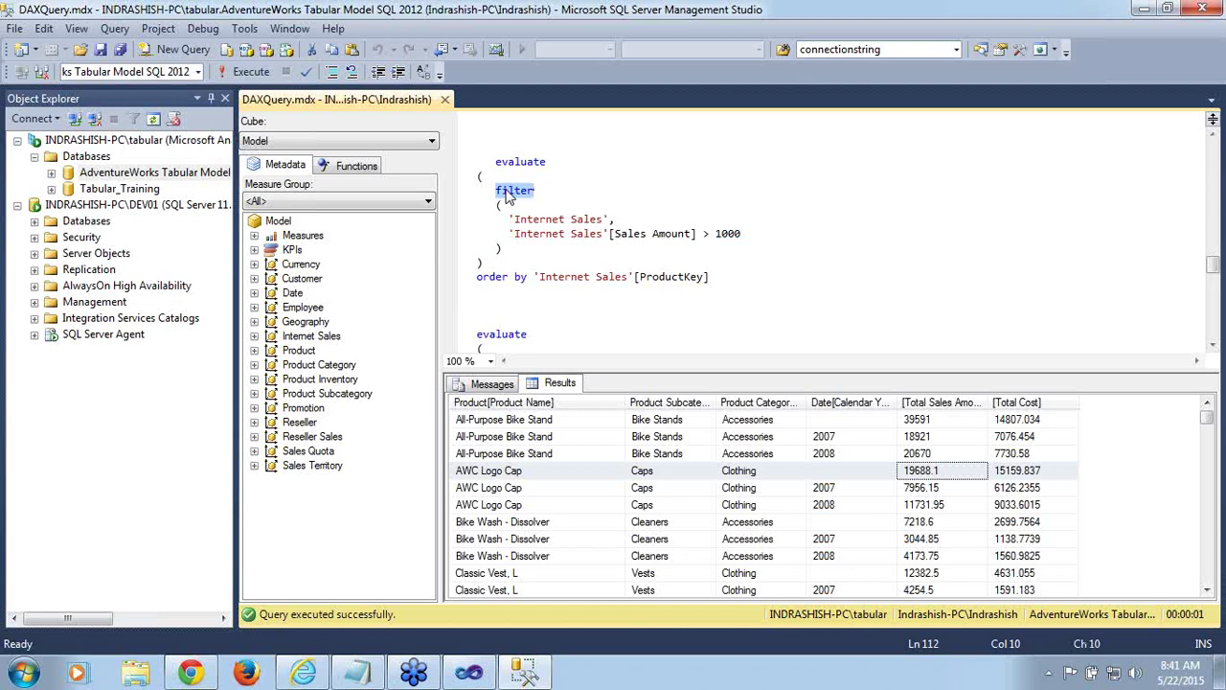
{"action": "left_click_drag", "start_coordinate": [517, 233], "coordinate": [760, 234]}
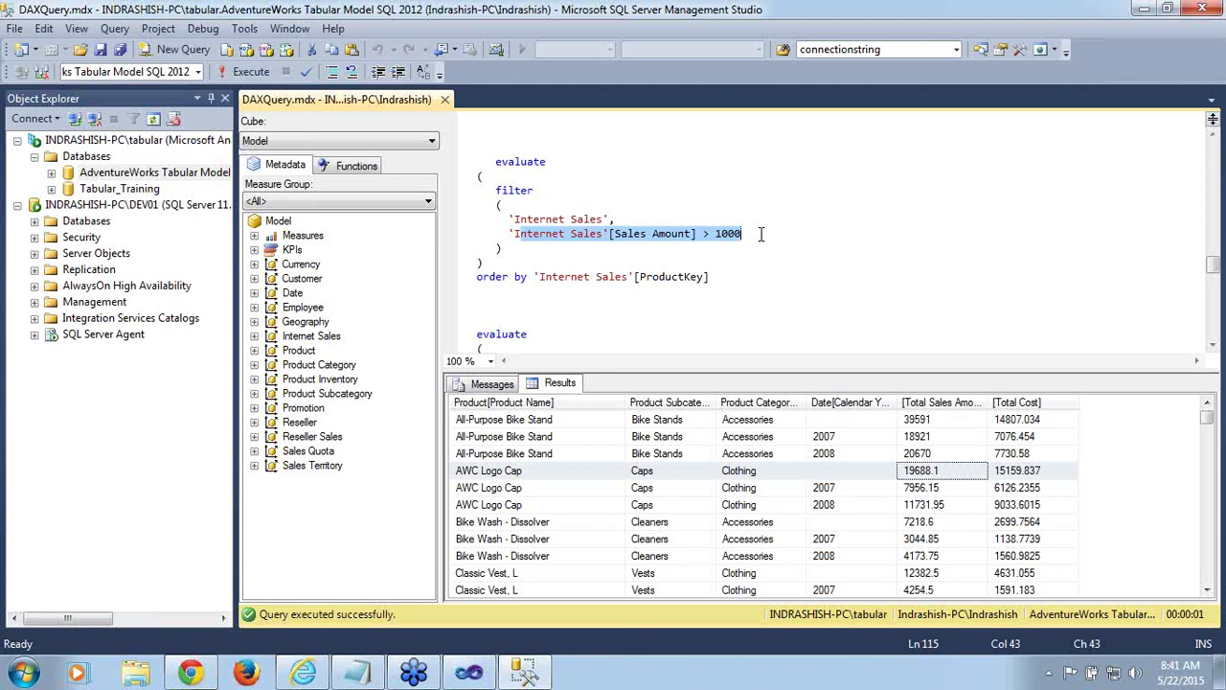
Select the filter query from evaluate through the order by ProductKey line
{"action": "left_click", "coordinate": [512, 161]}
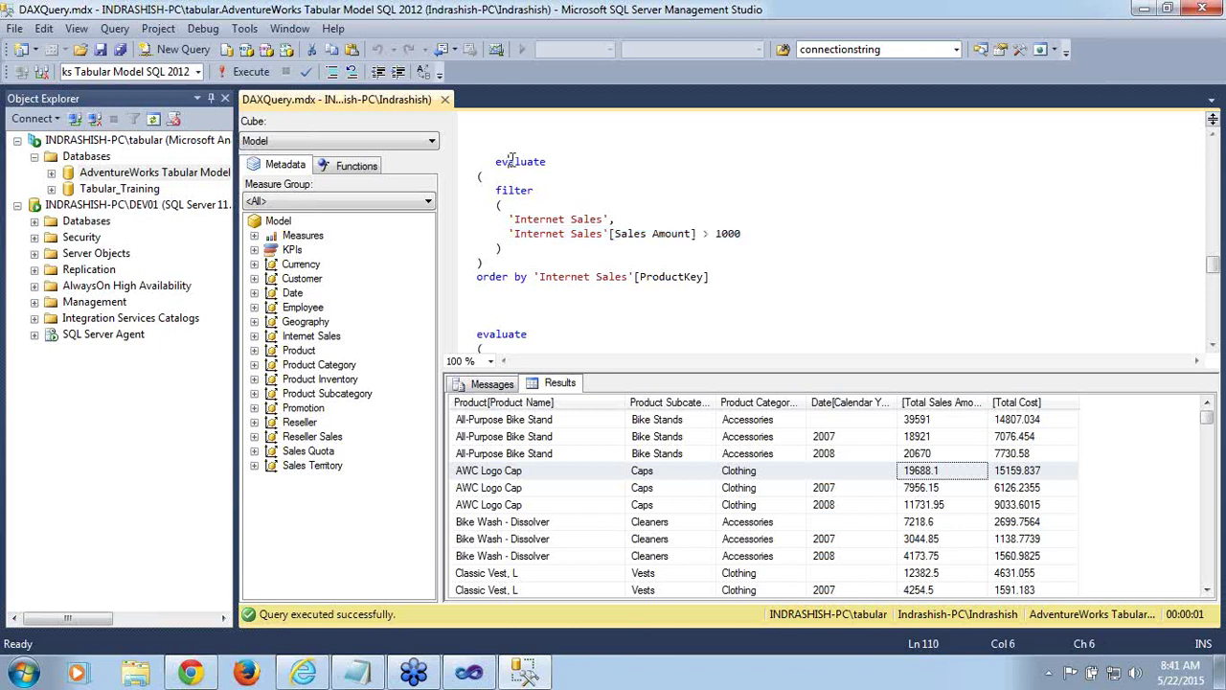
{"action": "double_click", "coordinate": [513, 161]}
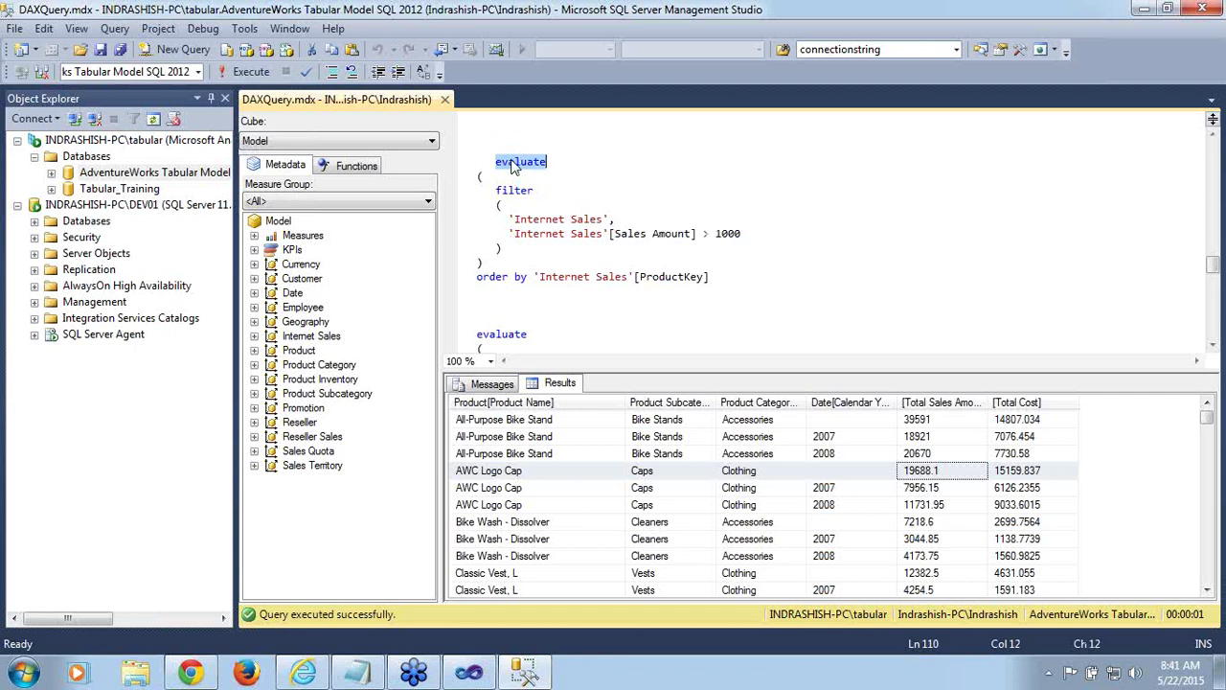
{"action": "left_click", "coordinate": [720, 278], "text": "shift"}
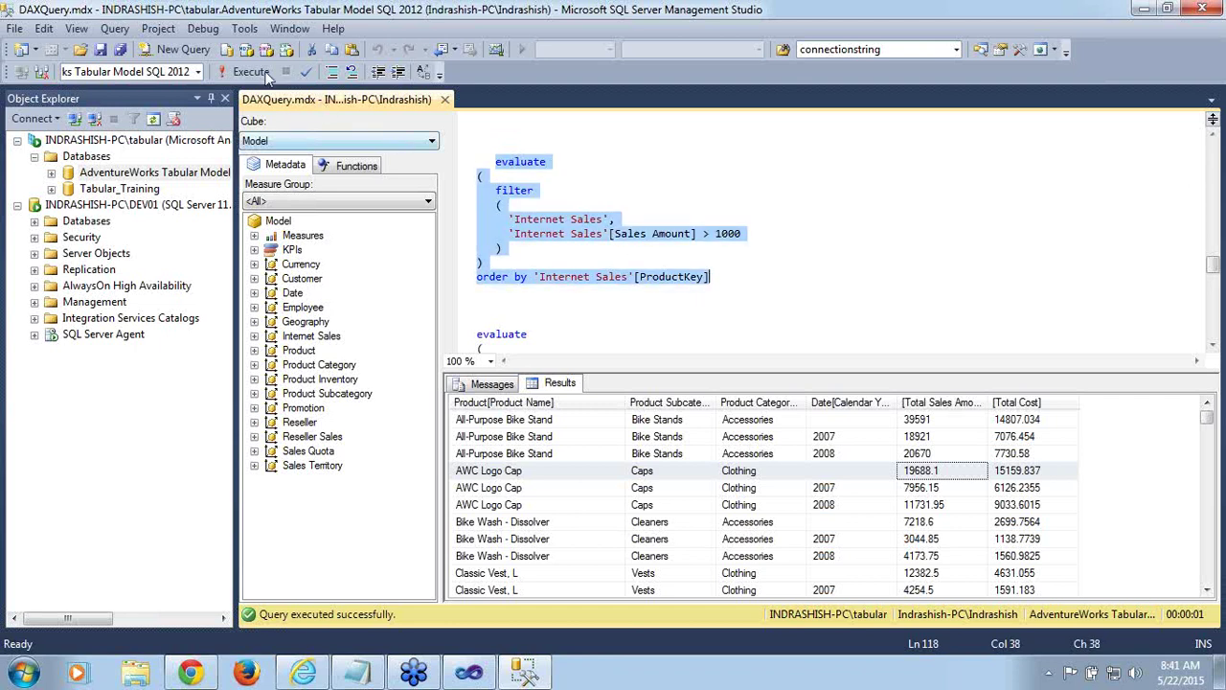
Run the filter query and widen the Unit Price and Sales Amount result columns
{"action": "left_click", "coordinate": [229, 71]}
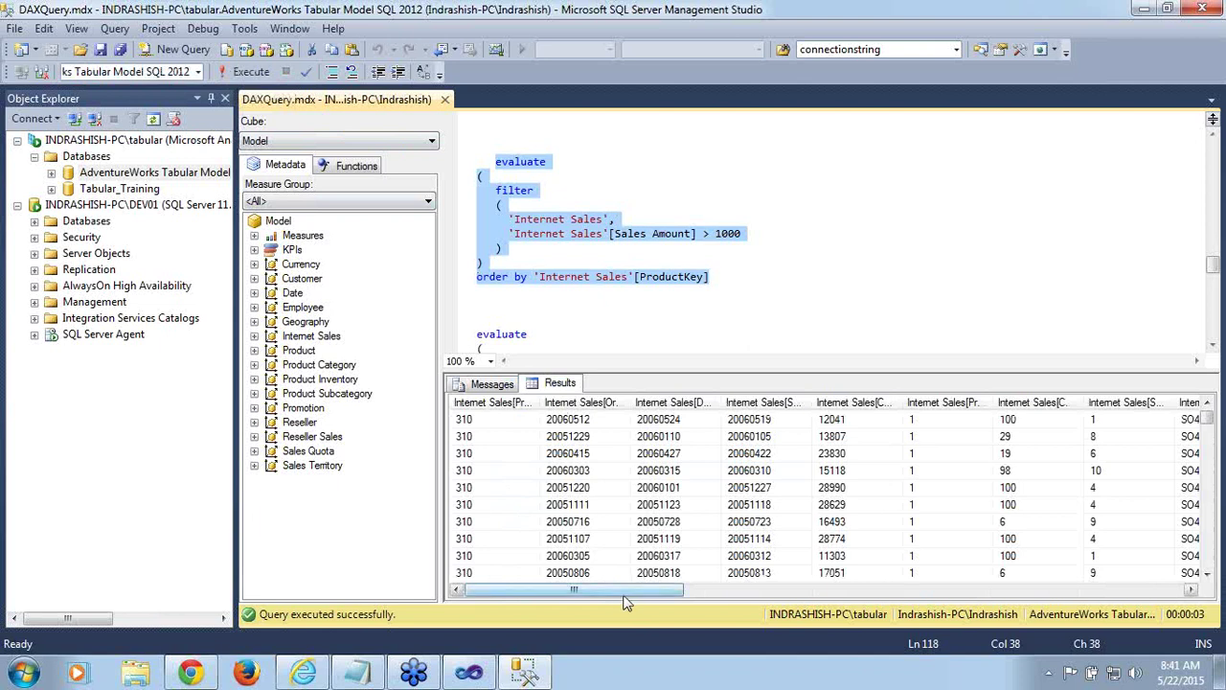
{"action": "left_click_drag", "start_coordinate": [625, 592], "coordinate": [817, 578]}
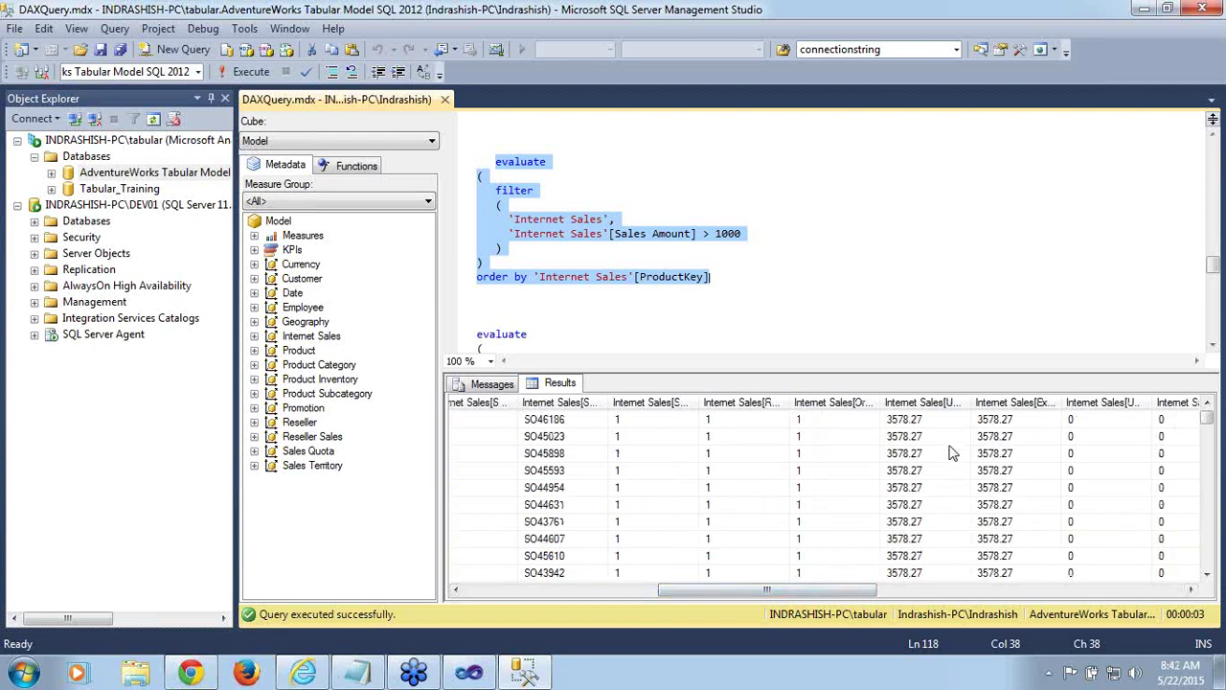
{"action": "mouse_move", "coordinate": [972, 402]}
{"action": "left_mouse_down"}
{"action": "mouse_move", "coordinate": [1046, 401]}
{"action": "mouse_move", "coordinate": [979, 403]}
{"action": "left_mouse_up"}
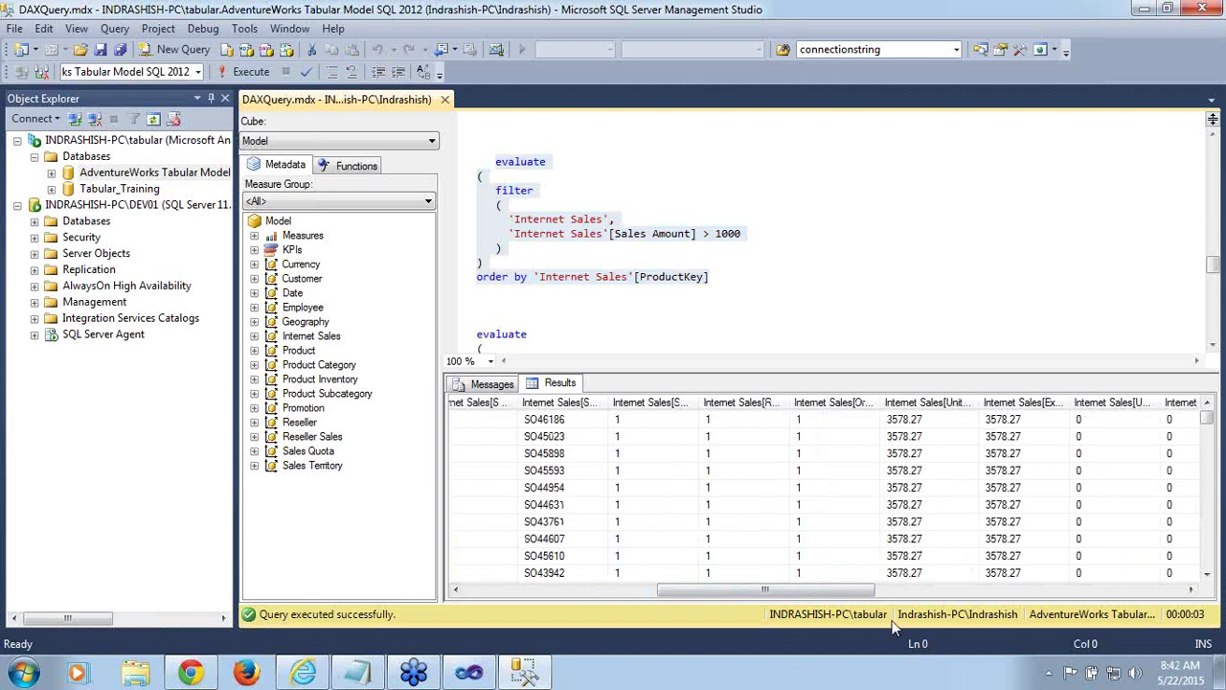
{"action": "left_click_drag", "start_coordinate": [856, 589], "coordinate": [995, 578]}
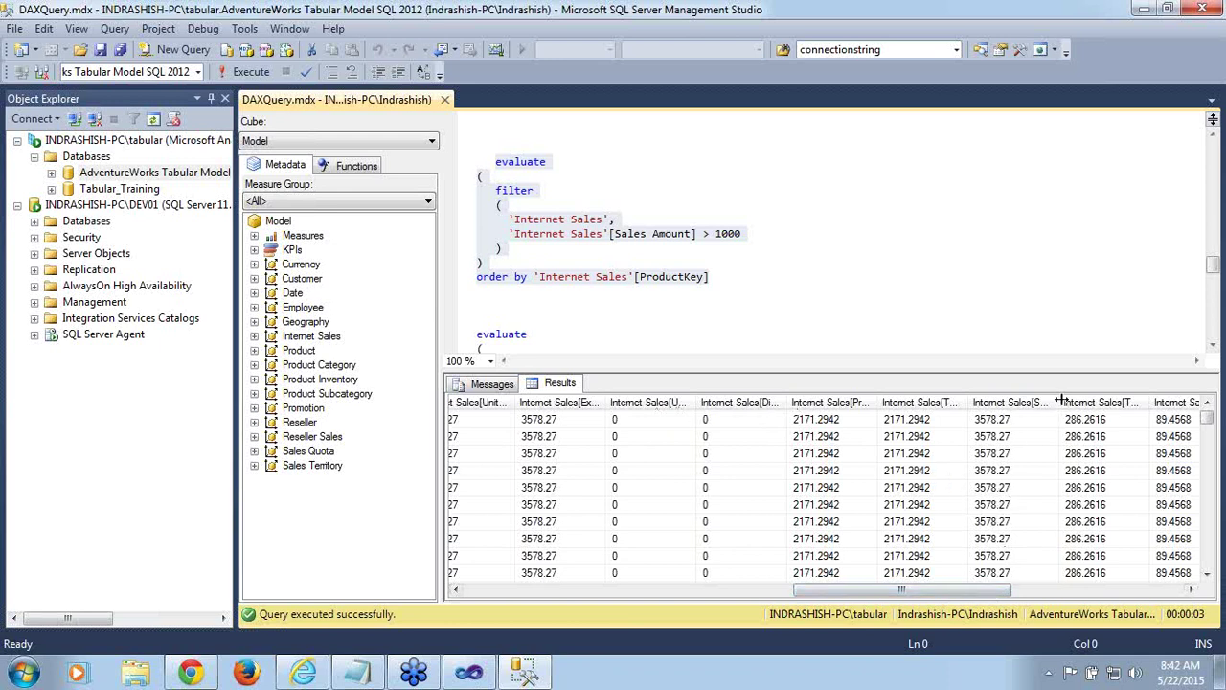
{"action": "left_click_drag", "start_coordinate": [1058, 403], "coordinate": [1128, 402]}
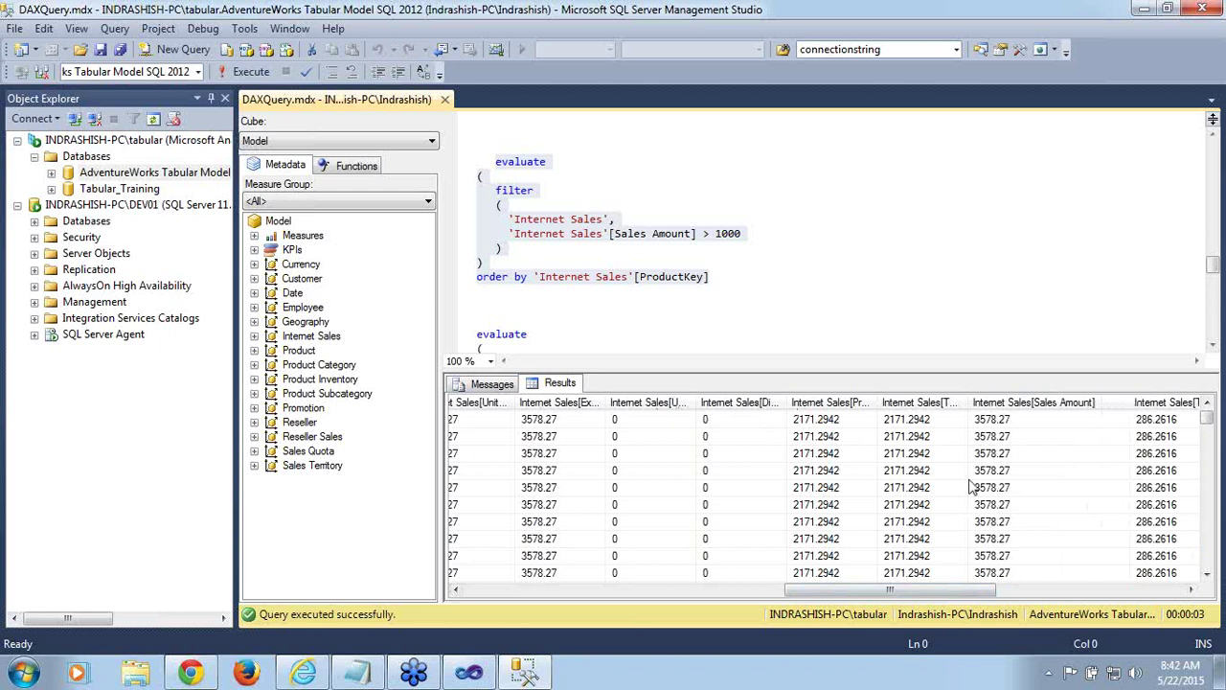
{"action": "left_click", "coordinate": [1016, 490]}
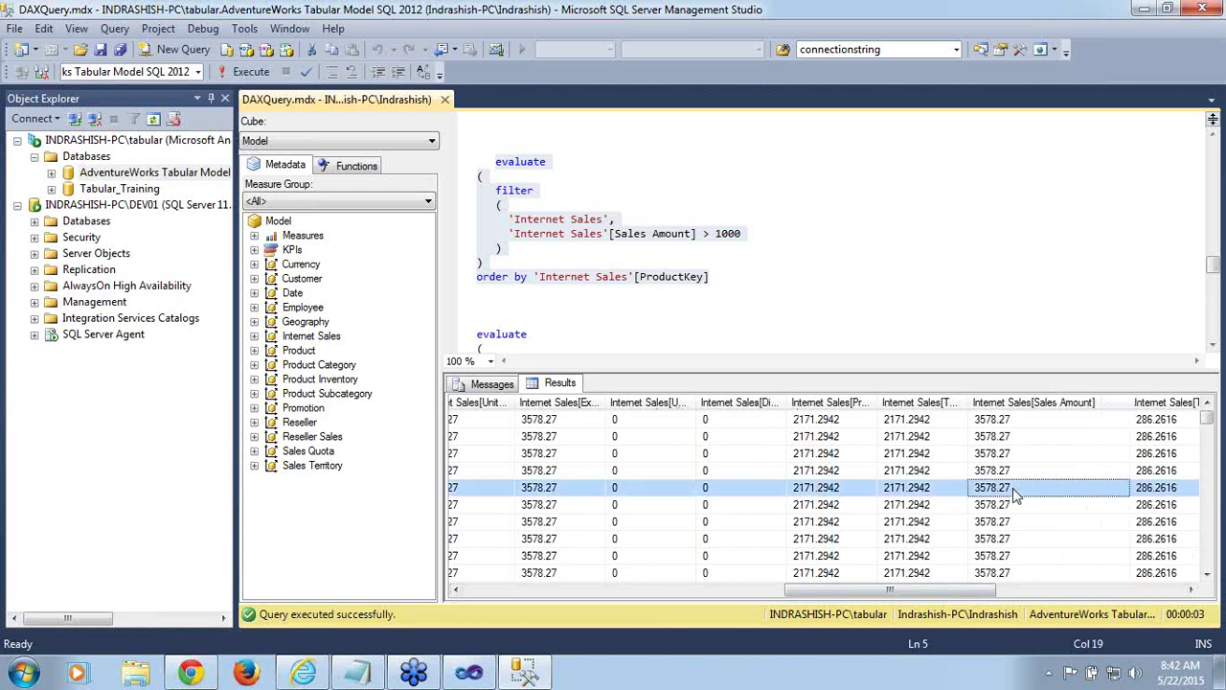
Scroll the editor down to bring the next query into view
{"action": "left_click", "coordinate": [731, 303]}
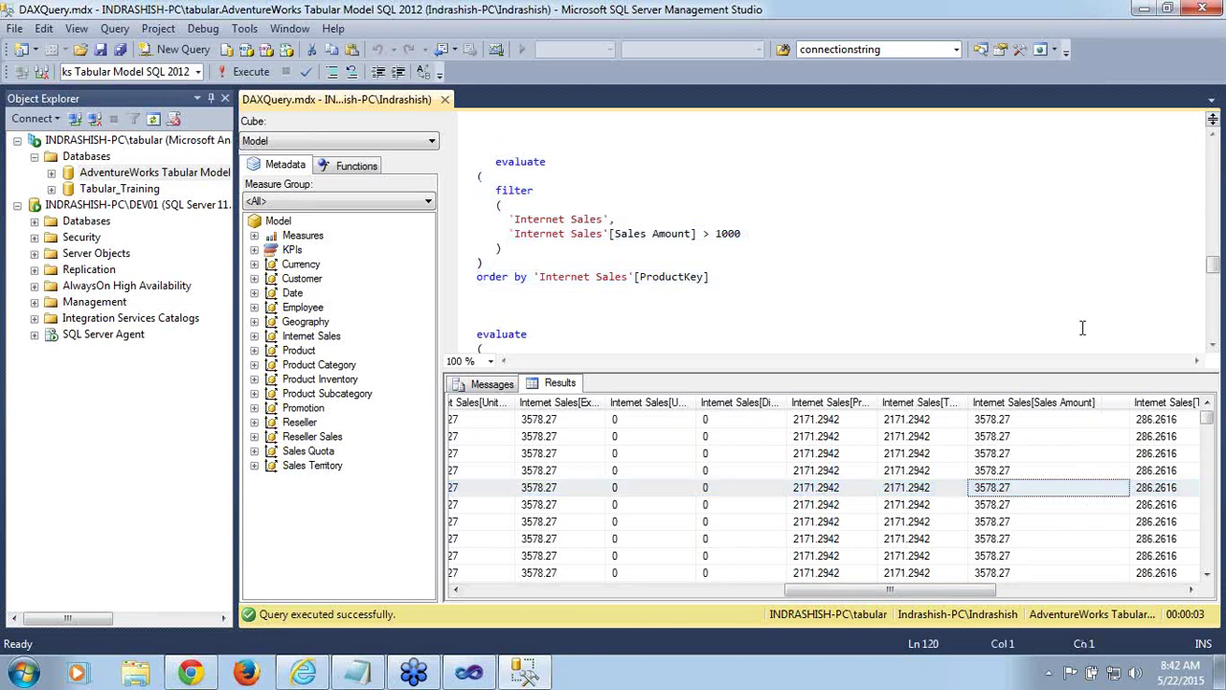
{"action": "left_click", "coordinate": [1213, 345]}
{"action": "left_click", "coordinate": [1213, 345]}
{"action": "left_click", "coordinate": [1213, 345]}
{"action": "left_click", "coordinate": [1213, 345]}
{"action": "left_click", "coordinate": [1213, 345]}
{"action": "left_click", "coordinate": [1213, 345]}
{"action": "left_click", "coordinate": [1213, 345]}
{"action": "left_click", "coordinate": [1213, 345]}
{"action": "left_click", "coordinate": [1213, 345]}
{"action": "left_click", "coordinate": [1213, 345]}
{"action": "left_click", "coordinate": [1213, 345]}
{"action": "left_click", "coordinate": [1213, 345]}
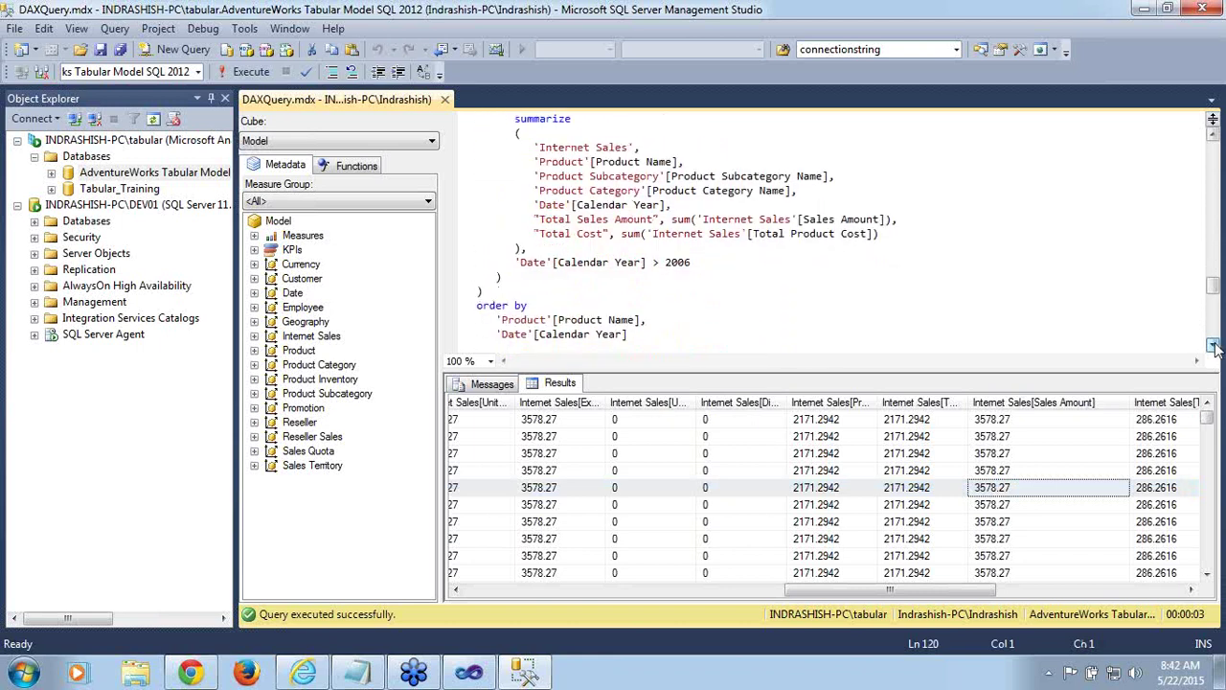
Highlight the summarize block, the filter function and the Calendar Year > 2006 condition
{"action": "left_click_drag", "start_coordinate": [1214, 287], "coordinate": [1214, 279]}
{"action": "left_click", "coordinate": [515, 192]}
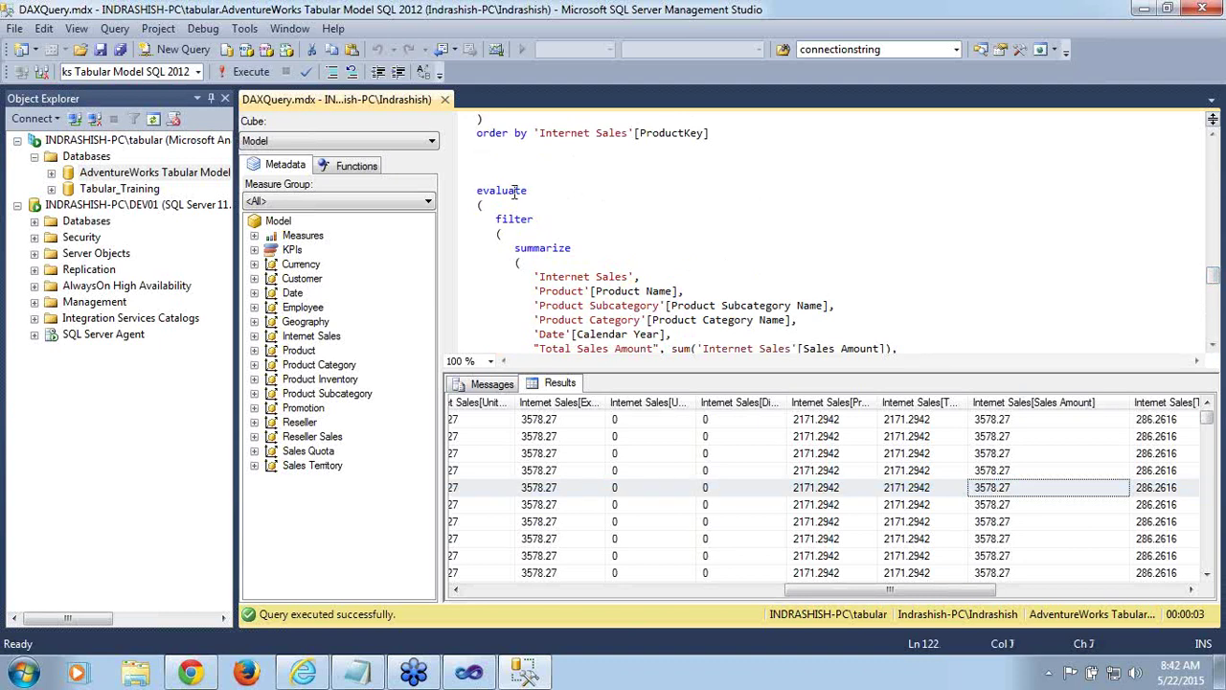
{"action": "double_click", "coordinate": [514, 191]}
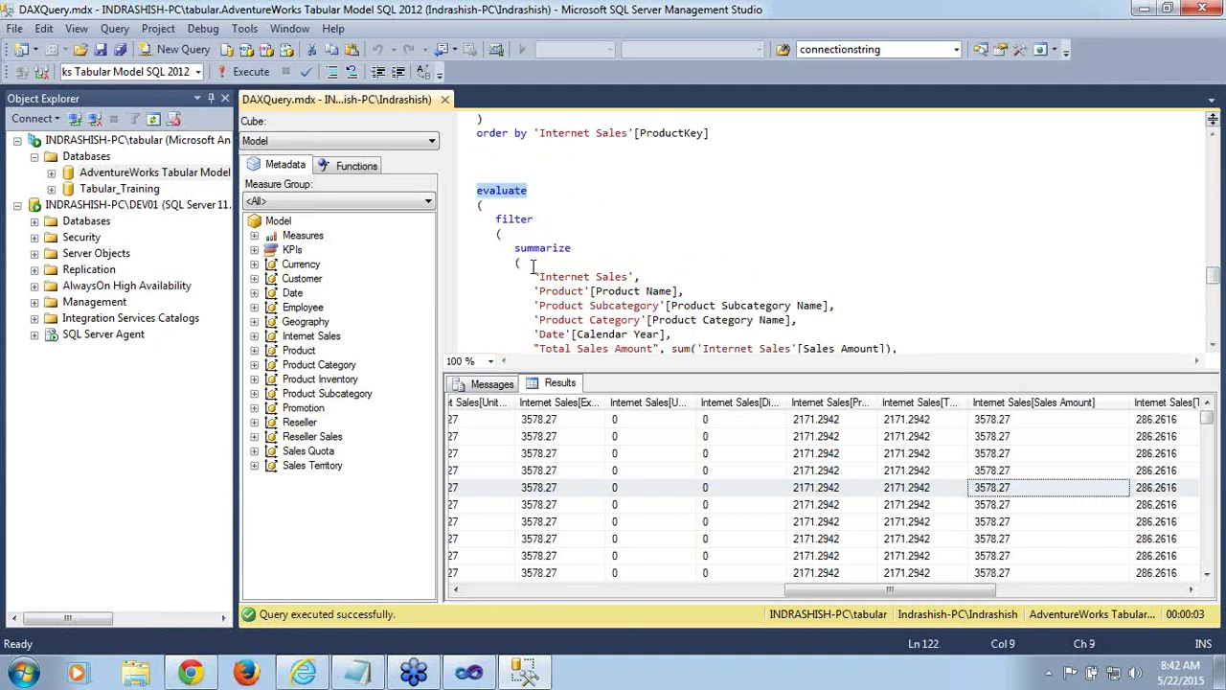
{"action": "left_click_drag", "start_coordinate": [514, 247], "coordinate": [1031, 276]}
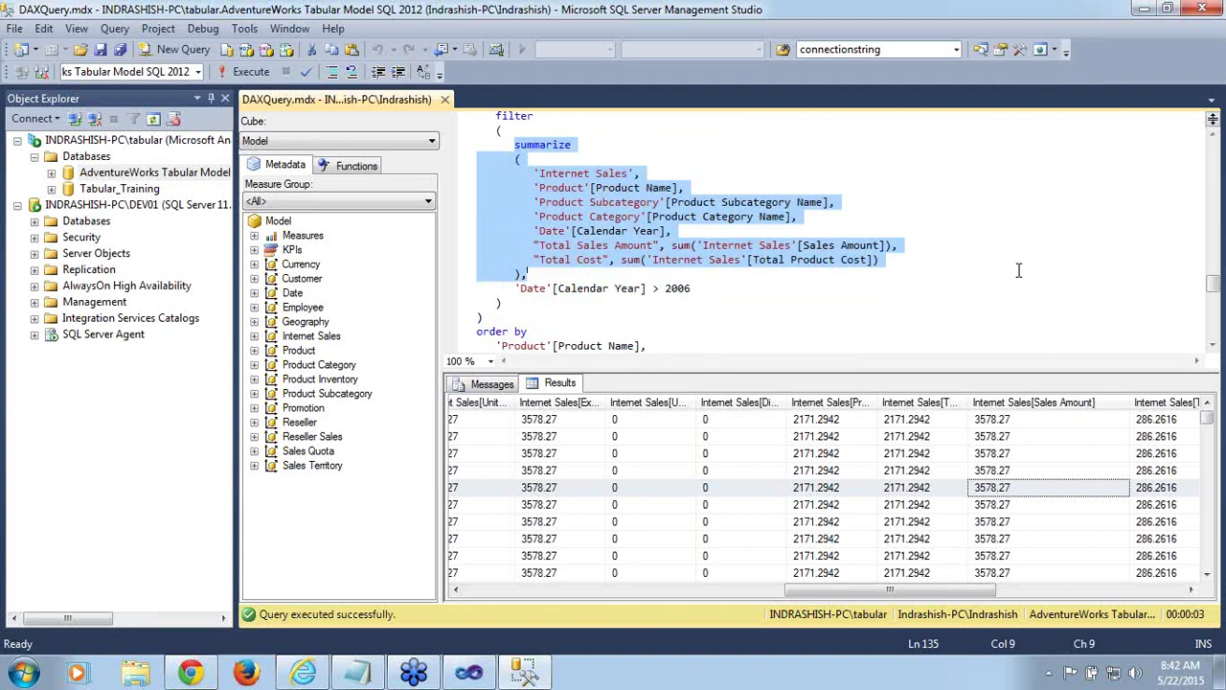
{"action": "left_click", "coordinate": [510, 116]}
{"action": "double_click", "coordinate": [509, 116]}
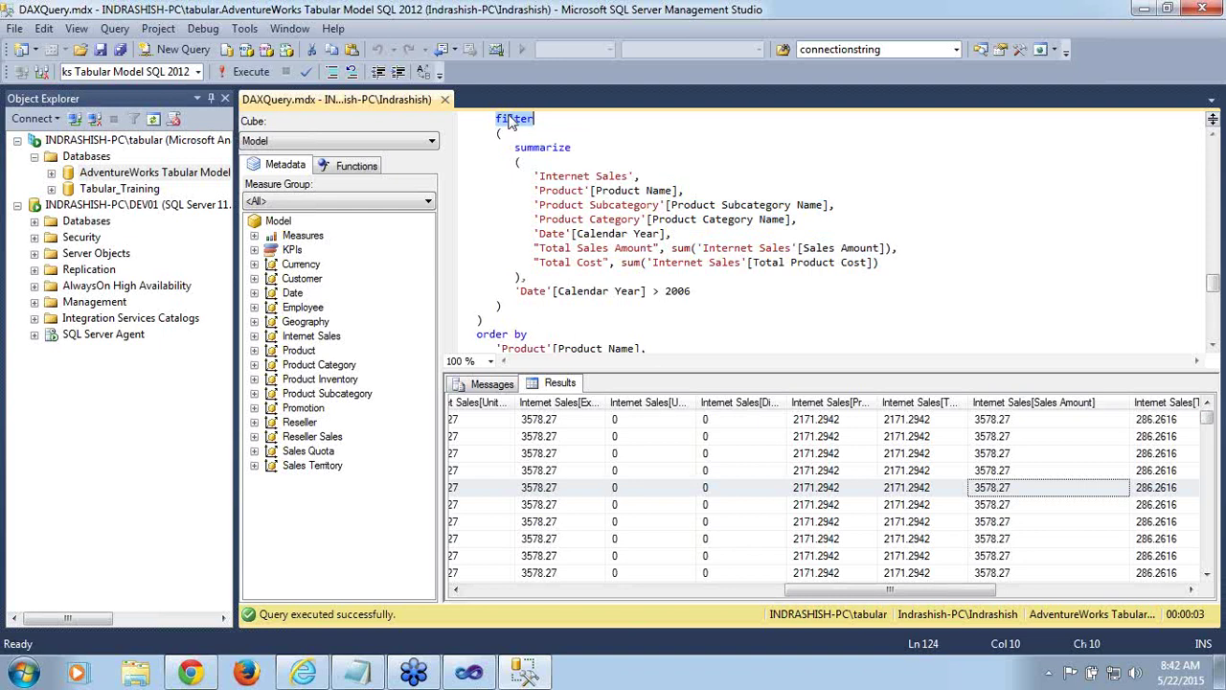
{"action": "left_click", "coordinate": [575, 308]}
{"action": "left_click_drag", "start_coordinate": [575, 308], "coordinate": [588, 300]}
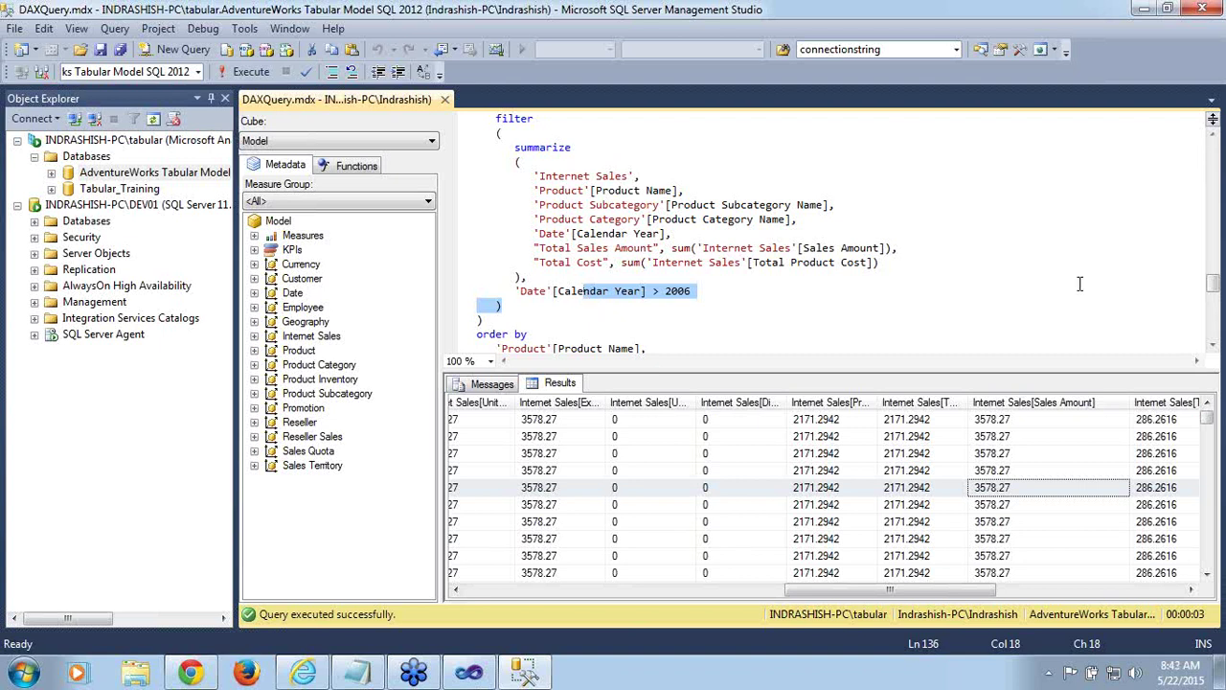
Select the whole year-filtered query from evaluate through its order by clause
{"action": "left_click_drag", "start_coordinate": [1214, 287], "coordinate": [1214, 278]}
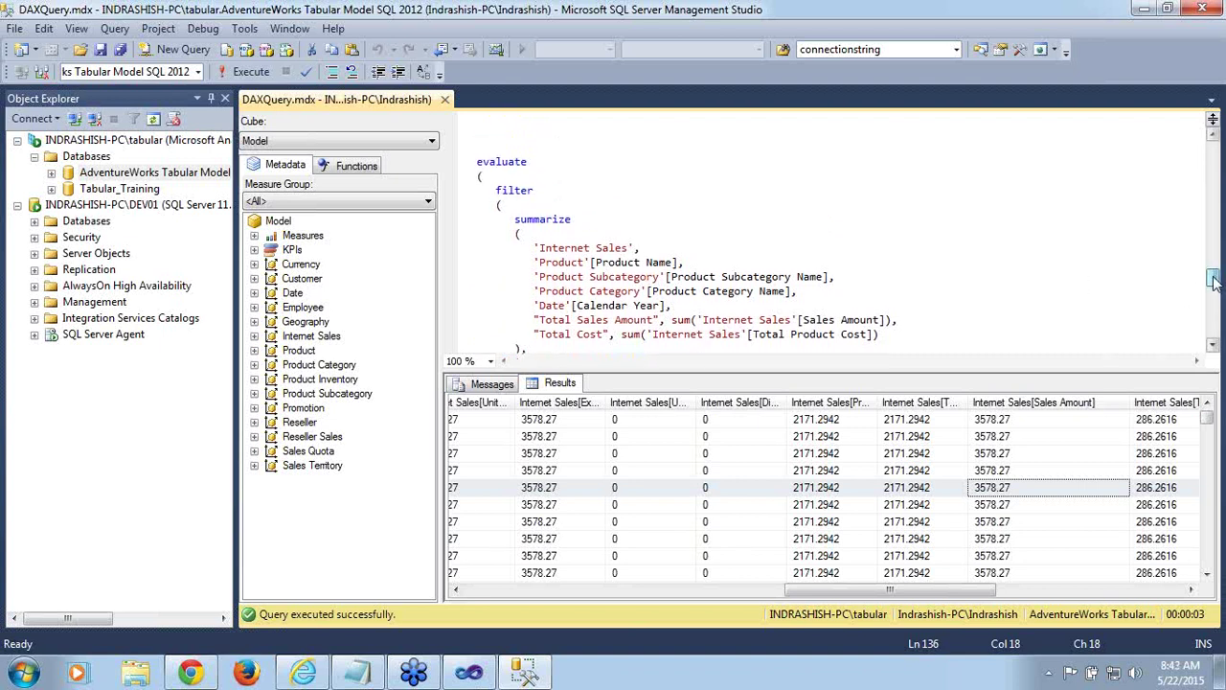
{"action": "double_click", "coordinate": [499, 170]}
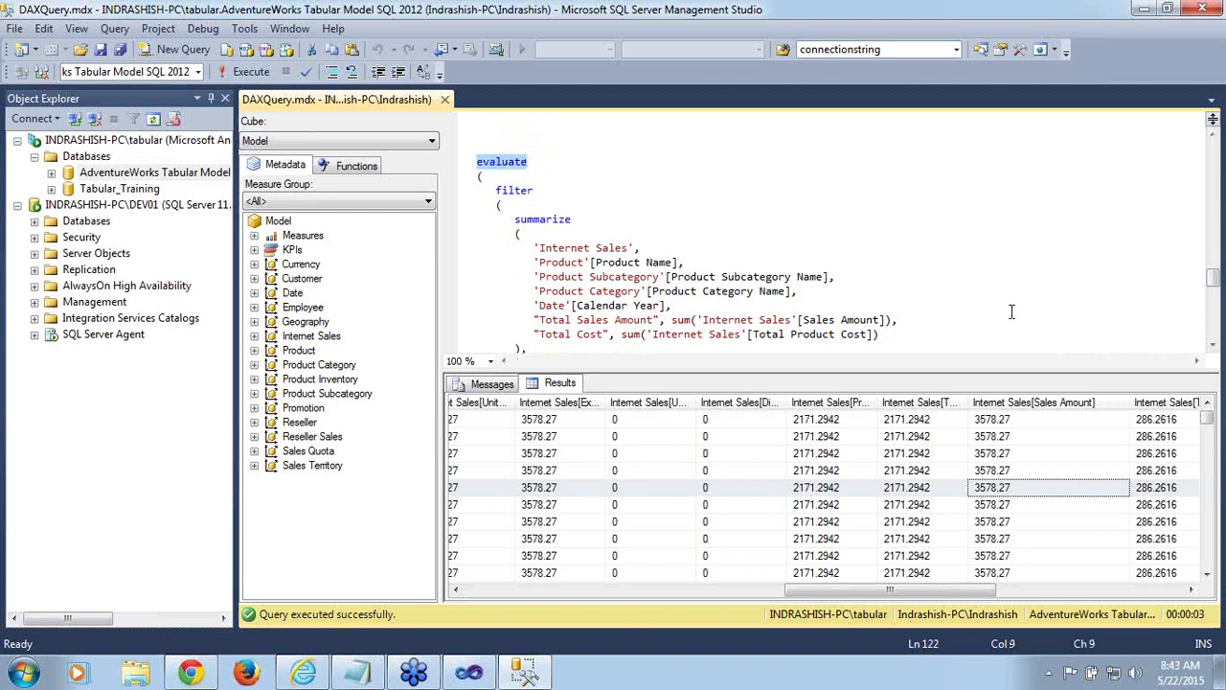
{"action": "left_click", "coordinate": [1212, 349]}
{"action": "left_click", "coordinate": [1212, 349]}
{"action": "left_click", "coordinate": [1212, 349]}
{"action": "left_click", "coordinate": [1212, 349]}
{"action": "left_click", "coordinate": [1212, 349]}
{"action": "left_click", "coordinate": [1212, 349]}
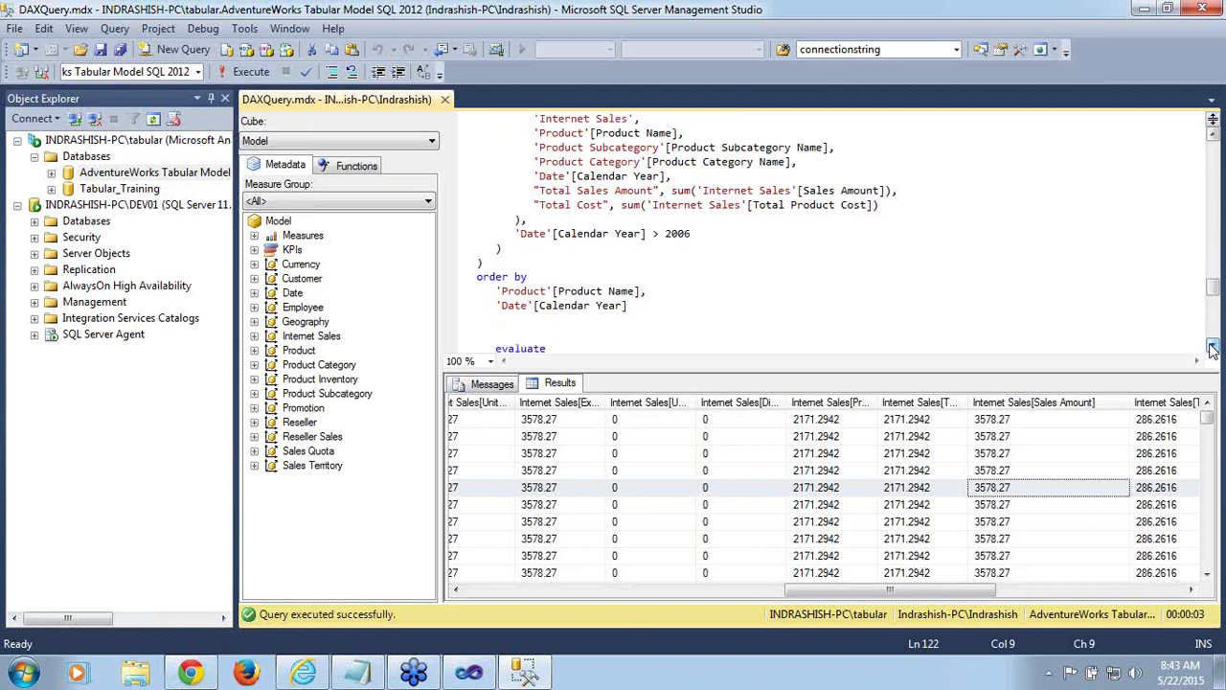
{"action": "left_click", "coordinate": [1212, 349]}
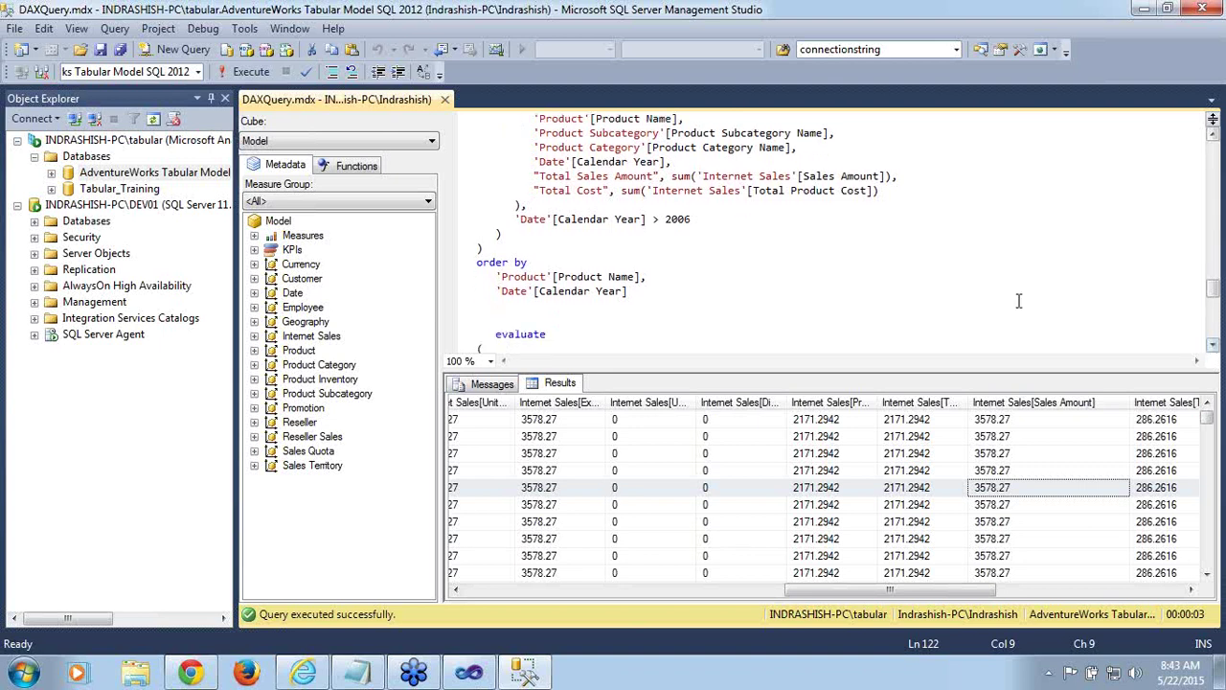
{"action": "left_click", "coordinate": [629, 302], "text": "shift"}
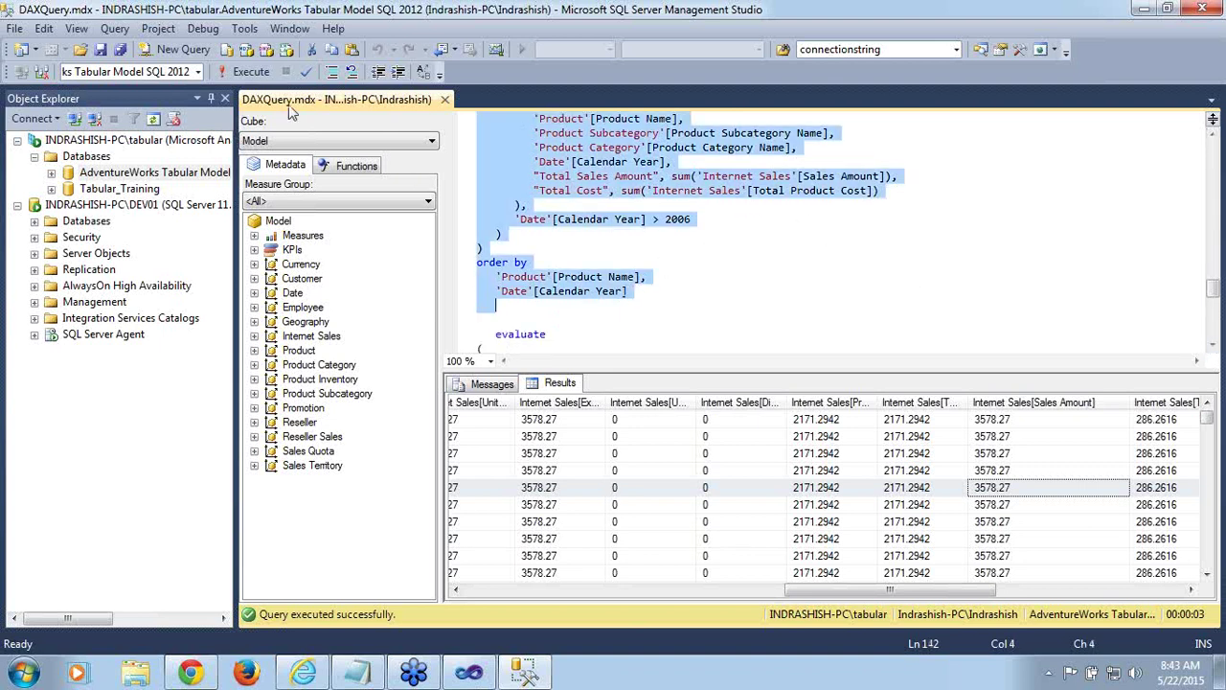
Run the year-filtered summarize query, returning only 2007 and 2008 rows
{"action": "left_click", "coordinate": [251, 72]}
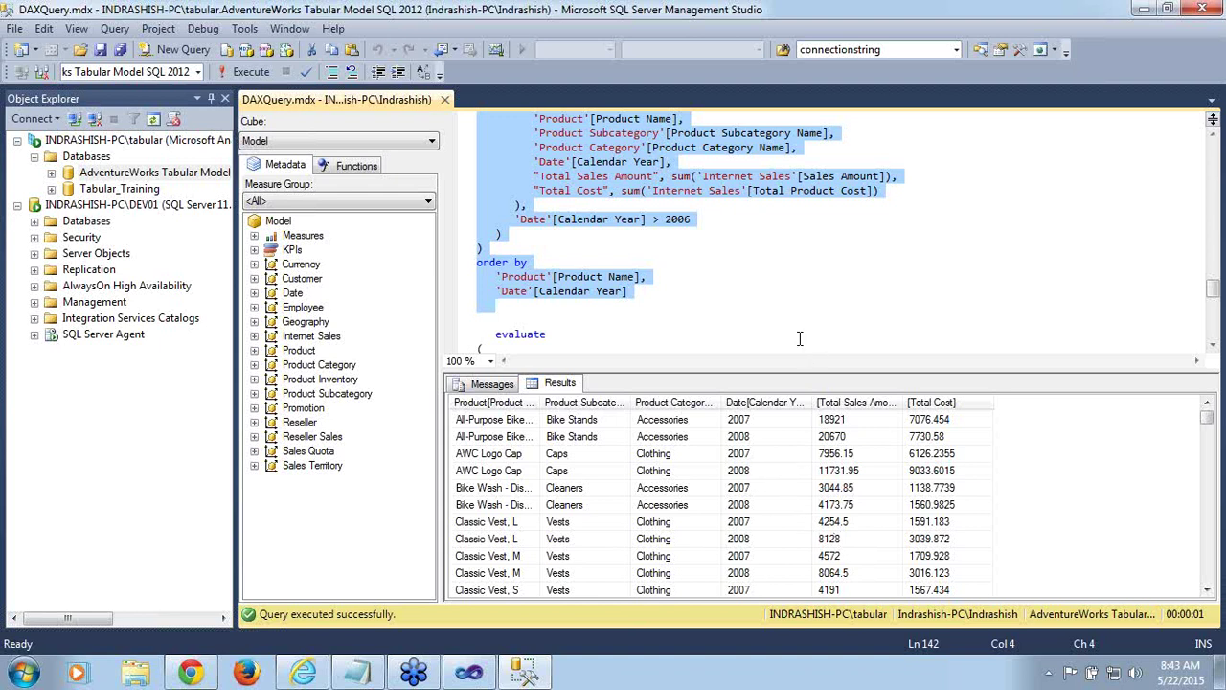
{"action": "left_click", "coordinate": [1212, 345]}
{"action": "left_click", "coordinate": [1212, 345]}
{"action": "left_click", "coordinate": [1213, 345]}
{"action": "left_click", "coordinate": [1212, 345]}
{"action": "left_click", "coordinate": [1212, 345]}
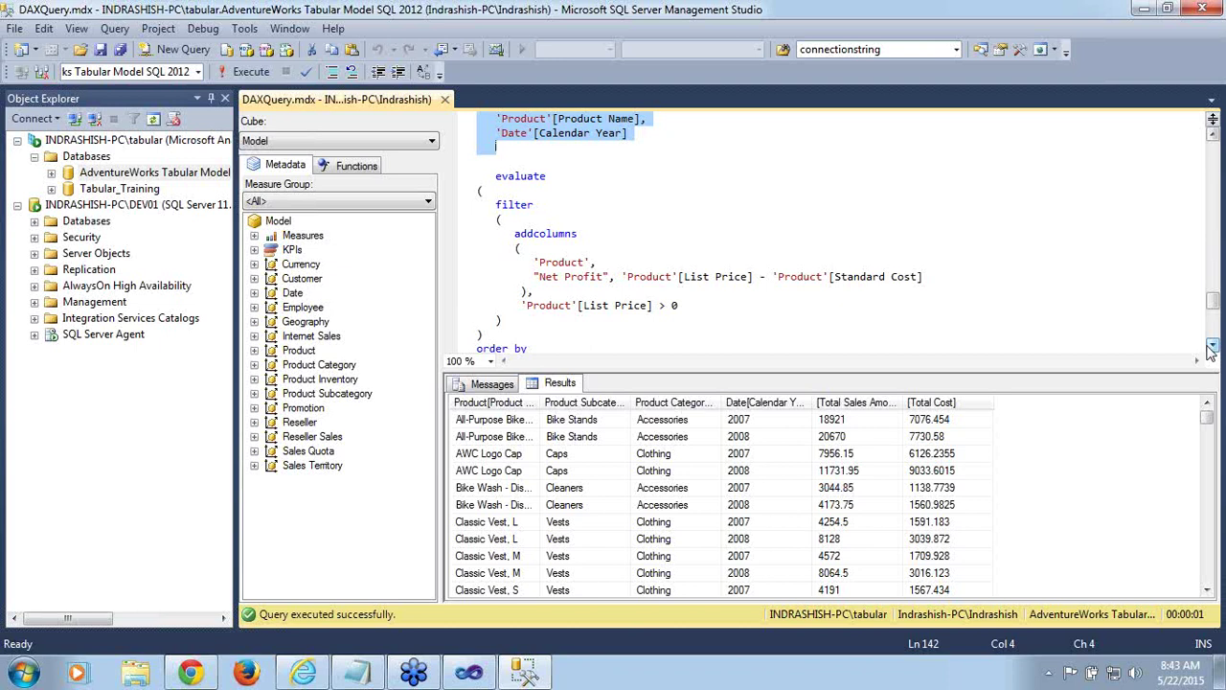
Highlight summarize, filter and the Calendar Year > 2006 condition in the query
{"action": "left_click_drag", "start_coordinate": [1217, 304], "coordinate": [1215, 281]}
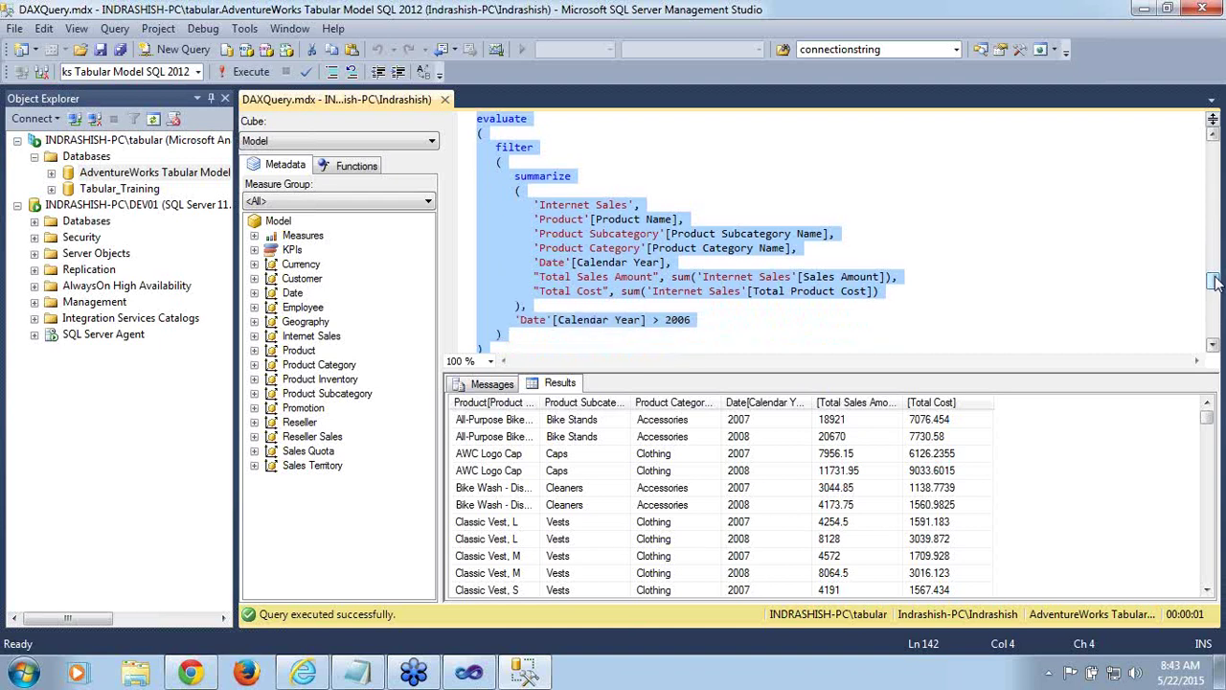
{"action": "left_click", "coordinate": [559, 179]}
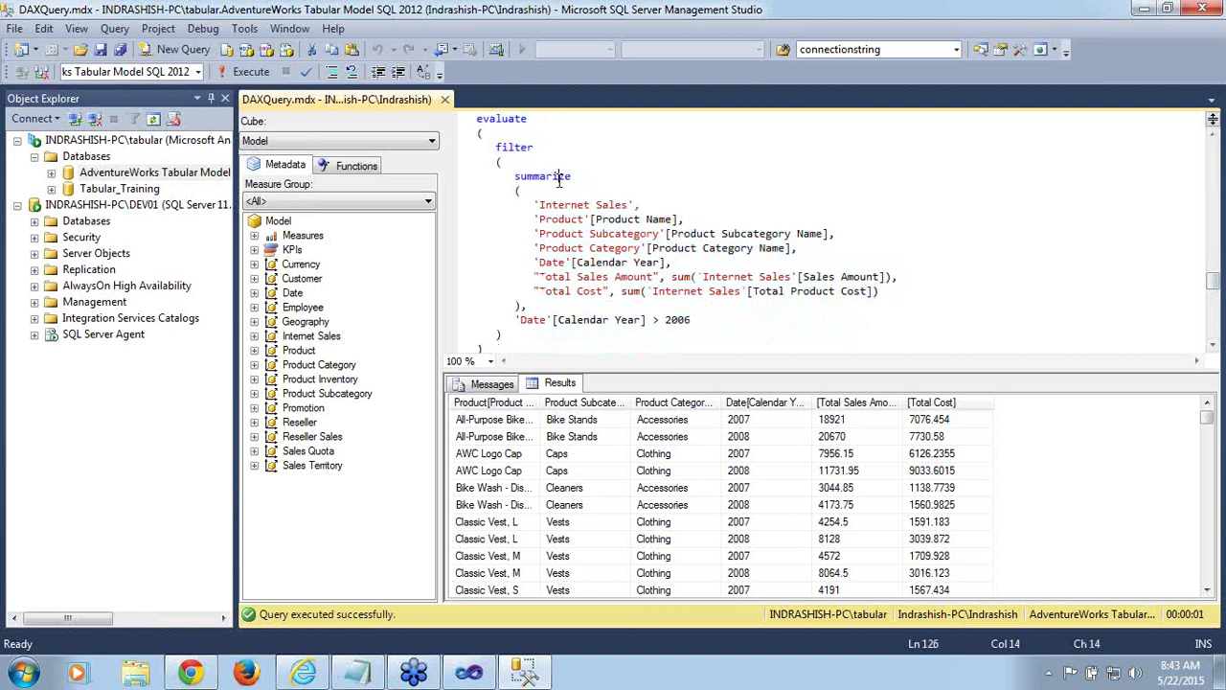
{"action": "left_click_drag", "start_coordinate": [515, 180], "coordinate": [571, 182]}
{"action": "left_click", "coordinate": [516, 147]}
{"action": "double_click", "coordinate": [516, 146]}
{"action": "left_click_drag", "start_coordinate": [517, 322], "coordinate": [687, 327]}
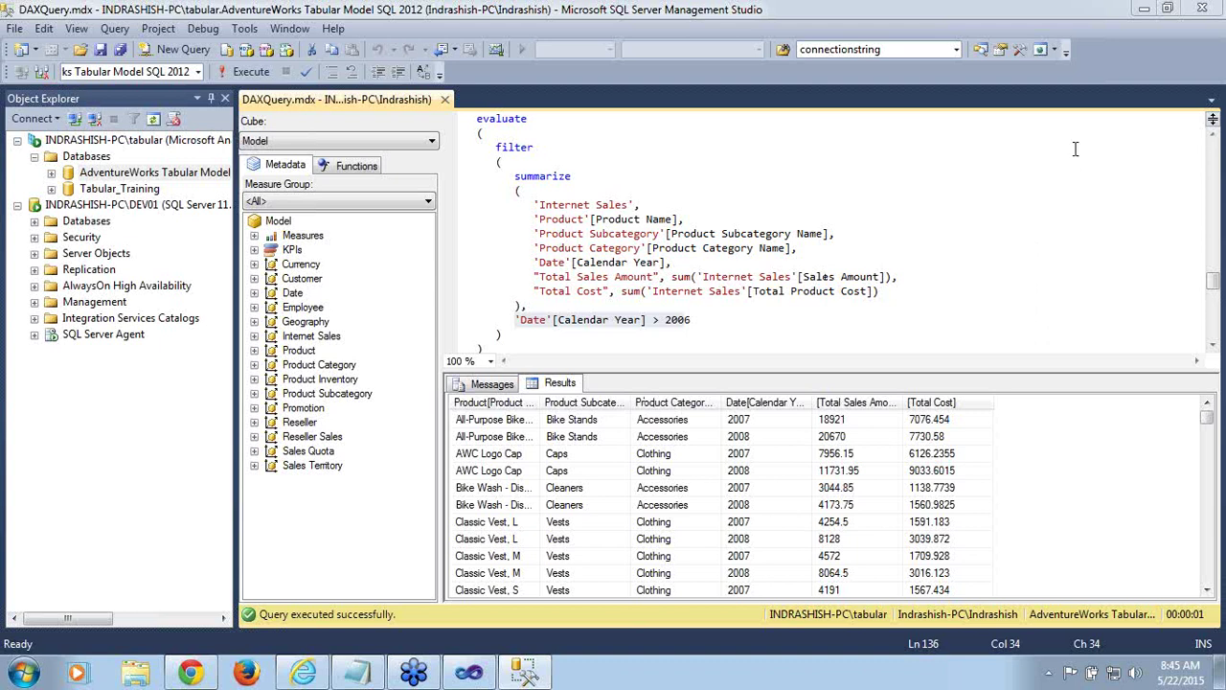
{"action": "double_click", "coordinate": [575, 207]}
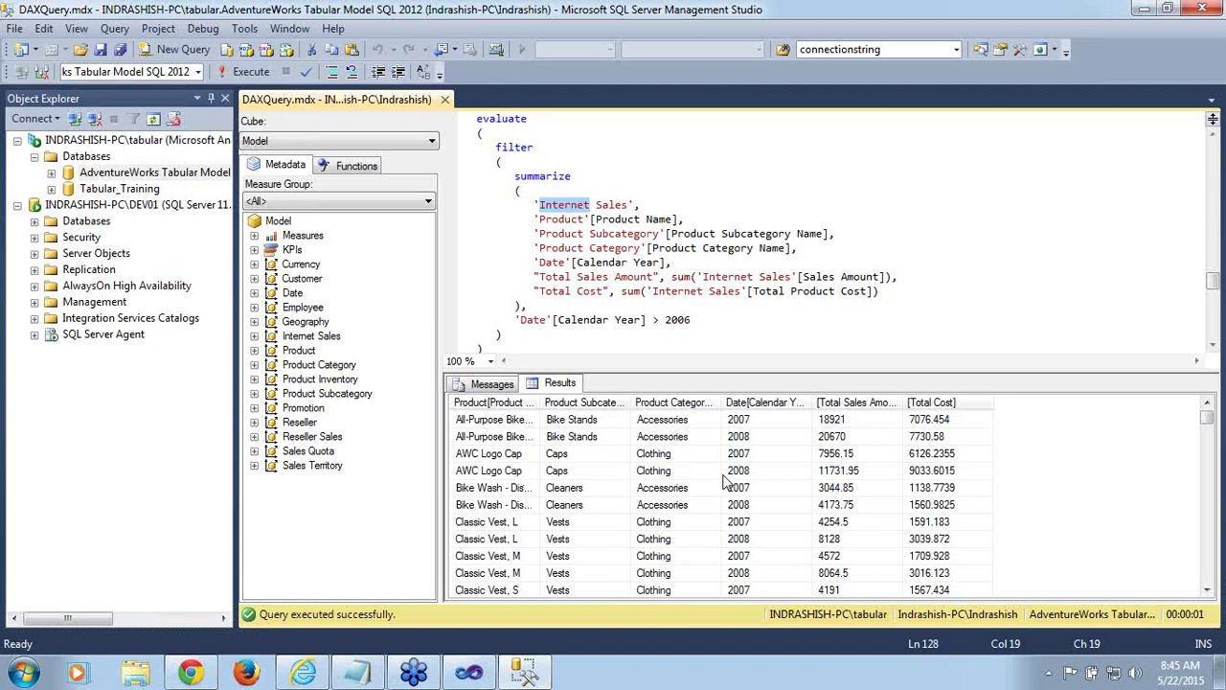
{"action": "double_click", "coordinate": [611, 205]}
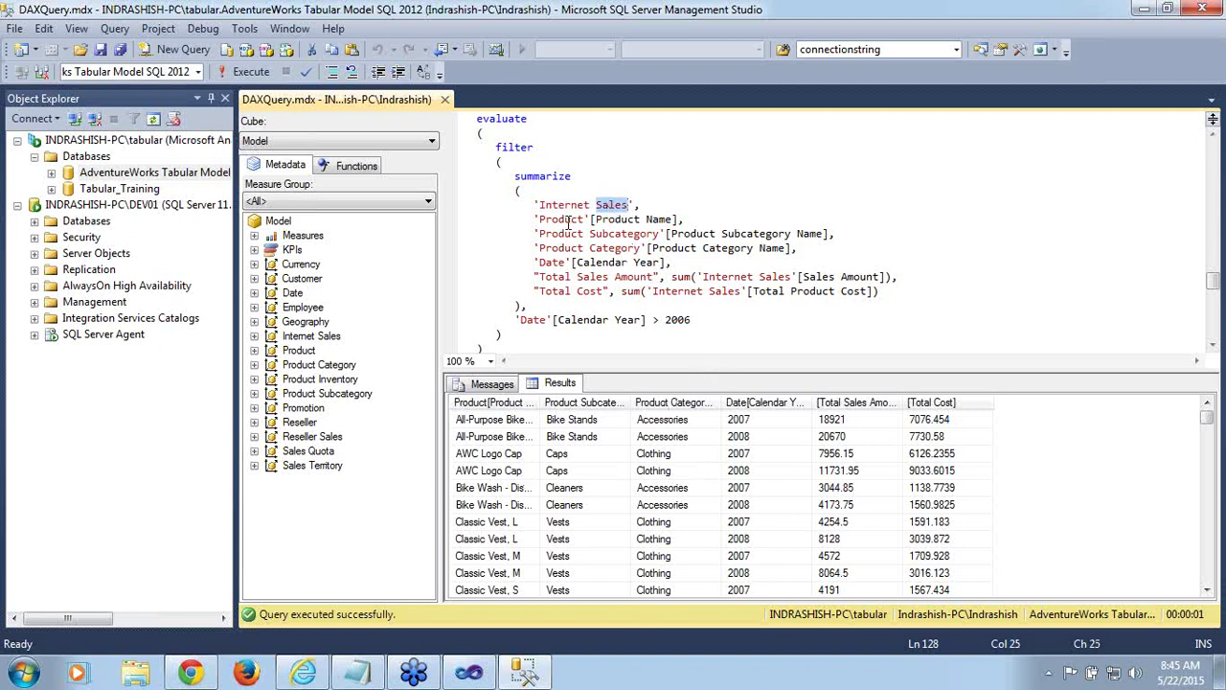
{"action": "double_click", "coordinate": [569, 220]}
{"action": "left_click", "coordinate": [566, 233]}
{"action": "double_click", "coordinate": [566, 233]}
{"action": "left_click", "coordinate": [565, 248]}
{"action": "double_click", "coordinate": [565, 248]}
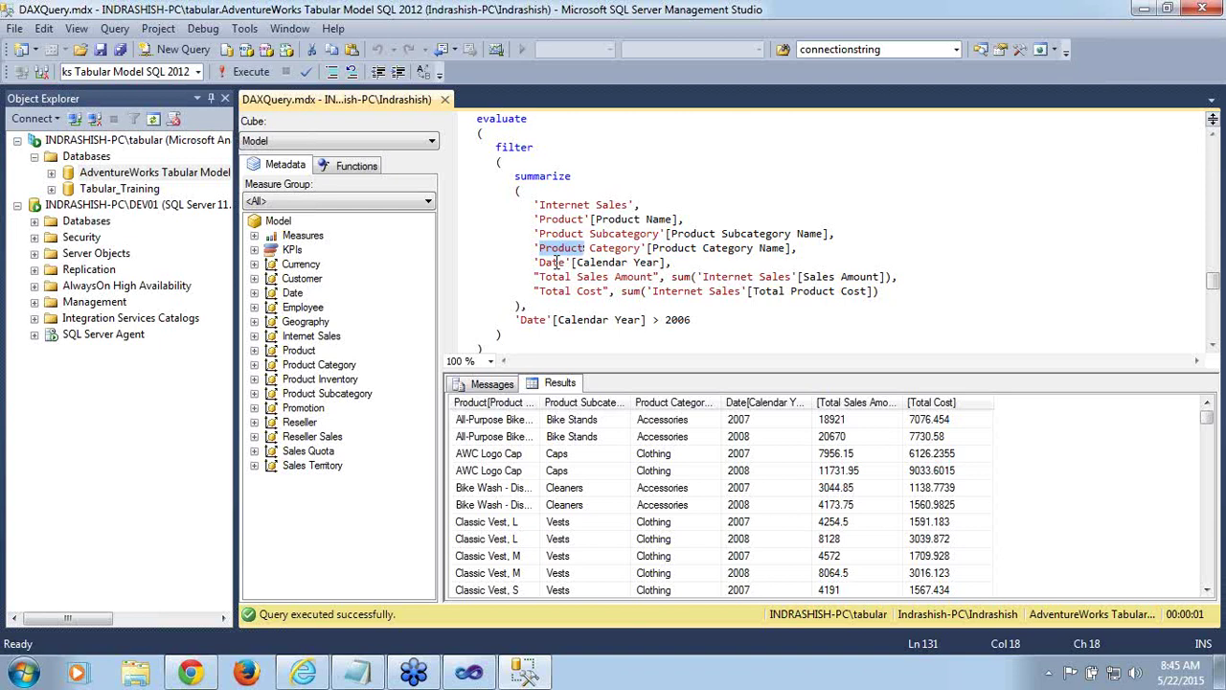
{"action": "left_click", "coordinate": [556, 262]}
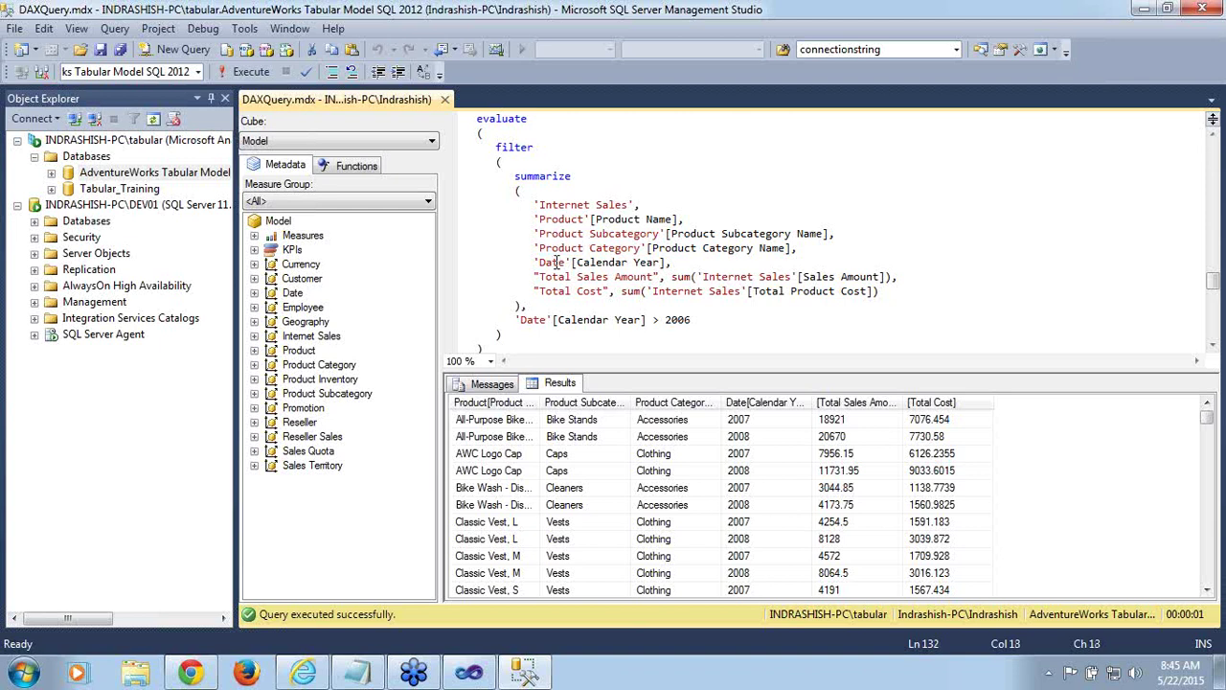
{"action": "double_click", "coordinate": [728, 277]}
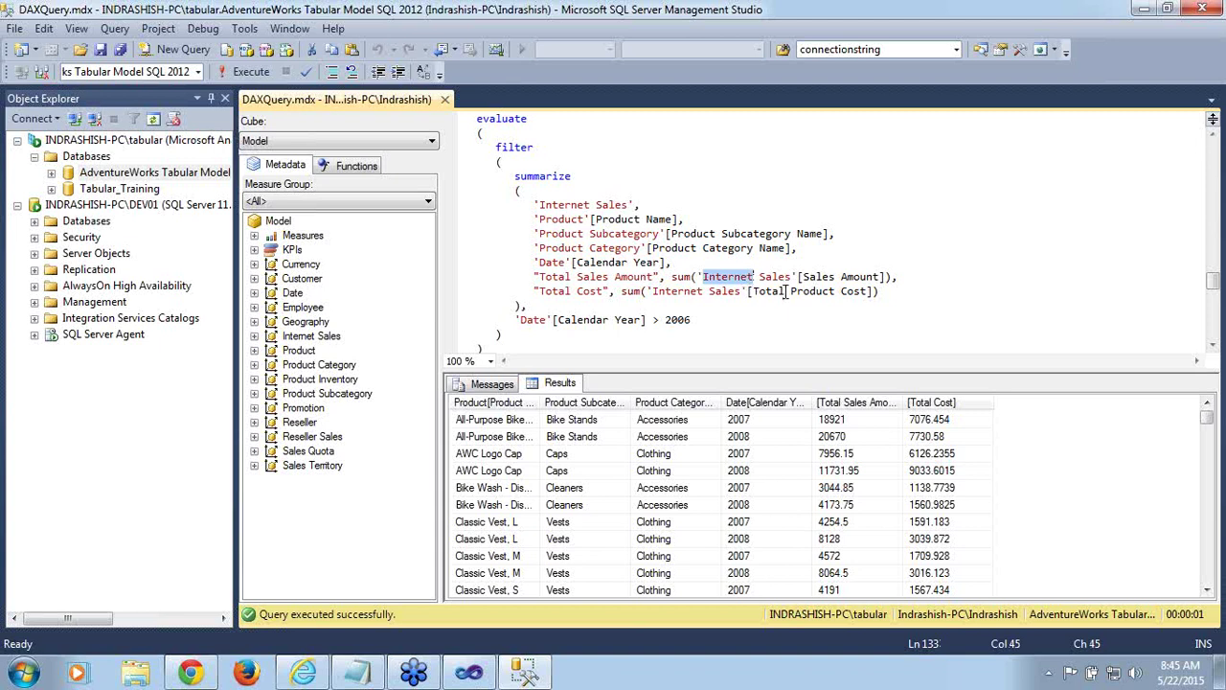
{"action": "double_click", "coordinate": [784, 292]}
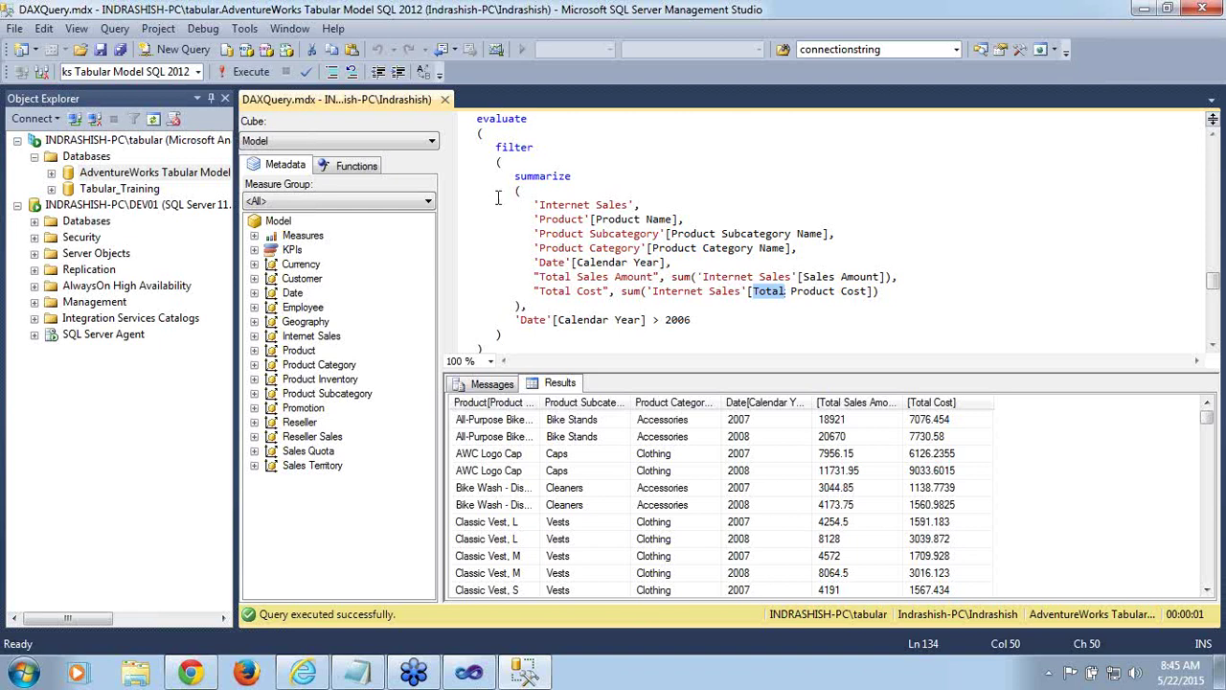
{"action": "left_click", "coordinate": [547, 319]}
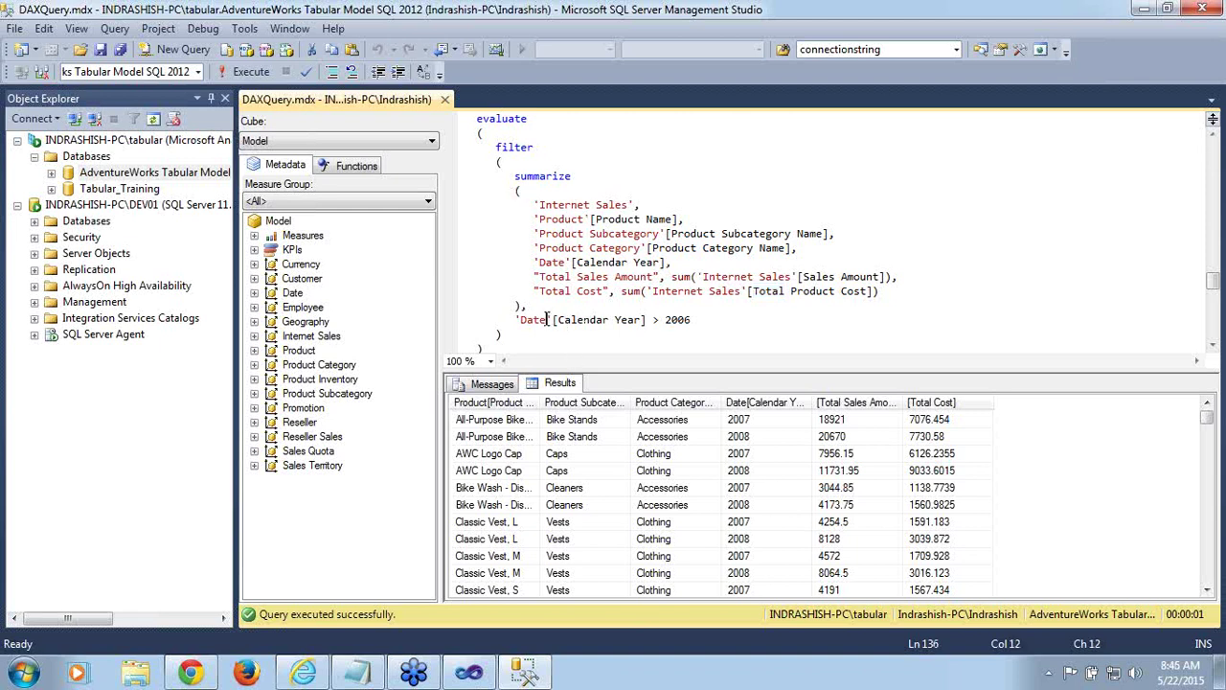
{"action": "double_click", "coordinate": [604, 320]}
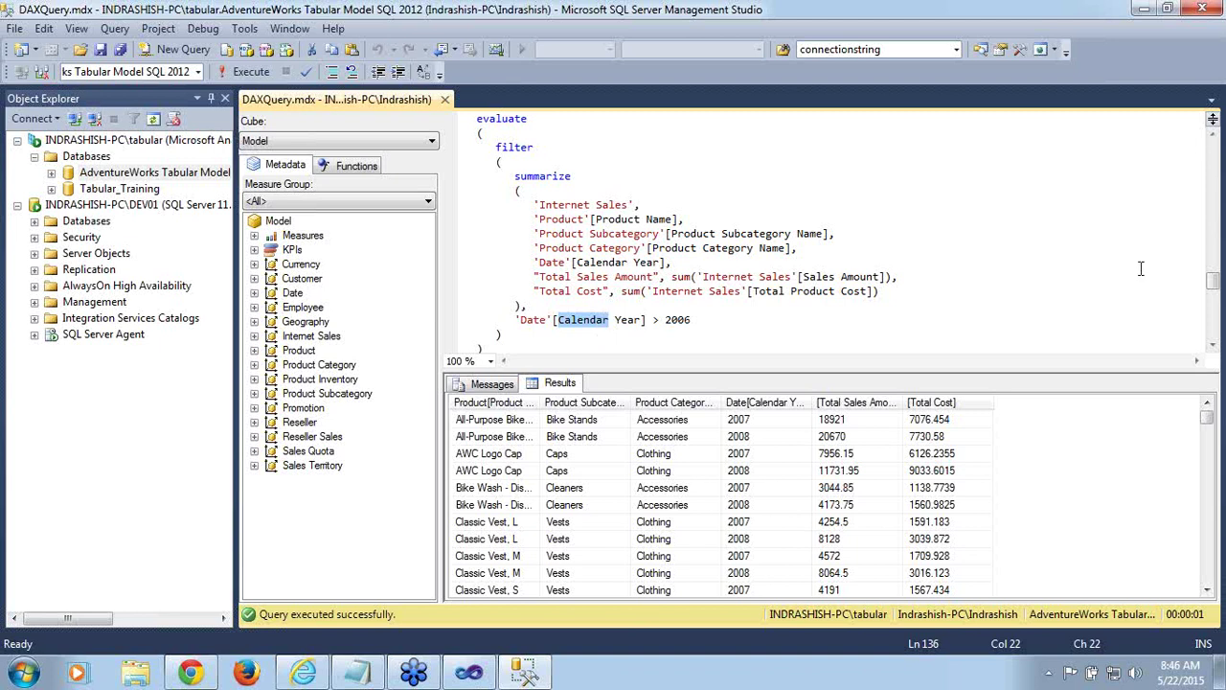
{"action": "left_click_drag", "start_coordinate": [1212, 290], "coordinate": [1218, 314]}
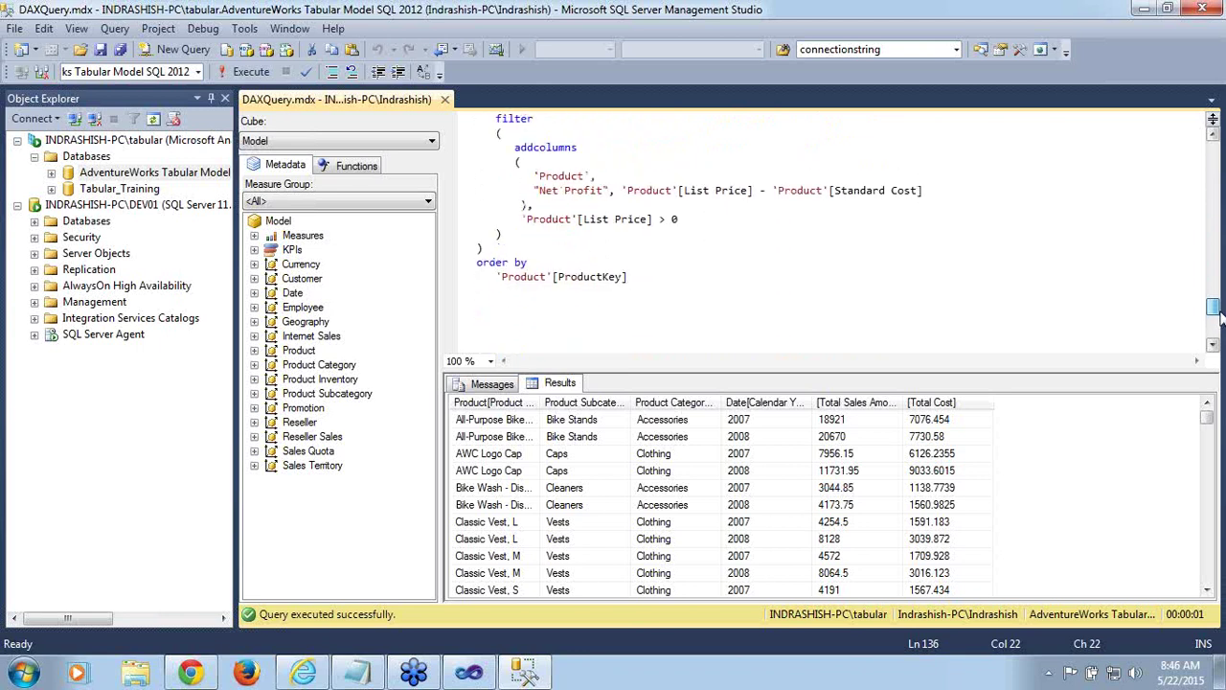
Highlight addcolumns, the Product table, Net Profit, List Price and Standard Cost in the query
{"action": "double_click", "coordinate": [547, 149]}
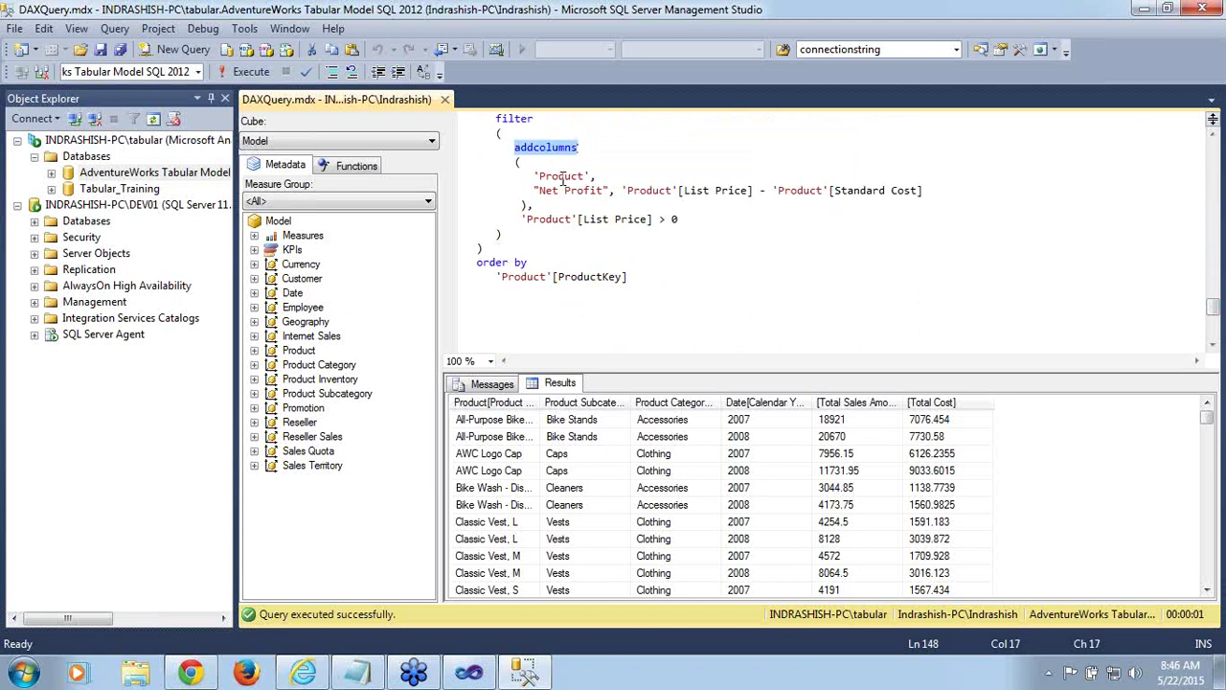
{"action": "double_click", "coordinate": [563, 180]}
{"action": "left_click", "coordinate": [562, 190]}
{"action": "double_click", "coordinate": [562, 189]}
{"action": "left_click", "coordinate": [595, 189]}
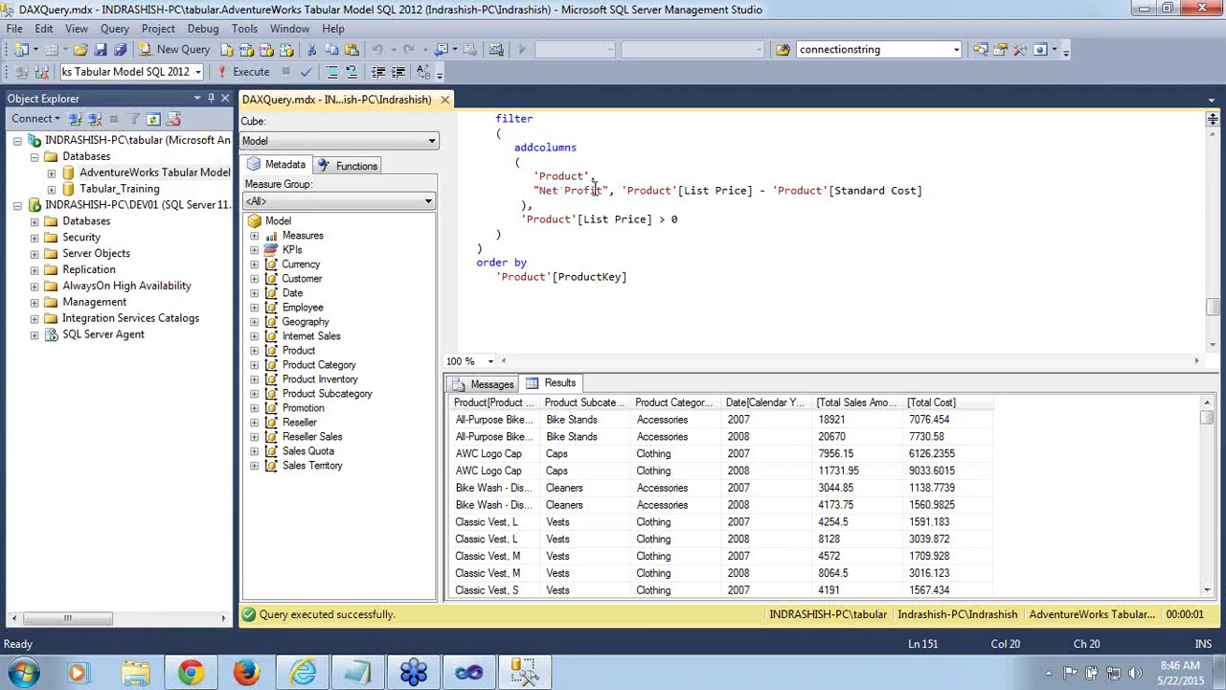
{"action": "double_click", "coordinate": [705, 194]}
{"action": "double_click", "coordinate": [835, 190]}
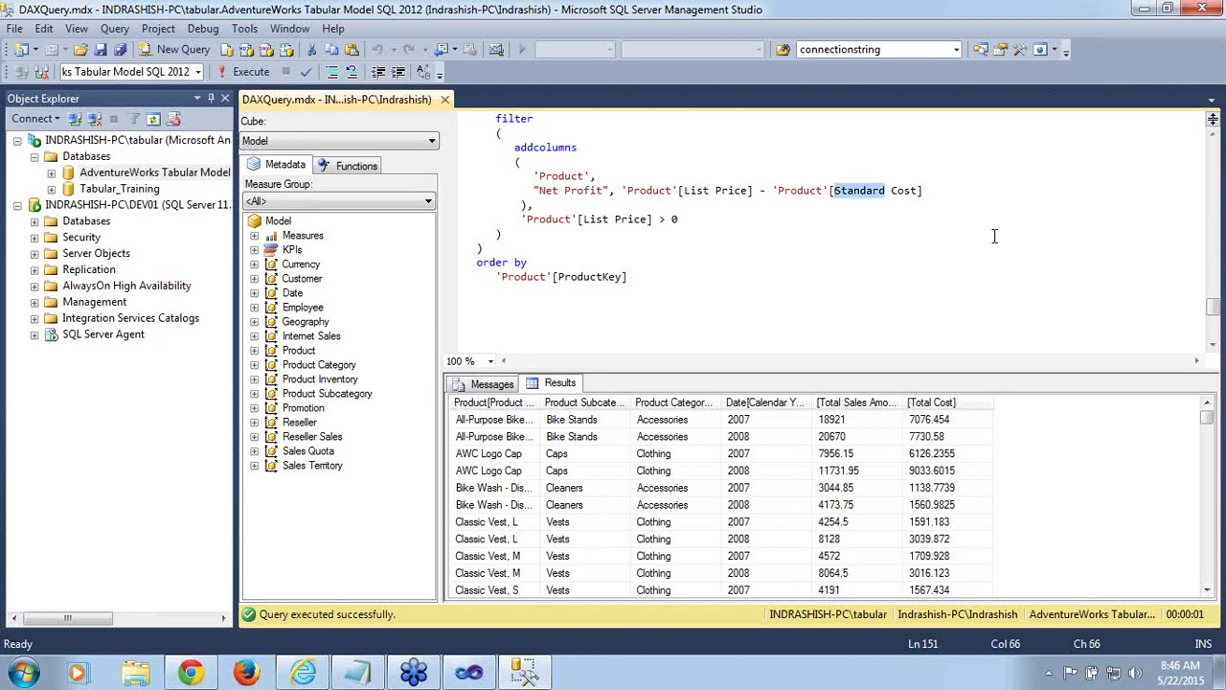
Select the whole Net Profit addcolumns query and run it
{"action": "left_click_drag", "start_coordinate": [1212, 312], "coordinate": [1212, 304]}
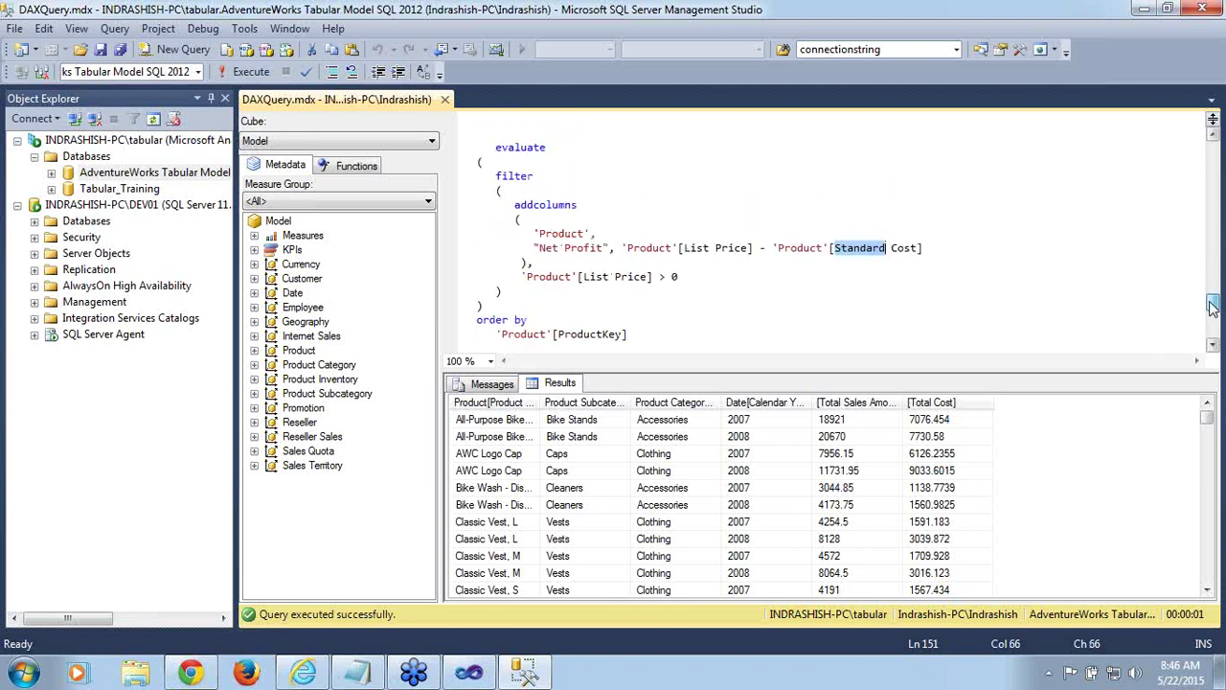
{"action": "double_click", "coordinate": [527, 149]}
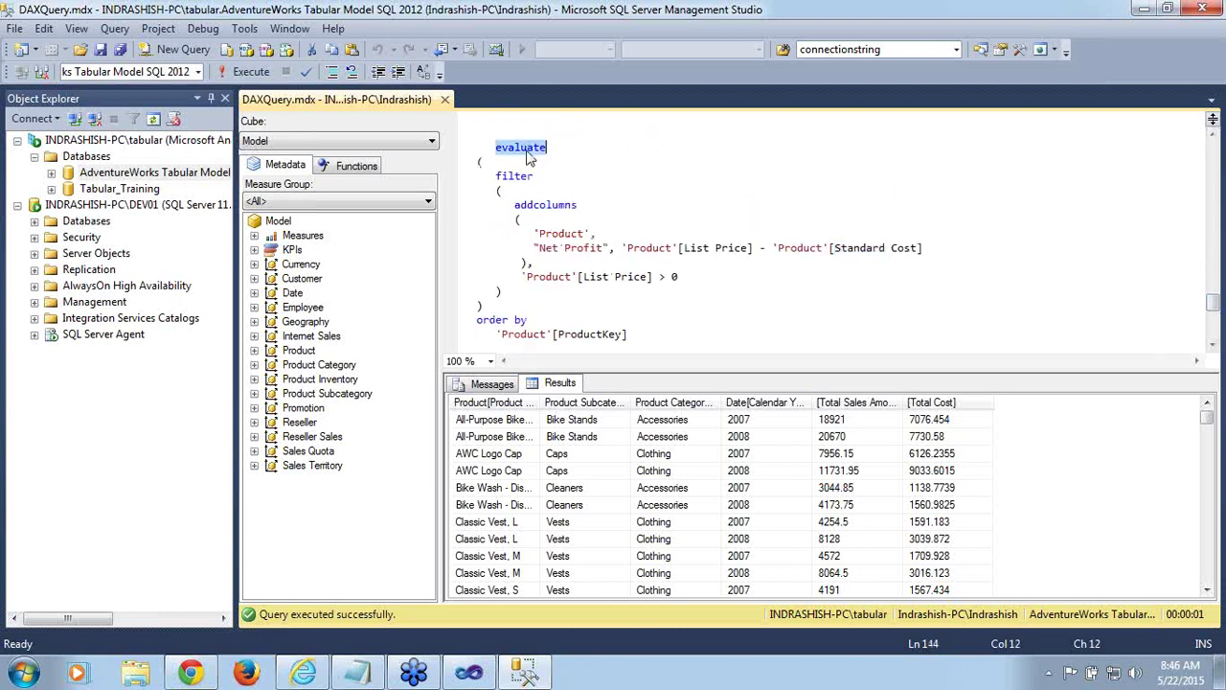
{"action": "left_click", "coordinate": [637, 334], "text": "shift"}
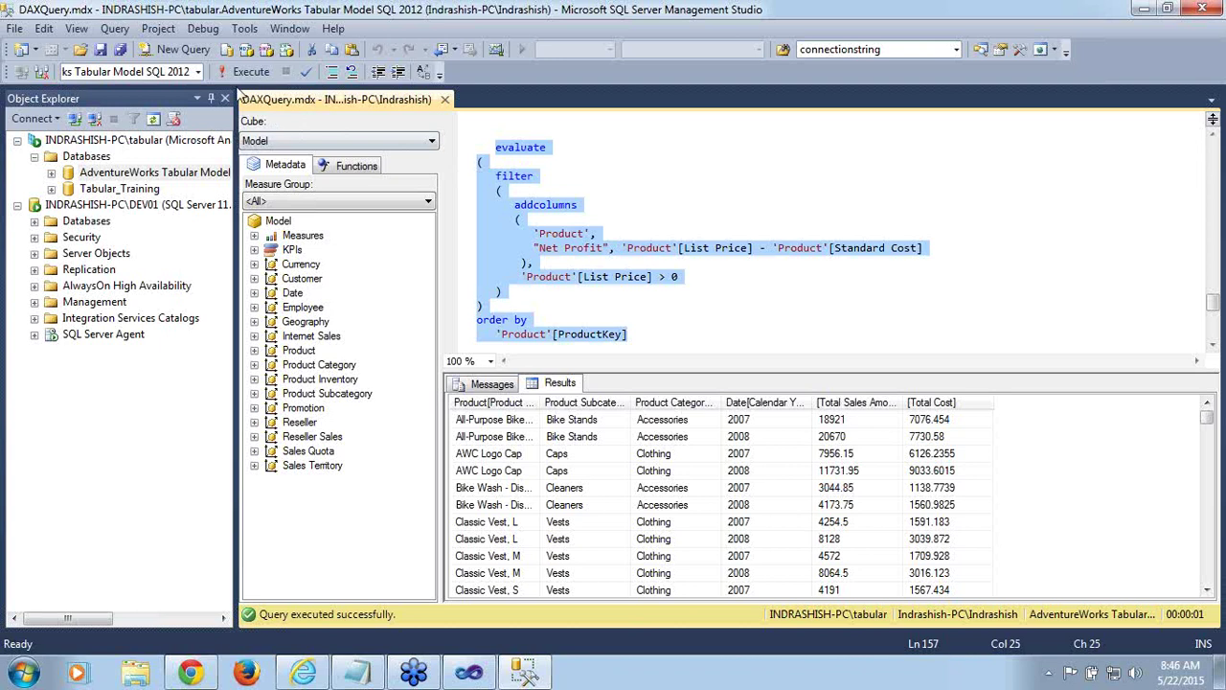
{"action": "left_click", "coordinate": [239, 77]}
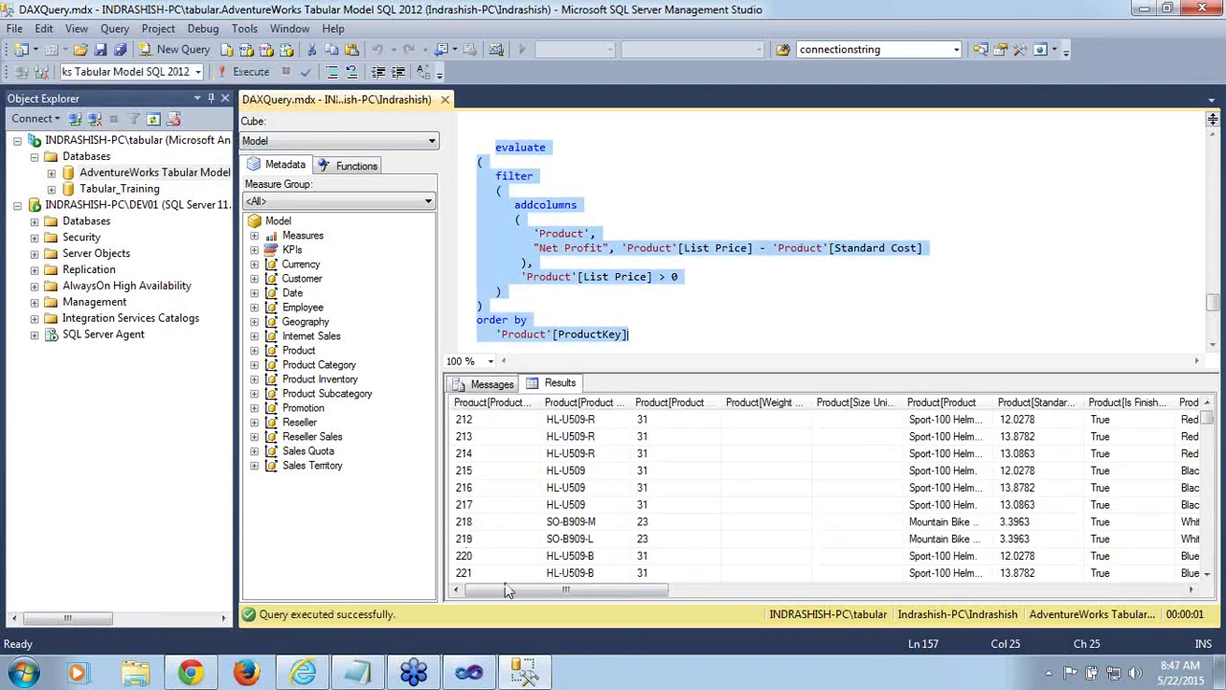
Scroll the results right to Net Profit and inspect values 19.766 and 21.9037
{"action": "left_click_drag", "start_coordinate": [557, 587], "coordinate": [1096, 648]}
{"action": "left_click", "coordinate": [1142, 439]}
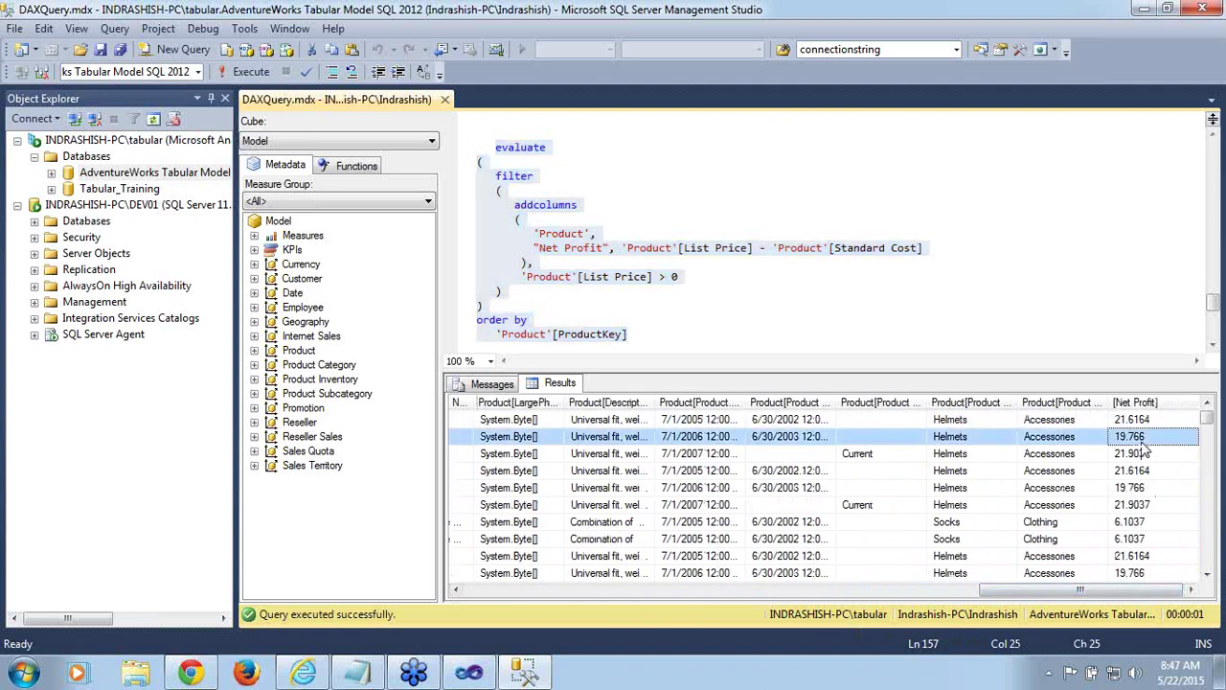
{"action": "left_click", "coordinate": [1141, 456]}
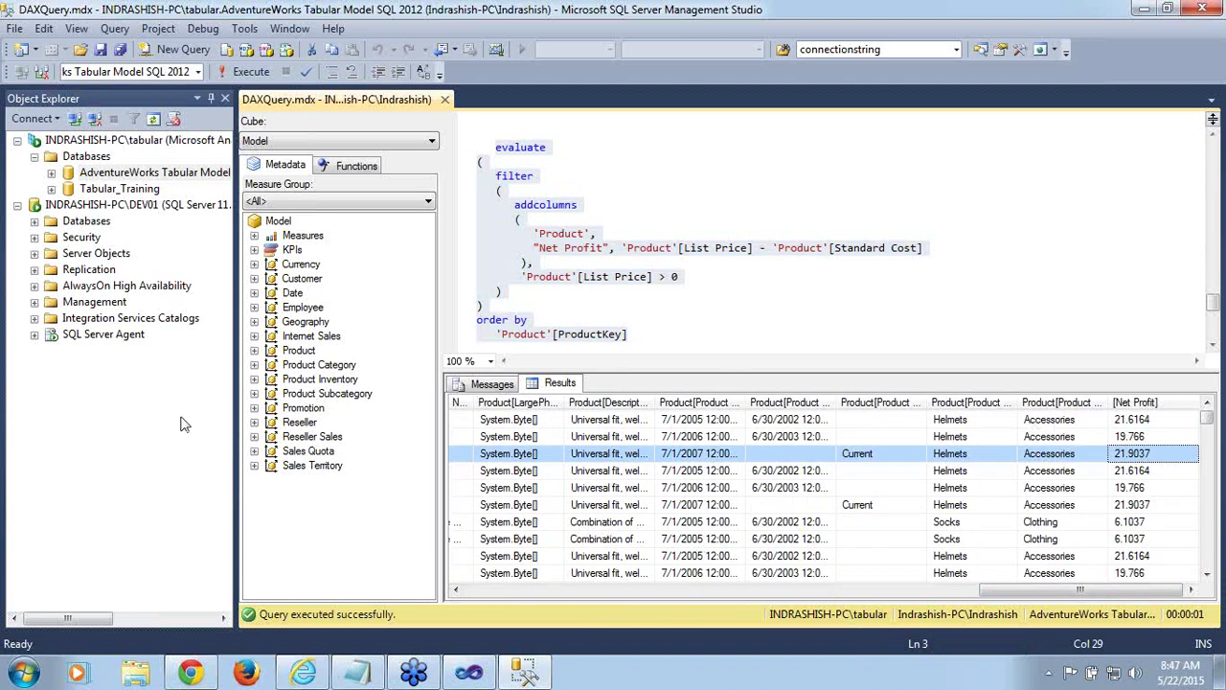
{"action": "left_click", "coordinate": [40, 487]}
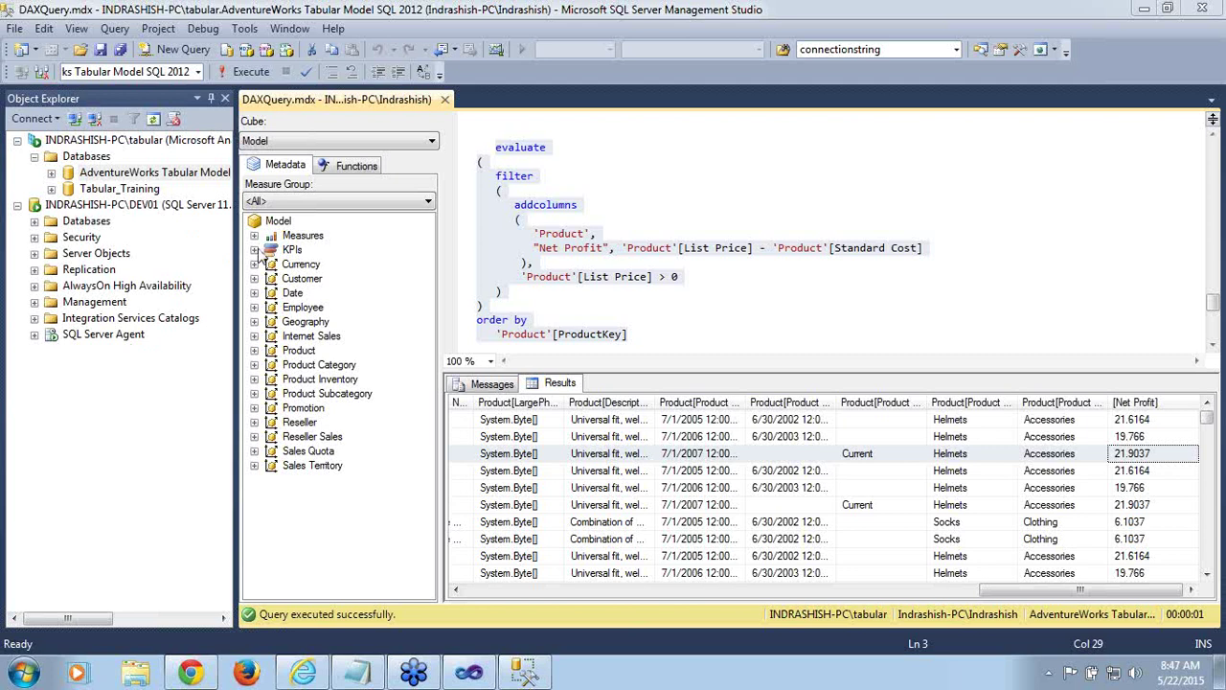
Expand AdventureWorks Tabular Model tables and browse Internet Sales, Reseller Sales, Date and Product
{"action": "left_click", "coordinate": [52, 175]}
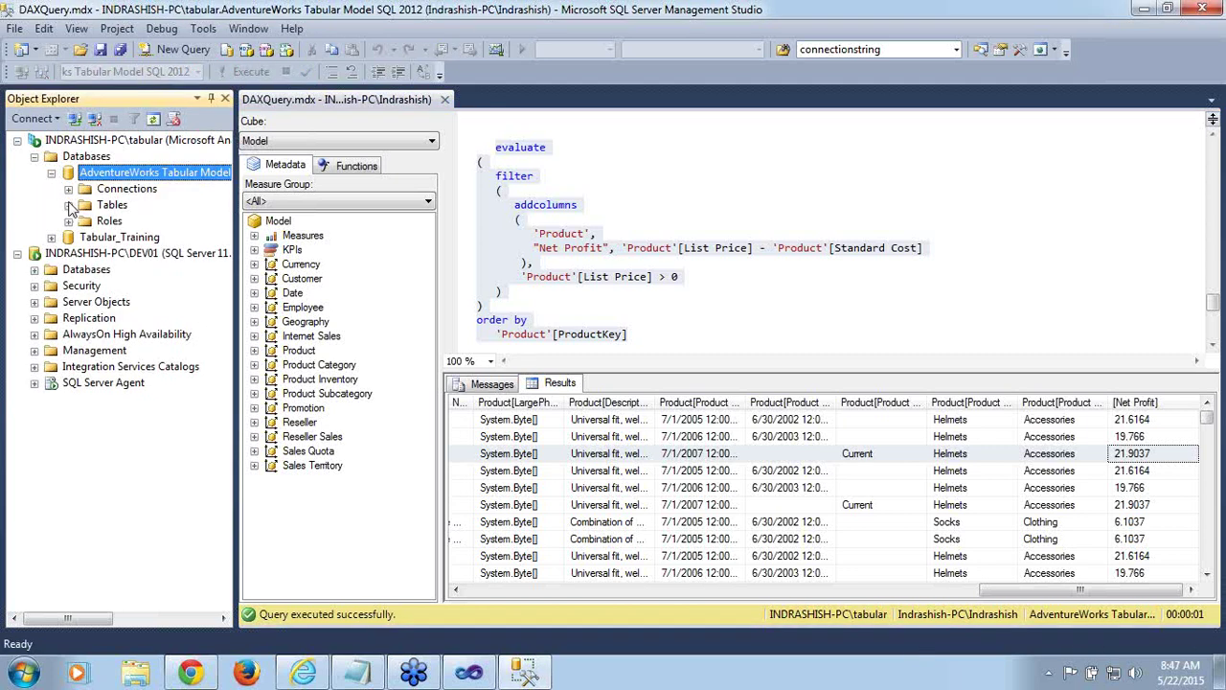
{"action": "left_click", "coordinate": [68, 205]}
{"action": "left_click", "coordinate": [145, 303]}
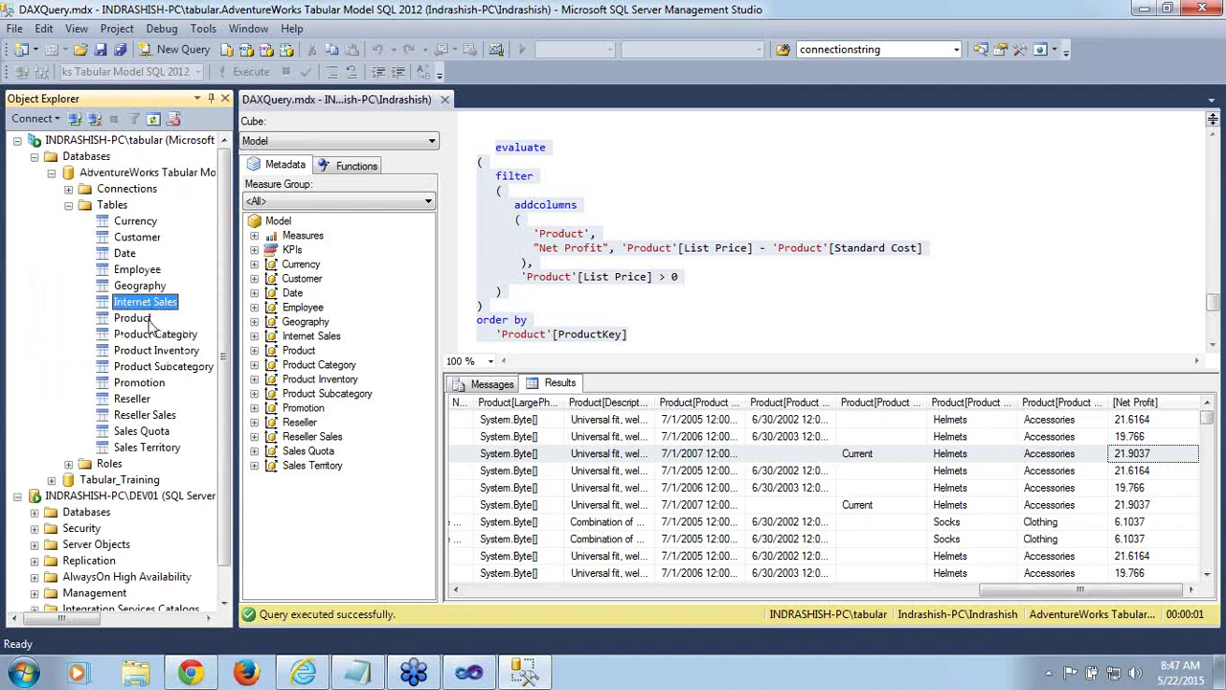
{"action": "left_click", "coordinate": [151, 418]}
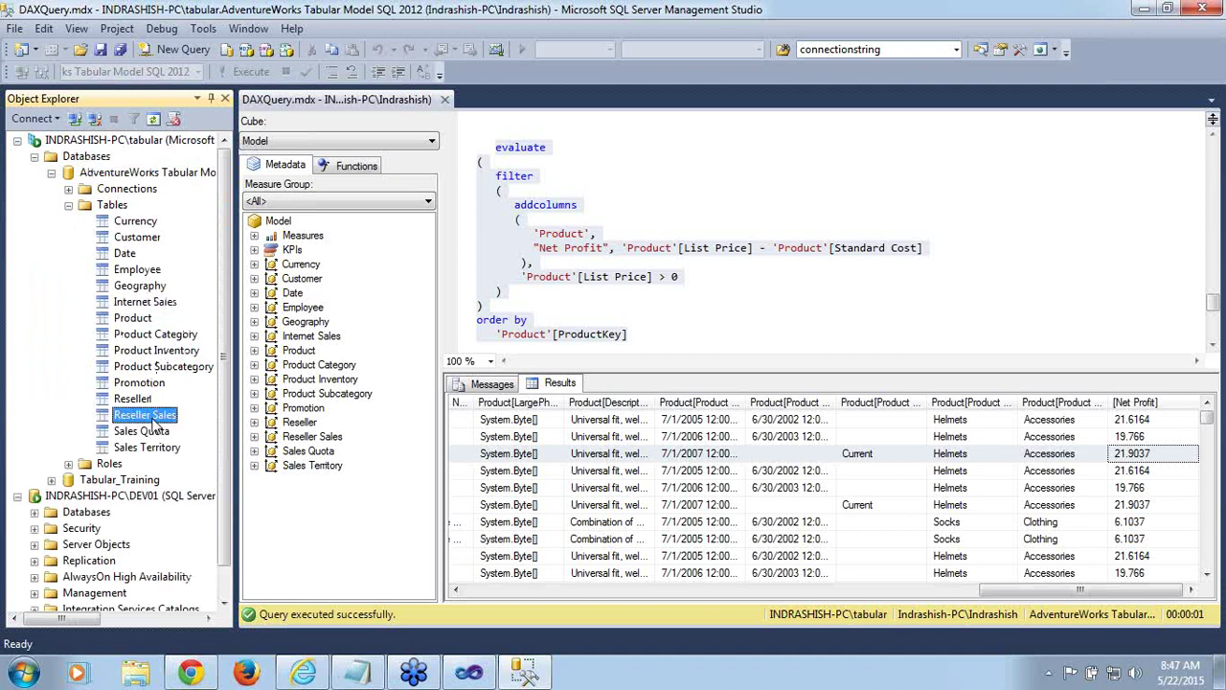
{"action": "left_click", "coordinate": [131, 253]}
{"action": "left_click", "coordinate": [145, 320]}
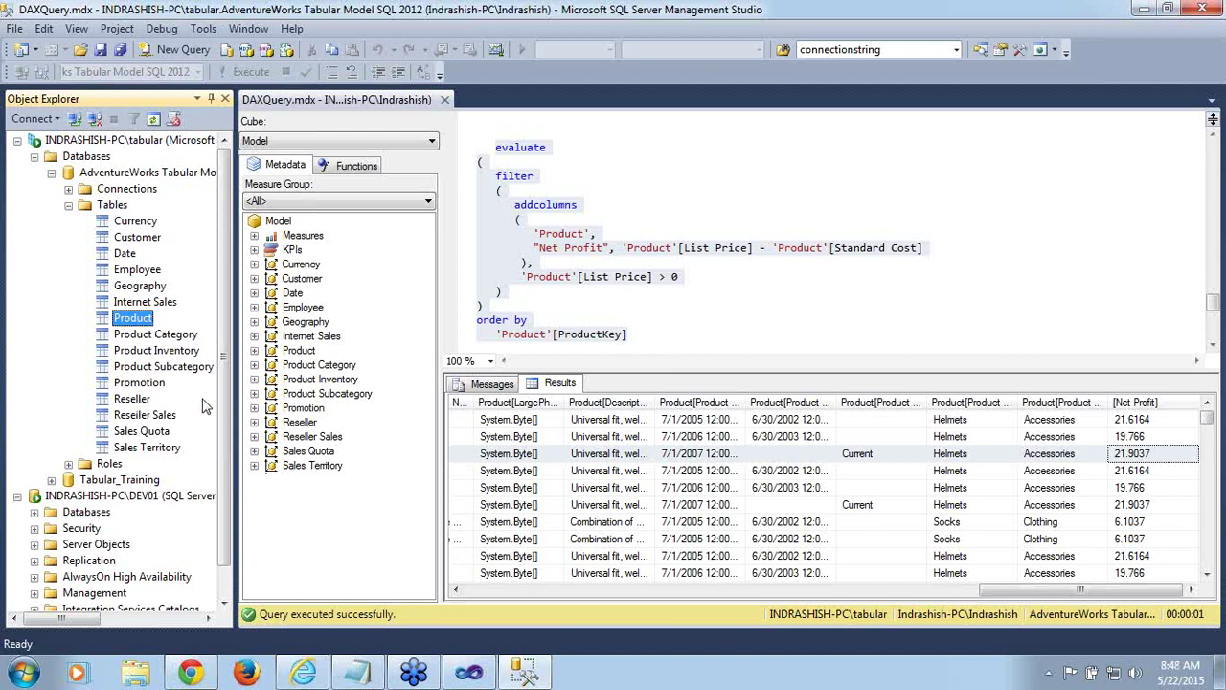
Expand Tabular_Training tables and browse DimReseller, FactInternetSales, Geography and Internet Sales
{"action": "left_click_drag", "start_coordinate": [228, 408], "coordinate": [230, 541]}
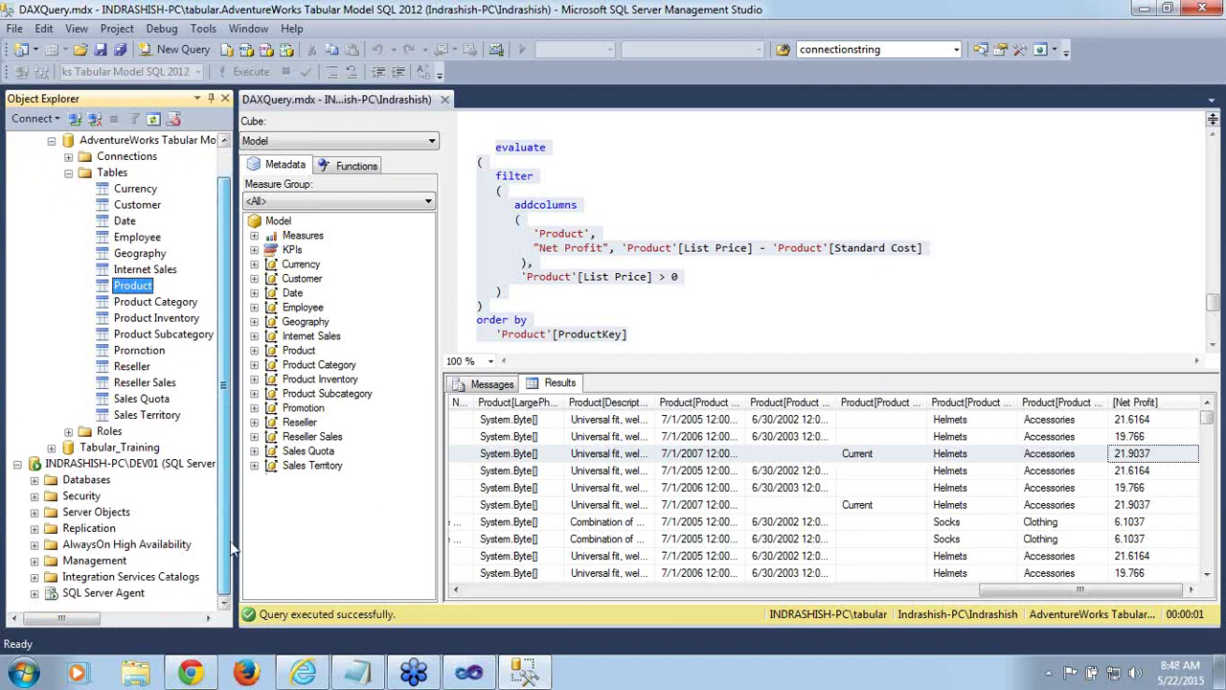
{"action": "left_click", "coordinate": [52, 448]}
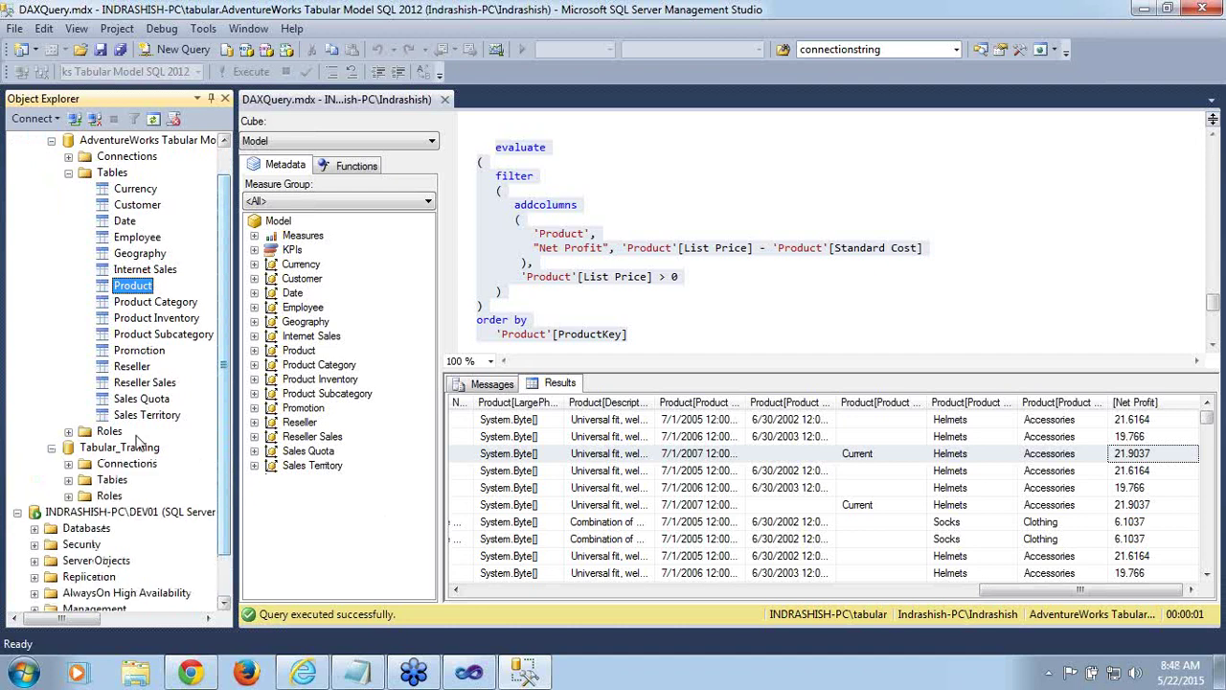
{"action": "scroll", "coordinate": [229, 373], "scroll_direction": "down", "scroll_amount": 1}
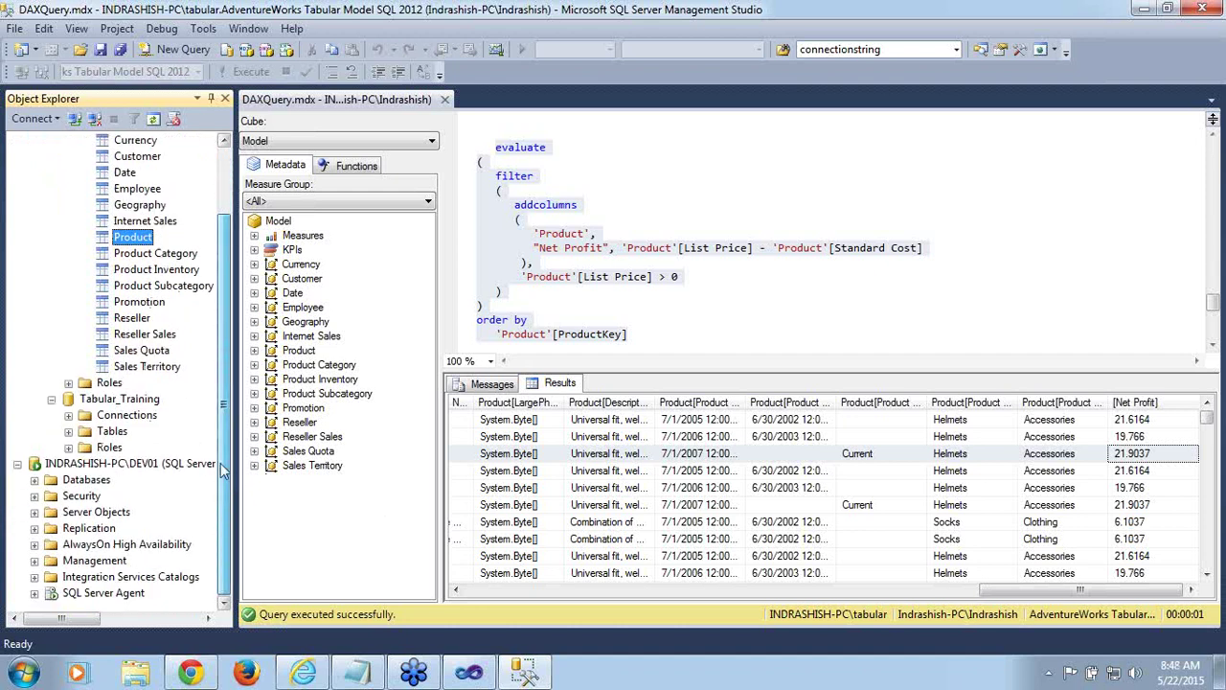
{"action": "left_click", "coordinate": [69, 432]}
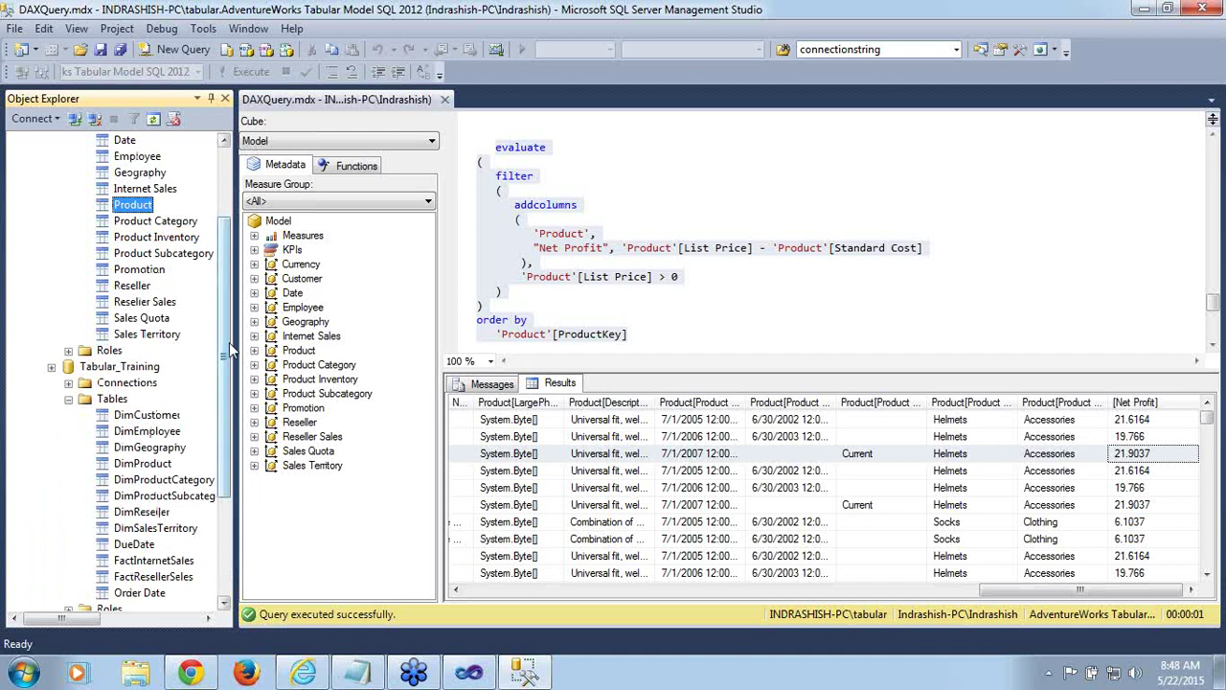
{"action": "scroll", "coordinate": [154, 278], "scroll_direction": "down", "scroll_amount": 3}
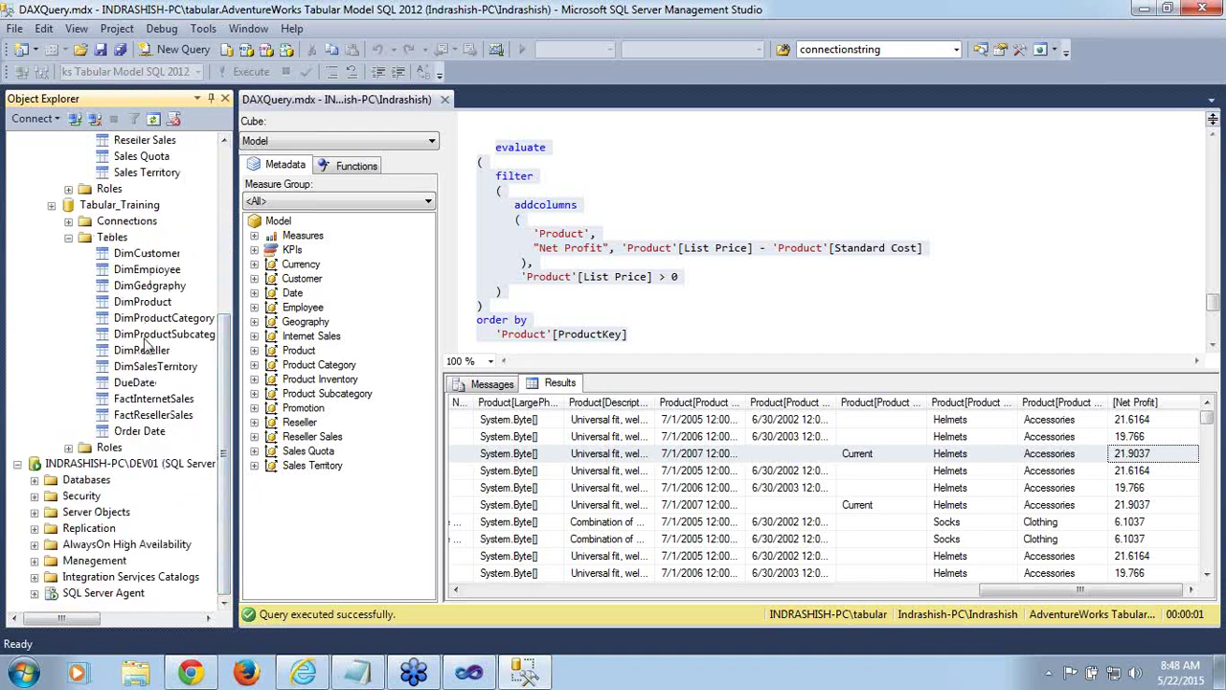
{"action": "left_click", "coordinate": [142, 350]}
{"action": "left_click", "coordinate": [153, 398]}
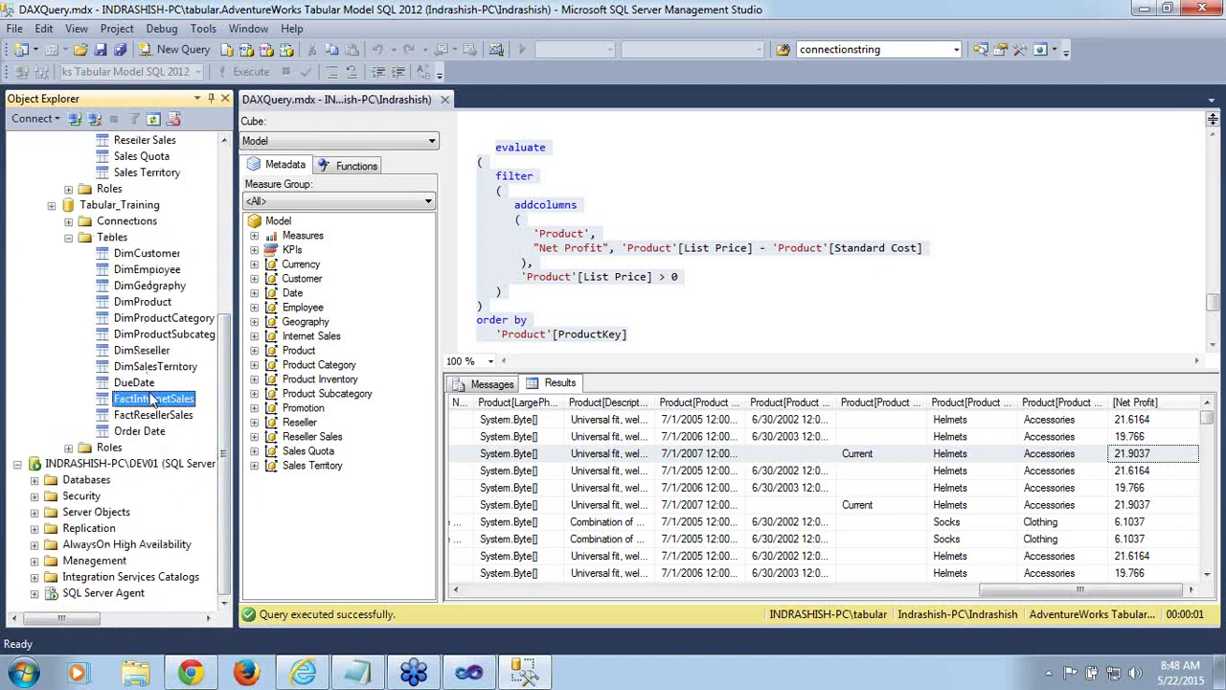
{"action": "left_click_drag", "start_coordinate": [225, 394], "coordinate": [227, 226]}
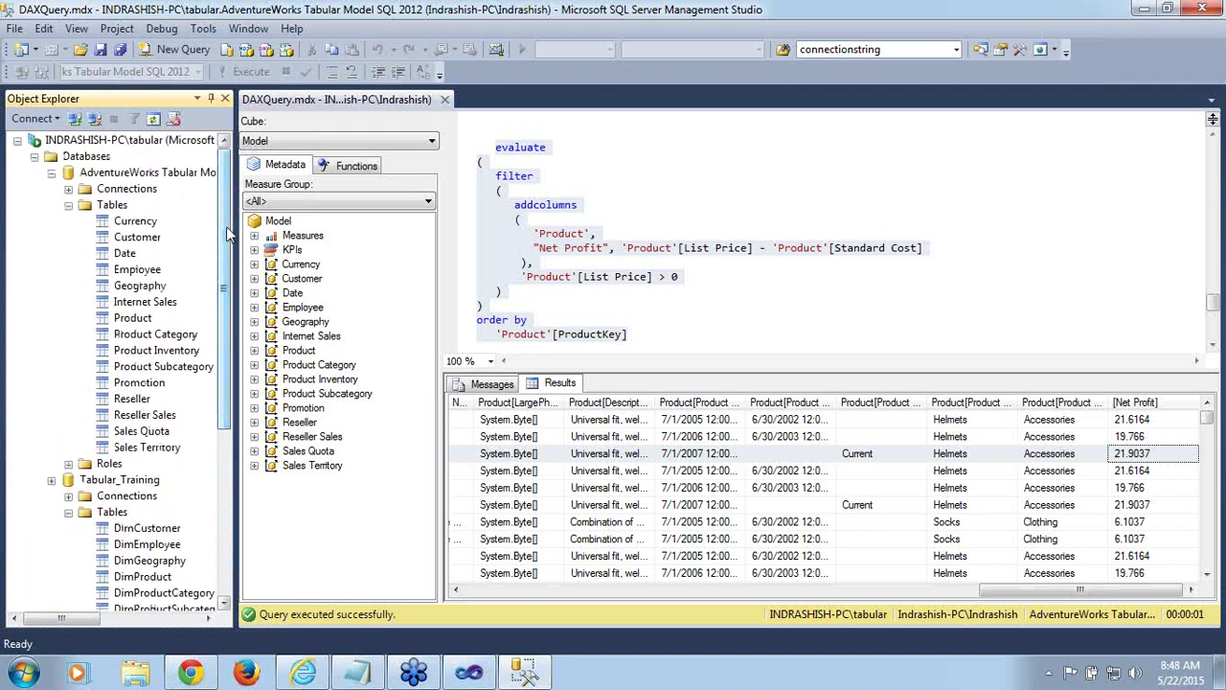
{"action": "left_click", "coordinate": [140, 286]}
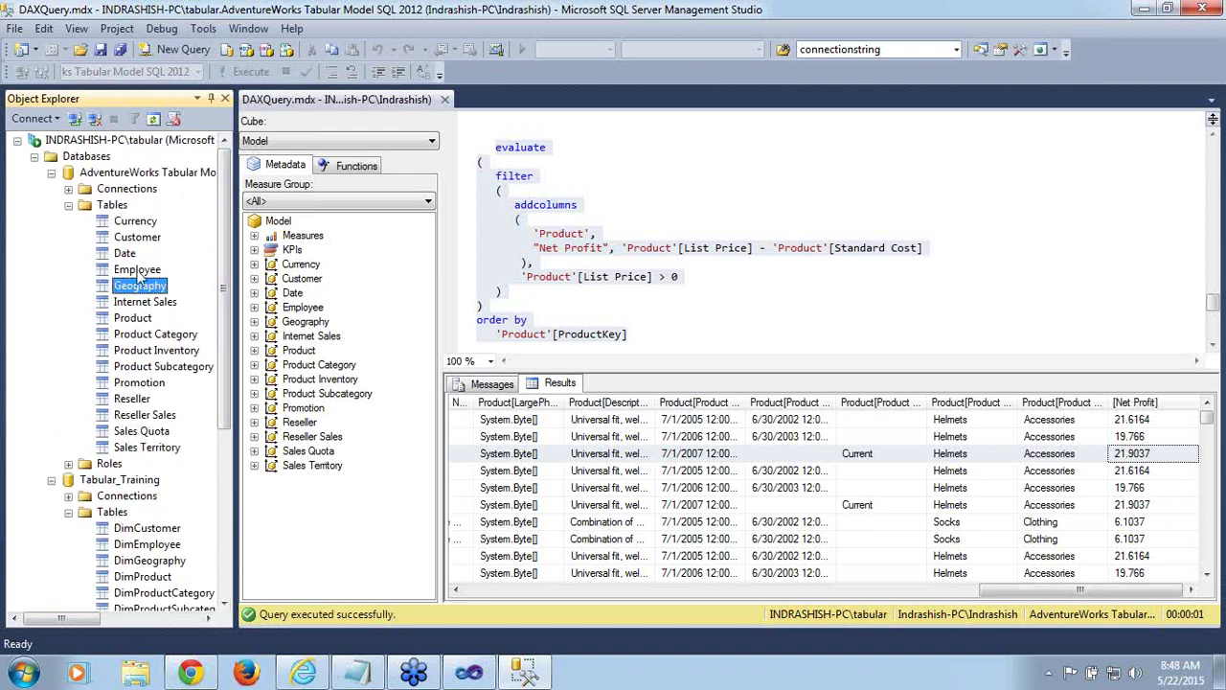
{"action": "left_click", "coordinate": [143, 307]}
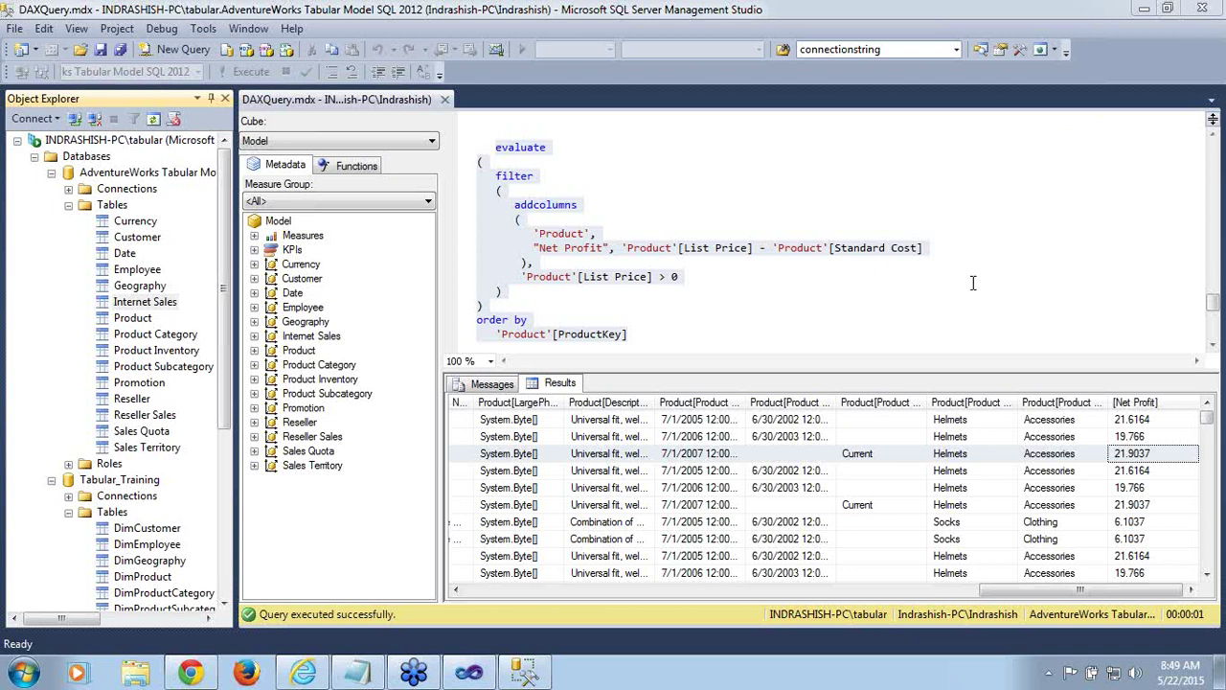
Scroll DAXQuery.mdx back to the top to show the earlier Internet Sales queries
{"action": "left_click", "coordinate": [1213, 345]}
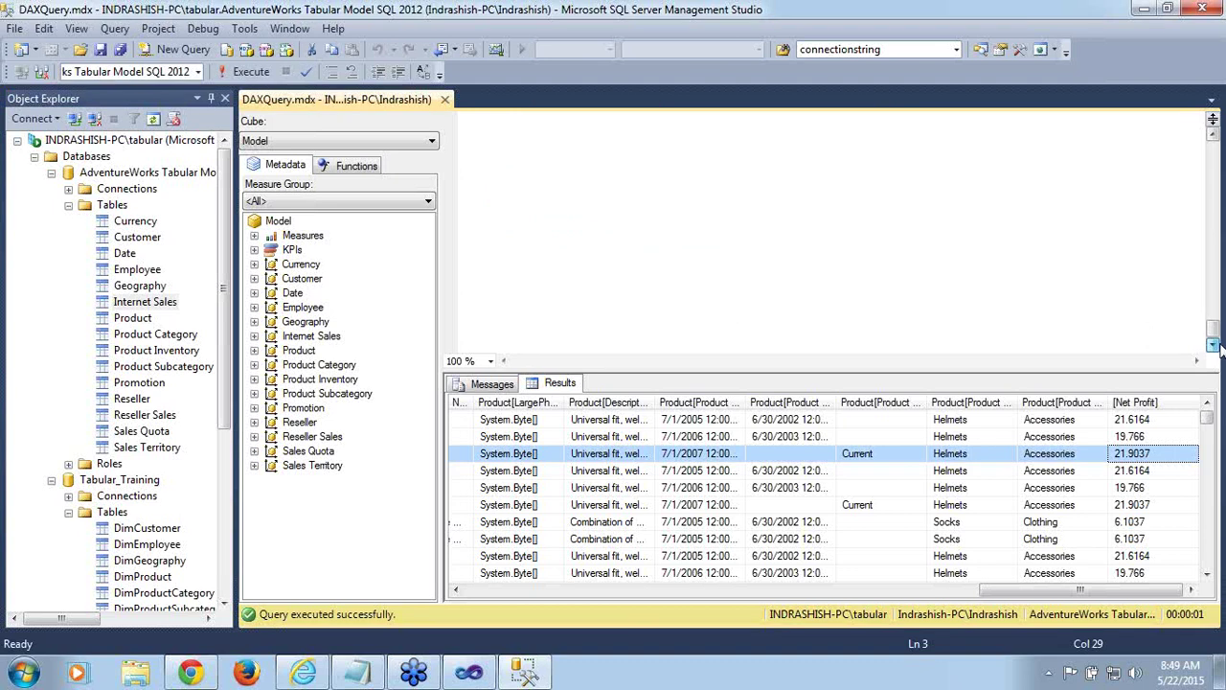
{"action": "left_click_drag", "start_coordinate": [1214, 326], "coordinate": [1209, 144]}
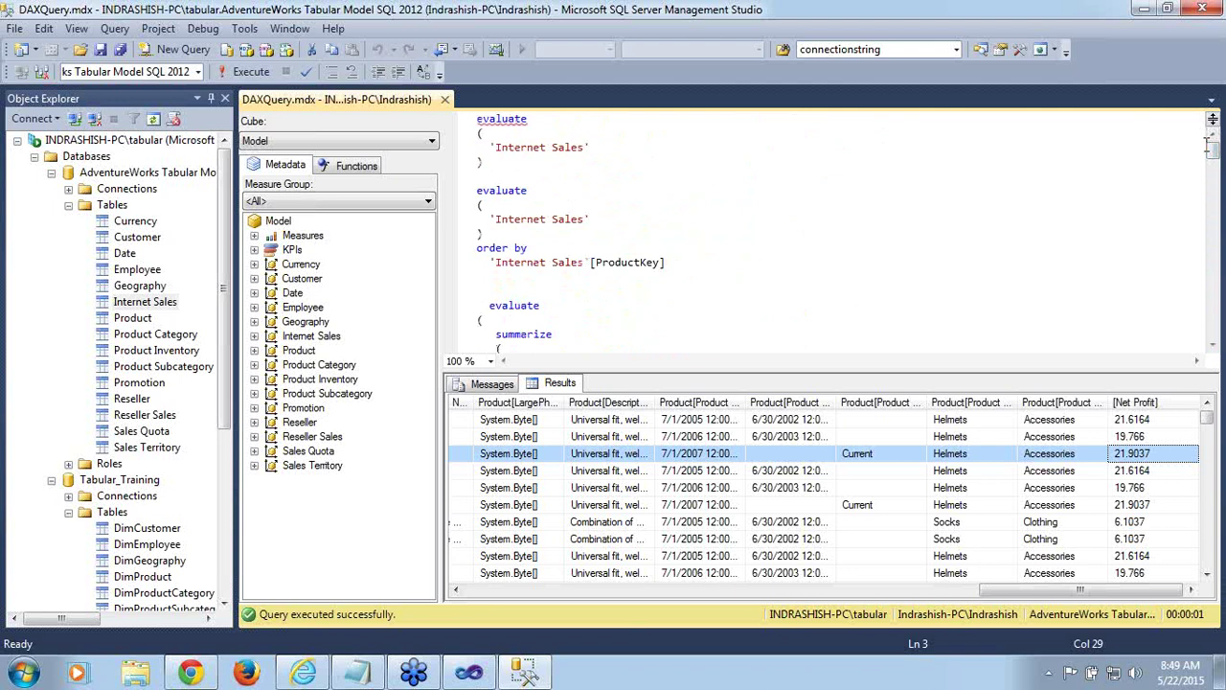
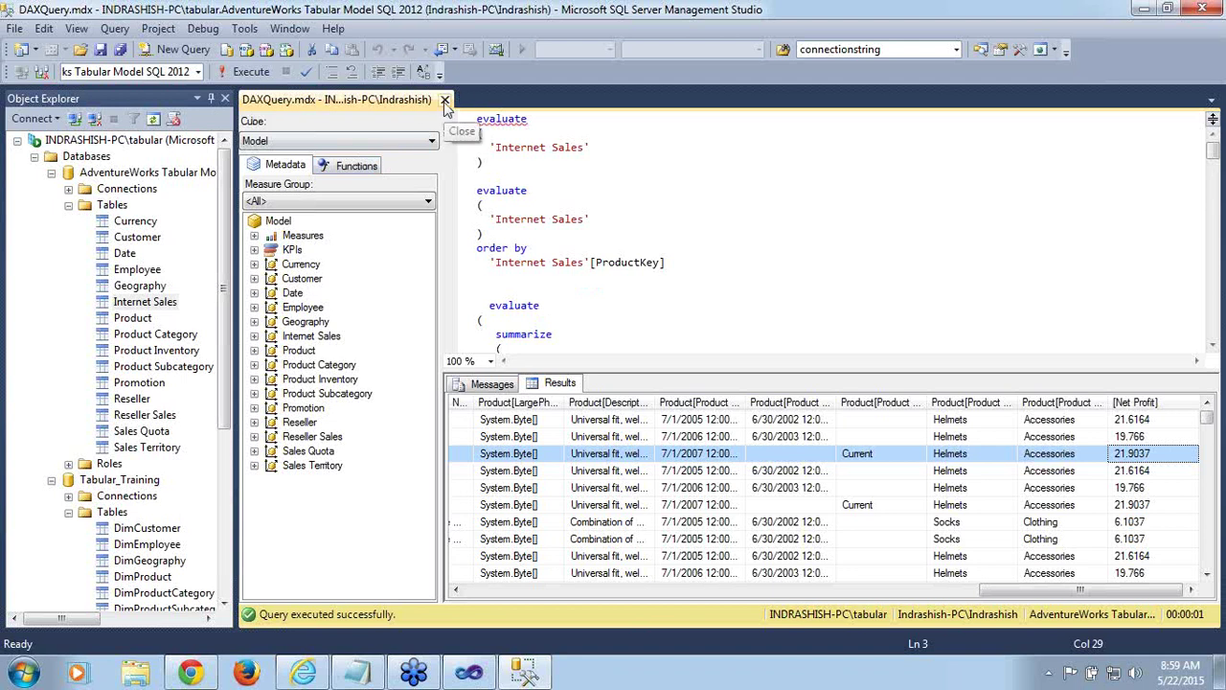
Close DAXQuery.mdx and collapse Tabular_Training, the AdventureWorks Tables folder, and AdventureWorks Tabular Model
{"action": "left_click", "coordinate": [445, 101]}
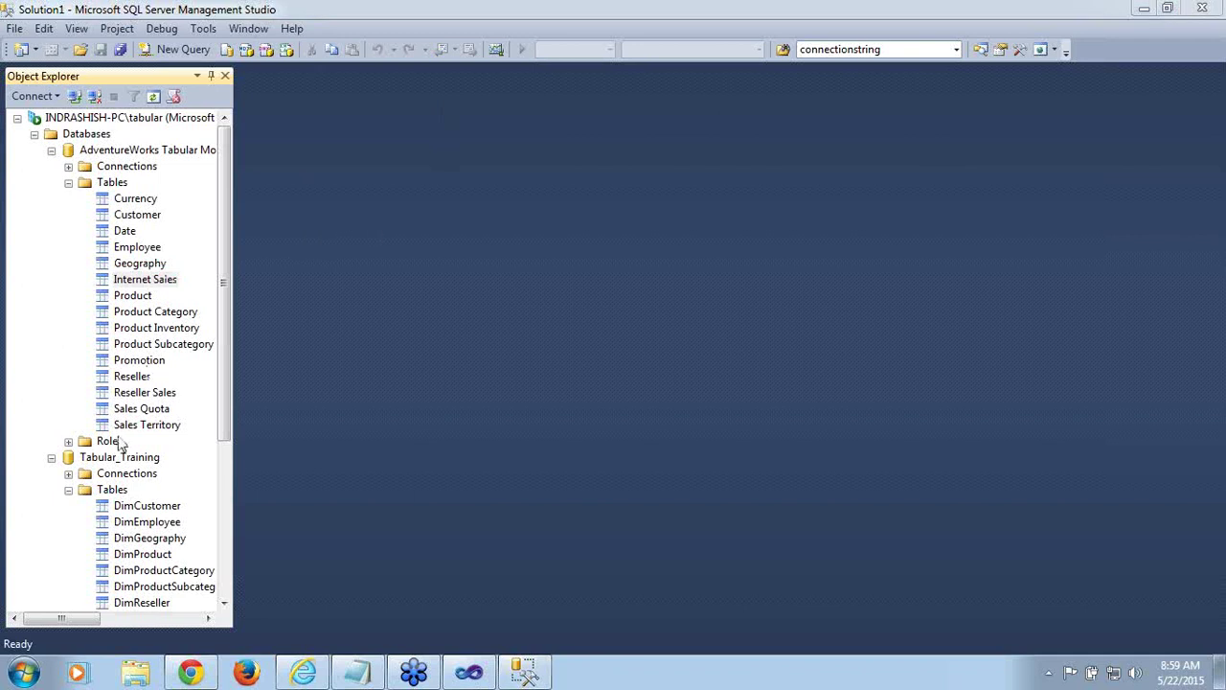
{"action": "left_click", "coordinate": [52, 458]}
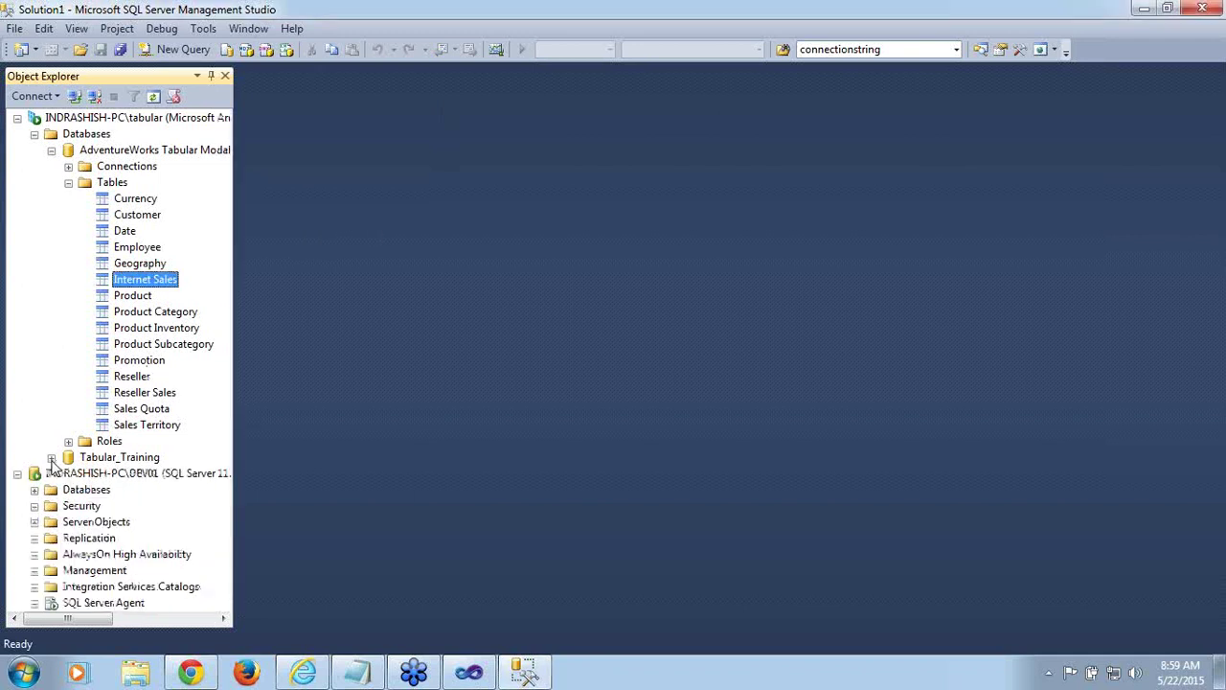
{"action": "left_click", "coordinate": [68, 183]}
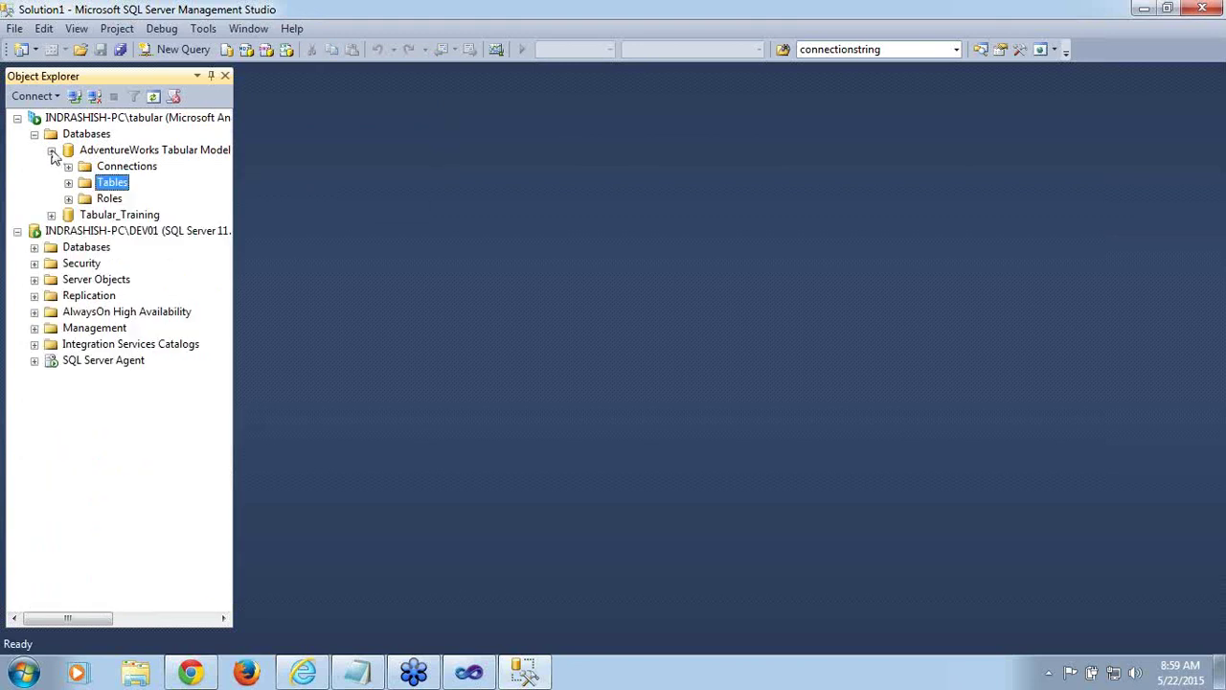
{"action": "left_click", "coordinate": [52, 151]}
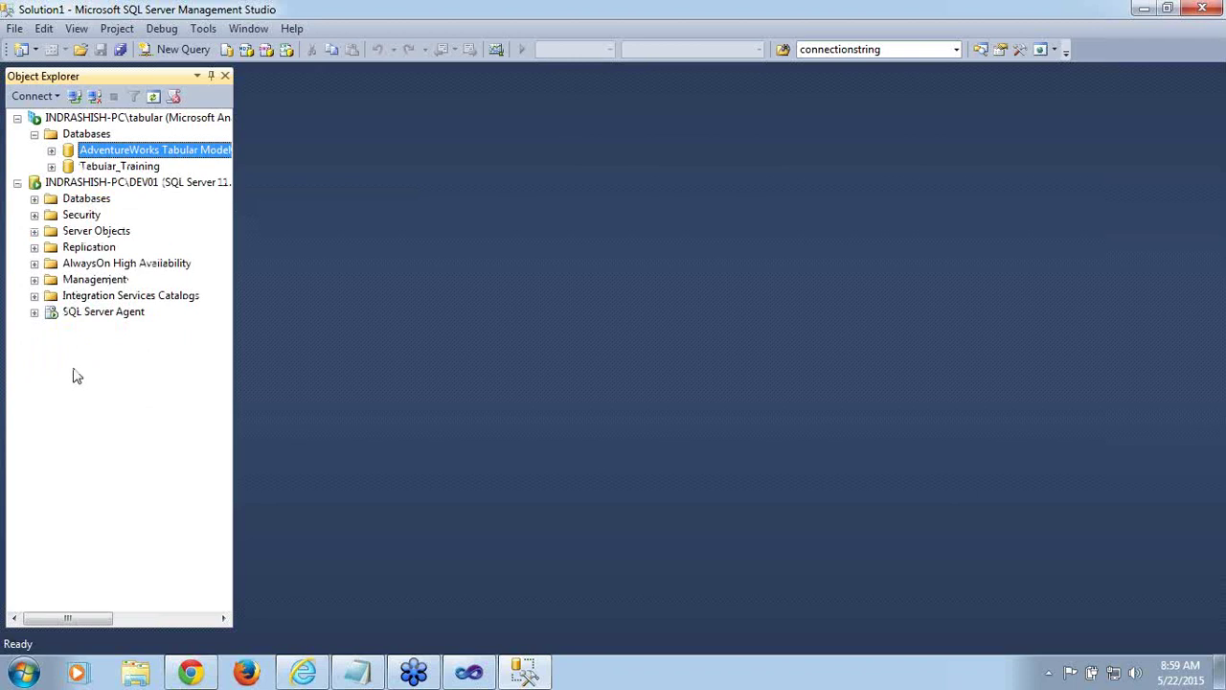